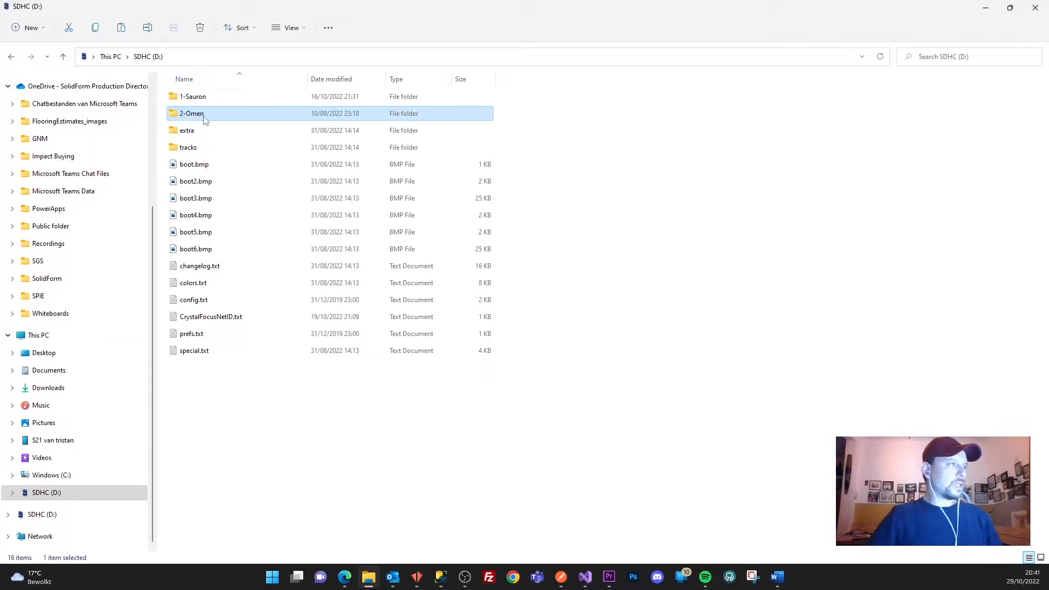
Step: Check the start_color setting in the 1-Sauron folder's font_config.txt, close the file and return to the SD card's root
{"action": "mouse_move", "coordinate": [205, 120]}
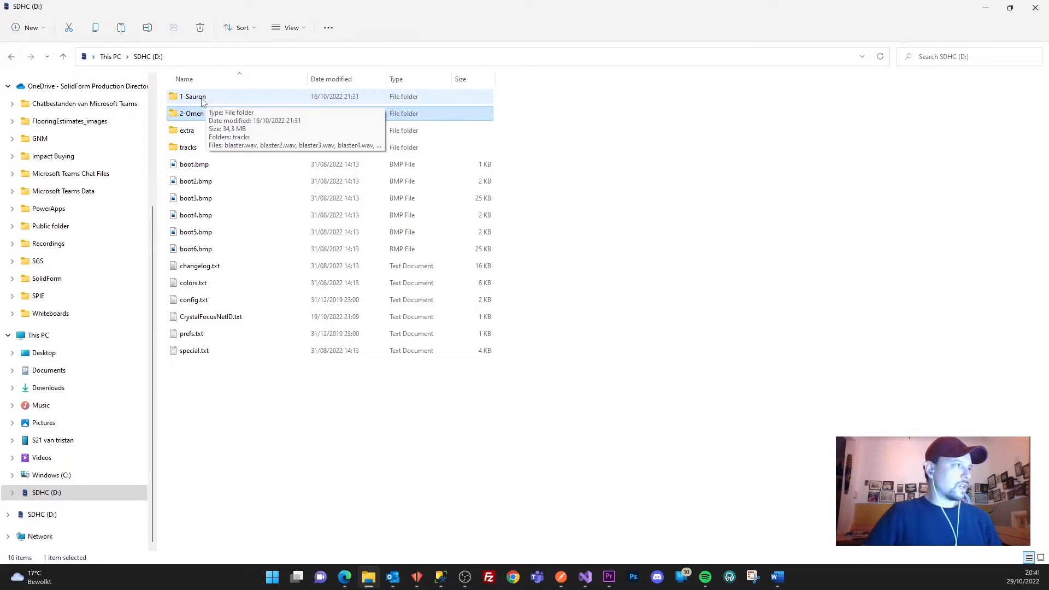
{"action": "double_click", "coordinate": [202, 101]}
{"action": "left_click", "coordinate": [207, 455]}
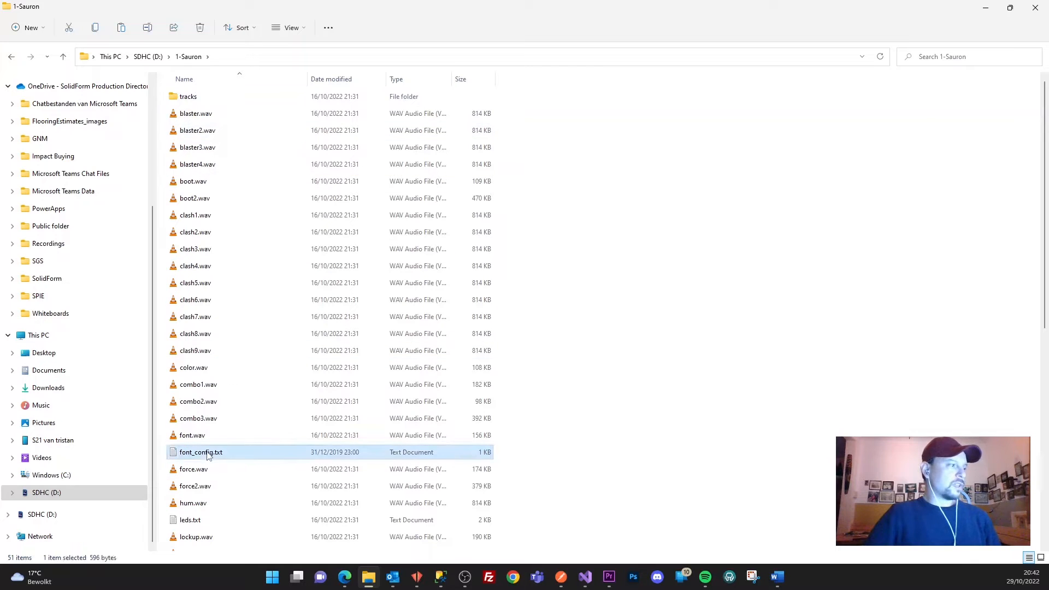
{"action": "double_click", "coordinate": [208, 454]}
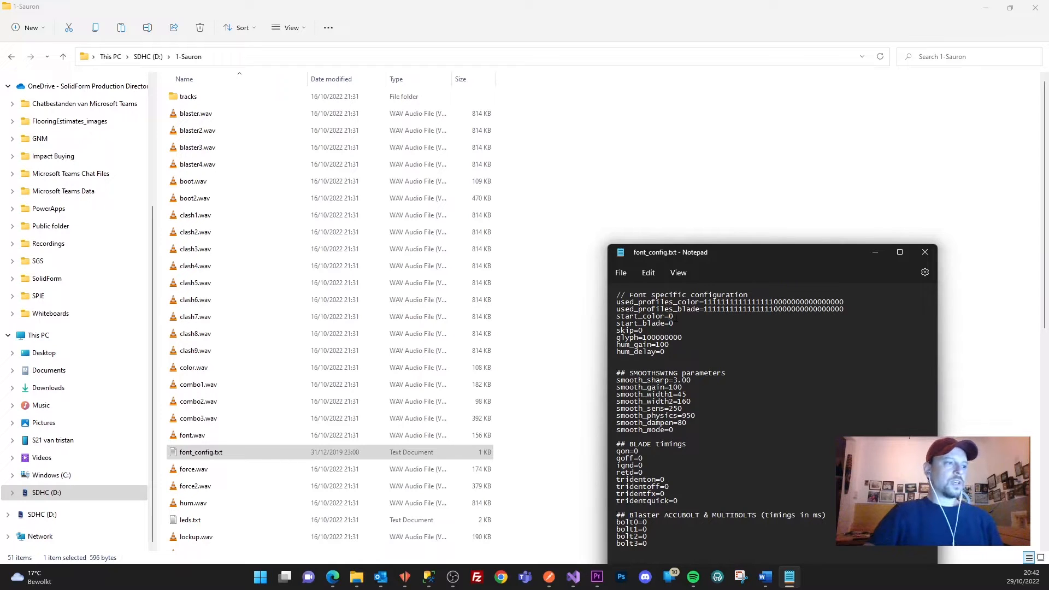
{"action": "double_click", "coordinate": [670, 316]}
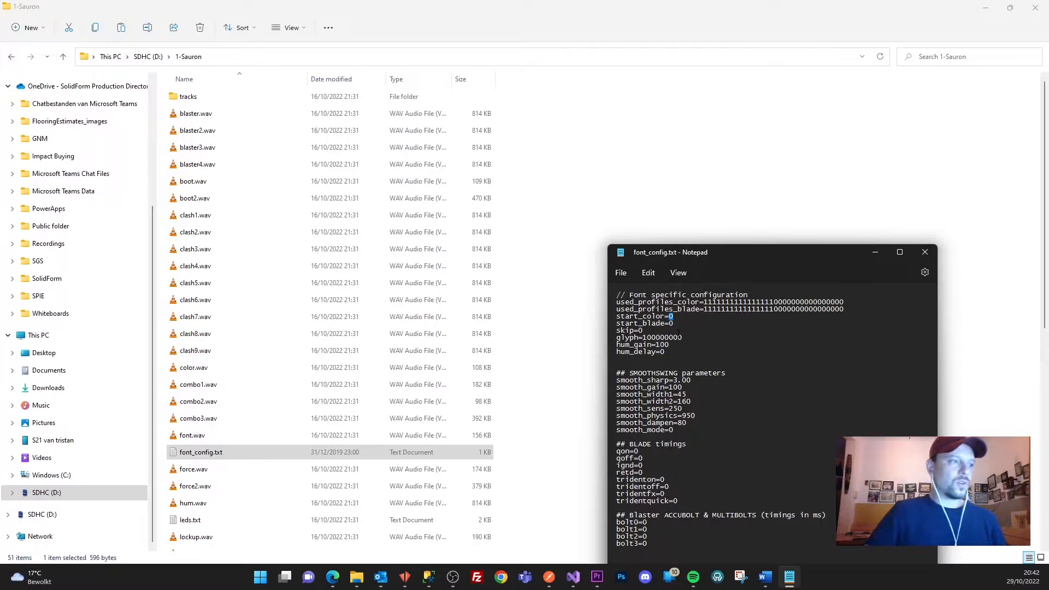
{"action": "key", "text": "BackSpace"}
{"action": "type", "text": "0"}
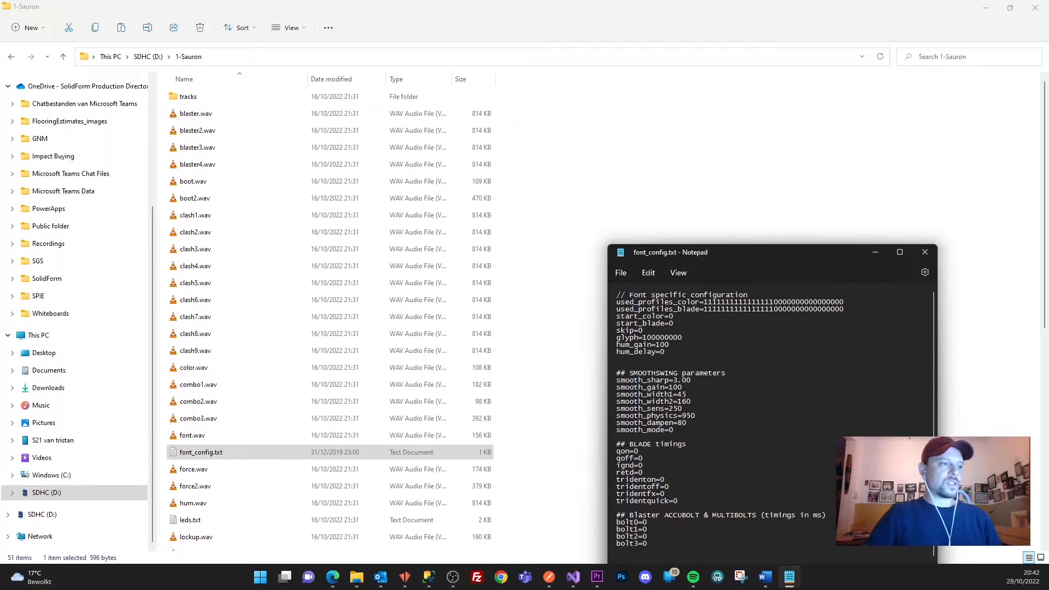
{"action": "left_click", "coordinate": [928, 256]}
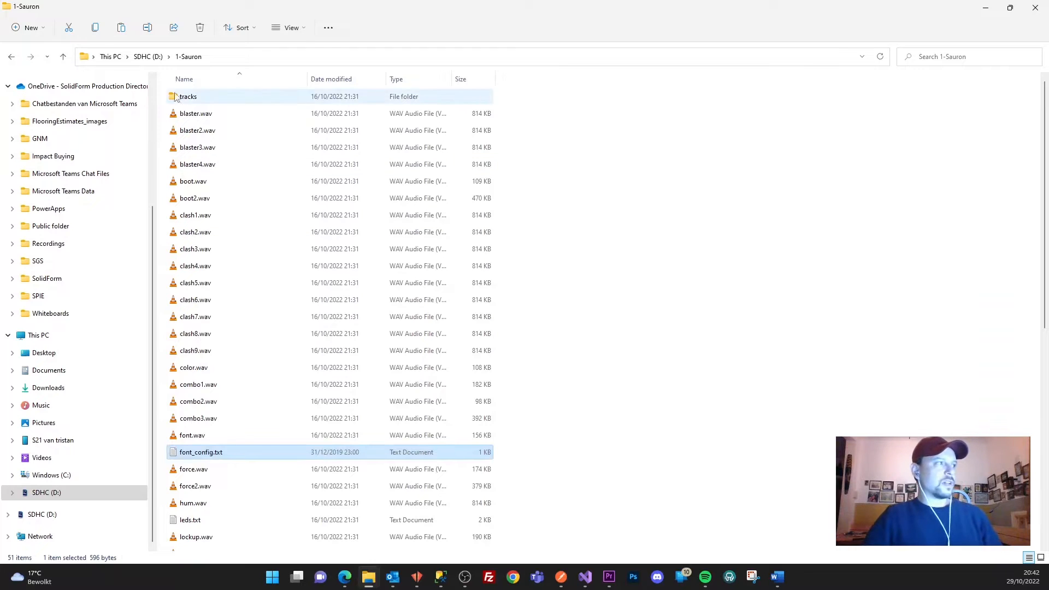
{"action": "left_click", "coordinate": [154, 59]}
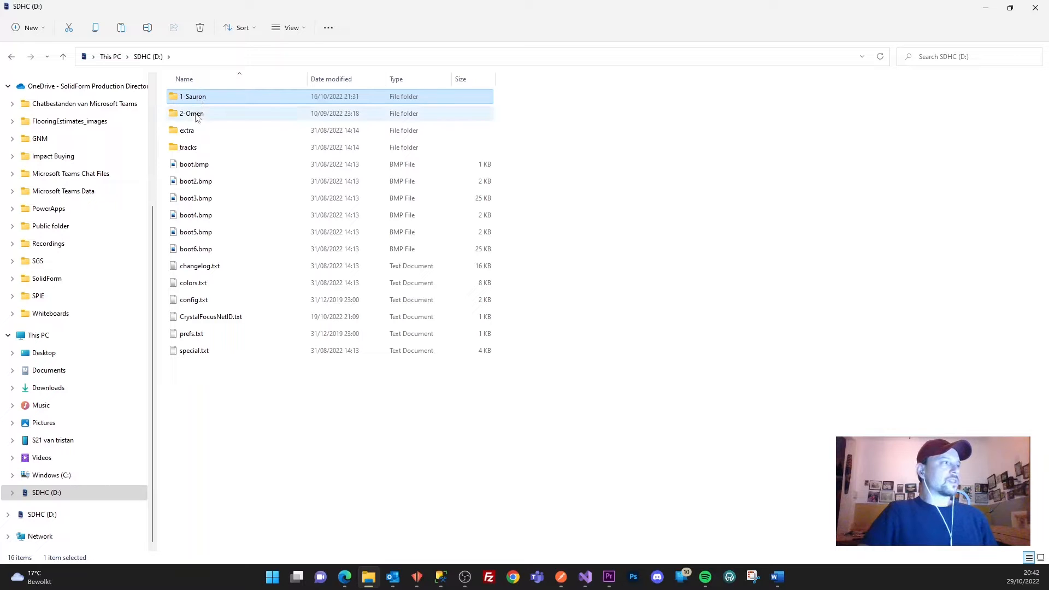
Step: Switch to Crystal FX and check which fonts use the blade profiles and the color profiles
{"action": "left_click", "coordinate": [418, 579]}
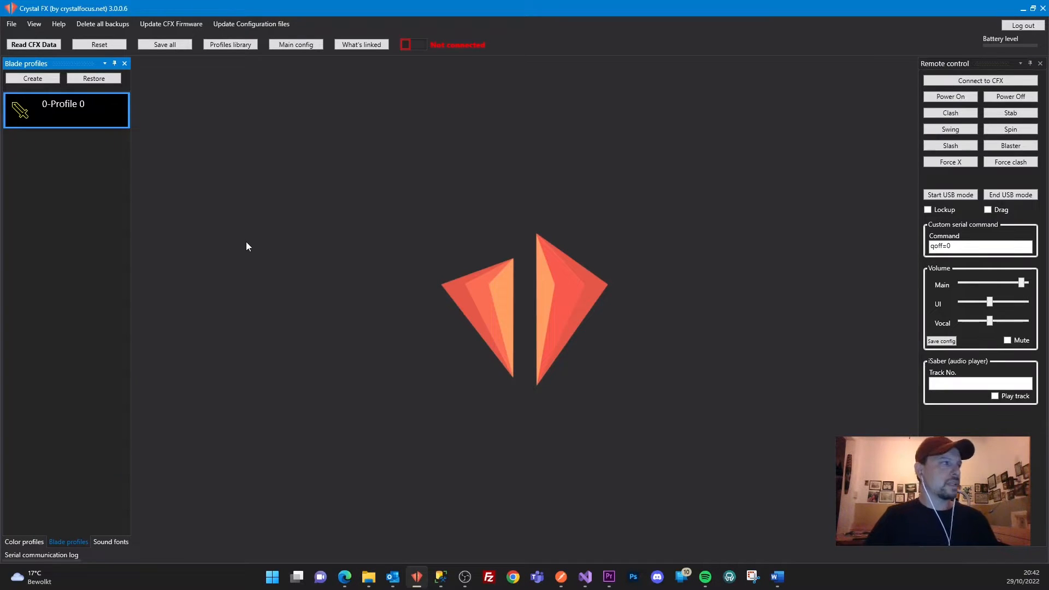
{"action": "mouse_move", "coordinate": [70, 116]}
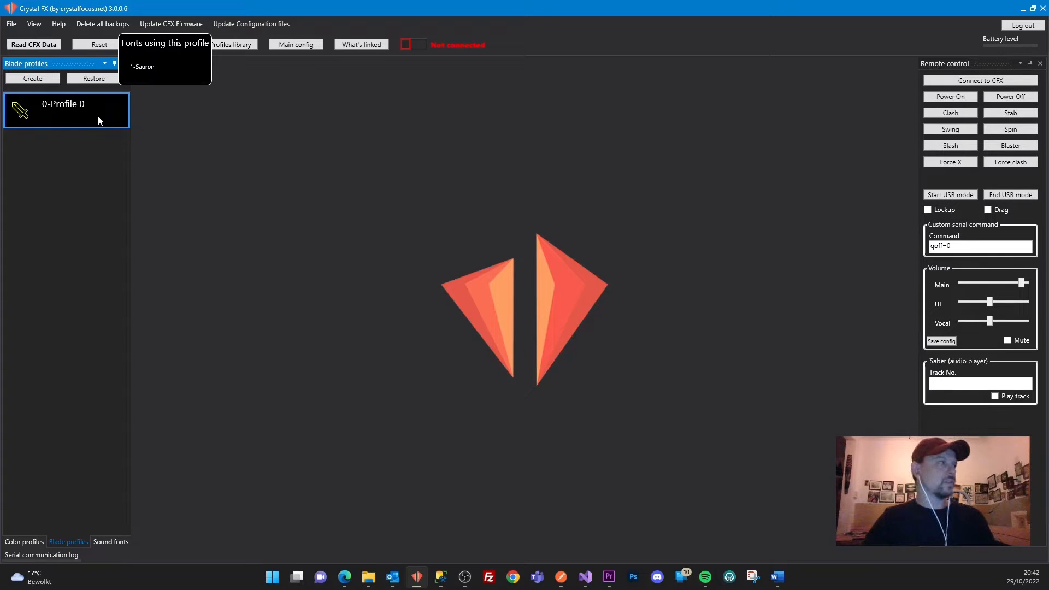
{"action": "left_click", "coordinate": [31, 542]}
{"action": "mouse_move", "coordinate": [94, 112]}
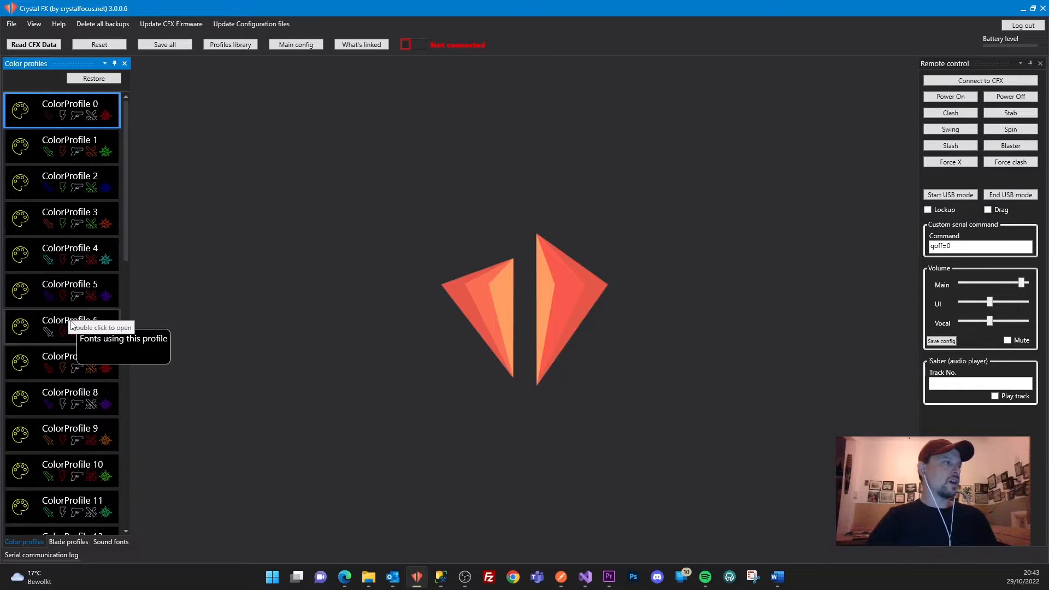
Step: Switch back to File Explorer, review the color profile blocks in the SD card's colors.txt, and close the file
{"action": "left_click", "coordinate": [369, 576]}
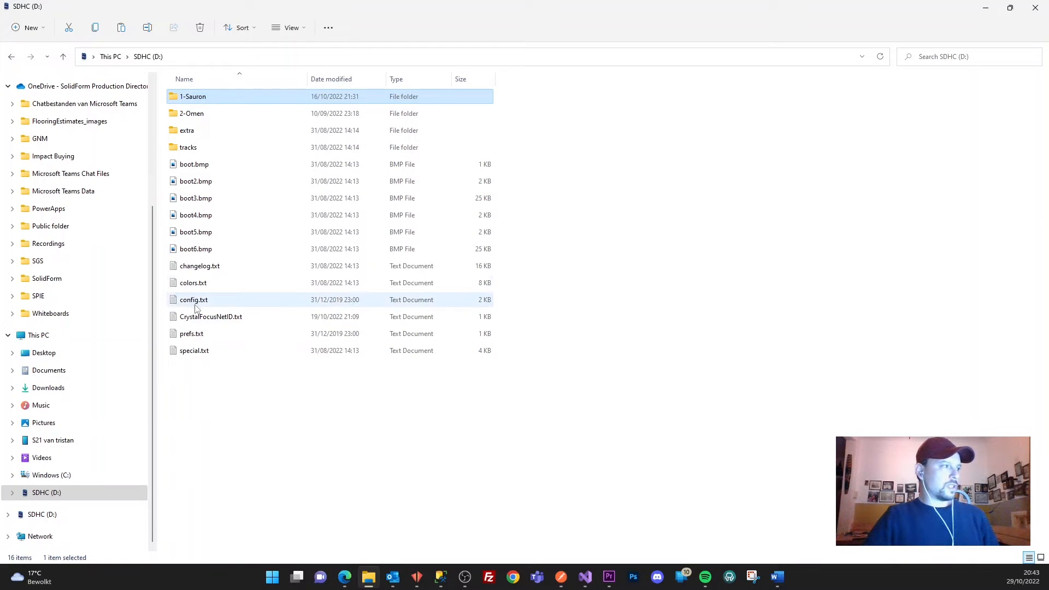
{"action": "left_click", "coordinate": [195, 285]}
{"action": "double_click", "coordinate": [194, 285]}
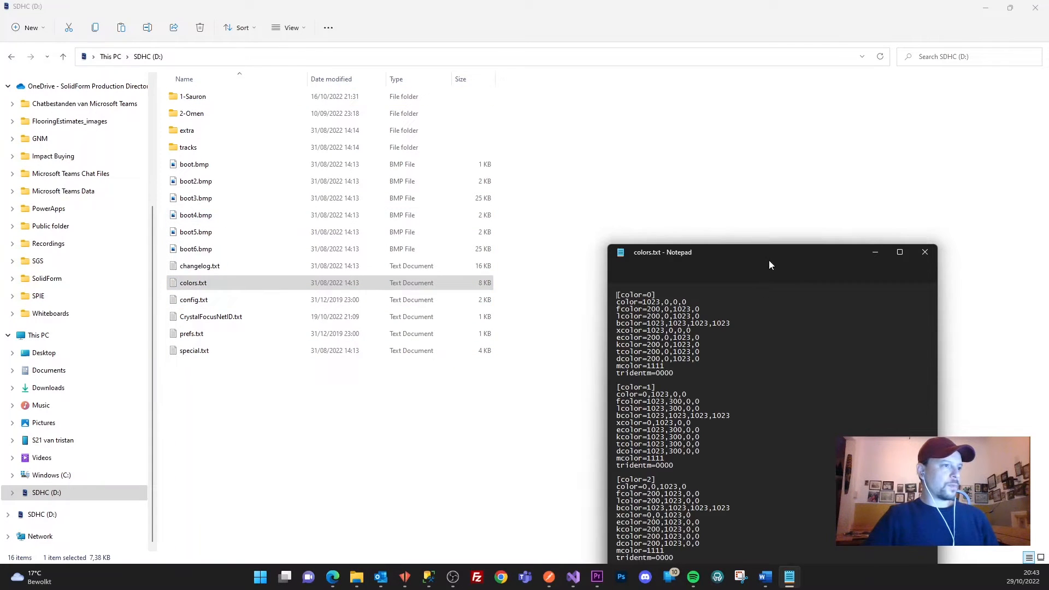
{"action": "left_click_drag", "start_coordinate": [764, 247], "coordinate": [600, 123]}
{"action": "left_click_drag", "start_coordinate": [505, 252], "coordinate": [450, 254]}
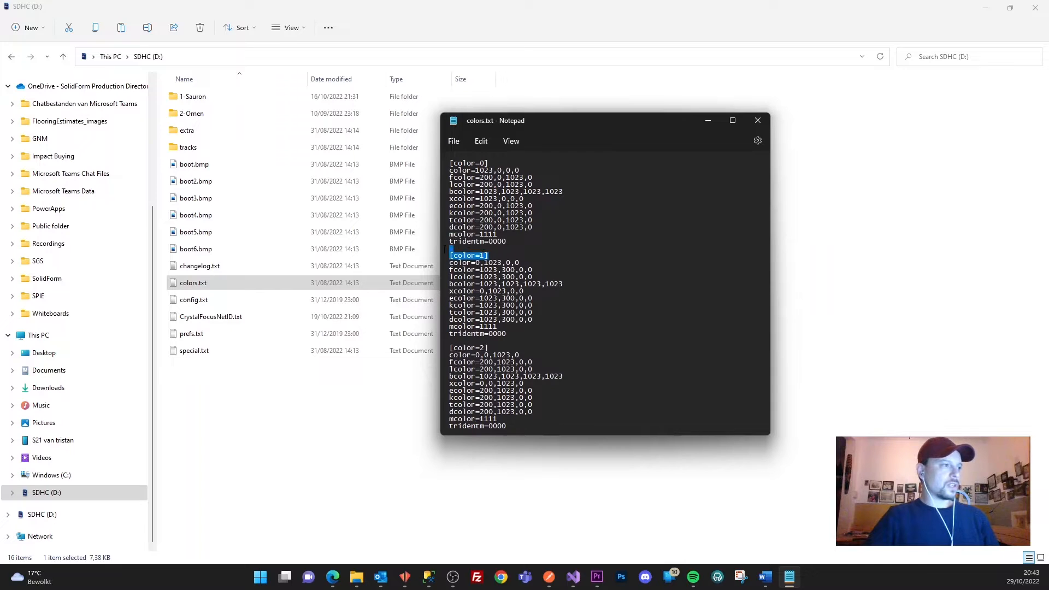
{"action": "left_click", "coordinate": [757, 120]}
Step: Open config.txt and paste a copy of the entire [profile=0] block at the end of the file
{"action": "double_click", "coordinate": [191, 301]}
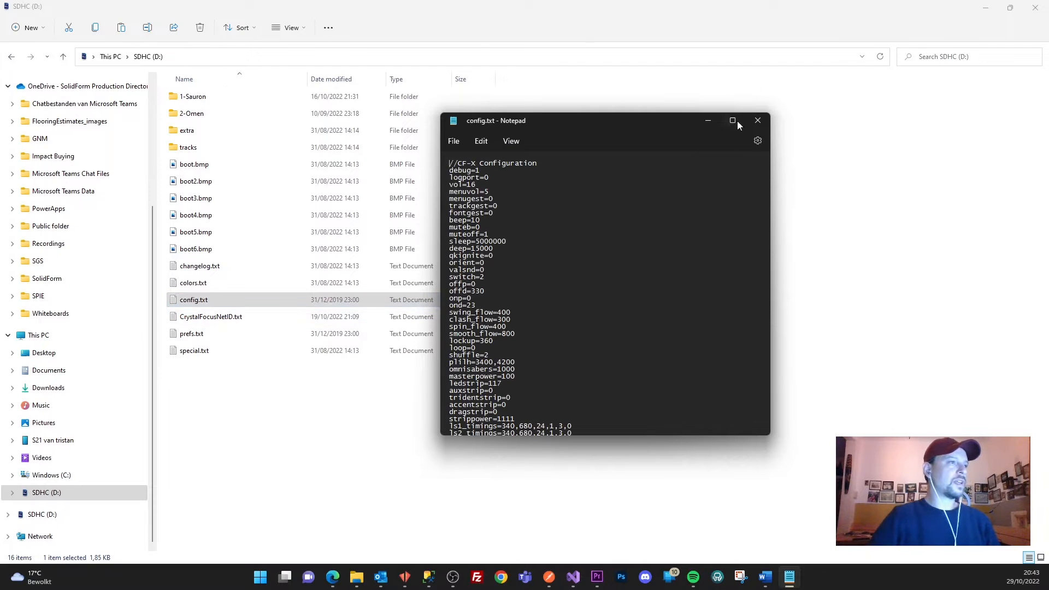
{"action": "double_click", "coordinate": [695, 113]}
{"action": "scroll", "coordinate": [517, 245], "scroll_direction": "down", "scroll_amount": 13}
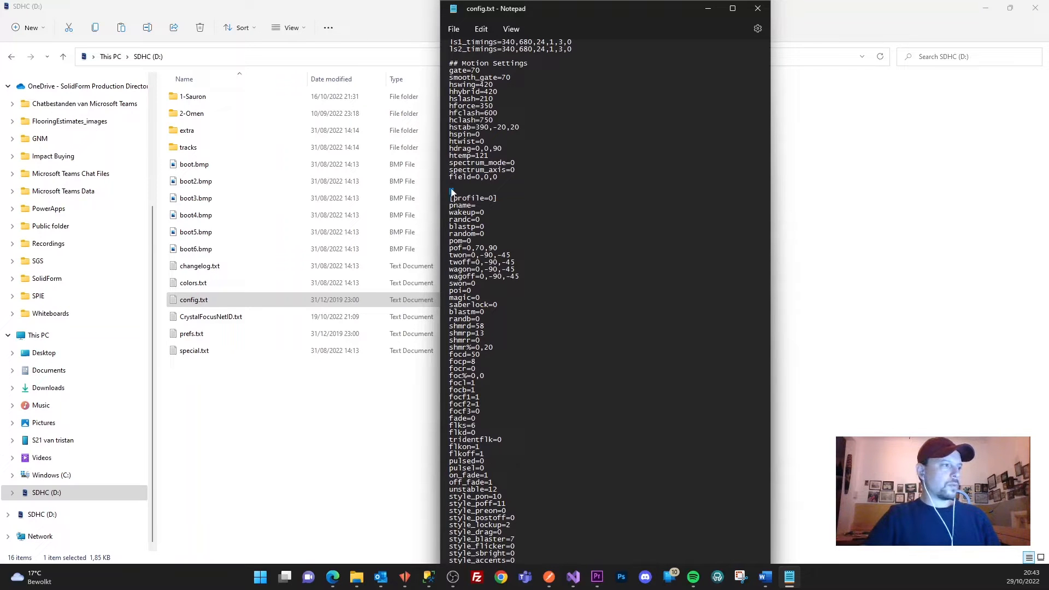
{"action": "left_click_drag", "start_coordinate": [451, 188], "coordinate": [538, 545]}
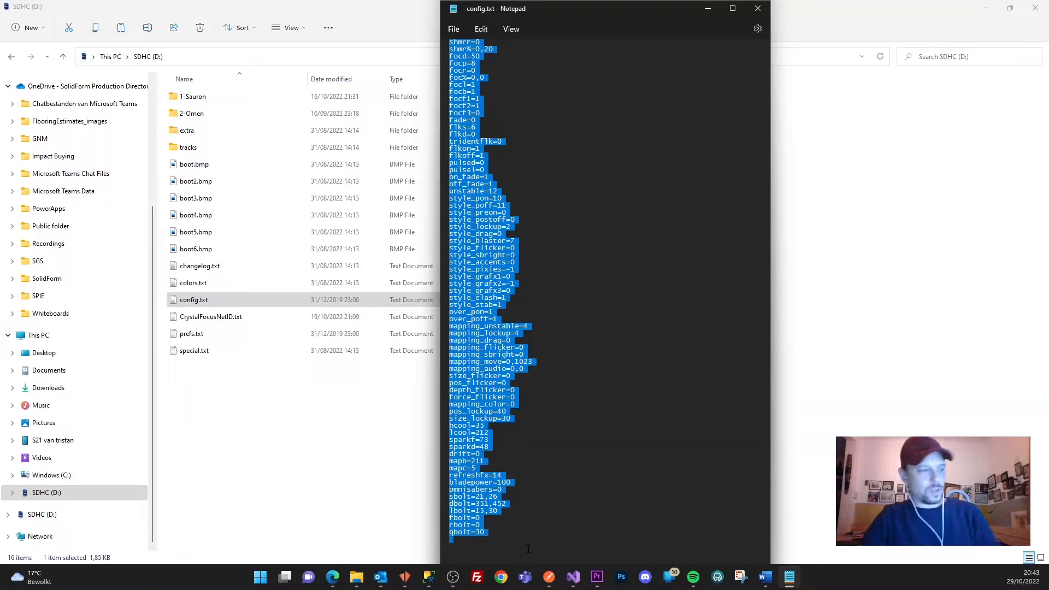
{"action": "key", "text": "ctrl+c"}
{"action": "left_click", "coordinate": [455, 547]}
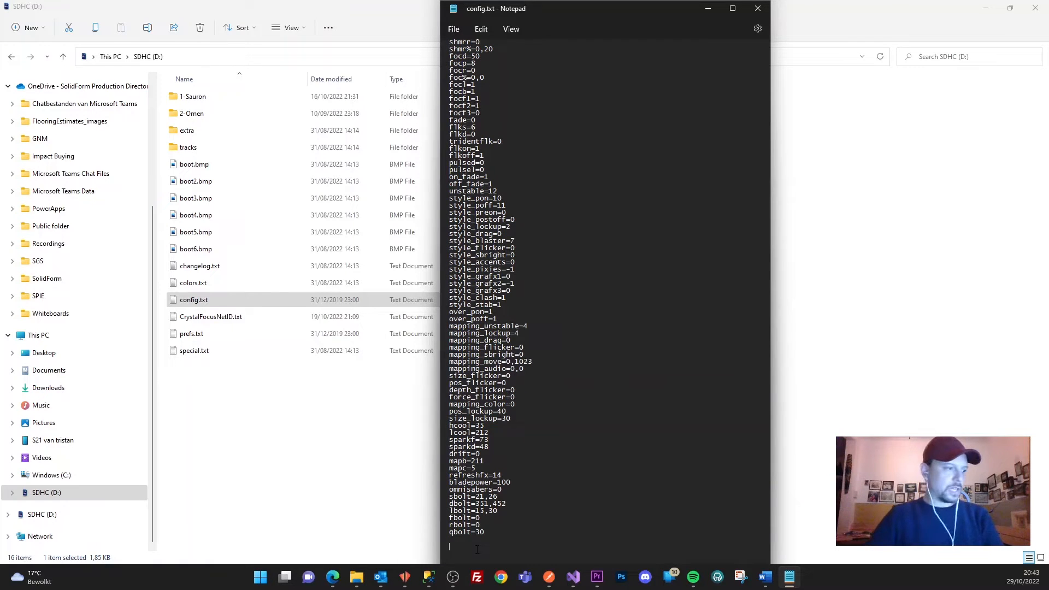
{"action": "key", "text": "ctrl+v"}
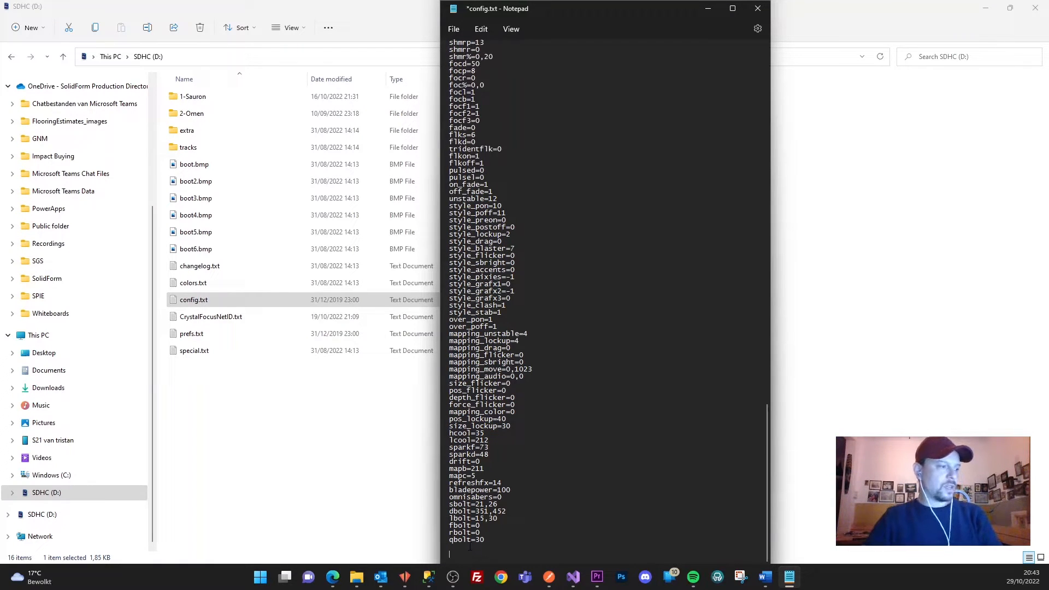
Step: Renumber the copied block's header as [profile=1], then save and close config.txt
{"action": "scroll", "coordinate": [460, 544], "scroll_direction": "up", "scroll_amount": 15}
{"action": "scroll", "coordinate": [481, 483], "scroll_direction": "up", "scroll_amount": 3}
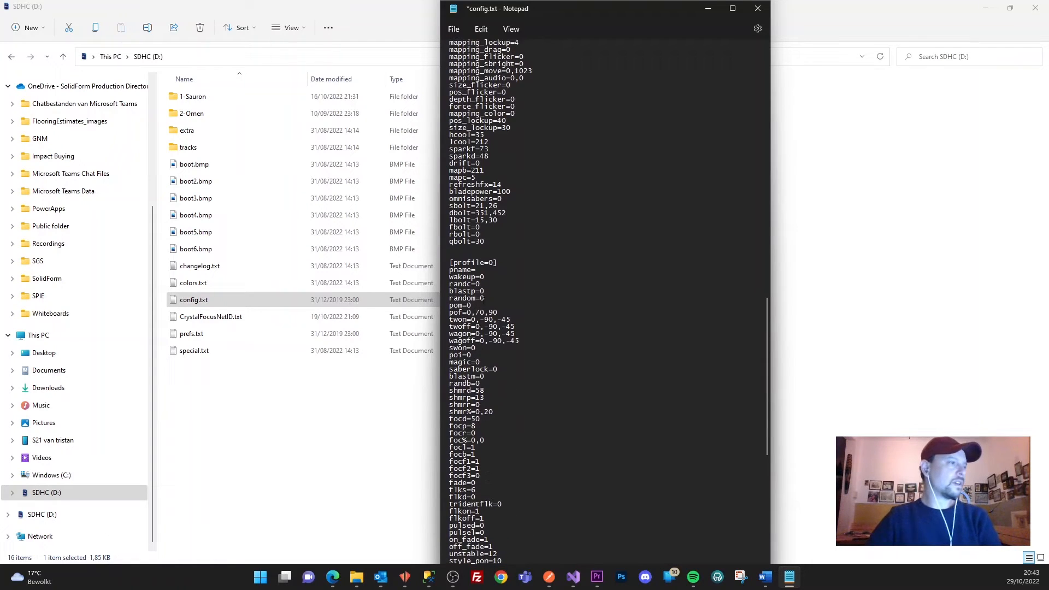
{"action": "double_click", "coordinate": [494, 263]}
{"action": "type", "text": "1"}
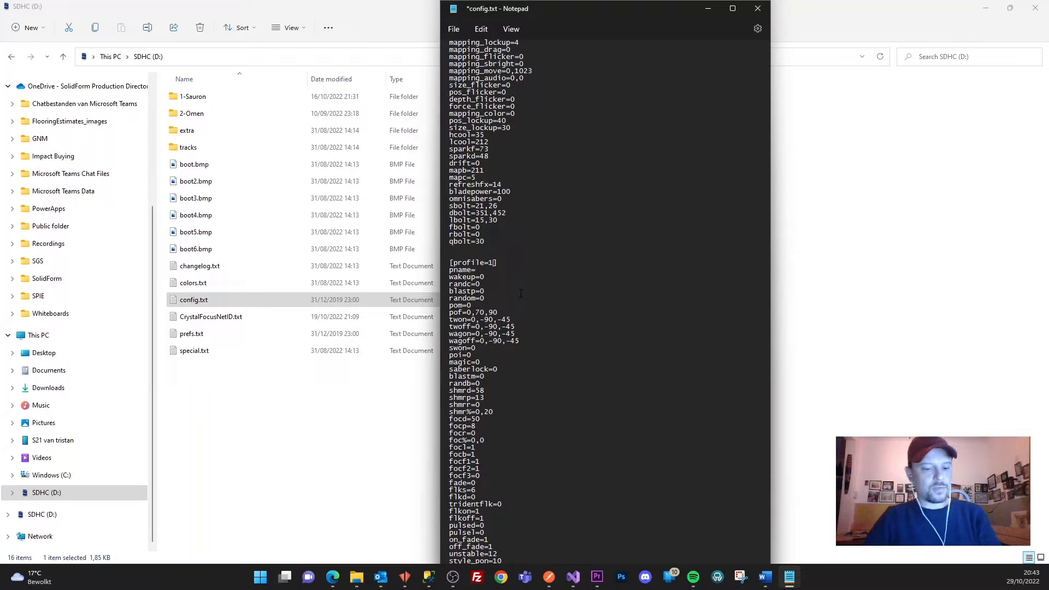
{"action": "key", "text": "ctrl+s"}
{"action": "key", "text": "alt+F4"}
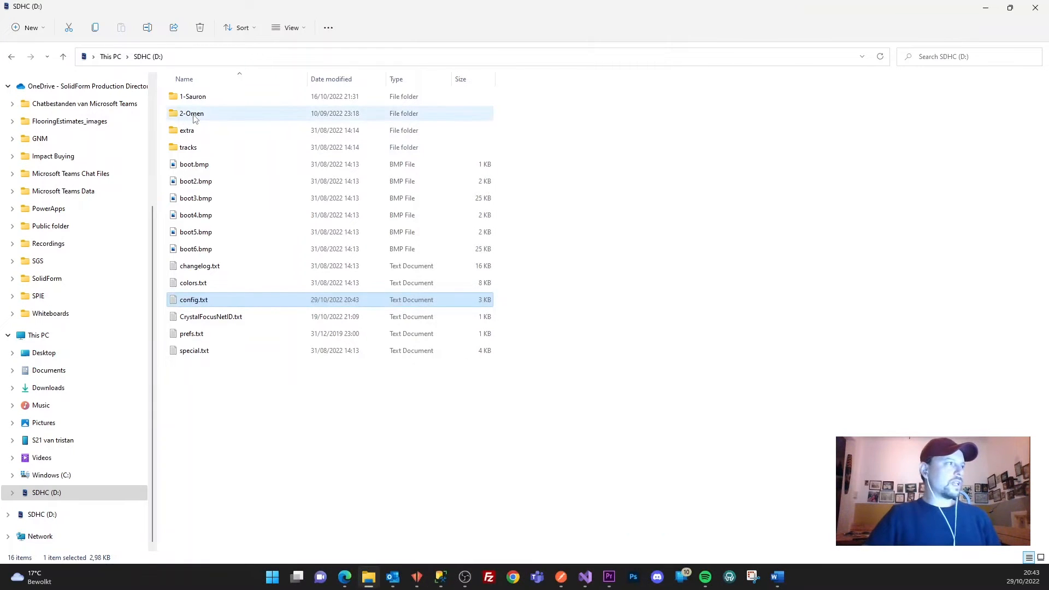
Step: Open font_config.txt in the 2-Omen folder and set both start_blade and start_color to 1
{"action": "double_click", "coordinate": [195, 114]}
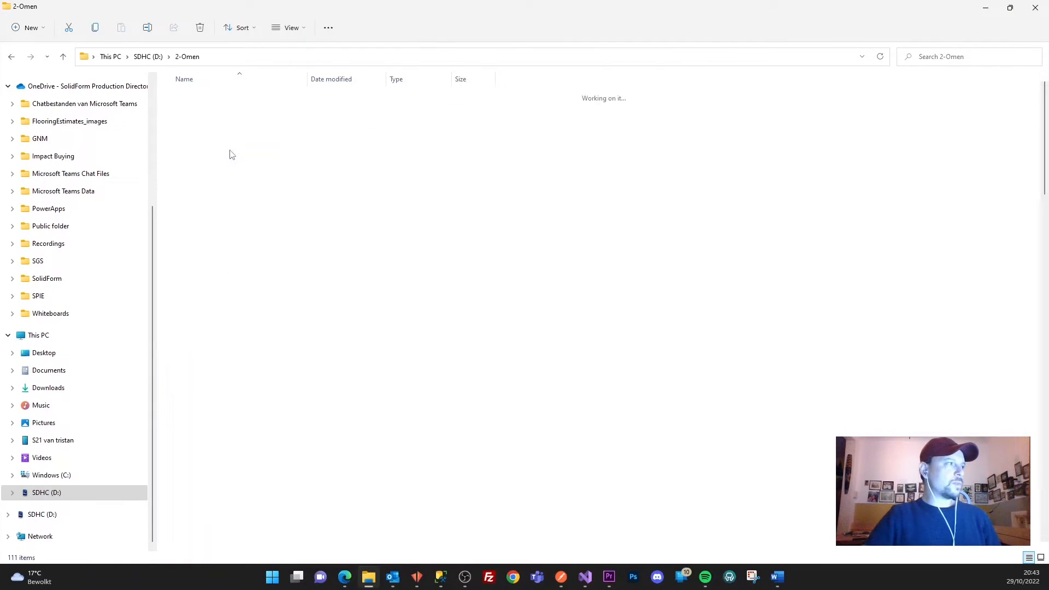
{"action": "scroll", "coordinate": [259, 403], "scroll_direction": "down", "scroll_amount": 2}
{"action": "scroll", "coordinate": [259, 403], "scroll_direction": "down", "scroll_amount": 7}
{"action": "double_click", "coordinate": [200, 441]}
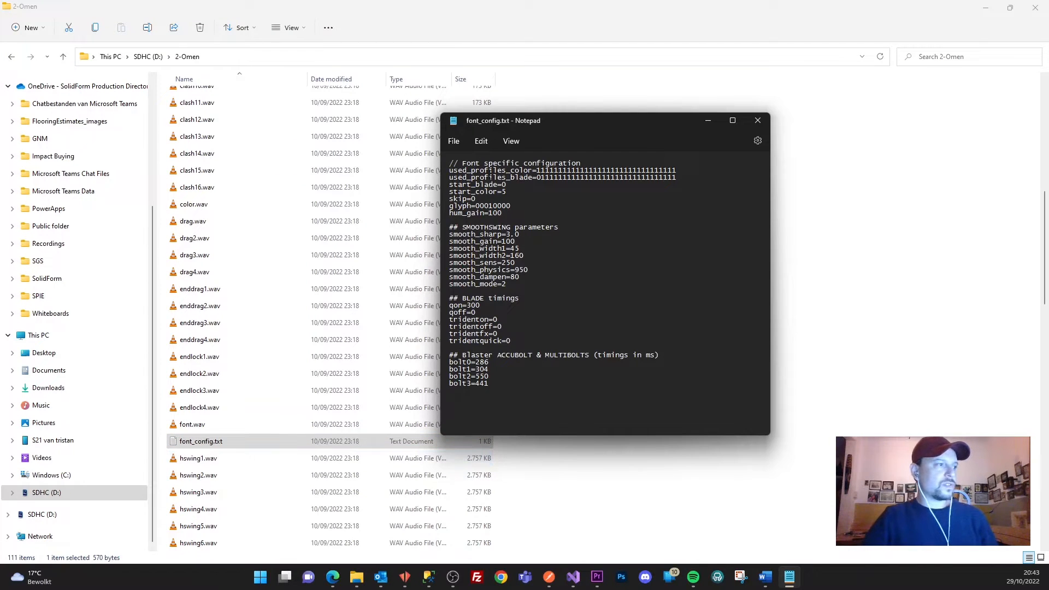
{"action": "double_click", "coordinate": [504, 184]}
{"action": "type", "text": "1"}
{"action": "double_click", "coordinate": [503, 192]}
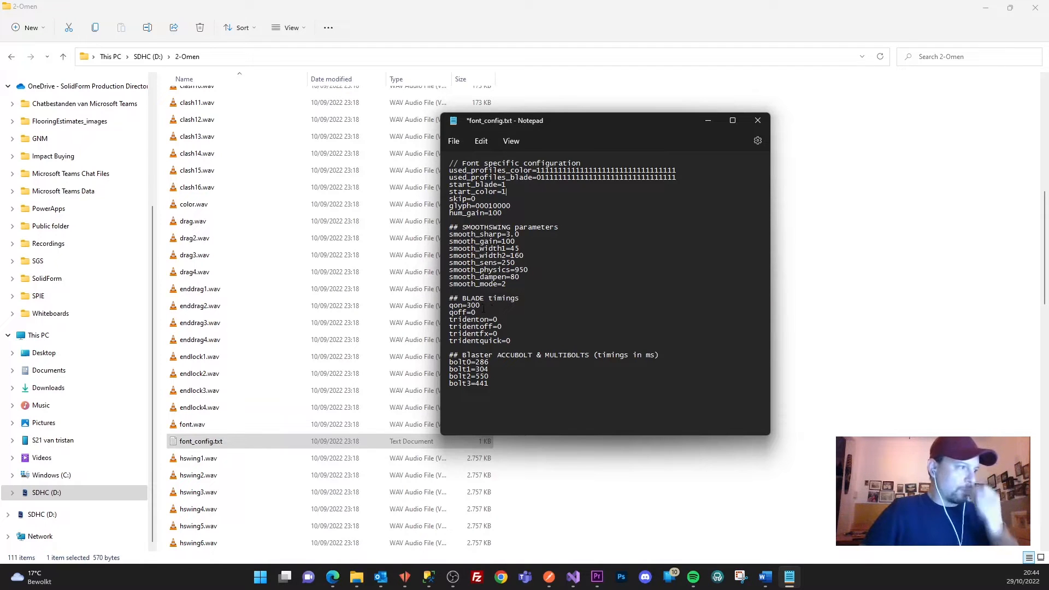
Step: Examine the qon and qoff entries under the BLADE timings heading
{"action": "left_click_drag", "start_coordinate": [475, 313], "coordinate": [443, 300]}
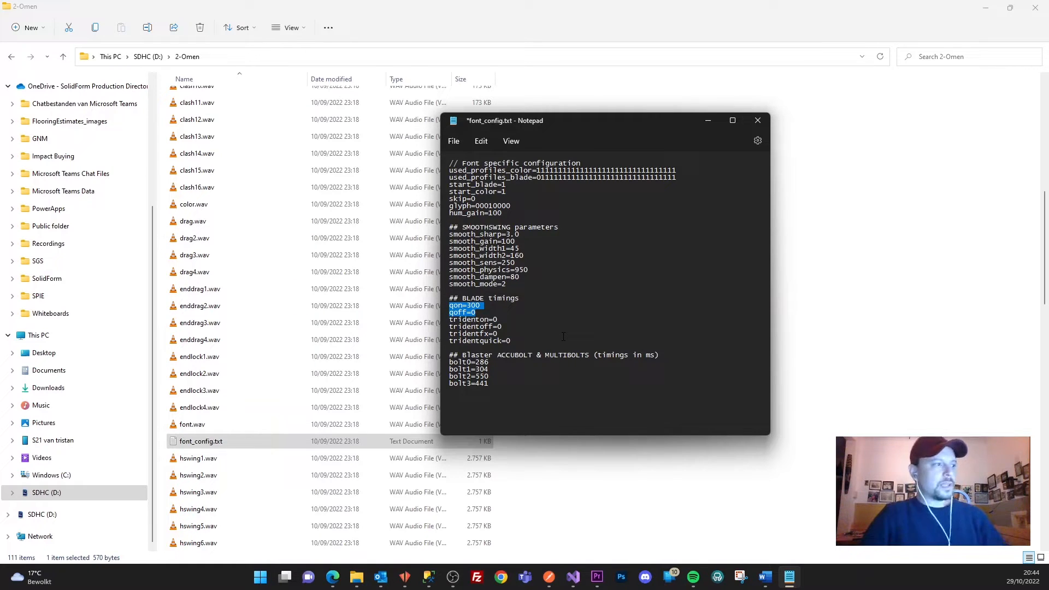
{"action": "key", "text": "Left"}
{"action": "key", "text": "shift+Right"}
{"action": "key", "text": "shift+Right"}
{"action": "key", "text": "Left"}
{"action": "key", "text": "Down"}
{"action": "key", "text": "shift+Right"}
{"action": "key", "text": "shift+Right"}
{"action": "key", "text": "shift+Right"}
{"action": "key", "text": "shift+Right"}
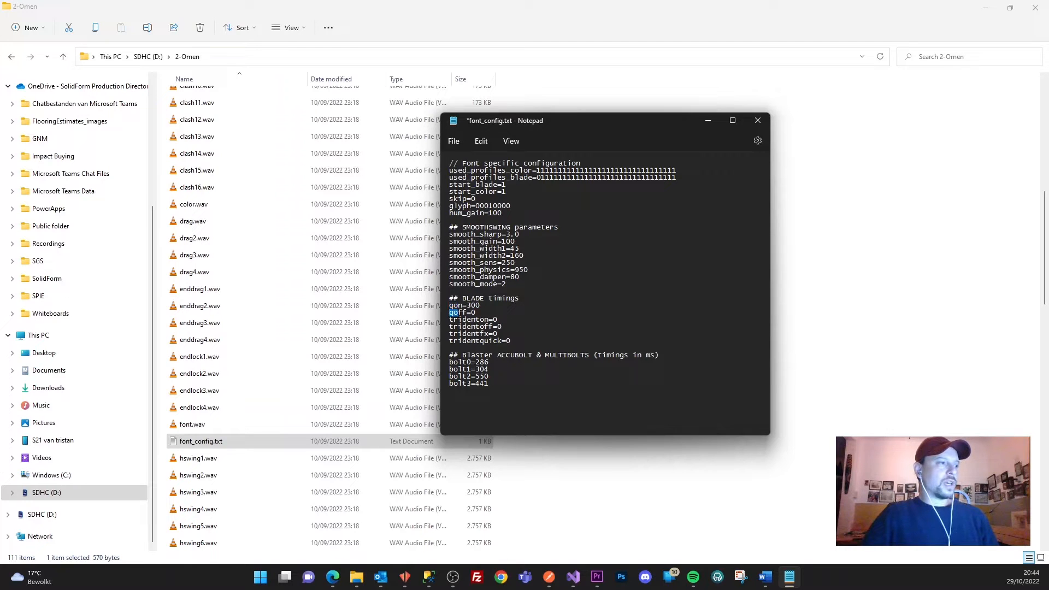
Step: Set qon to 0, then close font_config.txt and save the changes
{"action": "left_click_drag", "start_coordinate": [466, 306], "coordinate": [492, 307]}
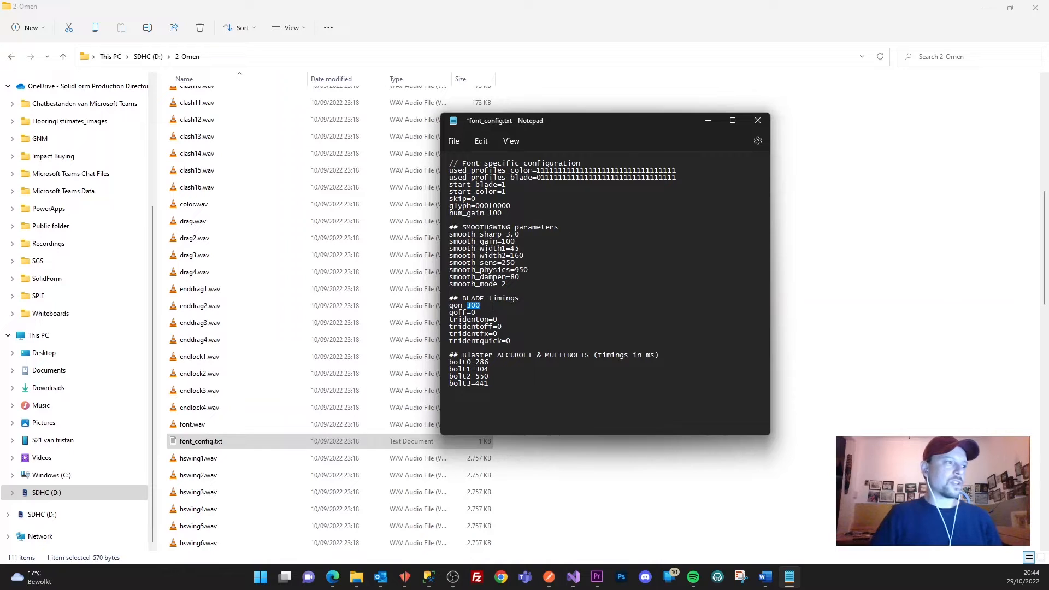
{"action": "type", "text": "0"}
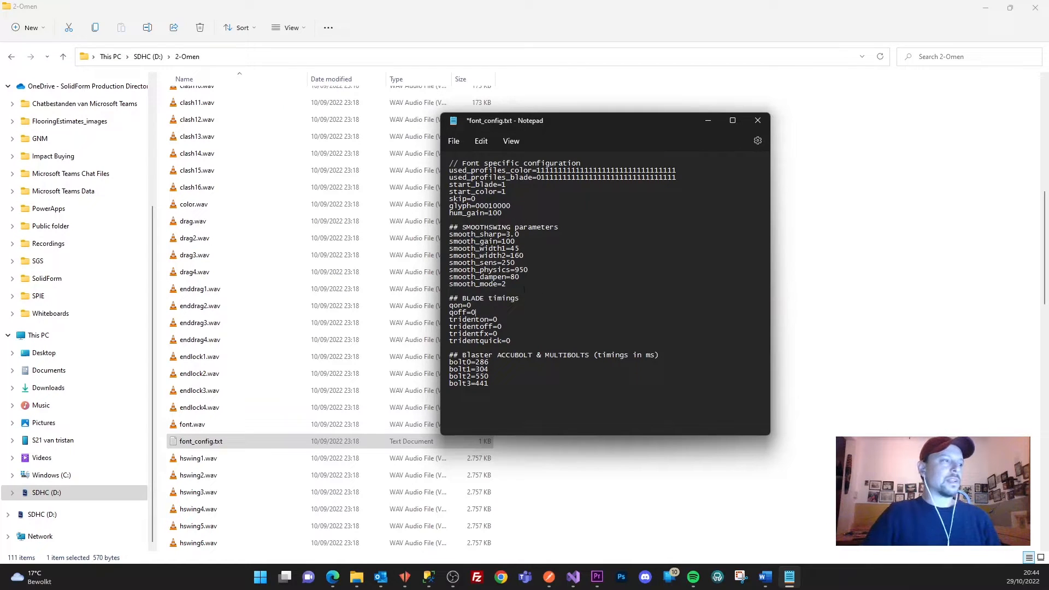
{"action": "key", "text": "shift+Home"}
{"action": "key", "text": "shift+Up"}
{"action": "left_click", "coordinate": [758, 125]}
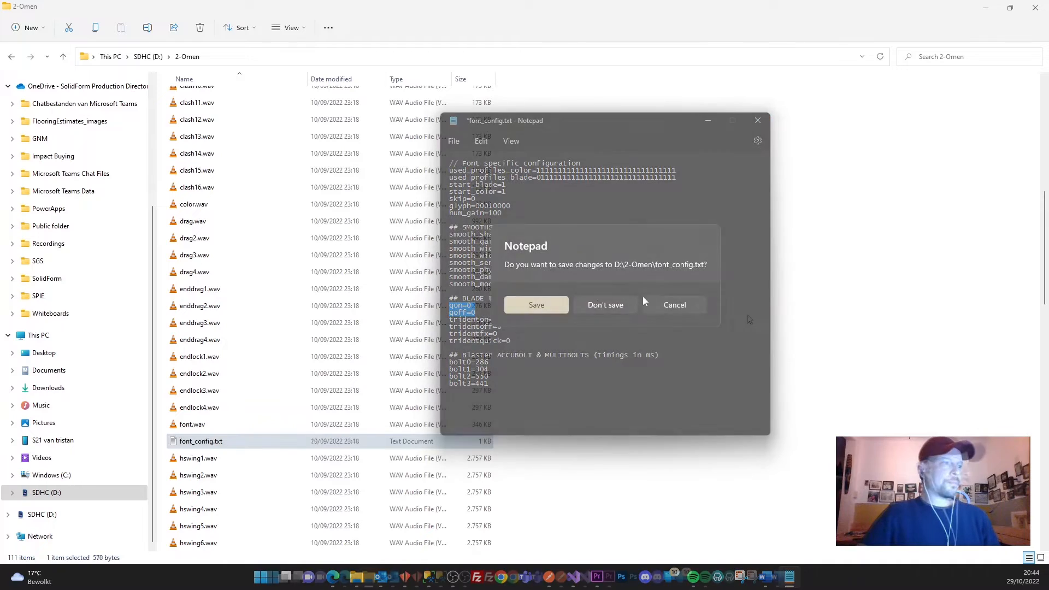
{"action": "key", "text": "Return"}
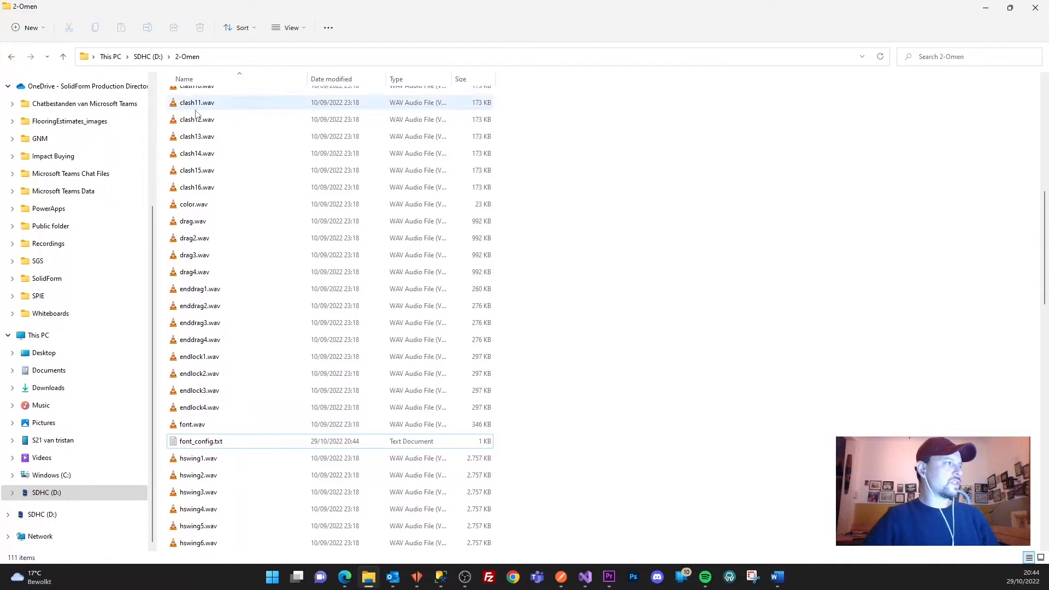
Step: Browse from the SD card's root to extra > GRAFX > 0-GRAFX and look at the files it contains
{"action": "left_click", "coordinate": [148, 56]}
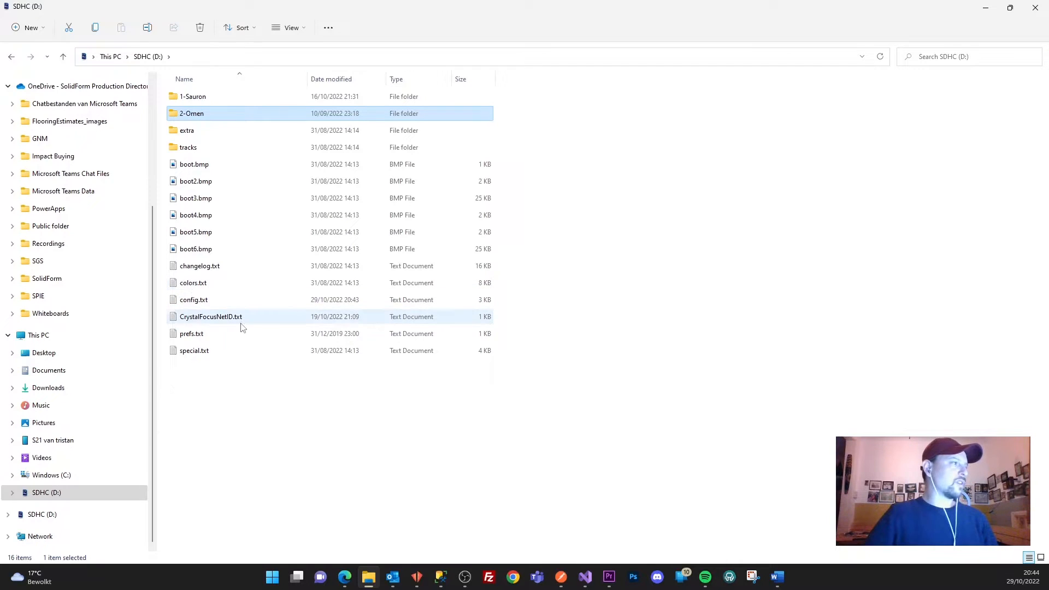
{"action": "double_click", "coordinate": [184, 132]}
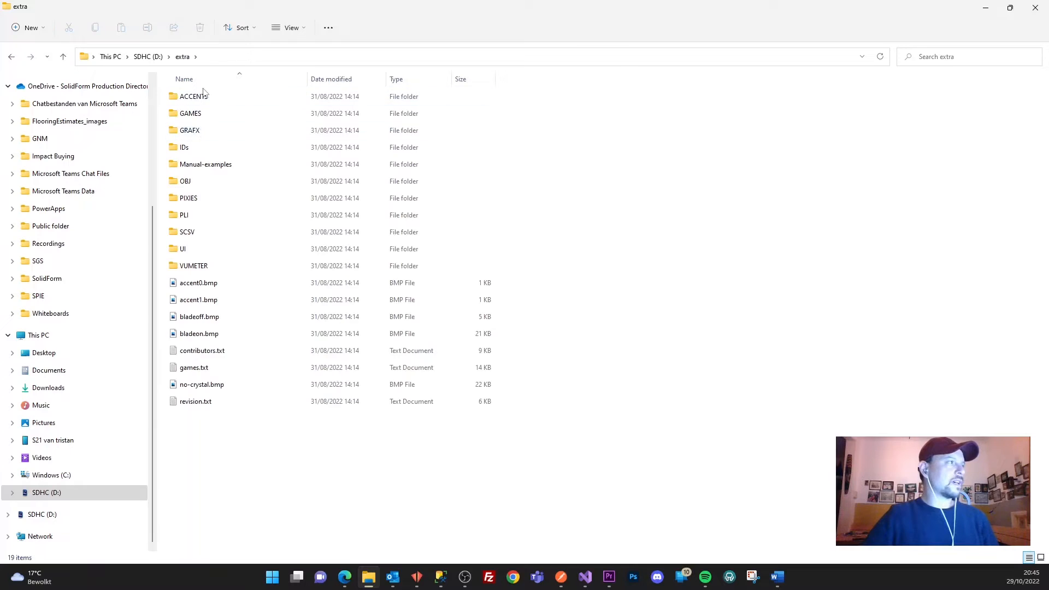
{"action": "double_click", "coordinate": [189, 131]}
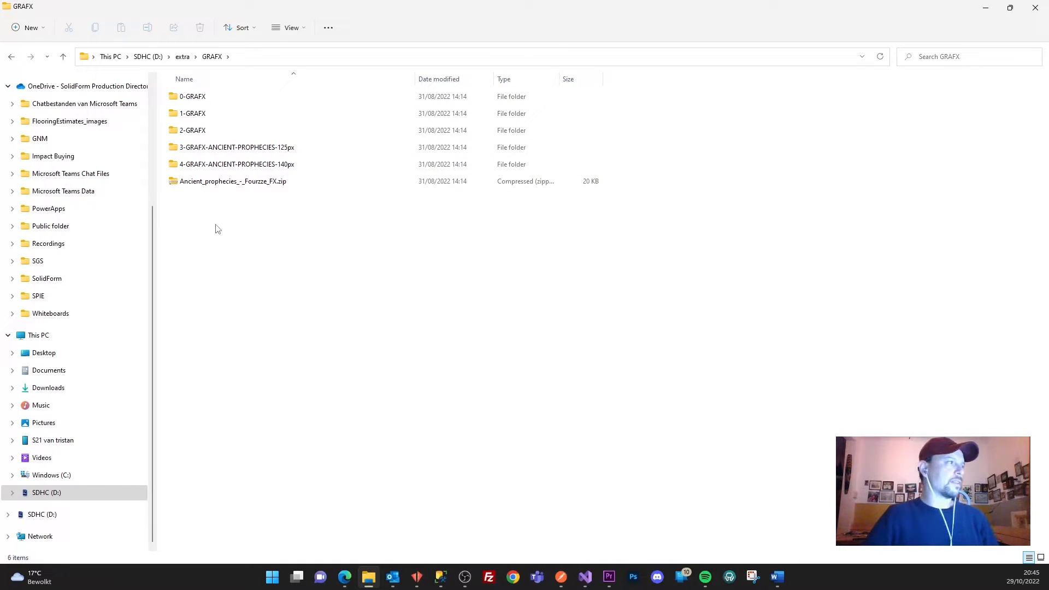
{"action": "double_click", "coordinate": [203, 96]}
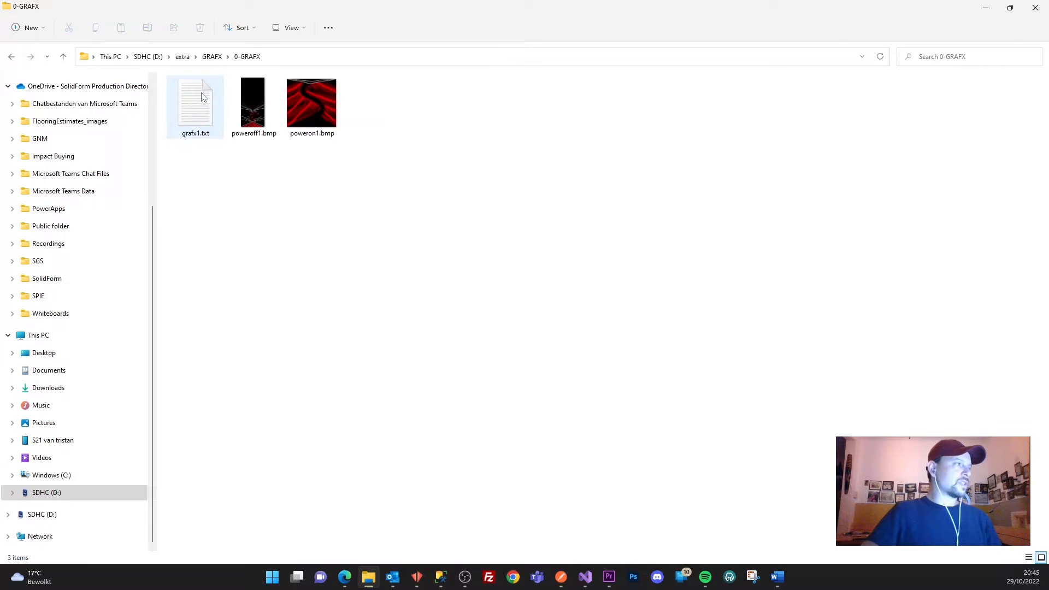
{"action": "left_click_drag", "start_coordinate": [183, 177], "coordinate": [398, 157]}
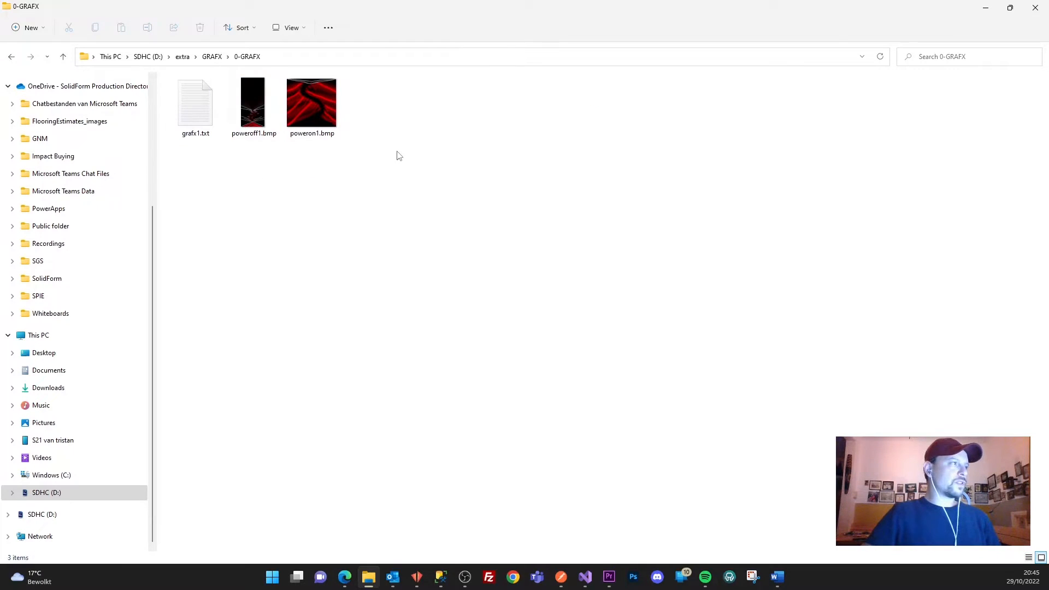
Step: Look at the effect files in the 1-GRAFX folder, return to GRAFX and check the index number in that folder's name
{"action": "left_click", "coordinate": [212, 57]}
{"action": "double_click", "coordinate": [194, 114]}
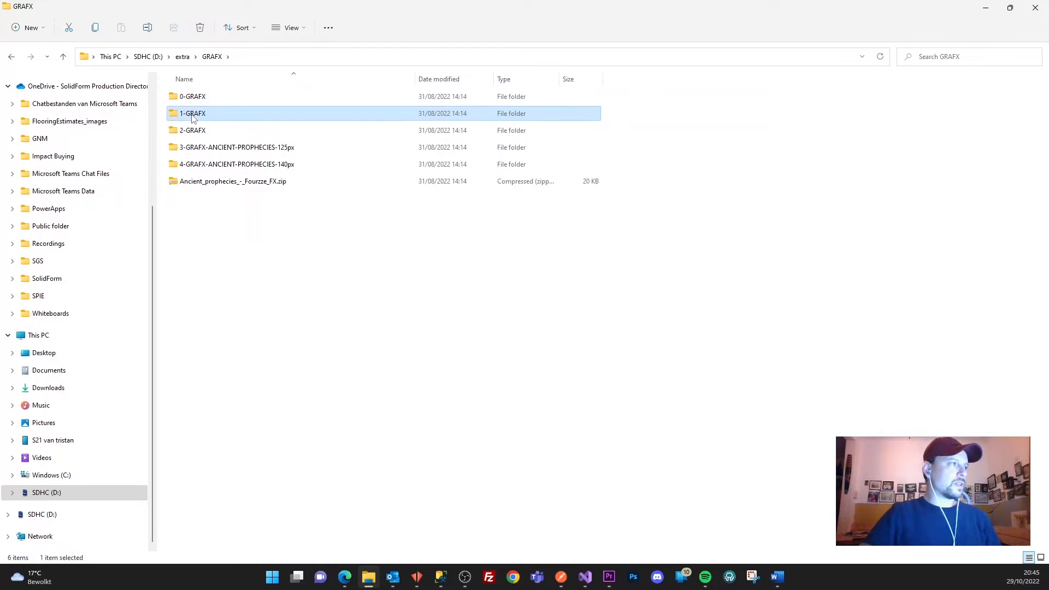
{"action": "left_click_drag", "start_coordinate": [185, 164], "coordinate": [589, 88]}
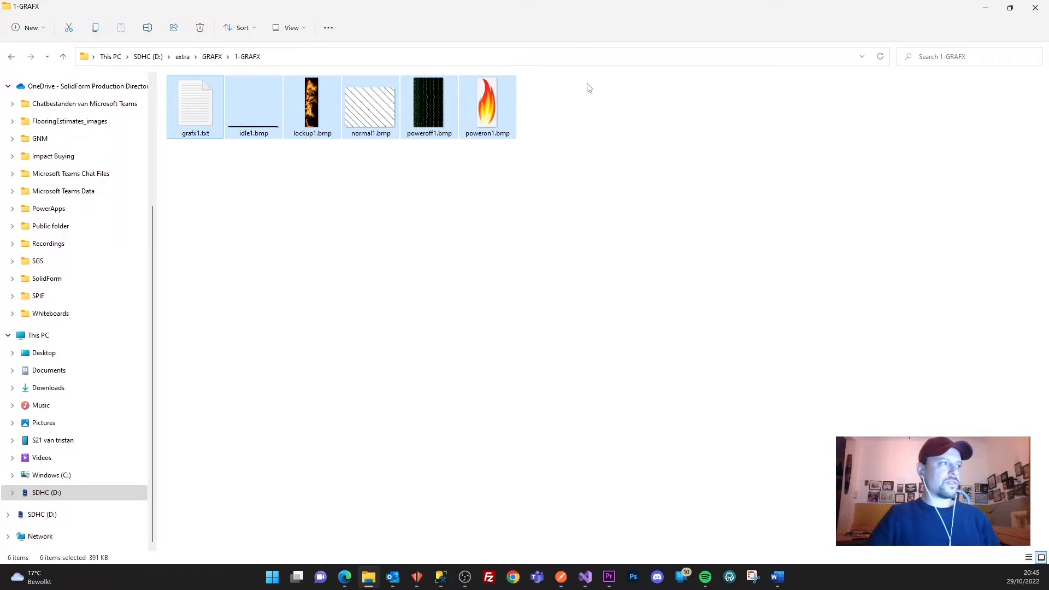
{"action": "left_click", "coordinate": [568, 164]}
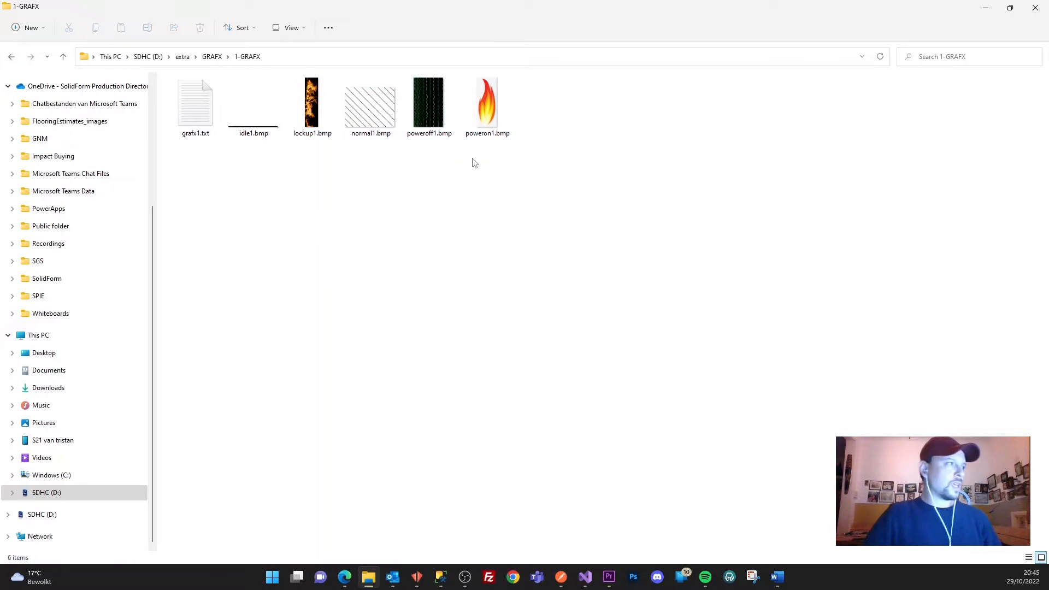
{"action": "left_click", "coordinate": [215, 57]}
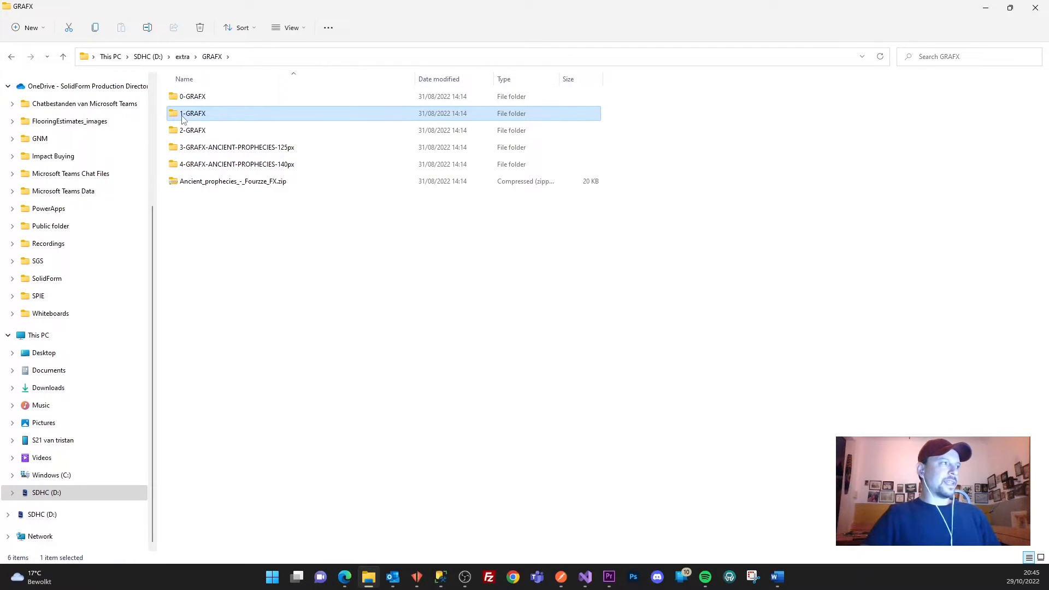
{"action": "left_click", "coordinate": [184, 117]}
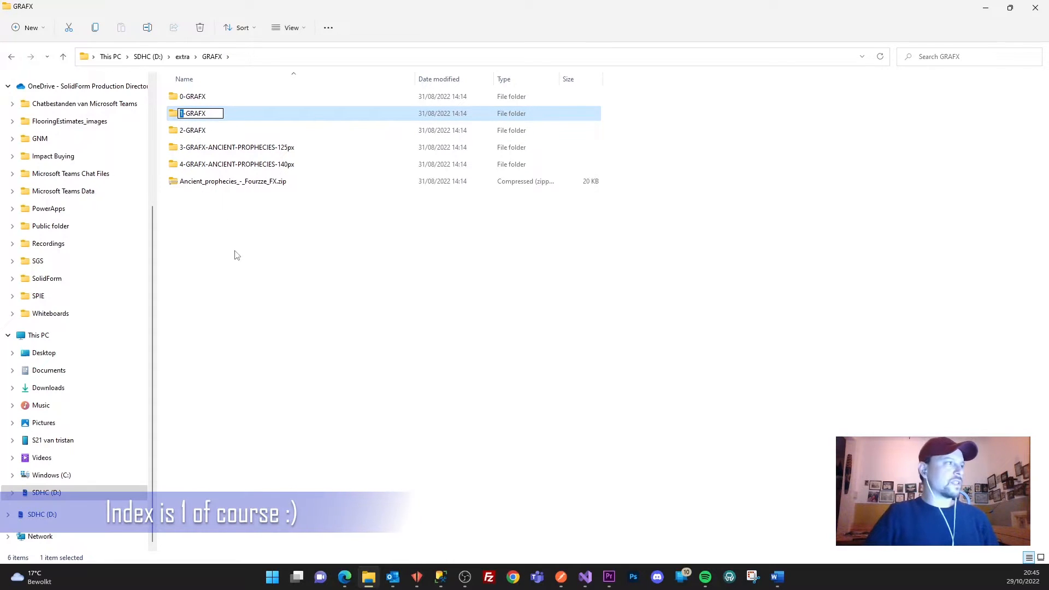
{"action": "left_click", "coordinate": [225, 215]}
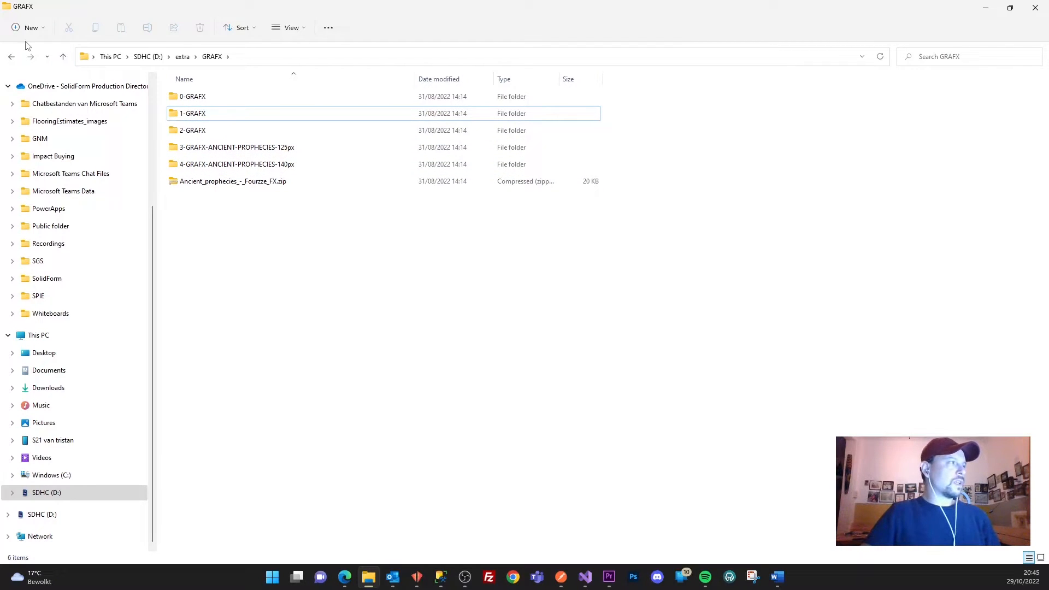
Step: Create a new folder named 5-NewGraFx inside the GRAFX folder
{"action": "right_click", "coordinate": [238, 278]}
{"action": "mouse_move", "coordinate": [290, 329]}
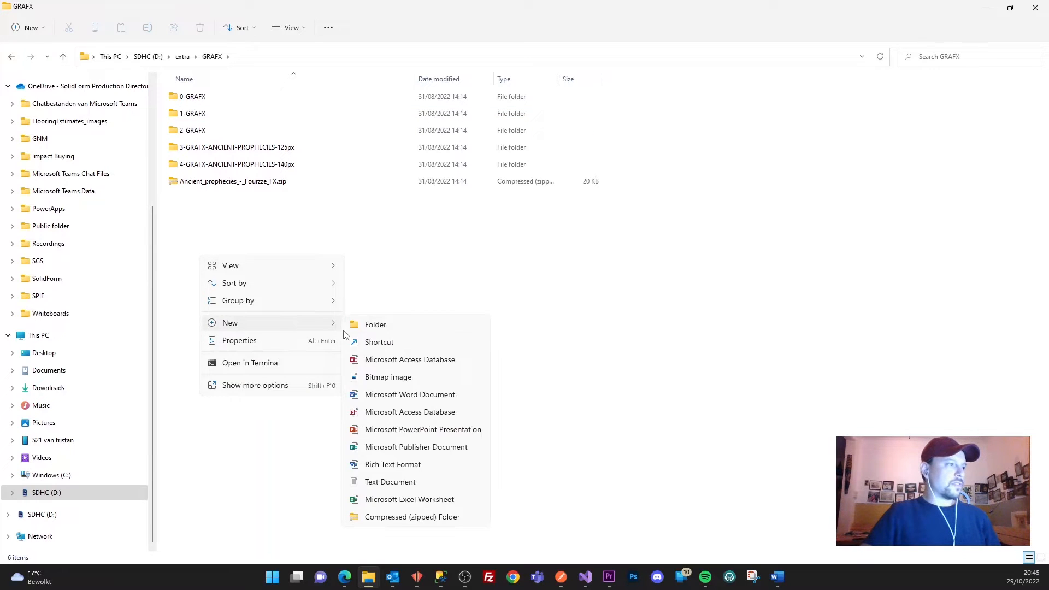
{"action": "left_click", "coordinate": [383, 332]}
{"action": "type", "text": "5-"}
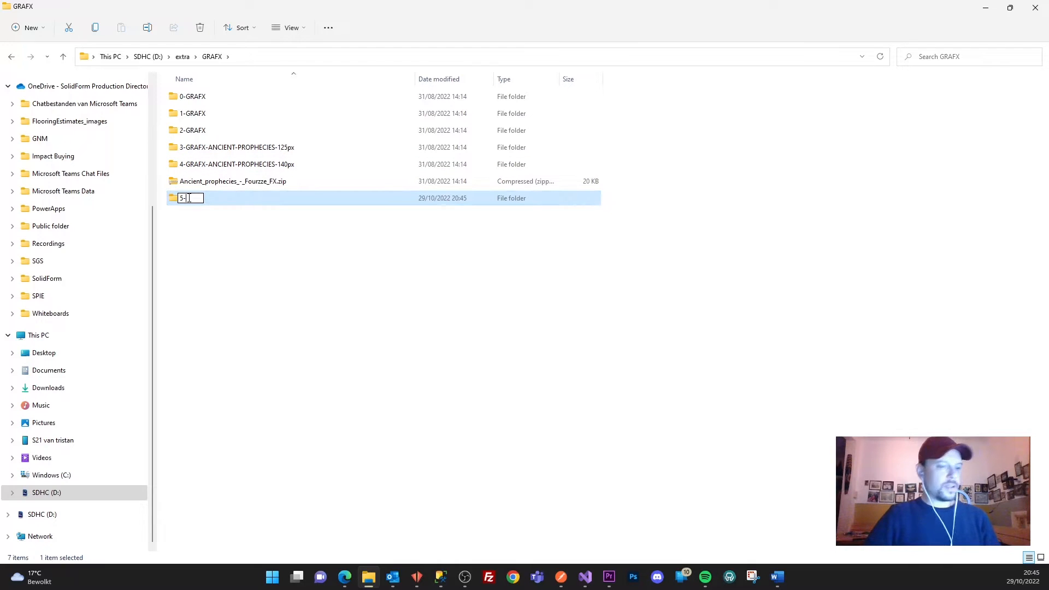
{"action": "type", "text": "New"}
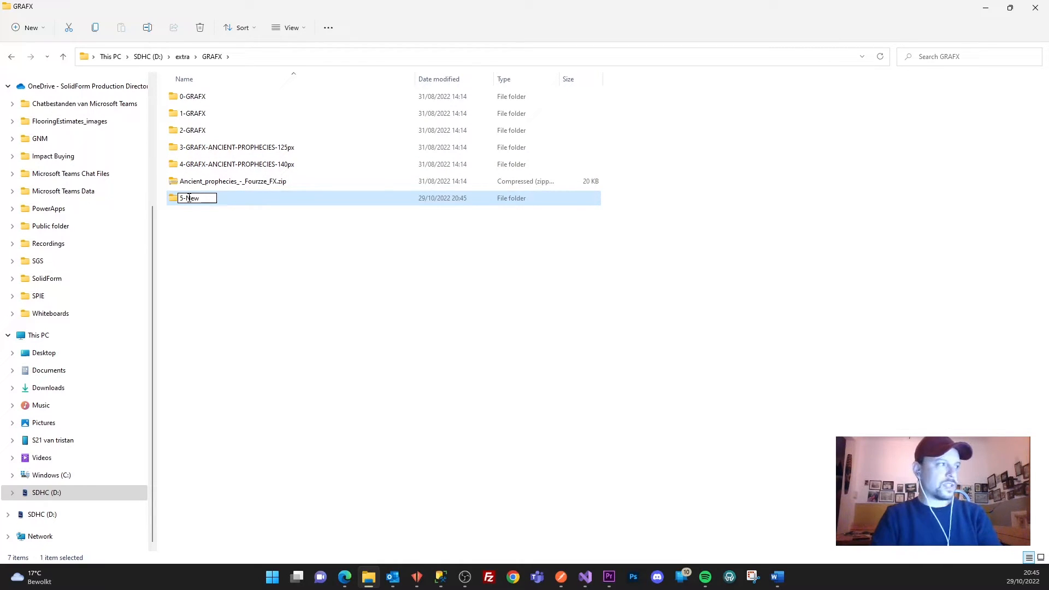
{"action": "type", "text": "GraFx"}
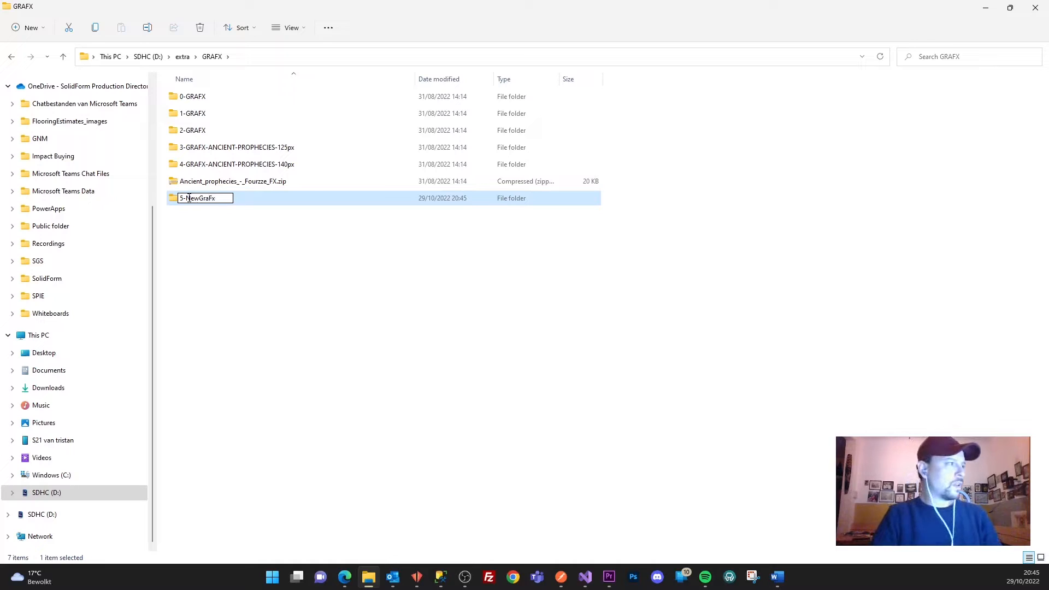
{"action": "left_click", "coordinate": [234, 268]}
{"action": "left_click", "coordinate": [187, 199]}
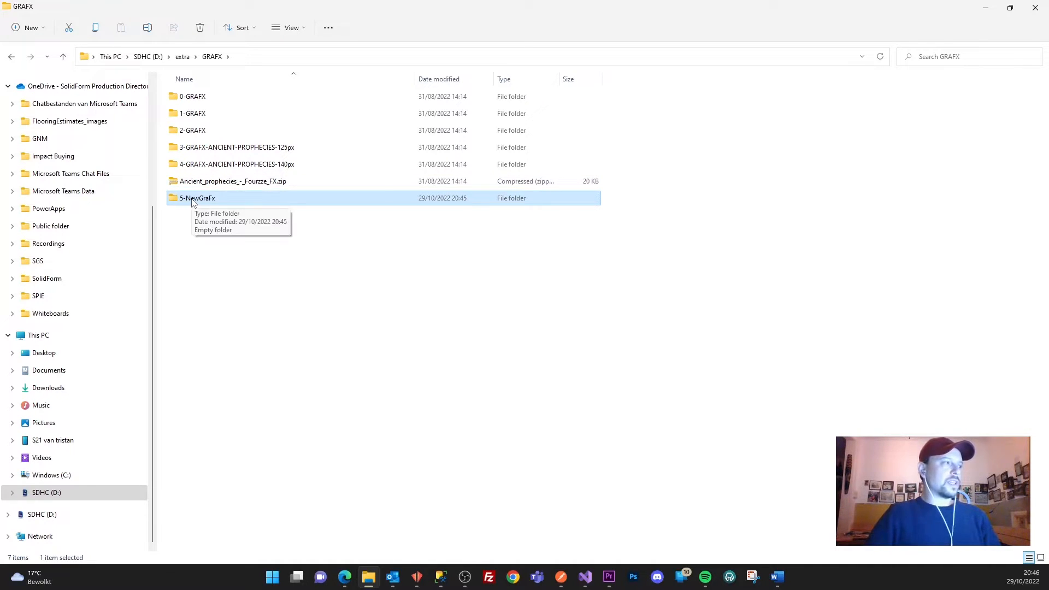
Step: Examine the number prefix of the 1-GRAFX folder's name without renaming the folder
{"action": "left_click", "coordinate": [184, 114]}
{"action": "left_click", "coordinate": [184, 115]}
{"action": "left_click_drag", "start_coordinate": [183, 114], "coordinate": [174, 117]}
{"action": "left_click", "coordinate": [283, 301]}
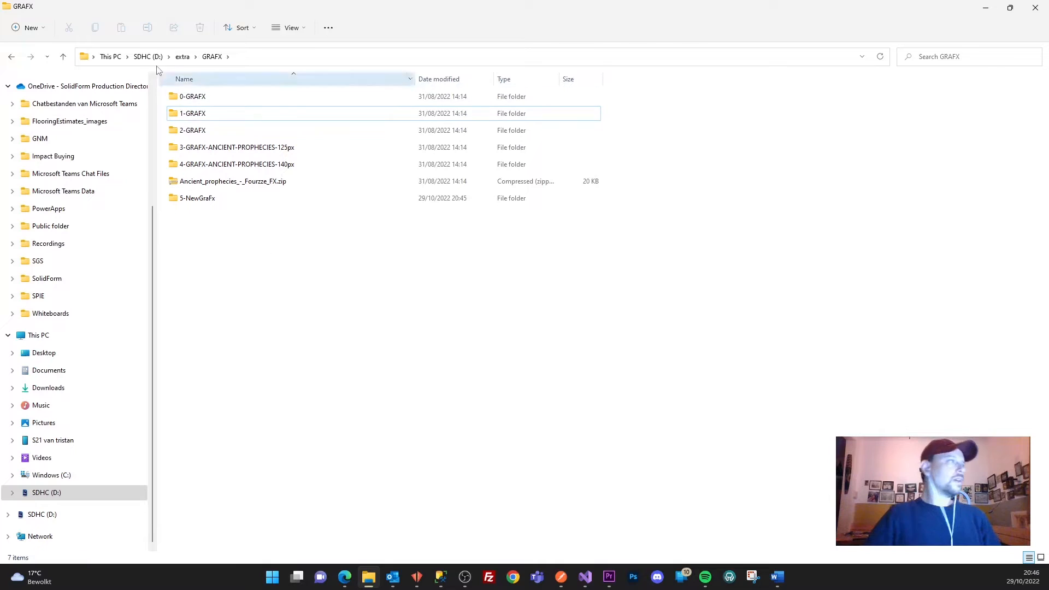
Step: Open config.txt from the SD card's root and locate the [profile=1] section
{"action": "left_click", "coordinate": [149, 57]}
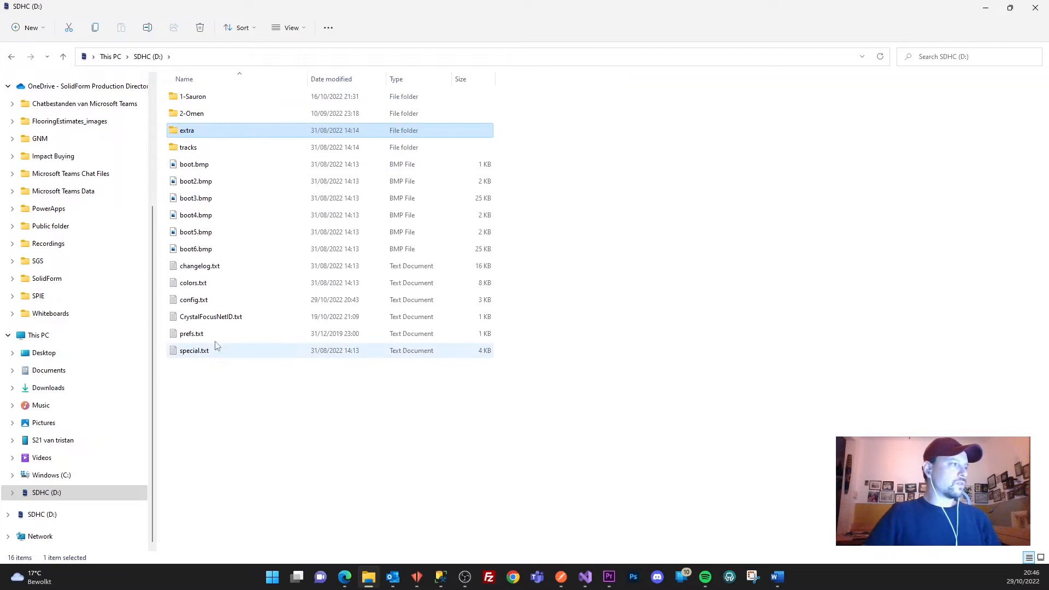
{"action": "left_click", "coordinate": [187, 303]}
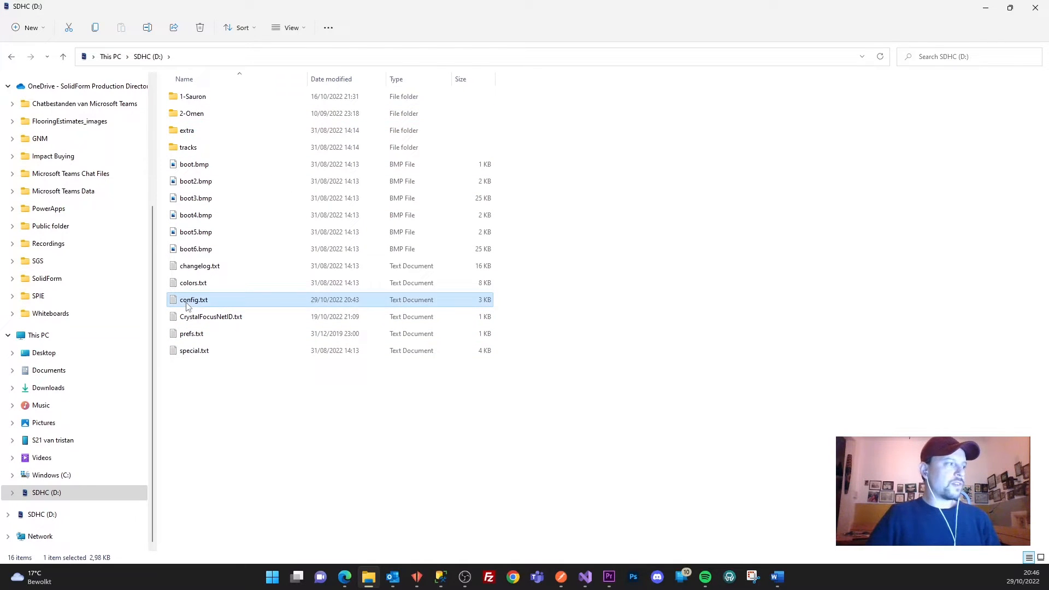
{"action": "double_click", "coordinate": [182, 304]}
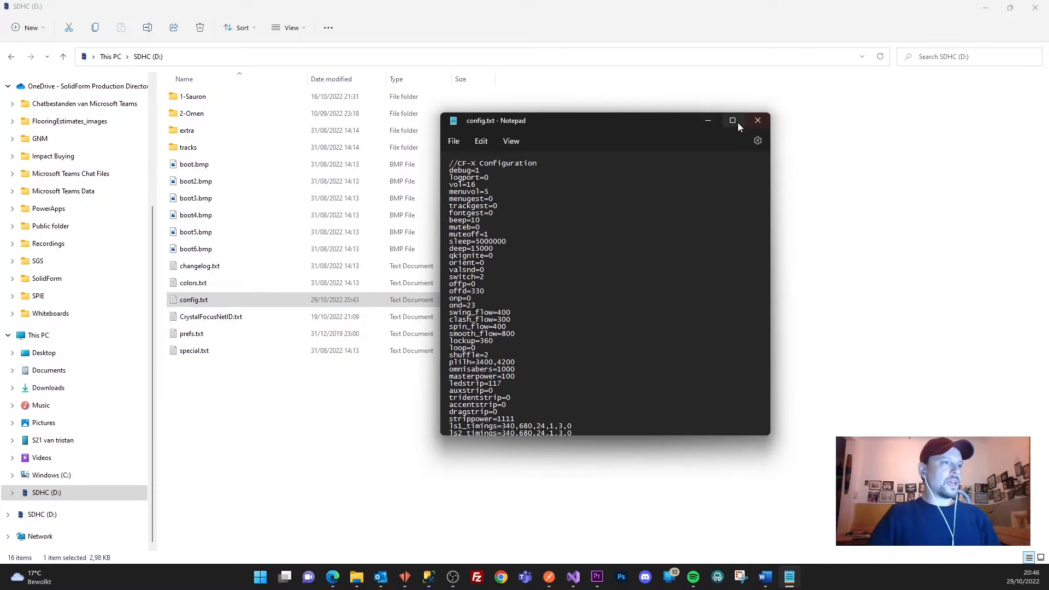
{"action": "double_click", "coordinate": [683, 112]}
{"action": "scroll", "coordinate": [615, 251], "scroll_direction": "down", "scroll_amount": 9}
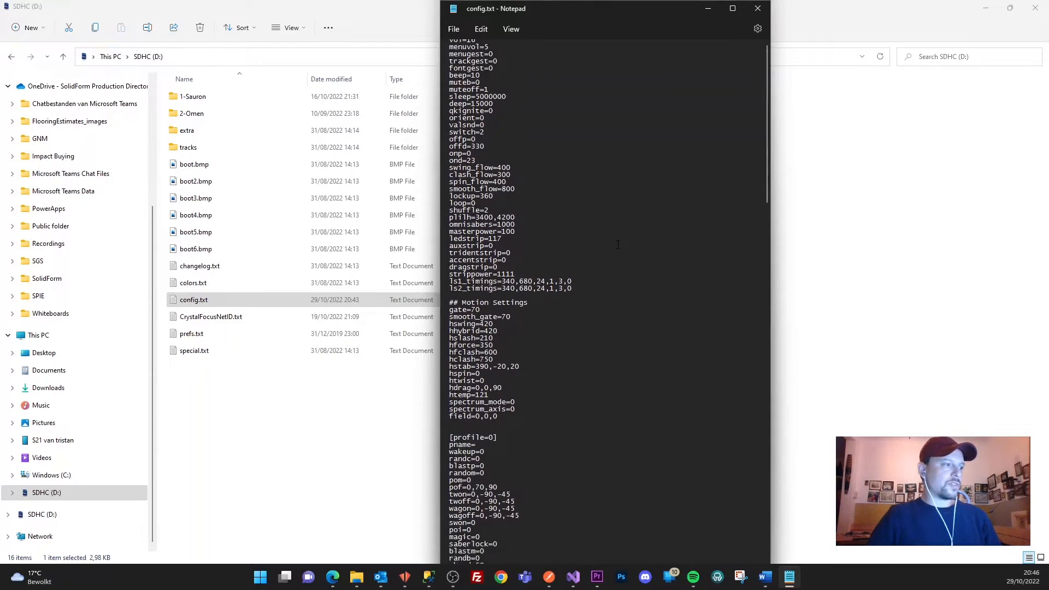
{"action": "scroll", "coordinate": [615, 251], "scroll_direction": "down", "scroll_amount": 20}
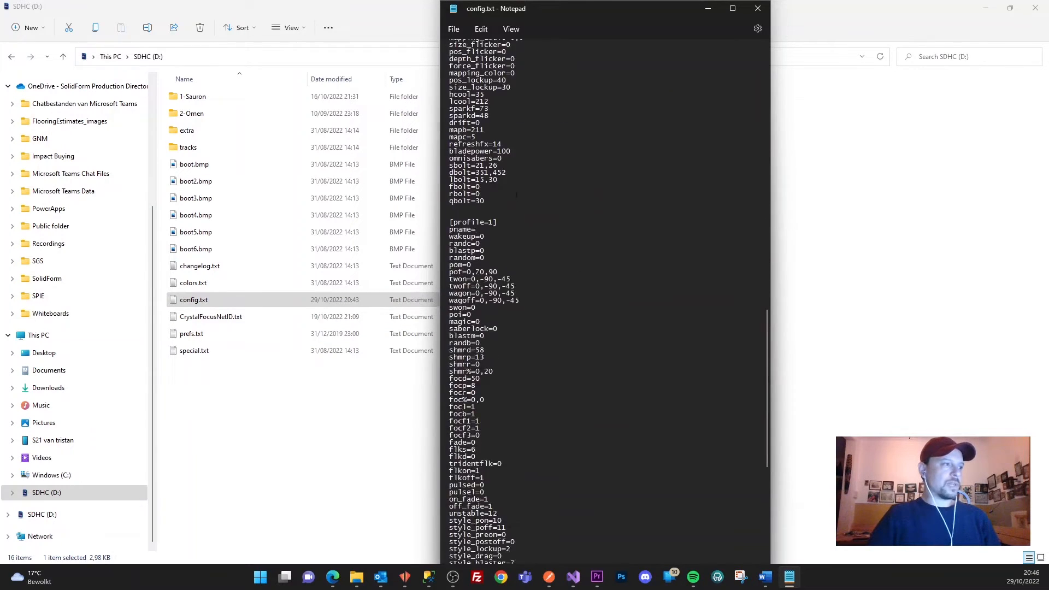
{"action": "left_click_drag", "start_coordinate": [434, 222], "coordinate": [497, 223]}
Step: Set style_grafx1 to 1 in the [profile=1] section and save config.txt
{"action": "scroll", "coordinate": [556, 329], "scroll_direction": "down", "scroll_amount": 15}
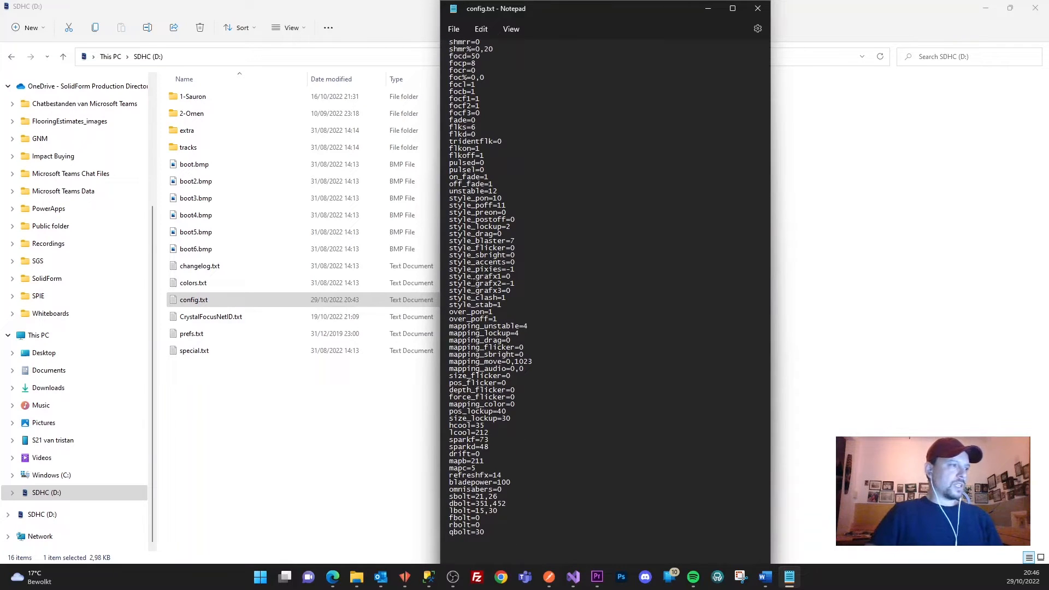
{"action": "left_click_drag", "start_coordinate": [511, 276], "coordinate": [441, 281]}
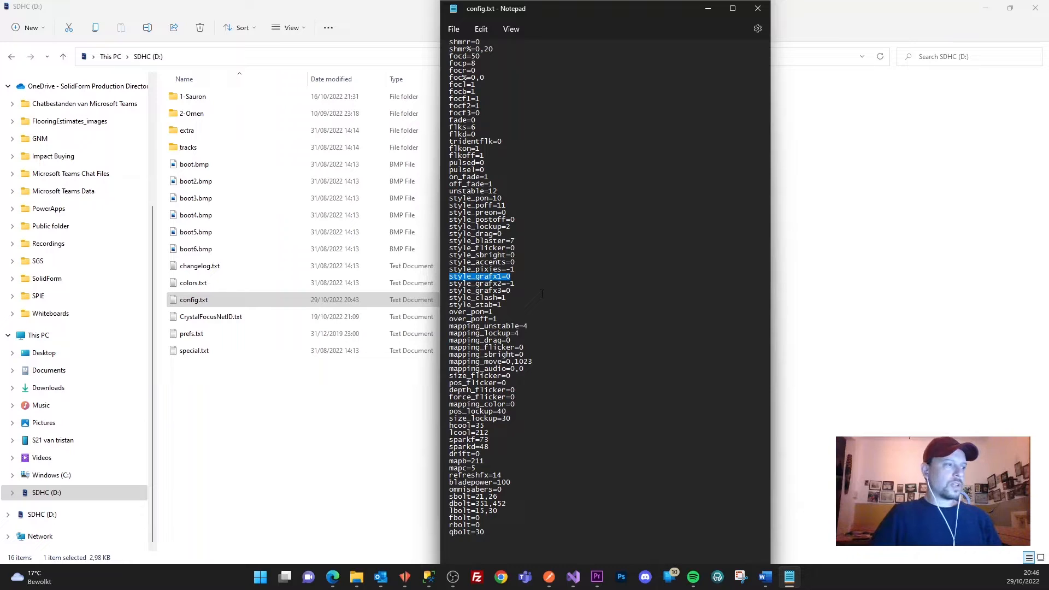
{"action": "left_click", "coordinate": [518, 279]}
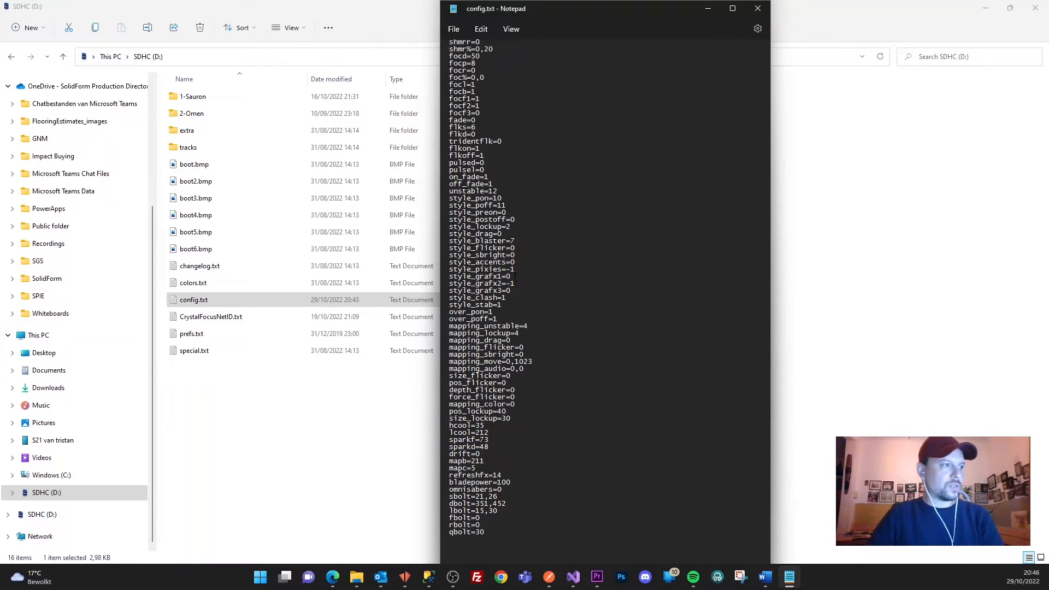
{"action": "type", "text": "`1"}
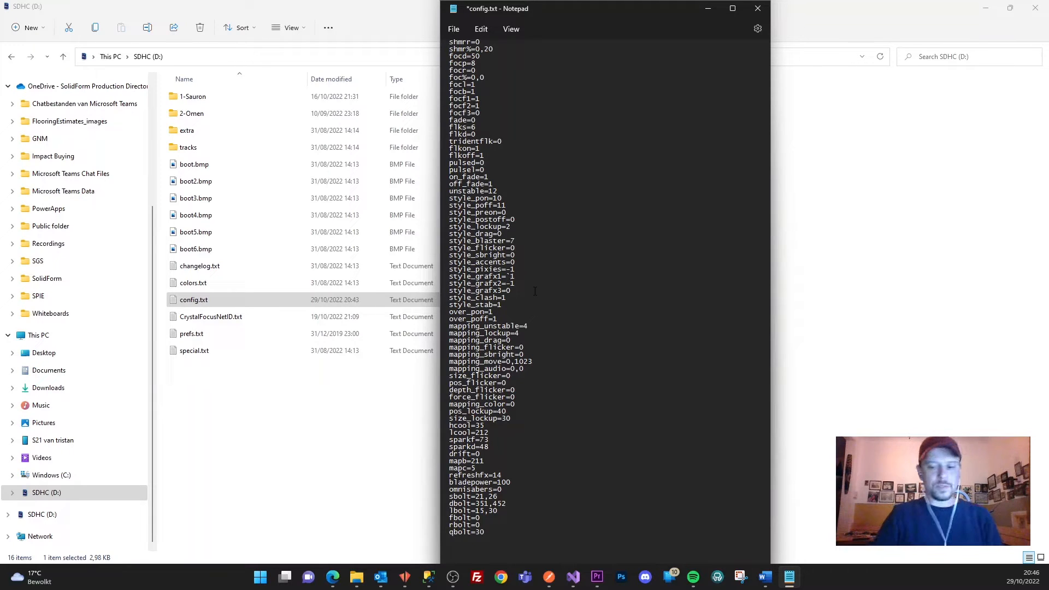
{"action": "left_click_drag", "start_coordinate": [507, 277], "coordinate": [449, 276]}
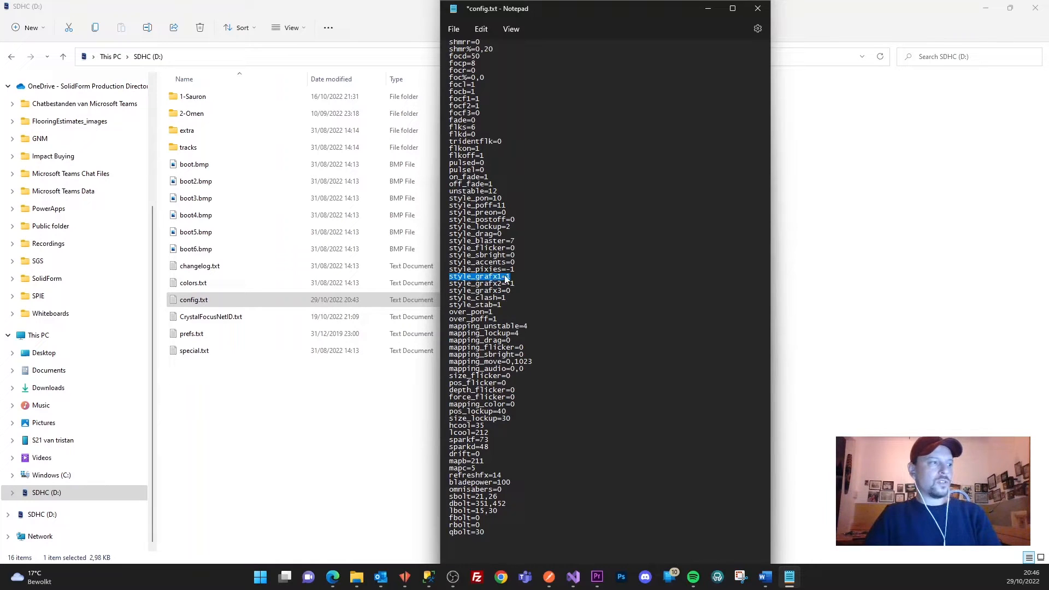
{"action": "key", "text": "ctrl+s"}
Step: Examine the style_grafx1, style_grafx2 and style_grafx3 entries of profile 1
{"action": "left_click_drag", "start_coordinate": [512, 290], "coordinate": [435, 276]}
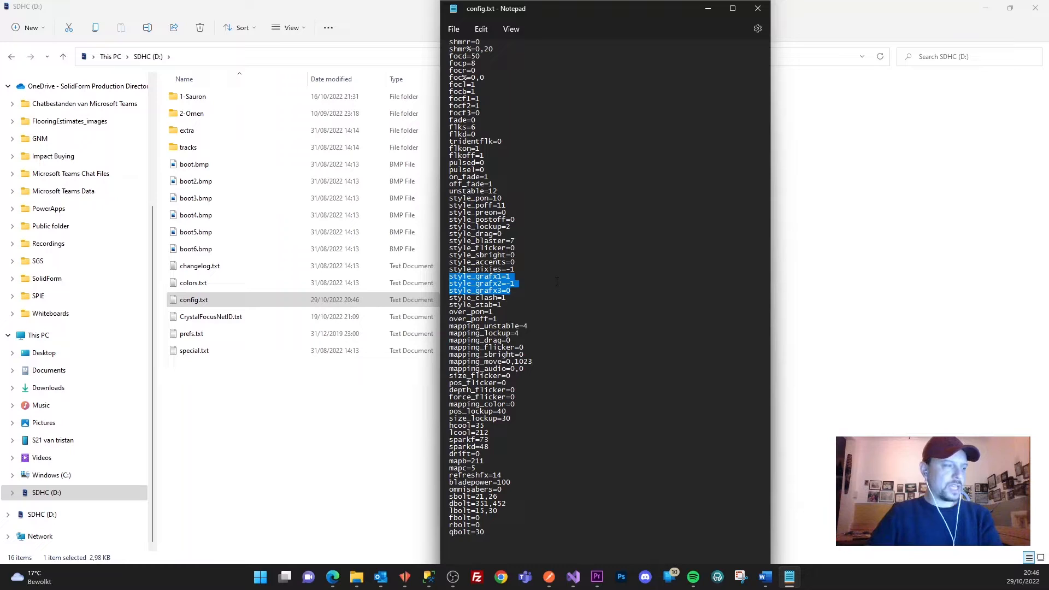
{"action": "left_click", "coordinate": [485, 277]}
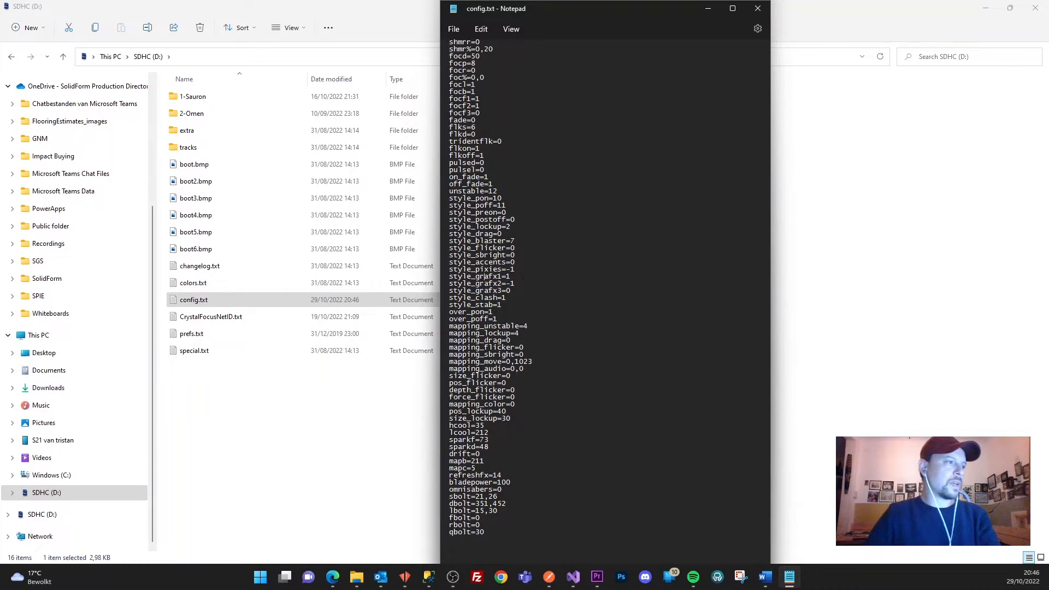
{"action": "left_click", "coordinate": [448, 277], "text": "shift"}
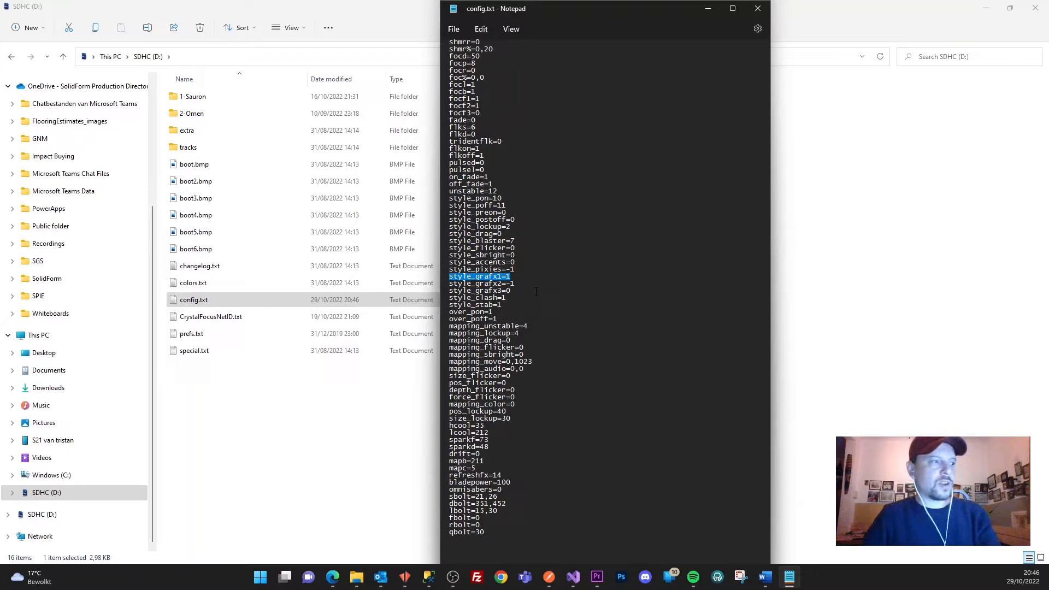
{"action": "left_click", "coordinate": [501, 277]}
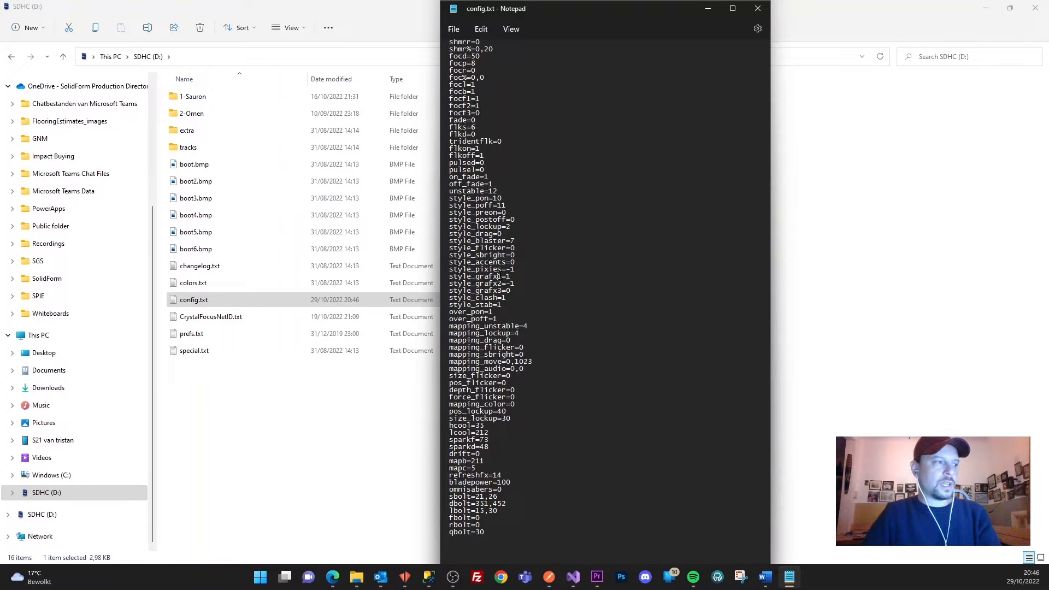
{"action": "left_click_drag", "start_coordinate": [529, 277], "coordinate": [435, 280]}
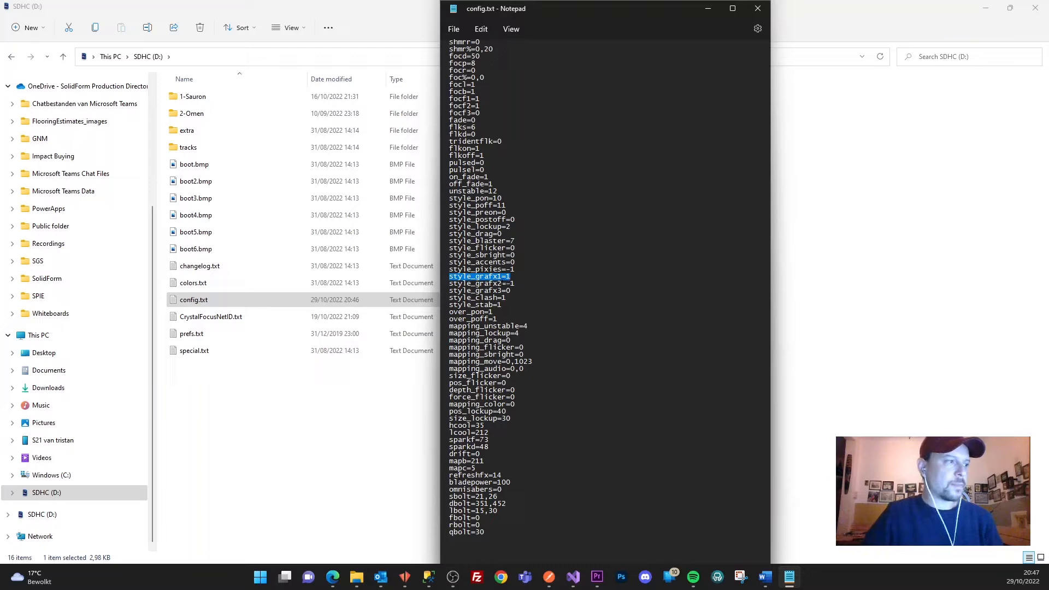
{"action": "left_click_drag", "start_coordinate": [497, 283], "coordinate": [502, 283]}
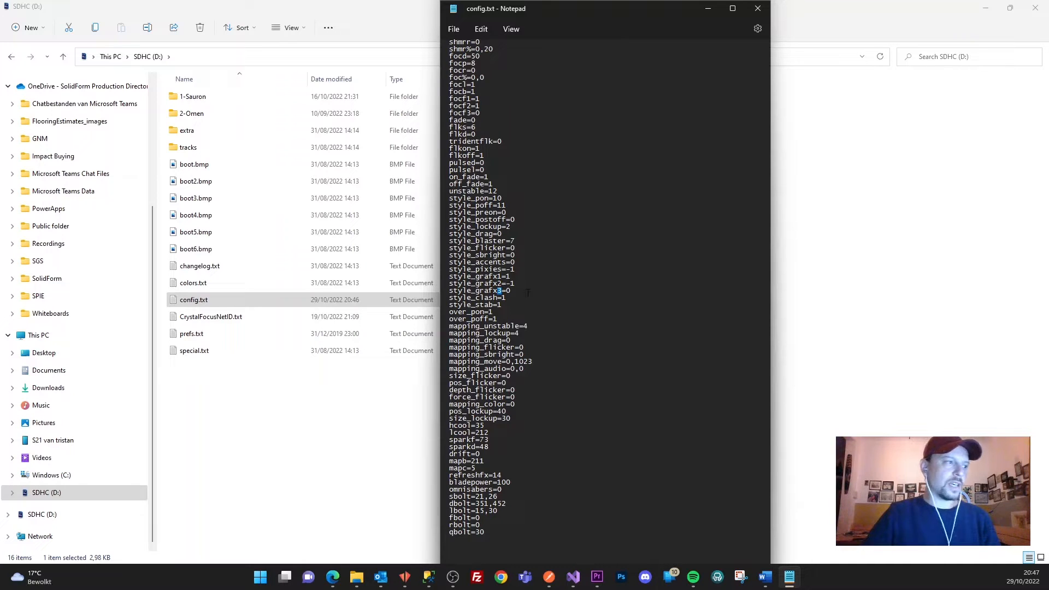
Step: Switch to crystalfocus.net in Edge, search the CFX Parameters page for style_grafx, and read the style_grafx1 and style_grafx2 descriptions
{"action": "left_click", "coordinate": [333, 576]}
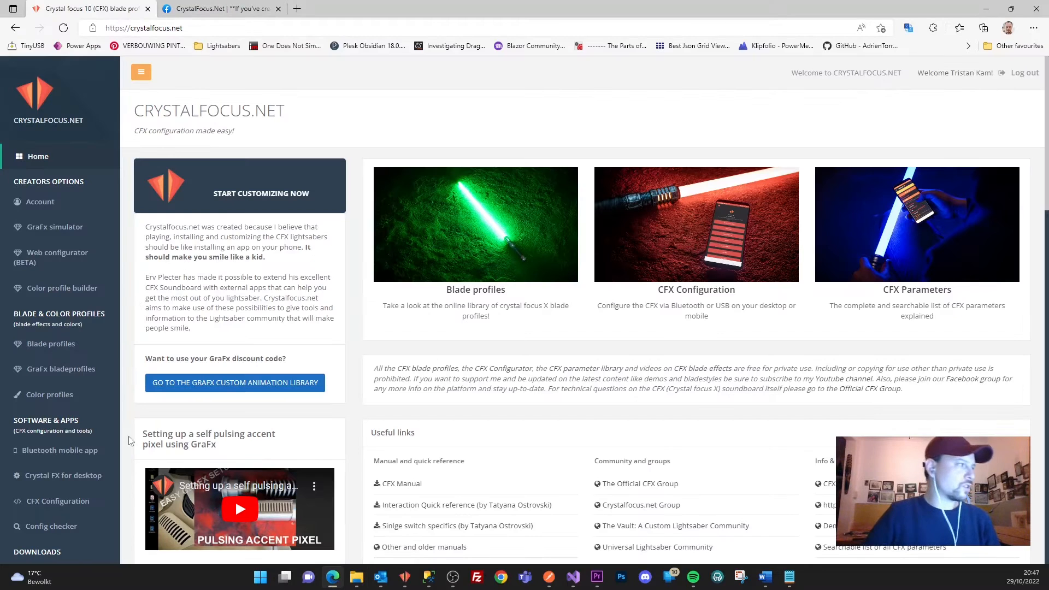
{"action": "scroll", "coordinate": [44, 385], "scroll_direction": "down", "scroll_amount": 3}
{"action": "scroll", "coordinate": [44, 385], "scroll_direction": "down", "scroll_amount": 3}
{"action": "left_click", "coordinate": [45, 415]}
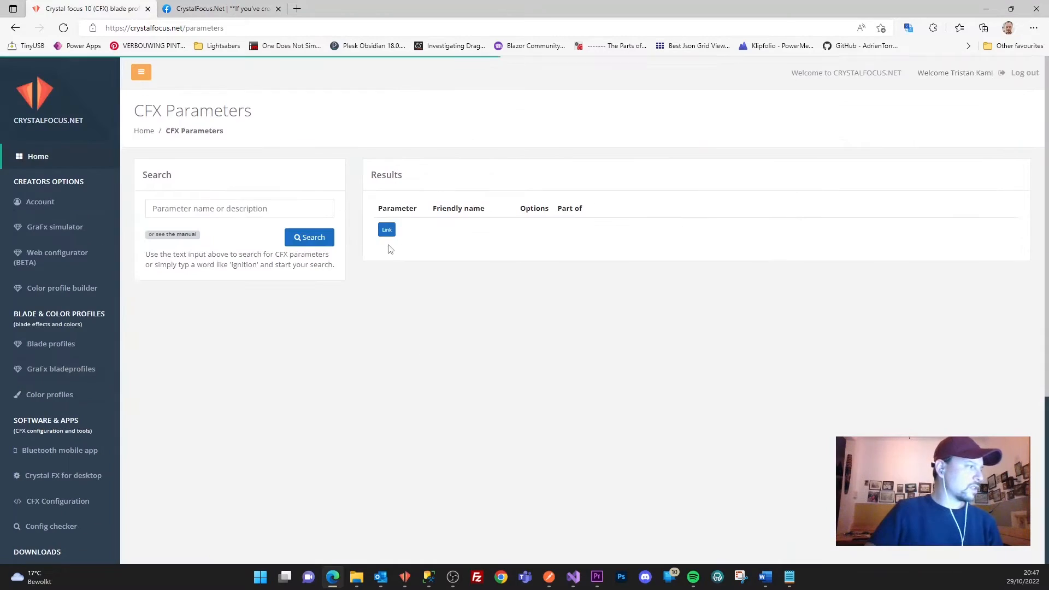
{"action": "left_click", "coordinate": [205, 210]}
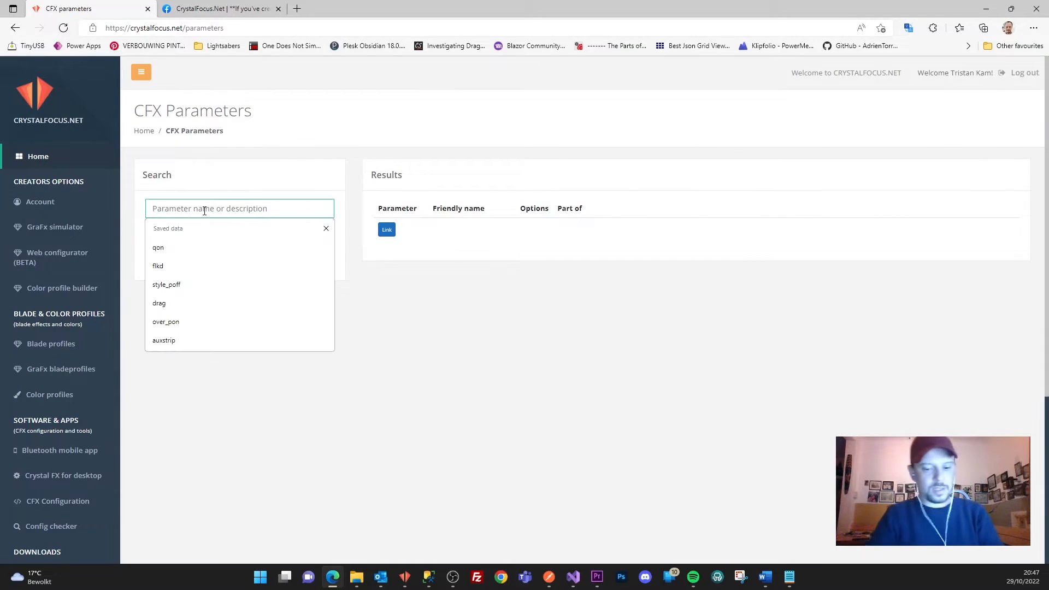
{"action": "type", "text": "styl"}
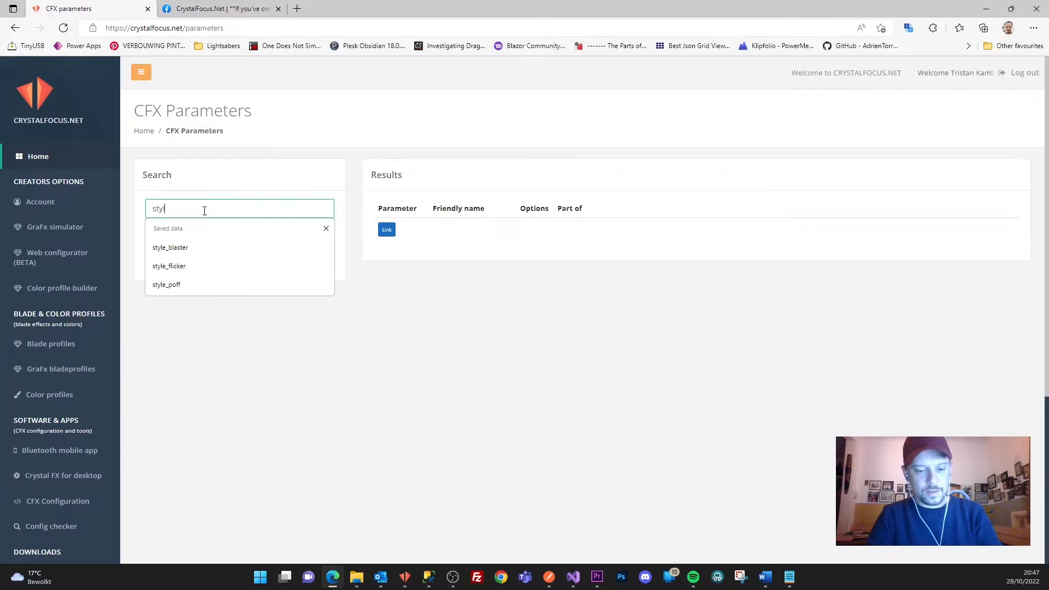
{"action": "type", "text": "e_grafx"}
{"action": "key", "text": "Return"}
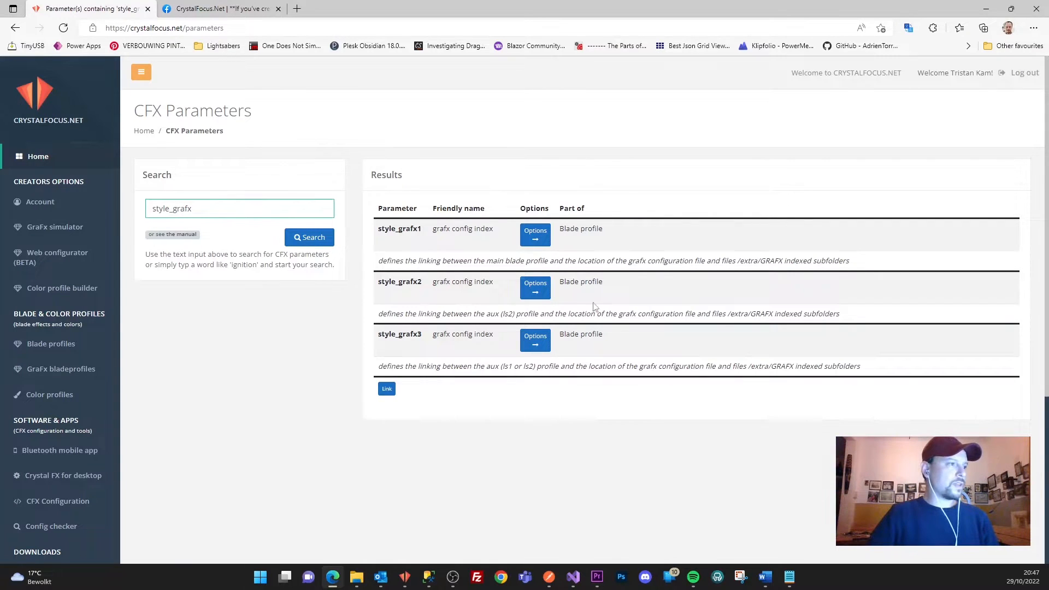
{"action": "left_click_drag", "start_coordinate": [476, 261], "coordinate": [553, 263]}
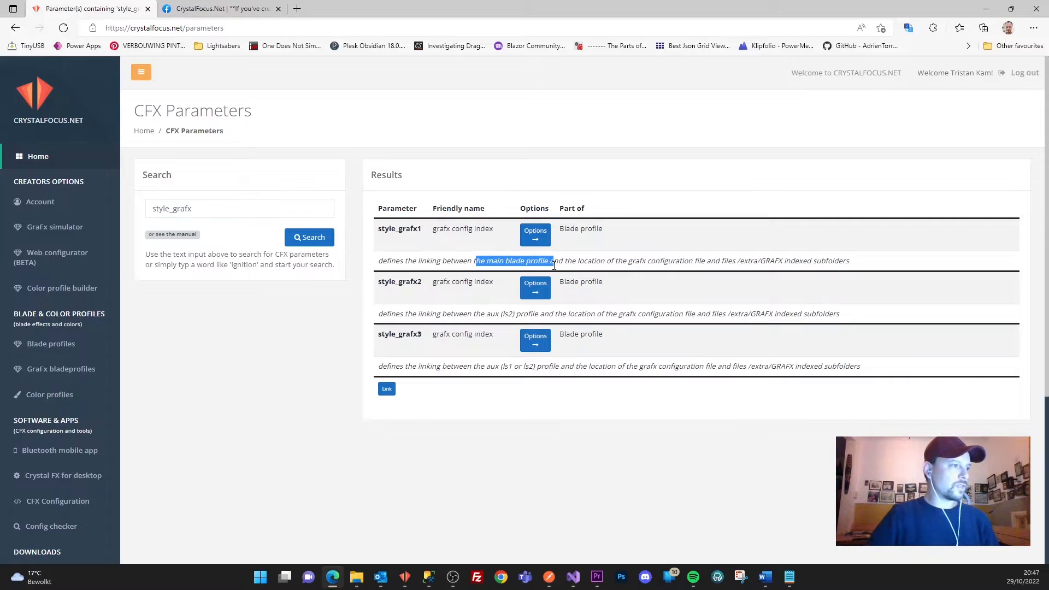
{"action": "left_click_drag", "start_coordinate": [381, 316], "coordinate": [601, 317]}
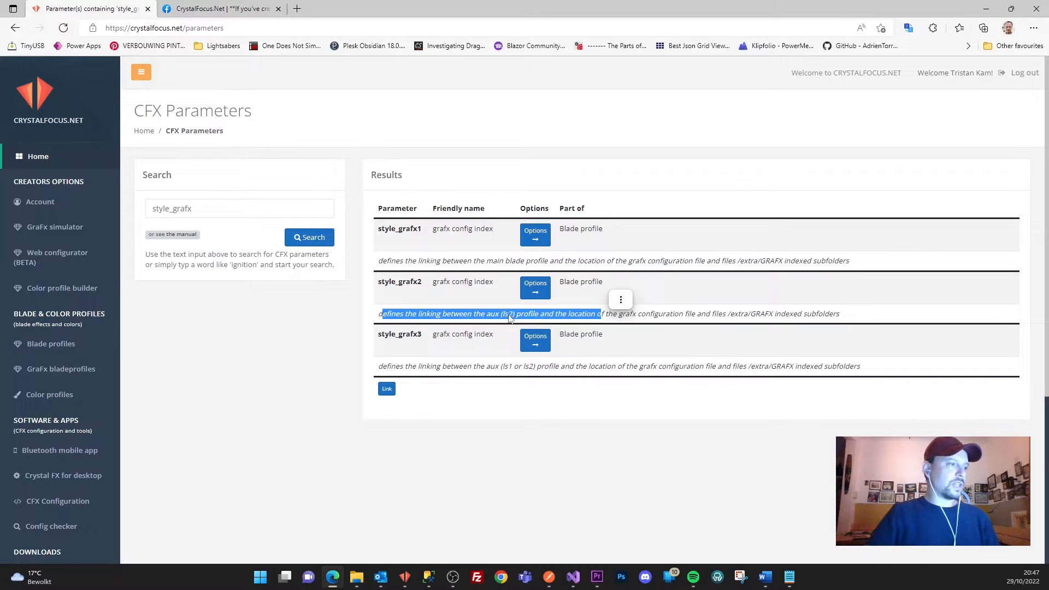
Step: Read the style_grafx3 description in the search results and examine the web address of the CFX Parameters page
{"action": "left_click_drag", "start_coordinate": [380, 366], "coordinate": [845, 367]}
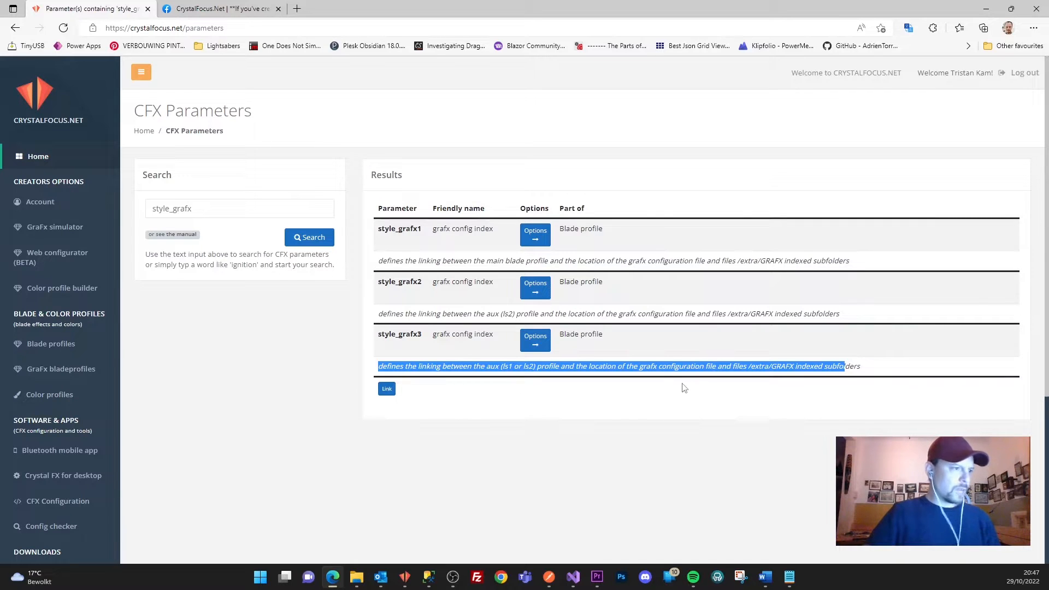
{"action": "left_click", "coordinate": [684, 360]}
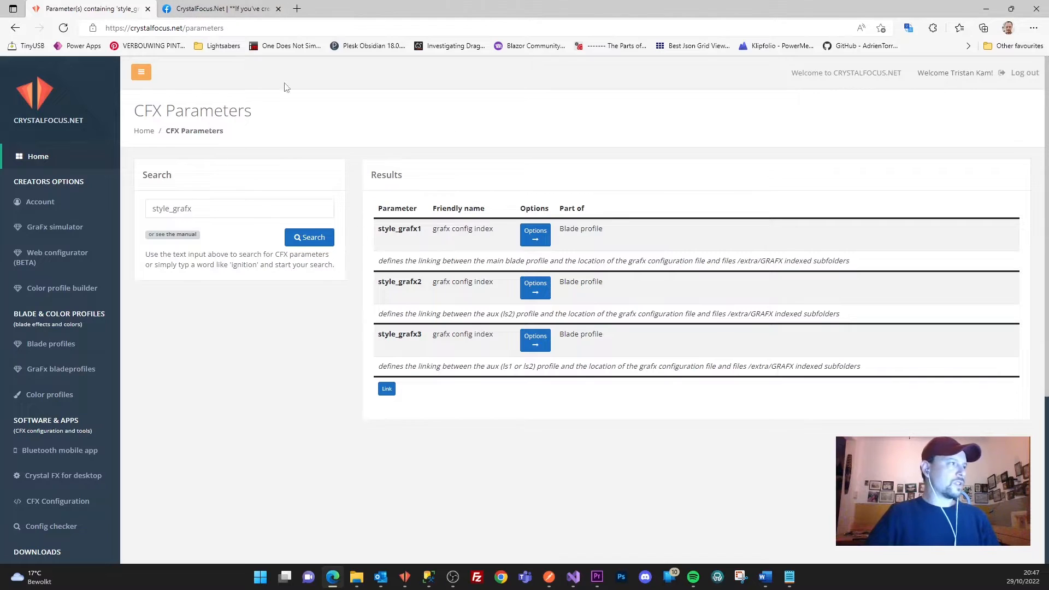
{"action": "left_click", "coordinate": [220, 31]}
{"action": "left_click", "coordinate": [260, 30]}
{"action": "left_click_drag", "start_coordinate": [261, 30], "coordinate": [109, 29]}
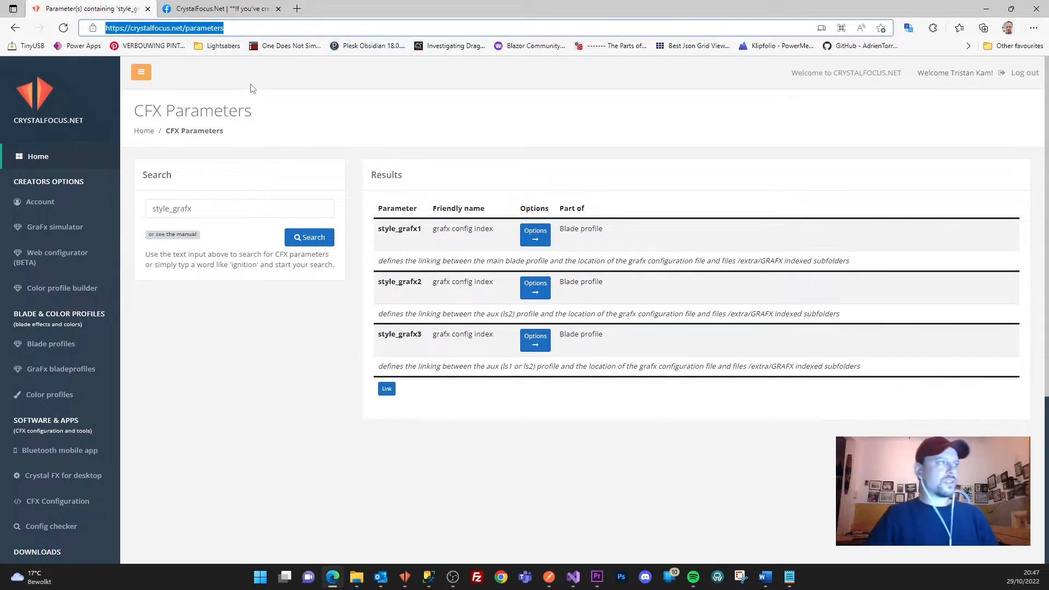
{"action": "left_click", "coordinate": [340, 111]}
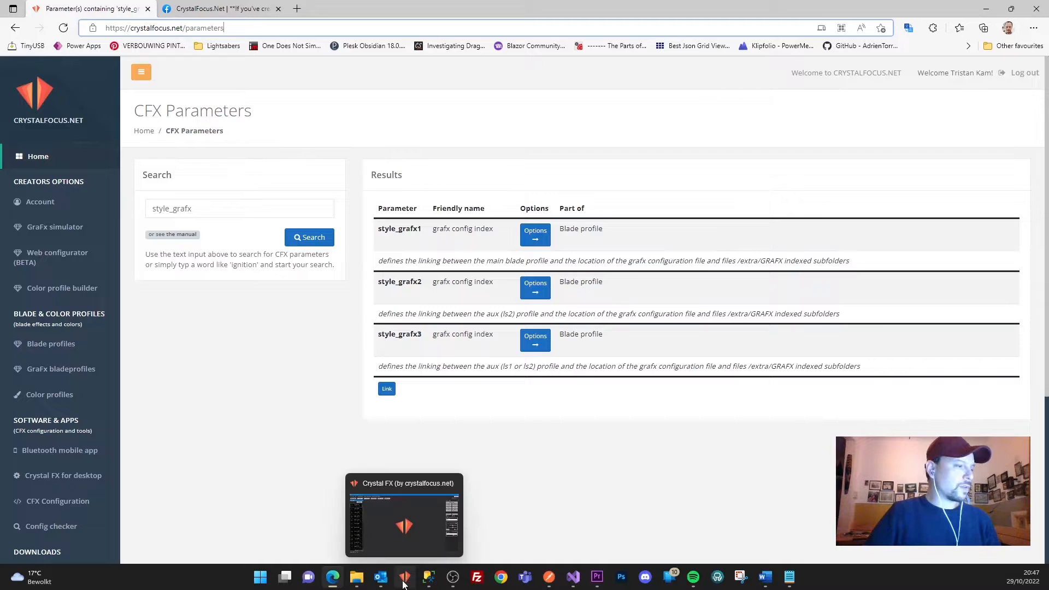
Step: Switch to config.txt in Notepad, check the style_grafx1 entry, and close the file
{"action": "left_click", "coordinate": [789, 576]}
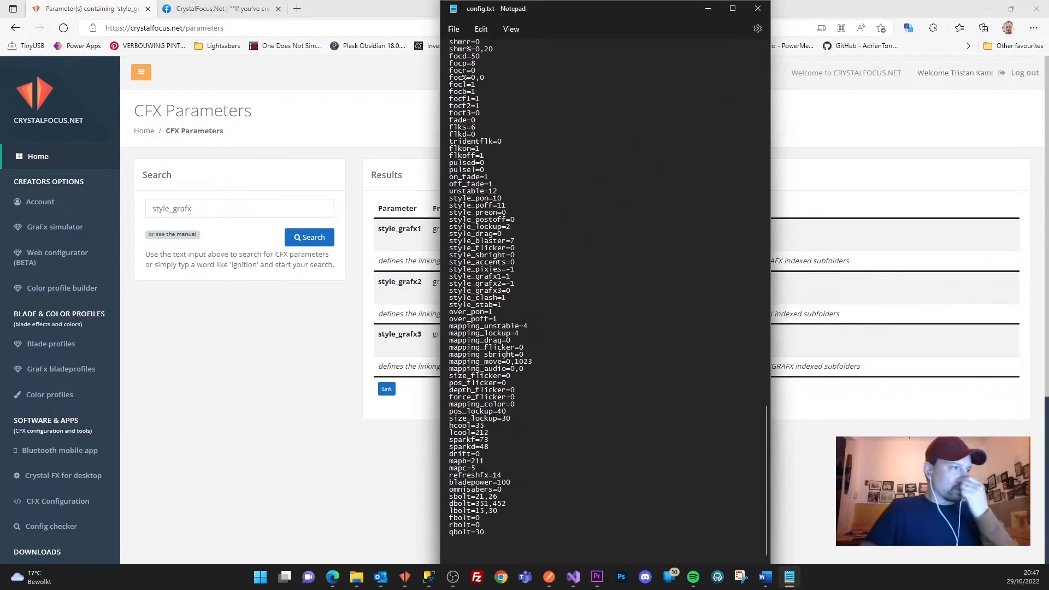
{"action": "left_click_drag", "start_coordinate": [513, 277], "coordinate": [437, 274]}
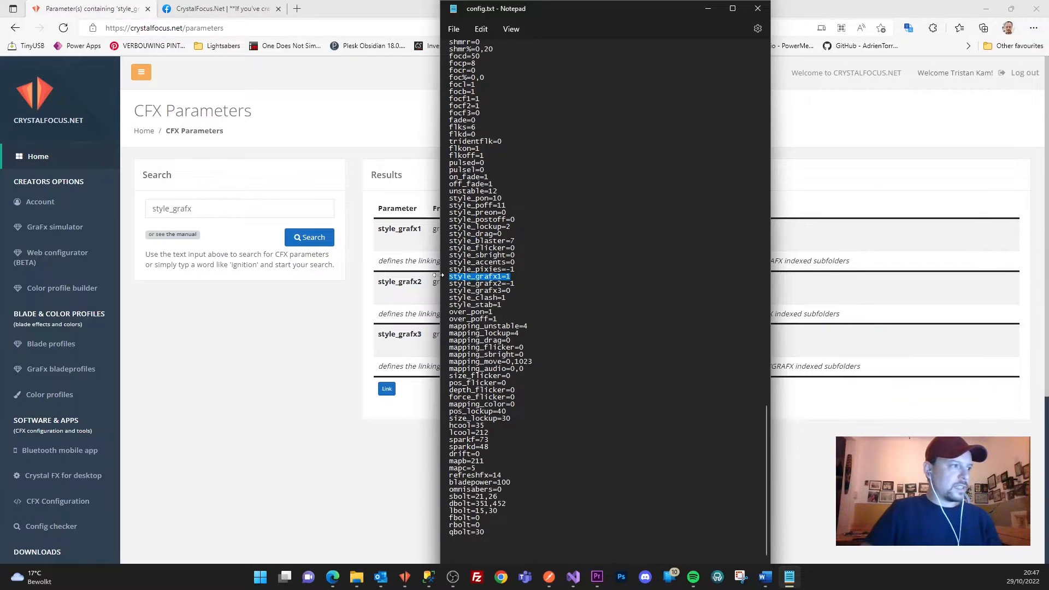
{"action": "left_click", "coordinate": [533, 282]}
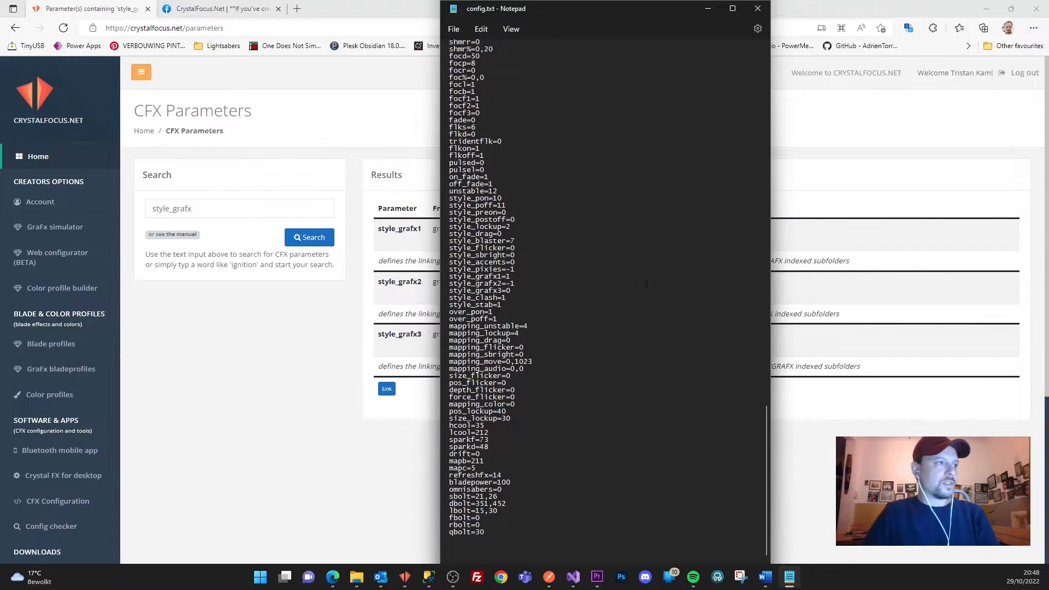
{"action": "left_click", "coordinate": [758, 9]}
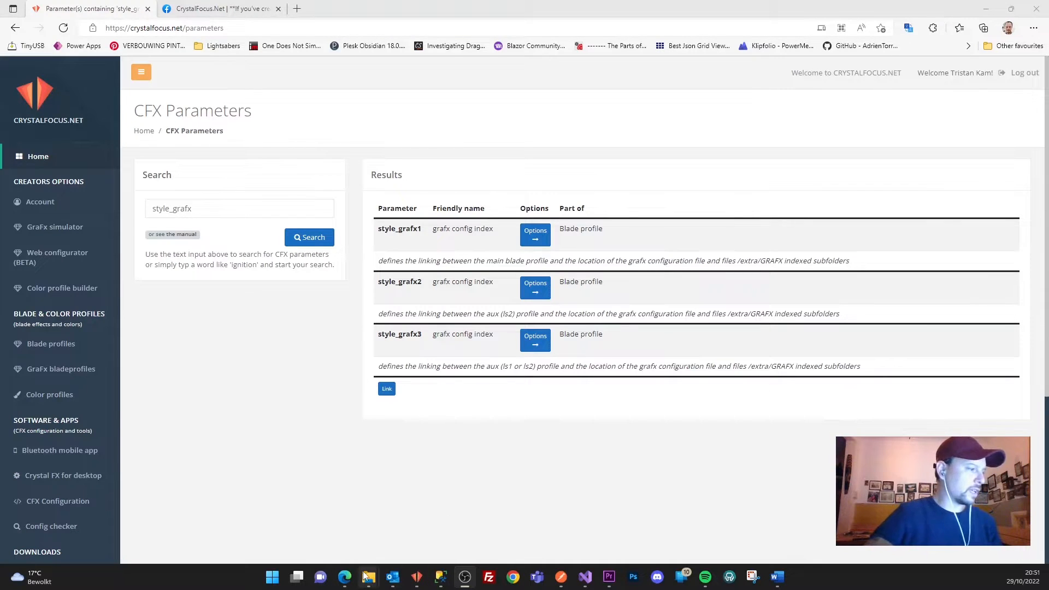
Step: Switch to the SD card in File Explorer and open the GRAFX folder inside extra
{"action": "mouse_move", "coordinate": [367, 578]}
{"action": "left_click", "coordinate": [354, 532]}
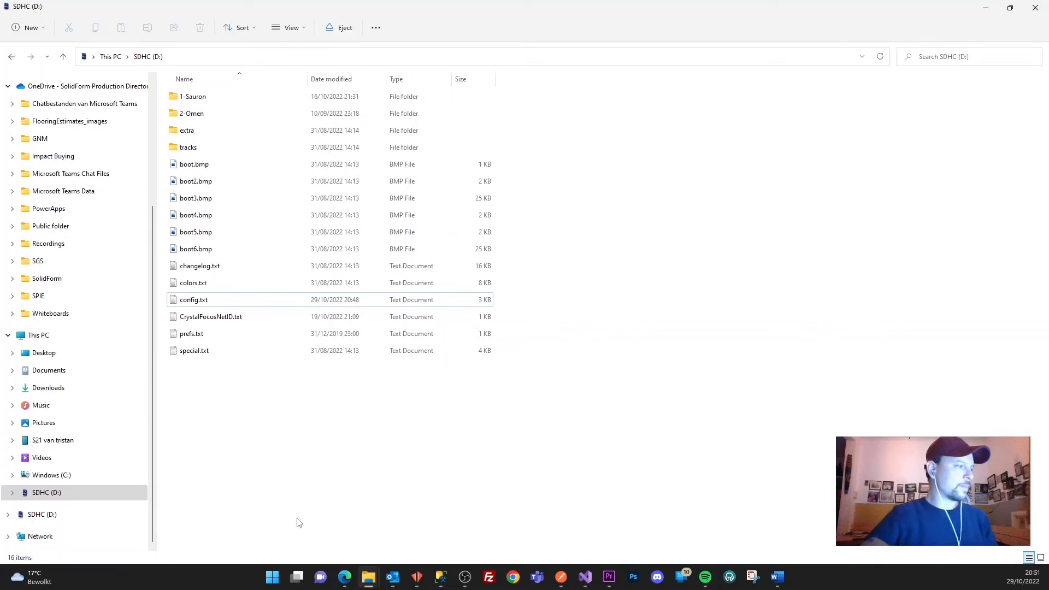
{"action": "double_click", "coordinate": [188, 132]}
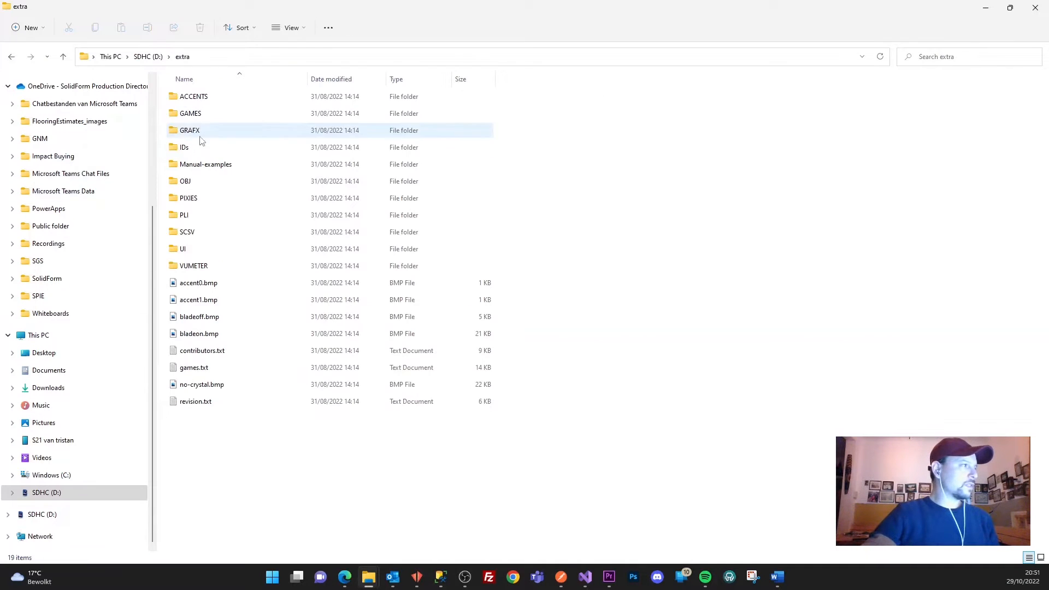
{"action": "double_click", "coordinate": [200, 133]}
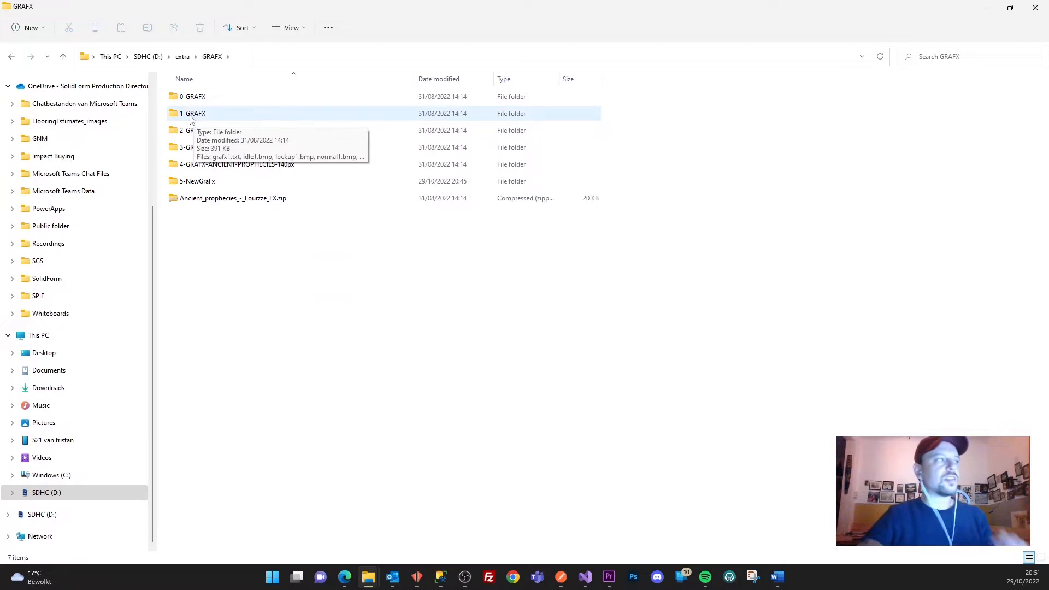
Step: Rename the 1-GRAFX folder as 1-Omen
{"action": "left_click", "coordinate": [196, 120]}
{"action": "left_click", "coordinate": [190, 116]}
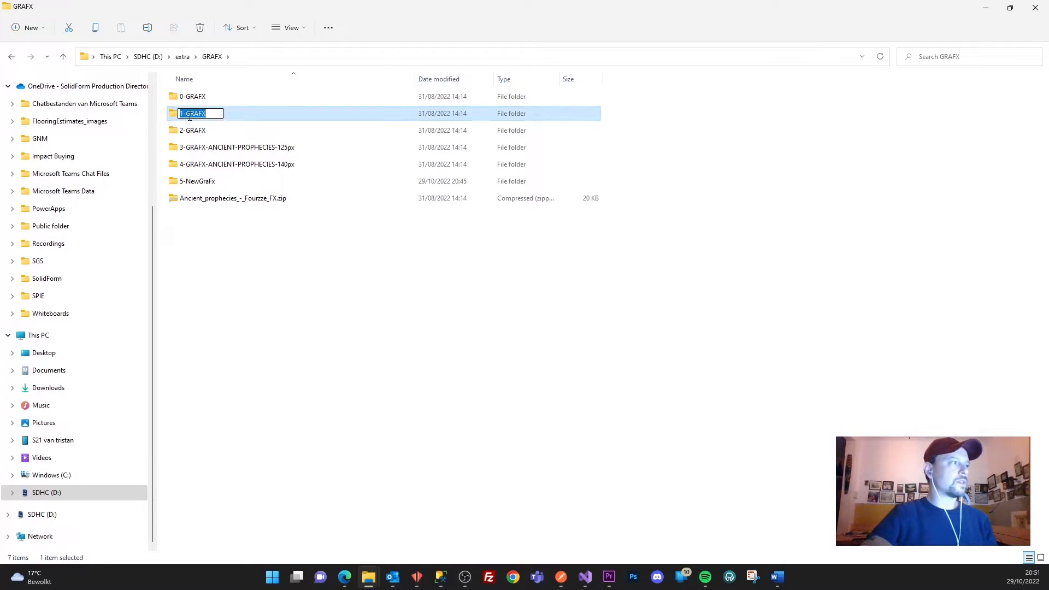
{"action": "double_click", "coordinate": [187, 115]}
{"action": "type", "text": "Omen"}
{"action": "key", "text": "Return"}
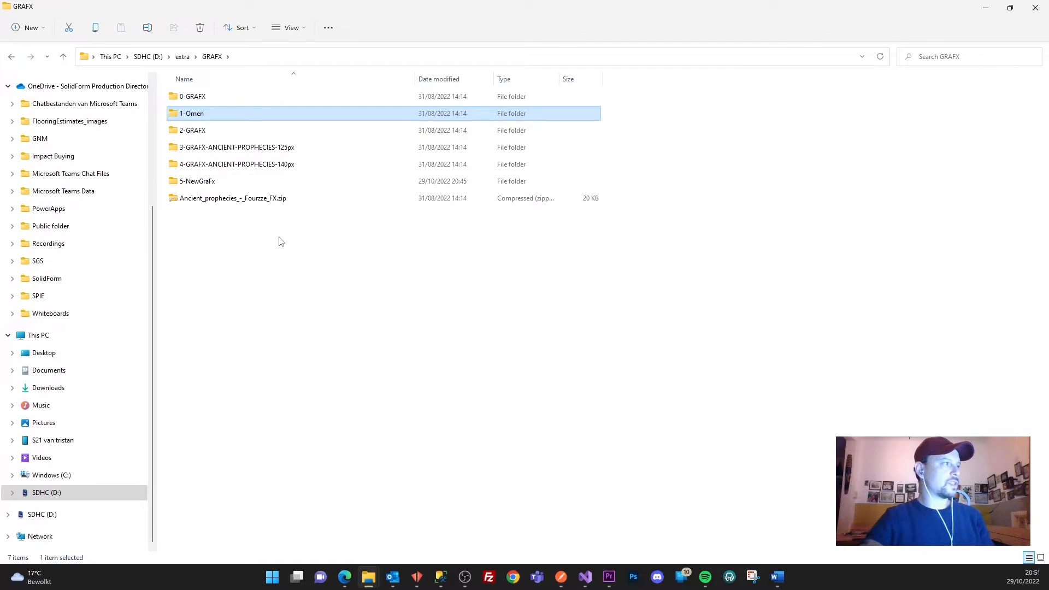
{"action": "left_click", "coordinate": [349, 284]}
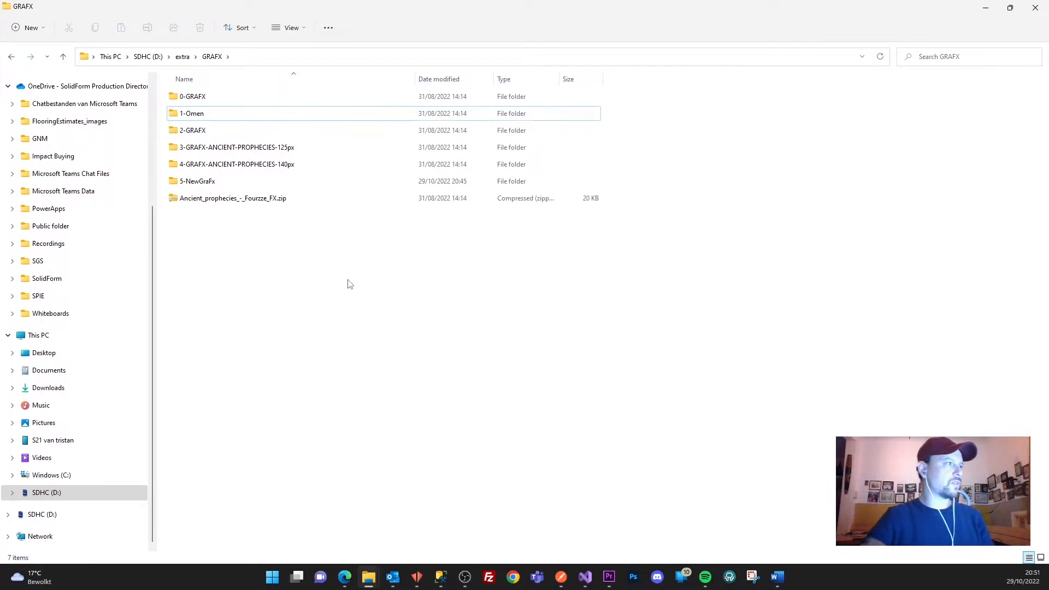
Step: Open the 1-Omen folder, show its files as large thumbnails, and examine the idle1, lockup1, normal1, poweroff1 and poweron1 bitmaps
{"action": "double_click", "coordinate": [193, 115]}
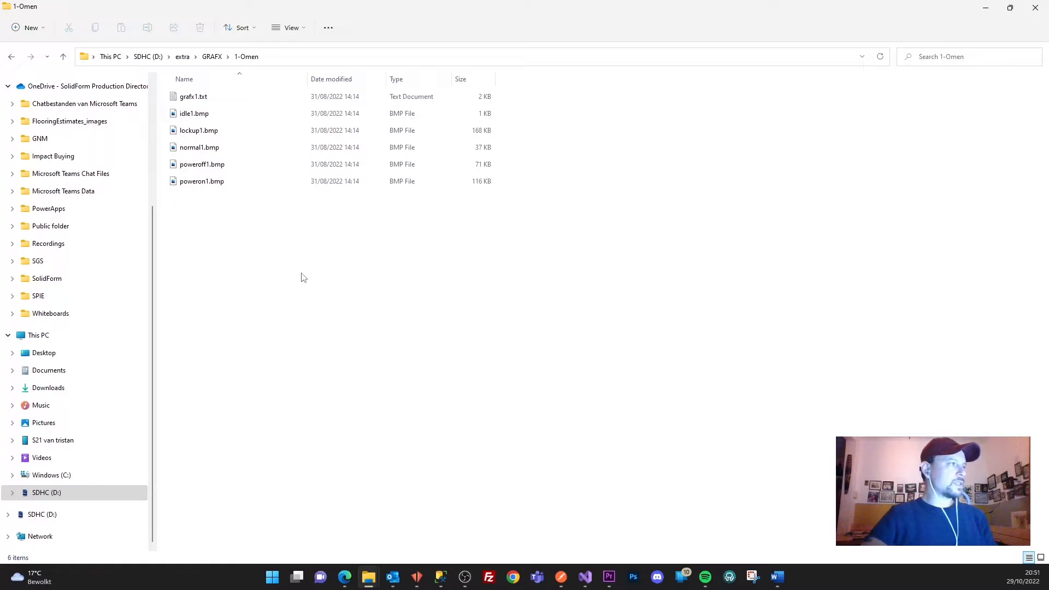
{"action": "left_click", "coordinate": [1041, 557]}
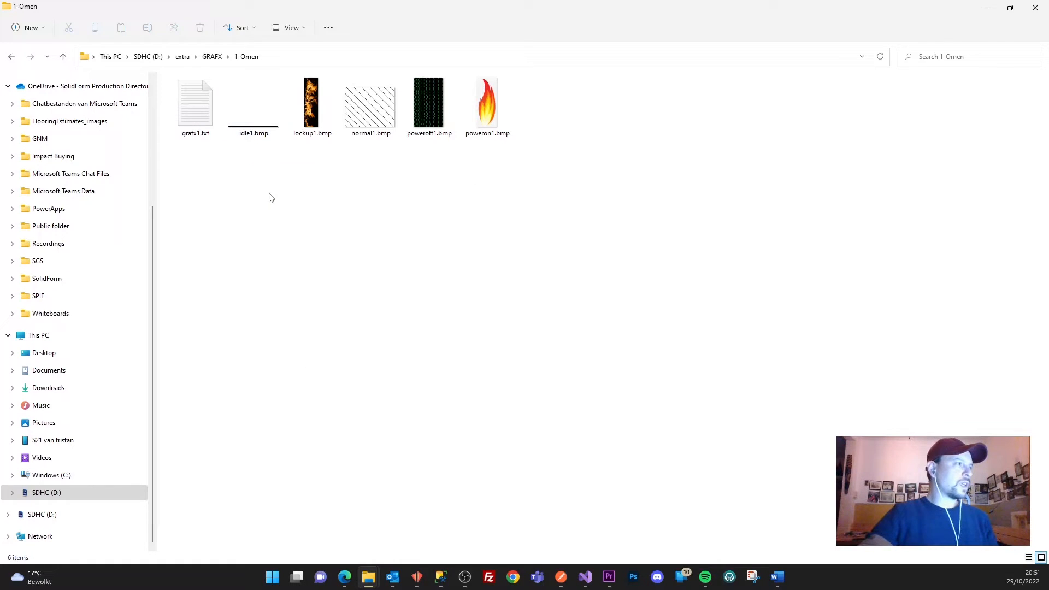
{"action": "left_click", "coordinate": [247, 137]}
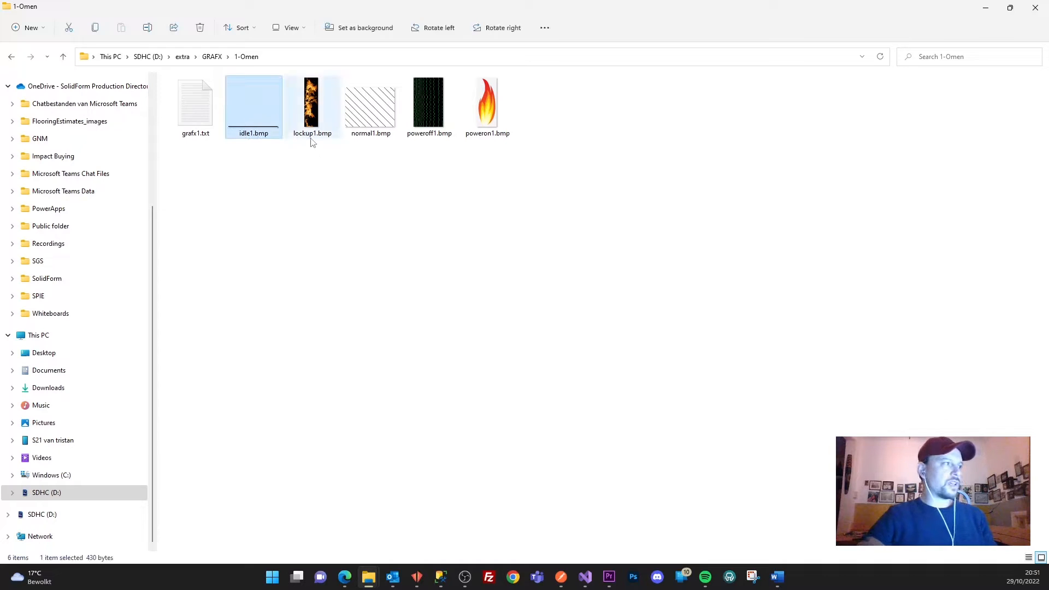
{"action": "left_click", "coordinate": [322, 194]}
{"action": "left_click", "coordinate": [310, 132]}
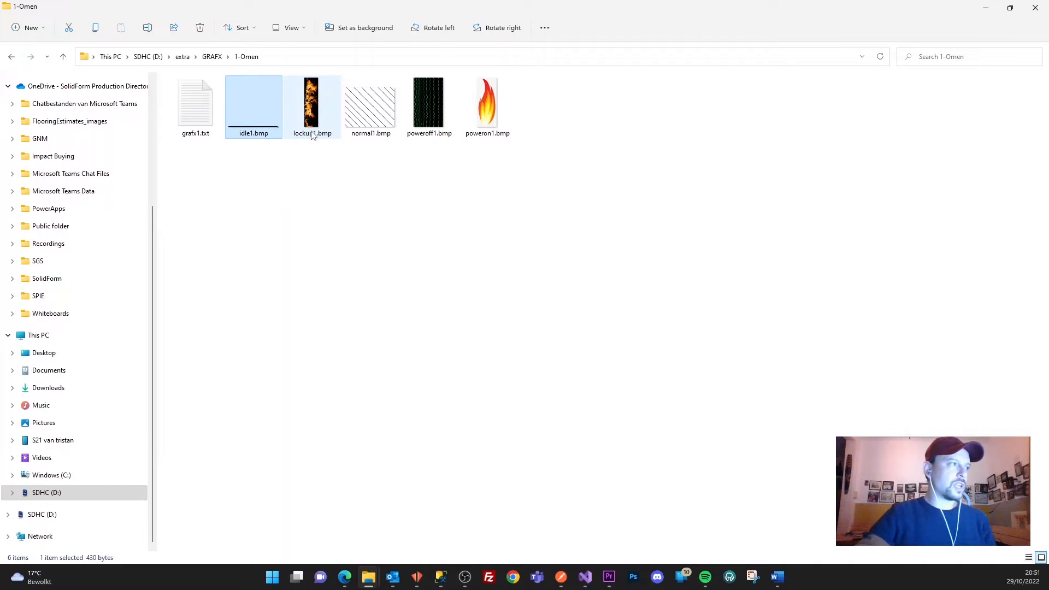
{"action": "left_click", "coordinate": [383, 141]}
{"action": "left_click", "coordinate": [432, 139]}
{"action": "left_click", "coordinate": [484, 137]}
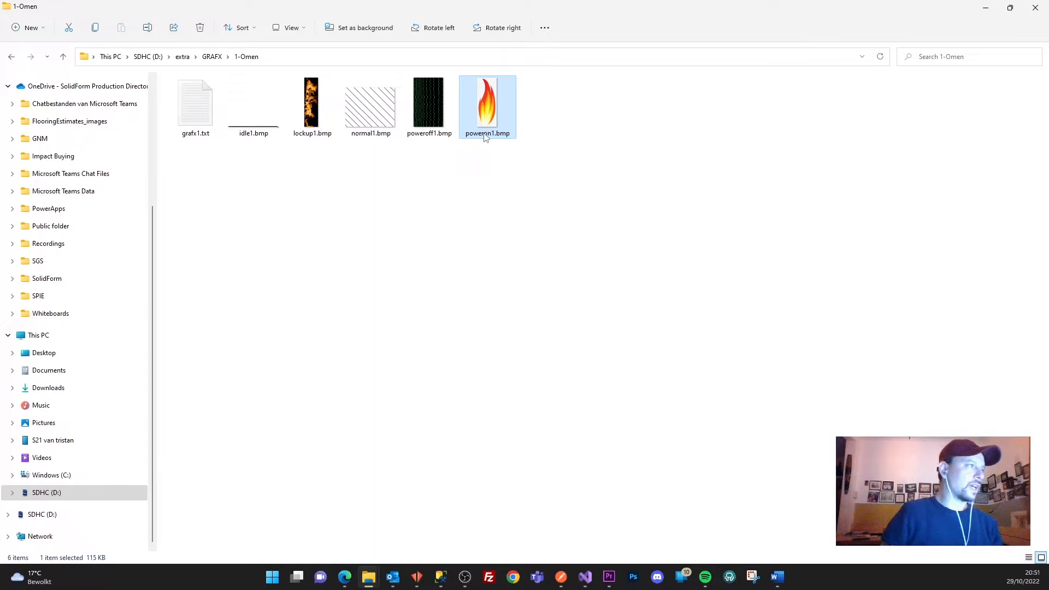
{"action": "left_click", "coordinate": [298, 176]}
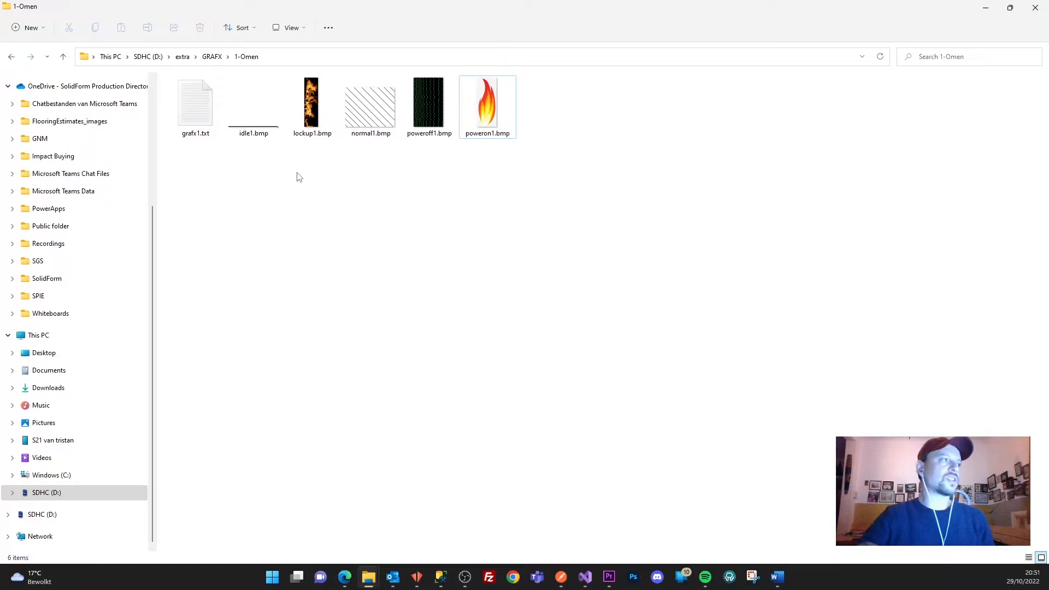
{"action": "left_click", "coordinate": [252, 136]}
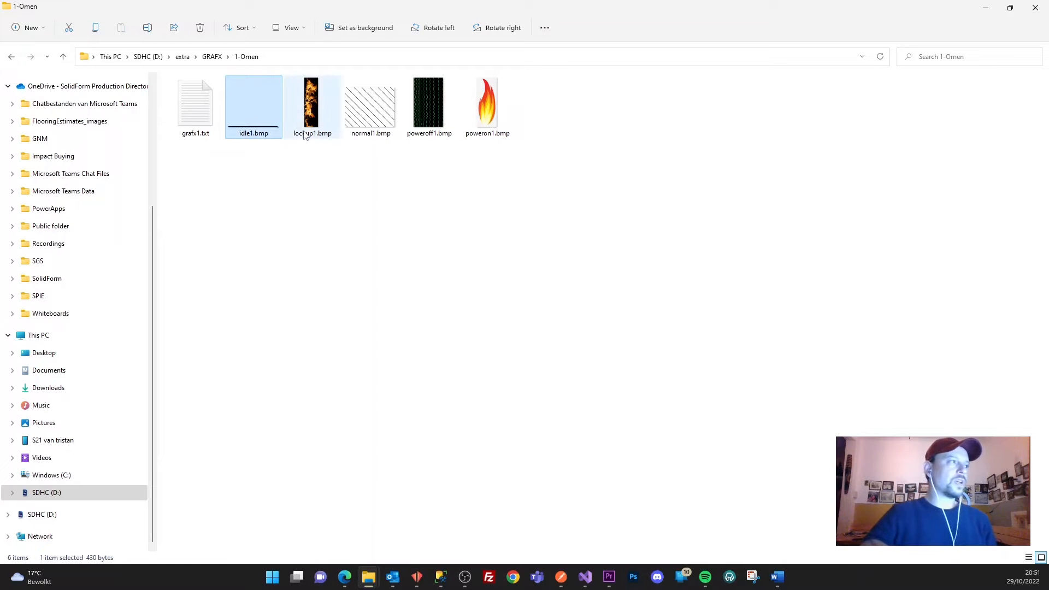
{"action": "left_click", "coordinate": [330, 147]}
{"action": "left_click", "coordinate": [358, 144]}
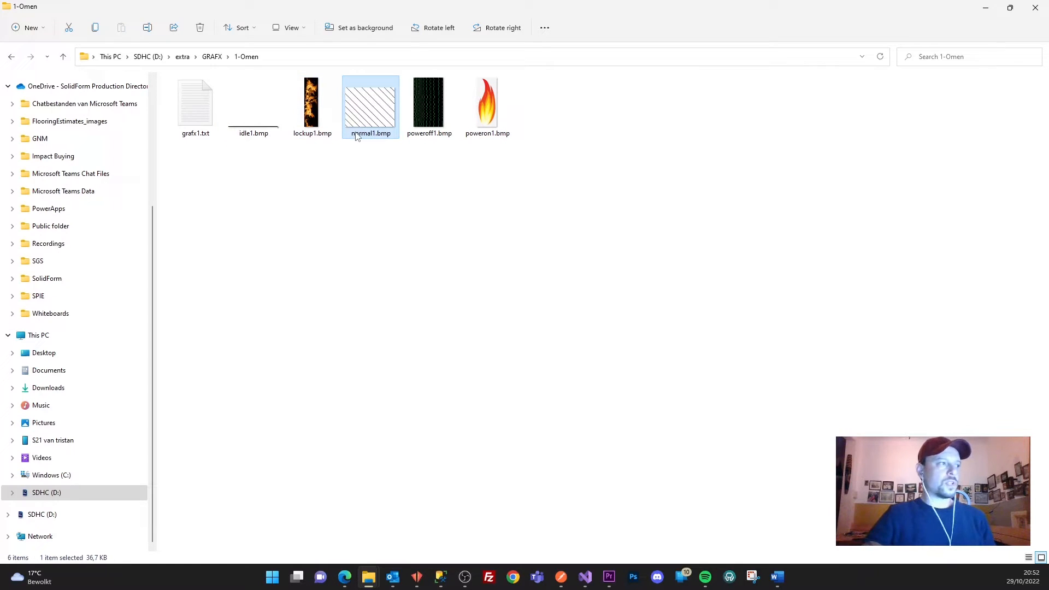
{"action": "left_click", "coordinate": [429, 141]}
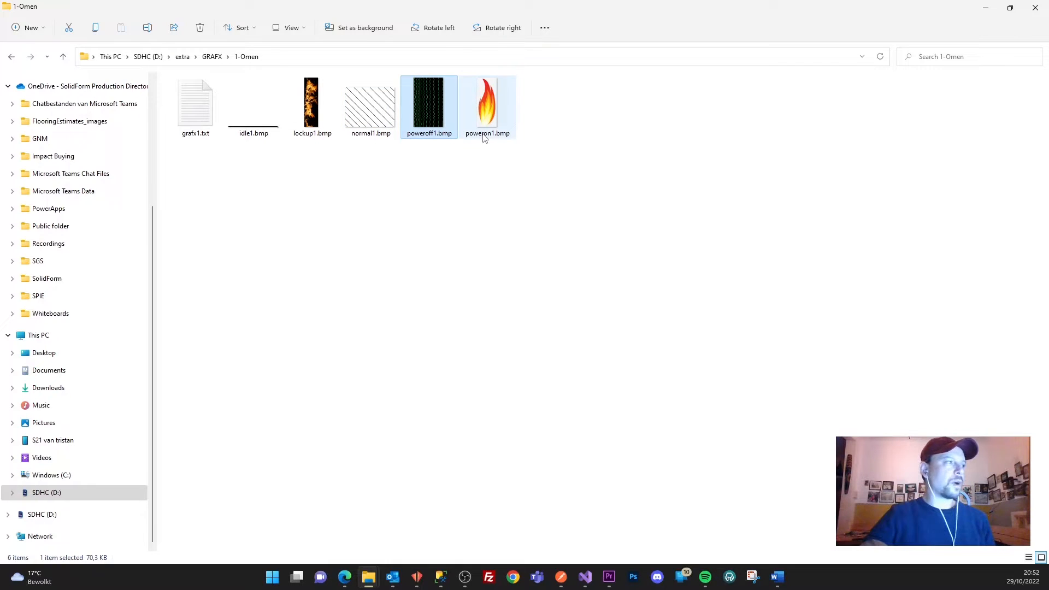
Step: Duplicate poweron1.bmp within the 1-Omen folder and name the copy preon1.bmp
{"action": "left_click", "coordinate": [483, 137]}
{"action": "key", "text": "ctrl+c"}
{"action": "key", "text": "ctrl+v"}
{"action": "left_click", "coordinate": [545, 138]}
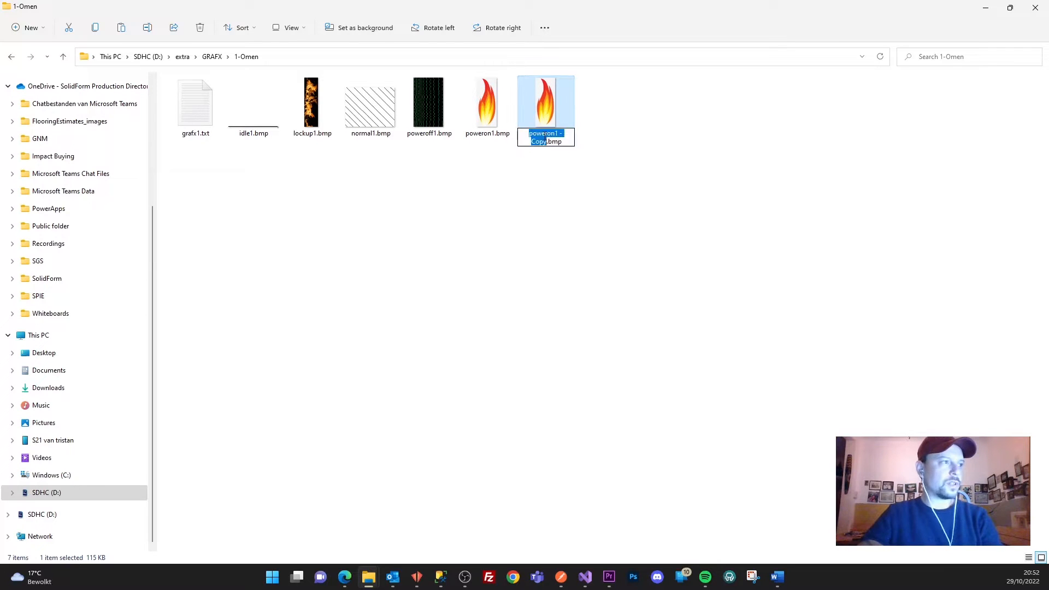
{"action": "type", "text": "preon1"}
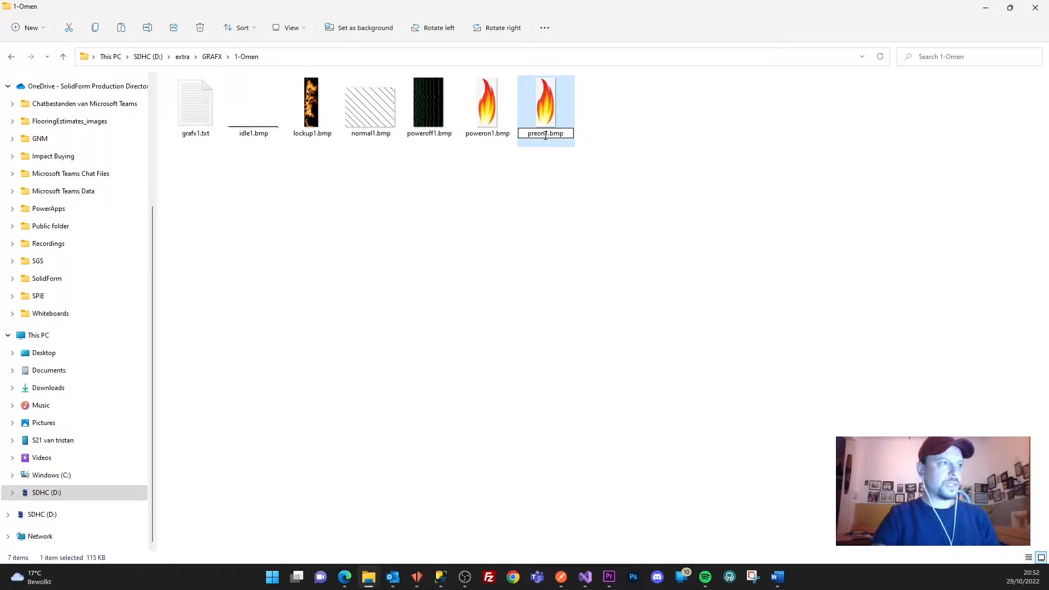
{"action": "key", "text": "Return"}
{"action": "left_click", "coordinate": [719, 176]}
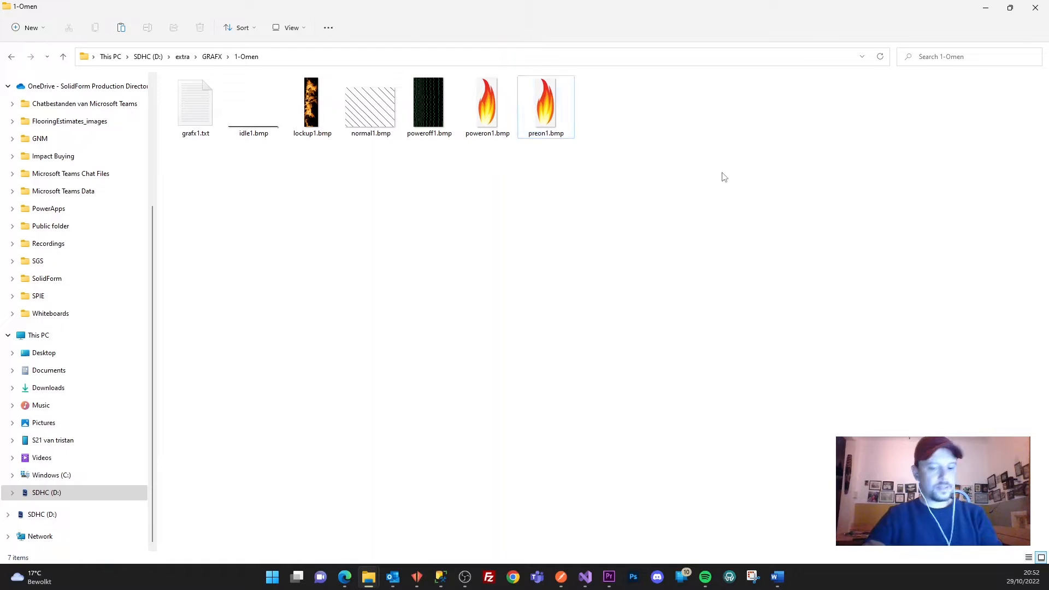
Step: Add another copy of poweron1.bmp to the 1-Omen folder and name it pstoff1.bmp
{"action": "key", "text": "ctrl+v"}
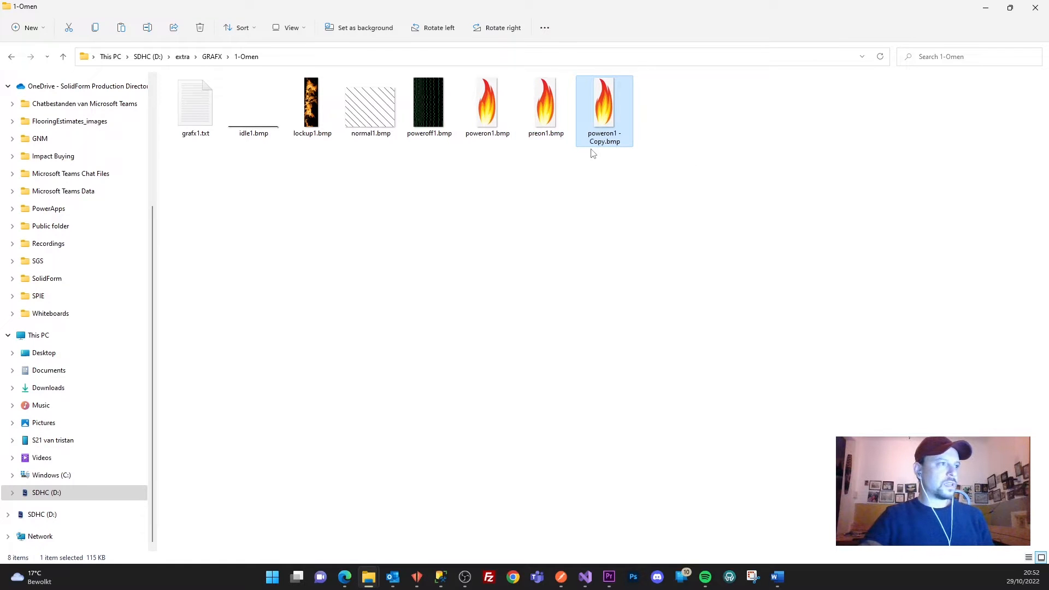
{"action": "key", "text": "F2"}
{"action": "type", "text": "p"}
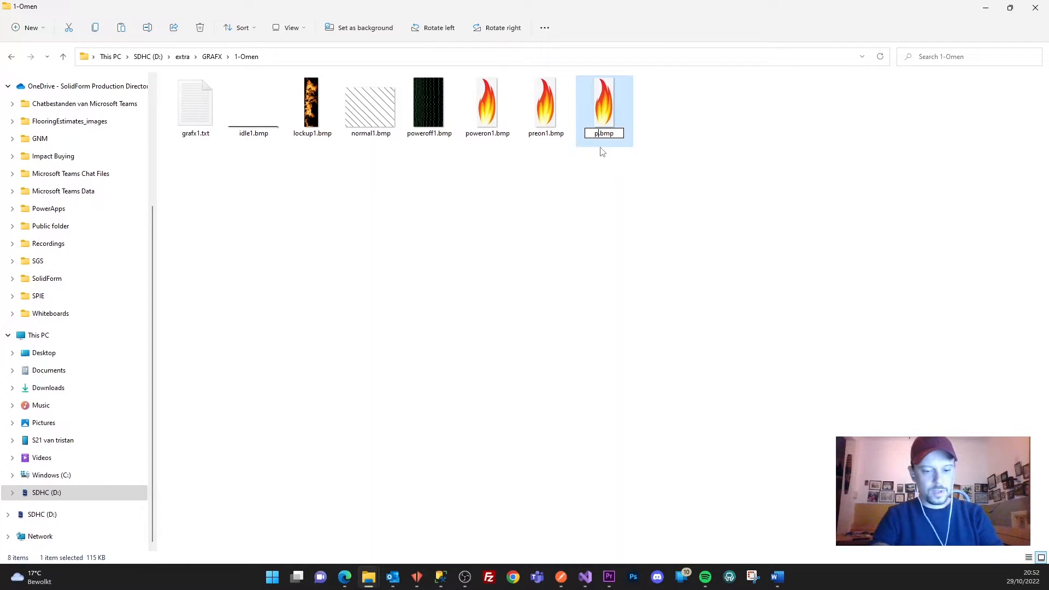
{"action": "type", "text": "stoff1"}
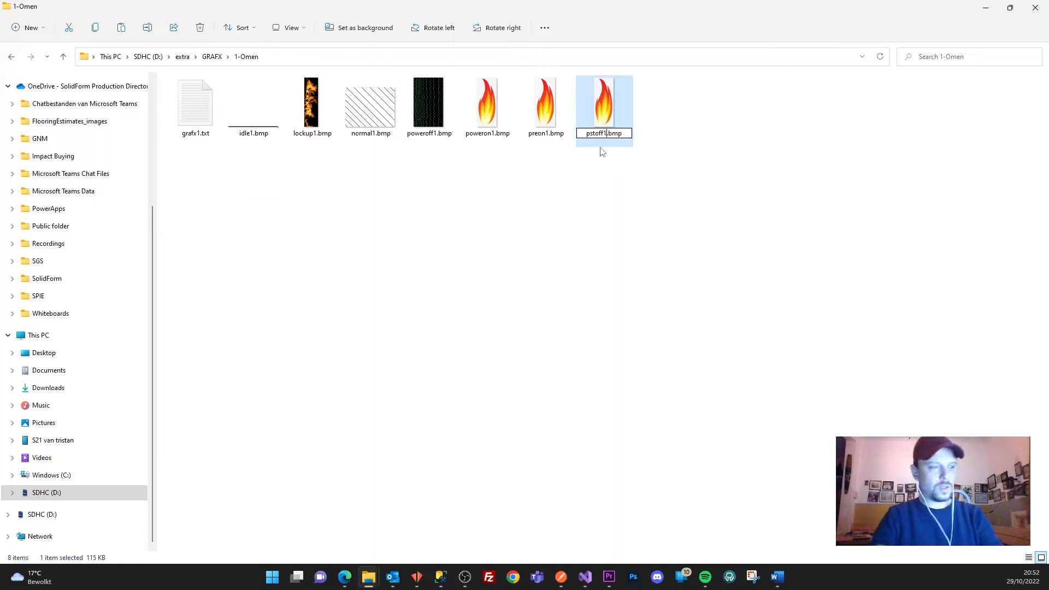
{"action": "key", "text": "Return"}
{"action": "left_click", "coordinate": [622, 210]}
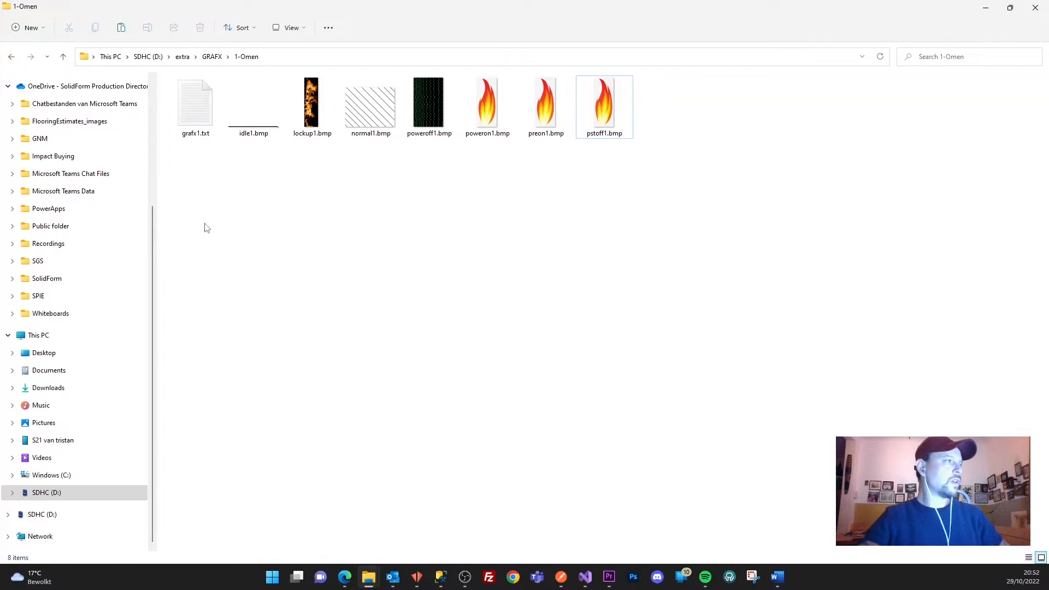
Step: Review the full set of effect bitmaps in the 1-Omen folder, from idle1.bmp to pstoff1.bmp
{"action": "left_click_drag", "start_coordinate": [231, 167], "coordinate": [696, 79]}
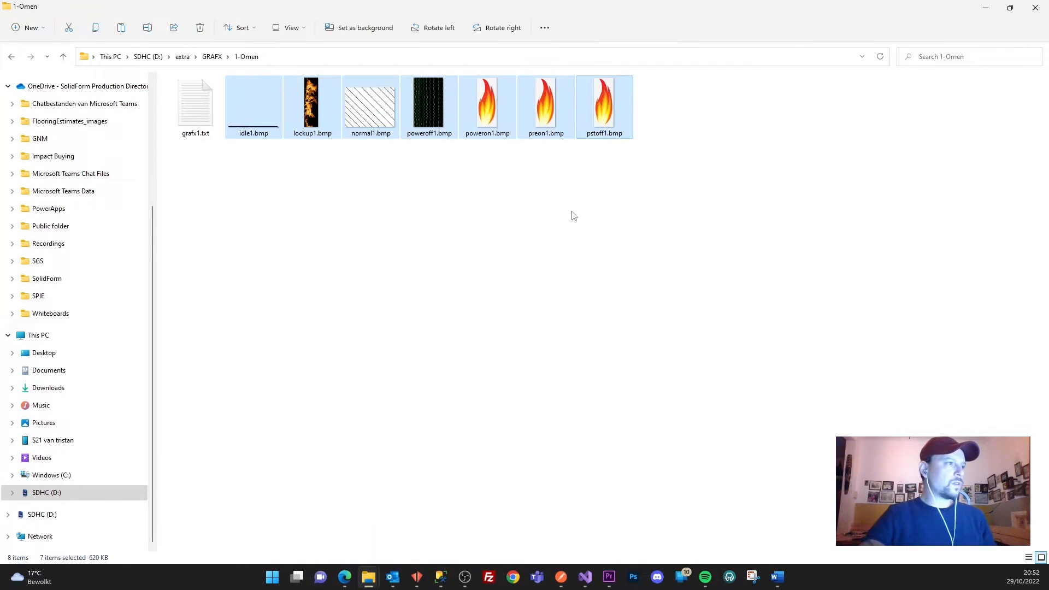
{"action": "left_click", "coordinate": [264, 160]}
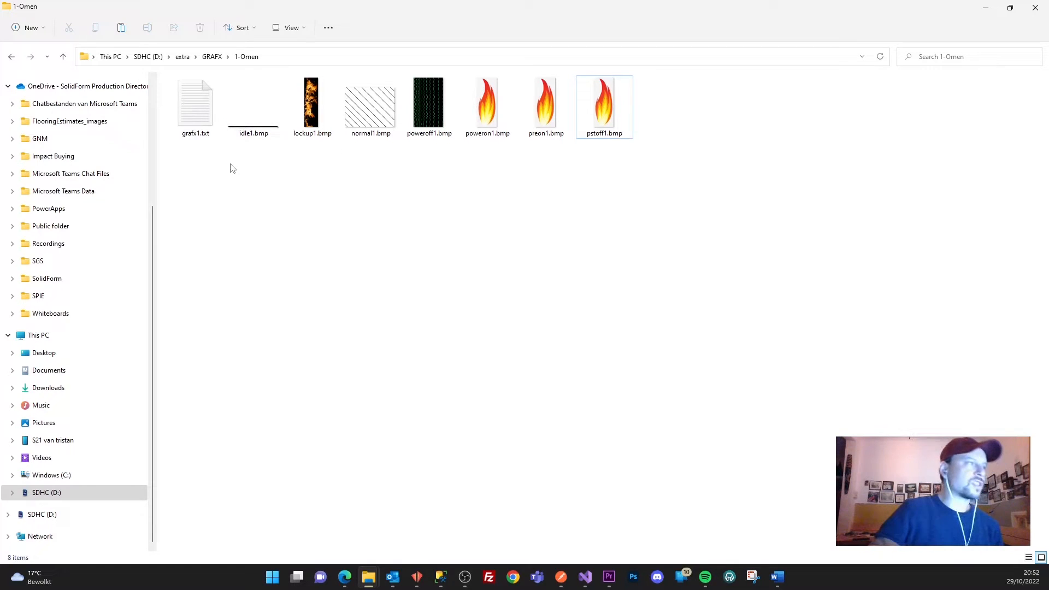
{"action": "left_click", "coordinate": [249, 133]}
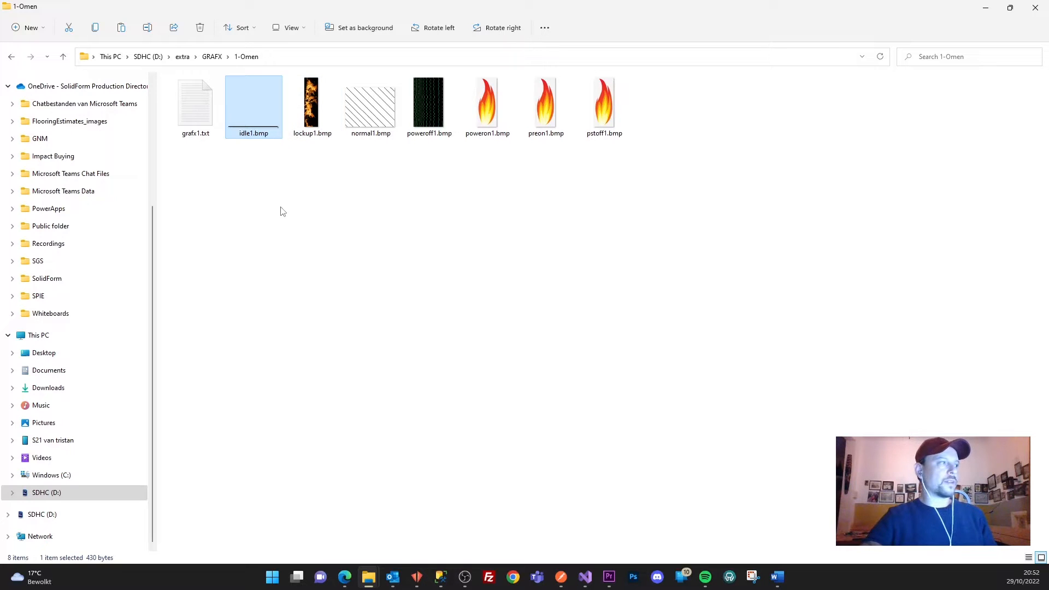
{"action": "left_click", "coordinate": [299, 181]}
{"action": "left_click_drag", "start_coordinate": [232, 169], "coordinate": [691, 105]}
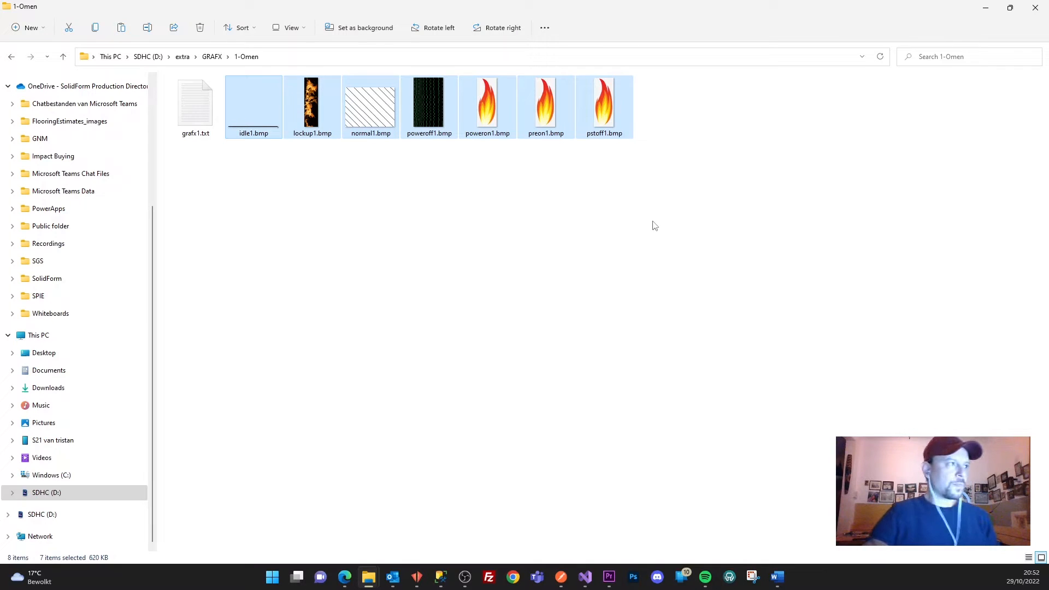
{"action": "left_click", "coordinate": [523, 205]}
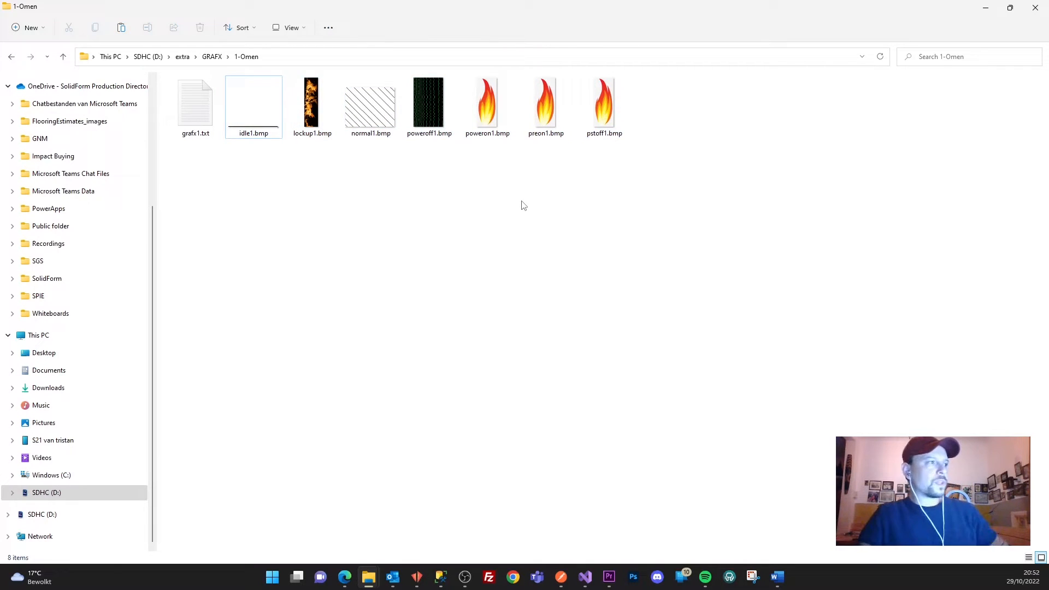
Step: Permanently delete all seven effect bitmaps, idle1.bmp through pstoff1.bmp, from the 1-Omen folder, keeping only grafx1.txt
{"action": "left_click", "coordinate": [485, 137]}
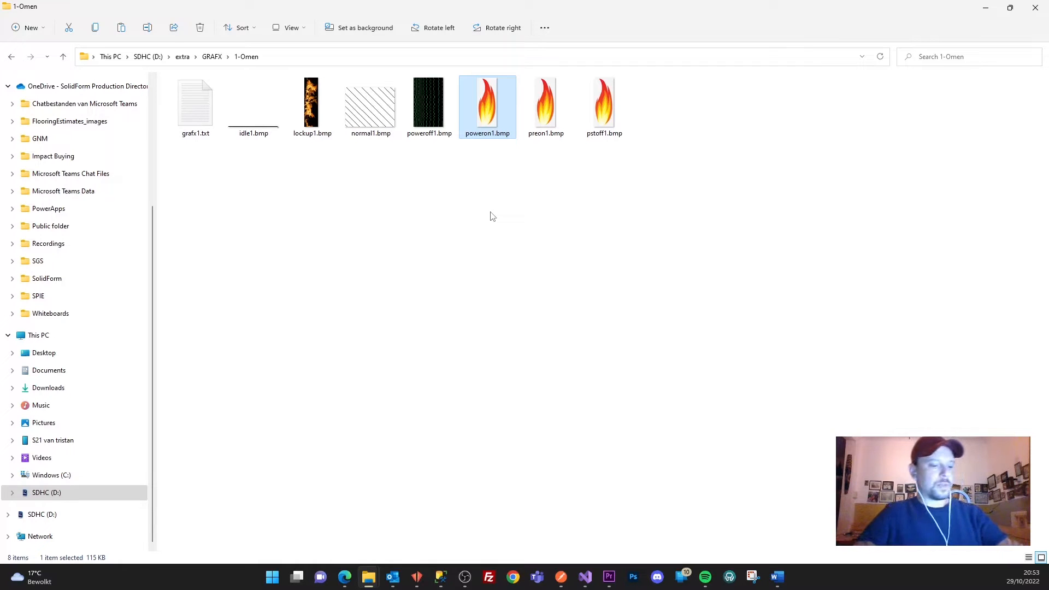
{"action": "left_click", "coordinate": [515, 202]}
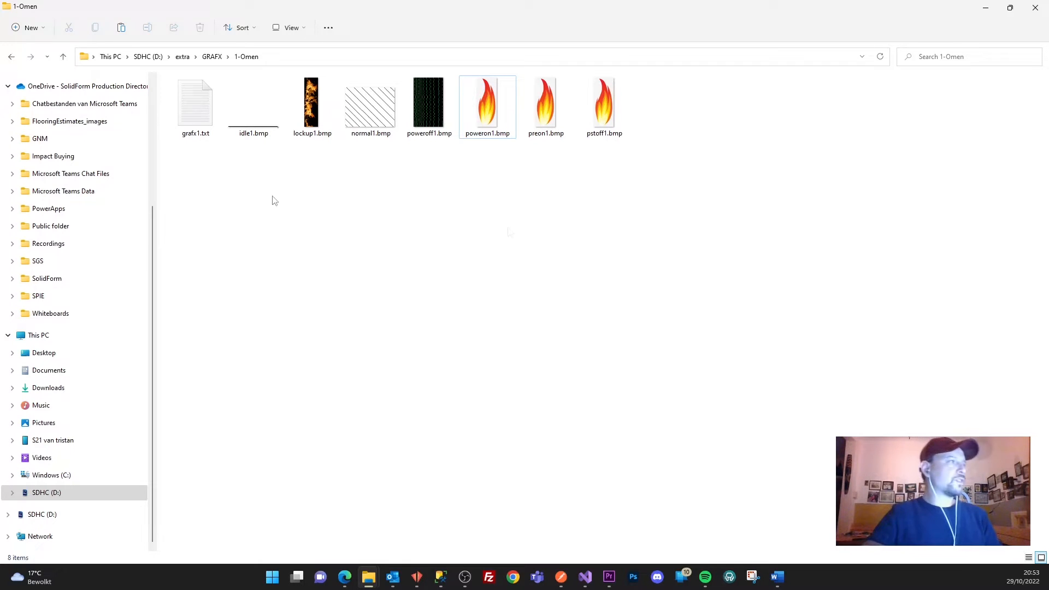
{"action": "left_click_drag", "start_coordinate": [236, 163], "coordinate": [704, 99]}
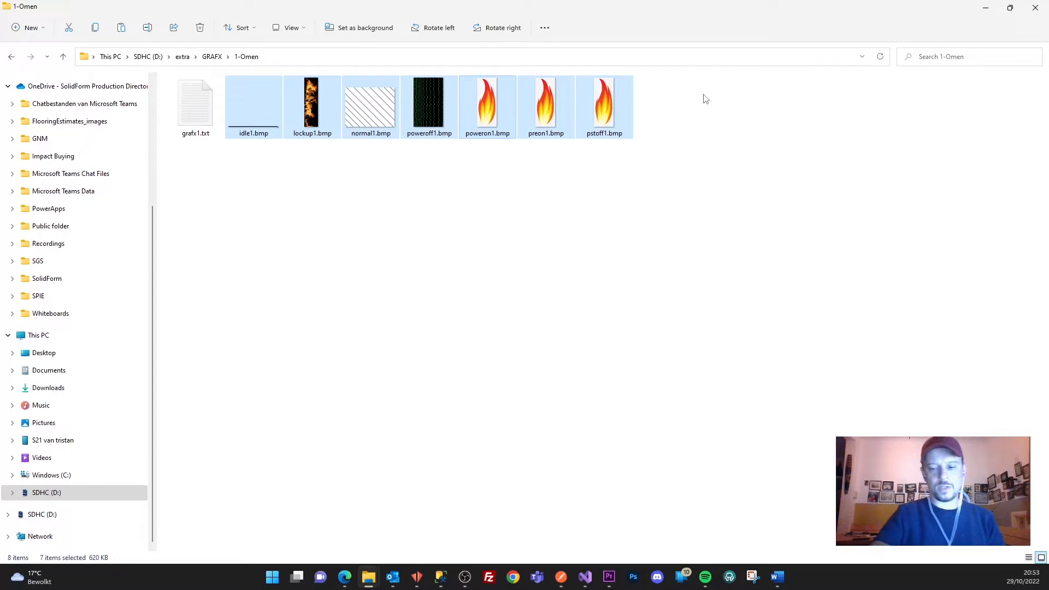
{"action": "key", "text": "Delete"}
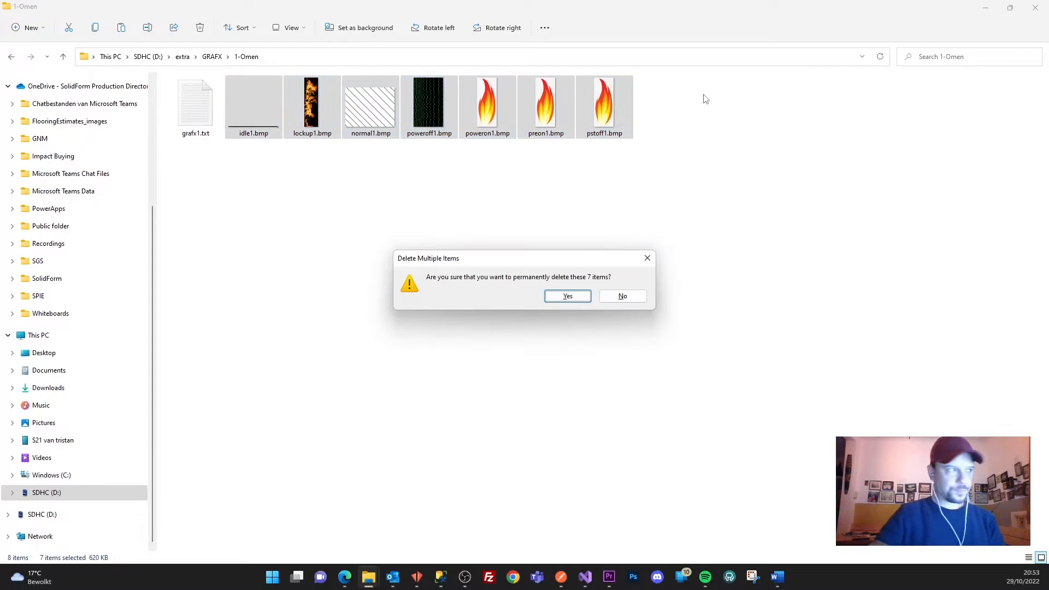
{"action": "left_click", "coordinate": [568, 299]}
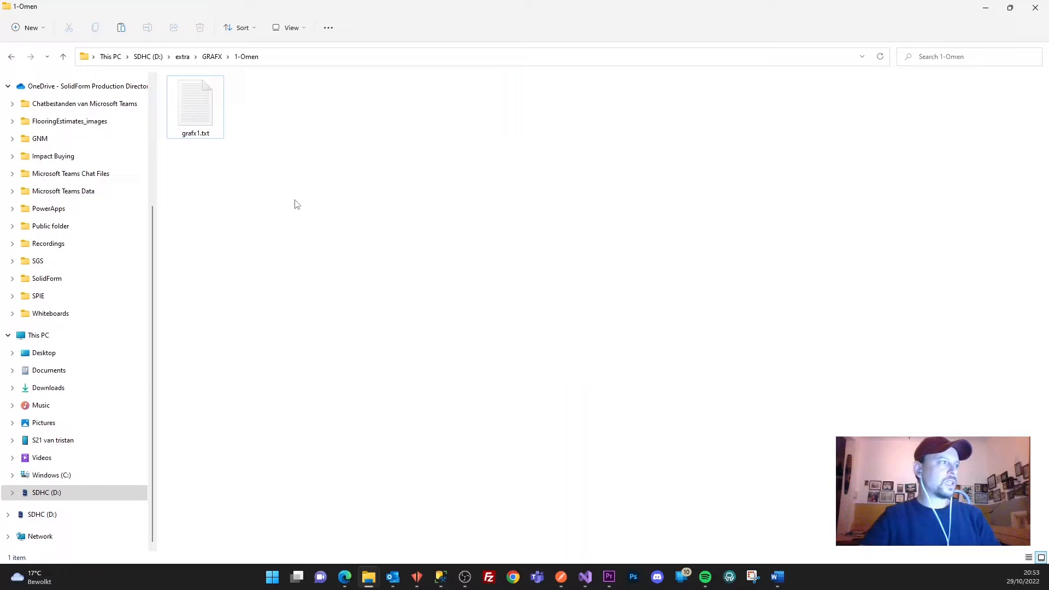
Step: Open grafx1.txt in an enlarged window and examine its accent sections, including LEDS and LOCKUP
{"action": "left_click", "coordinate": [202, 112]}
{"action": "double_click", "coordinate": [202, 112]}
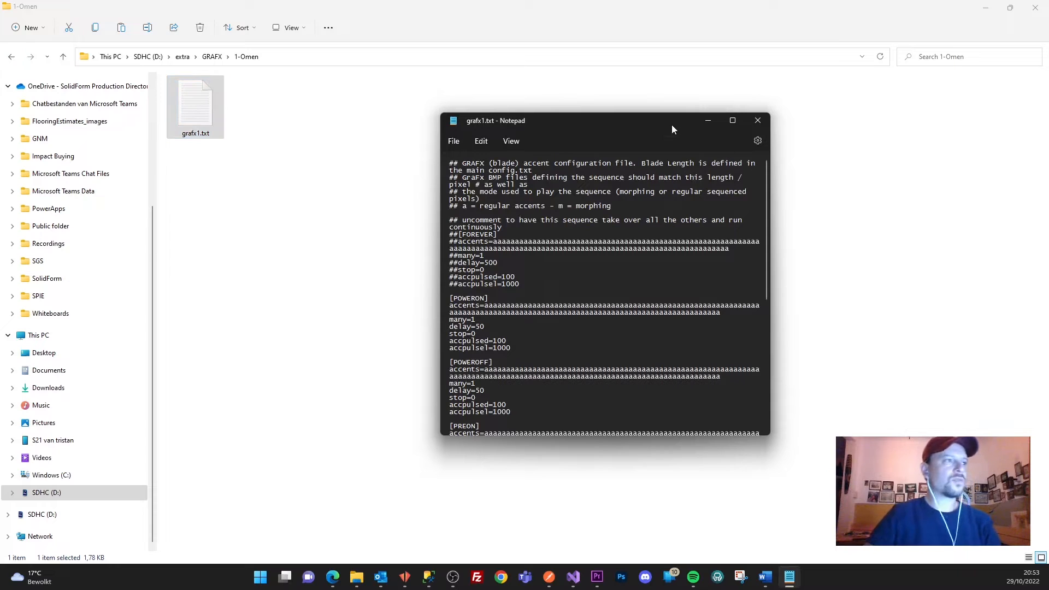
{"action": "left_click_drag", "start_coordinate": [663, 114], "coordinate": [654, 0]}
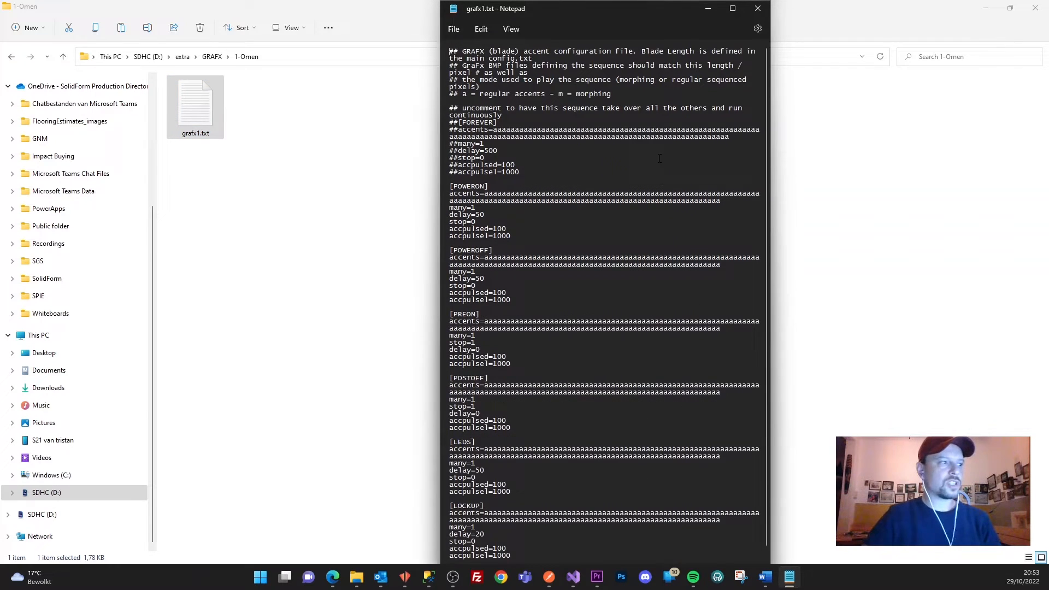
{"action": "left_click_drag", "start_coordinate": [771, 235], "coordinate": [956, 235]}
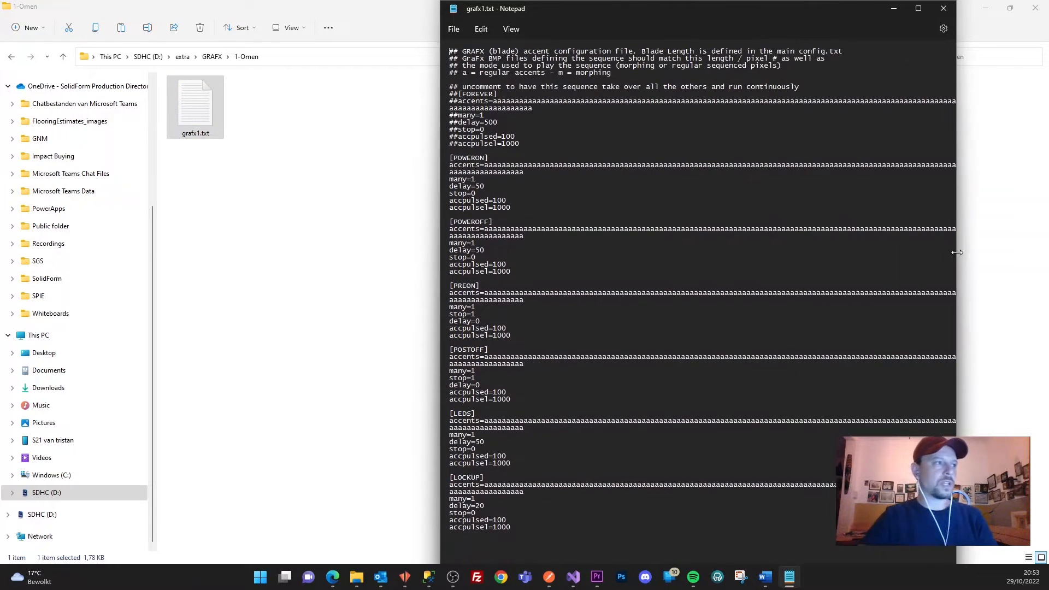
{"action": "left_click_drag", "start_coordinate": [441, 247], "coordinate": [290, 251]}
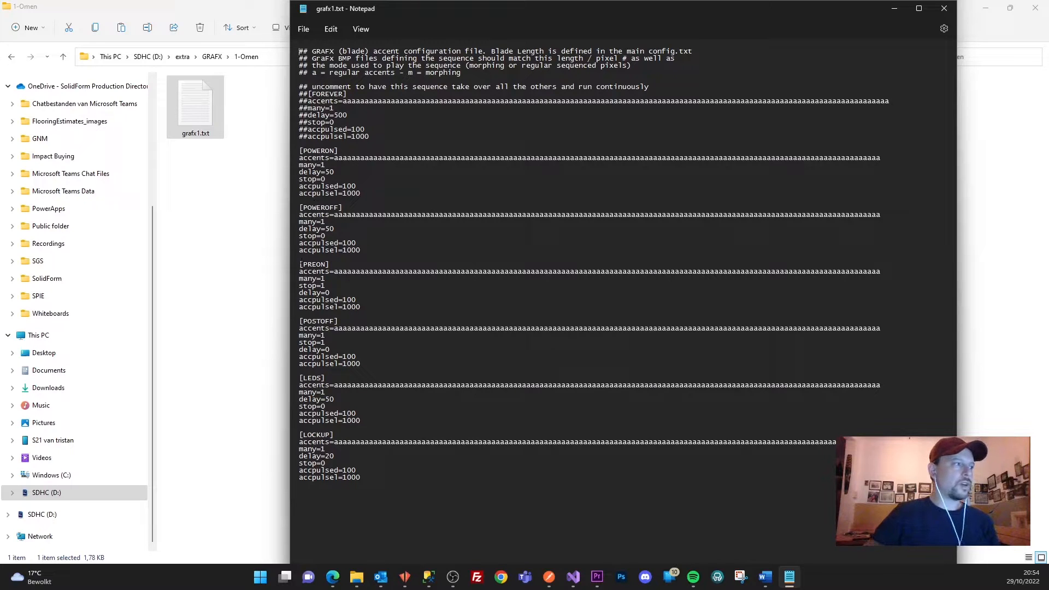
{"action": "double_click", "coordinate": [309, 378]}
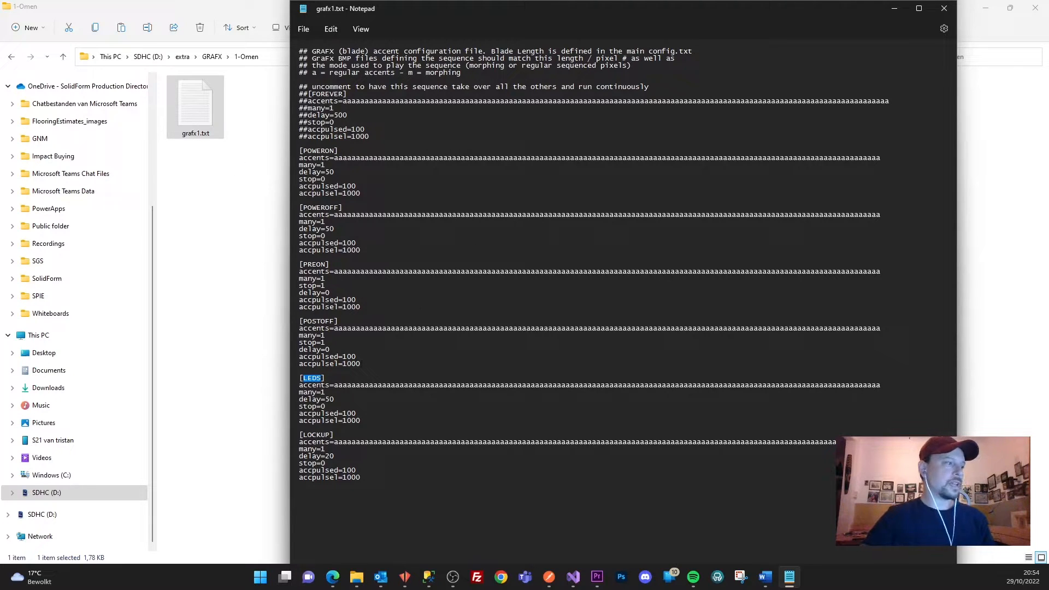
{"action": "double_click", "coordinate": [320, 435]}
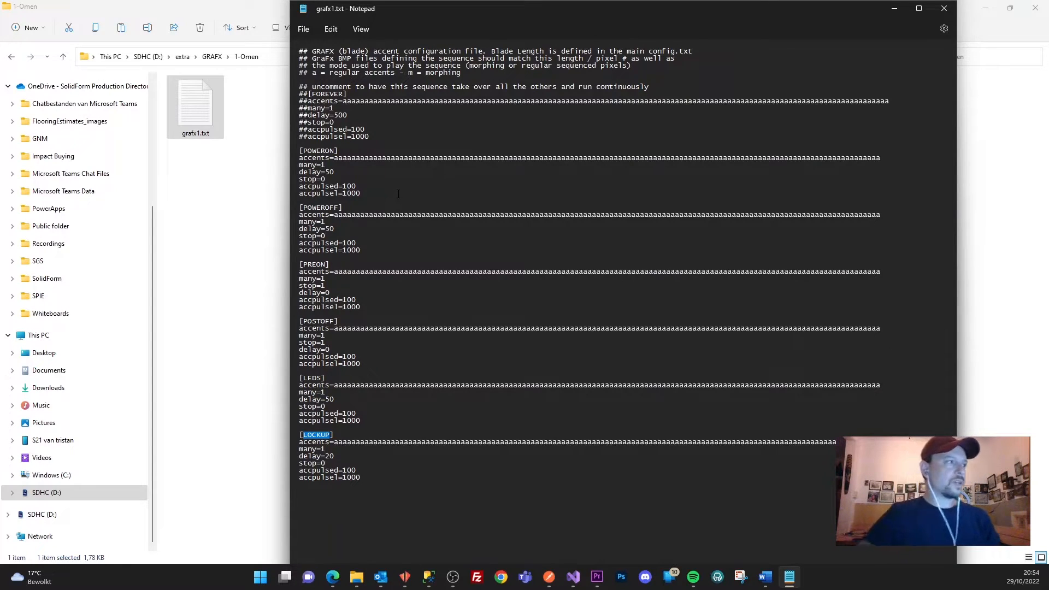
Step: Remove the accpulsed and accpulsel lines from the POWERON, POWEROFF, PREON and POSTOFF sections of grafx1.txt
{"action": "left_click_drag", "start_coordinate": [360, 197], "coordinate": [247, 186]}
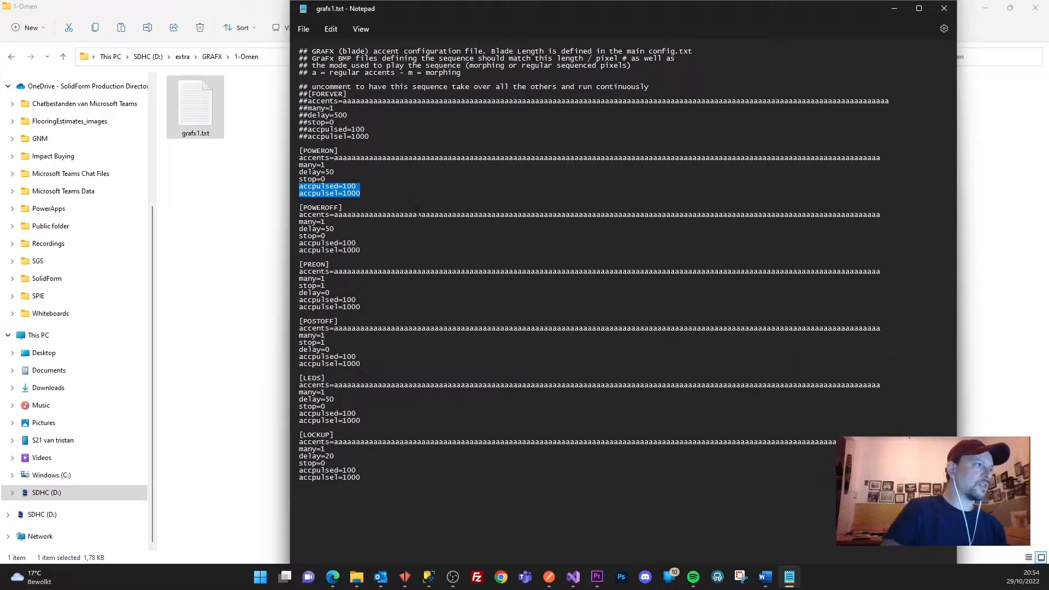
{"action": "key", "text": "Delete"}
{"action": "left_click_drag", "start_coordinate": [370, 243], "coordinate": [287, 236]}
{"action": "key", "text": "Delete"}
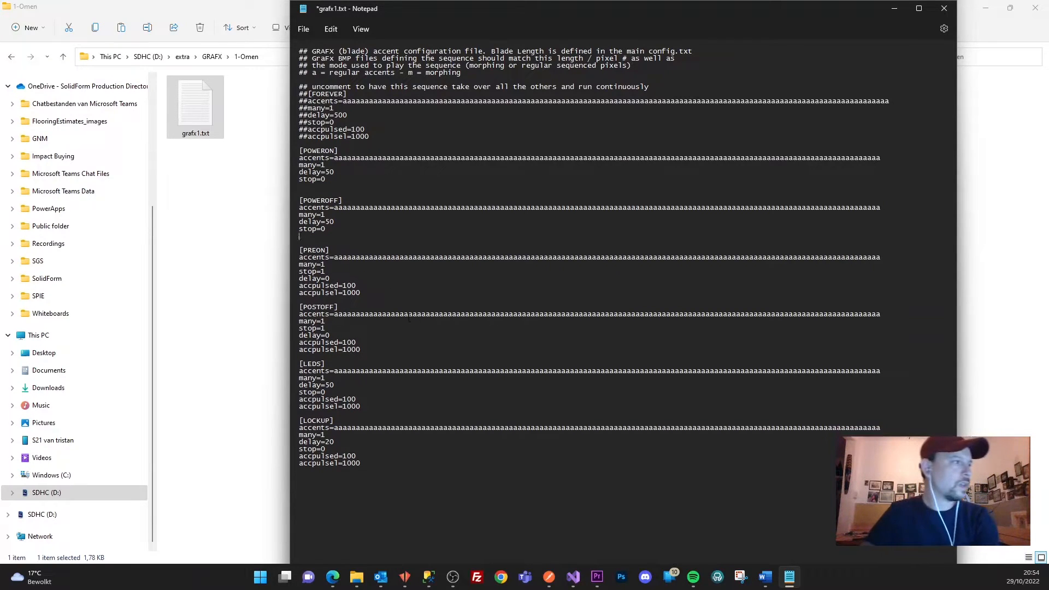
{"action": "left_click_drag", "start_coordinate": [360, 293], "coordinate": [295, 285]}
{"action": "key", "text": "Delete"}
{"action": "left_click_drag", "start_coordinate": [364, 343], "coordinate": [276, 336]}
{"action": "key", "text": "Delete"}
Step: Remove the accpulsed and accpulsel lines from the LEDS and LOCKUP sections, keeping the stop line in each
{"action": "left_click_drag", "start_coordinate": [364, 385], "coordinate": [299, 370]}
{"action": "key", "text": "Delete"}
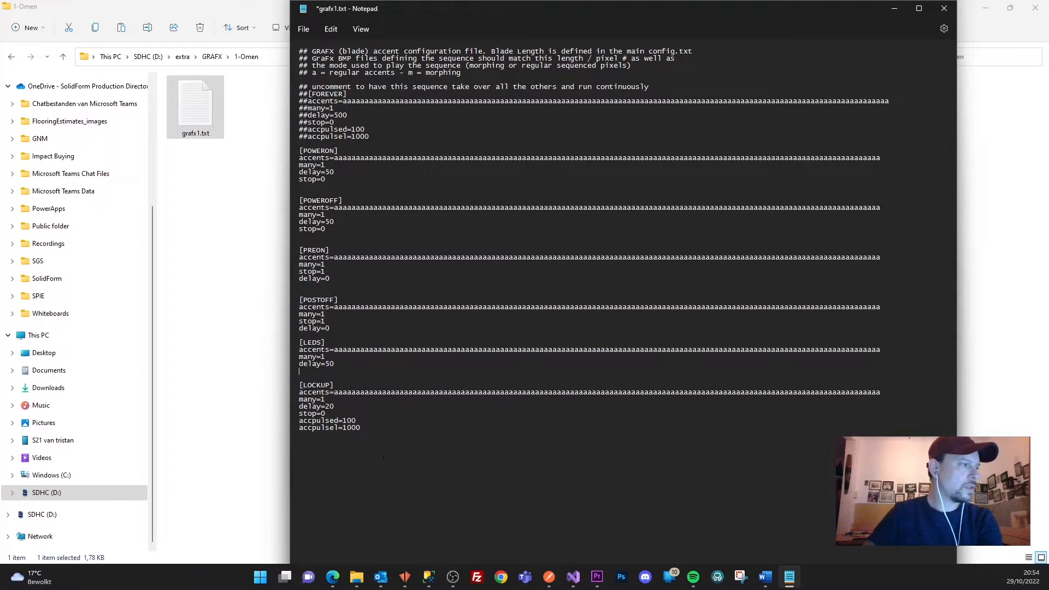
{"action": "key", "text": "ctrl+z"}
{"action": "left_click", "coordinate": [299, 381], "text": "shift"}
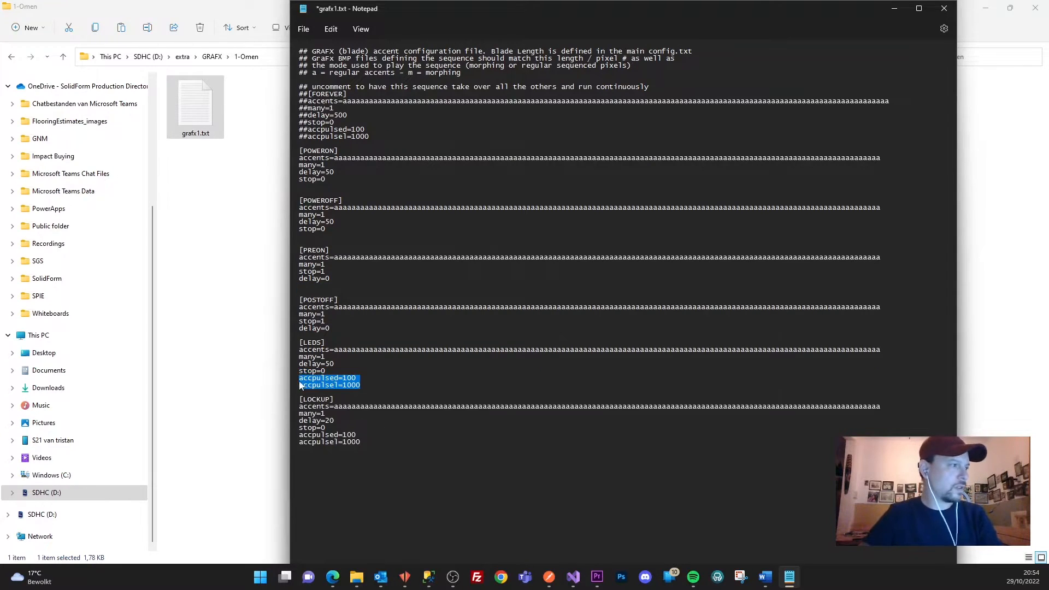
{"action": "key", "text": "Delete"}
{"action": "key", "text": "Delete"}
{"action": "left_click_drag", "start_coordinate": [360, 427], "coordinate": [299, 421]}
{"action": "key", "text": "Delete"}
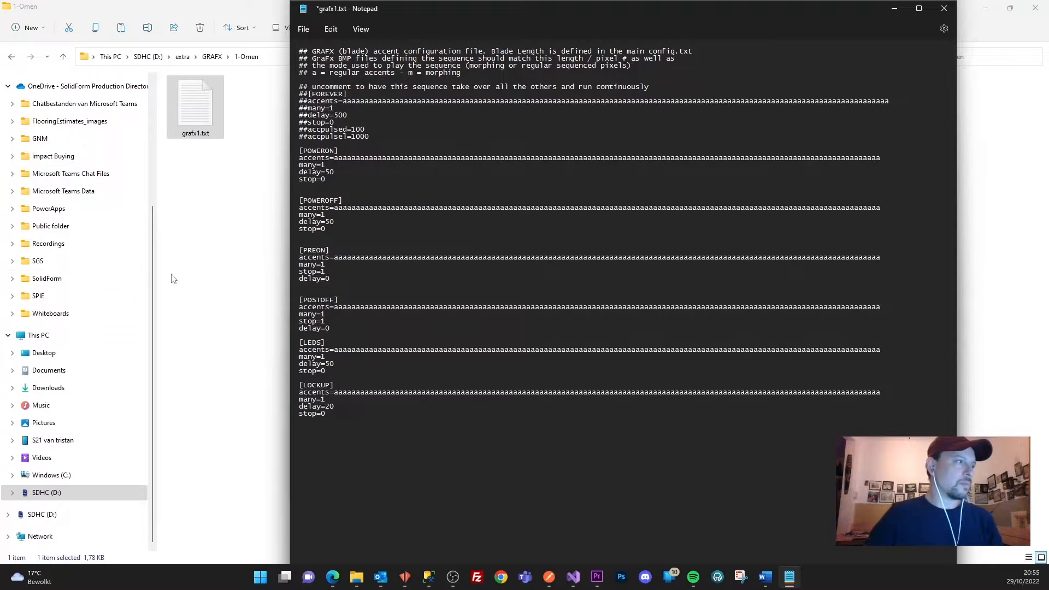
Step: Examine the accents strings in the PREON and POWERON sections, focusing on the row of "a" characters
{"action": "left_click_drag", "start_coordinate": [333, 257], "coordinate": [901, 259]}
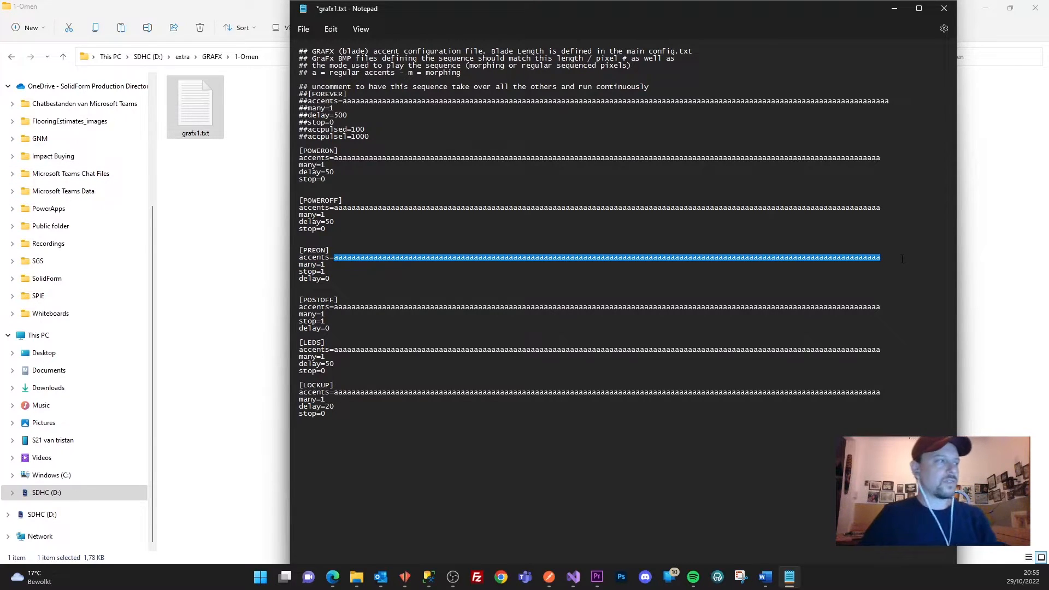
{"action": "left_click", "coordinate": [901, 266]}
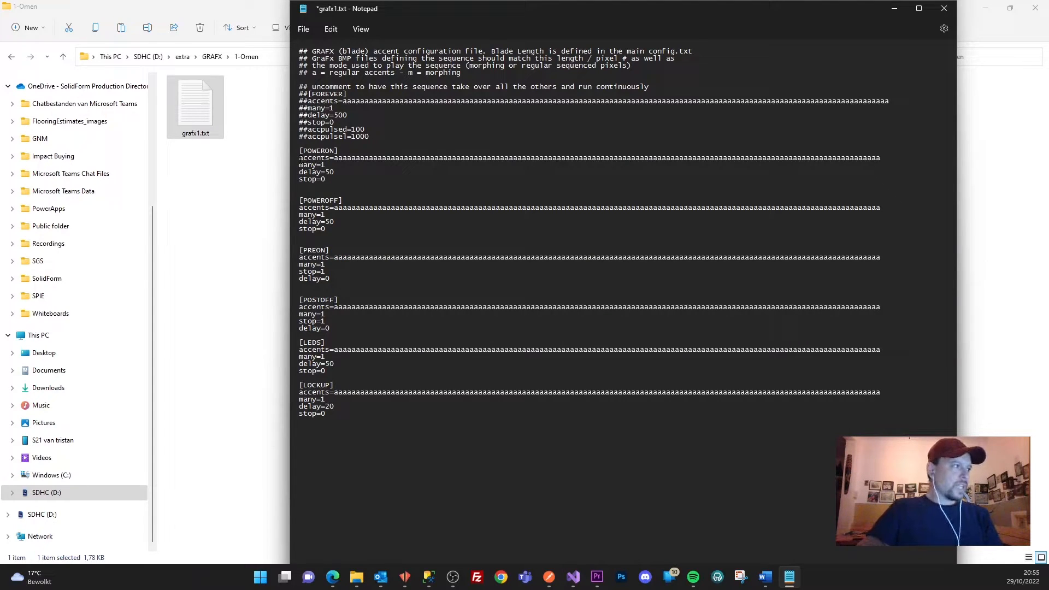
{"action": "left_click_drag", "start_coordinate": [300, 159], "coordinate": [916, 157]}
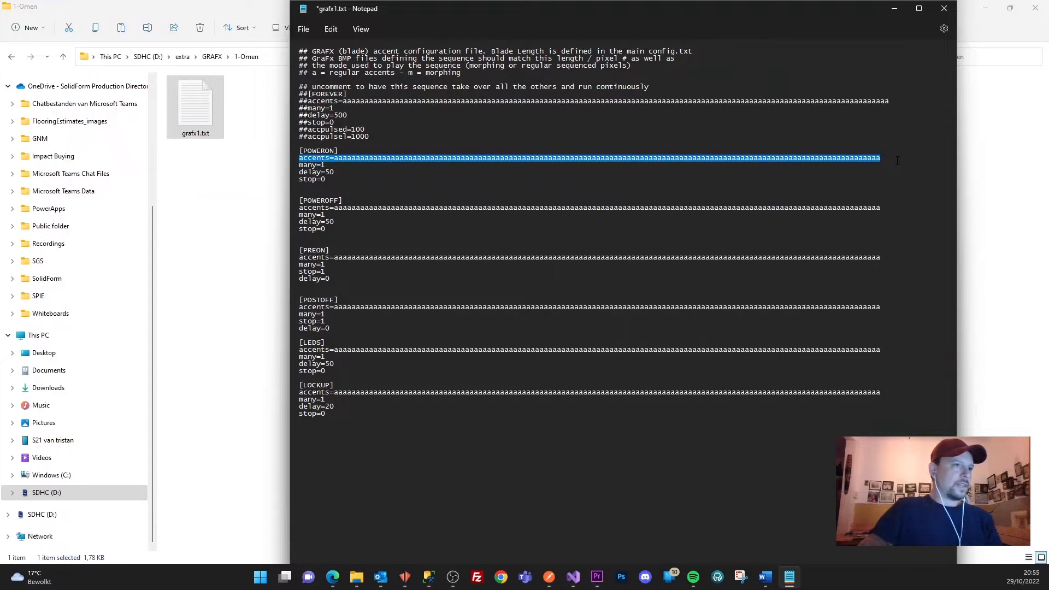
{"action": "double_click", "coordinate": [315, 158]}
{"action": "left_click_drag", "start_coordinate": [334, 160], "coordinate": [327, 180]}
{"action": "left_click_drag", "start_coordinate": [881, 162], "coordinate": [880, 159]}
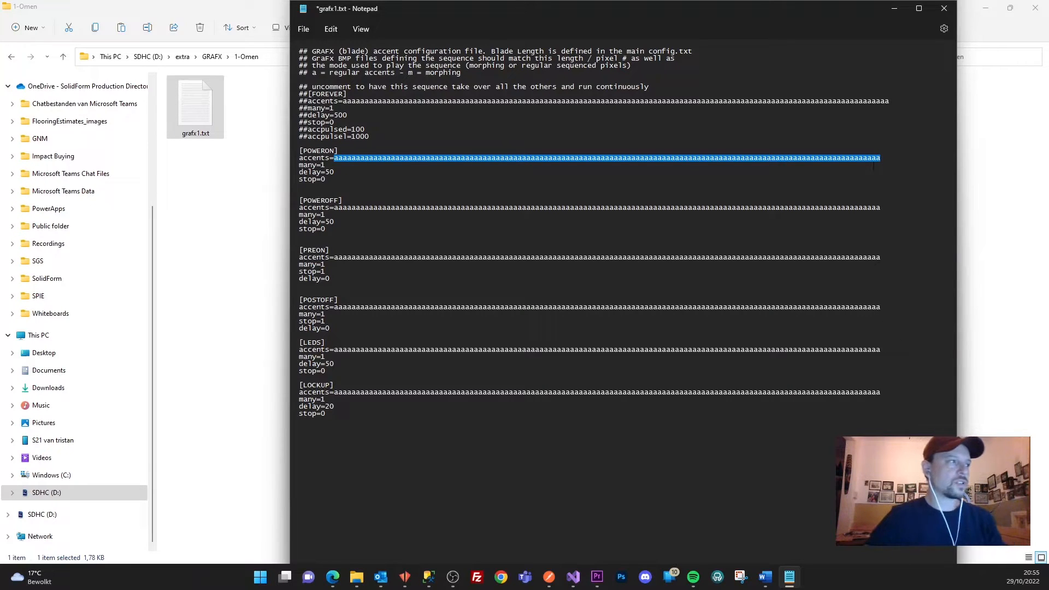
{"action": "left_click", "coordinate": [762, 162]}
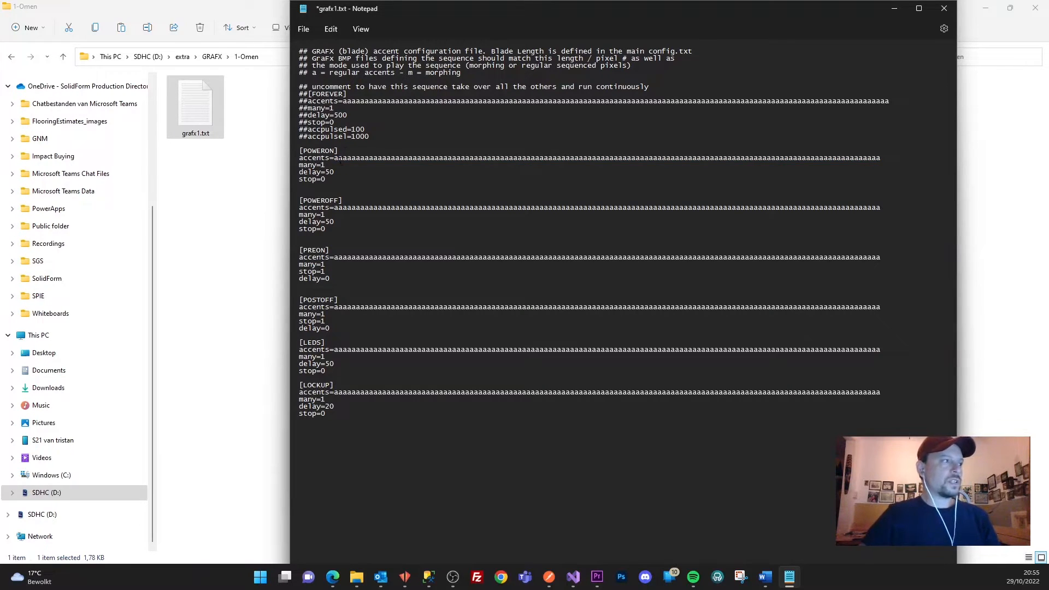
{"action": "left_click_drag", "start_coordinate": [334, 158], "coordinate": [884, 158]}
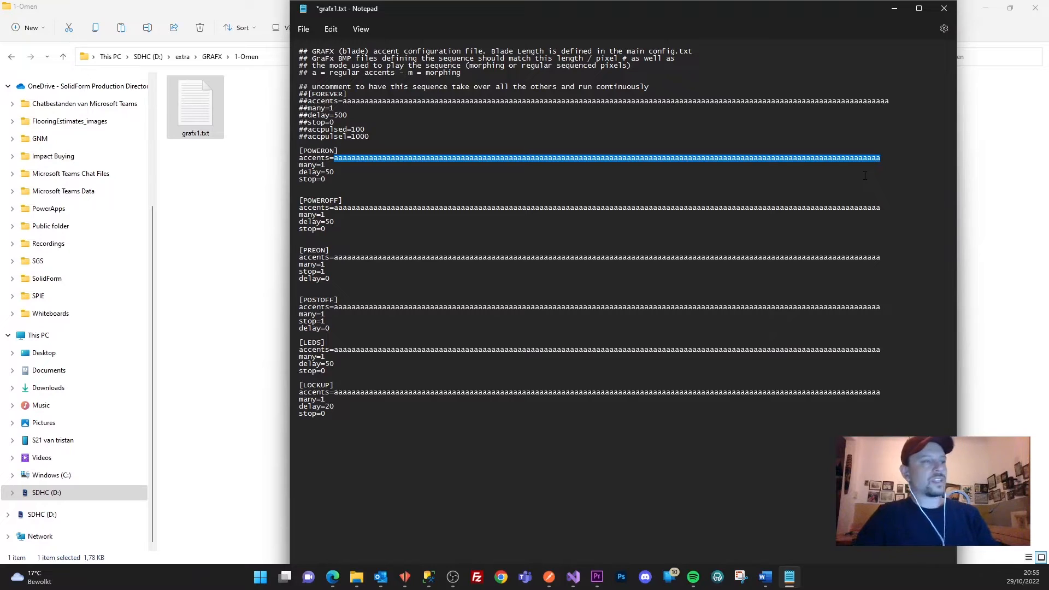
{"action": "left_click", "coordinate": [649, 157]}
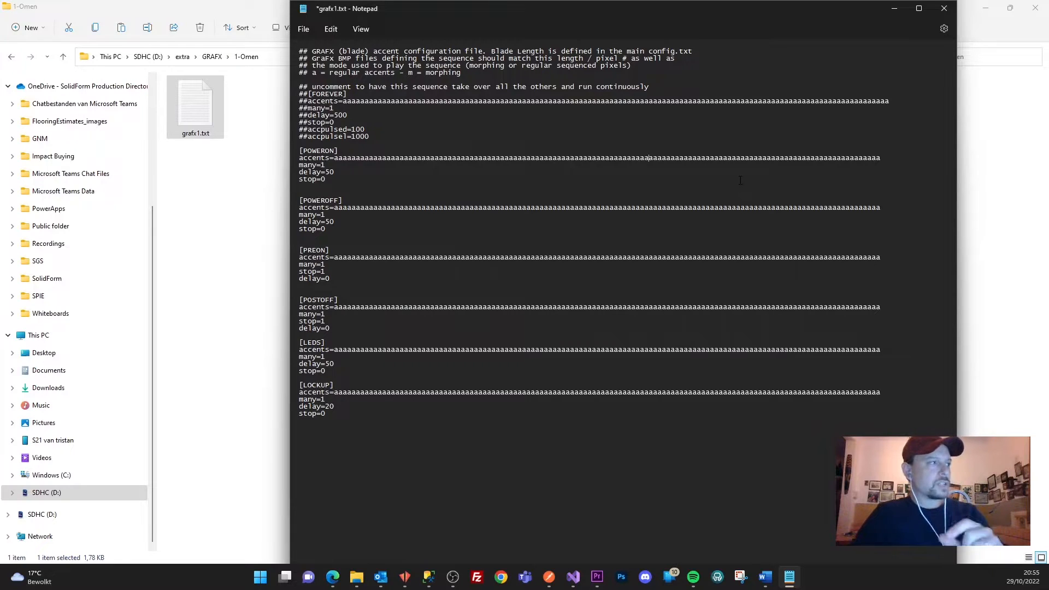
{"action": "left_click_drag", "start_coordinate": [334, 158], "coordinate": [865, 159]}
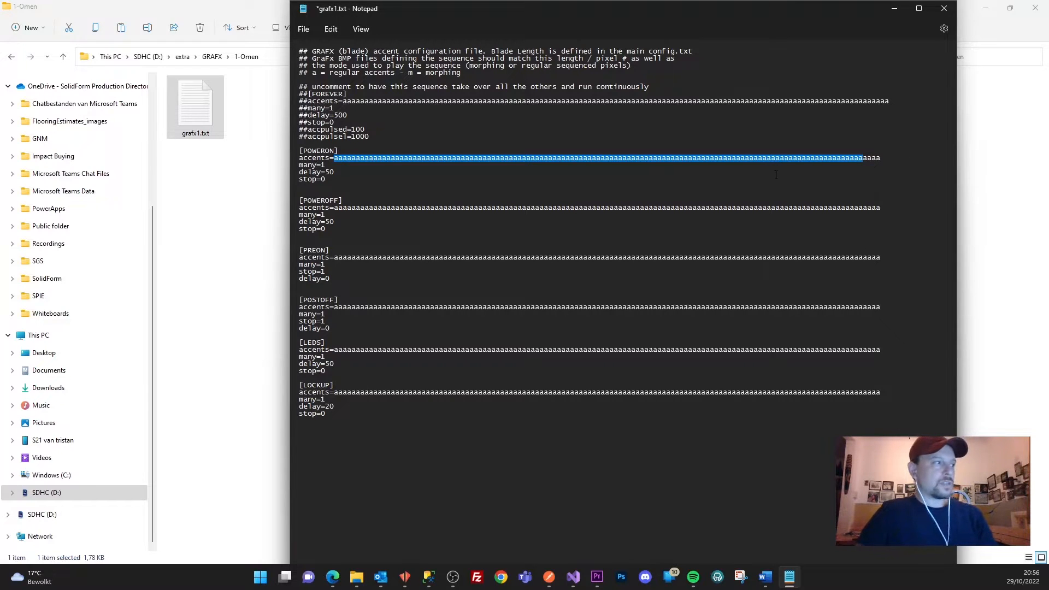
{"action": "left_click", "coordinate": [334, 159]}
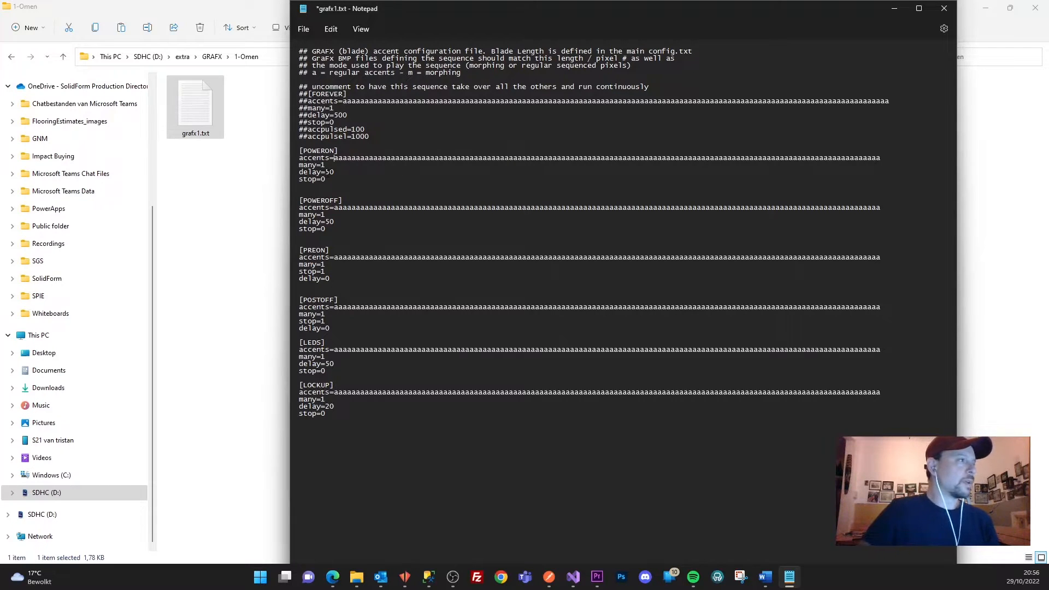
Step: Set the delay in the POWERON section of grafx1.txt to 0
{"action": "double_click", "coordinate": [326, 171]}
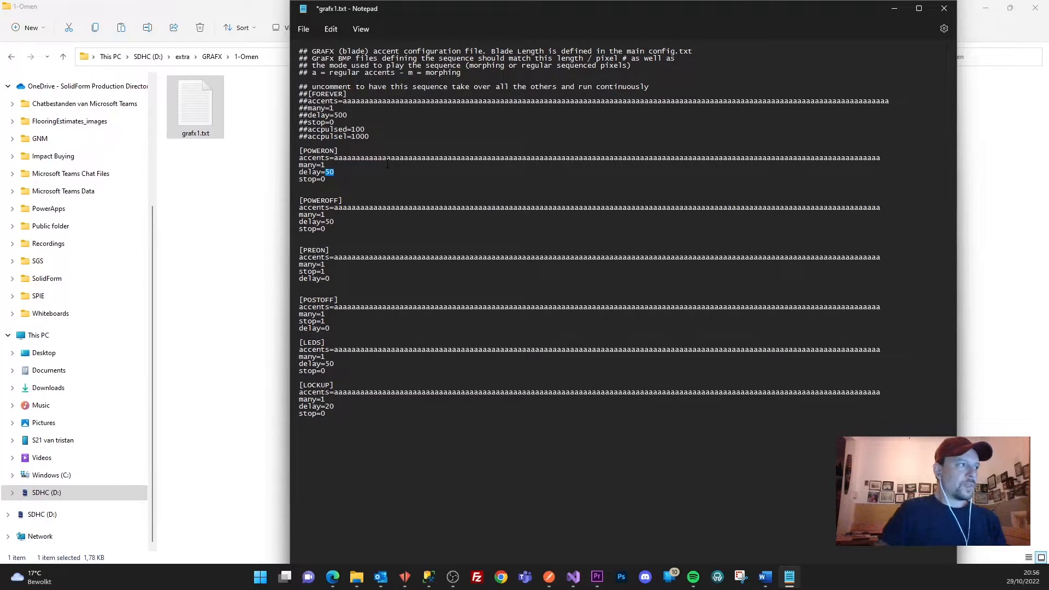
{"action": "type", "text": "0"}
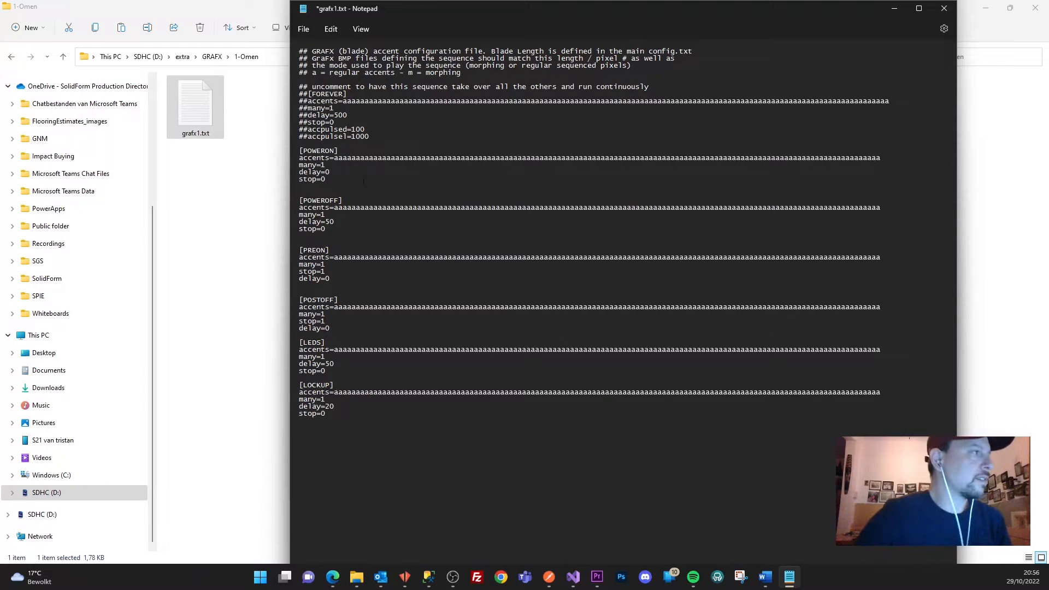
{"action": "left_click_drag", "start_coordinate": [332, 174], "coordinate": [299, 173]}
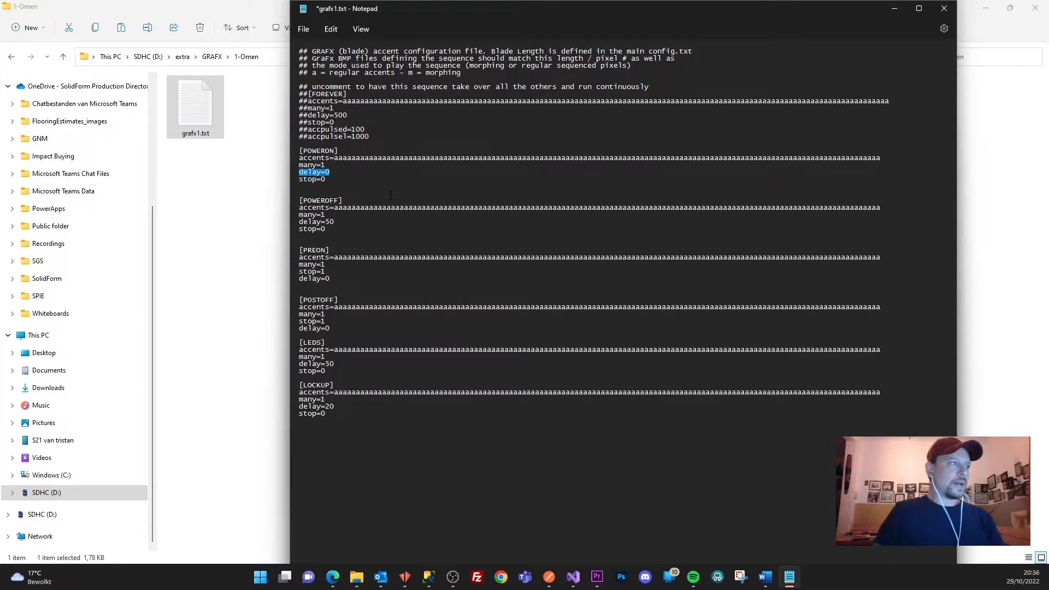
Step: Go back to the SD card's root folder and open font_config.txt from the 2-Omen font folder
{"action": "left_click_drag", "start_coordinate": [290, 221], "coordinate": [583, 191]}
{"action": "left_click", "coordinate": [147, 56]}
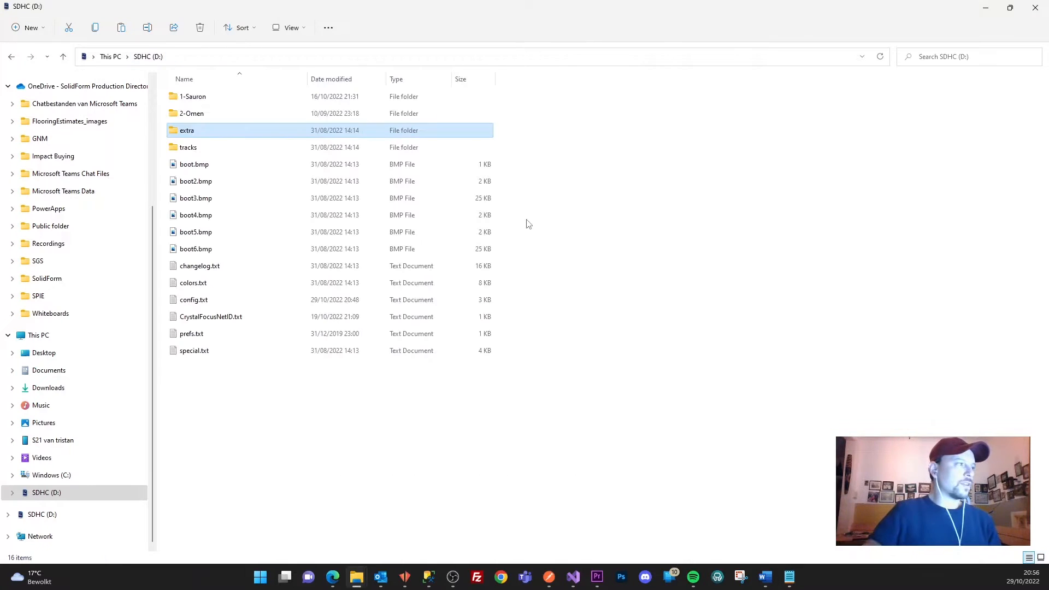
{"action": "double_click", "coordinate": [192, 113]}
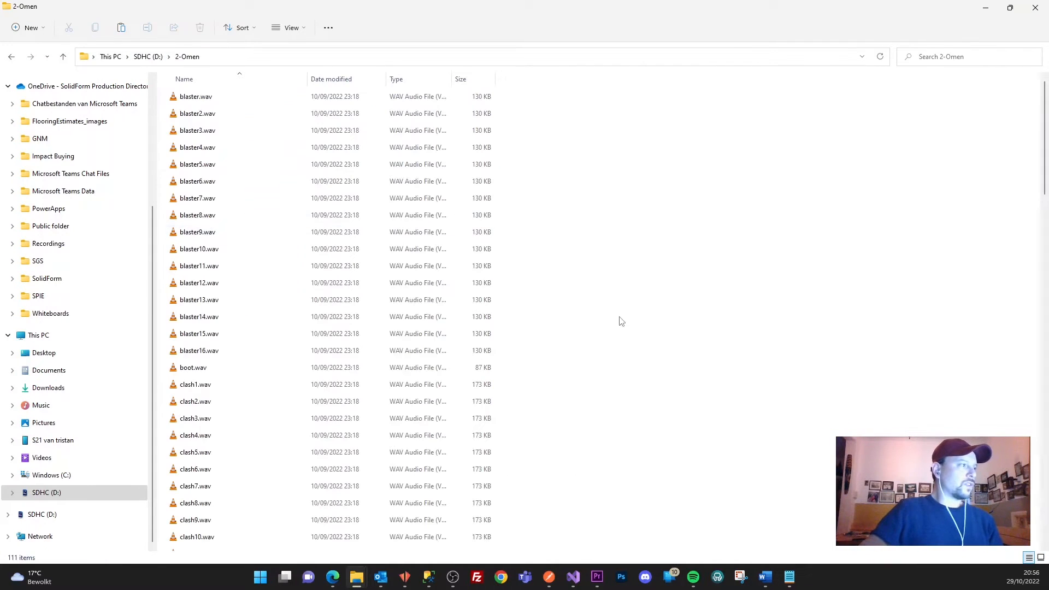
{"action": "scroll", "coordinate": [262, 433], "scroll_direction": "down", "scroll_amount": 10}
{"action": "double_click", "coordinate": [221, 390]}
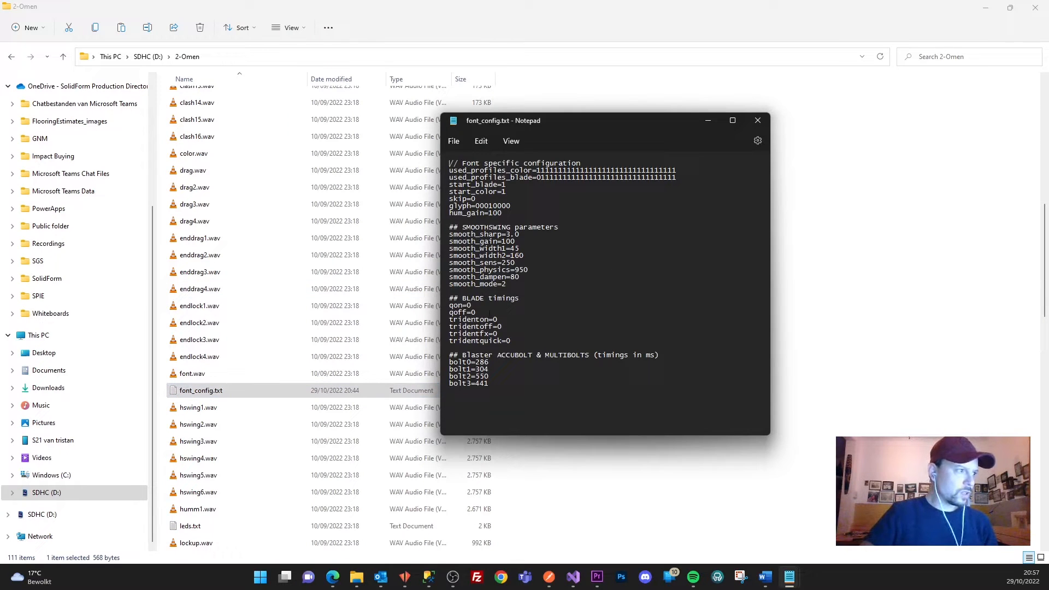
Step: Examine the qon and qoff settings under the BLADE timings in font_config.txt
{"action": "left_click_drag", "start_coordinate": [490, 311], "coordinate": [449, 305]}
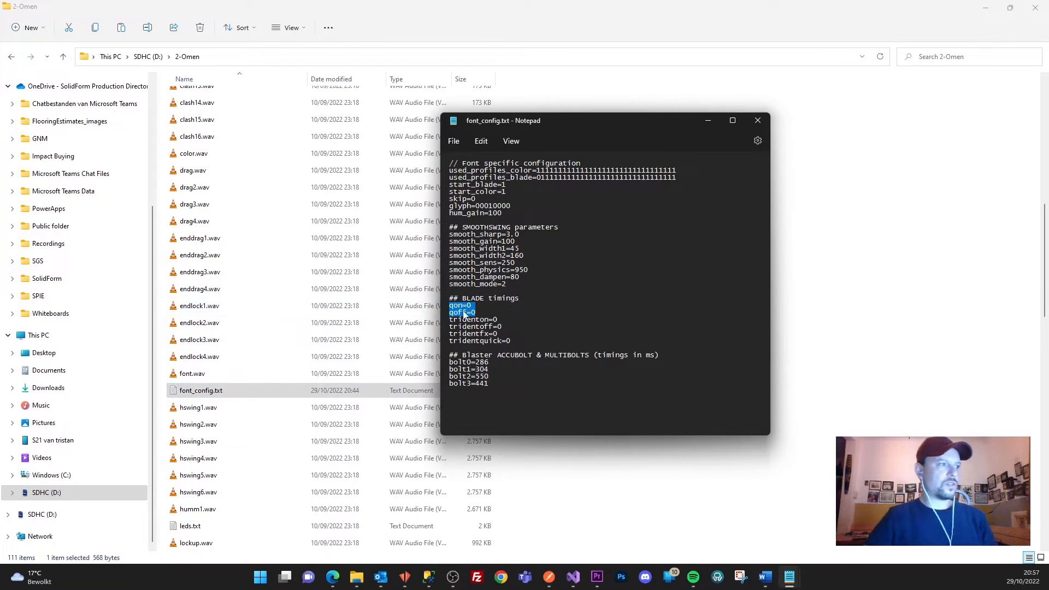
{"action": "left_click", "coordinate": [485, 308]}
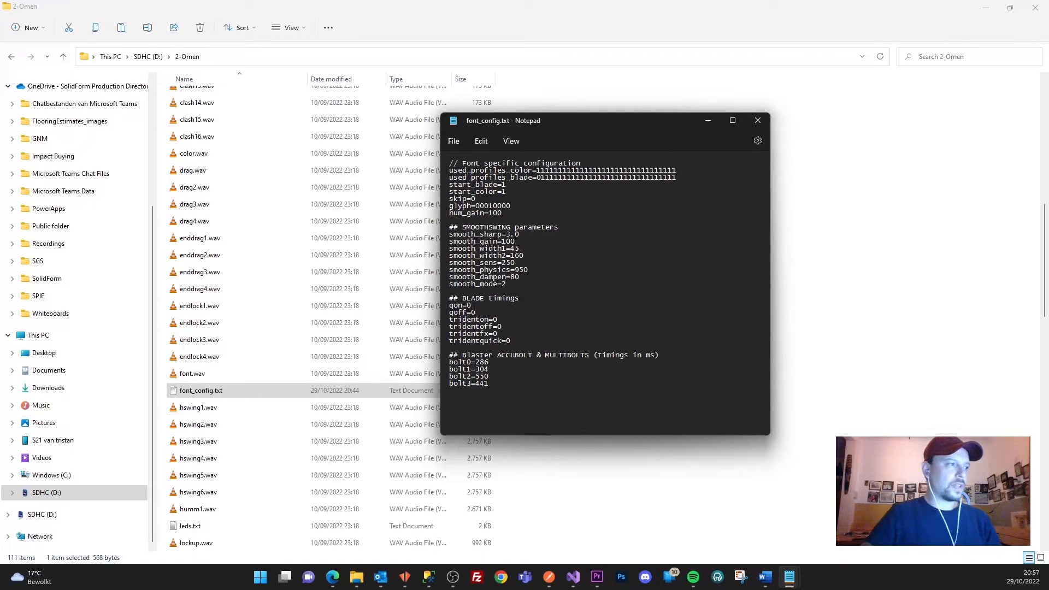
{"action": "left_click_drag", "start_coordinate": [478, 312], "coordinate": [450, 305]}
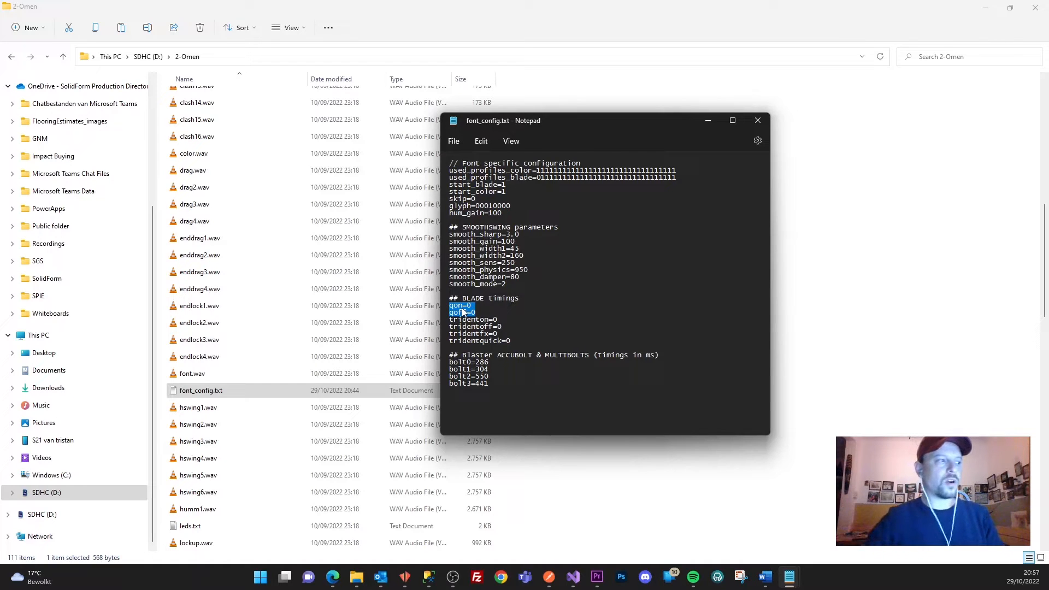
{"action": "left_click", "coordinate": [490, 308]}
{"action": "left_click_drag", "start_coordinate": [478, 313], "coordinate": [440, 307]}
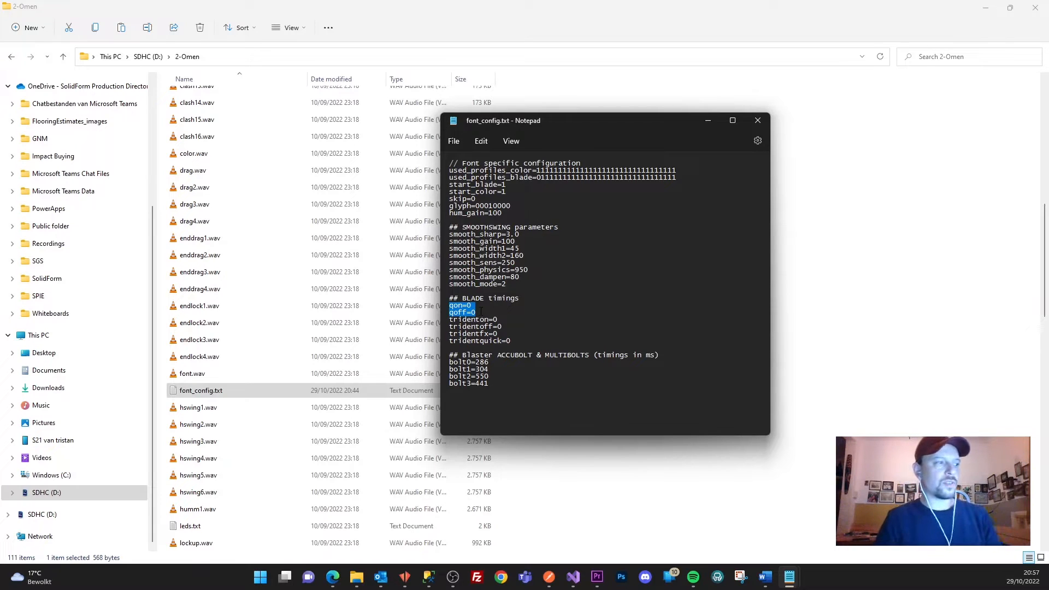
Step: Review the qon and qoff lines together and one at a time in the 2-Omen font_config.txt
{"action": "left_click", "coordinate": [478, 312]}
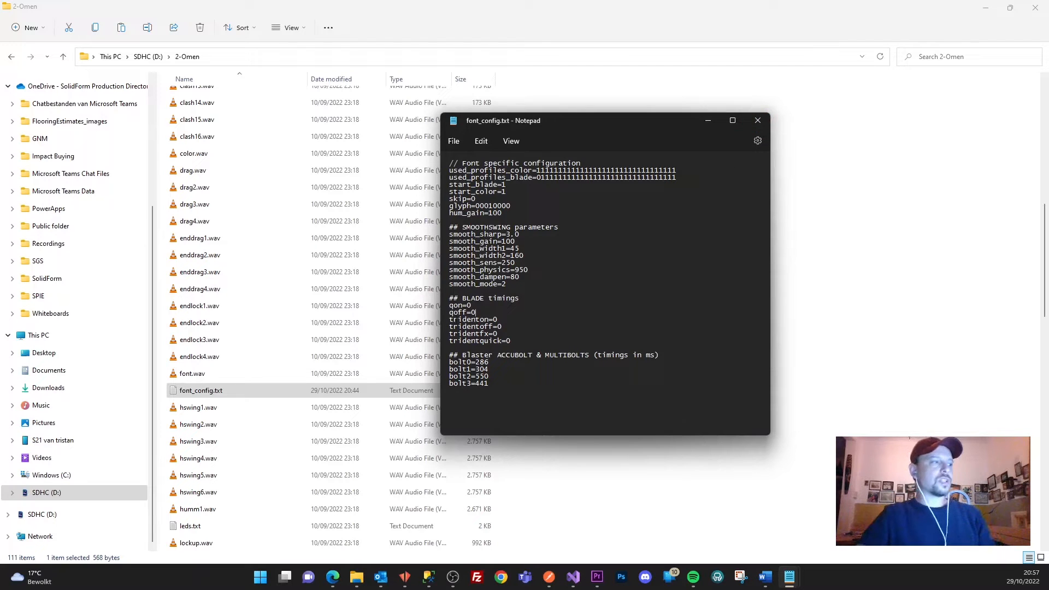
{"action": "left_click_drag", "start_coordinate": [476, 312], "coordinate": [448, 305]}
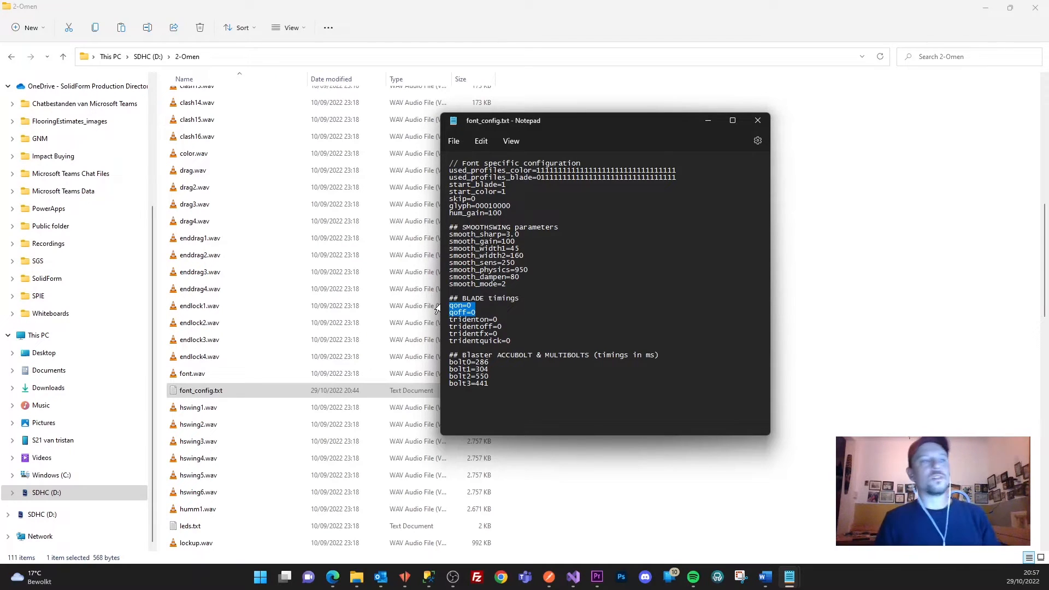
{"action": "left_click", "coordinate": [463, 307]}
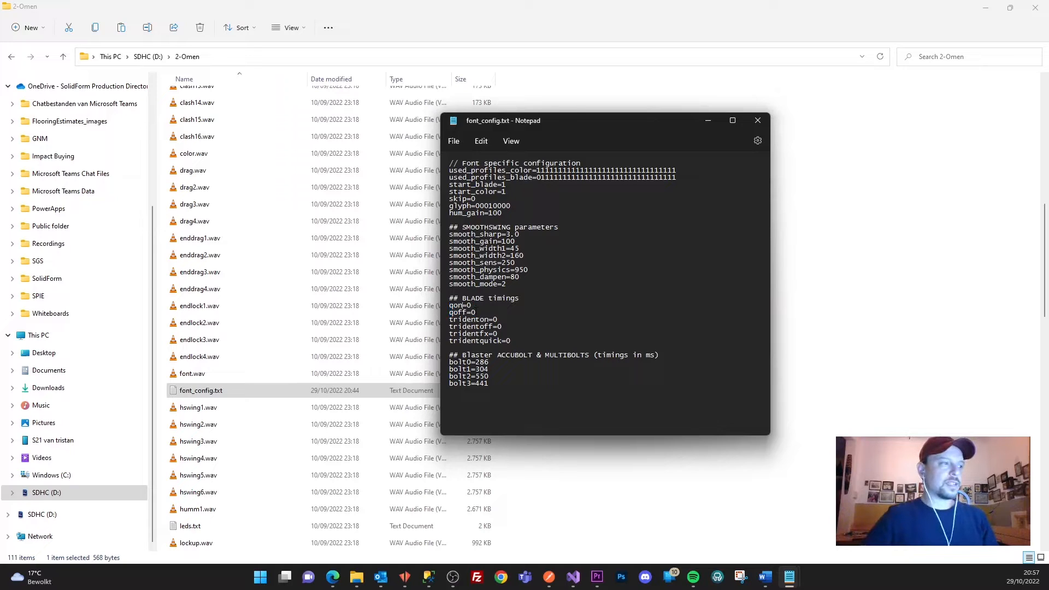
{"action": "double_click", "coordinate": [468, 305]}
{"action": "left_click", "coordinate": [482, 312]}
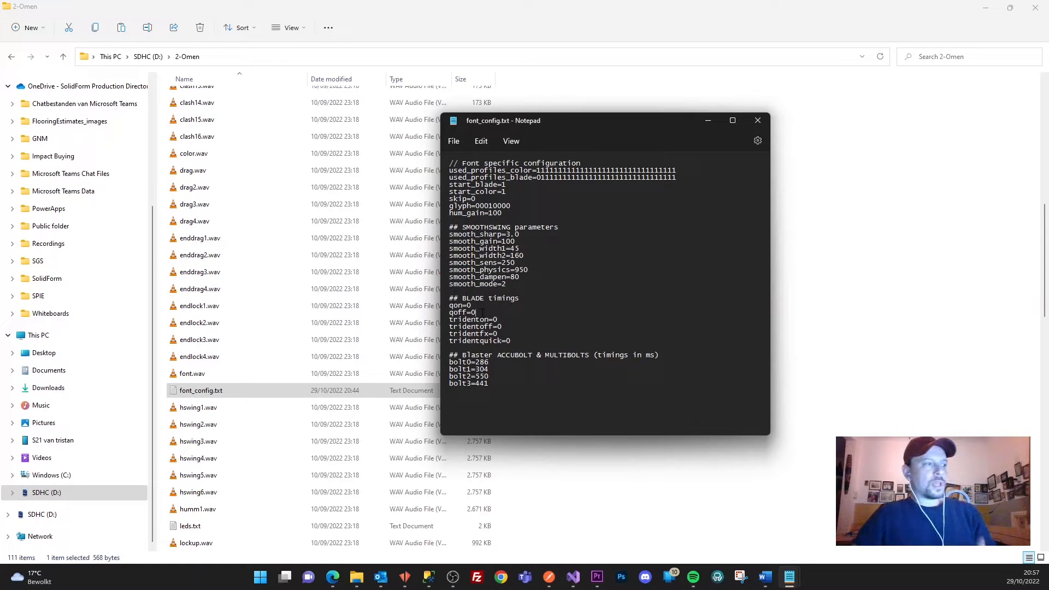
{"action": "left_click_drag", "start_coordinate": [483, 312], "coordinate": [448, 306]}
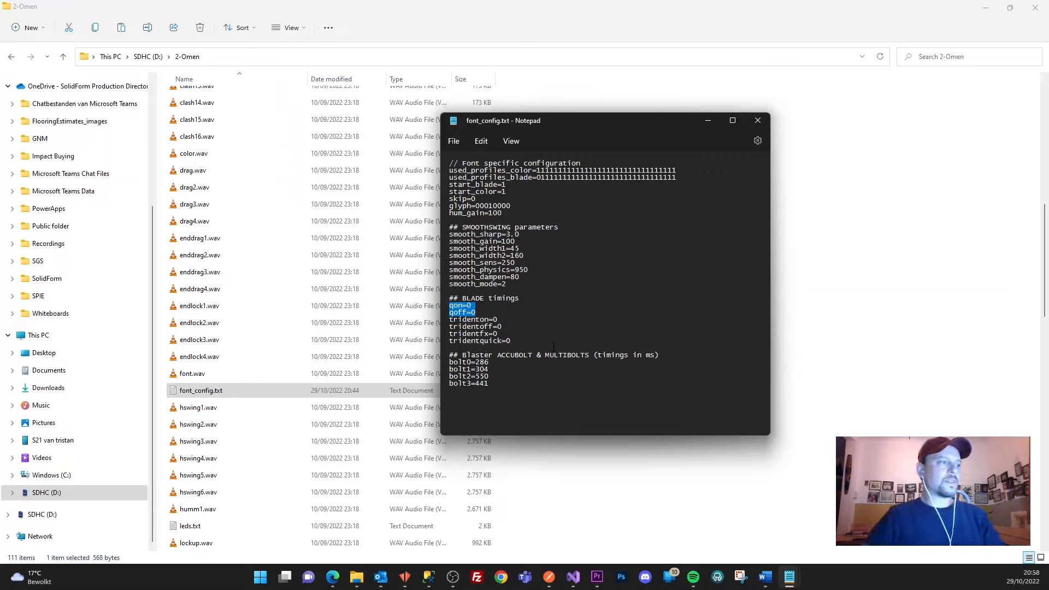
Step: Close font_config.txt and return to the delay line of the POWERON section in grafx1.txt
{"action": "left_click", "coordinate": [757, 120]}
{"action": "left_click", "coordinate": [789, 585]}
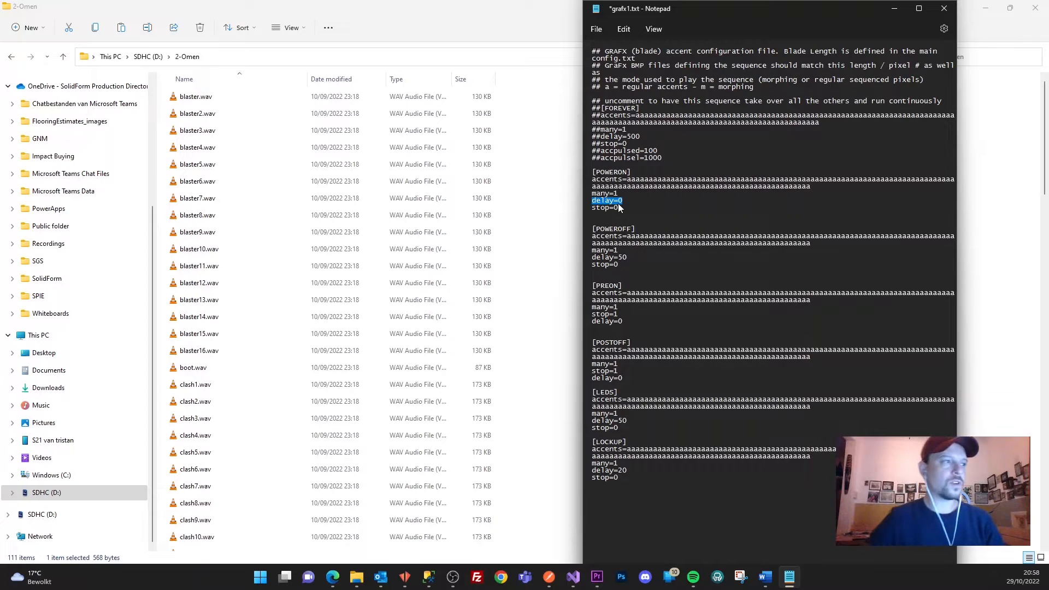
{"action": "left_click_drag", "start_coordinate": [634, 199], "coordinate": [592, 202]}
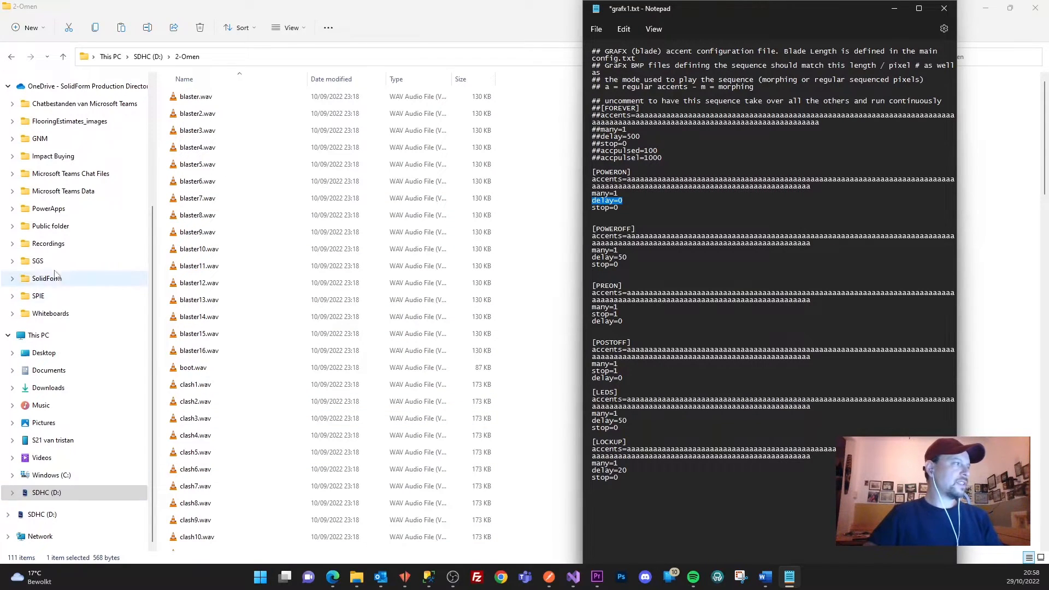
Step: Open poweroff1.bmp from the extra\GRAFX\0-GRAFX folder on the SD card
{"action": "scroll", "coordinate": [60, 273], "scroll_direction": "up", "scroll_amount": 4}
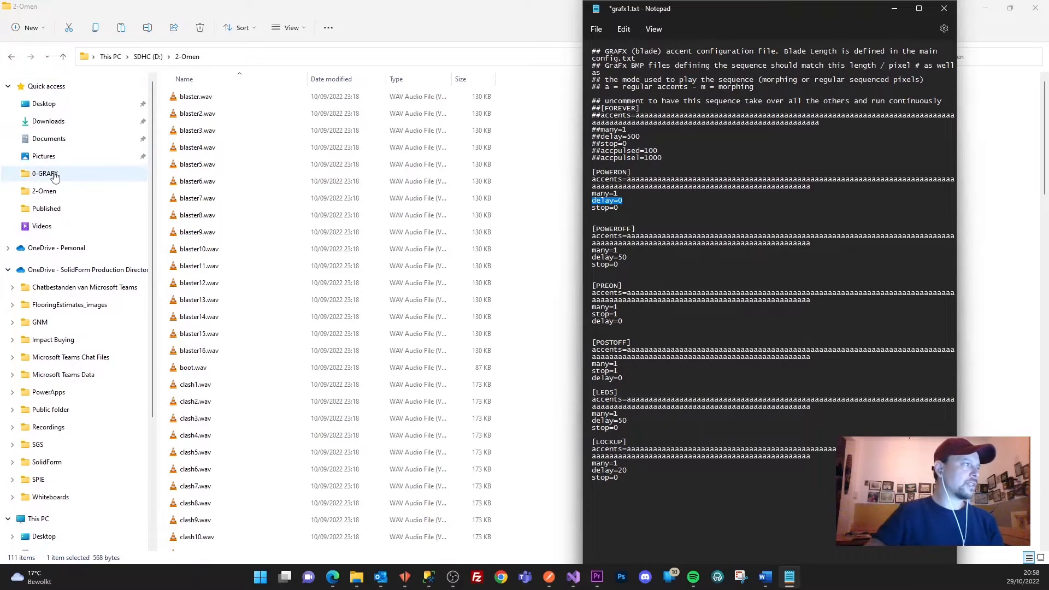
{"action": "left_click", "coordinate": [148, 57]}
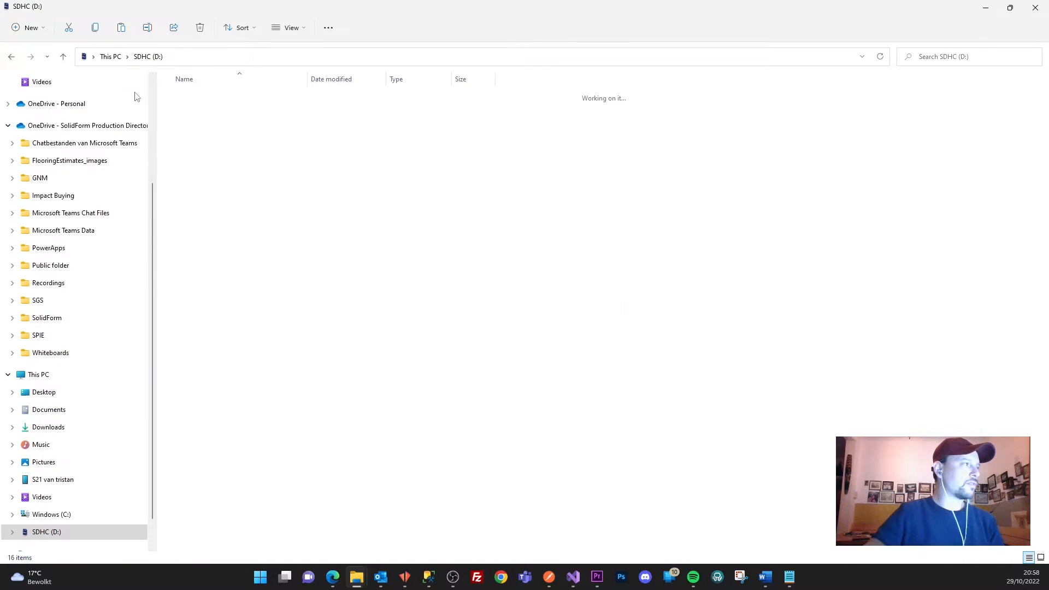
{"action": "double_click", "coordinate": [189, 133]}
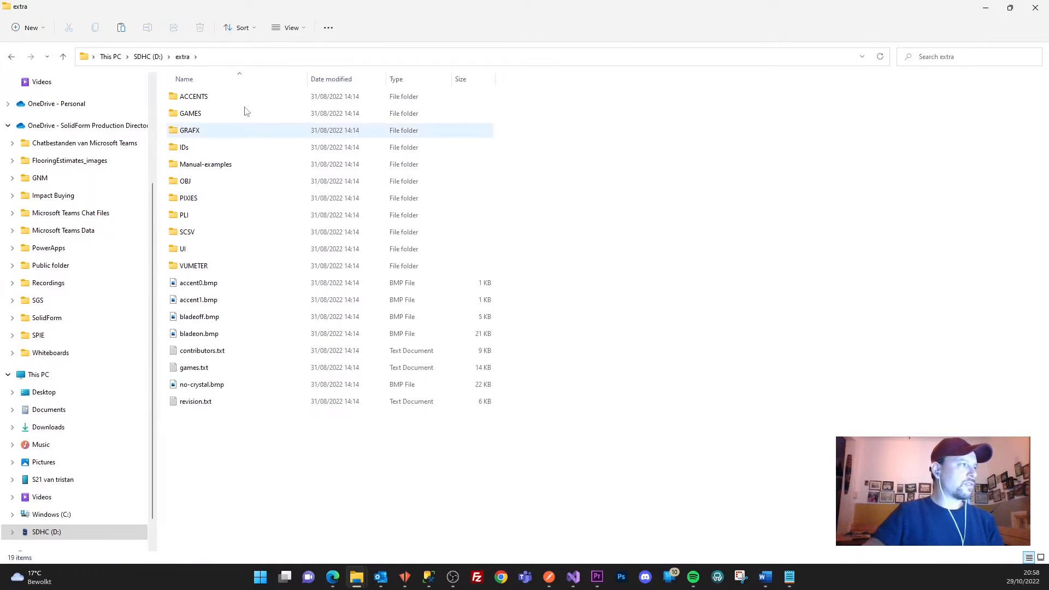
{"action": "left_click", "coordinate": [190, 134]}
{"action": "double_click", "coordinate": [191, 134]}
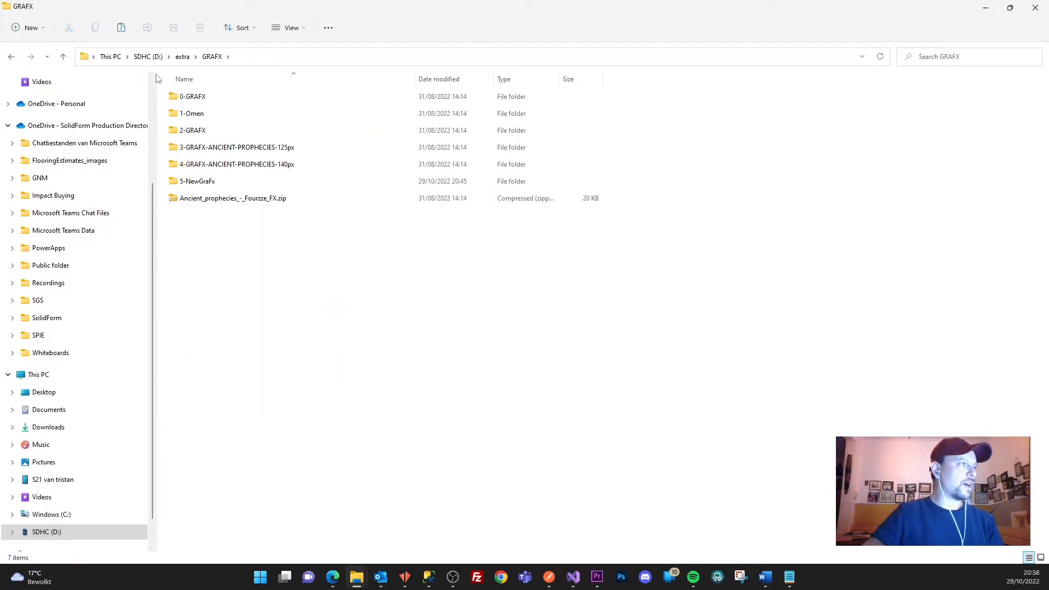
{"action": "double_click", "coordinate": [188, 96]}
{"action": "double_click", "coordinate": [249, 114]}
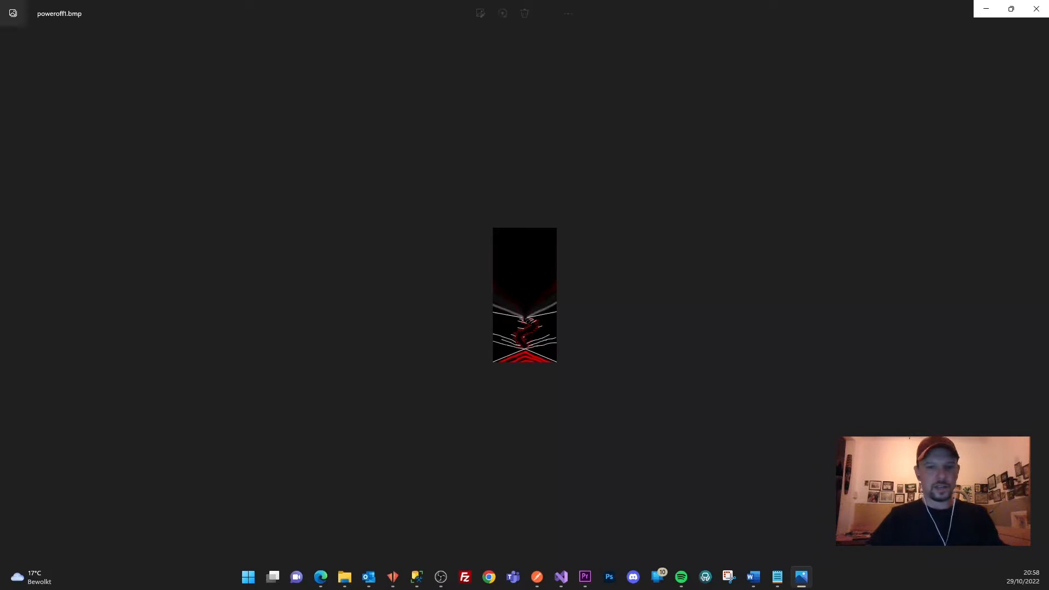
Step: Inspect the pixel pattern of poweroff1.bmp up close and put the image viewer away
{"action": "scroll", "coordinate": [546, 342], "scroll_direction": "up", "scroll_amount": 8}
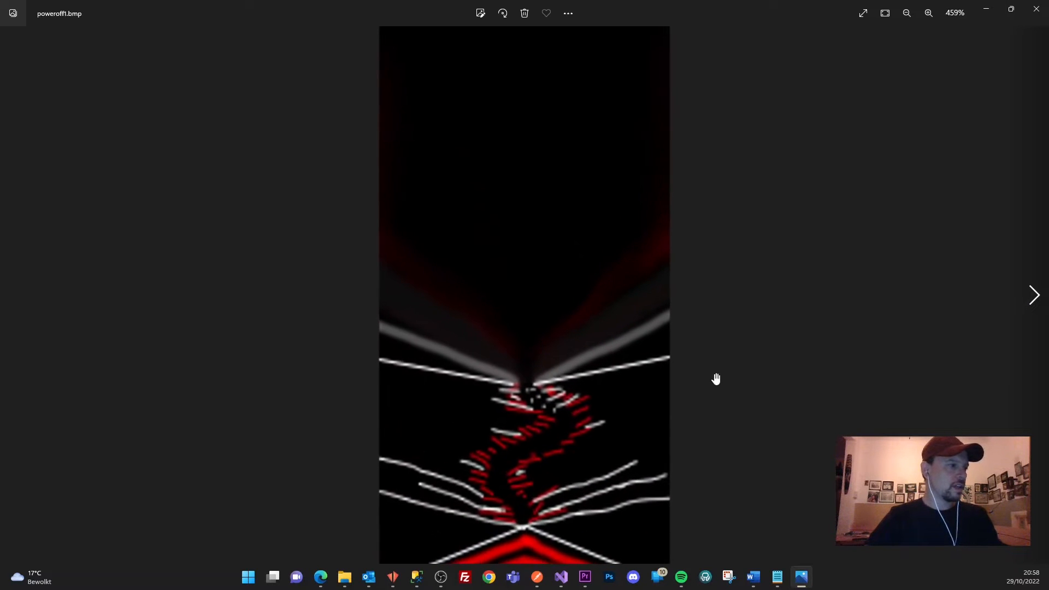
{"action": "scroll", "coordinate": [896, 382], "scroll_direction": "down", "scroll_amount": 1}
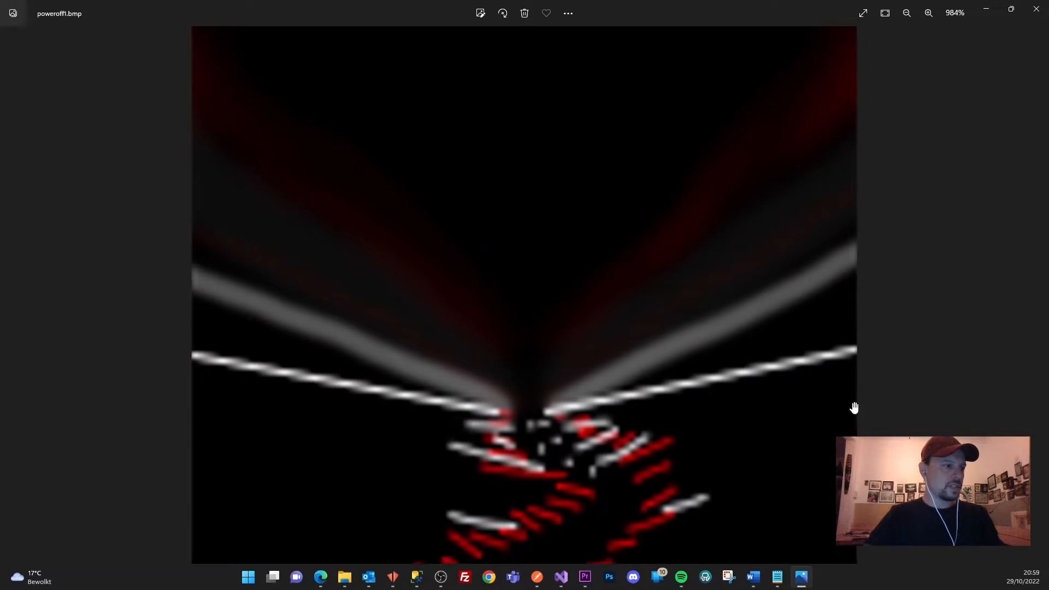
{"action": "left_click_drag", "start_coordinate": [710, 461], "coordinate": [675, 354]}
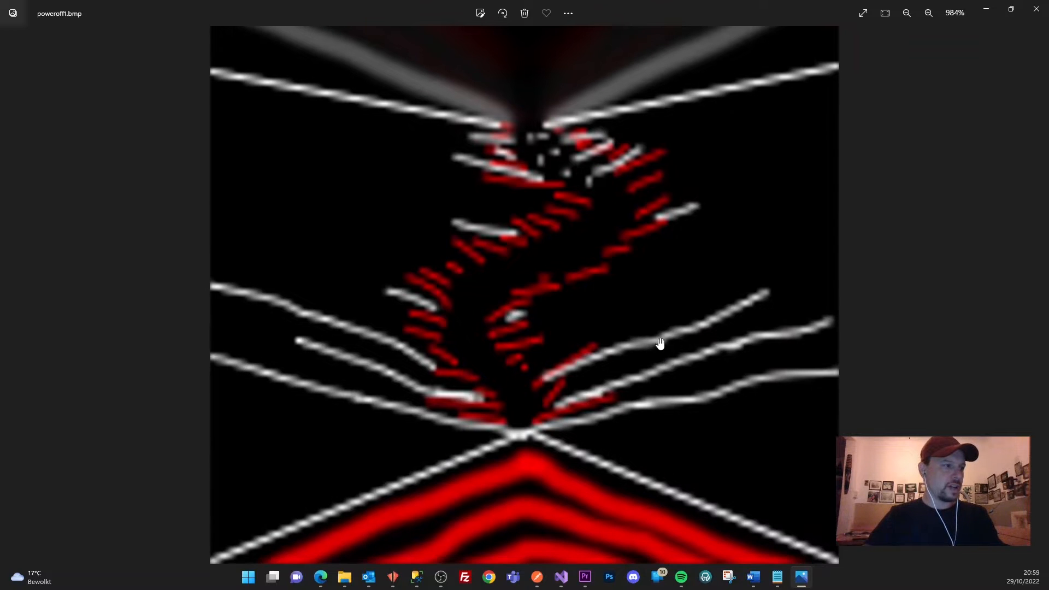
{"action": "scroll", "coordinate": [660, 346], "scroll_direction": "up", "scroll_amount": 5}
{"action": "scroll", "coordinate": [658, 183], "scroll_direction": "down", "scroll_amount": 4}
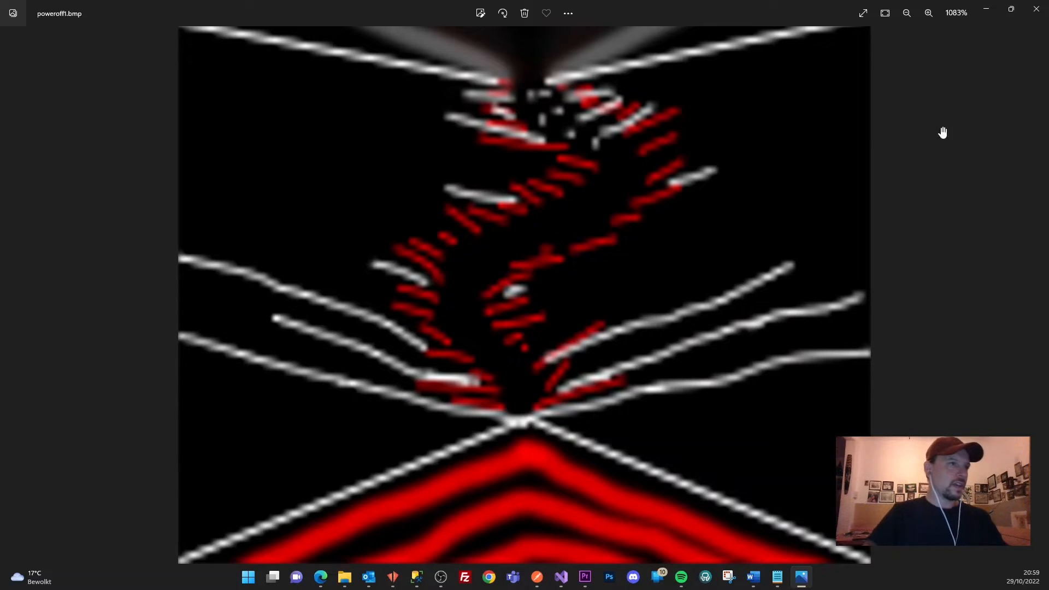
{"action": "left_click", "coordinate": [985, 9]}
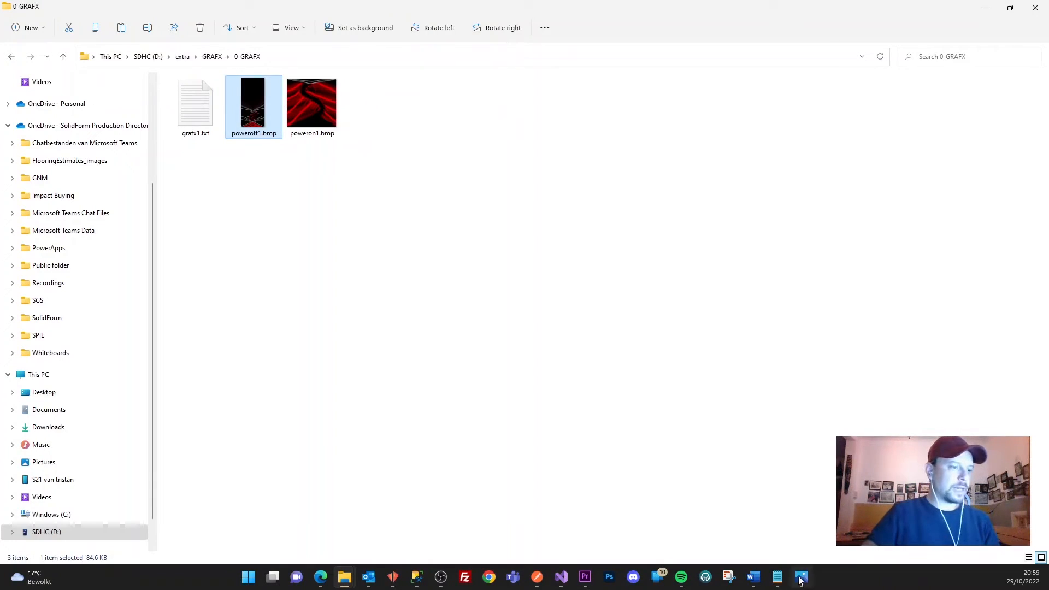
Step: Examine the delay and many settings of the POWERON section in grafx1.txt
{"action": "left_click", "coordinate": [777, 578]}
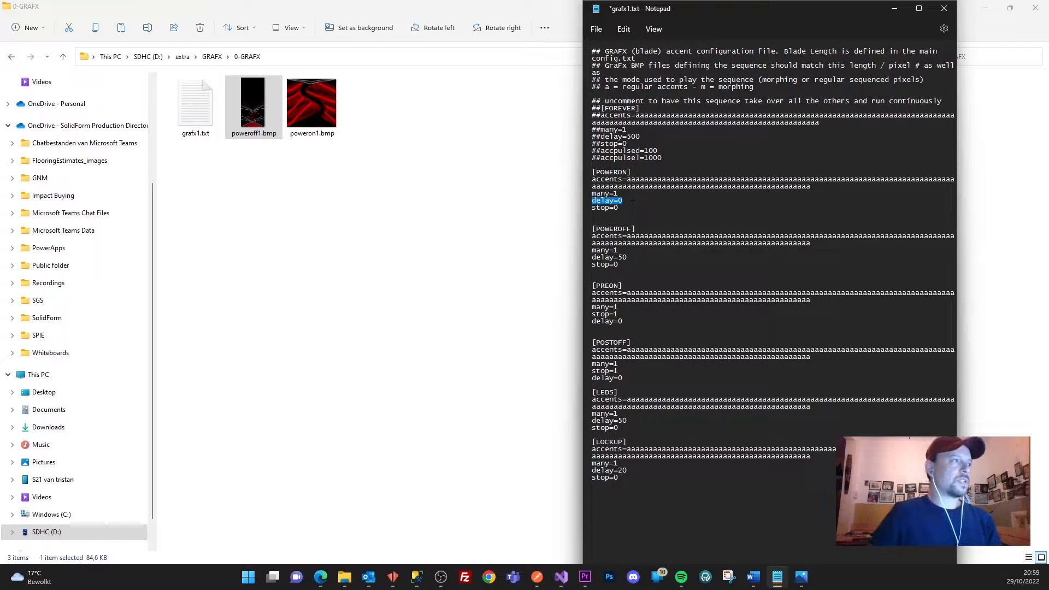
{"action": "left_click", "coordinate": [627, 201]}
{"action": "key", "text": "shift+Home"}
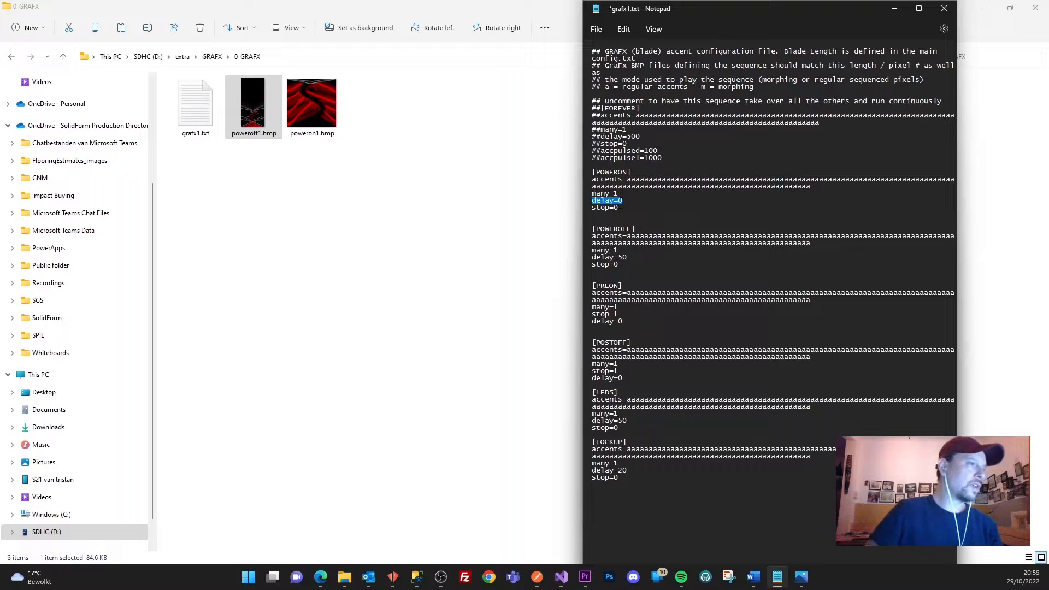
{"action": "left_click", "coordinate": [624, 194]}
{"action": "left_click_drag", "start_coordinate": [623, 195], "coordinate": [582, 196]}
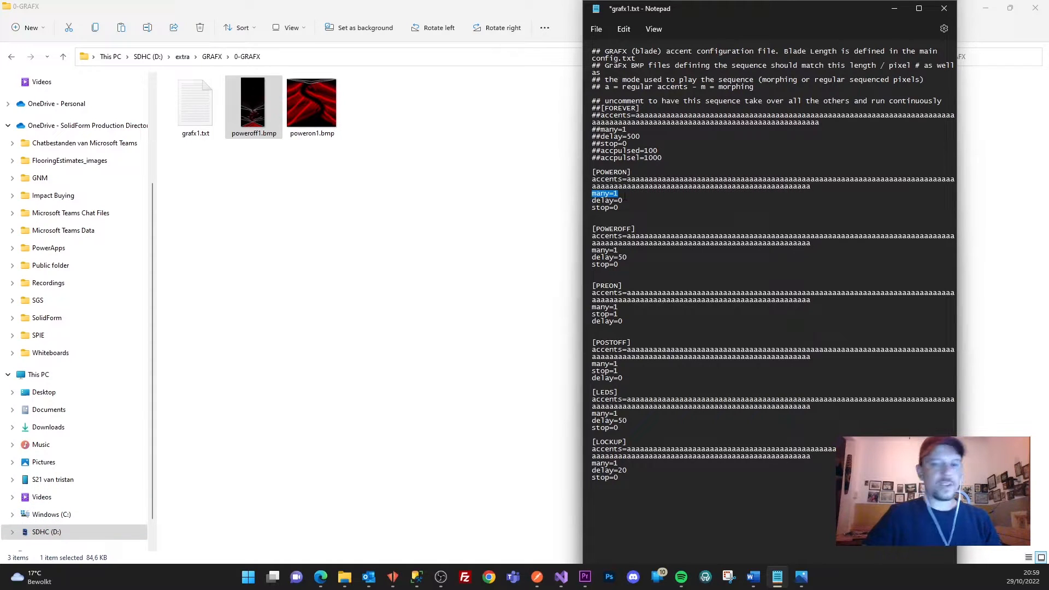
{"action": "double_click", "coordinate": [612, 172]}
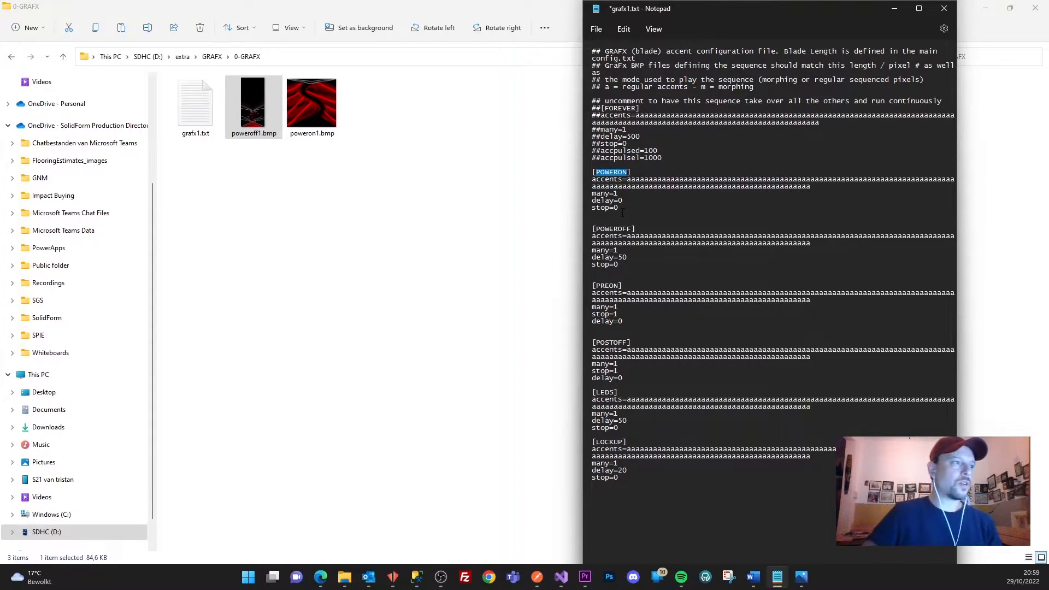
Step: Check the contents of the 1-Omen folder inside extra\GRAFX and return to the open grafx1.txt
{"action": "left_click", "coordinate": [207, 61]}
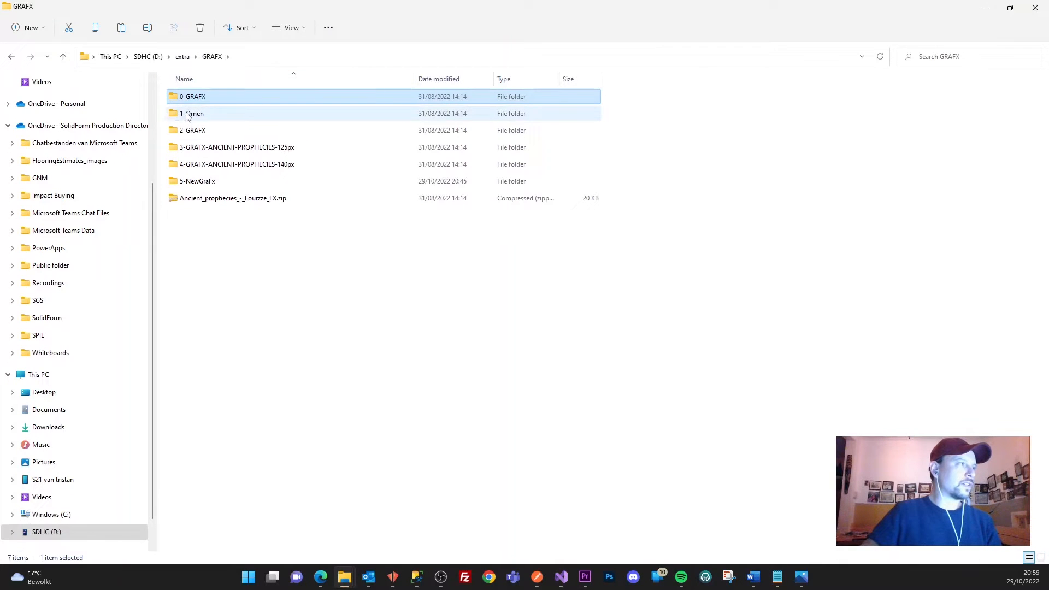
{"action": "double_click", "coordinate": [186, 110]}
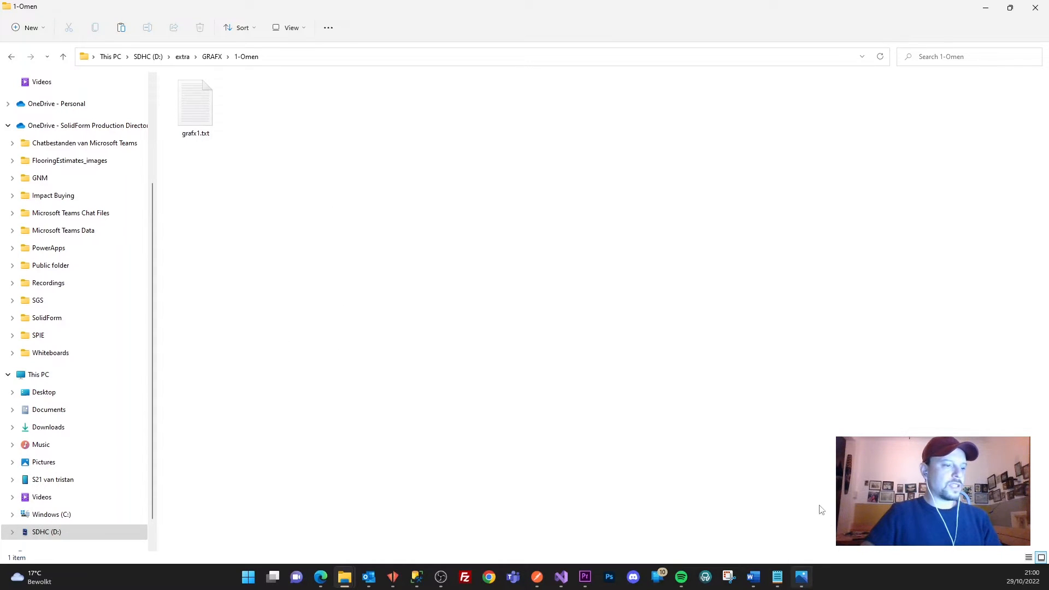
{"action": "left_click", "coordinate": [778, 579]}
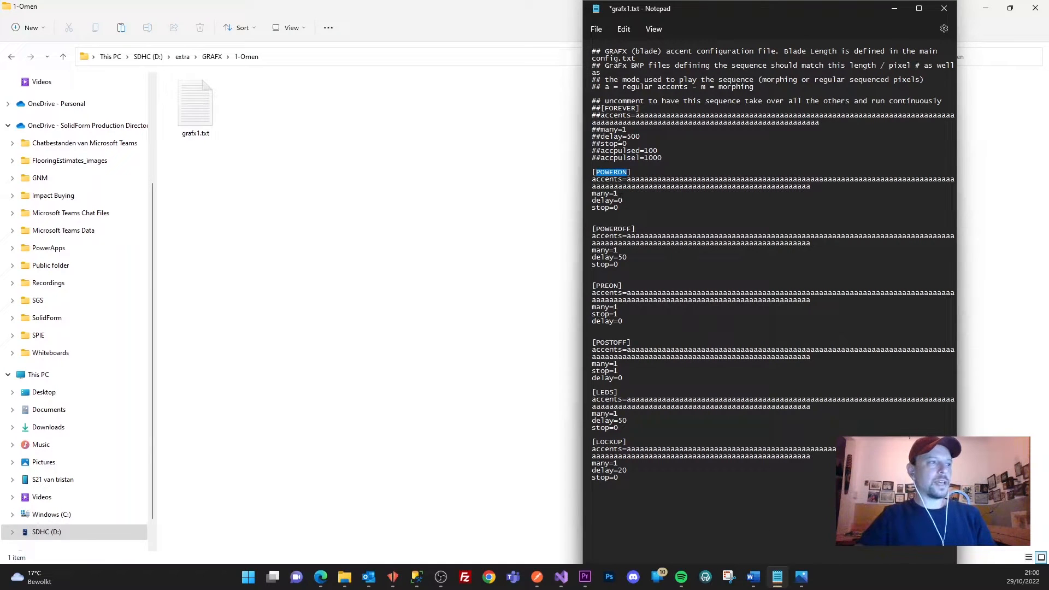
Step: Try a many value of 3 in the POWERON section and set it back to 1
{"action": "mouse_move", "coordinate": [618, 193]}
{"action": "left_mouse_down"}
{"action": "mouse_move", "coordinate": [593, 195]}
{"action": "mouse_move", "coordinate": [619, 194]}
{"action": "left_mouse_up"}
{"action": "left_click", "coordinate": [610, 195]}
{"action": "type", "text": "3"}
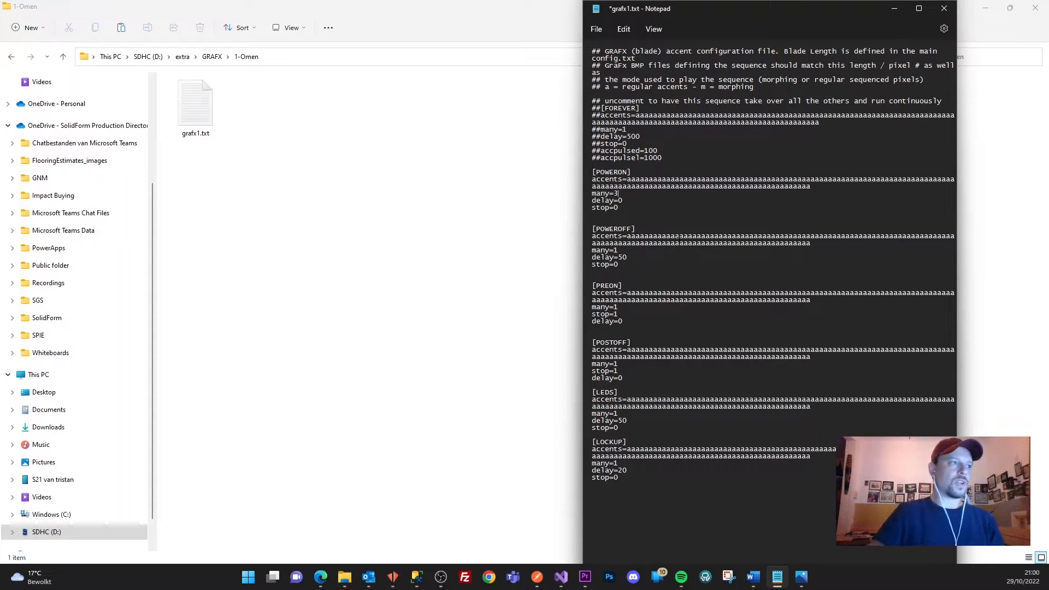
{"action": "key", "text": "BackSpace"}
{"action": "type", "text": "1"}
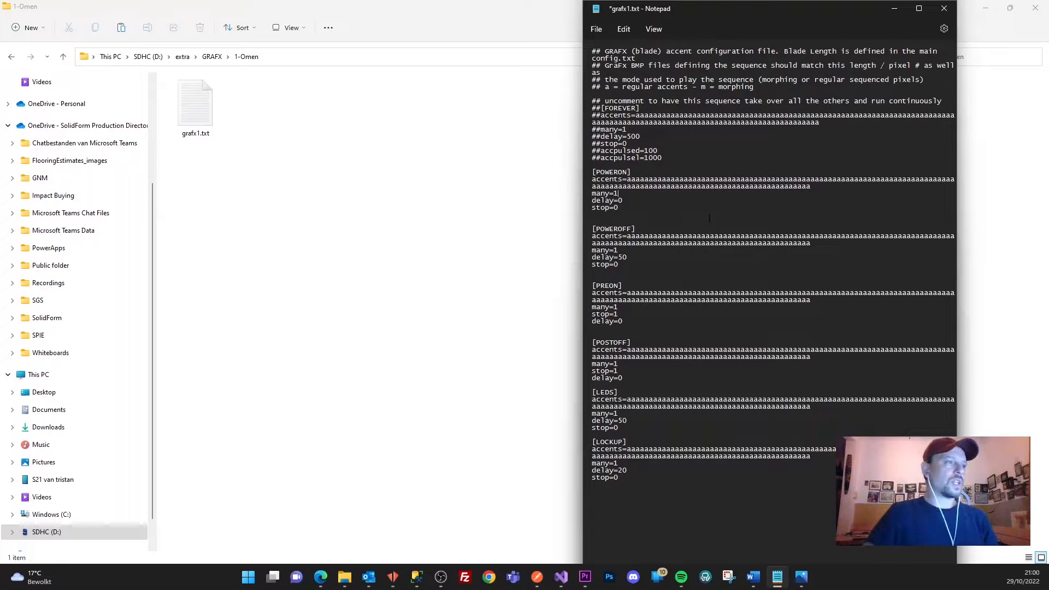
Step: Set stop to 1 in the POWERON and POWEROFF sections of grafx1.txt
{"action": "left_click_drag", "start_coordinate": [621, 212], "coordinate": [592, 208]}
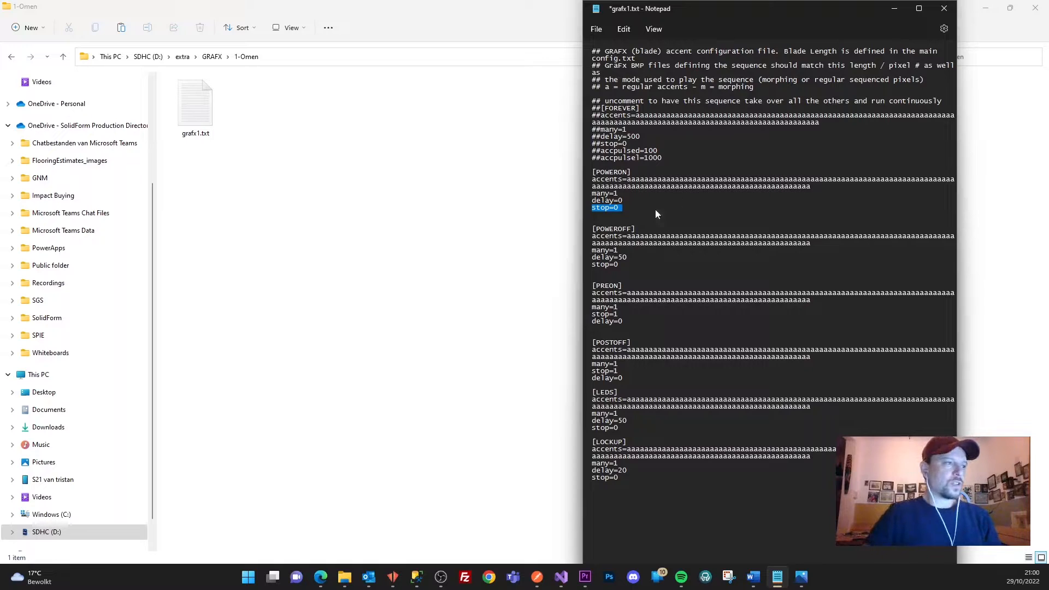
{"action": "left_click", "coordinate": [621, 208]}
{"action": "left_click_drag", "start_coordinate": [622, 209], "coordinate": [592, 208]}
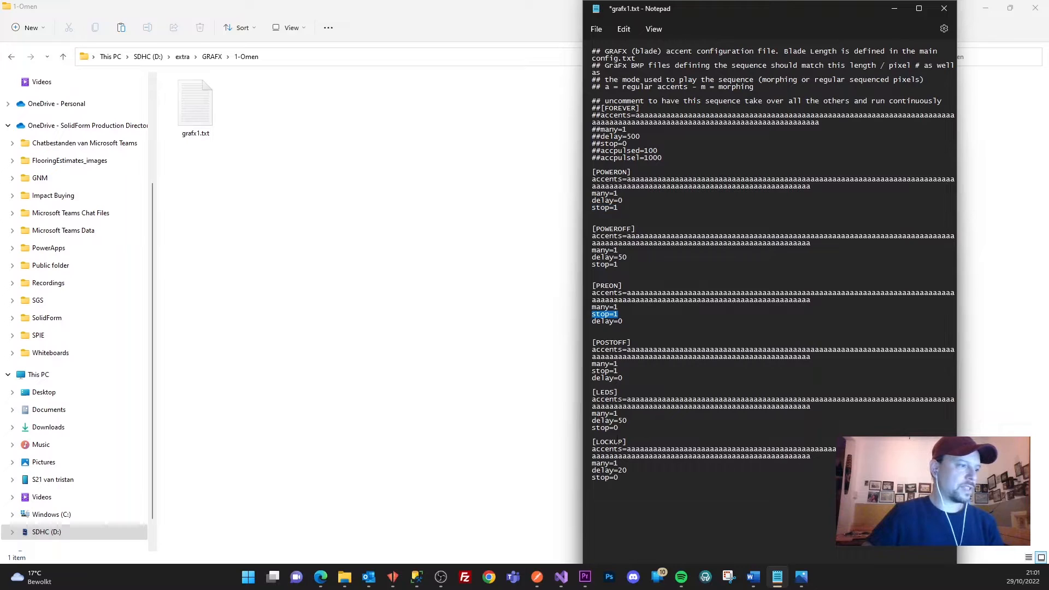
Step: Try a stop value of 1 in the LEDS section and restore it to 0
{"action": "left_click_drag", "start_coordinate": [620, 428], "coordinate": [614, 427]}
{"action": "type", "text": "1"}
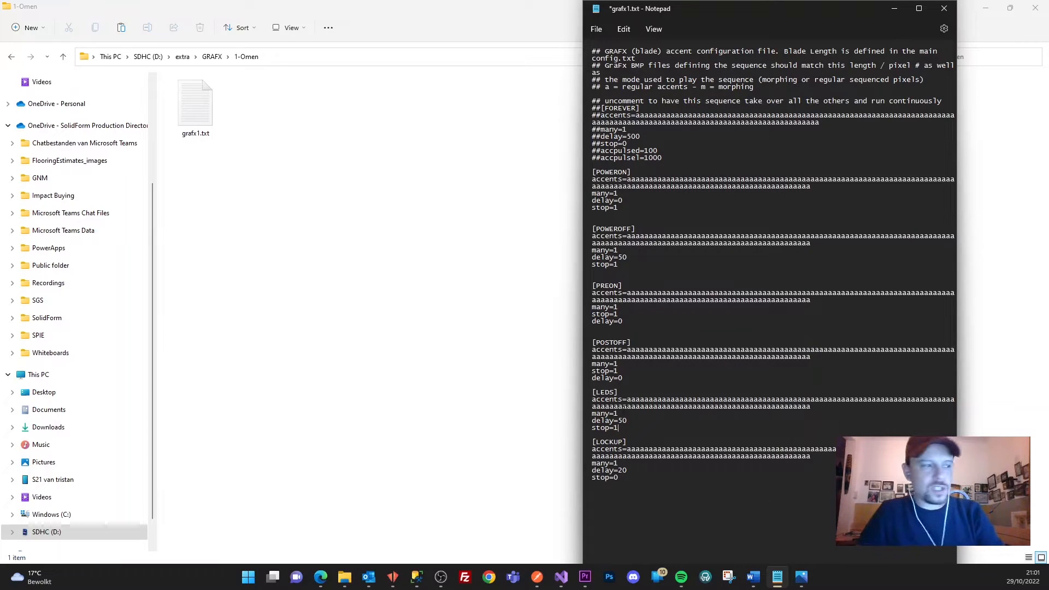
{"action": "double_click", "coordinate": [616, 428]}
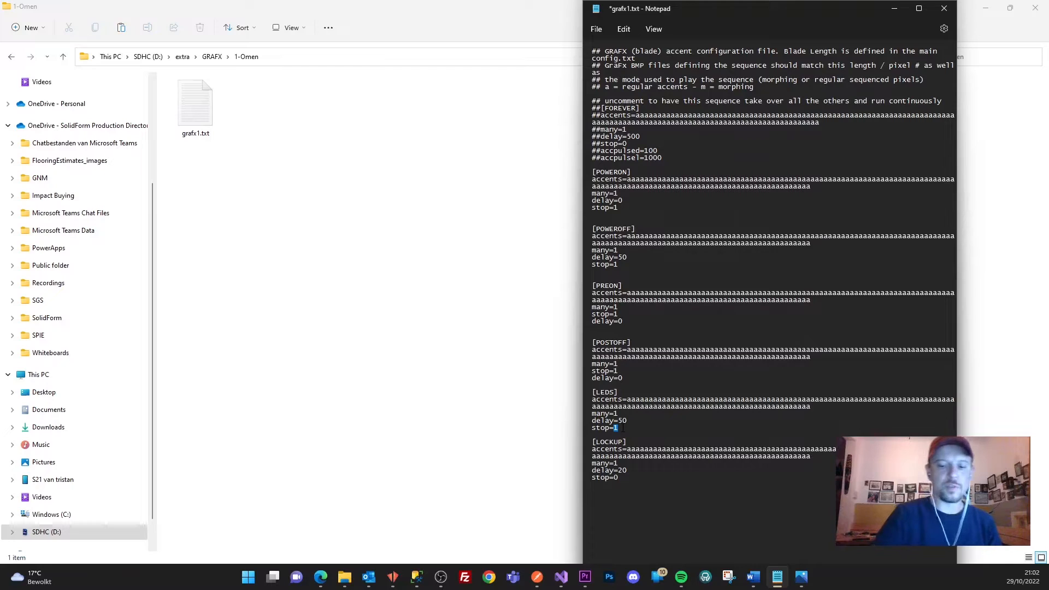
{"action": "type", "text": "0"}
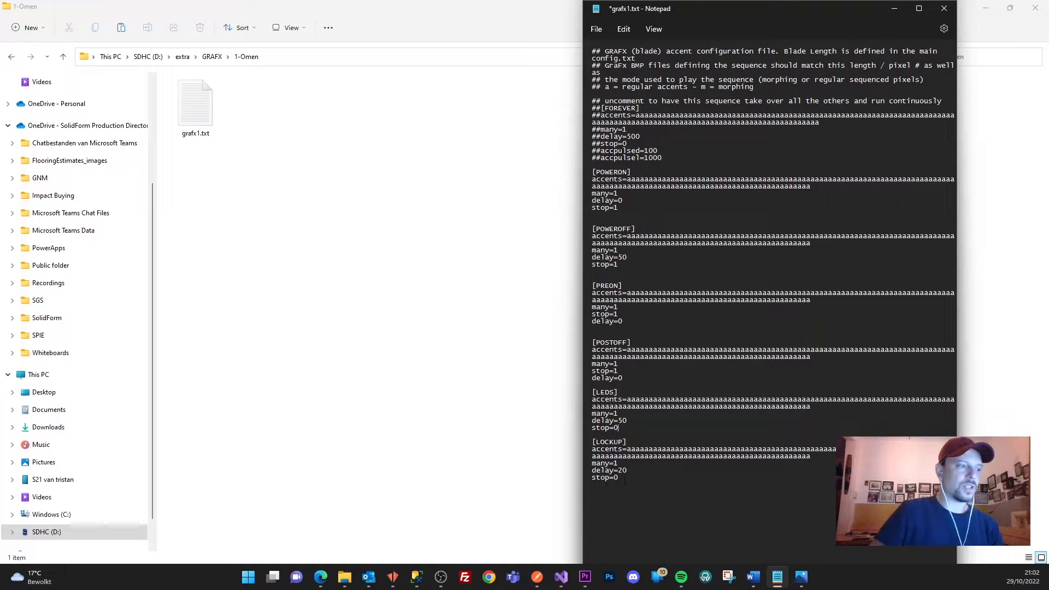
Step: Check the LOCKUP stop value and, in a wider text window, the full accents string of the POWERON section
{"action": "double_click", "coordinate": [623, 478]}
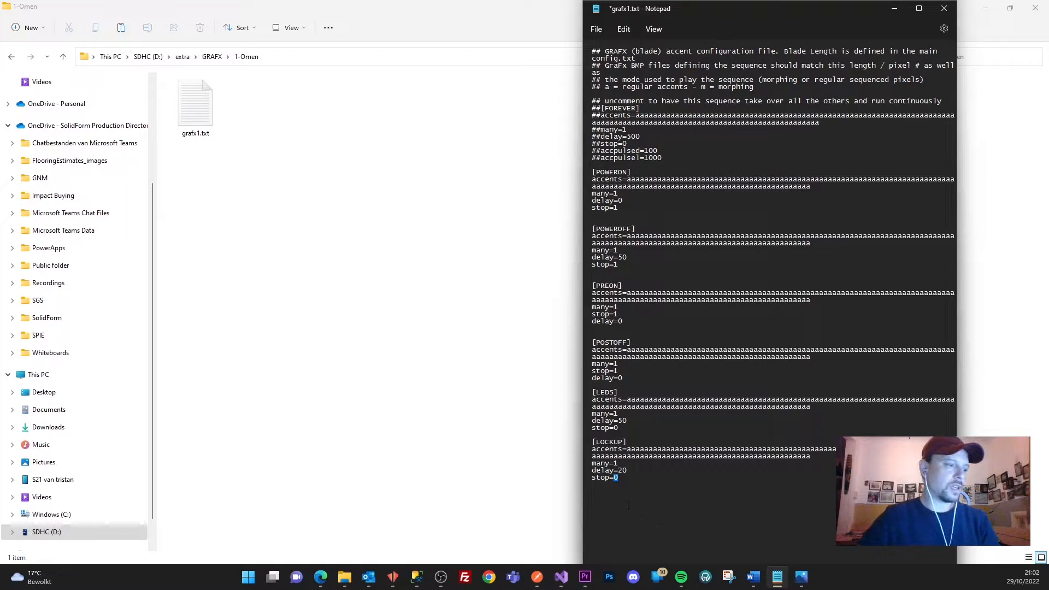
{"action": "left_click", "coordinate": [627, 474]}
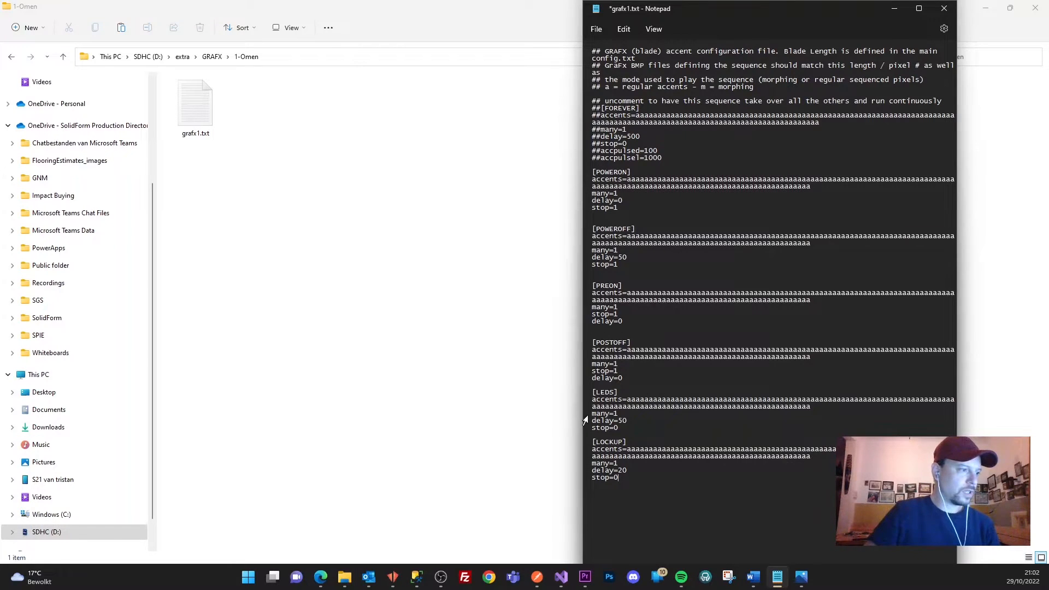
{"action": "left_click_drag", "start_coordinate": [580, 417], "coordinate": [472, 418]}
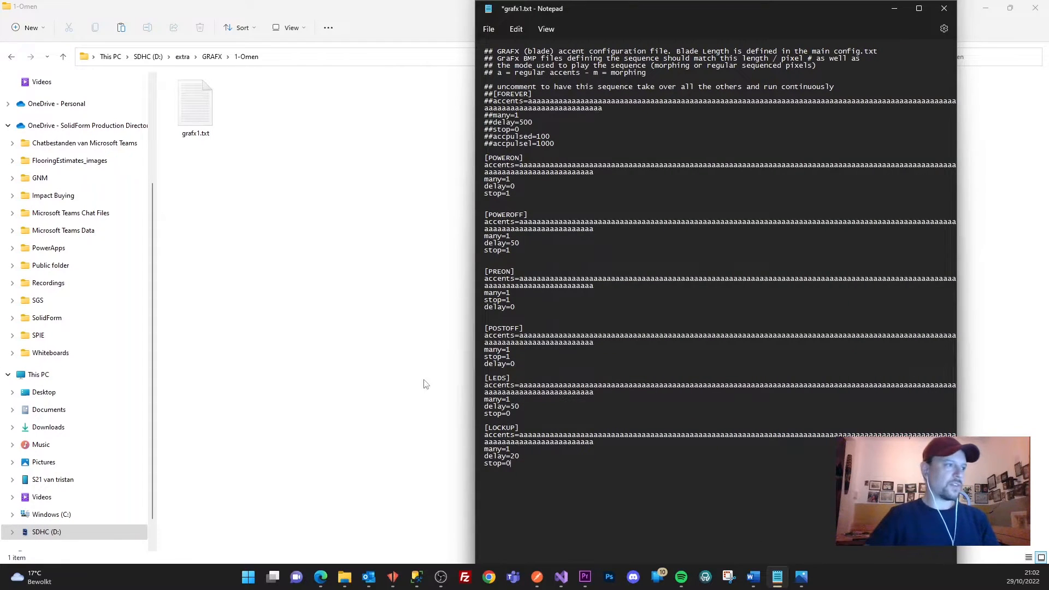
{"action": "left_click_drag", "start_coordinate": [519, 165], "coordinate": [612, 175]}
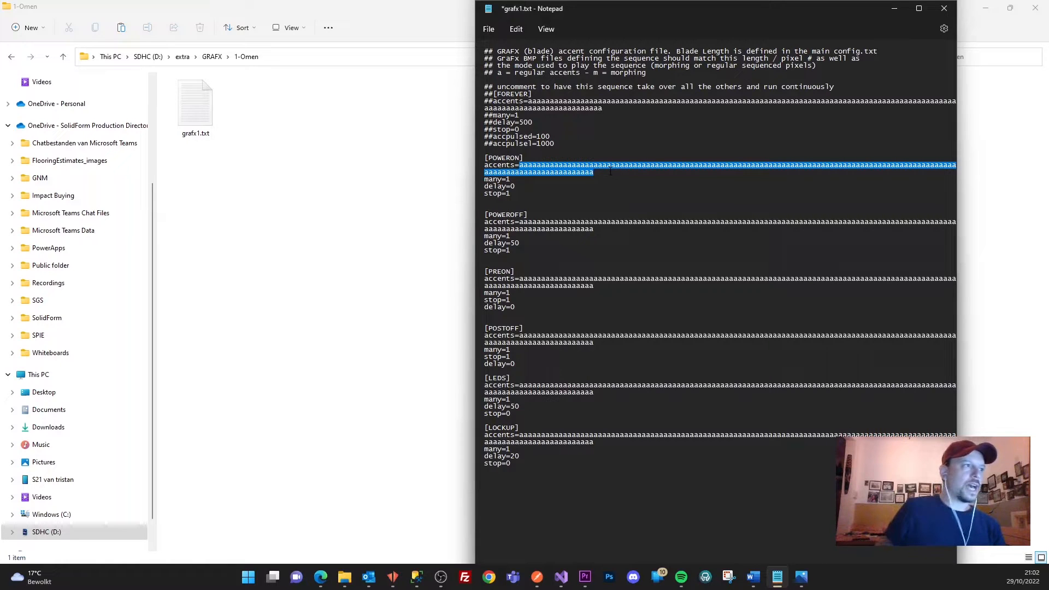
Step: Examine the POWERON accents string against the comment that defines the letter a as regular accents
{"action": "left_click", "coordinate": [519, 165]}
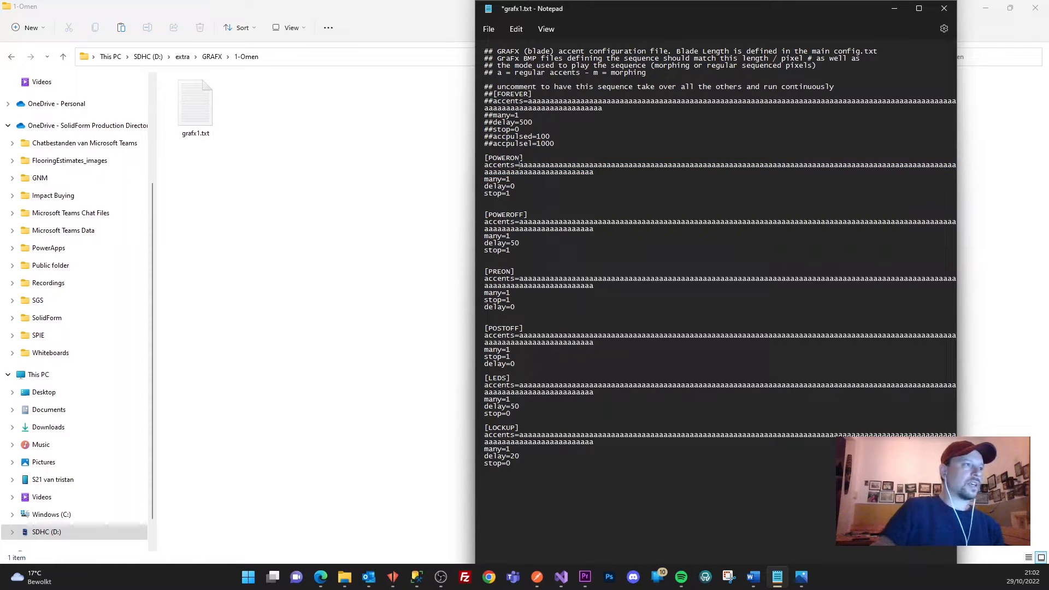
{"action": "key", "text": "shift+Right"}
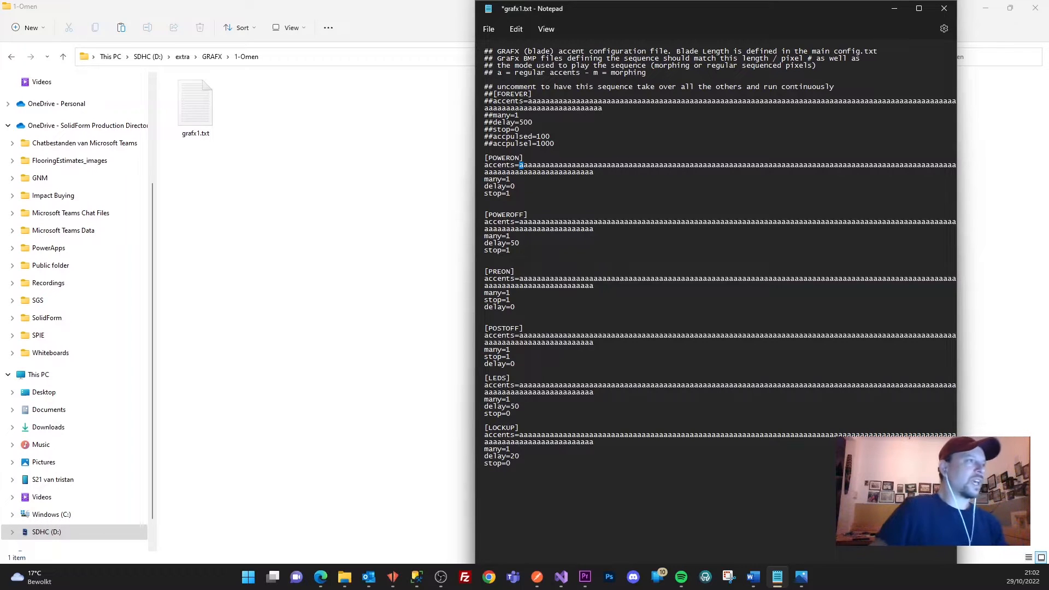
{"action": "left_click_drag", "start_coordinate": [497, 73], "coordinate": [580, 73]}
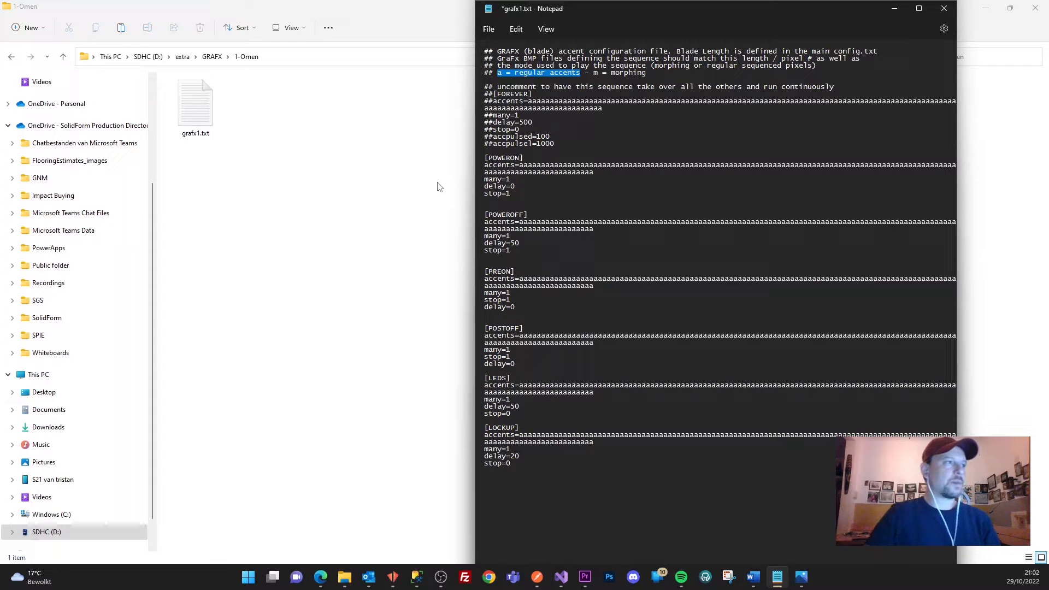
{"action": "left_click", "coordinate": [585, 147]}
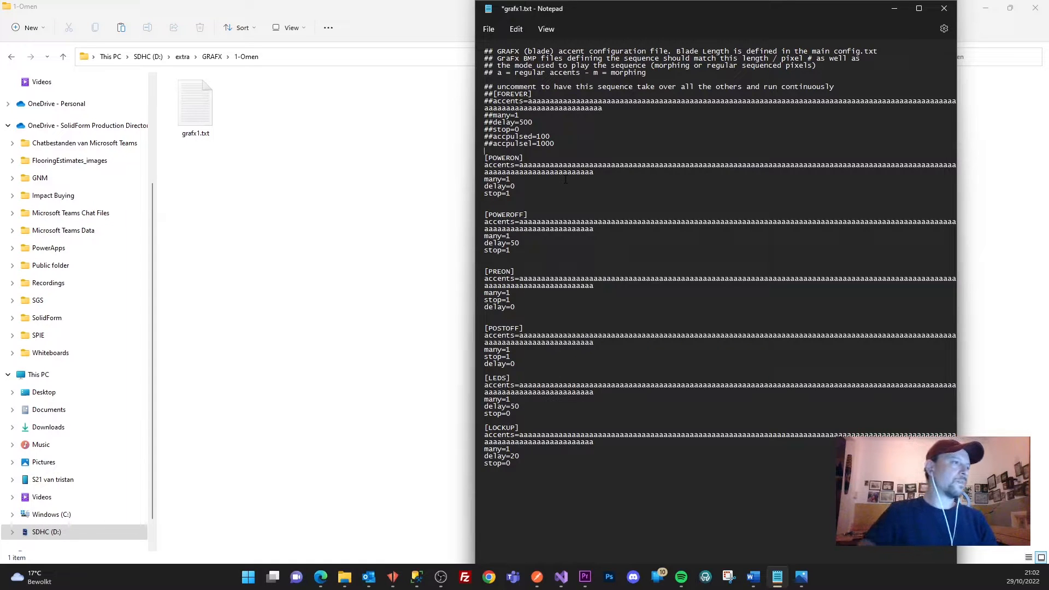
{"action": "left_click_drag", "start_coordinate": [519, 165], "coordinate": [620, 170]}
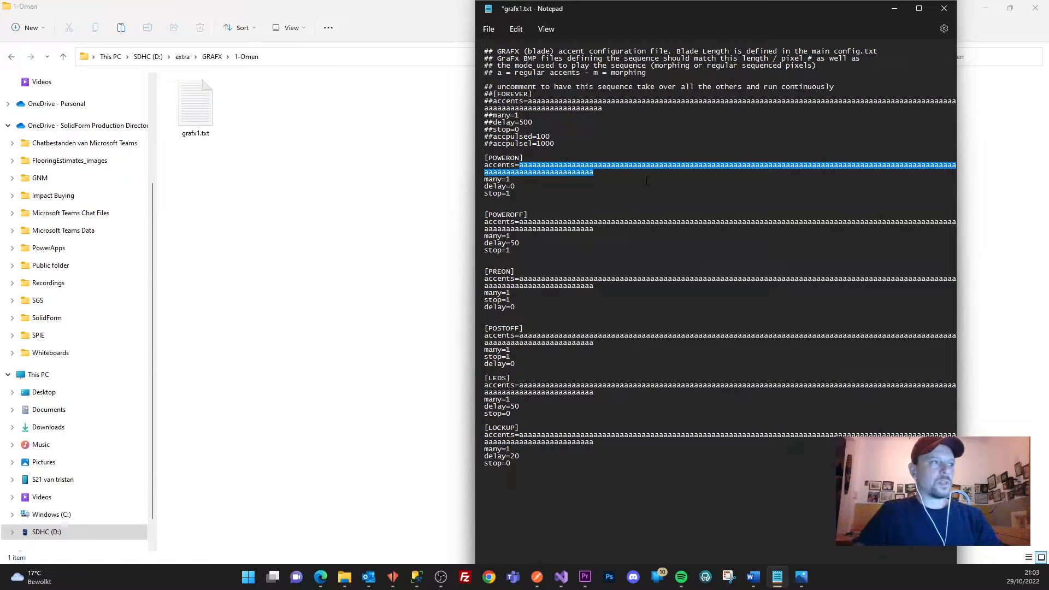
{"action": "left_click", "coordinate": [603, 201]}
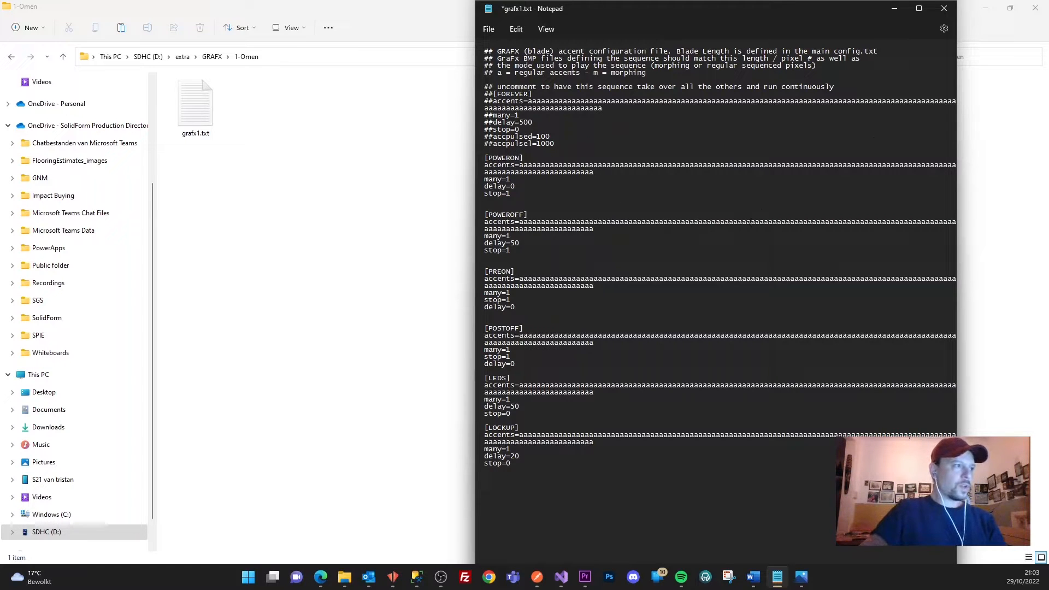
Step: Widen the text window, check the POWERON settings and set delay to 0 in the POWEROFF section
{"action": "left_click_drag", "start_coordinate": [474, 302], "coordinate": [300, 276]}
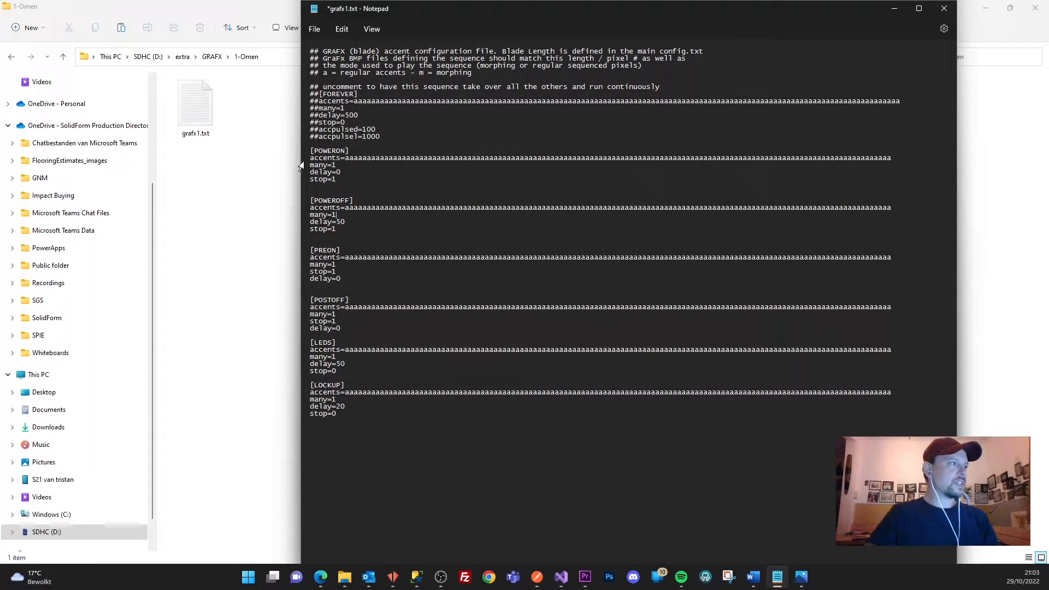
{"action": "triple_click", "coordinate": [334, 166]}
{"action": "triple_click", "coordinate": [334, 180]}
{"action": "left_click", "coordinate": [361, 186]}
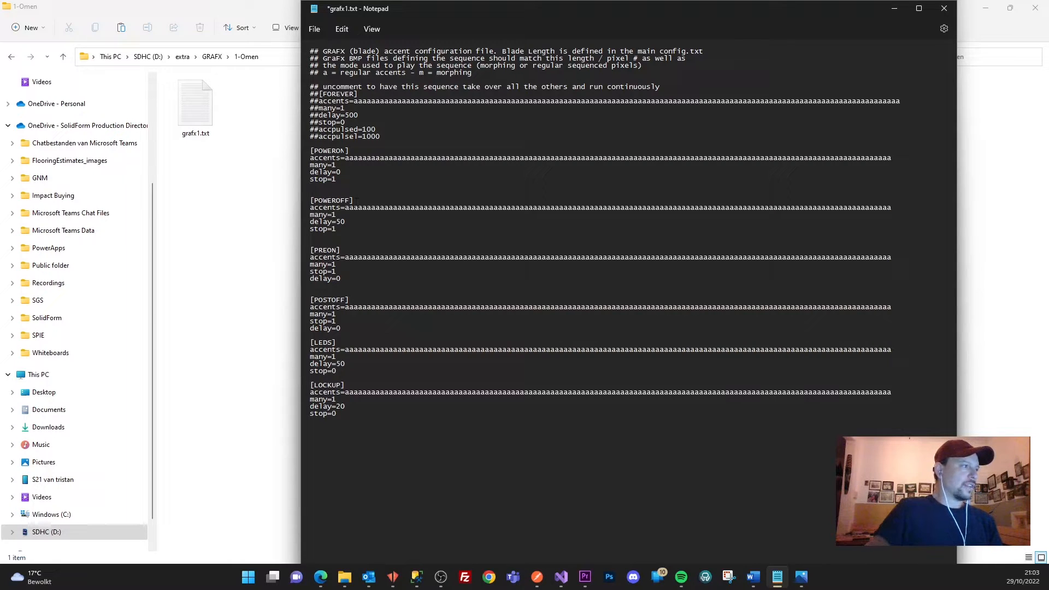
{"action": "double_click", "coordinate": [331, 201]}
{"action": "double_click", "coordinate": [341, 222]}
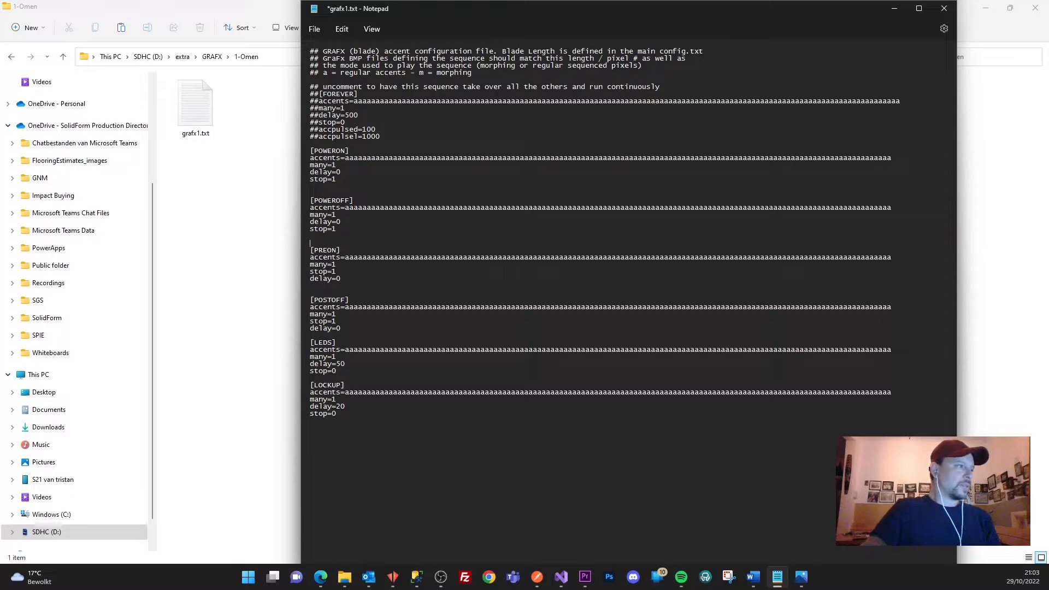
Step: Set delay to 25 in the PREON section of grafx1.txt
{"action": "double_click", "coordinate": [349, 278]}
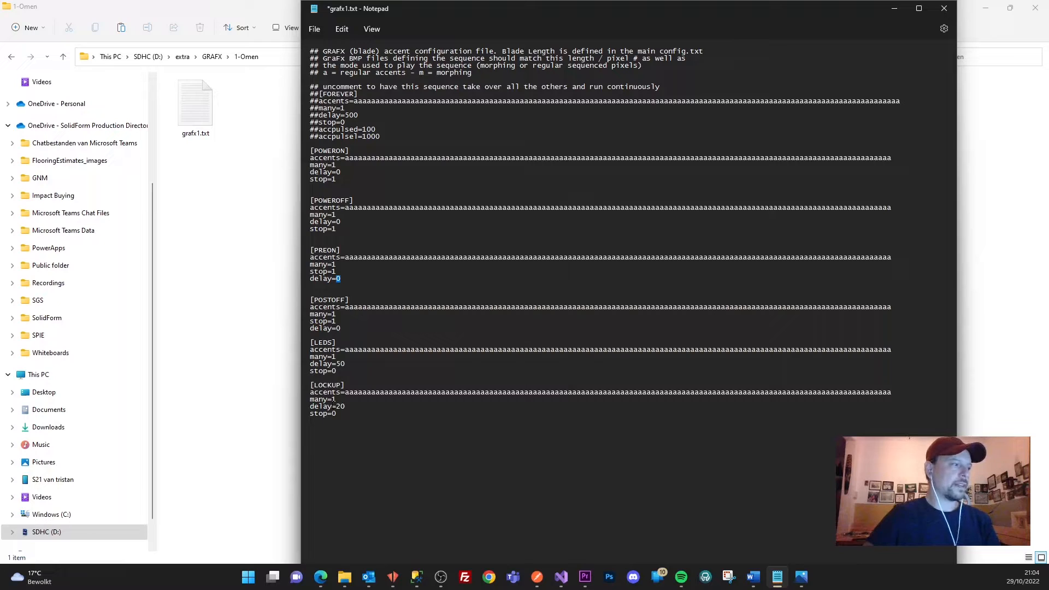
{"action": "type", "text": "0"}
{"action": "key", "text": "shift+Left"}
{"action": "type", "text": "2"}
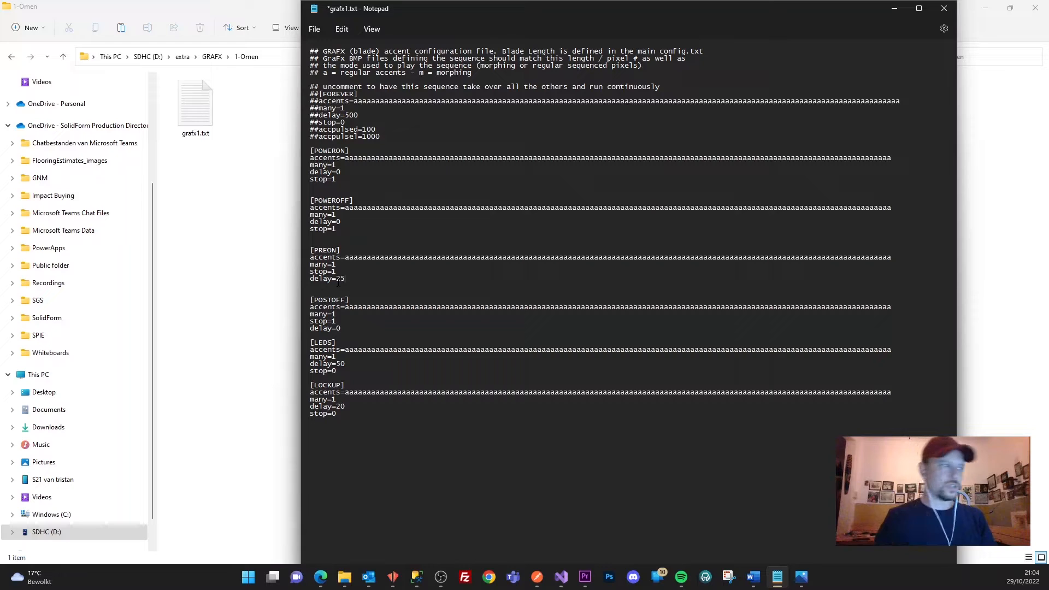
{"action": "mouse_move", "coordinate": [351, 280]}
{"action": "left_mouse_down"}
{"action": "mouse_move", "coordinate": [309, 274]}
{"action": "mouse_move", "coordinate": [347, 280]}
{"action": "left_mouse_up"}
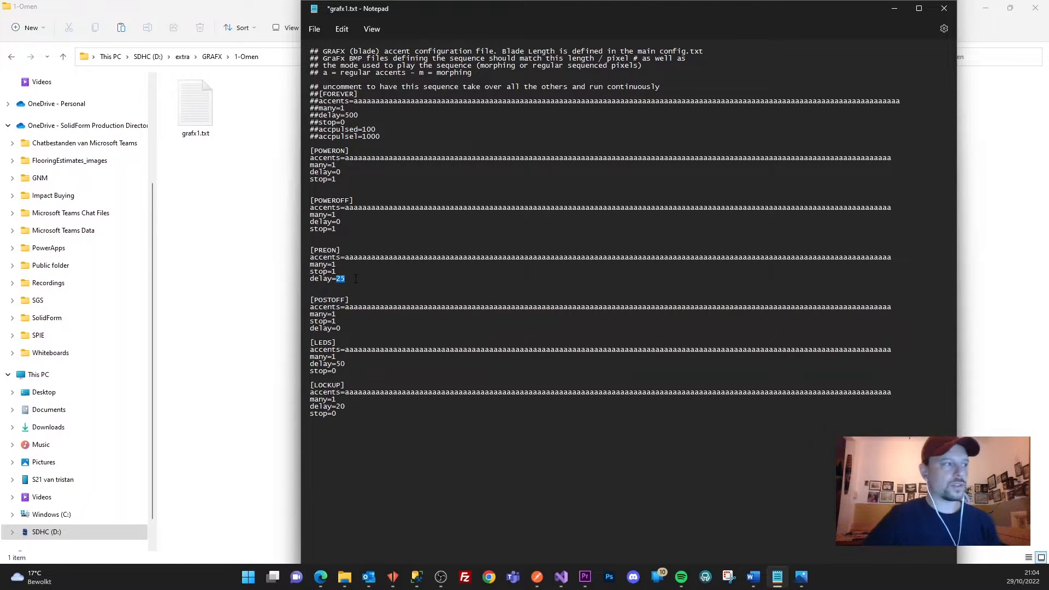
{"action": "left_click", "coordinate": [340, 278]}
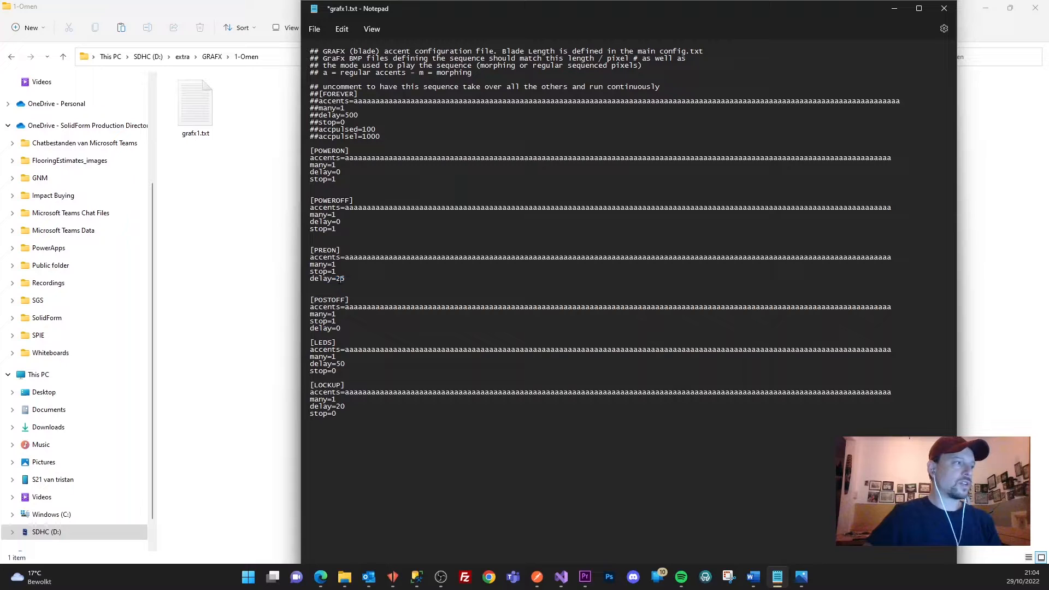
Step: Try a delay of 250 in the PREON section and restore it to 25
{"action": "double_click", "coordinate": [340, 278]}
{"action": "key", "text": "End"}
{"action": "type", "text": "0"}
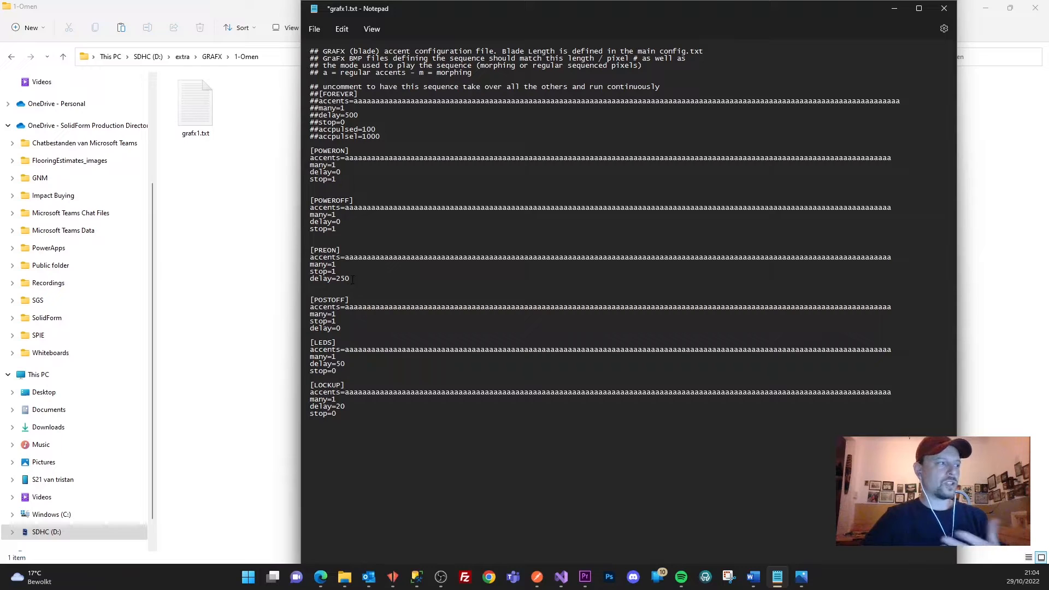
{"action": "left_click_drag", "start_coordinate": [338, 279], "coordinate": [350, 279]}
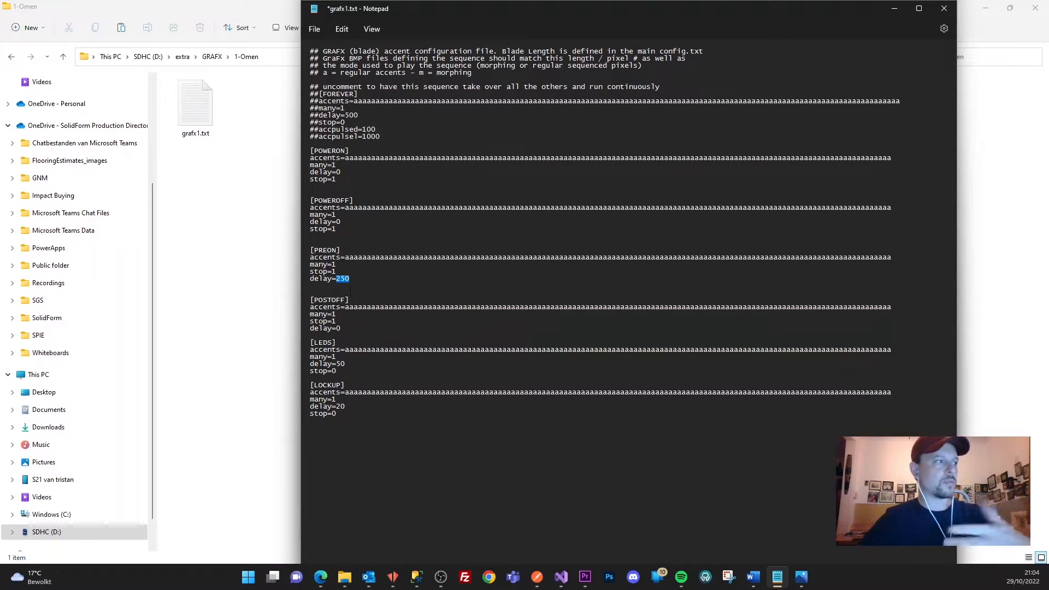
{"action": "left_click", "coordinate": [350, 281]}
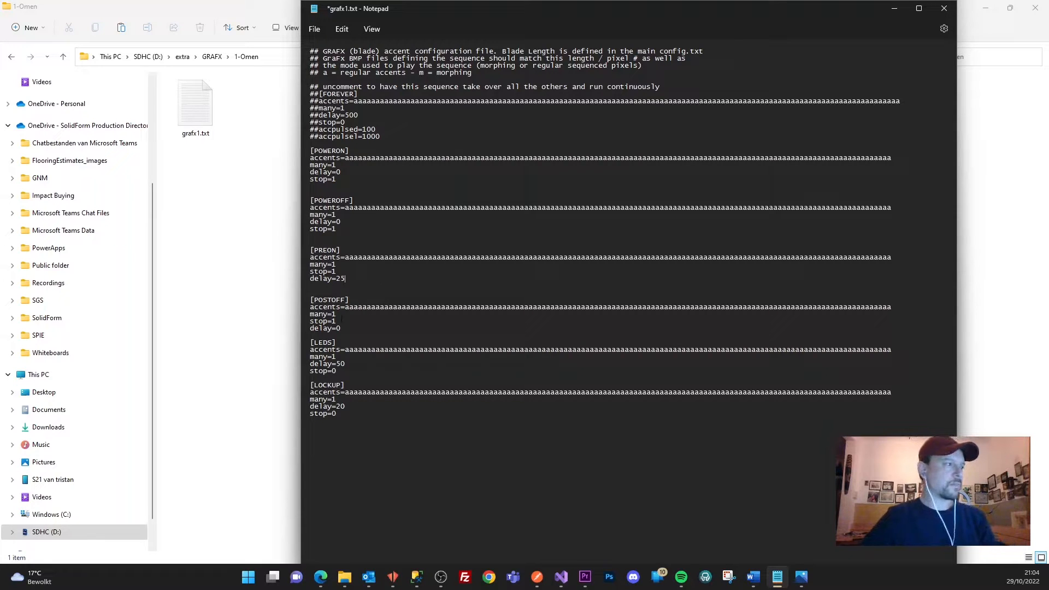
{"action": "key", "text": "shift+Home"}
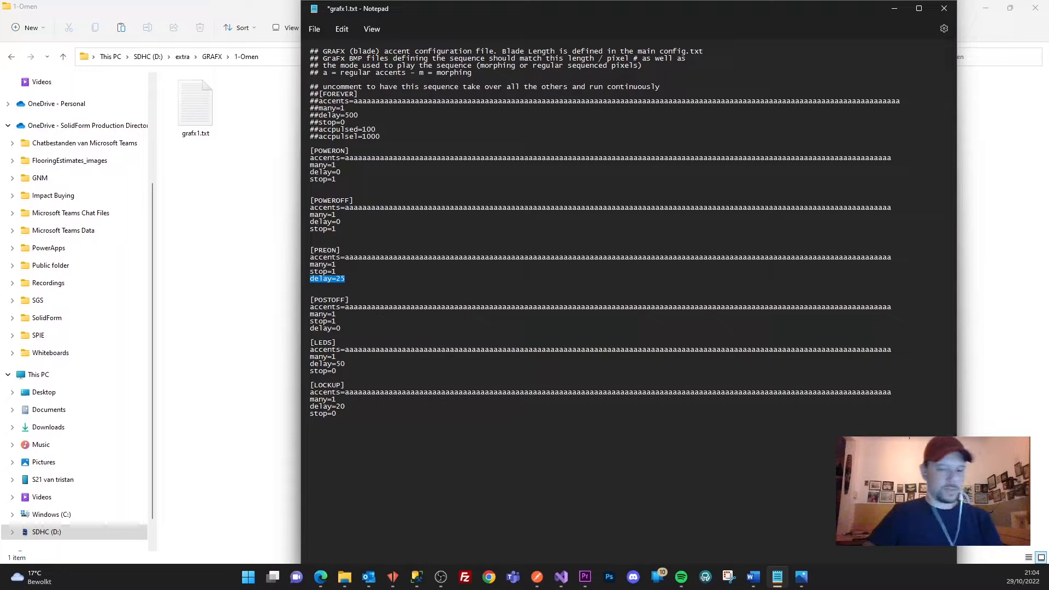
Step: Set delay to 25 in the POSTOFF, LEDS and LOCKUP sections and save grafx1.txt
{"action": "left_click", "coordinate": [352, 326]}
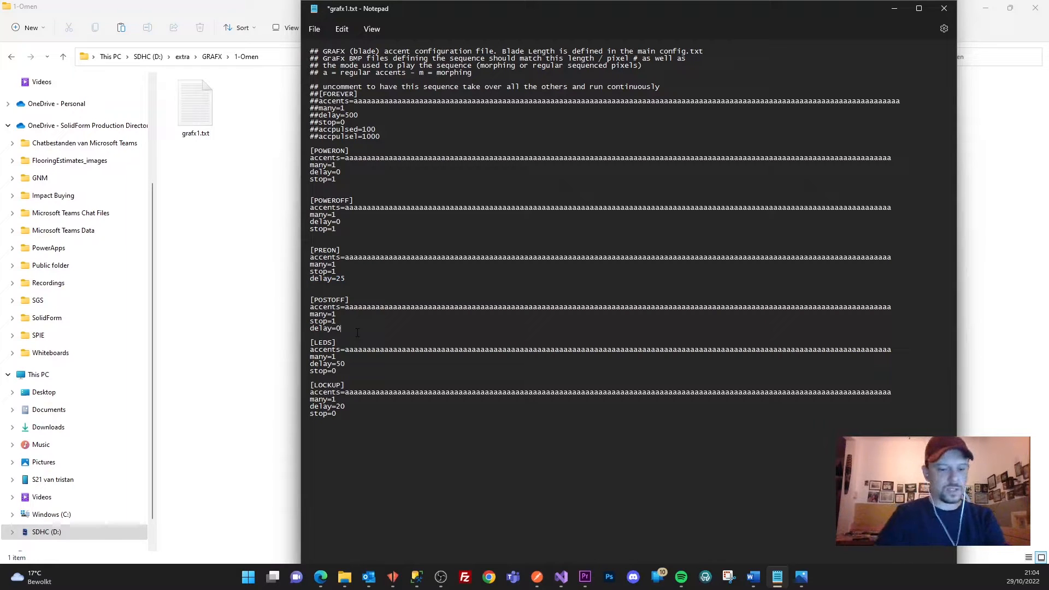
{"action": "key", "text": "BackSpace"}
{"action": "type", "text": "25"}
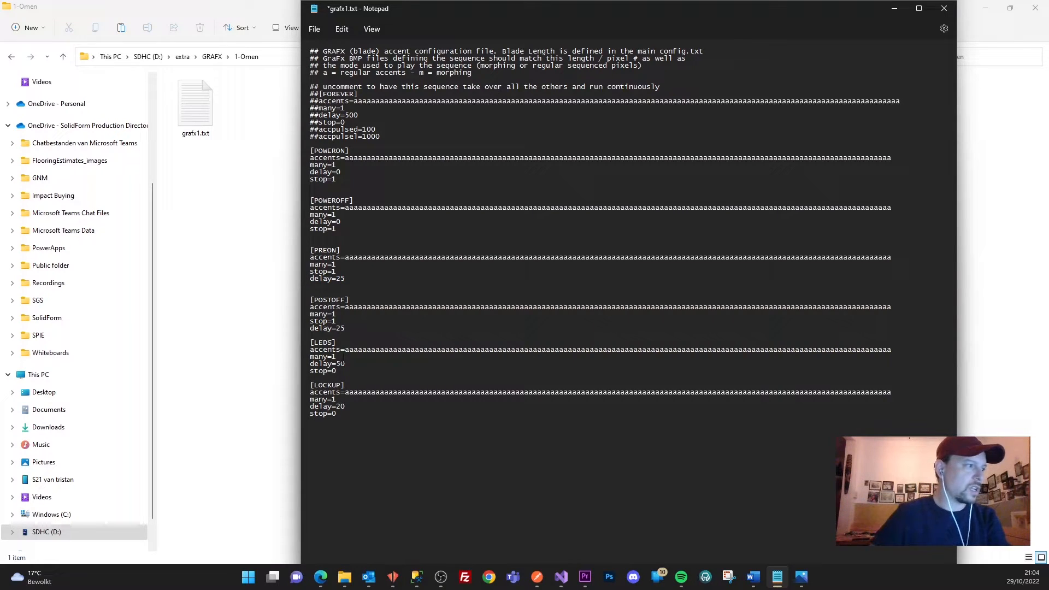
{"action": "double_click", "coordinate": [341, 364]}
{"action": "type", "text": "25"}
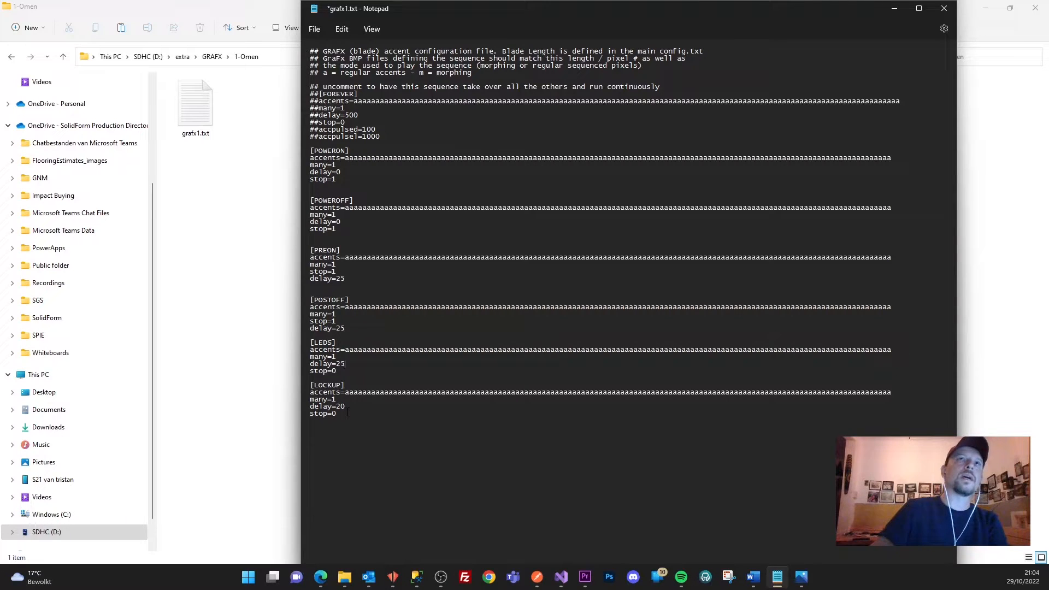
{"action": "double_click", "coordinate": [340, 407]}
{"action": "type", "text": "25"}
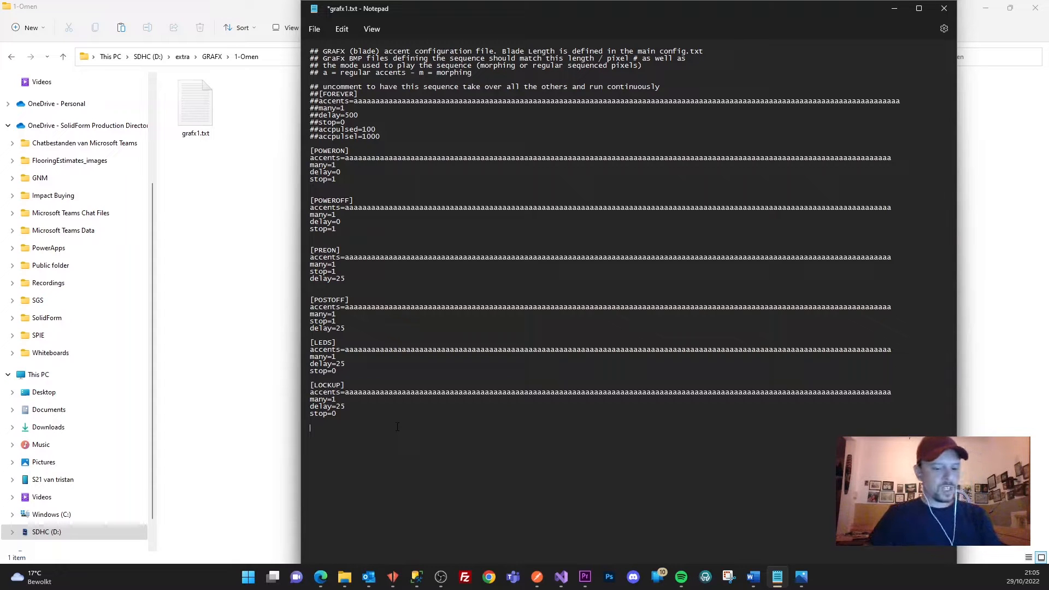
{"action": "key", "text": "ctrl+s"}
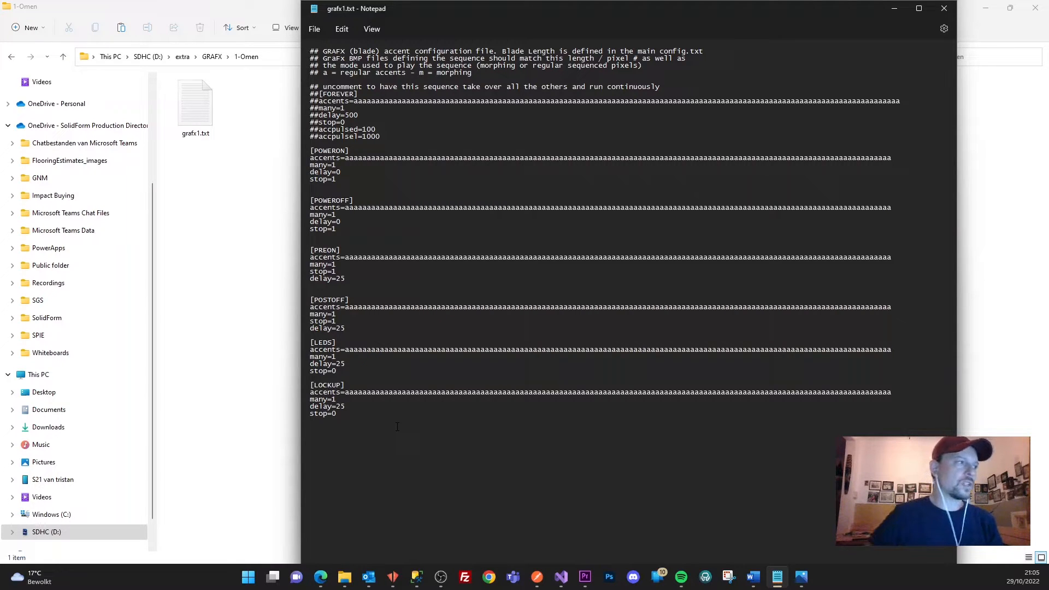
Step: Review the POSTOFF section of the saved grafx1.txt and close the file
{"action": "left_click_drag", "start_coordinate": [345, 328], "coordinate": [309, 300]}
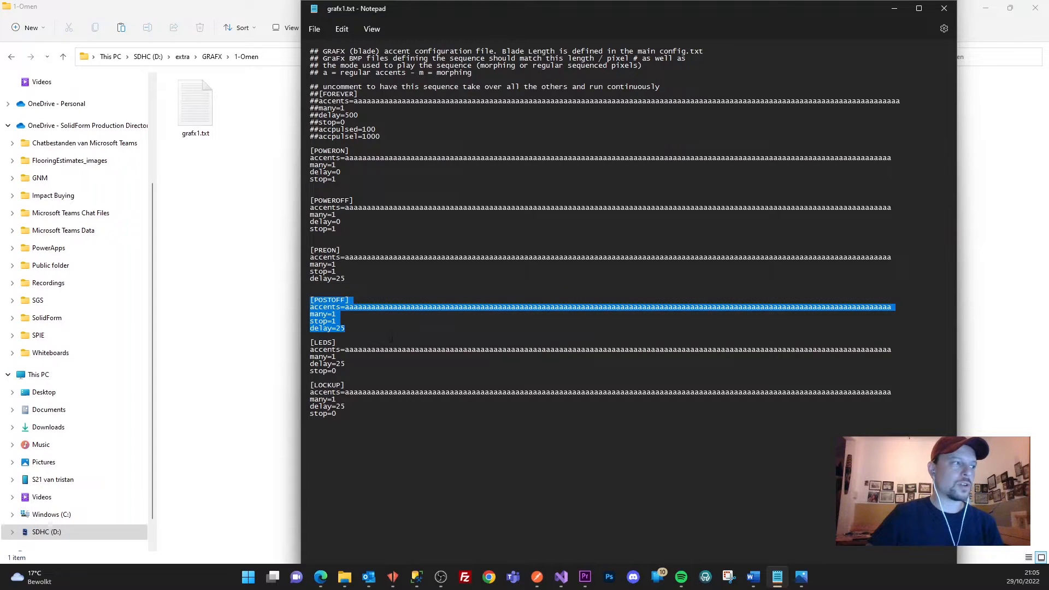
{"action": "left_click", "coordinate": [443, 347]}
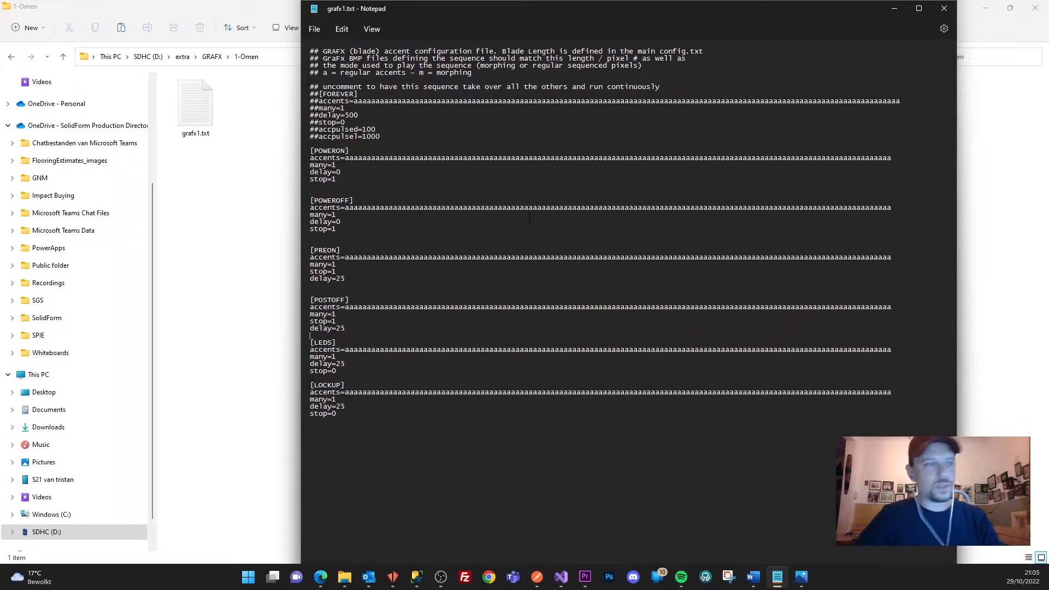
{"action": "left_click_drag", "start_coordinate": [436, 442], "coordinate": [246, 55]}
{"action": "left_click", "coordinate": [483, 127]}
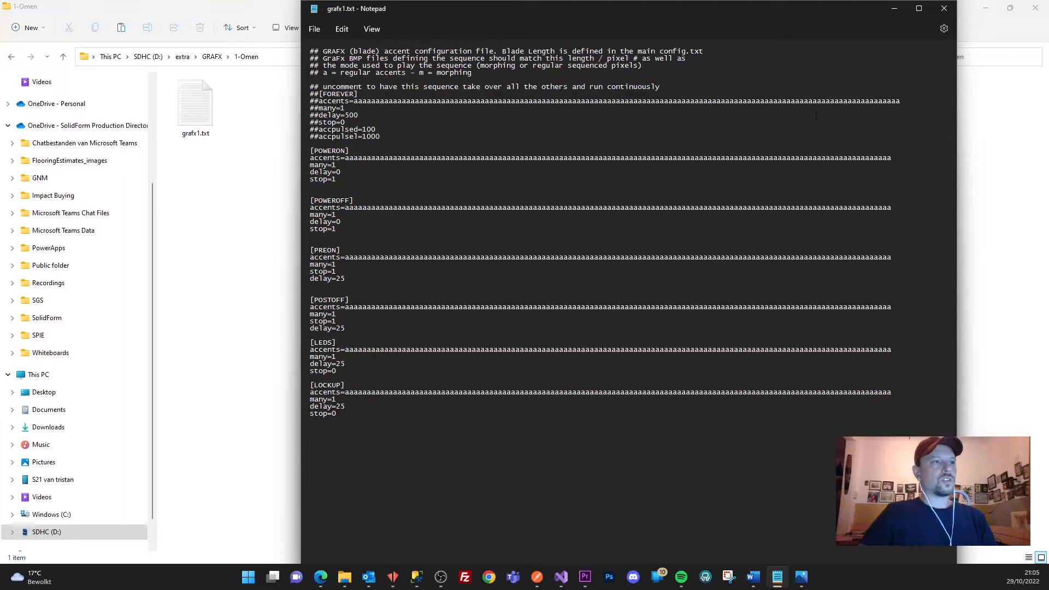
{"action": "left_click", "coordinate": [628, 172]}
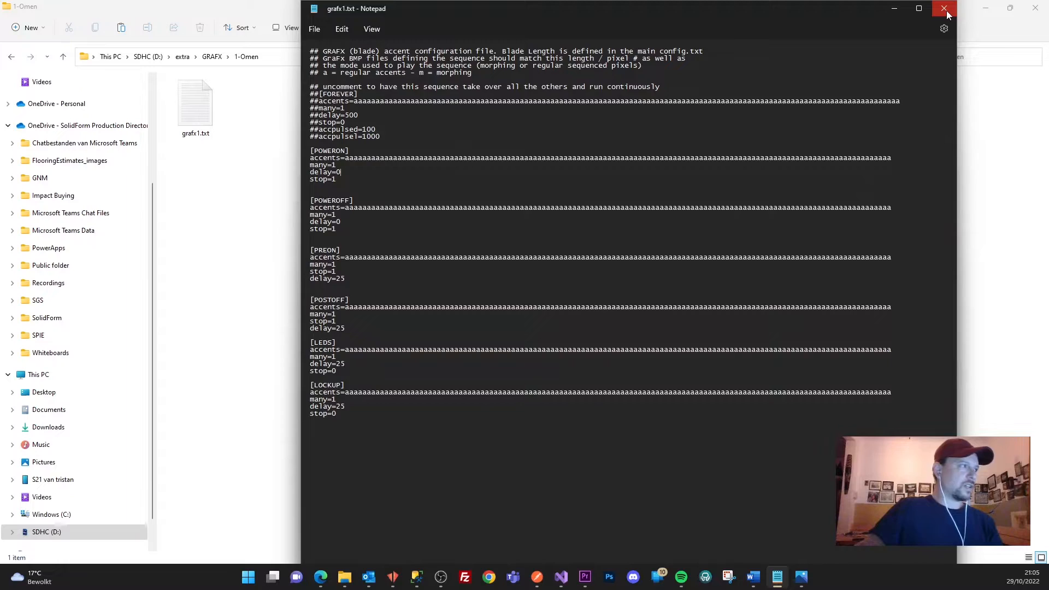
{"action": "left_click", "coordinate": [943, 8]}
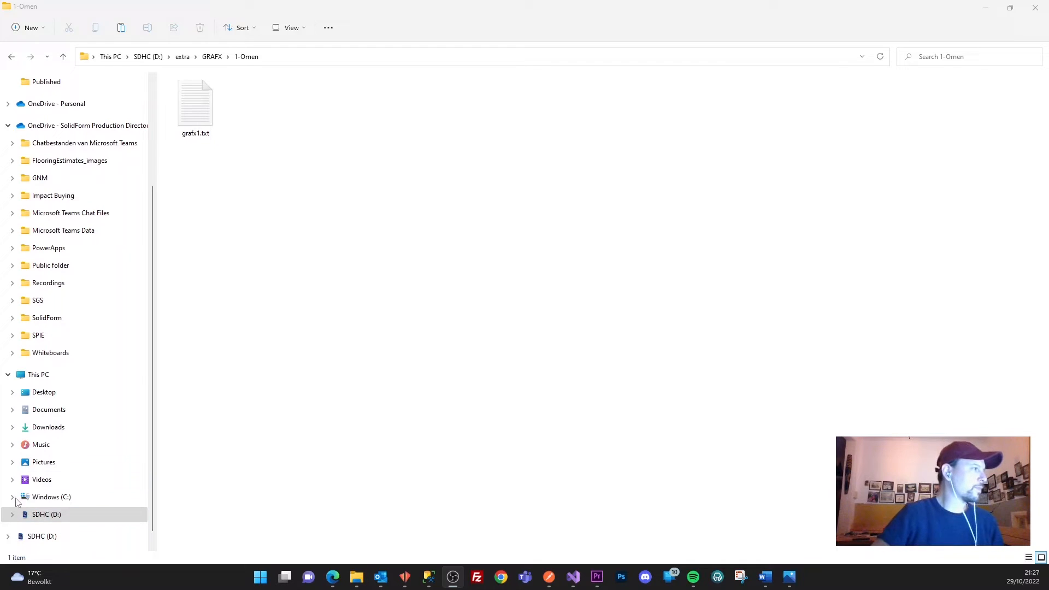
Step: Look through the 2-Omen folder at the root of the SD card for its preon and poweron sound files
{"action": "left_click", "coordinate": [153, 58]}
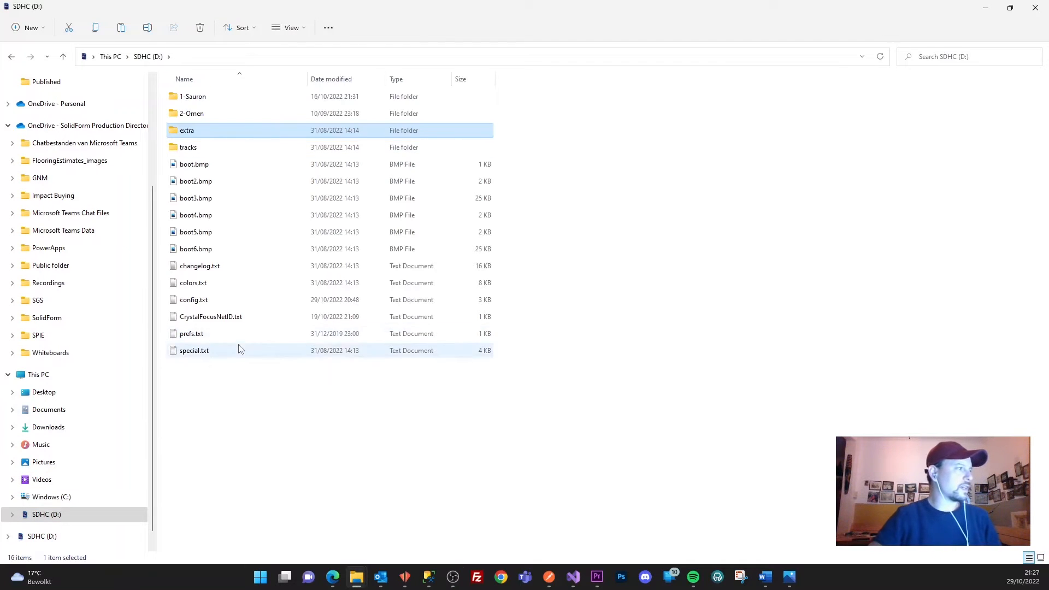
{"action": "double_click", "coordinate": [198, 116]}
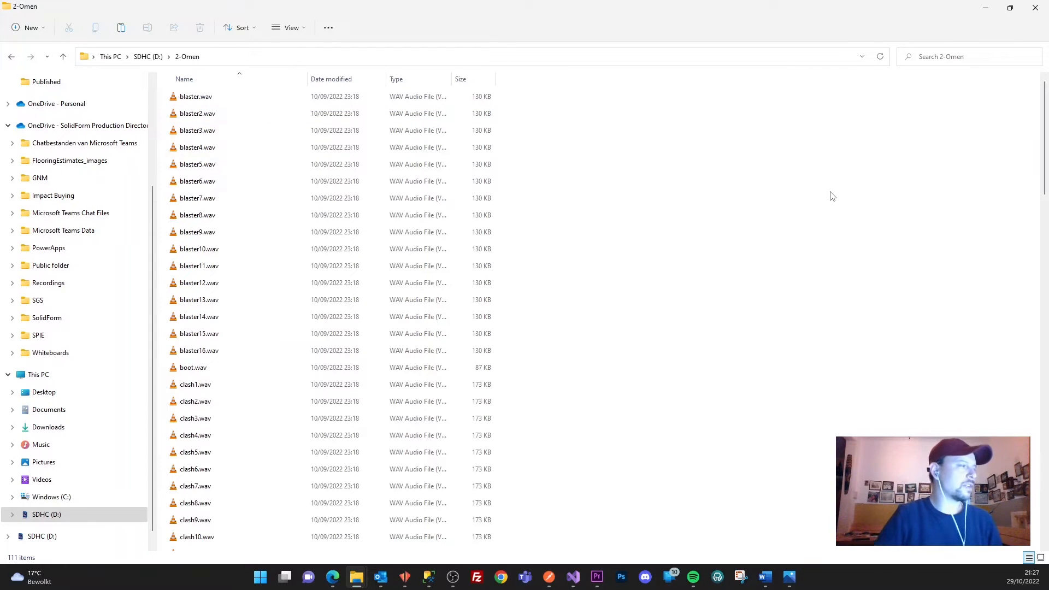
{"action": "scroll", "coordinate": [803, 297], "scroll_direction": "down", "scroll_amount": 10}
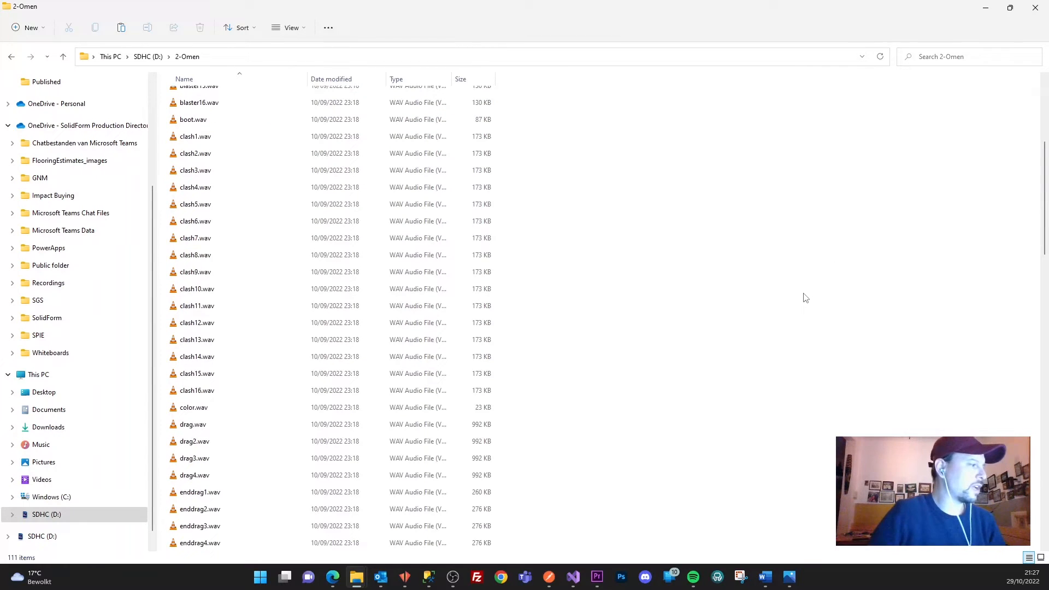
{"action": "scroll", "coordinate": [806, 297], "scroll_direction": "down", "scroll_amount": 5}
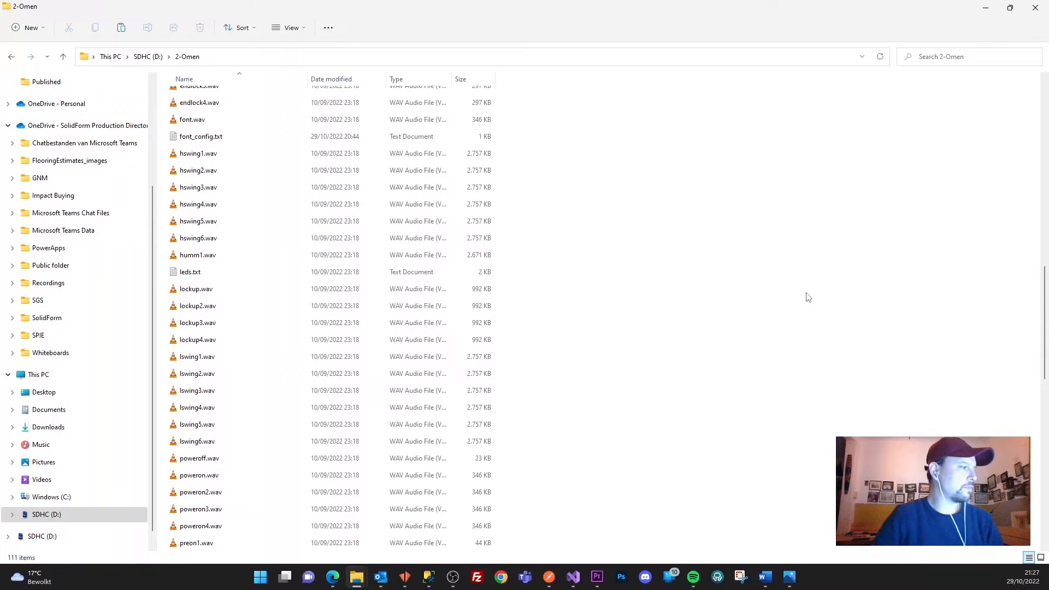
{"action": "scroll", "coordinate": [789, 305], "scroll_direction": "down", "scroll_amount": 3}
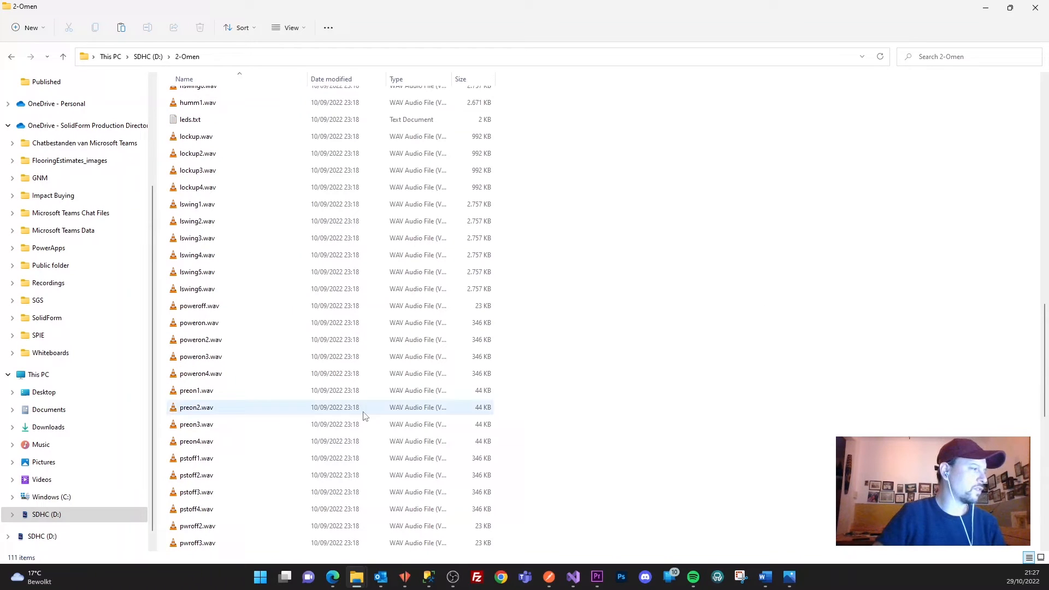
{"action": "left_click", "coordinate": [181, 391]}
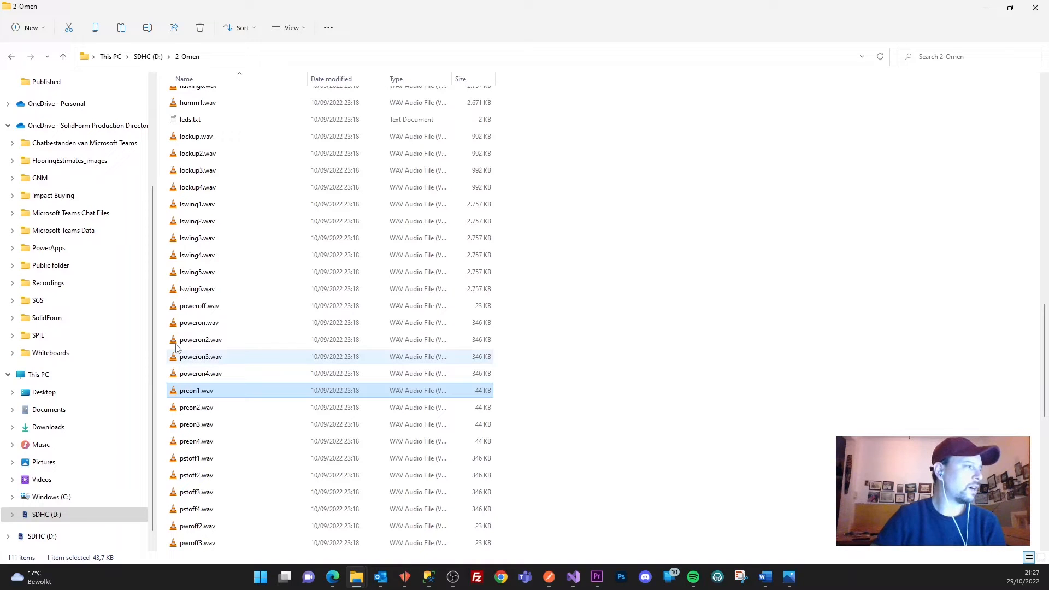
{"action": "left_click", "coordinate": [191, 324]}
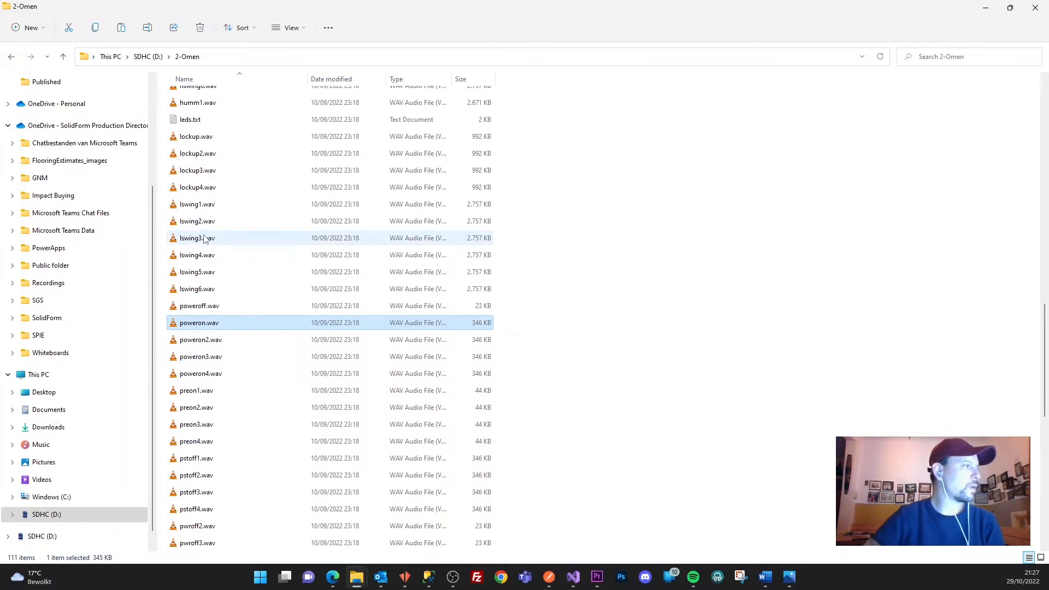
{"action": "scroll", "coordinate": [200, 163], "scroll_direction": "up", "scroll_amount": 5}
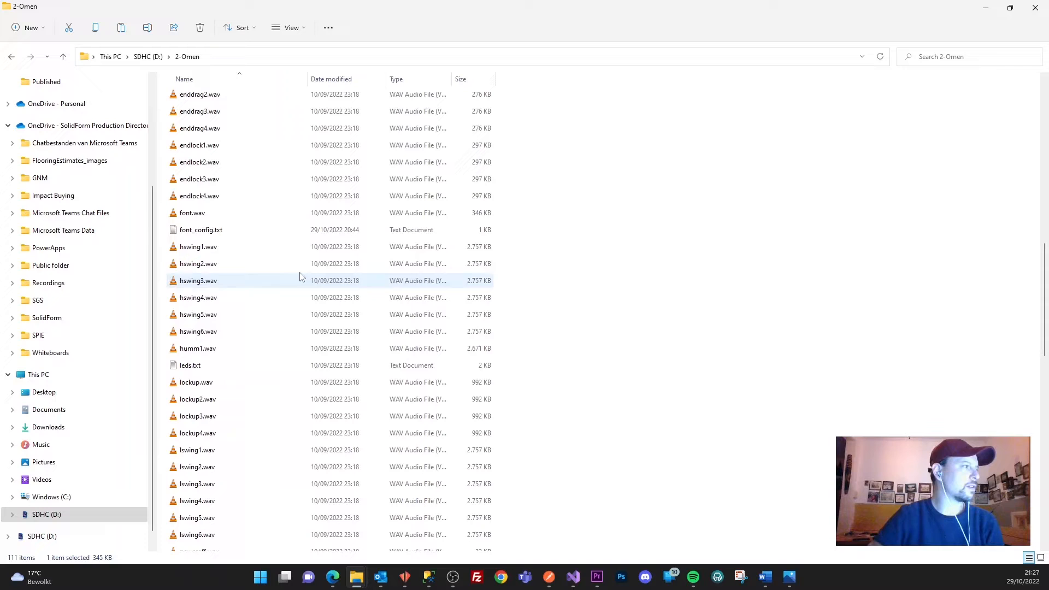
Step: Look through the 2-Omen folder for its humm, poweroff and preon sound files
{"action": "left_click", "coordinate": [199, 350]}
{"action": "scroll", "coordinate": [256, 385], "scroll_direction": "down", "scroll_amount": 10}
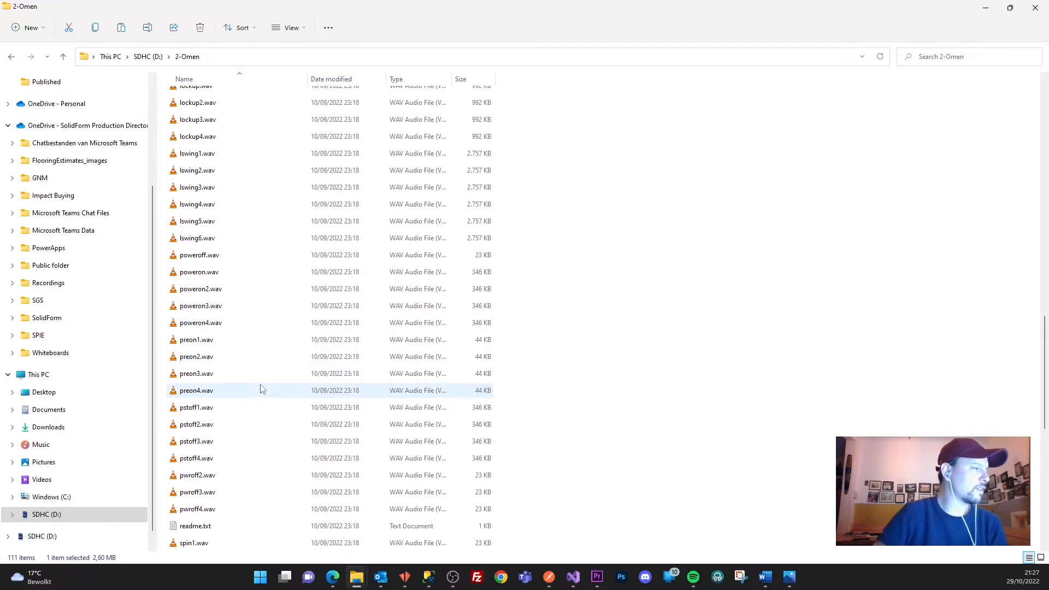
{"action": "scroll", "coordinate": [184, 292], "scroll_direction": "up", "scroll_amount": 3}
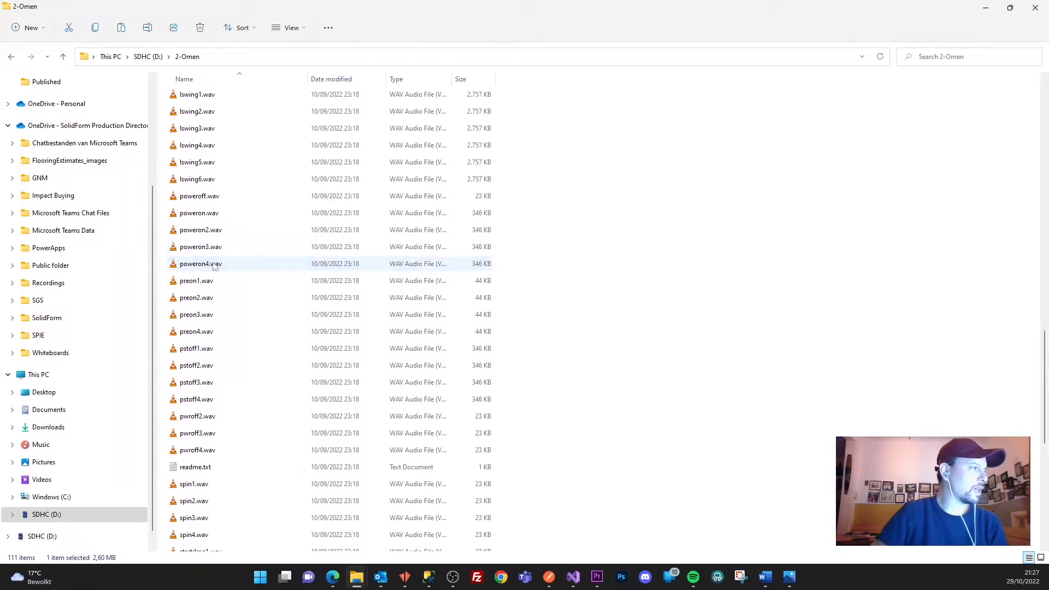
{"action": "left_click", "coordinate": [201, 202]}
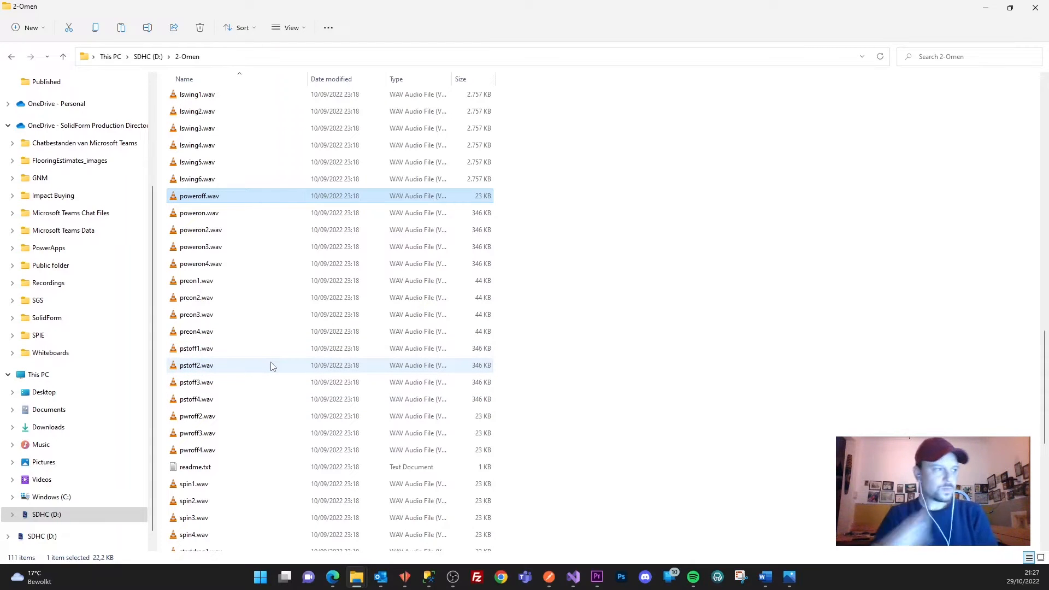
{"action": "scroll", "coordinate": [335, 352], "scroll_direction": "up", "scroll_amount": 3}
{"action": "scroll", "coordinate": [335, 353], "scroll_direction": "up", "scroll_amount": 15}
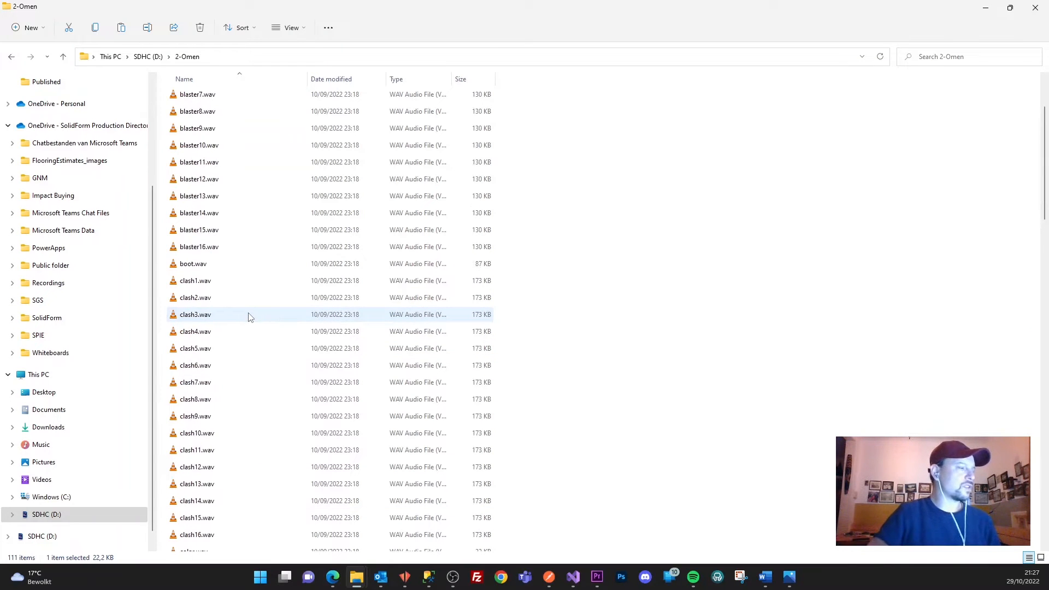
{"action": "scroll", "coordinate": [249, 316], "scroll_direction": "up", "scroll_amount": 2}
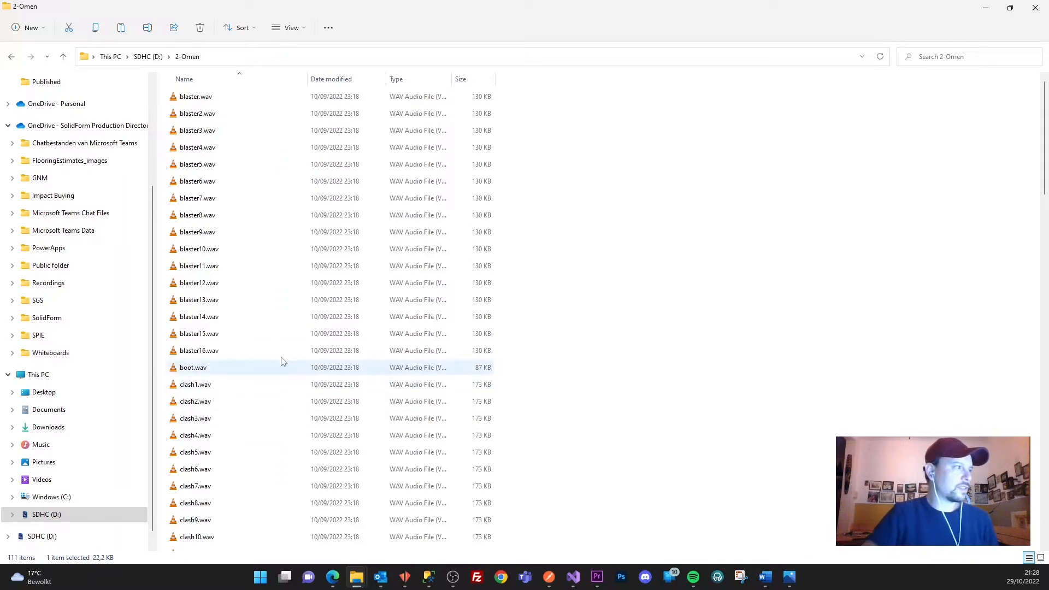
{"action": "scroll", "coordinate": [254, 328], "scroll_direction": "down", "scroll_amount": 15}
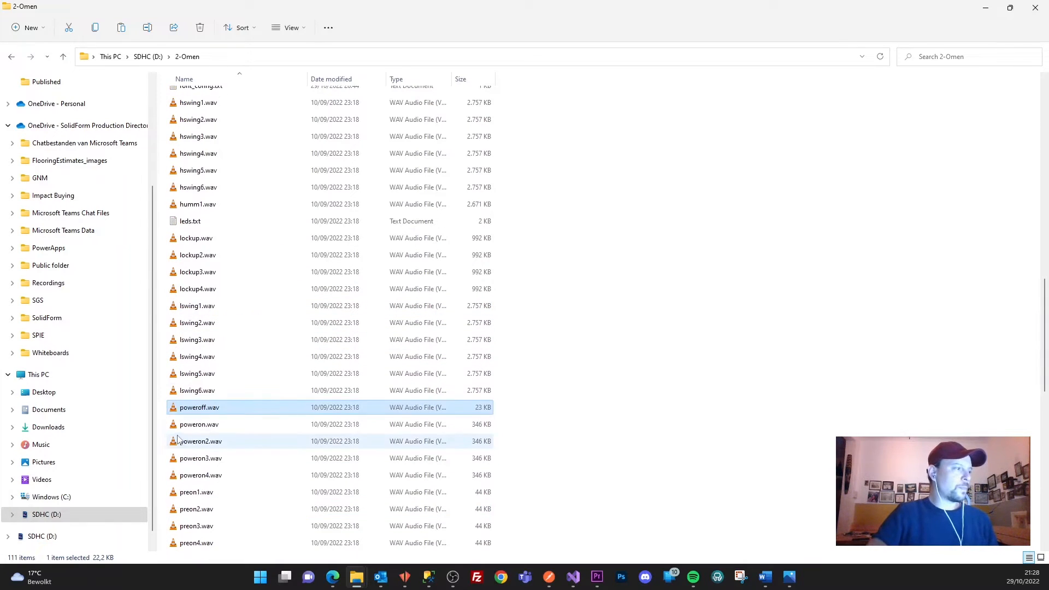
{"action": "scroll", "coordinate": [219, 421], "scroll_direction": "down", "scroll_amount": 2}
{"action": "left_click", "coordinate": [190, 391]}
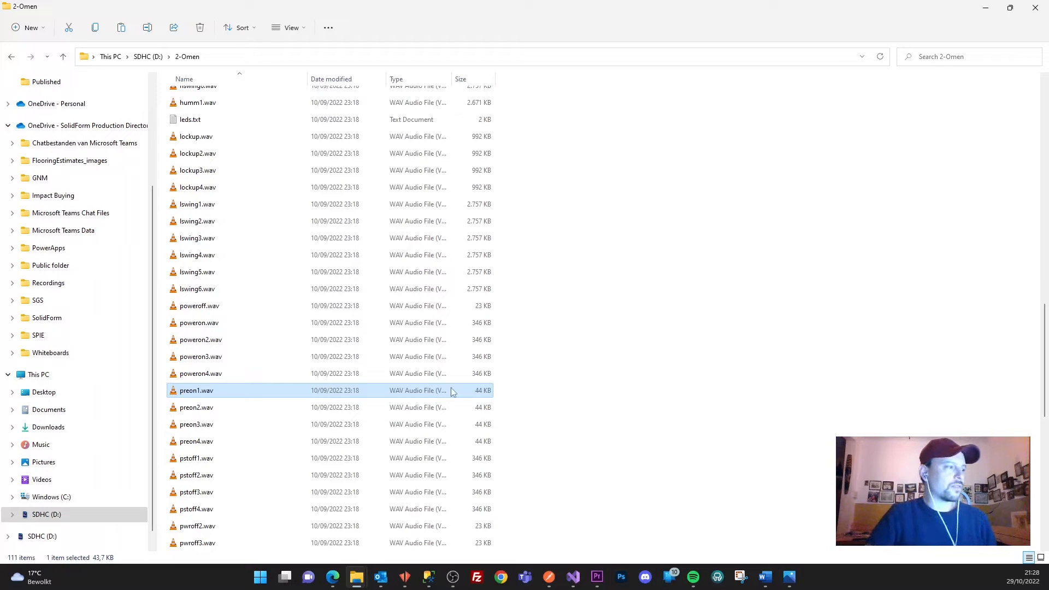
Step: Open config.txt at the root of the SD card and set style_pon to 0 in the [profile=1] section
{"action": "left_click", "coordinate": [148, 57]}
{"action": "double_click", "coordinate": [184, 303]}
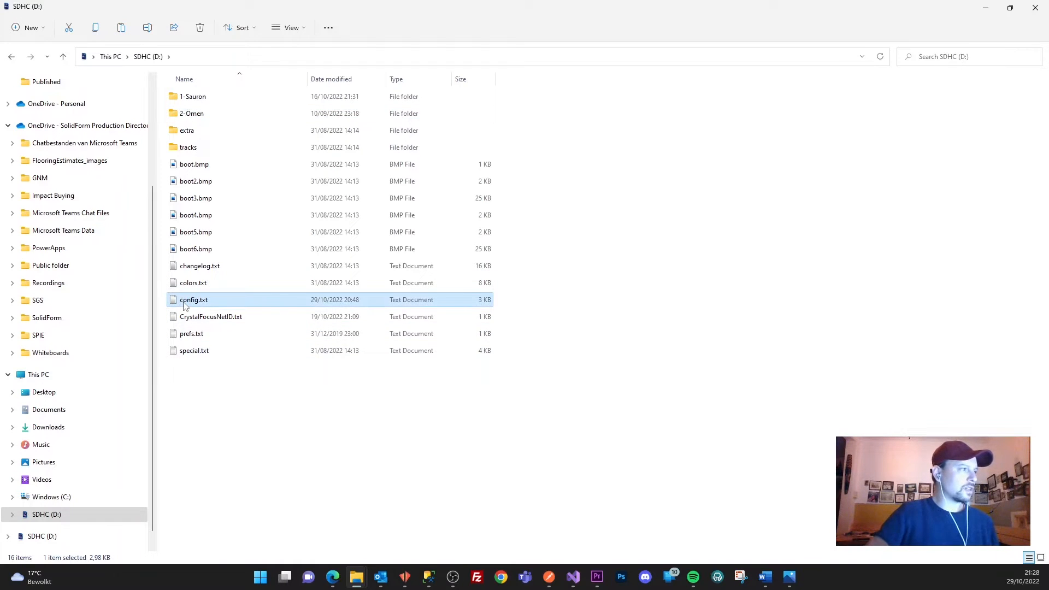
{"action": "left_click_drag", "start_coordinate": [558, 113], "coordinate": [539, 1]}
{"action": "right_click", "coordinate": [481, 137]}
{"action": "scroll", "coordinate": [481, 137], "scroll_direction": "down", "scroll_amount": 9}
{"action": "left_click", "coordinate": [411, 376]}
{"action": "scroll", "coordinate": [411, 377], "scroll_direction": "down", "scroll_amount": 20}
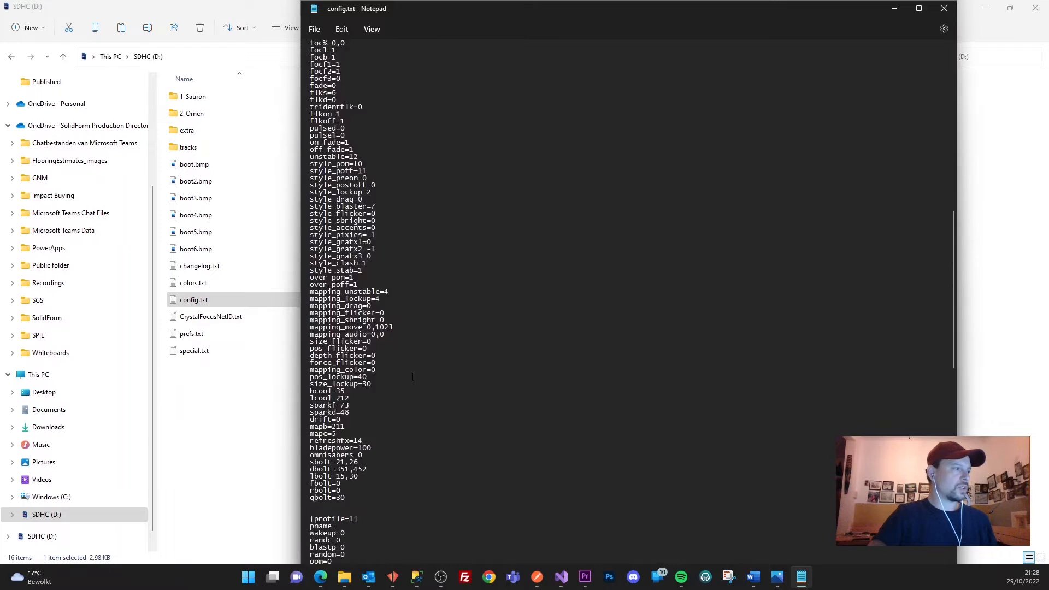
{"action": "scroll", "coordinate": [450, 383], "scroll_direction": "down", "scroll_amount": 1}
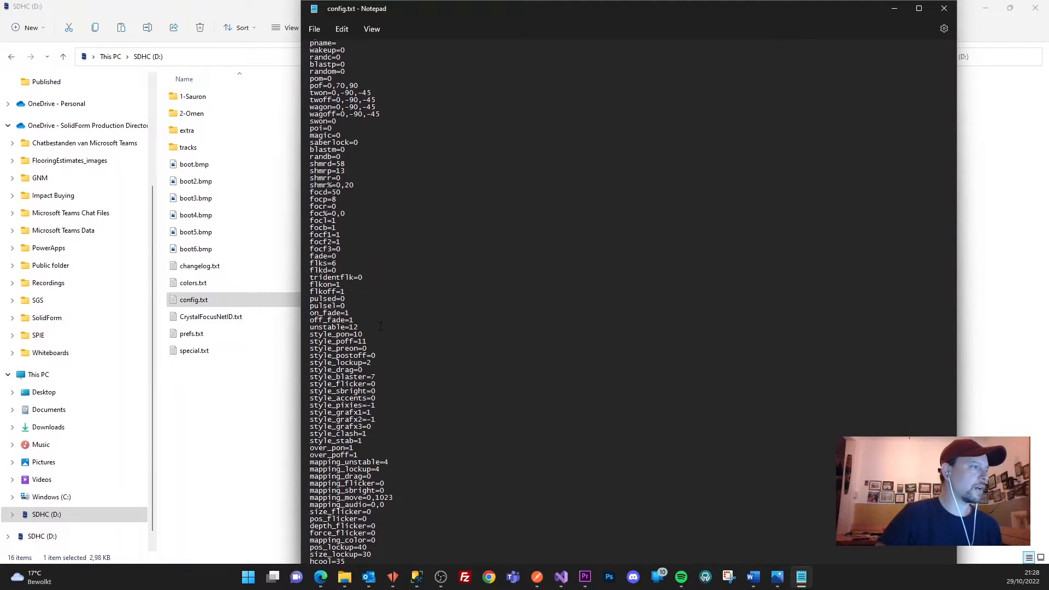
{"action": "scroll", "coordinate": [381, 329], "scroll_direction": "down", "scroll_amount": 3}
{"action": "left_click_drag", "start_coordinate": [363, 271], "coordinate": [309, 271]}
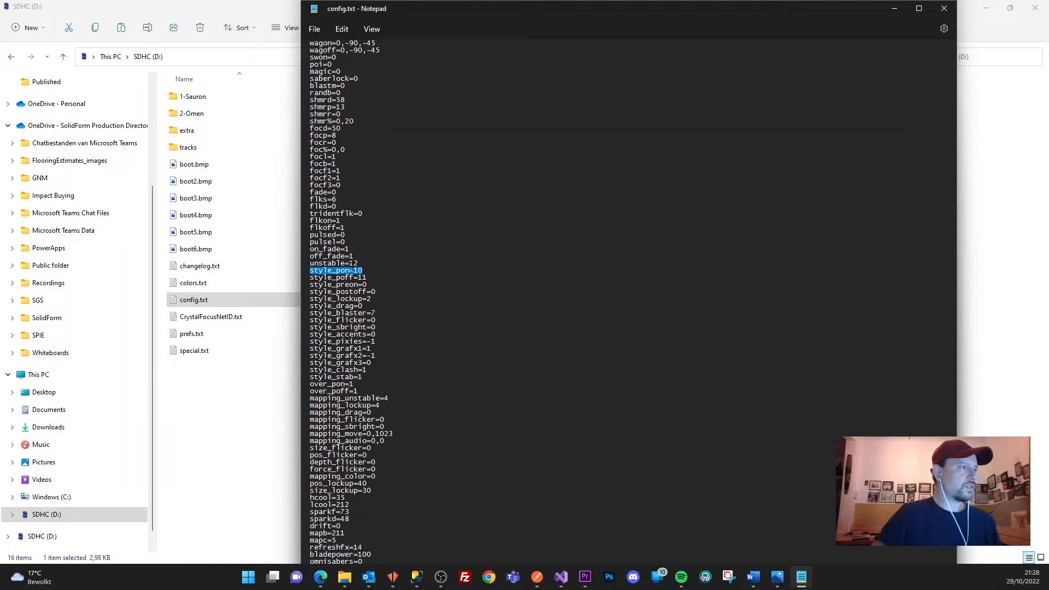
{"action": "left_click", "coordinate": [356, 274]}
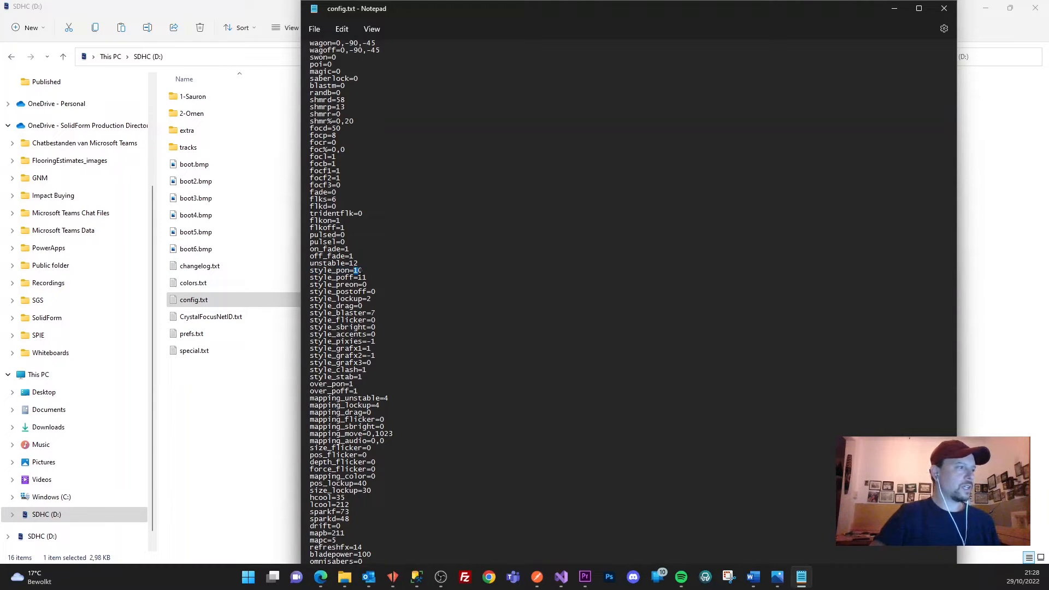
{"action": "type", "text": "0"}
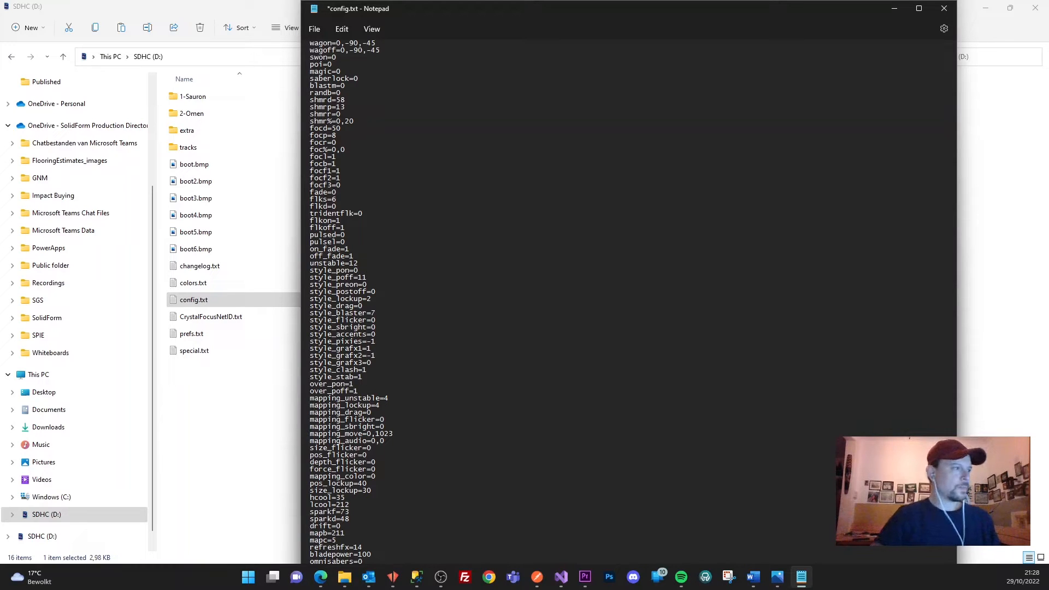
Step: Copy the parameter name style_pon from config.txt and search for it on the CFX Parameters page in the browser
{"action": "left_click_drag", "start_coordinate": [350, 271], "coordinate": [309, 271]}
{"action": "key", "text": "ctrl+c"}
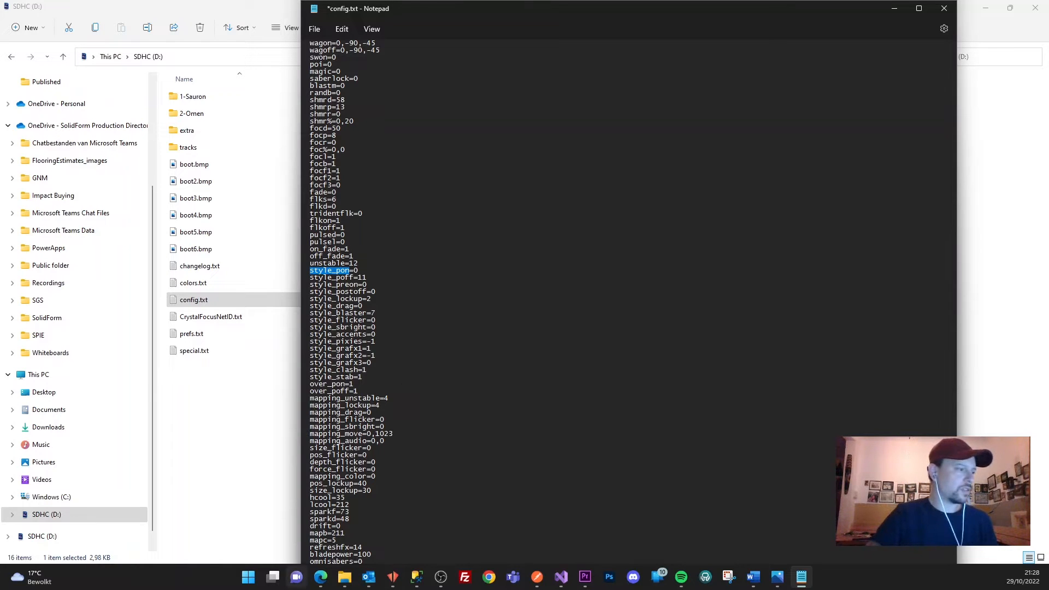
{"action": "left_click", "coordinate": [321, 576]}
{"action": "left_click", "coordinate": [176, 210]}
{"action": "key", "text": "ctrl+a"}
{"action": "key", "text": "ctrl+v"}
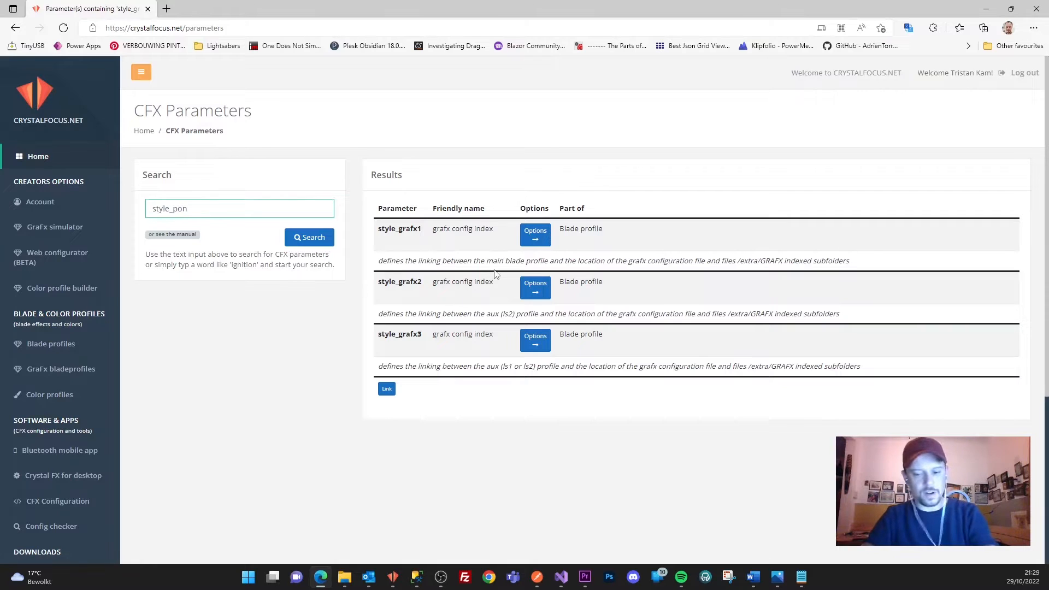
{"action": "key", "text": "Return"}
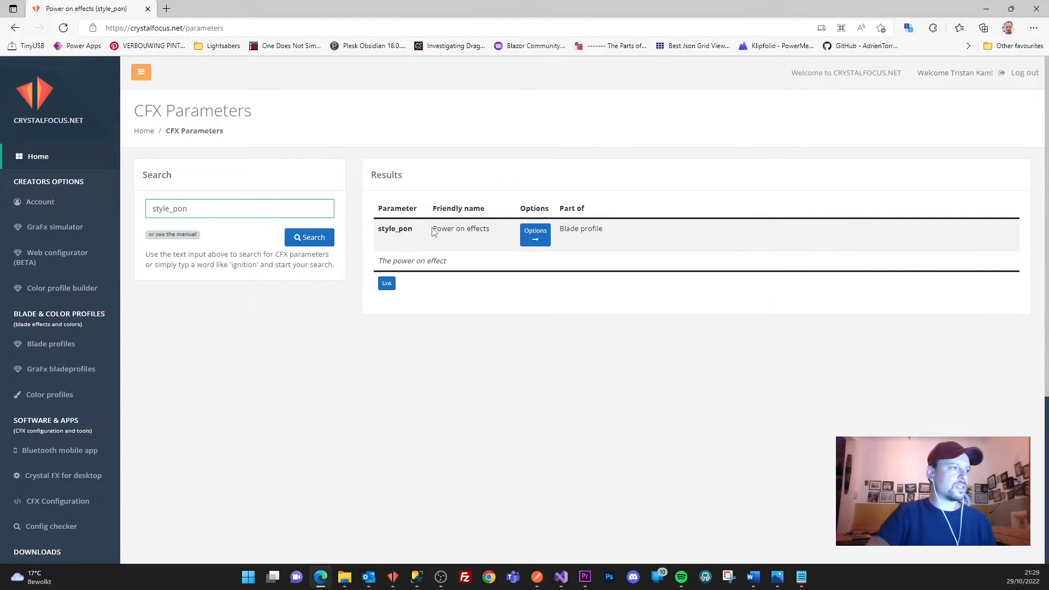
Step: Examine the style_pon options GrafX sequence and Normal, close the list and return to config.txt
{"action": "left_click", "coordinate": [535, 234]}
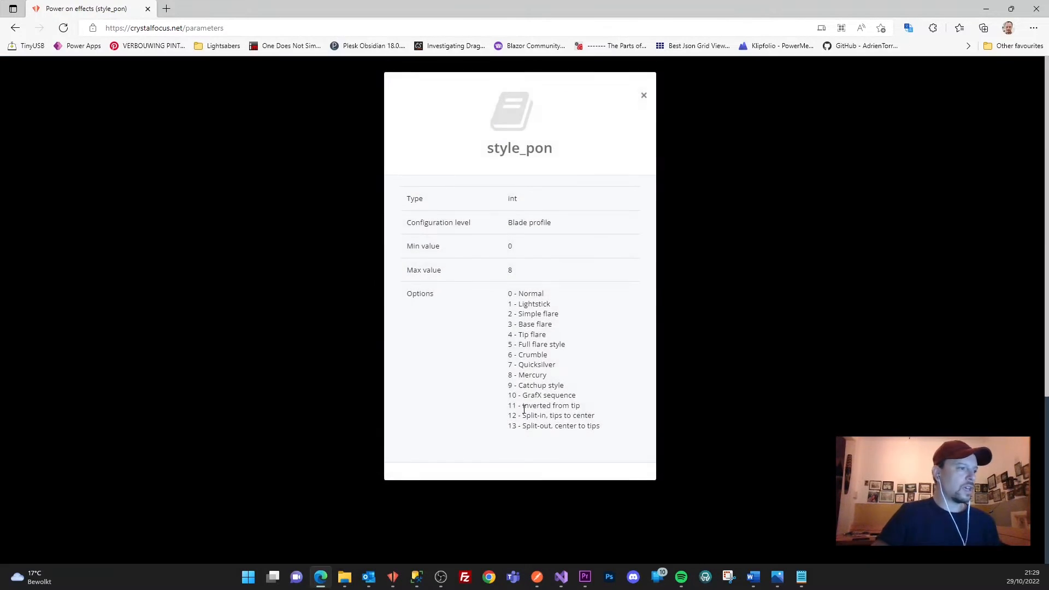
{"action": "left_click_drag", "start_coordinate": [509, 398], "coordinate": [605, 398]}
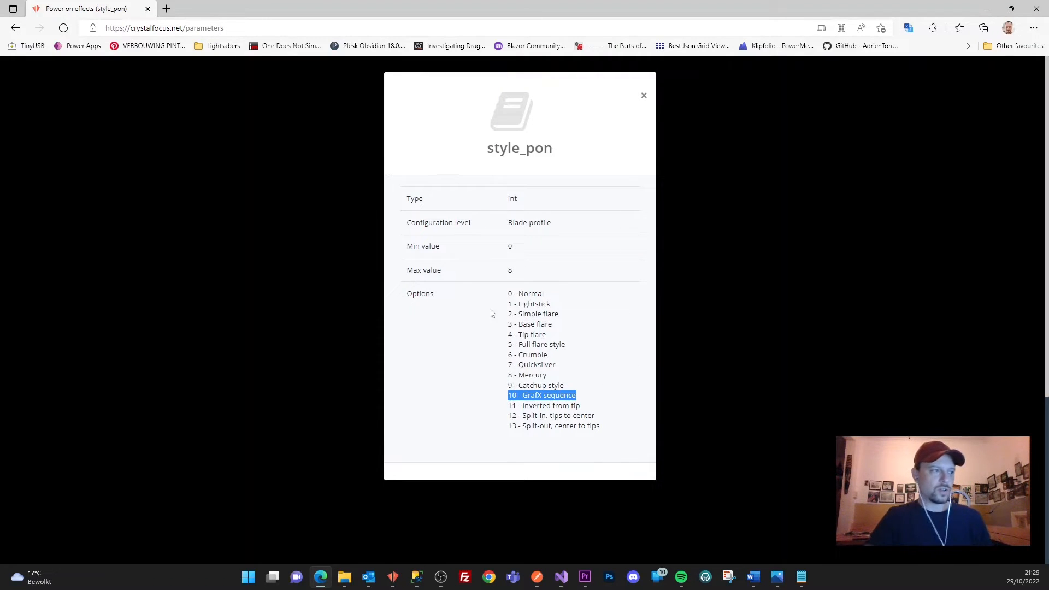
{"action": "left_click", "coordinate": [509, 295]}
{"action": "left_click_drag", "start_coordinate": [509, 295], "coordinate": [544, 295]}
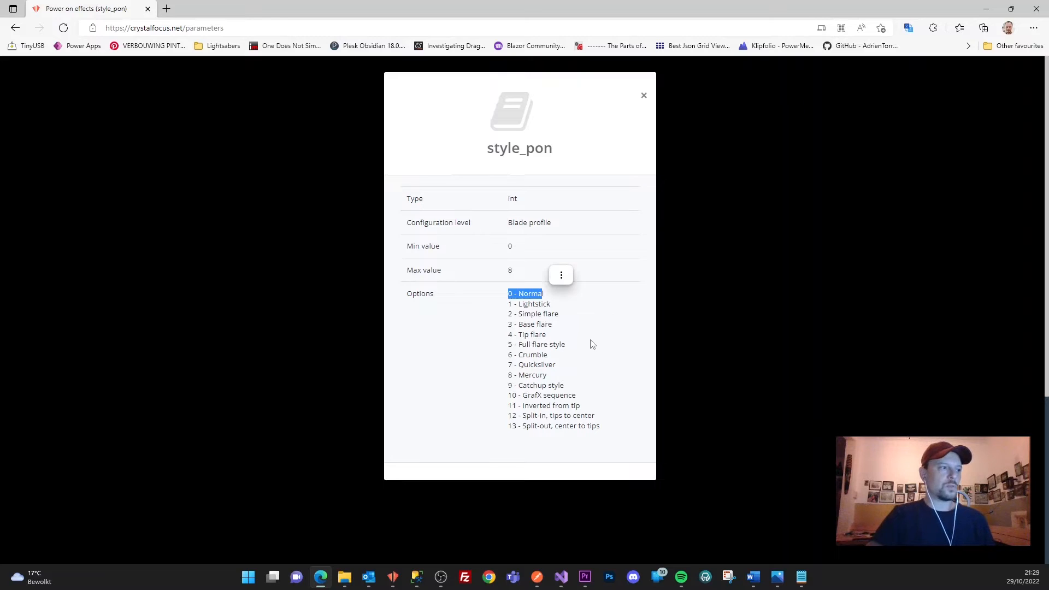
{"action": "left_click", "coordinate": [643, 95]}
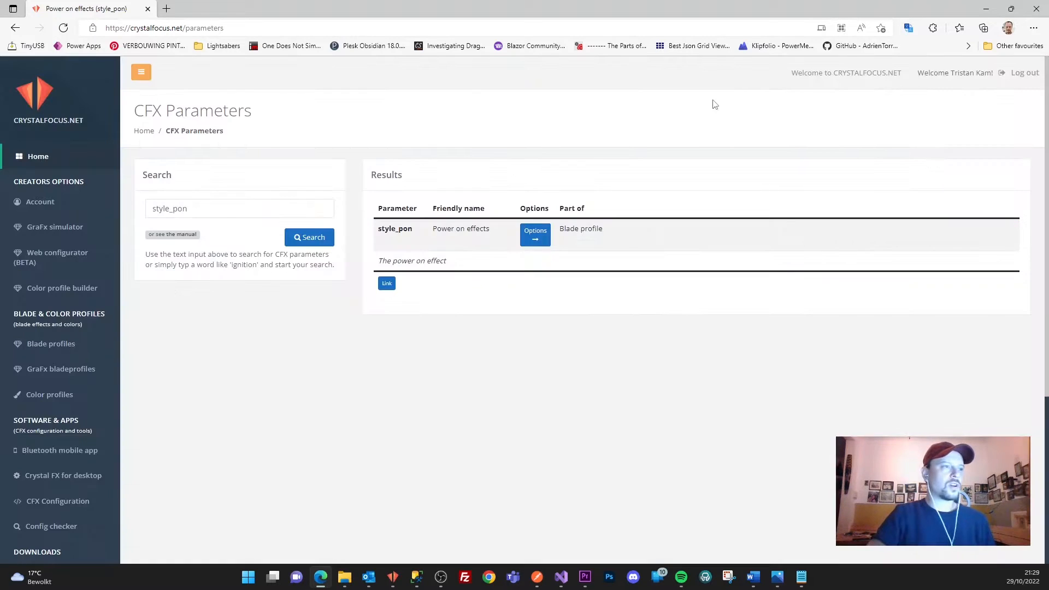
{"action": "left_click", "coordinate": [984, 7]}
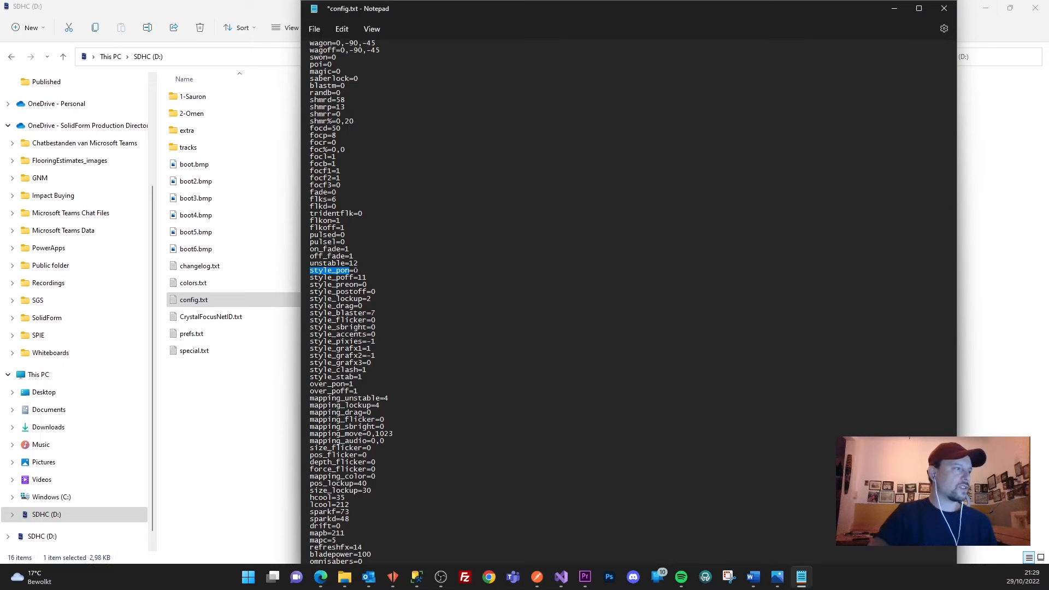
Step: Look up style_poff from config.txt on the CFX Parameters page and examine its GrafX sequence option
{"action": "left_click_drag", "start_coordinate": [363, 271], "coordinate": [327, 271]}
{"action": "left_click", "coordinate": [375, 278]}
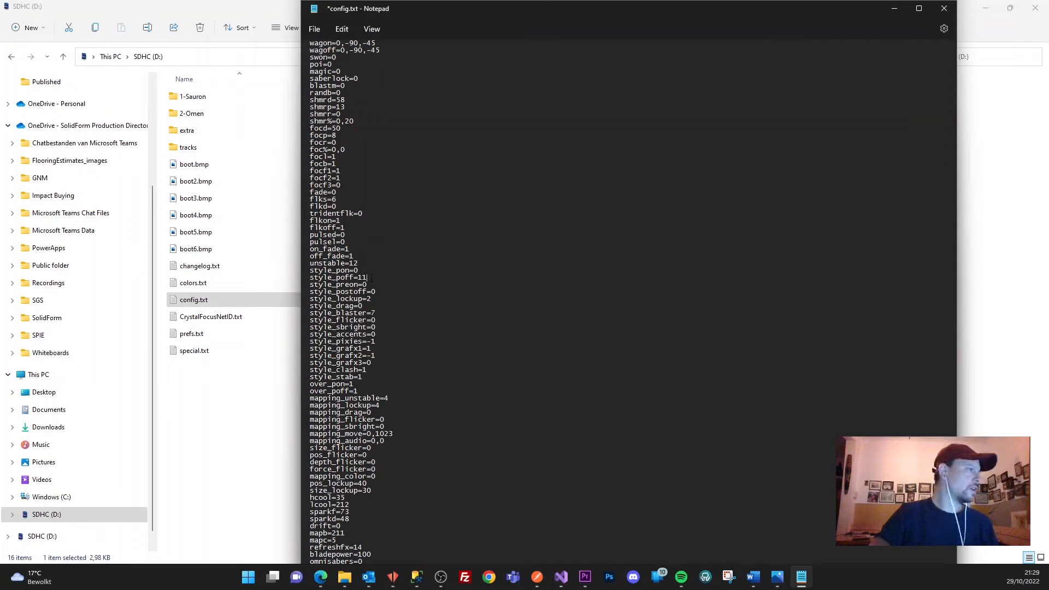
{"action": "left_click_drag", "start_coordinate": [353, 277], "coordinate": [310, 277]}
{"action": "left_click", "coordinate": [430, 308]}
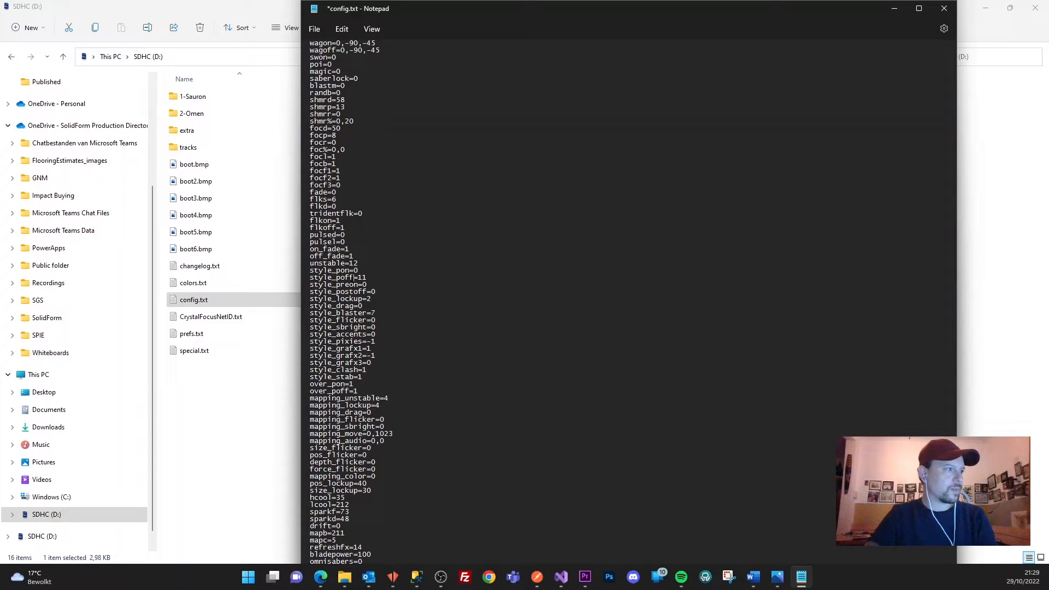
{"action": "left_click_drag", "start_coordinate": [354, 278], "coordinate": [311, 278]}
{"action": "key", "text": "ctrl+c"}
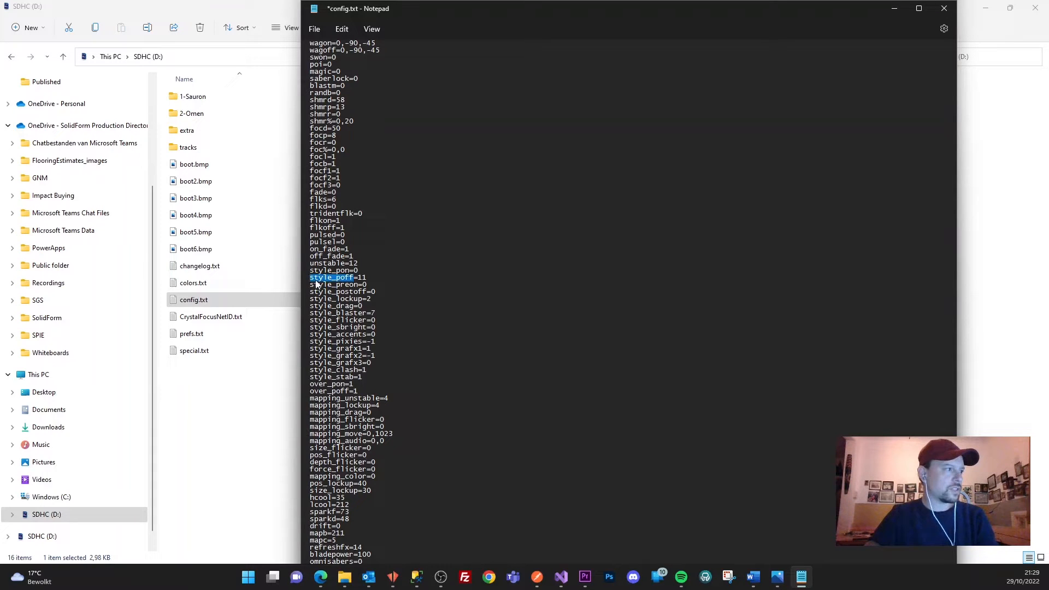
{"action": "left_click", "coordinate": [320, 576]}
{"action": "double_click", "coordinate": [272, 209]}
{"action": "key", "text": "ctrl+v"}
{"action": "left_click", "coordinate": [301, 237]}
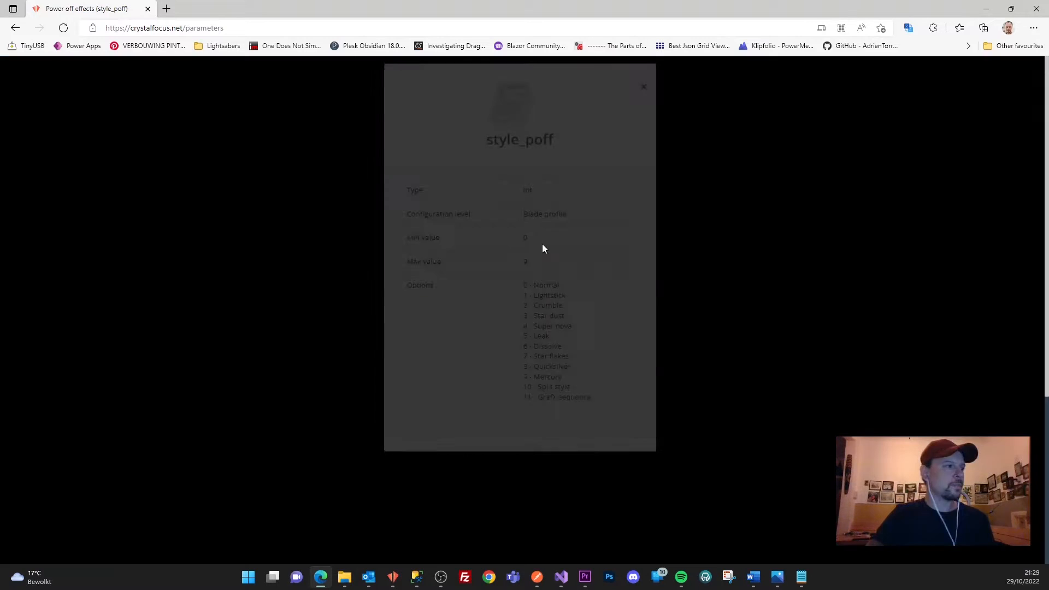
{"action": "left_click", "coordinate": [540, 240]}
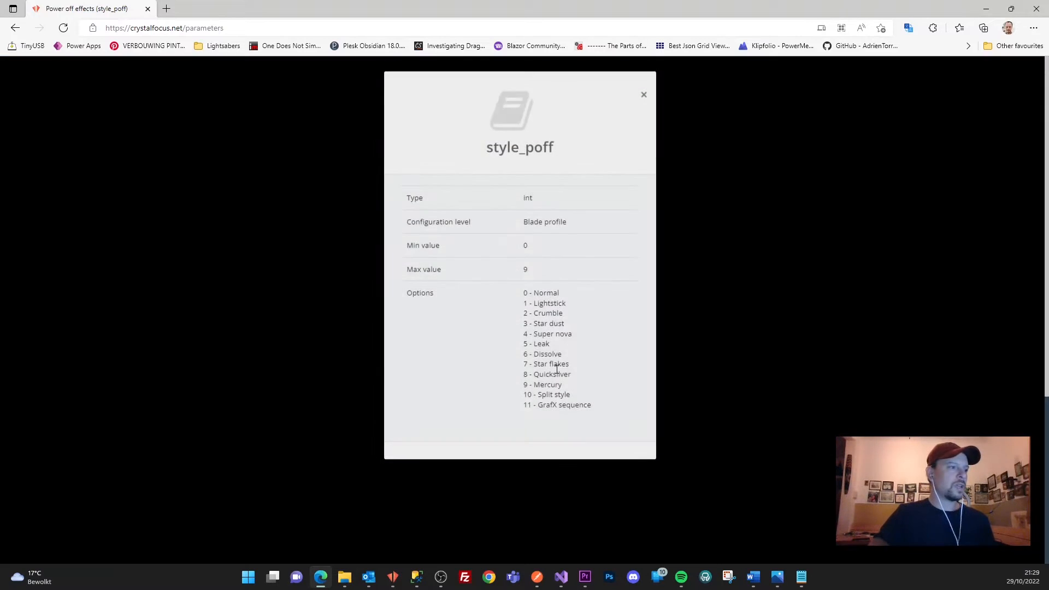
{"action": "left_click_drag", "start_coordinate": [523, 407], "coordinate": [592, 413]}
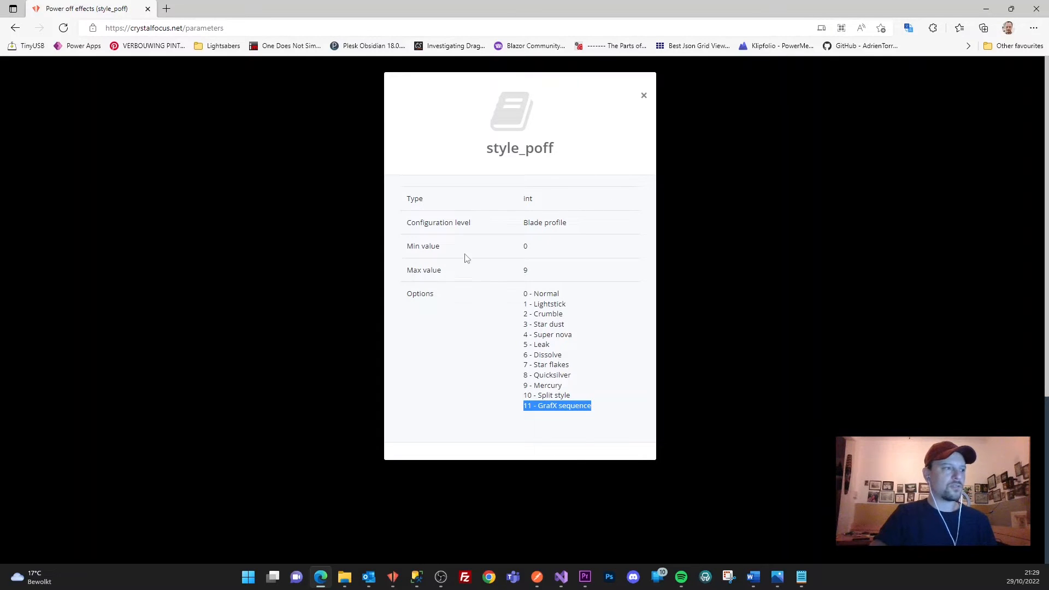
Step: Switch back to config.txt in Notepad and set style_poff to 0 in the [profile=1] section
{"action": "left_click", "coordinate": [800, 576]}
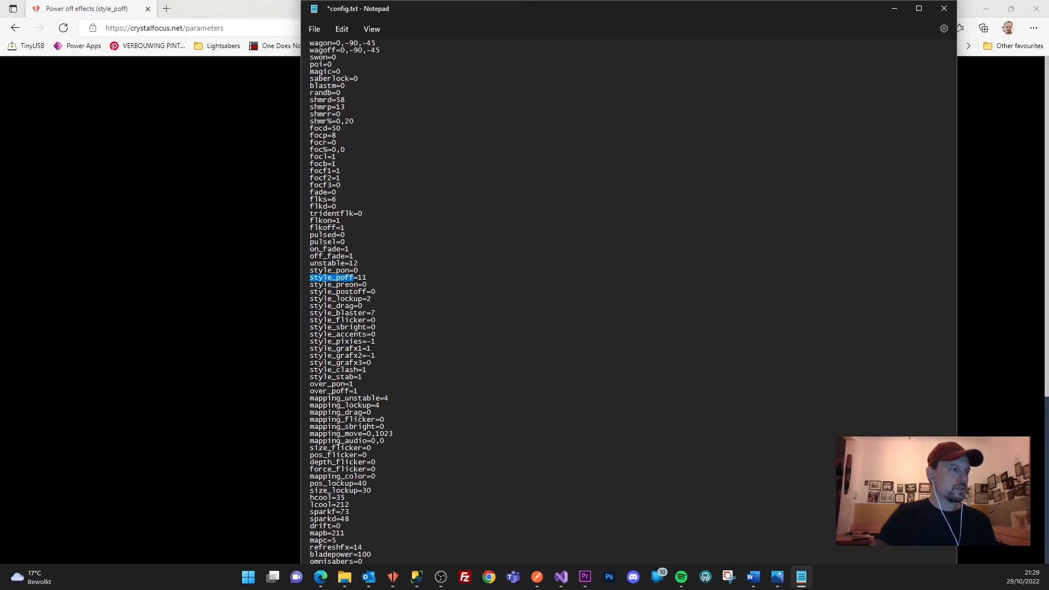
{"action": "double_click", "coordinate": [363, 277]}
{"action": "type", "text": "0"}
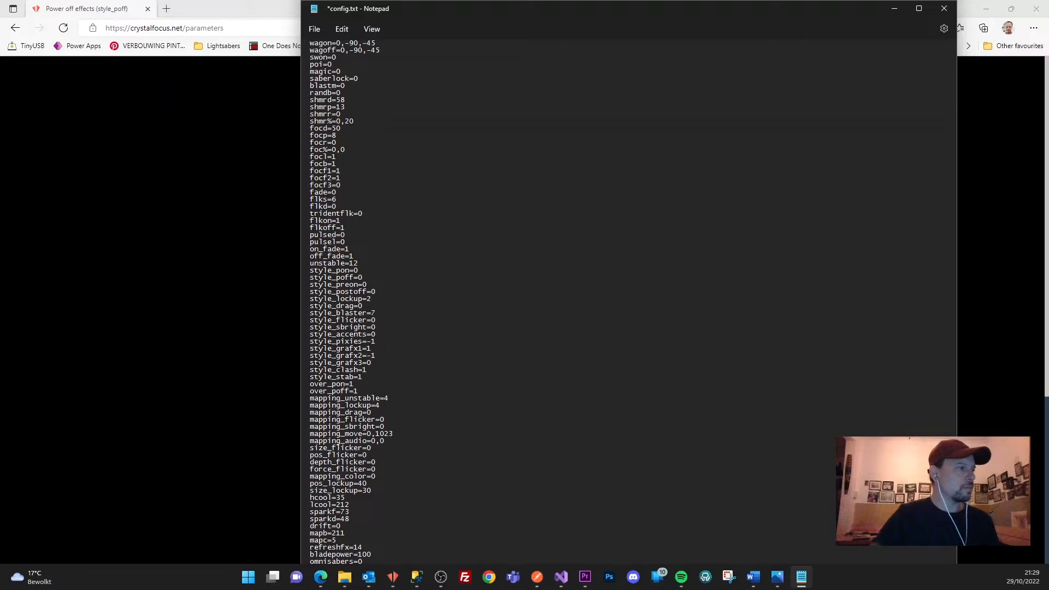
{"action": "double_click", "coordinate": [360, 277]}
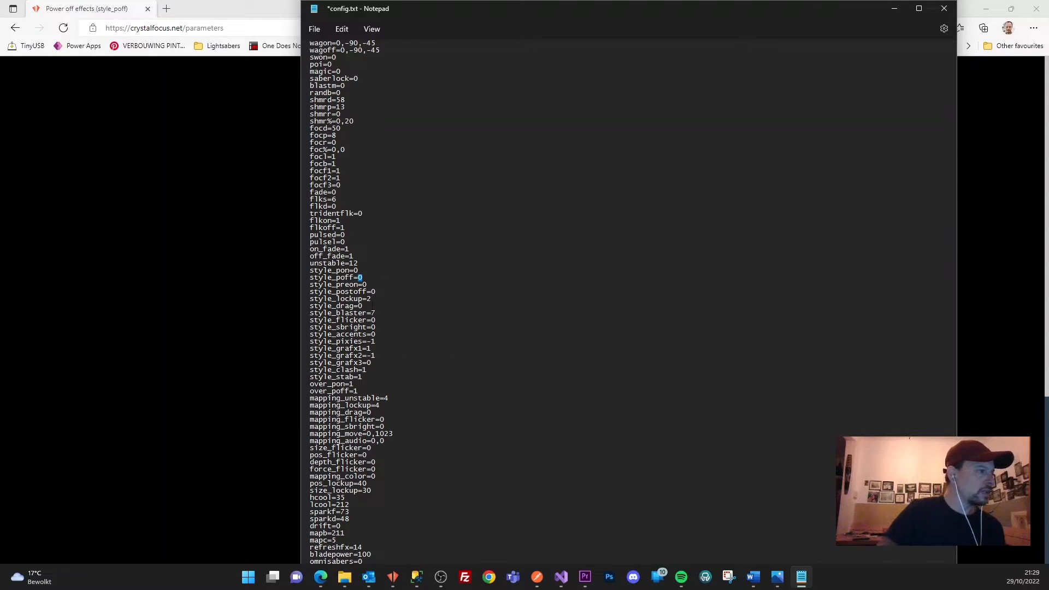
Step: Return to the CFX Parameters page, close the style_poff options and search for all parameters containing style_
{"action": "scroll", "coordinate": [628, 300], "scroll_direction": "down", "scroll_amount": 2}
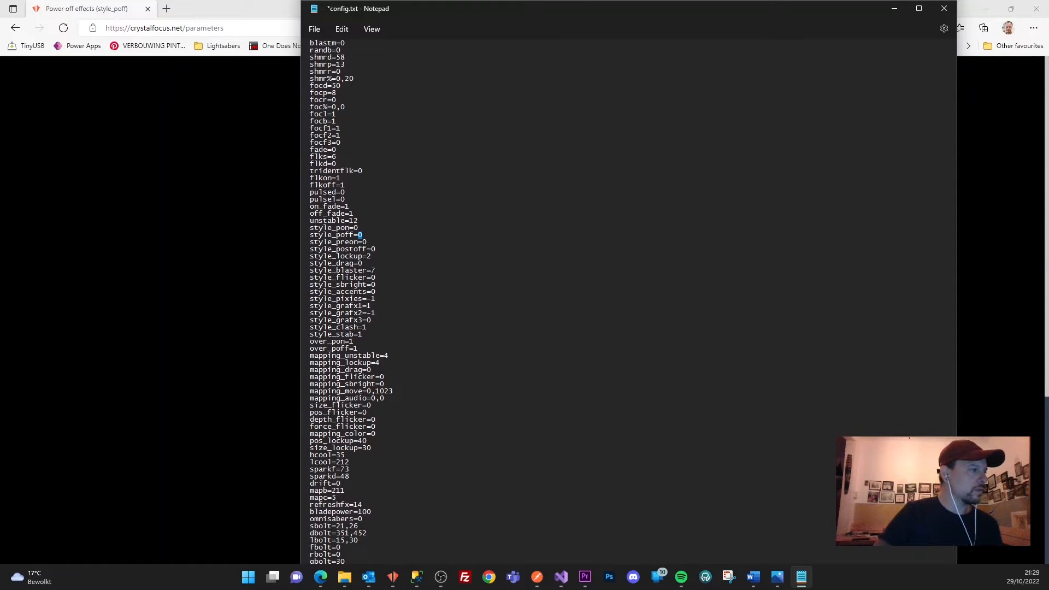
{"action": "scroll", "coordinate": [377, 338], "scroll_direction": "down", "scroll_amount": 1}
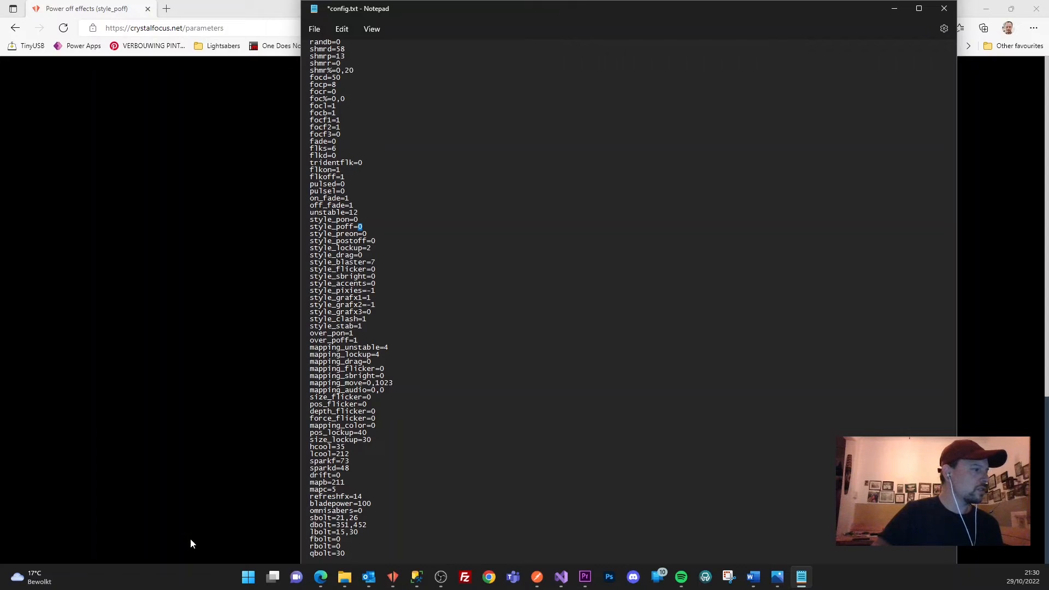
{"action": "left_click", "coordinate": [218, 503]}
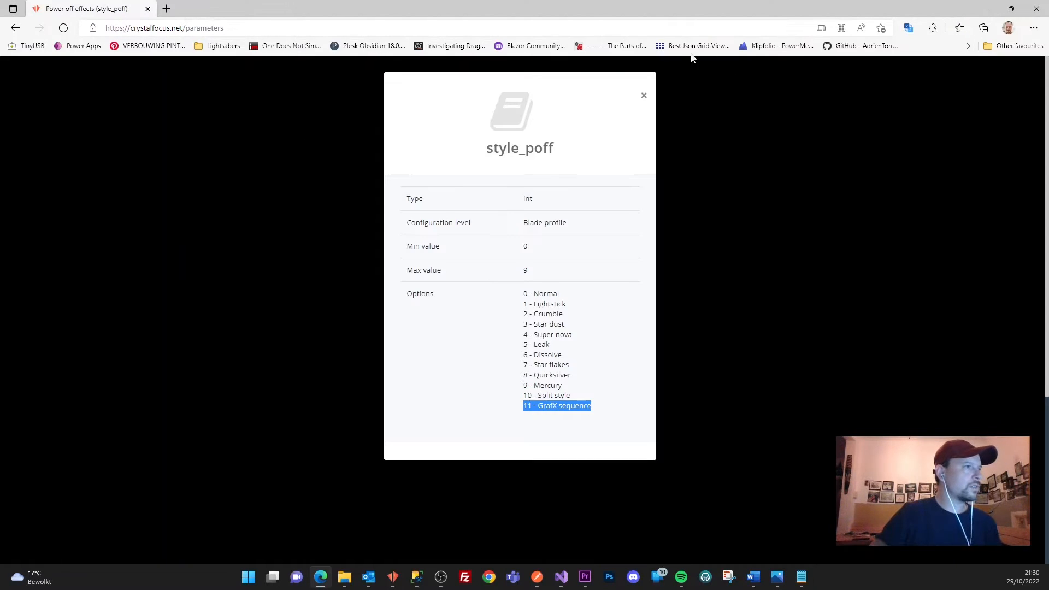
{"action": "left_click", "coordinate": [643, 96]}
{"action": "left_click_drag", "start_coordinate": [215, 211], "coordinate": [127, 208]}
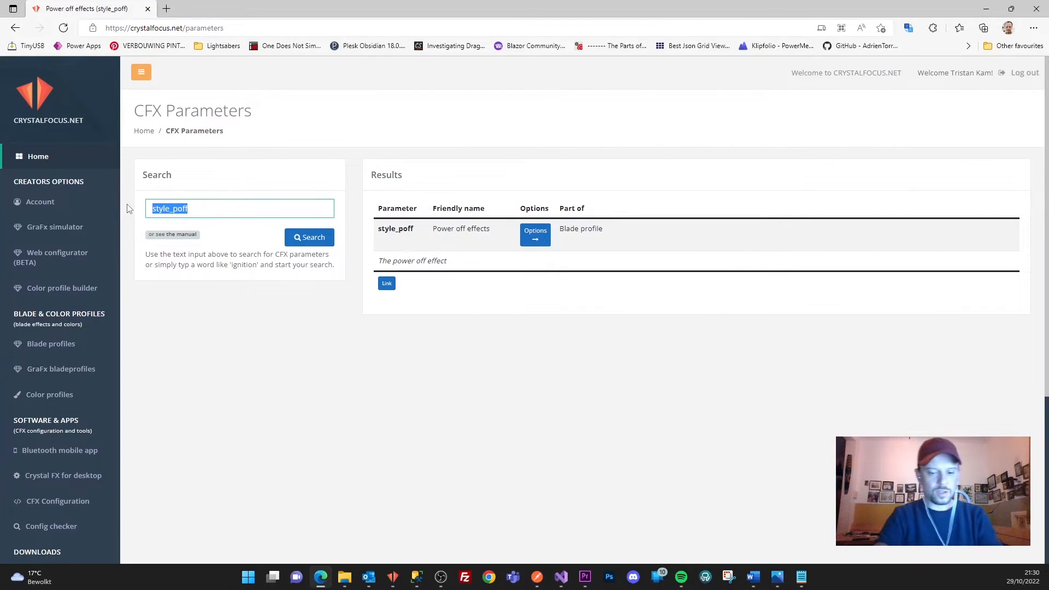
{"action": "type", "text": "style_"}
{"action": "key", "text": "Caps_Lock"}
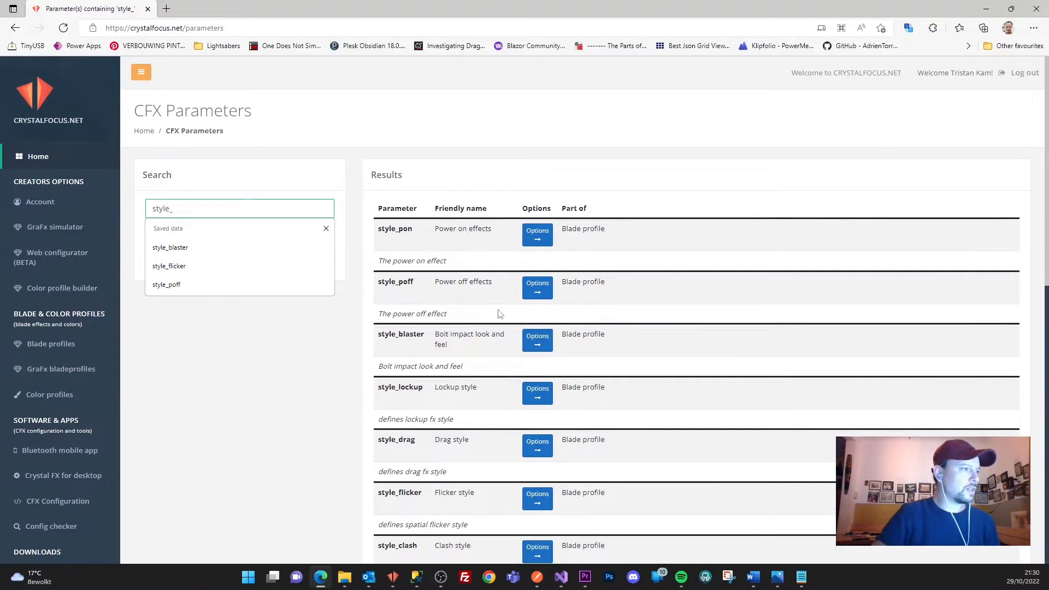
Step: Find style_postoff in the list of style_ parameters and copy its name
{"action": "scroll", "coordinate": [484, 328], "scroll_direction": "down", "scroll_amount": 2}
{"action": "scroll", "coordinate": [484, 329], "scroll_direction": "down", "scroll_amount": 10}
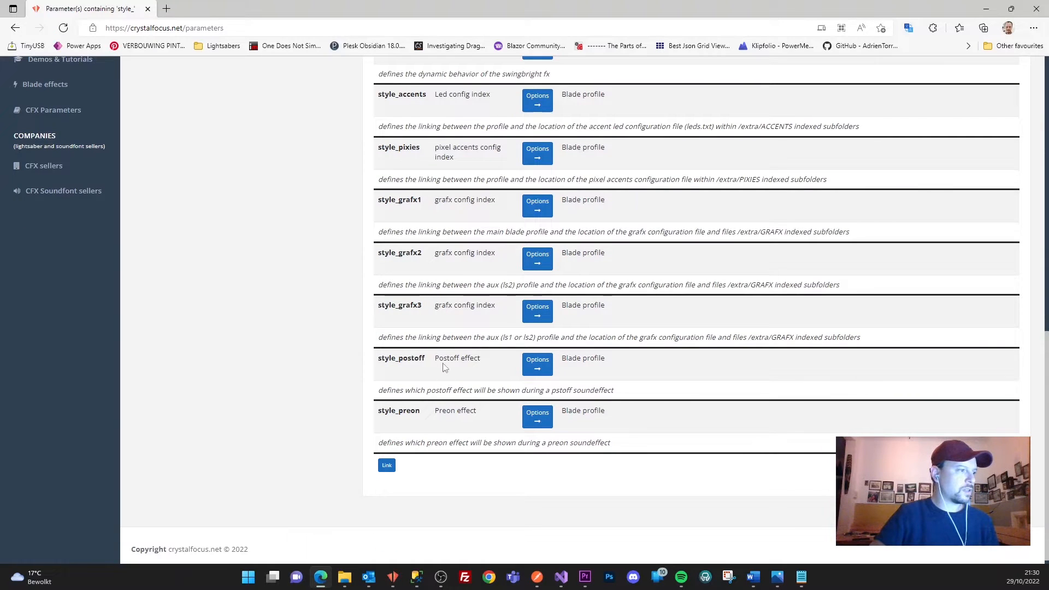
{"action": "left_click_drag", "start_coordinate": [371, 362], "coordinate": [425, 361]}
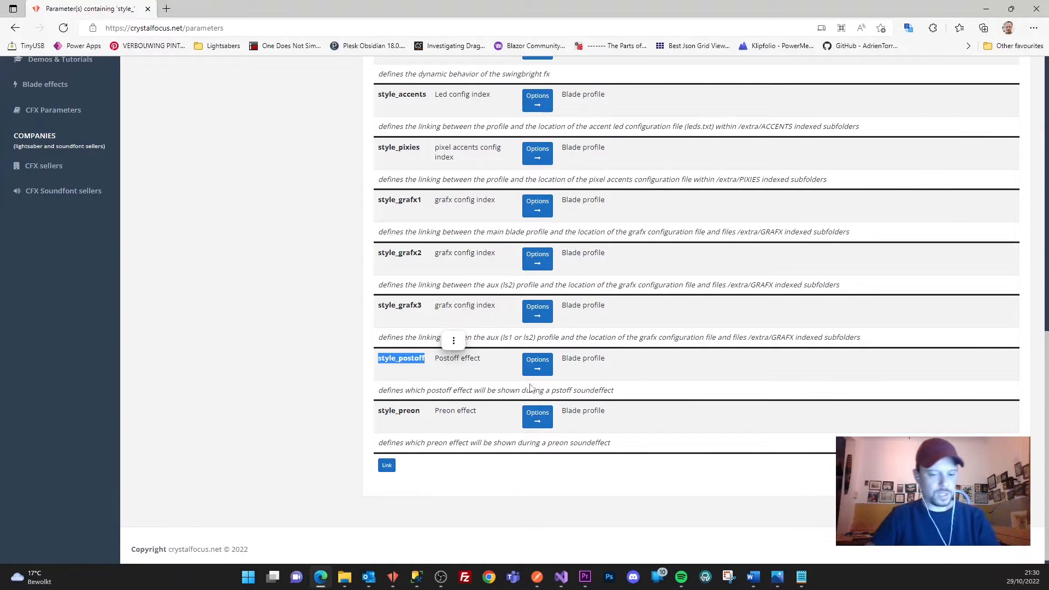
{"action": "key", "text": "ctrl+c"}
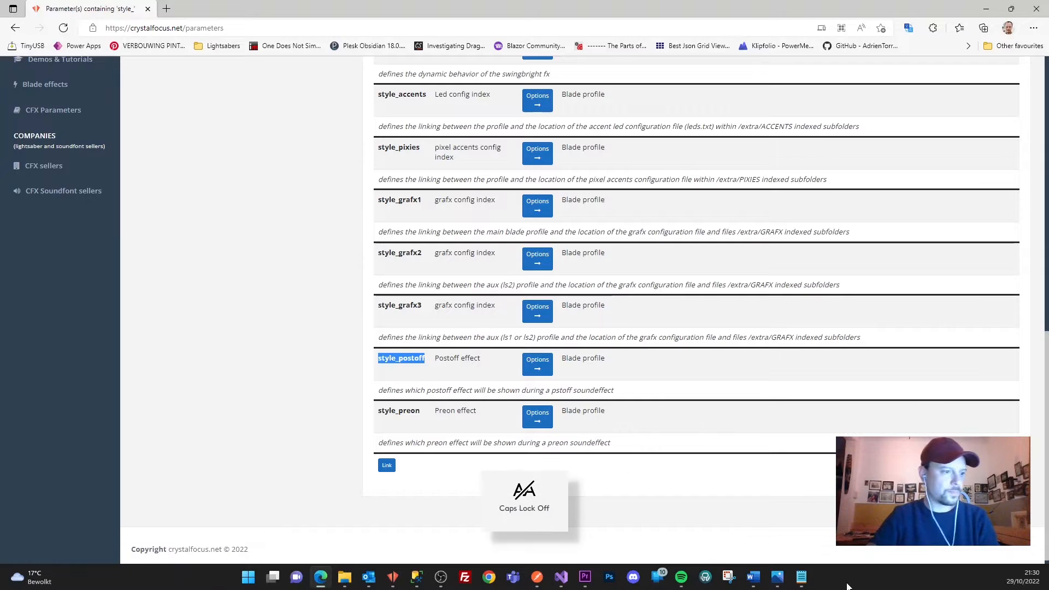
Step: Switch to config.txt in Notepad, search for style_postoff and check its line in the [profile=1] section
{"action": "left_click", "coordinate": [800, 576]}
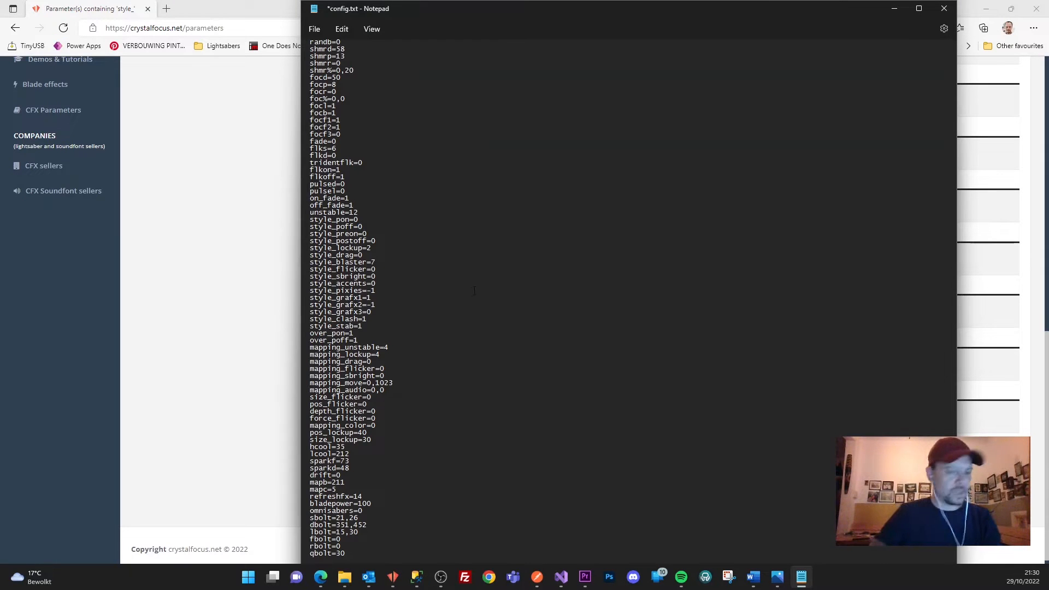
{"action": "key", "text": "ctrl+f"}
{"action": "key", "text": "ctrl+v"}
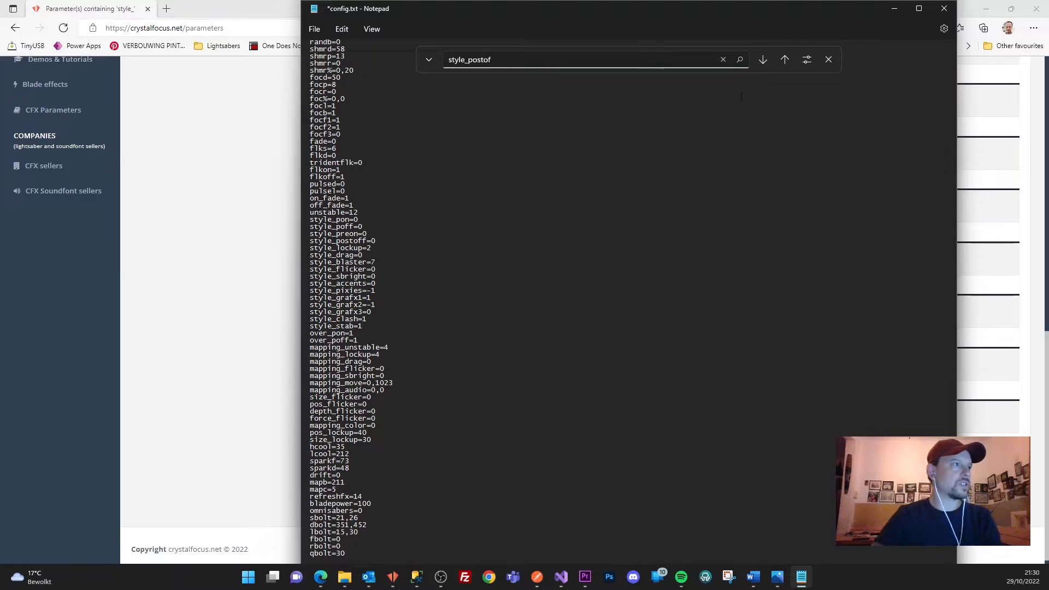
{"action": "type", "text": "f"}
{"action": "left_click", "coordinate": [784, 60]}
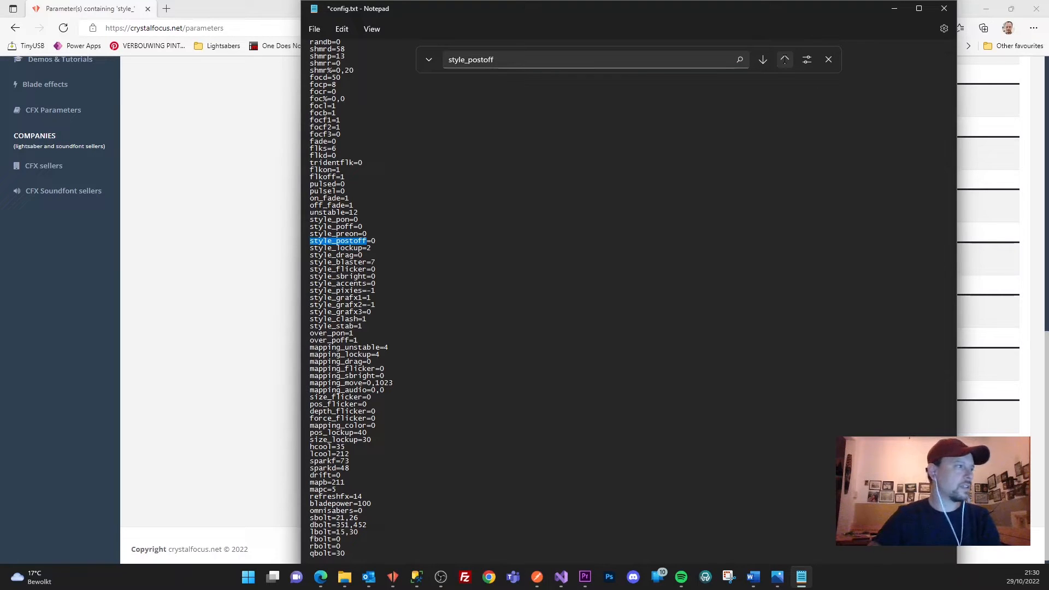
{"action": "scroll", "coordinate": [525, 219], "scroll_direction": "up", "scroll_amount": 9}
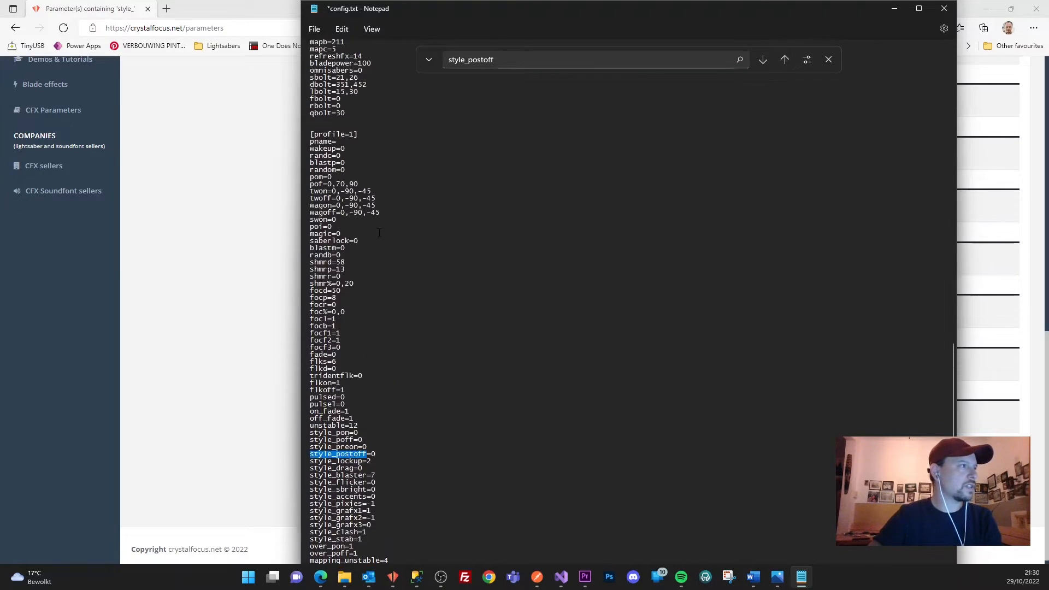
{"action": "scroll", "coordinate": [407, 319], "scroll_direction": "down", "scroll_amount": 6}
{"action": "left_click_drag", "start_coordinate": [375, 312], "coordinate": [315, 311]}
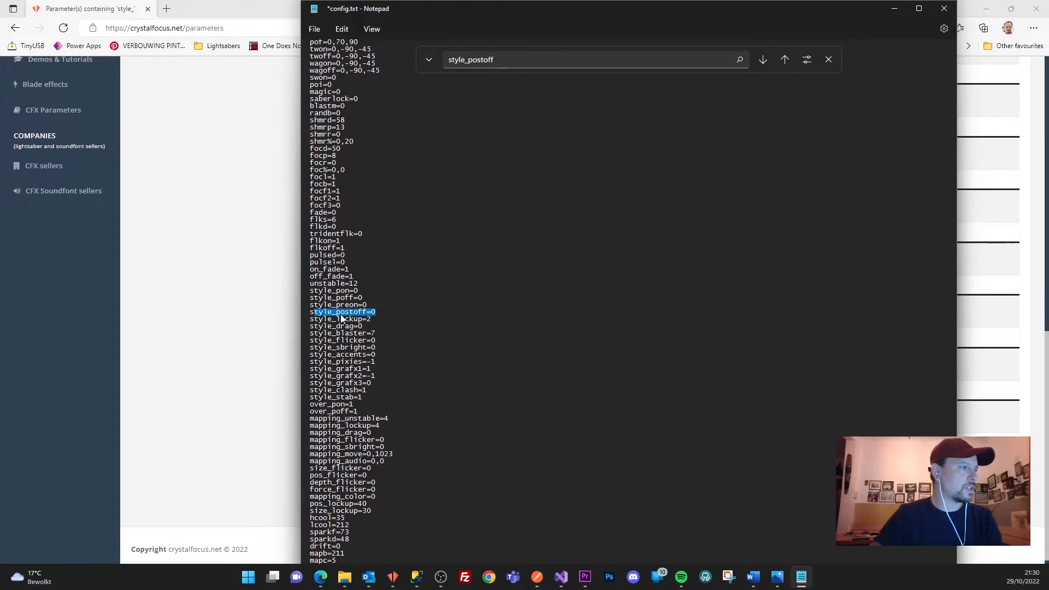
{"action": "left_click", "coordinate": [828, 59]}
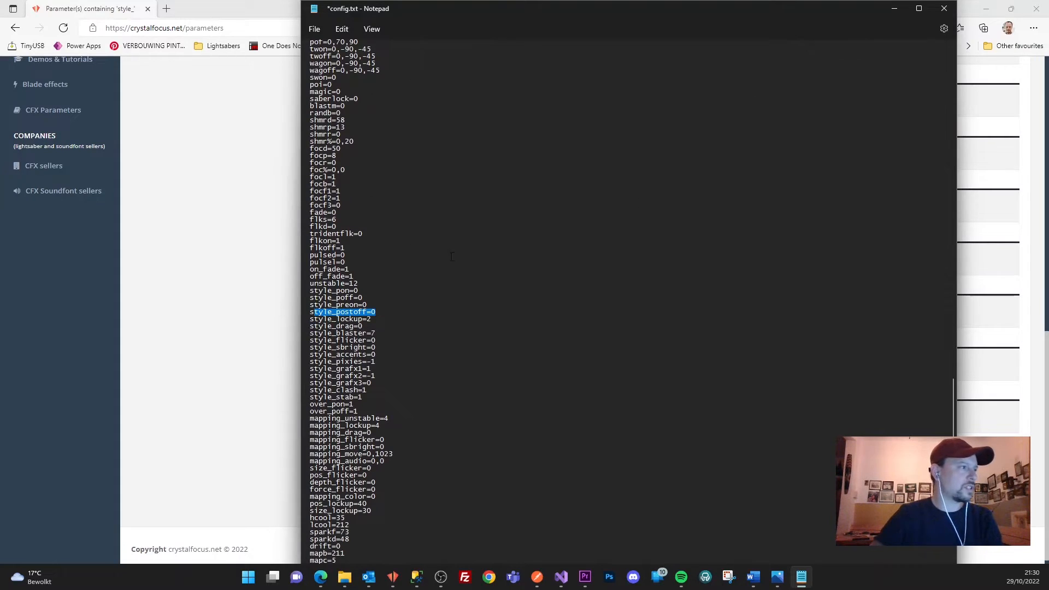
Step: Copy the parameter name style_preon from the [profile=1] section and return to the search form on the CFX Parameters page
{"action": "left_click", "coordinate": [376, 298]}
{"action": "left_click_drag", "start_coordinate": [376, 298], "coordinate": [304, 305]}
{"action": "left_click", "coordinate": [352, 305]}
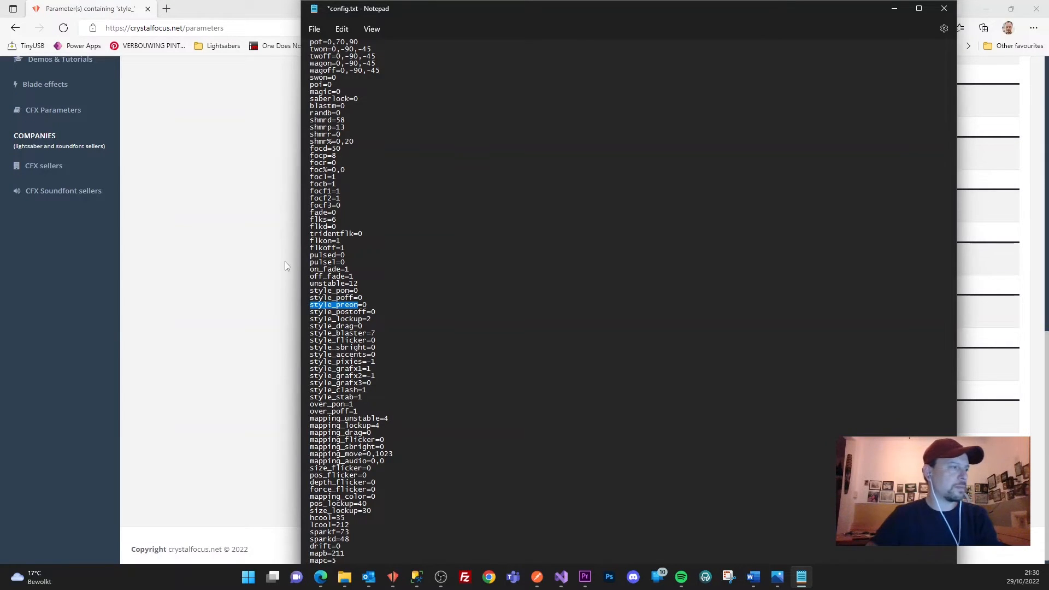
{"action": "left_click", "coordinate": [319, 137]}
{"action": "scroll", "coordinate": [305, 153], "scroll_direction": "up", "scroll_amount": 15}
{"action": "scroll", "coordinate": [236, 90], "scroll_direction": "up", "scroll_amount": 3}
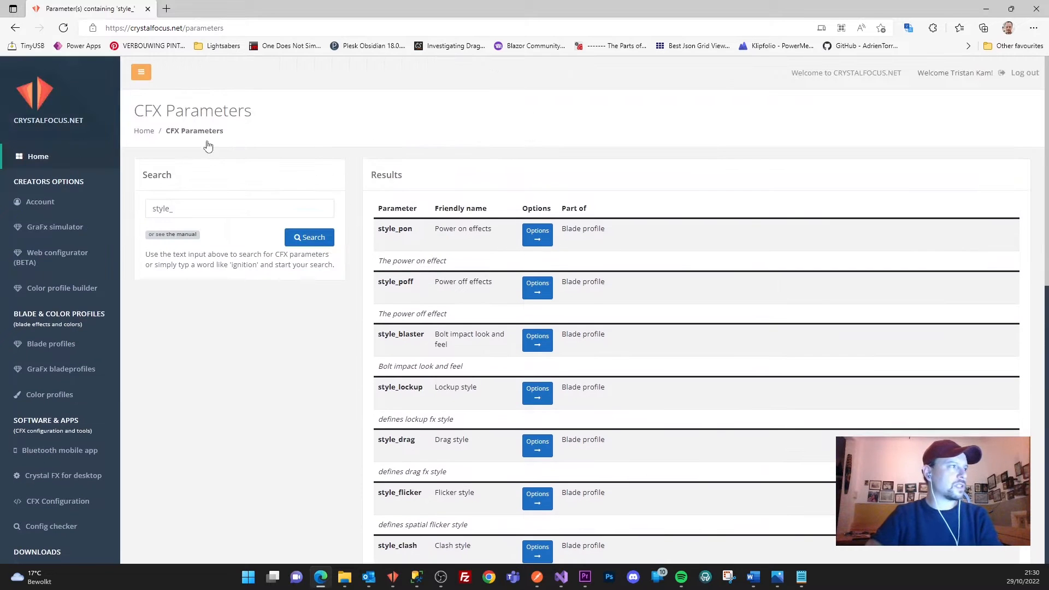
Step: Search the CFX parameters for style_preon, open its options and examine the GraFx preon option
{"action": "left_click", "coordinate": [197, 208]}
{"action": "key", "text": "ctrl+v"}
{"action": "key", "text": "ctrl+a"}
{"action": "key", "text": "ctrl+v"}
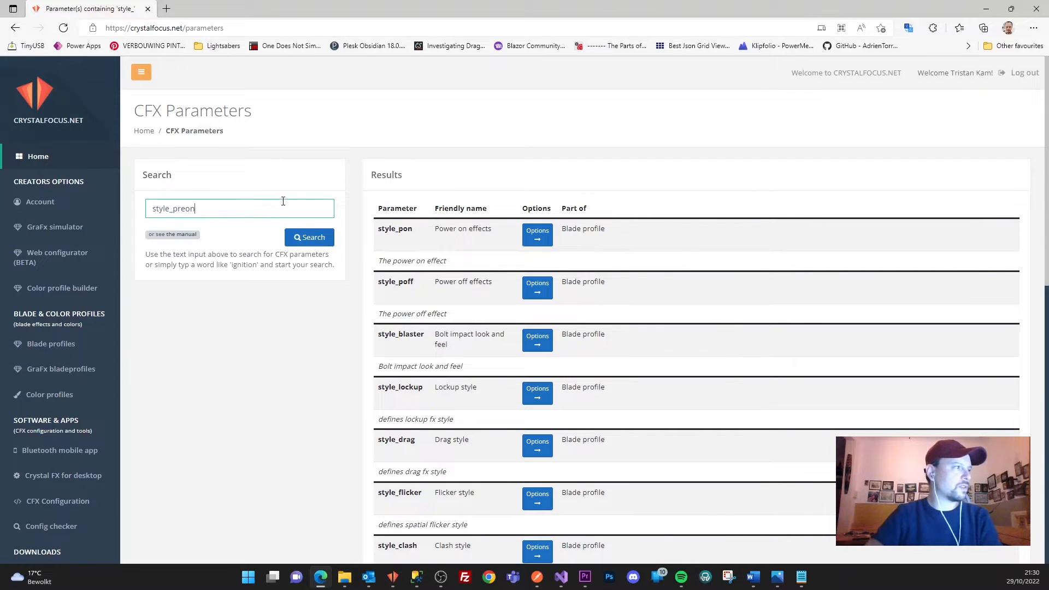
{"action": "left_click", "coordinate": [309, 237]}
{"action": "left_click", "coordinate": [535, 235]}
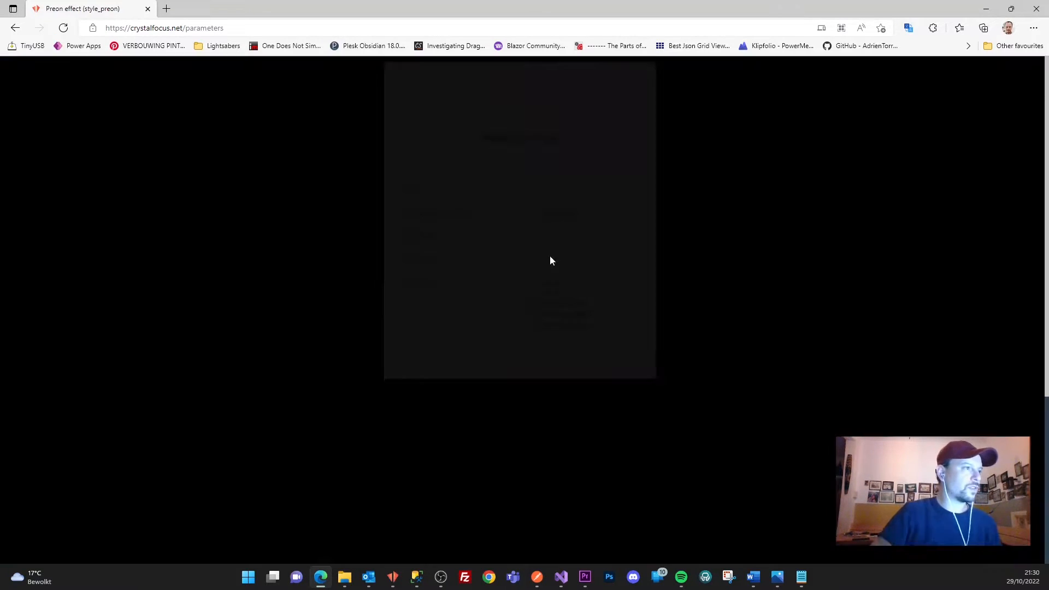
{"action": "left_click_drag", "start_coordinate": [537, 337], "coordinate": [606, 389]}
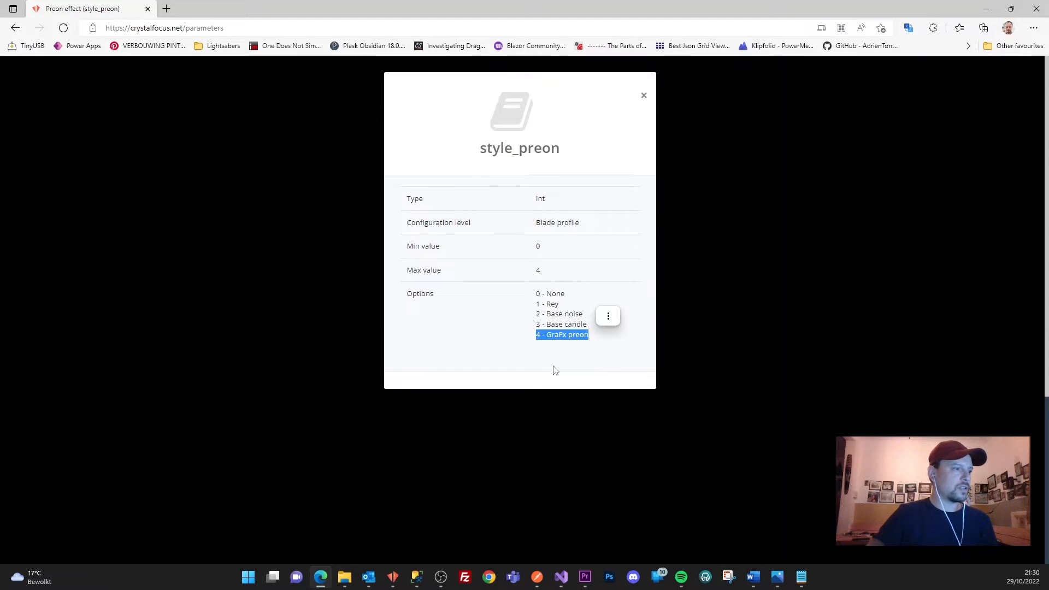
Step: Switch to config.txt in Notepad, set style_preon to 4 in the [profile=1] section, then save and close the file
{"action": "left_click", "coordinate": [801, 577]}
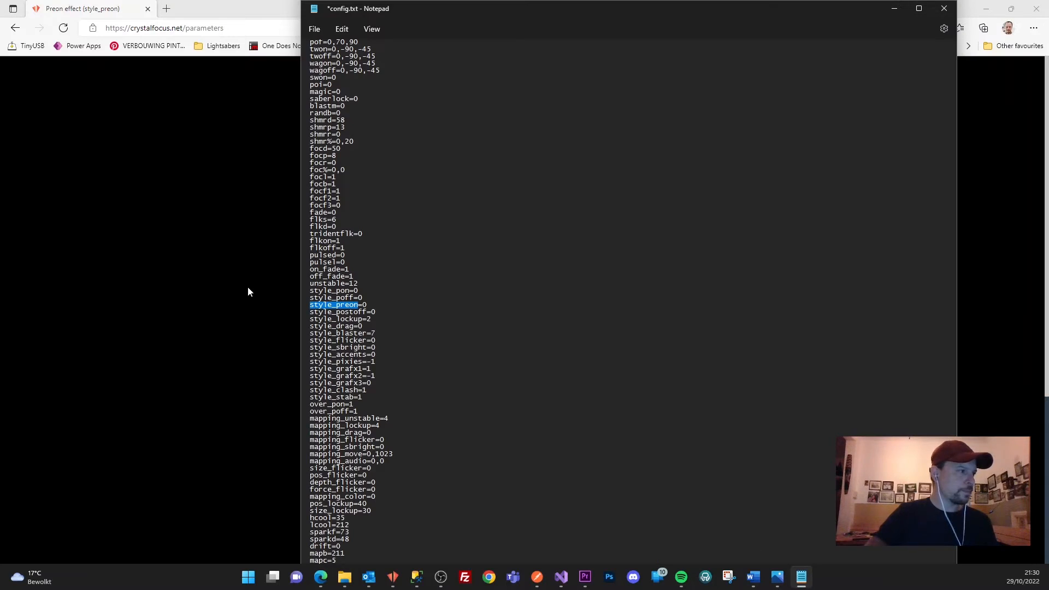
{"action": "left_click", "coordinate": [366, 305]}
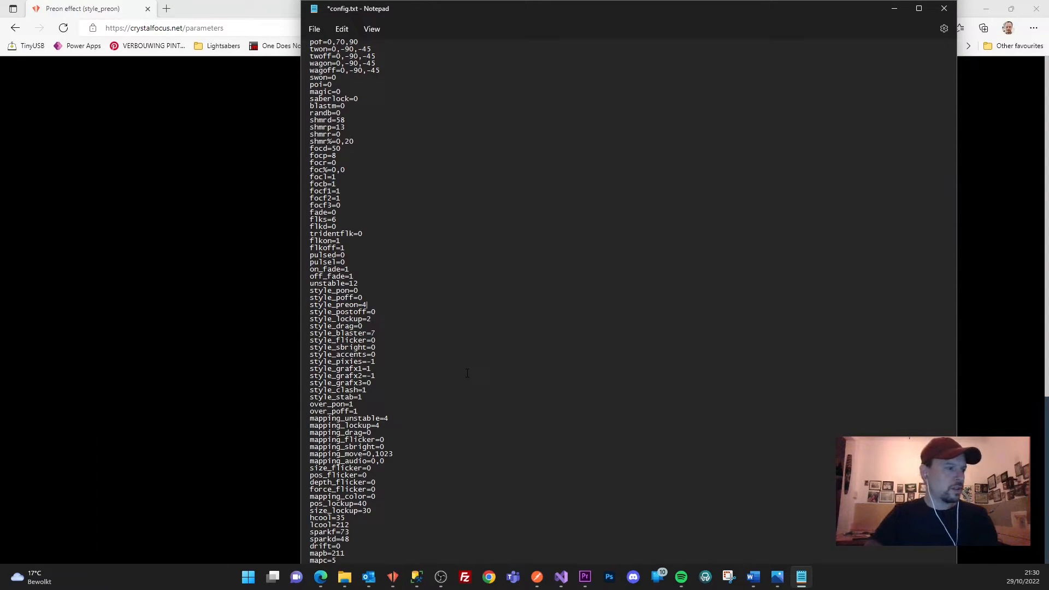
{"action": "left_click", "coordinate": [943, 8]}
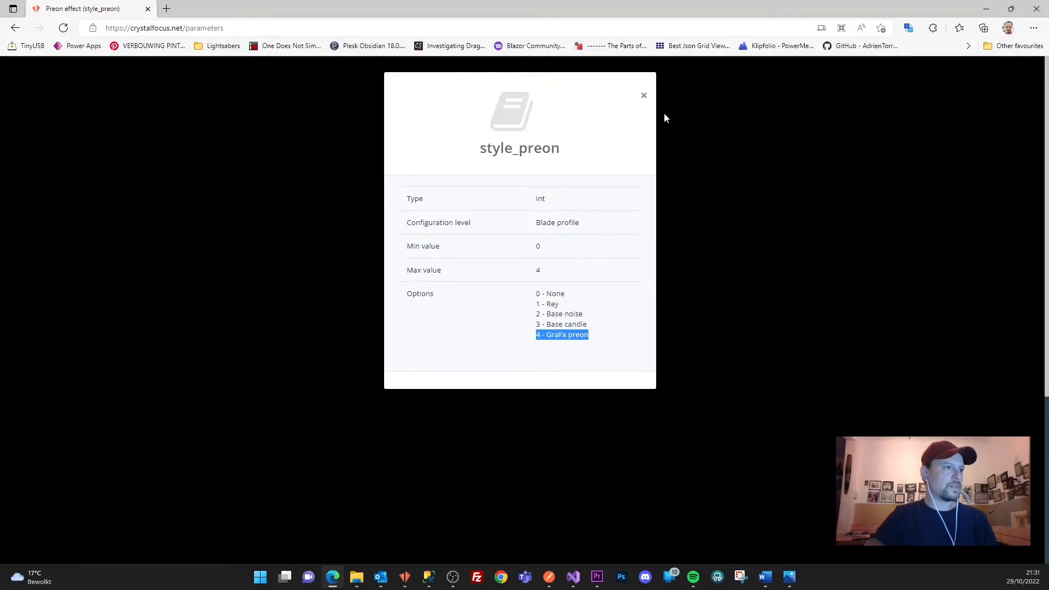
Step: Close the style_preon options and reopen config.txt from the SDHC (D:) drive in File Explorer
{"action": "left_click", "coordinate": [644, 97]}
{"action": "mouse_move", "coordinate": [356, 577]}
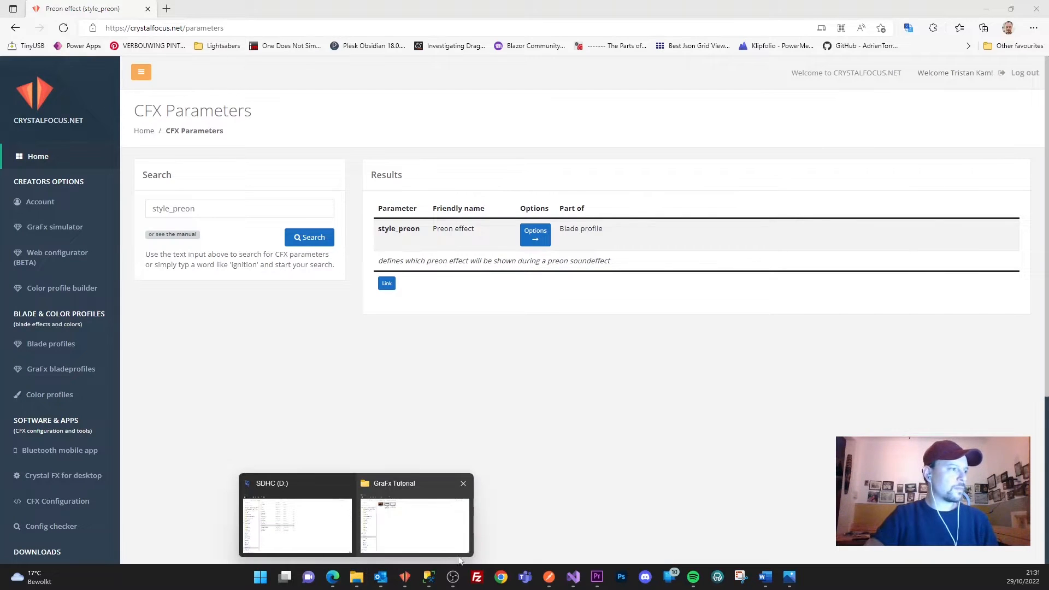
{"action": "left_click", "coordinate": [294, 513]}
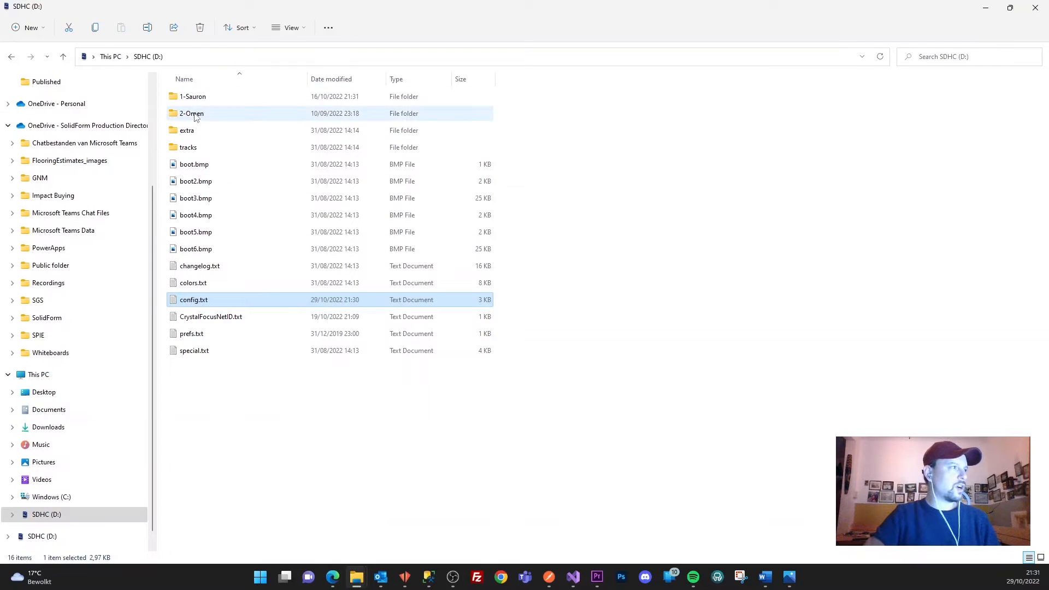
{"action": "double_click", "coordinate": [193, 302]}
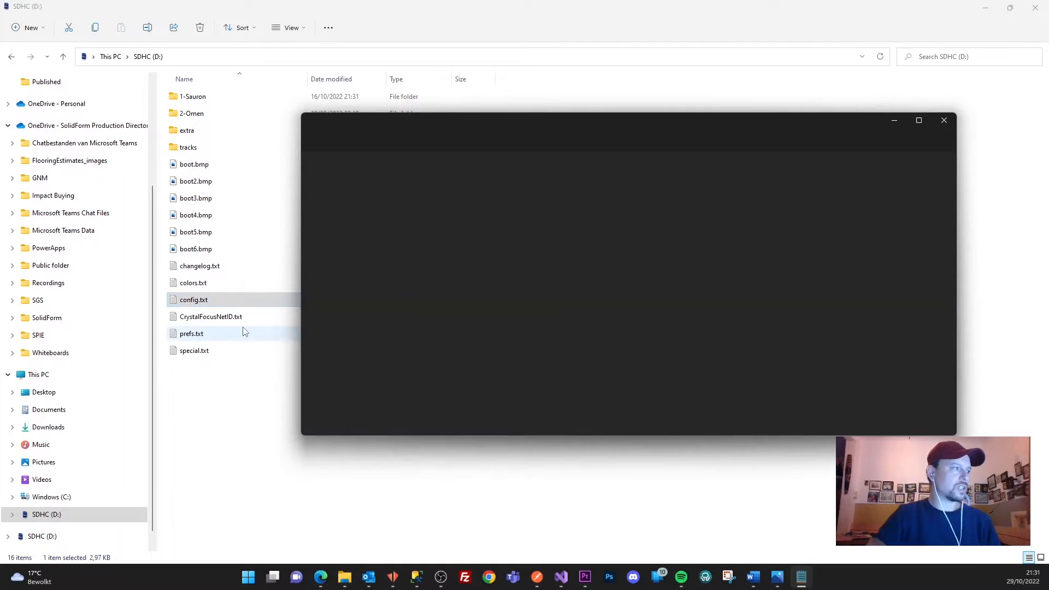
Step: Review the style_preon and style_grafx1 values in the [profile=1] section and close config.txt
{"action": "scroll", "coordinate": [434, 286], "scroll_direction": "down", "scroll_amount": 20}
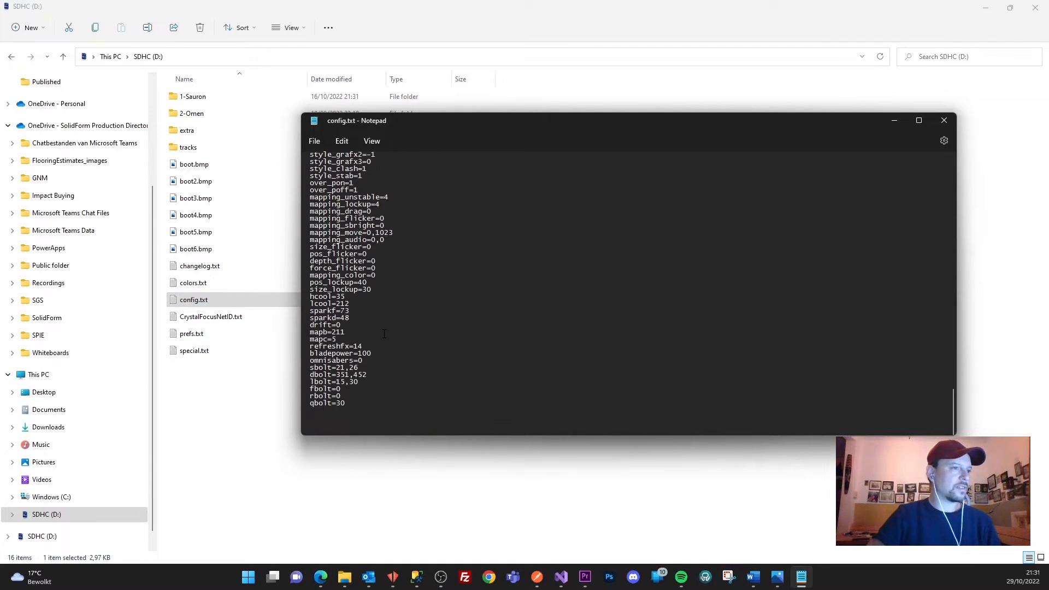
{"action": "scroll", "coordinate": [385, 331], "scroll_direction": "up", "scroll_amount": 20}
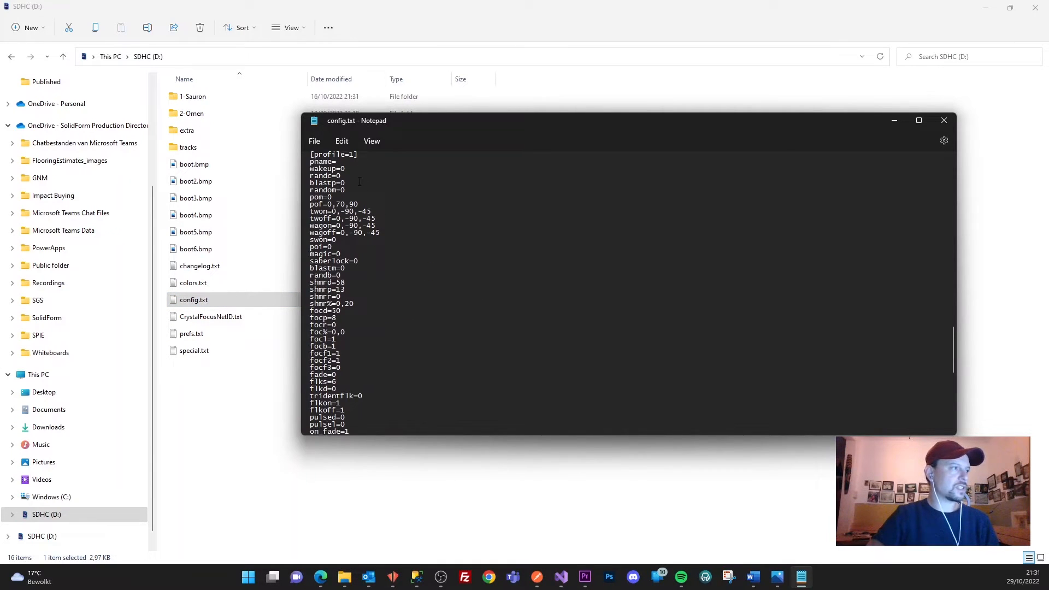
{"action": "scroll", "coordinate": [374, 175], "scroll_direction": "down", "scroll_amount": 5}
{"action": "scroll", "coordinate": [397, 355], "scroll_direction": "down", "scroll_amount": 4}
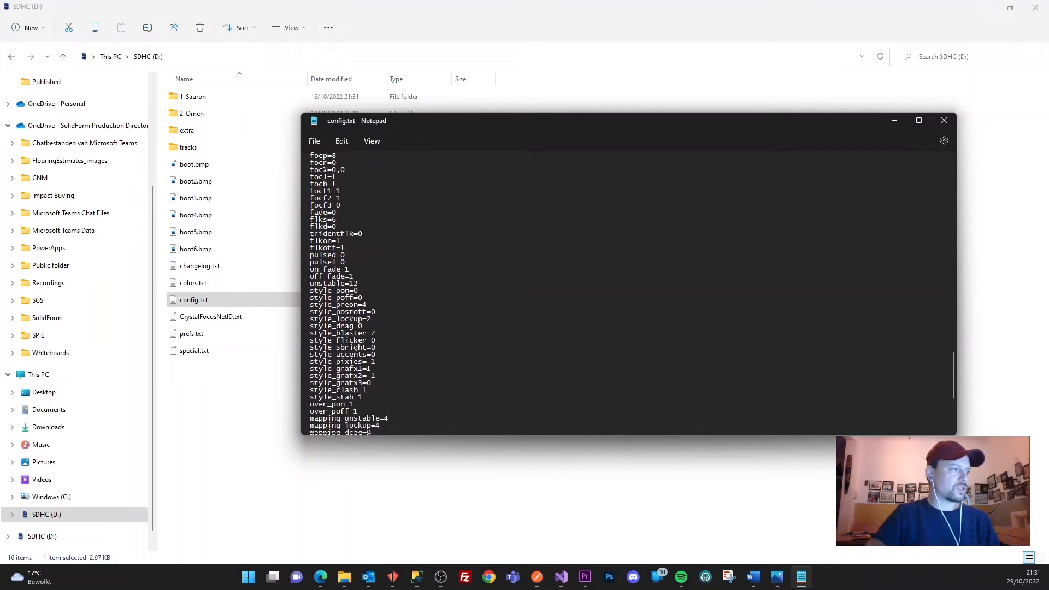
{"action": "left_click_drag", "start_coordinate": [376, 285], "coordinate": [309, 285]}
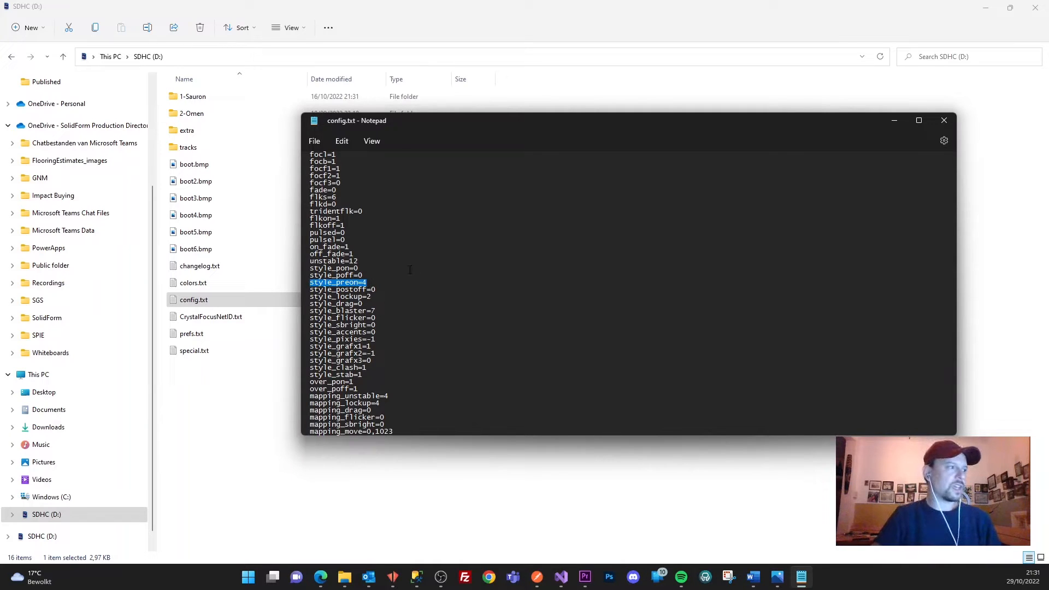
{"action": "scroll", "coordinate": [422, 294], "scroll_direction": "down", "scroll_amount": 4}
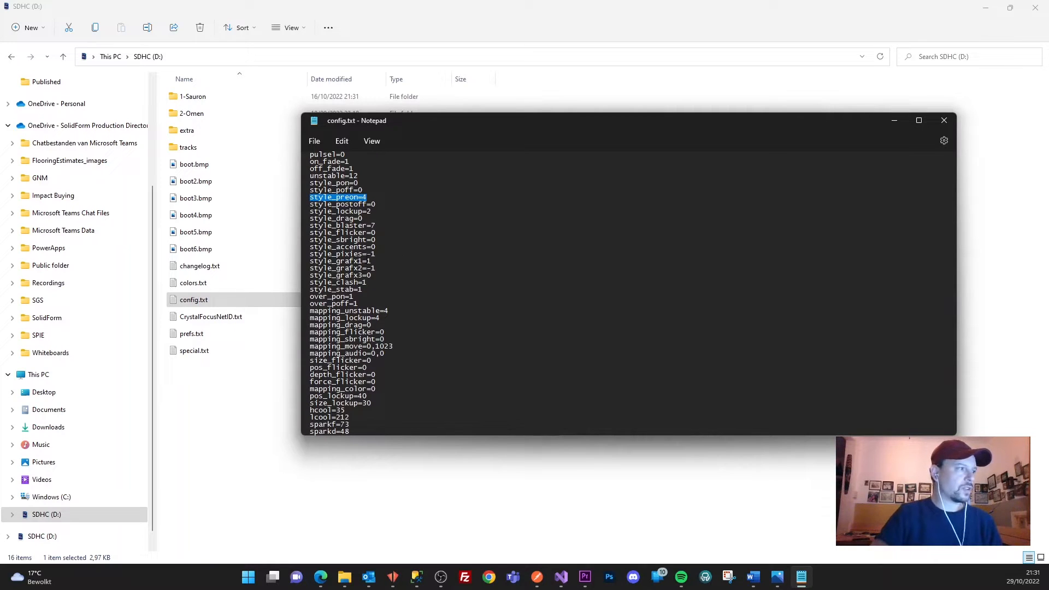
{"action": "left_click", "coordinate": [367, 261]}
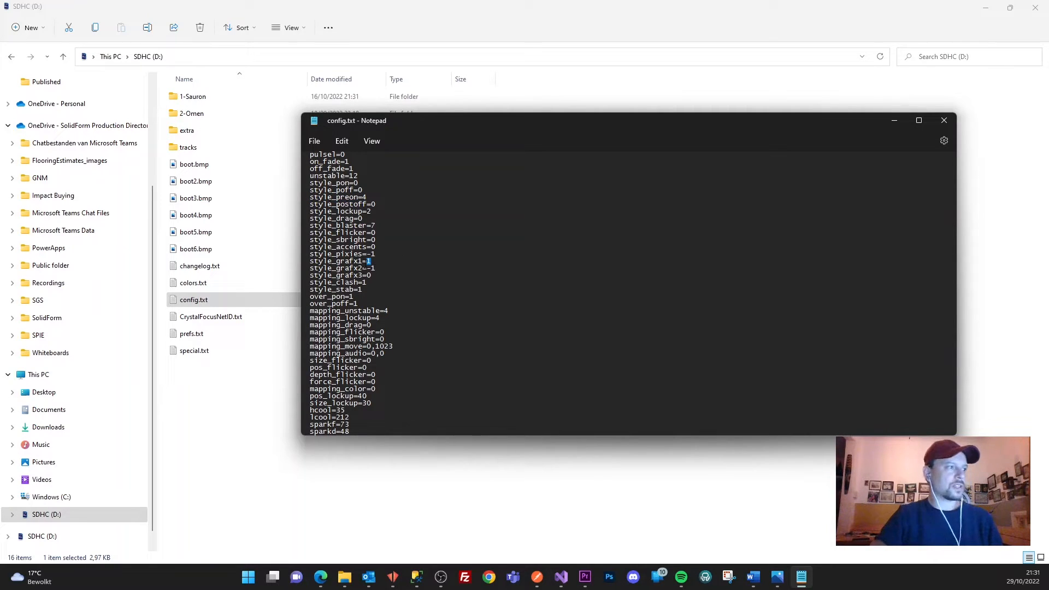
{"action": "left_click", "coordinate": [941, 127]}
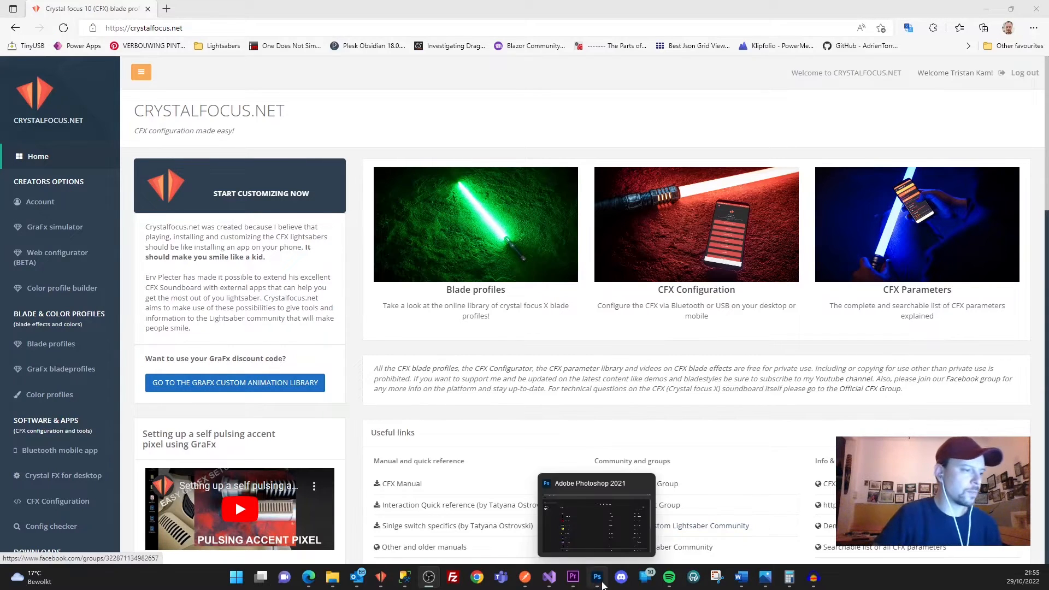
Step: Switch to Photoshop, open the yellow-and-blue poweron1.psd from the recent files and deselect its layer
{"action": "left_click", "coordinate": [597, 577]}
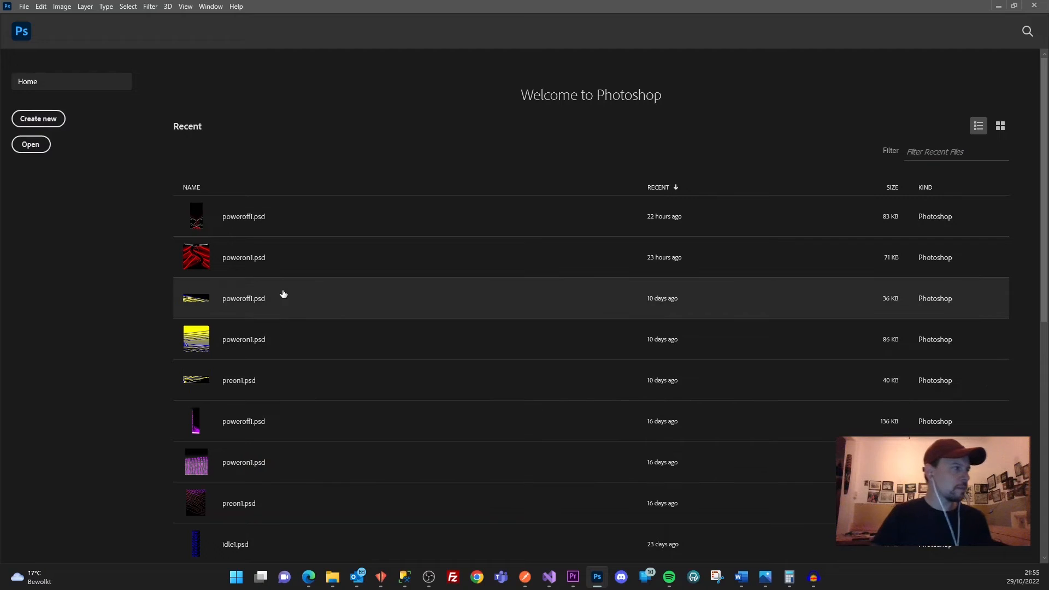
{"action": "left_click", "coordinate": [202, 343]}
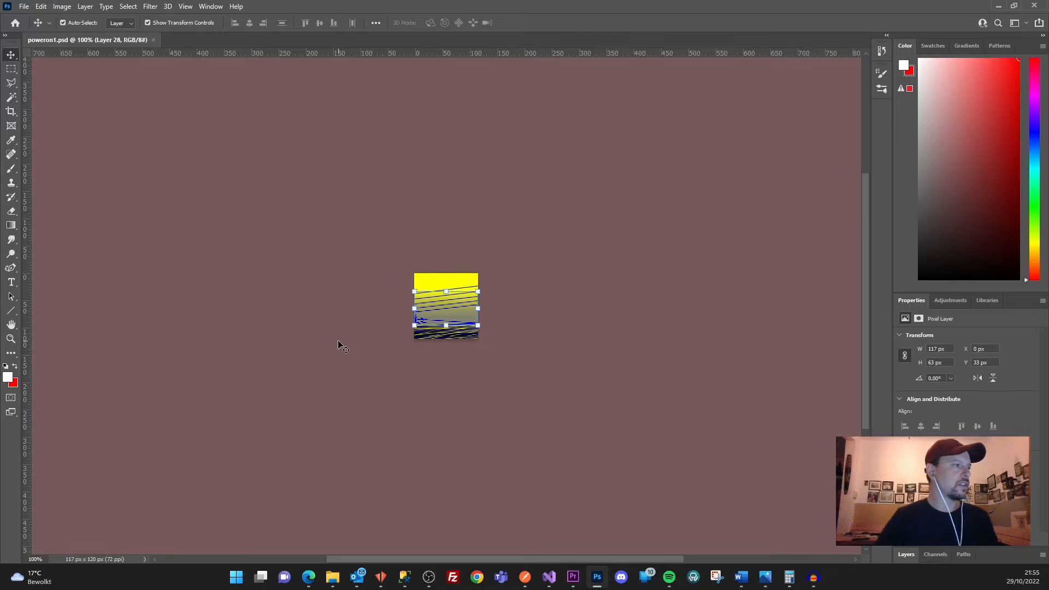
{"action": "left_click", "coordinate": [550, 339]}
Step: Examine the pixel rows at the lower edge of poweron1.psd from the left corner to the right corner, then close the file
{"action": "scroll", "coordinate": [489, 346], "scroll_direction": "up", "scroll_amount": 4}
{"action": "scroll", "coordinate": [422, 349], "scroll_direction": "up", "scroll_amount": 8}
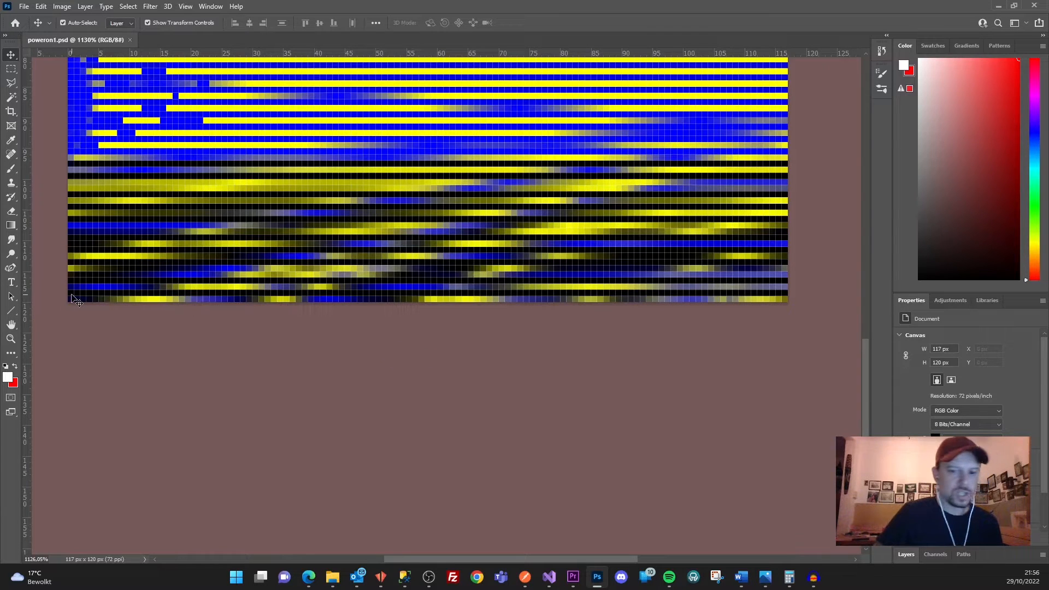
{"action": "scroll", "coordinate": [71, 297], "scroll_direction": "up", "scroll_amount": 3}
{"action": "scroll", "coordinate": [81, 293], "scroll_direction": "up", "scroll_amount": 1}
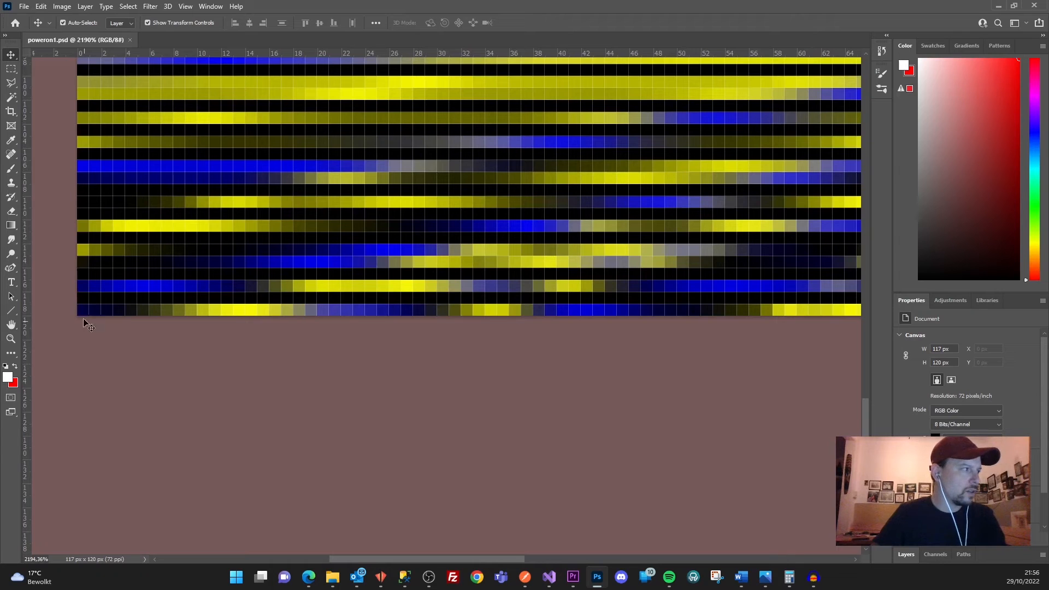
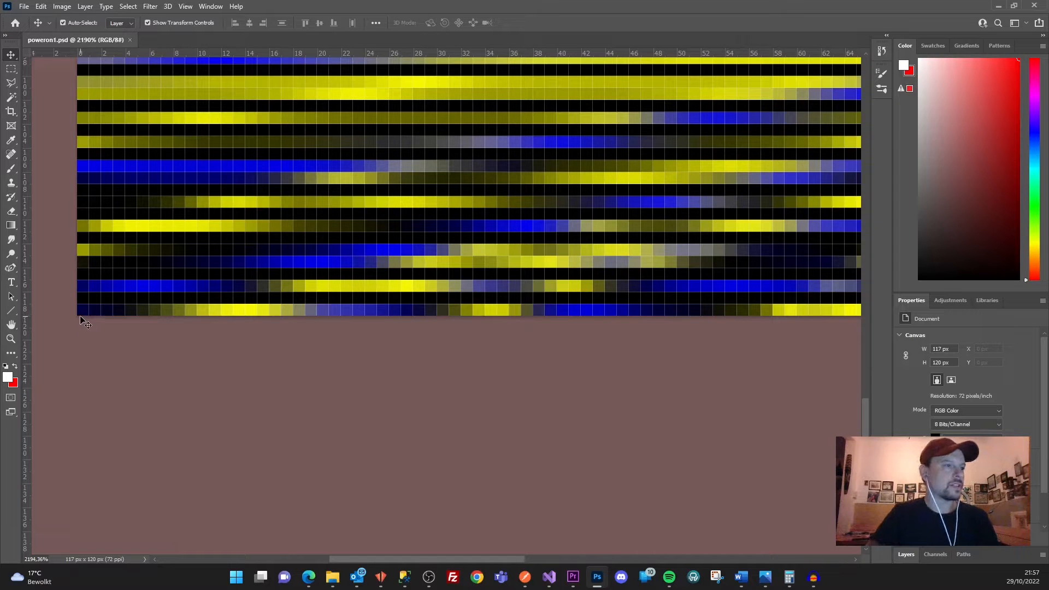
{"action": "left_click_drag", "start_coordinate": [434, 558], "coordinate": [635, 559]}
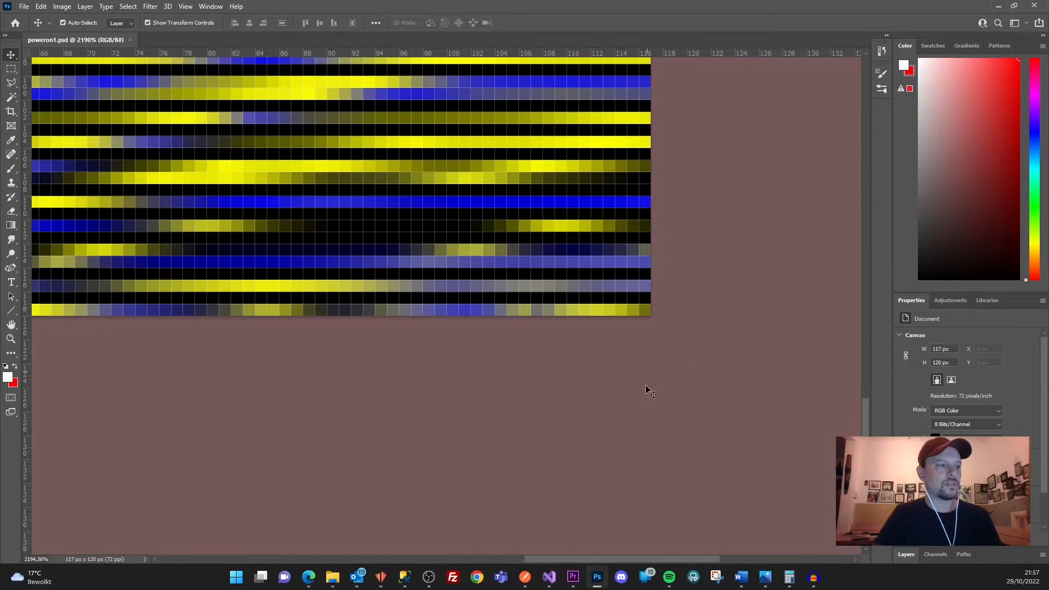
{"action": "left_click_drag", "start_coordinate": [602, 563], "coordinate": [395, 569]}
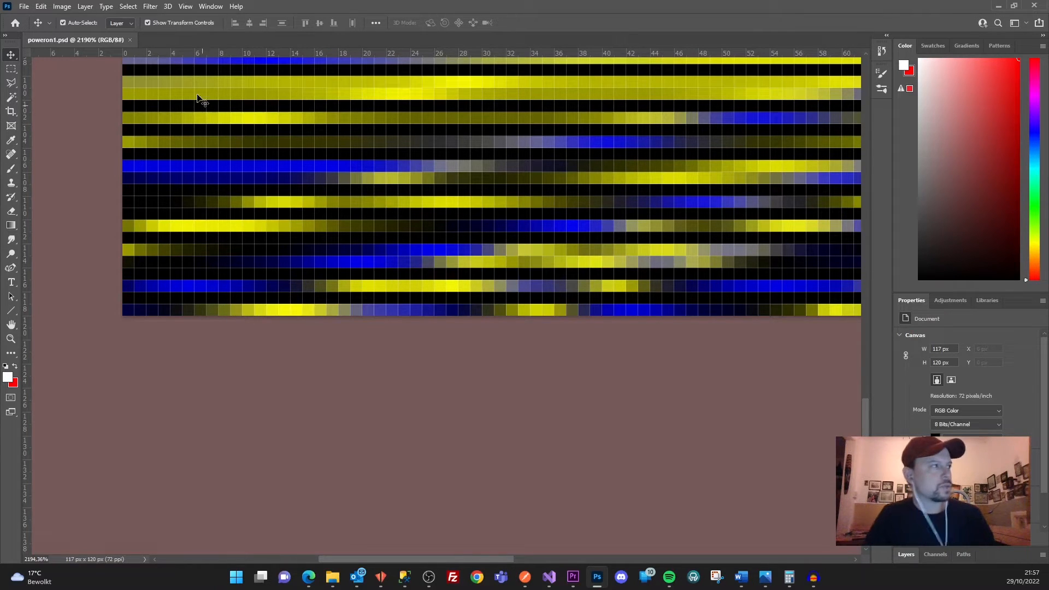
{"action": "left_click", "coordinate": [130, 40]}
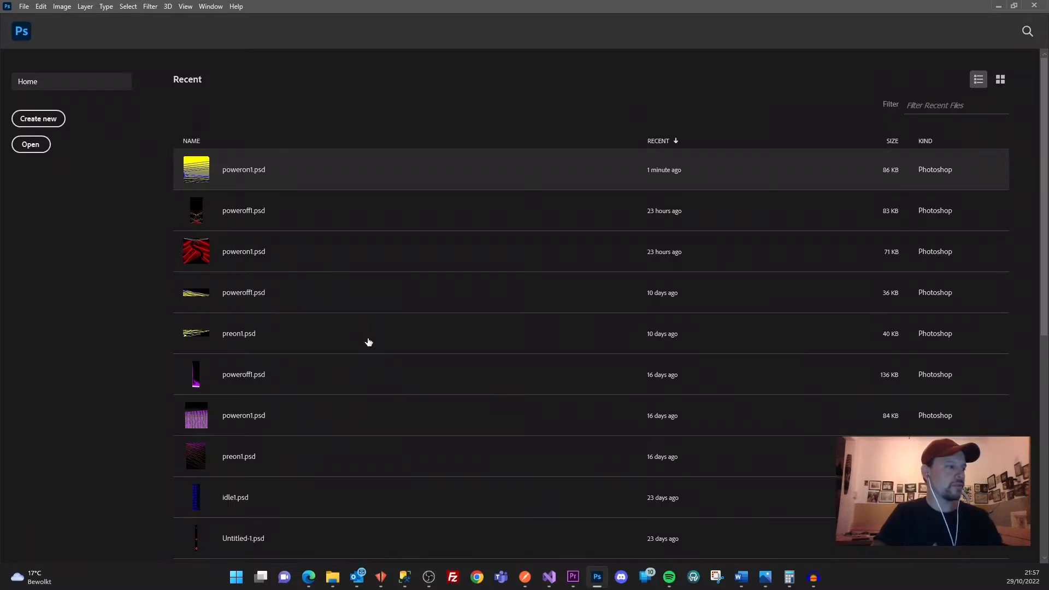
Step: Open grafx1.txt from the extra > GRAFX > 1-Omen folder on USB Drive (D:) in File Explorer
{"action": "mouse_move", "coordinate": [331, 583]}
{"action": "mouse_move", "coordinate": [388, 537]}
{"action": "left_click_drag", "start_coordinate": [656, 589], "coordinate": [645, 0]}
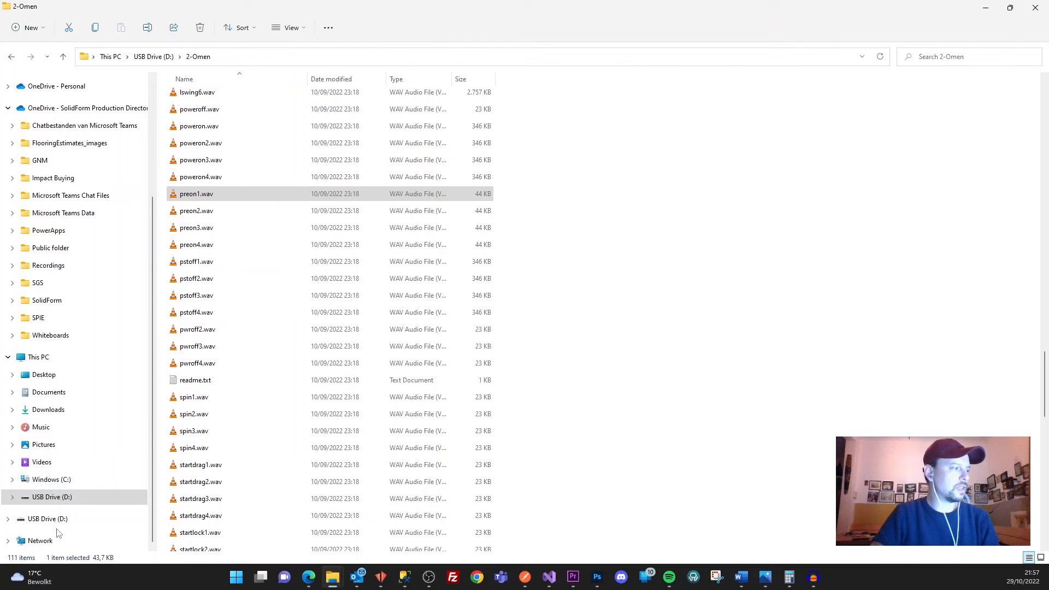
{"action": "scroll", "coordinate": [215, 240], "scroll_direction": "up", "scroll_amount": 9}
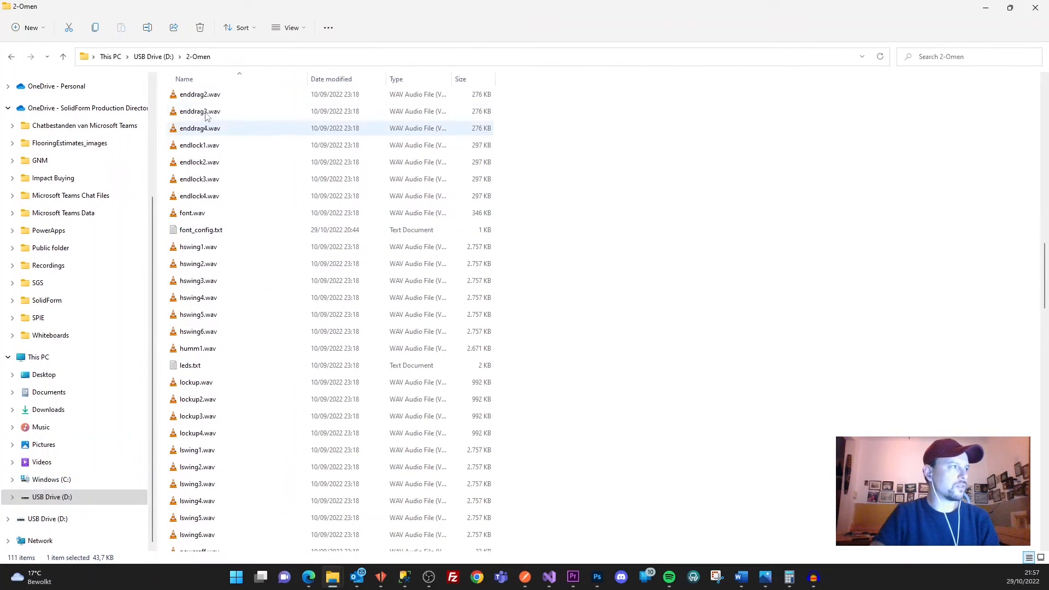
{"action": "left_click", "coordinate": [155, 58]}
{"action": "double_click", "coordinate": [191, 130]}
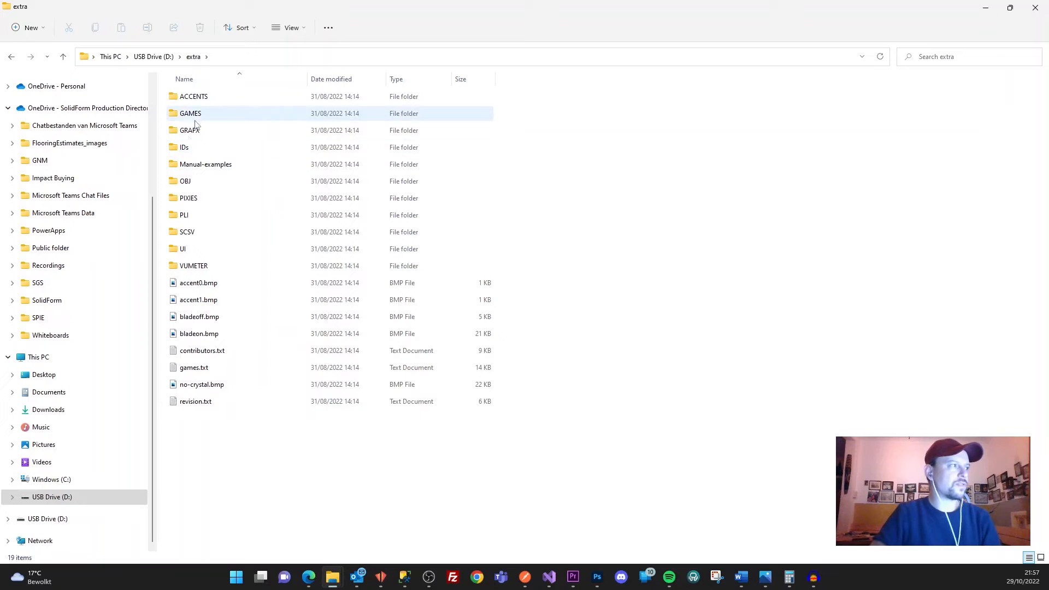
{"action": "double_click", "coordinate": [191, 130]}
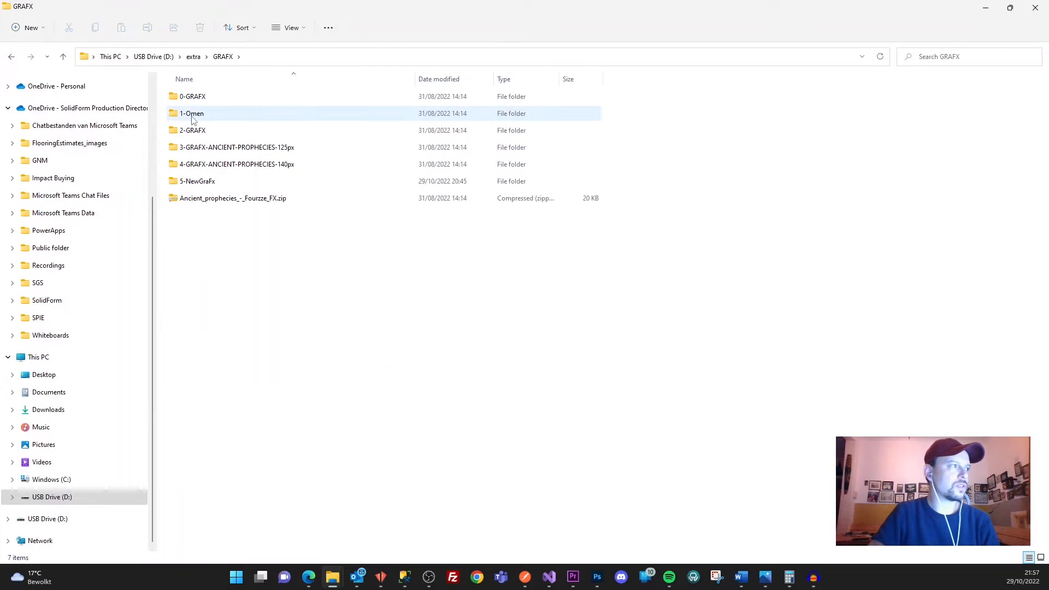
{"action": "double_click", "coordinate": [191, 116]}
{"action": "double_click", "coordinate": [203, 131]}
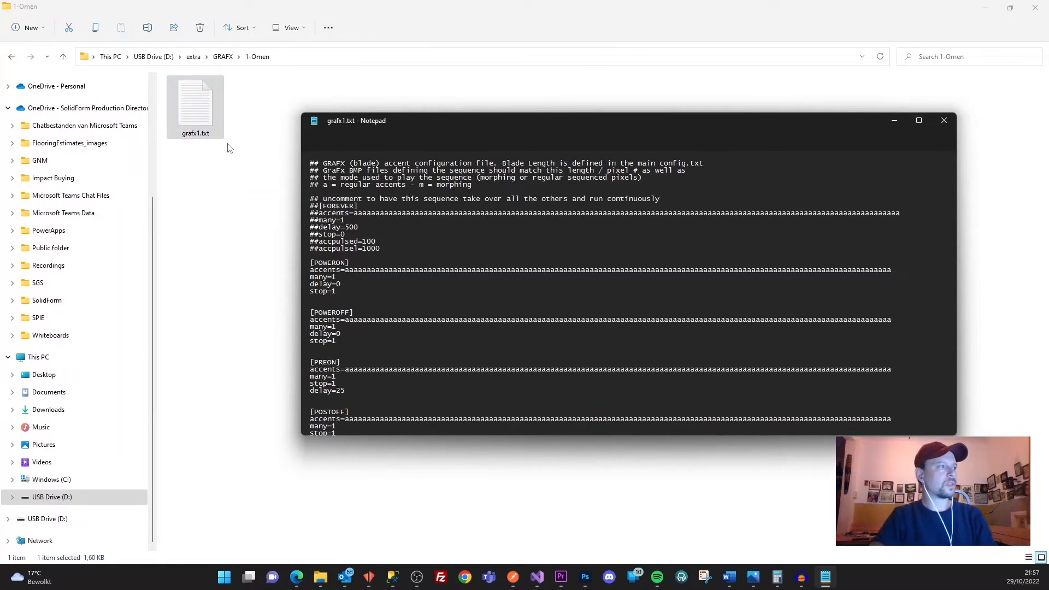
Step: Review the delay value in the [PREON] section of grafx1.txt, close the file and minimize File Explorer
{"action": "scroll", "coordinate": [389, 297], "scroll_direction": "down", "scroll_amount": 3}
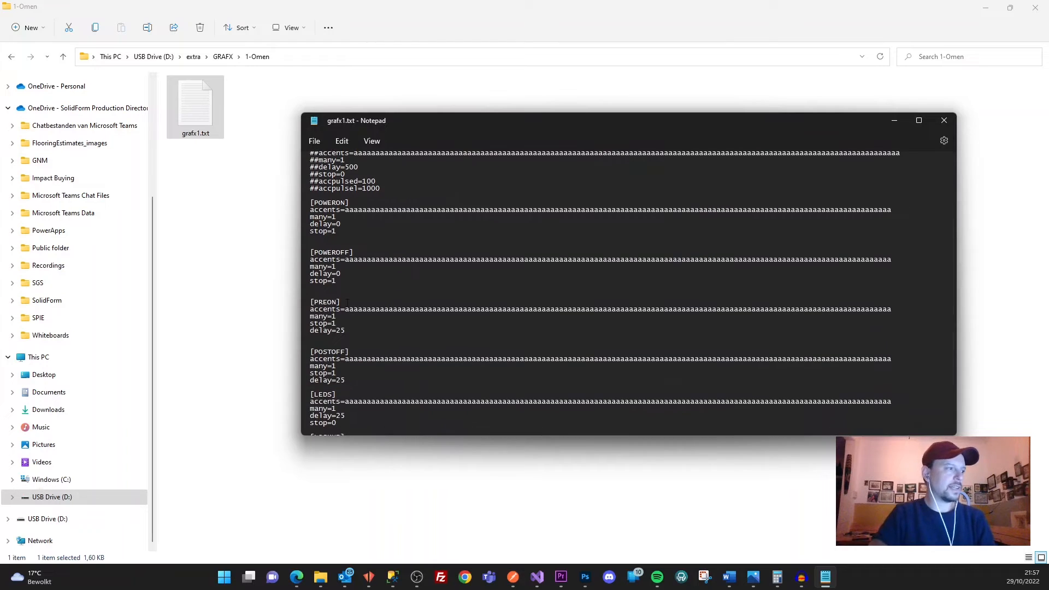
{"action": "left_click_drag", "start_coordinate": [349, 330], "coordinate": [310, 330]}
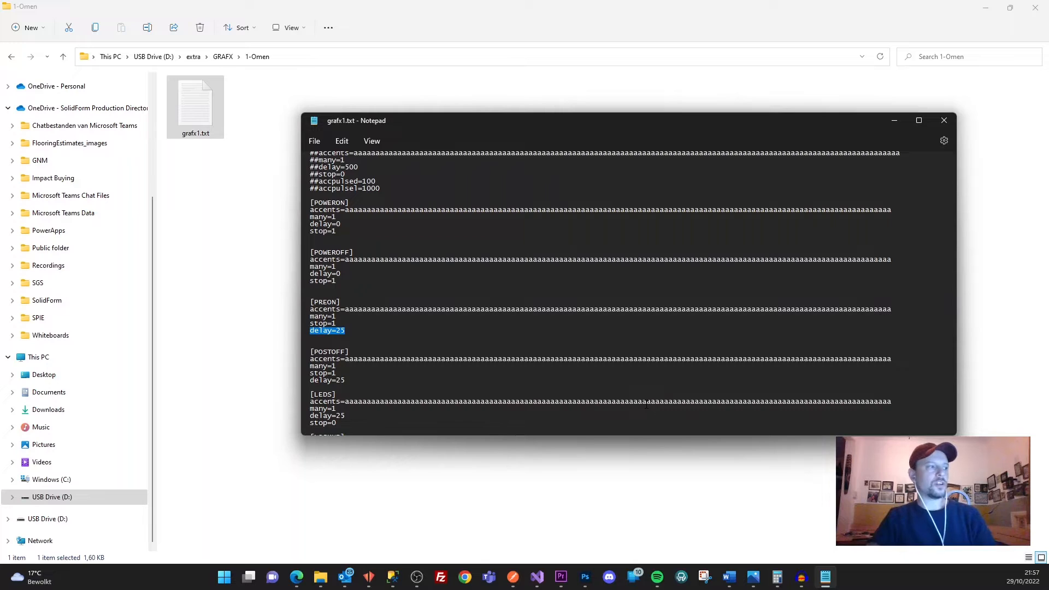
{"action": "left_click", "coordinate": [393, 321]}
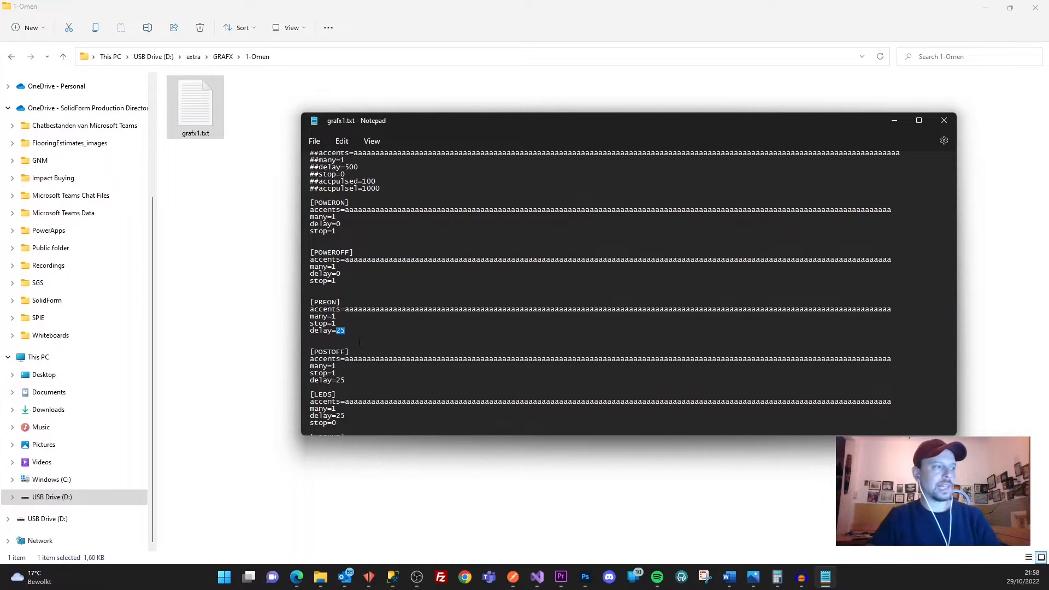
{"action": "left_click", "coordinate": [946, 123]}
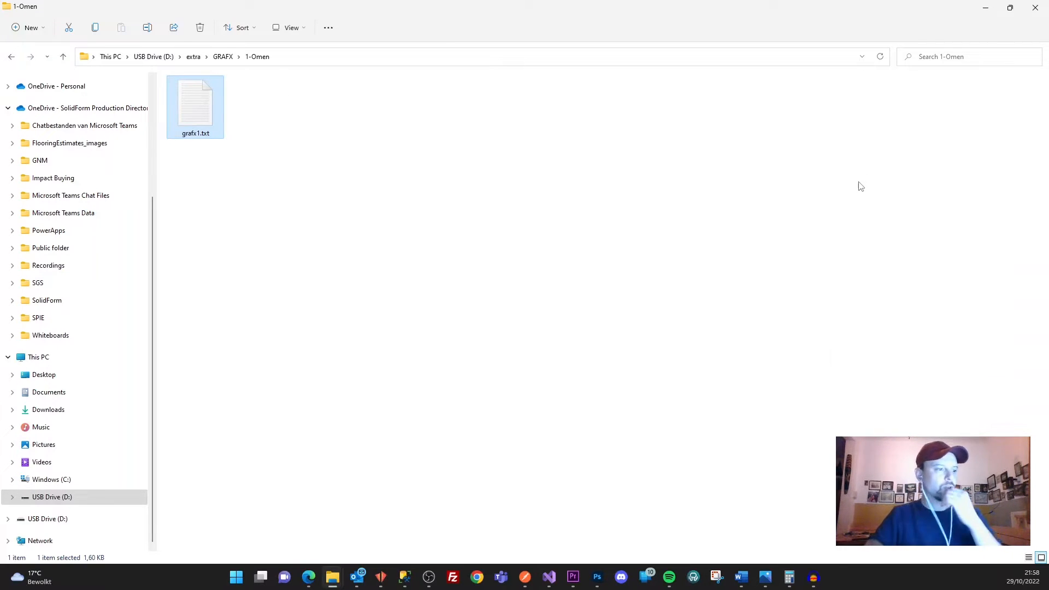
{"action": "left_click", "coordinate": [985, 9]}
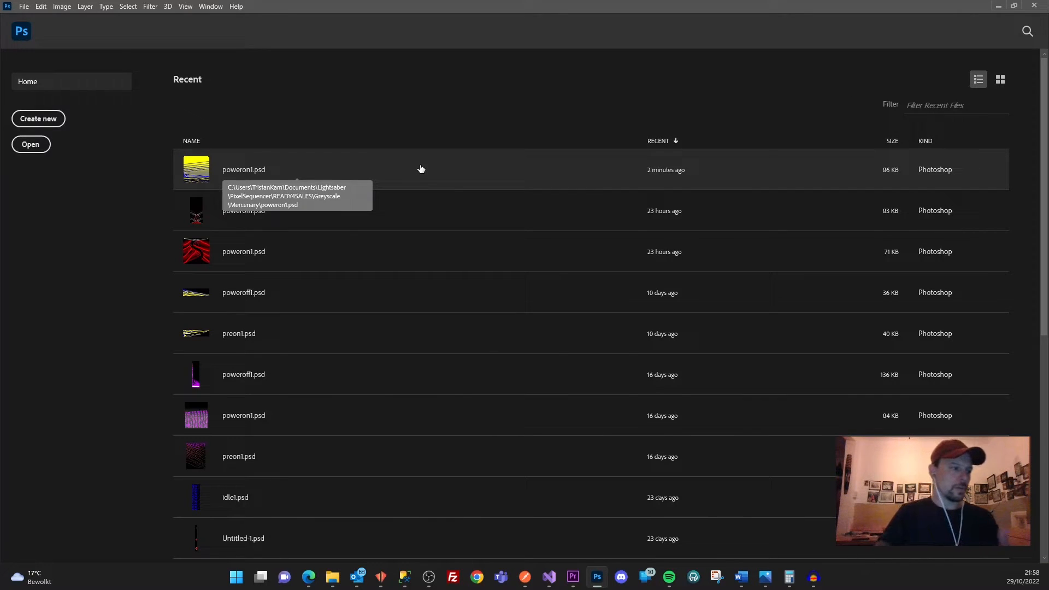
Step: Bring up Audacity and locate preon1.wav in the 2-Omen folder on USB Drive (D:) in File Explorer
{"action": "mouse_move", "coordinate": [815, 583]}
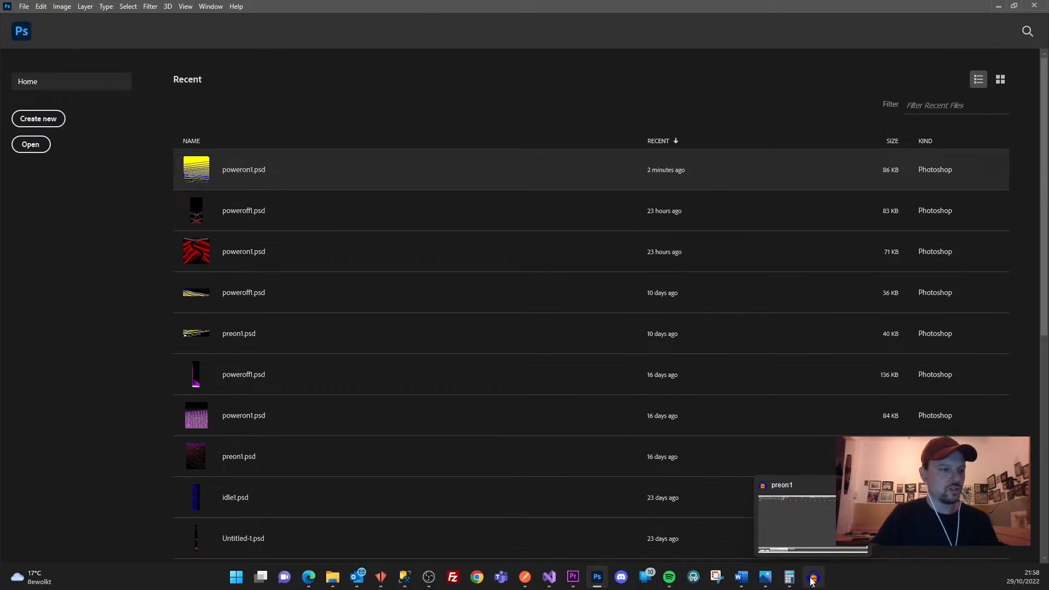
{"action": "left_click", "coordinate": [812, 582]}
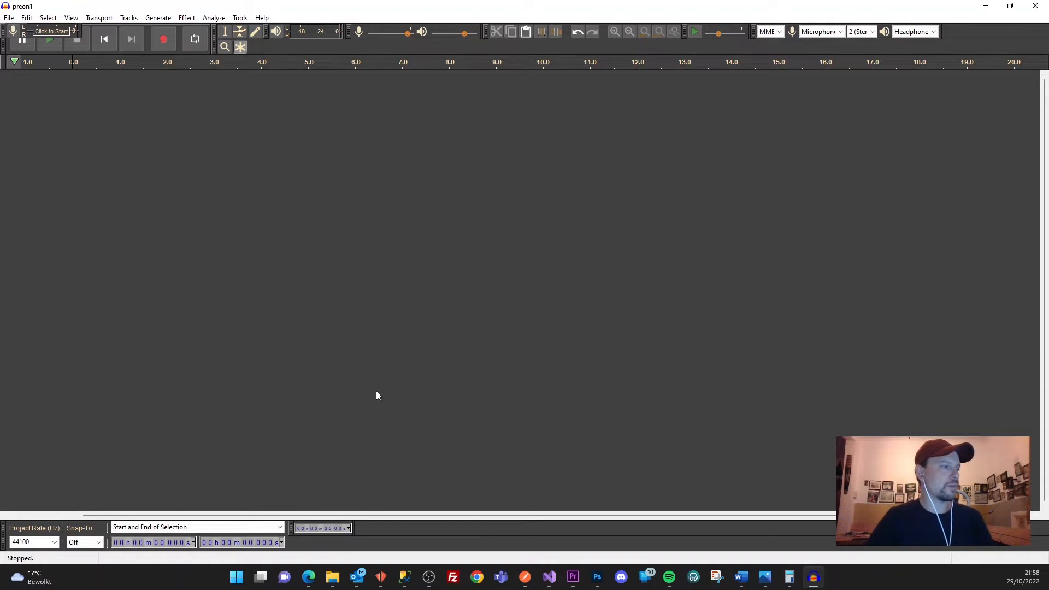
{"action": "left_click", "coordinate": [333, 576]}
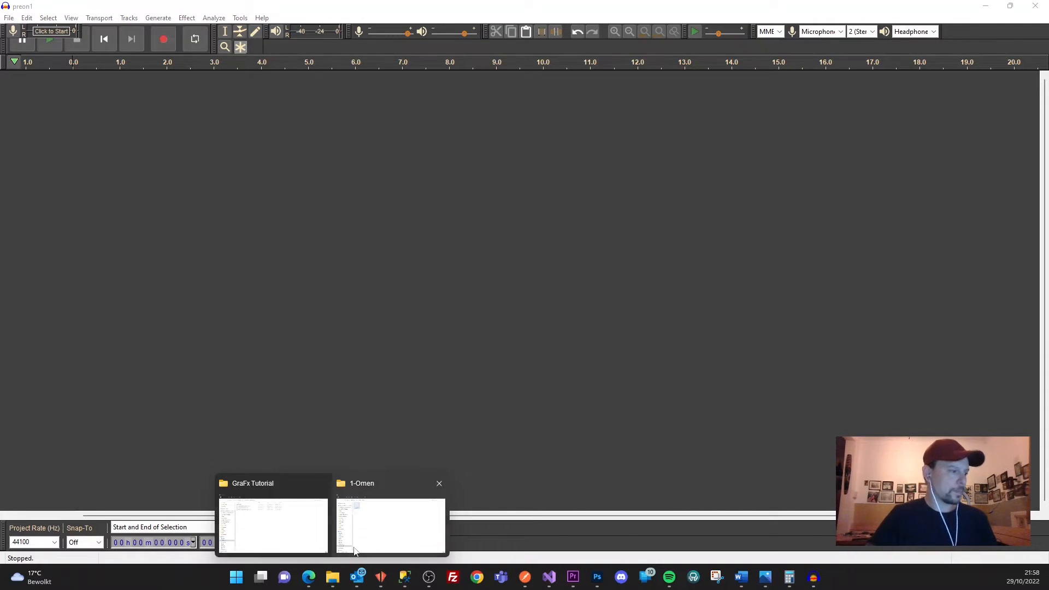
{"action": "left_click", "coordinate": [349, 551]}
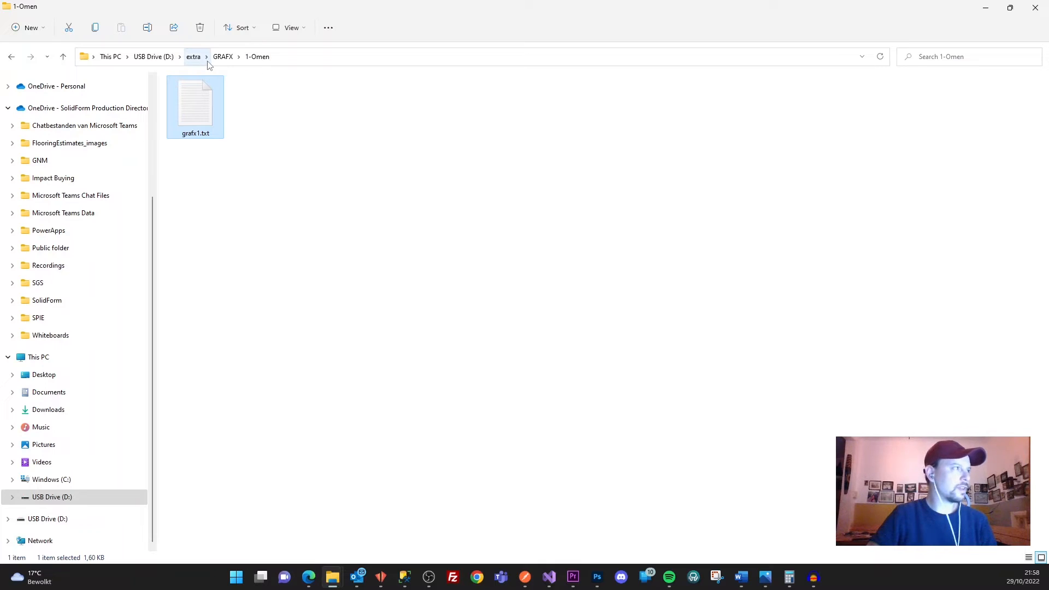
{"action": "left_click", "coordinate": [164, 56]}
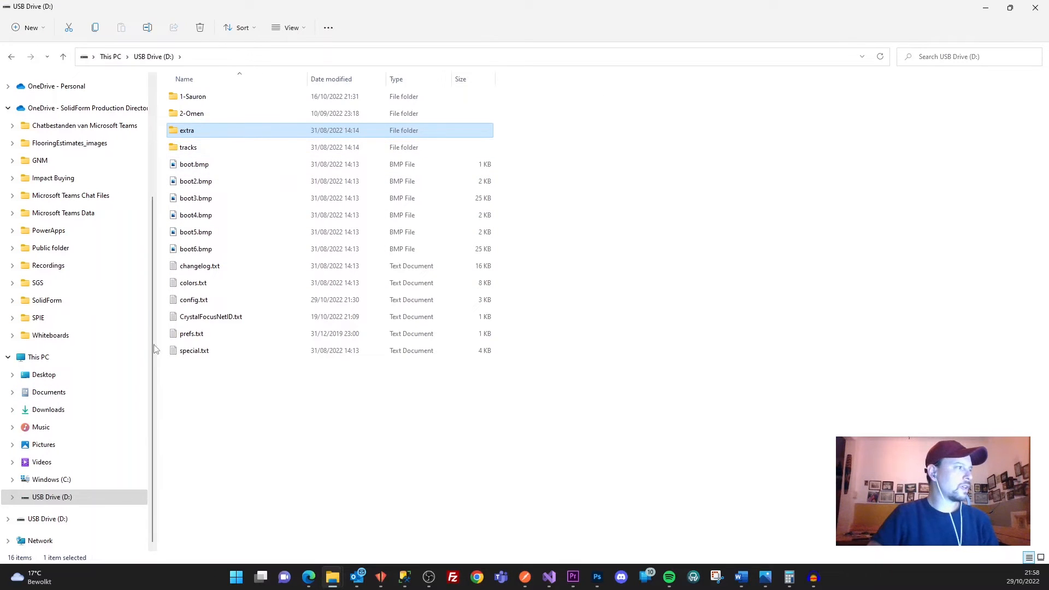
{"action": "double_click", "coordinate": [192, 114]}
{"action": "left_click", "coordinate": [212, 368]}
{"action": "key", "text": "p"}
{"action": "left_click", "coordinate": [200, 180]}
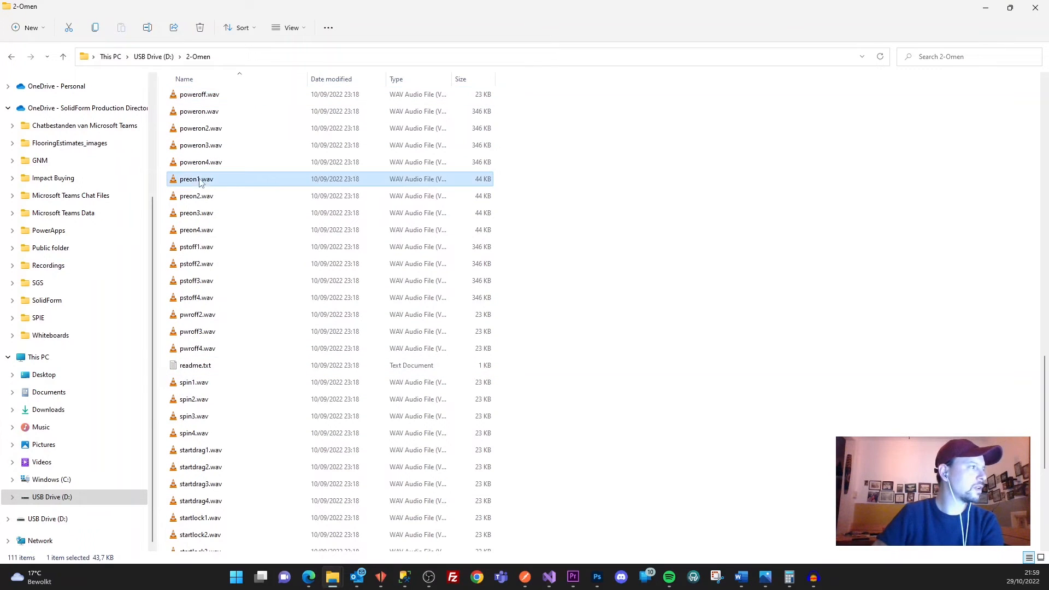
Step: Import preon1.wav from File Explorer into Audacity and examine where its waveform ends on the timeline
{"action": "left_click_drag", "start_coordinate": [351, 12], "coordinate": [813, 117]}
{"action": "left_click_drag", "start_coordinate": [740, 283], "coordinate": [340, 310]}
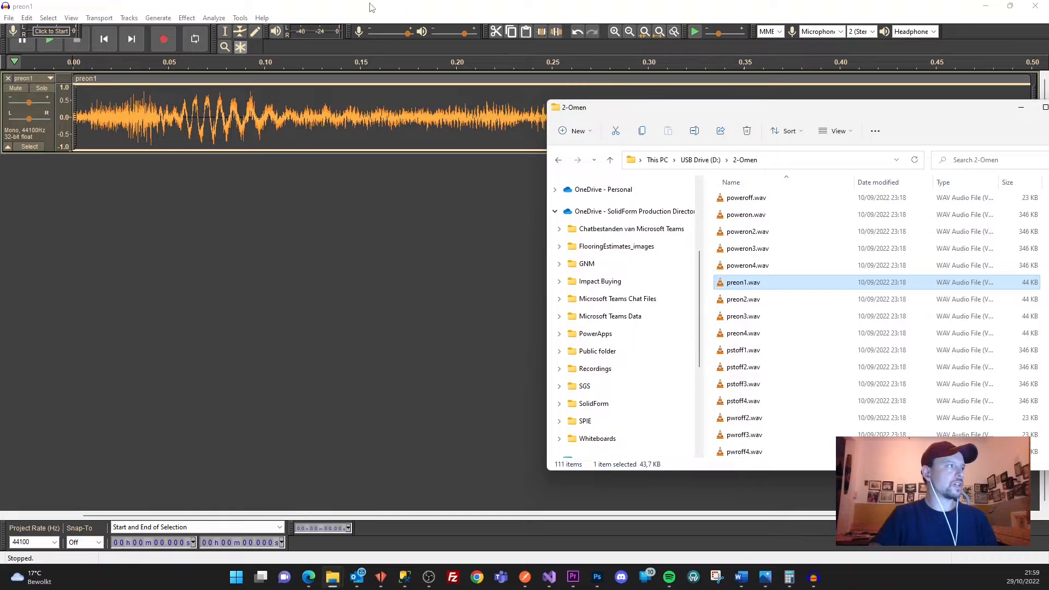
{"action": "left_click", "coordinate": [400, 10]}
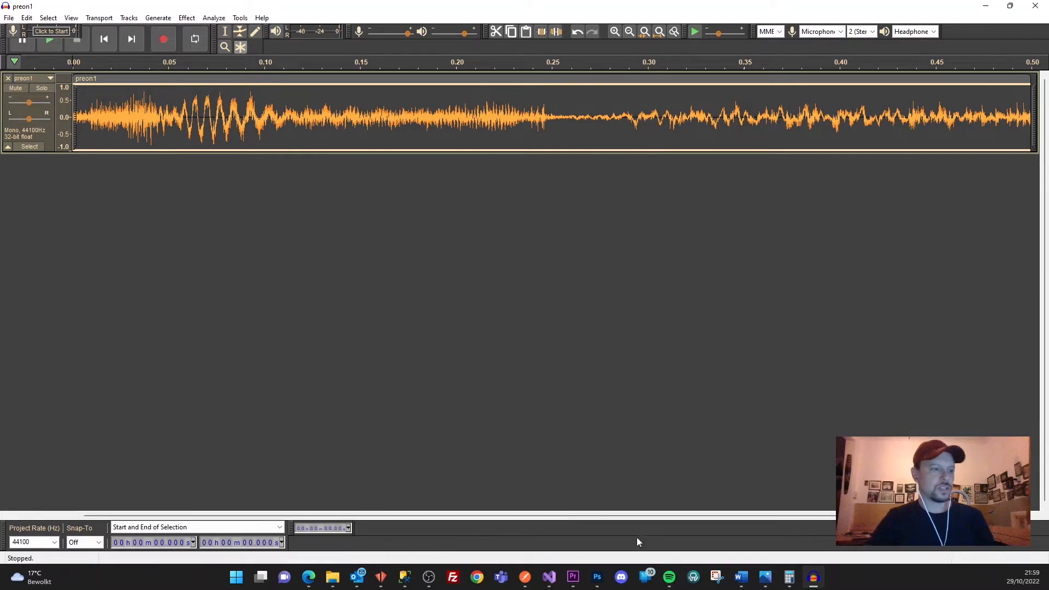
{"action": "left_click_drag", "start_coordinate": [319, 516], "coordinate": [373, 527]}
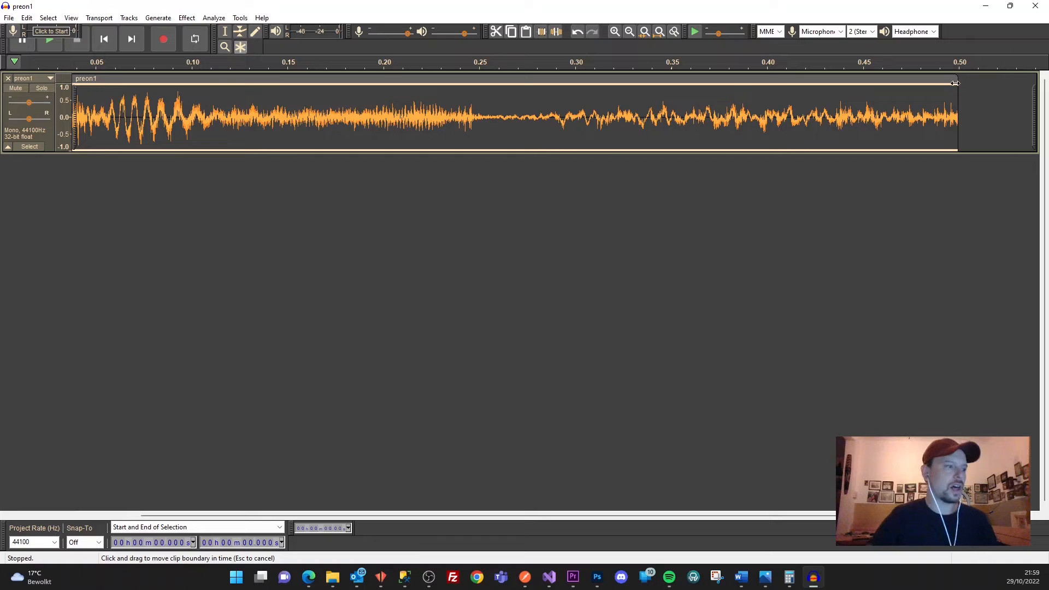
Step: Import preon2.wav from the 2-Omen folder as a second Audacity track and compare its length with preon1
{"action": "left_click", "coordinate": [332, 577]}
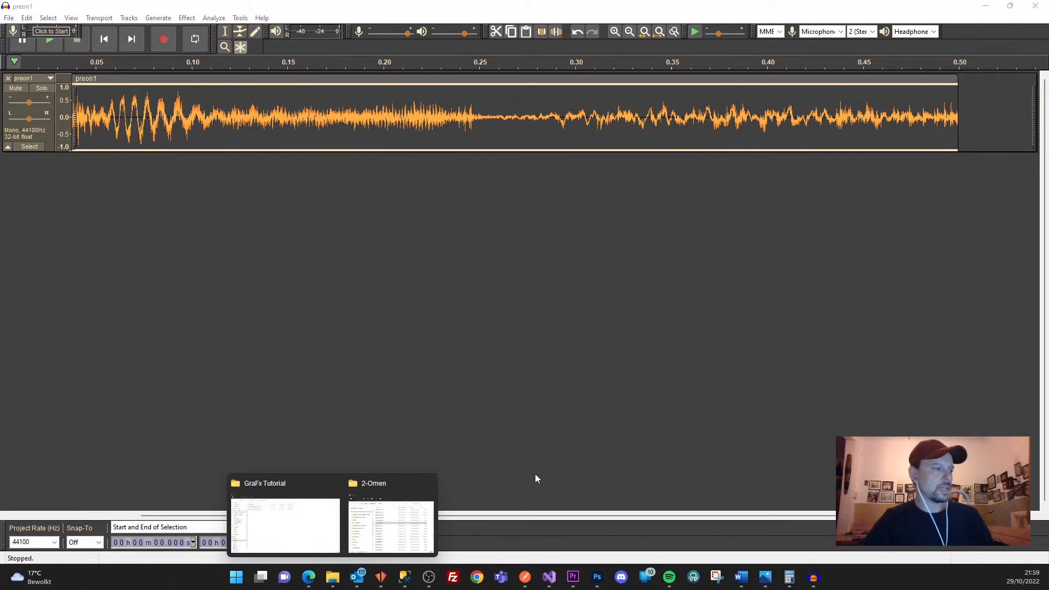
{"action": "left_click", "coordinate": [391, 516]}
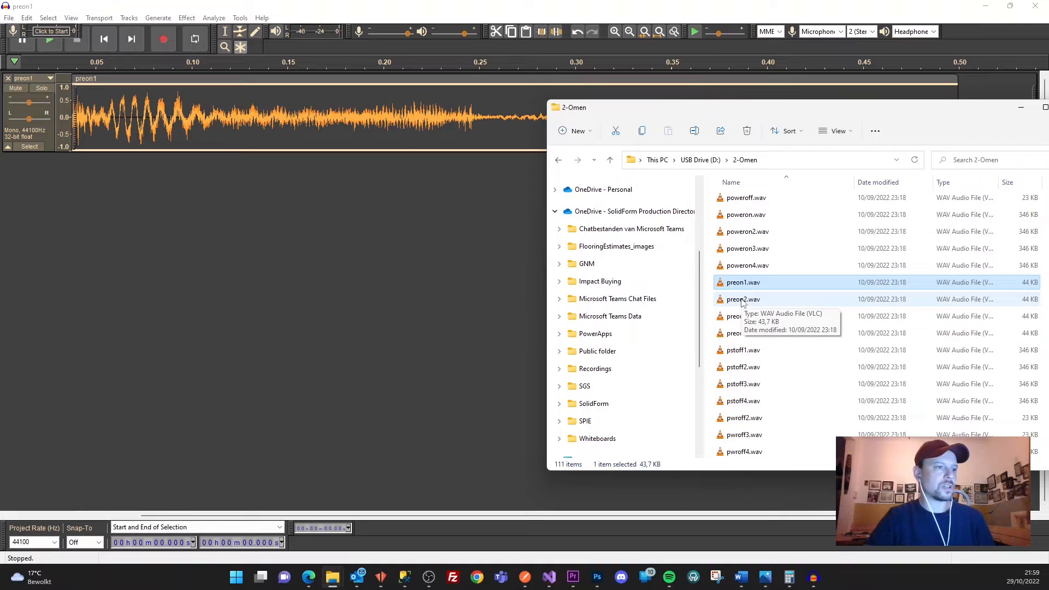
{"action": "left_click_drag", "start_coordinate": [742, 302], "coordinate": [411, 305]}
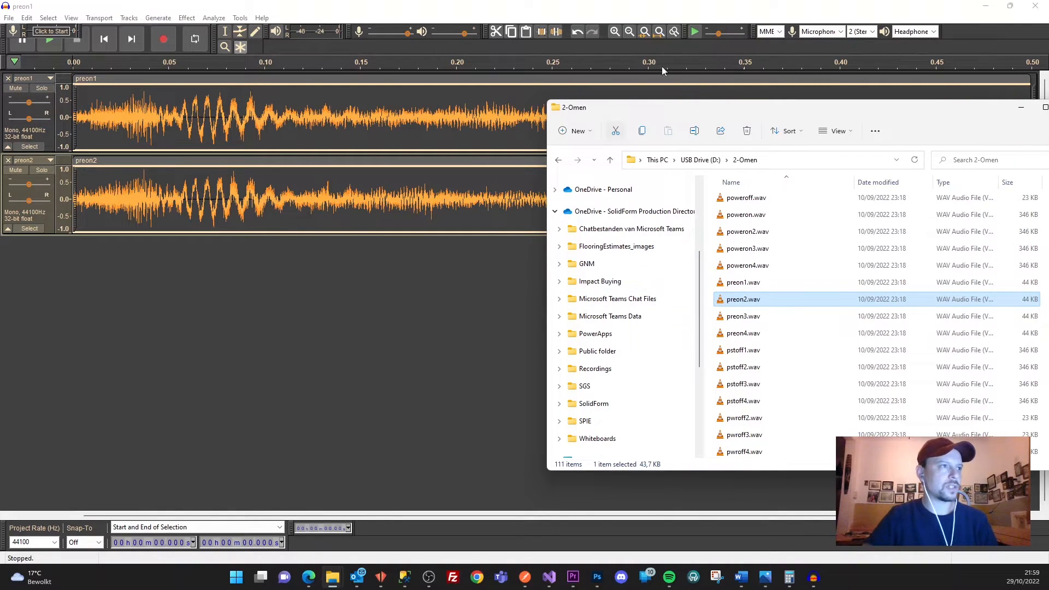
{"action": "left_click", "coordinate": [712, 13]}
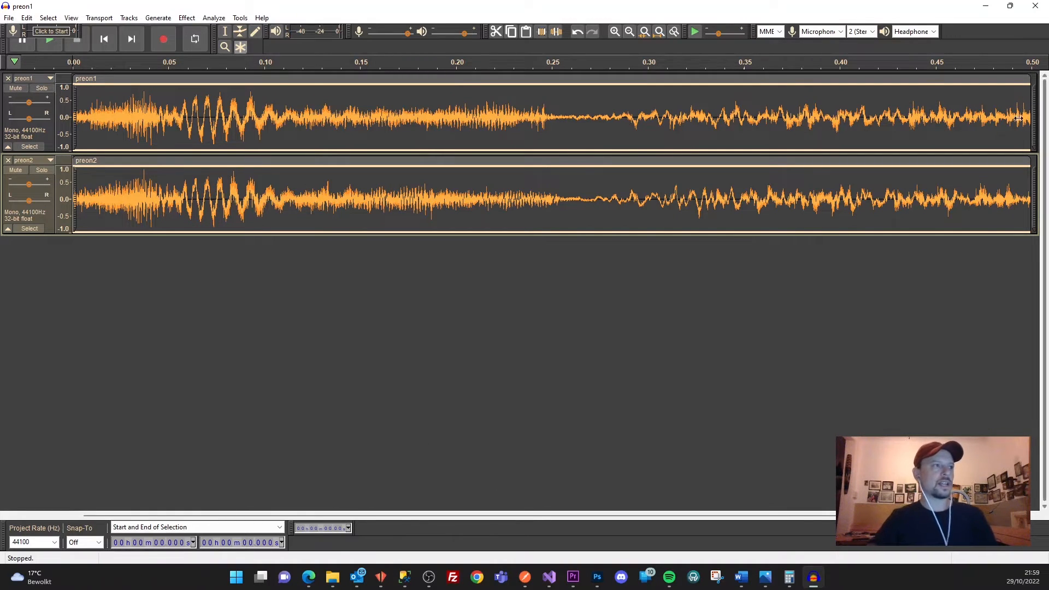
Step: Switch to Calculator and multiply the 0.5-second sound duration by 40
{"action": "mouse_move", "coordinate": [814, 587]}
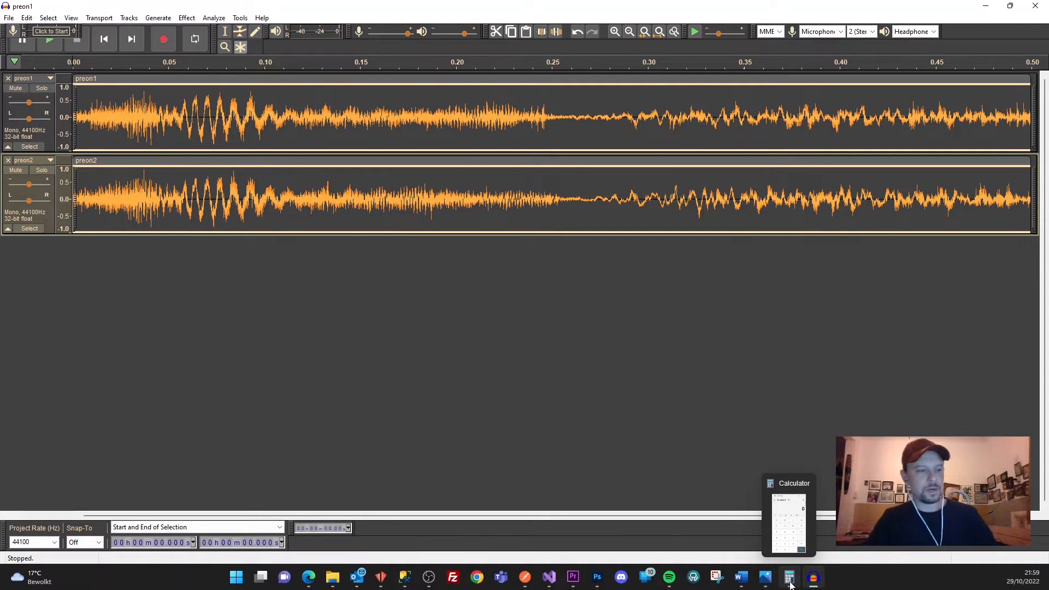
{"action": "left_click", "coordinate": [789, 585]}
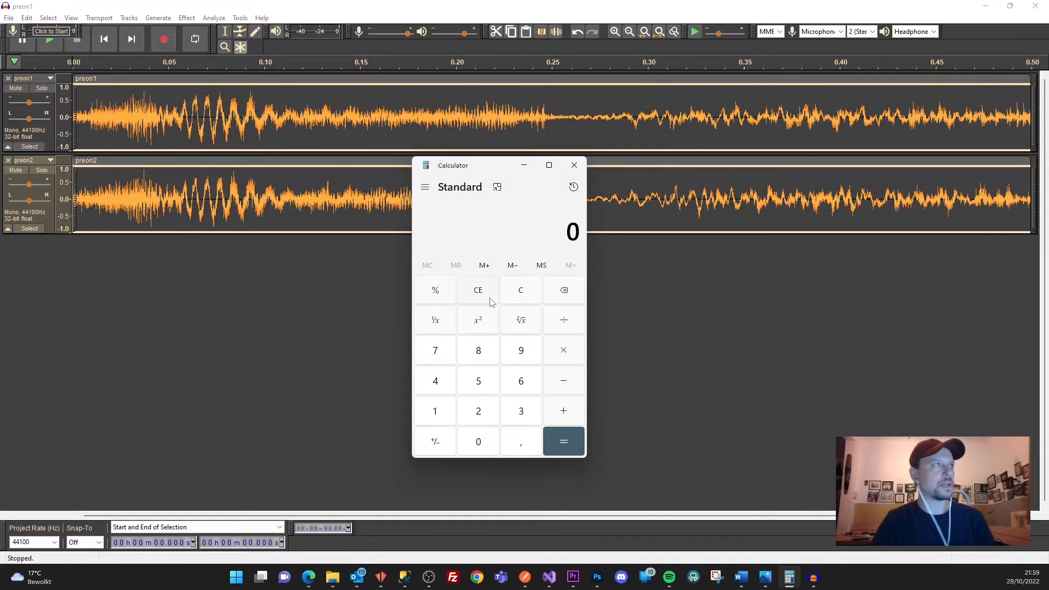
{"action": "type", "text": ",5"}
{"action": "type", "text": "*40"}
{"action": "key", "text": "Return"}
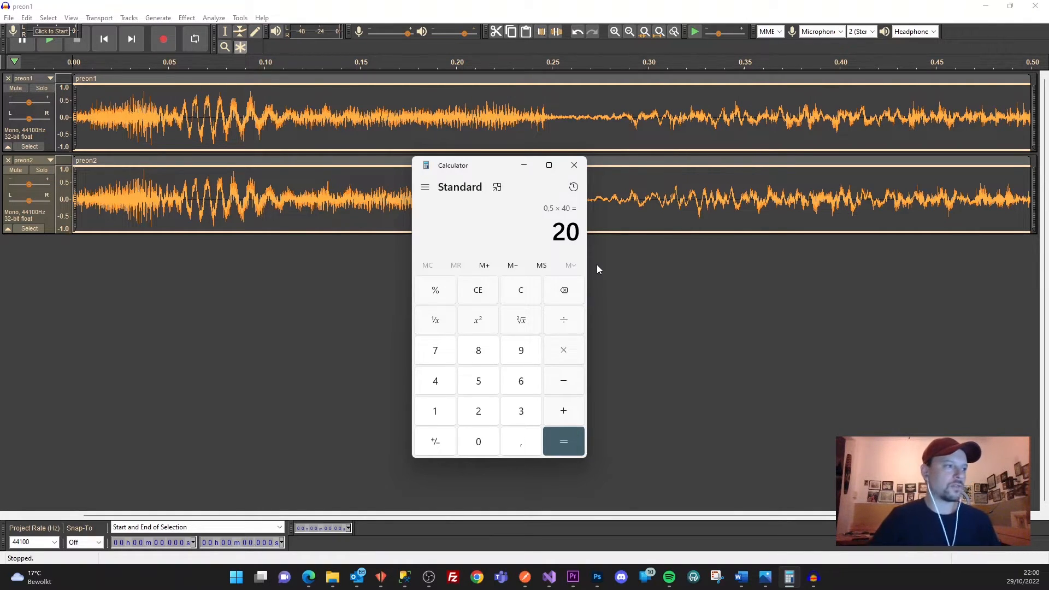
{"action": "left_click_drag", "start_coordinate": [552, 234], "coordinate": [579, 232]}
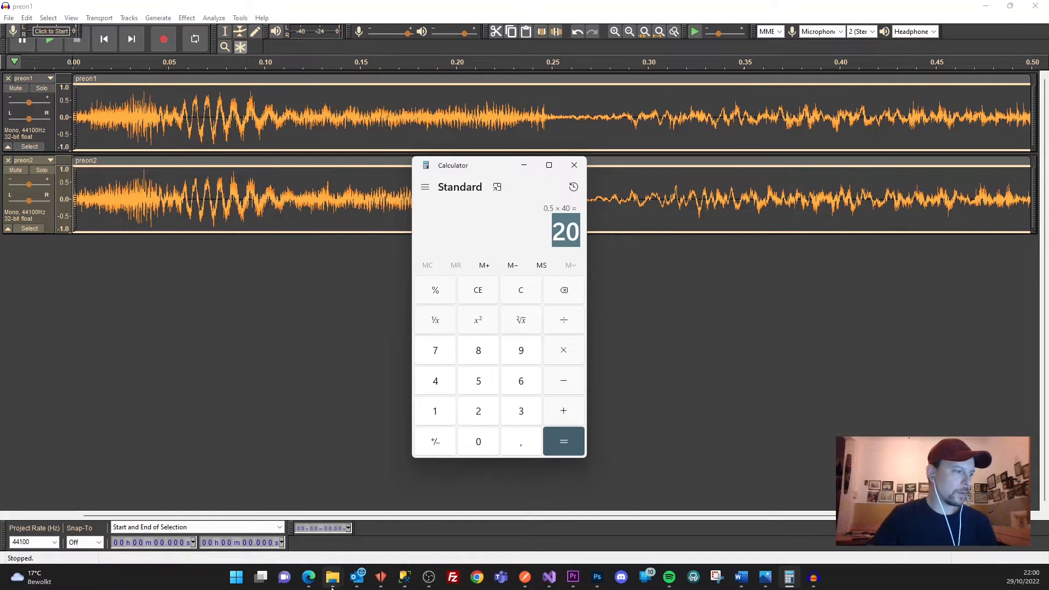
Step: Switch to Edge, open the GraFx simulator on crystalfocus.net and load preon1.wav from 2-Omen as the animation audio
{"action": "left_click", "coordinate": [309, 578]}
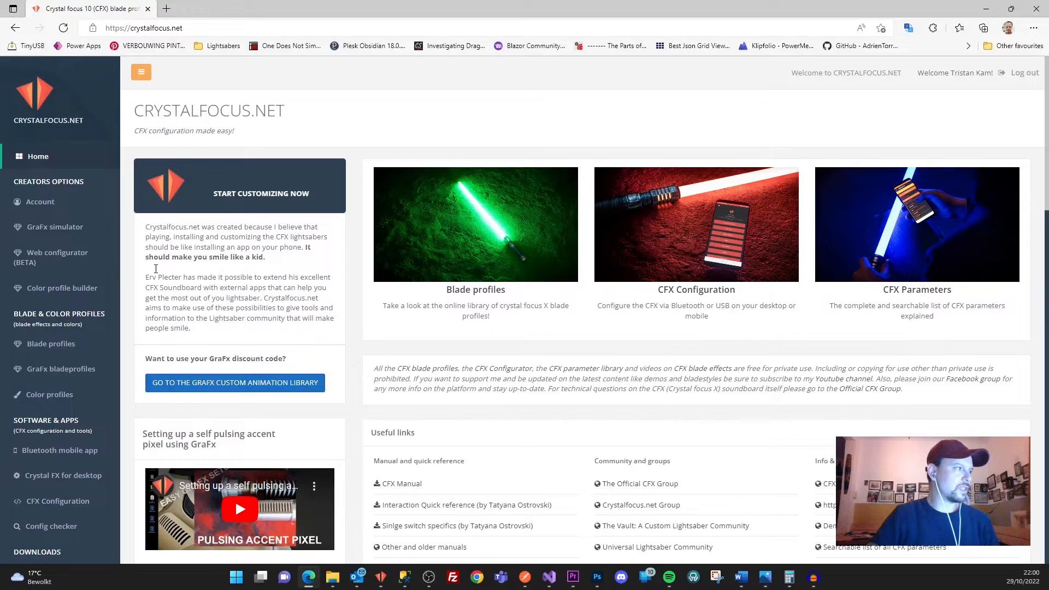
{"action": "left_click", "coordinate": [41, 227]}
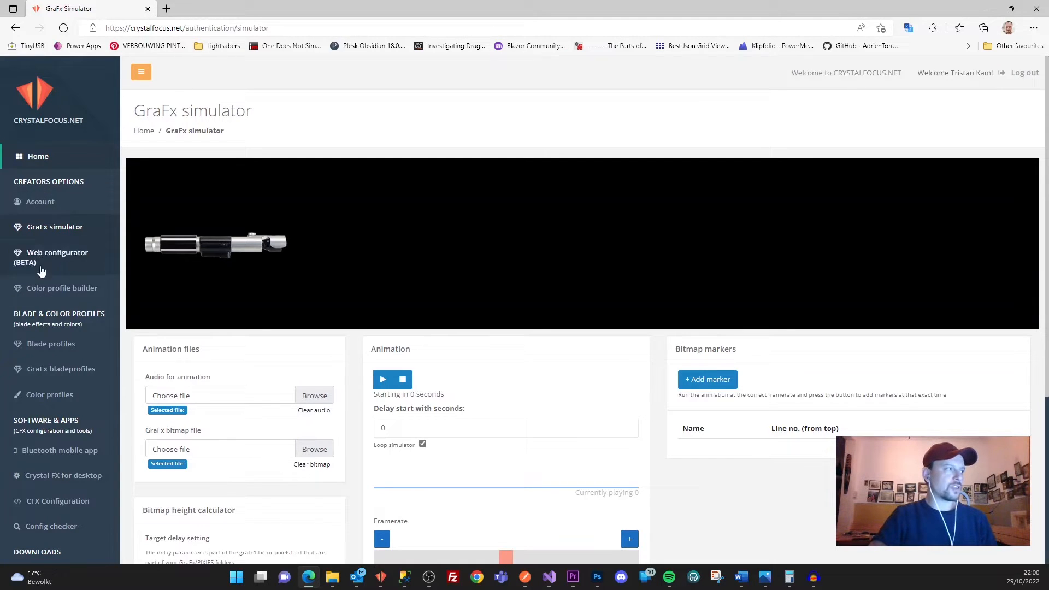
{"action": "left_click", "coordinate": [310, 398]}
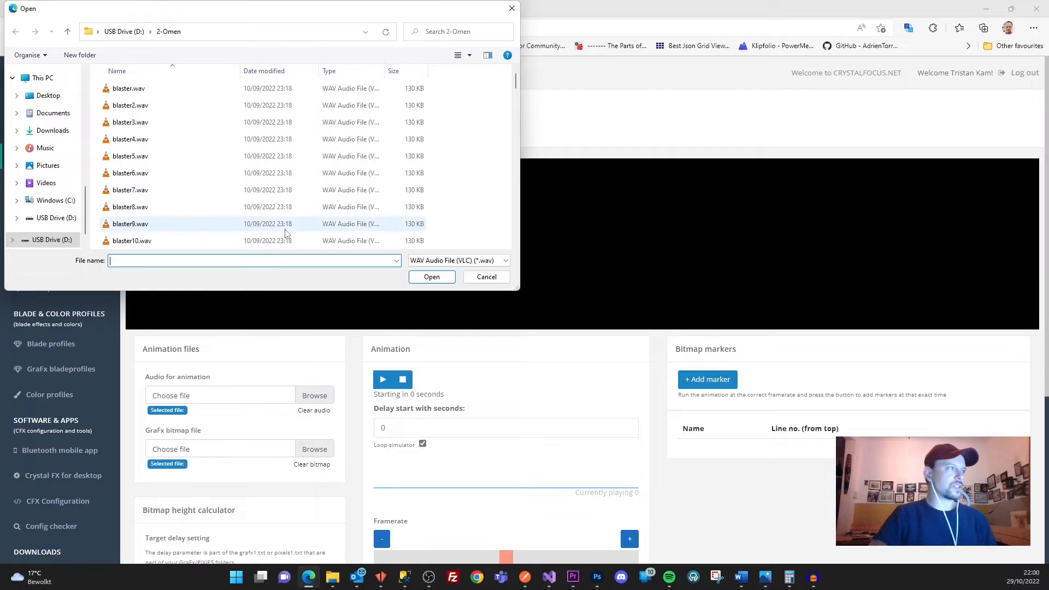
{"action": "scroll", "coordinate": [171, 137], "scroll_direction": "down", "scroll_amount": 3}
{"action": "left_click", "coordinate": [141, 176]}
{"action": "key", "text": "p"}
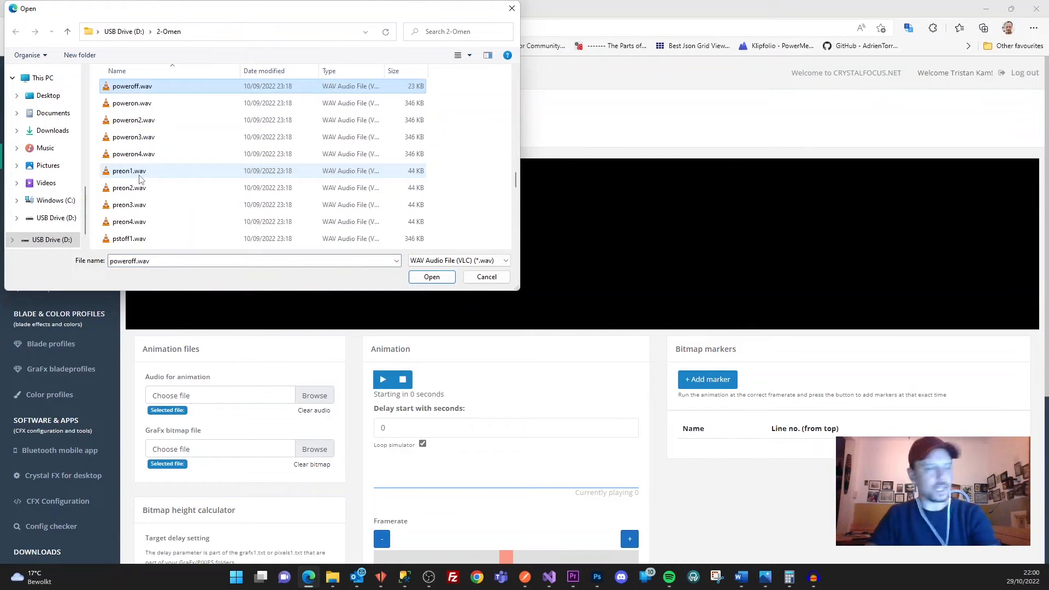
{"action": "left_click", "coordinate": [131, 172]}
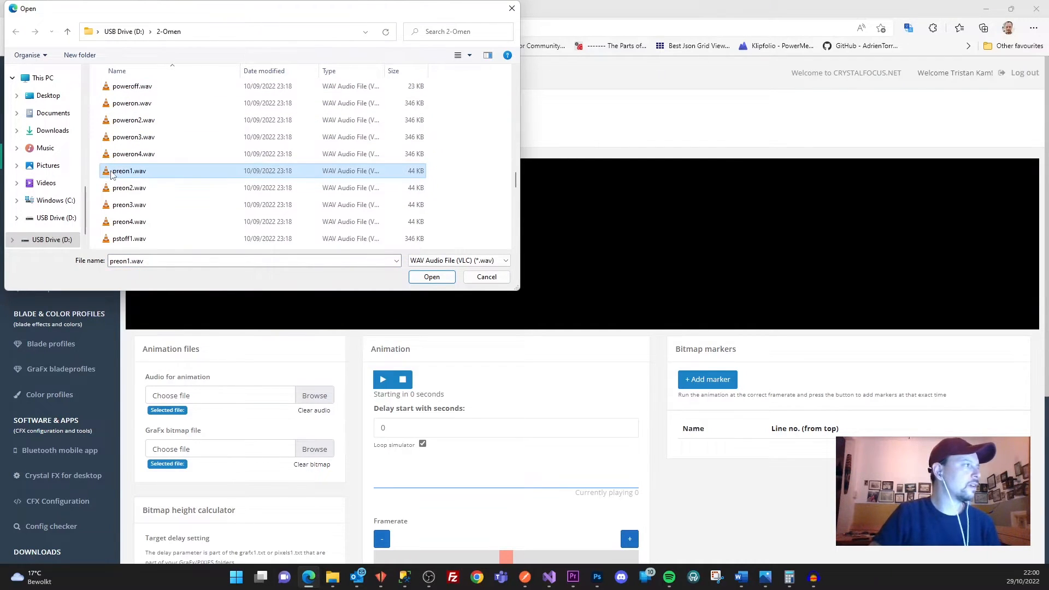
{"action": "double_click", "coordinate": [114, 172]}
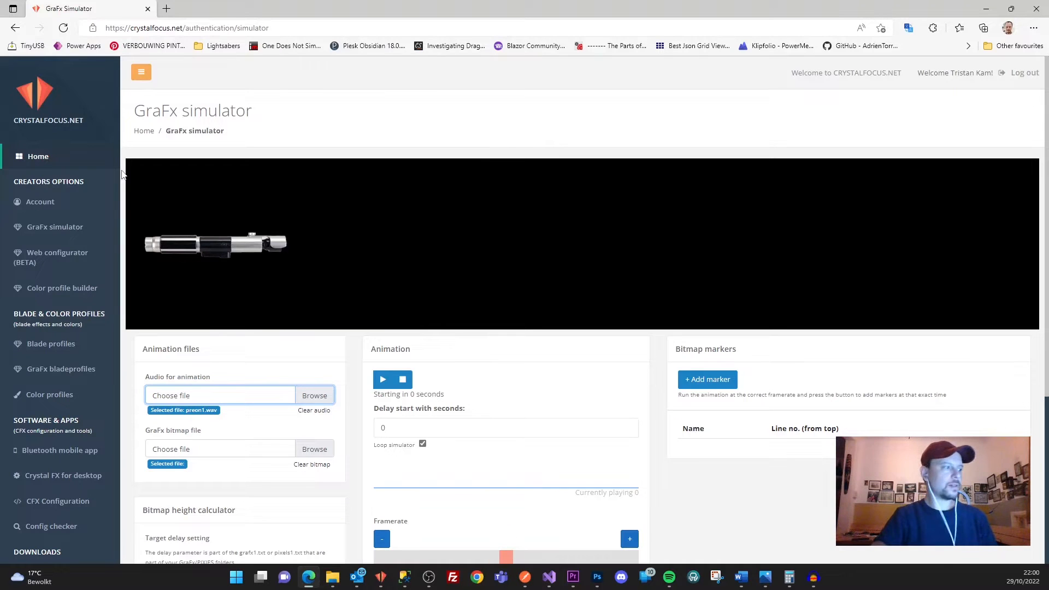
Step: Set the bitmap height calculator's target delay to 25 and read the calculated bitmap height for preon1.wav
{"action": "left_click_drag", "start_coordinate": [142, 510], "coordinate": [250, 519]}
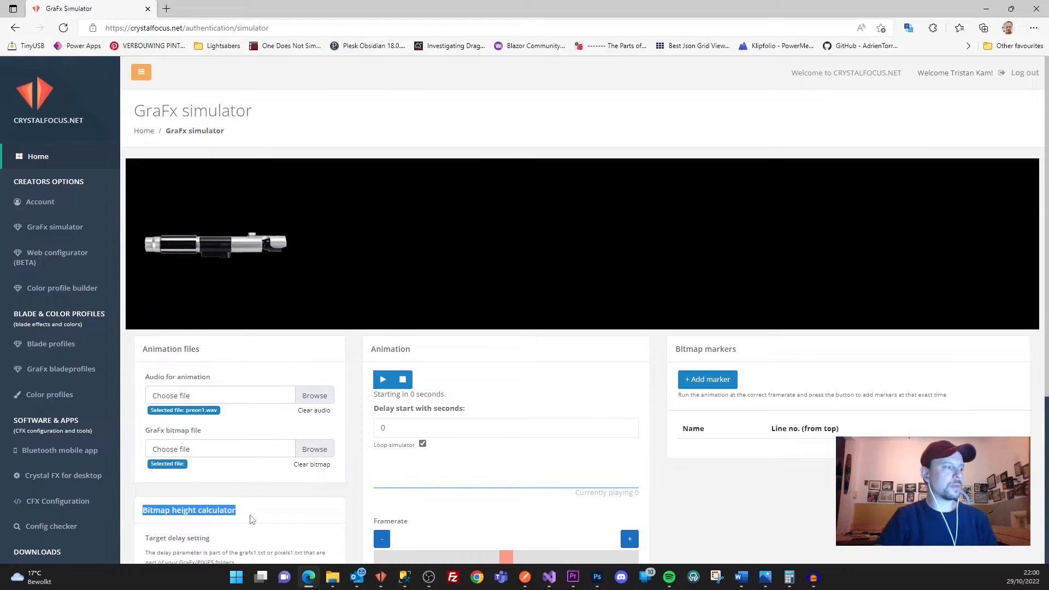
{"action": "scroll", "coordinate": [250, 519], "scroll_direction": "down", "scroll_amount": 5}
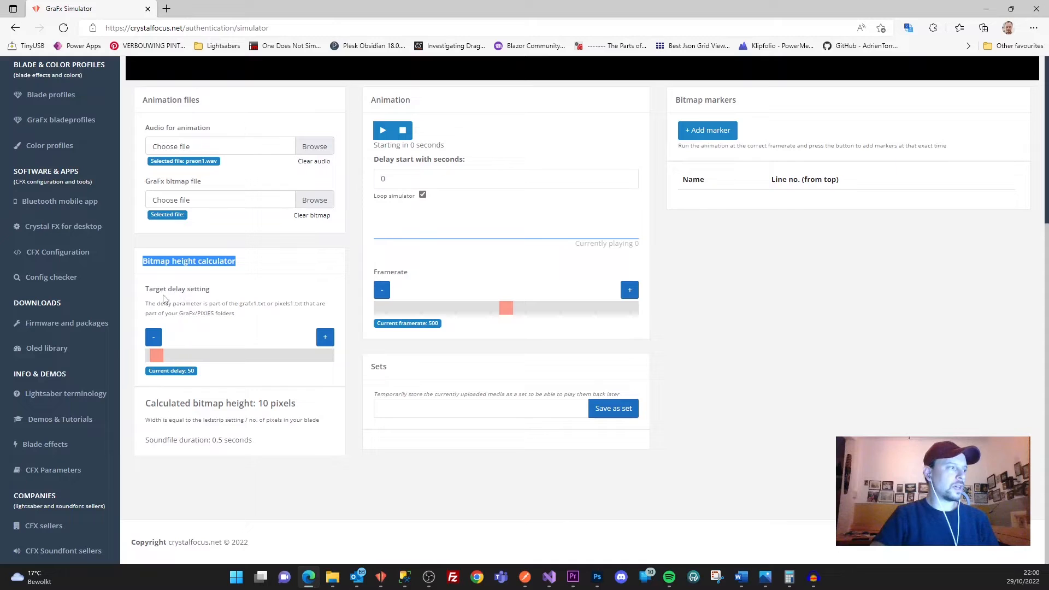
{"action": "left_click_drag", "start_coordinate": [145, 288], "coordinate": [213, 291]}
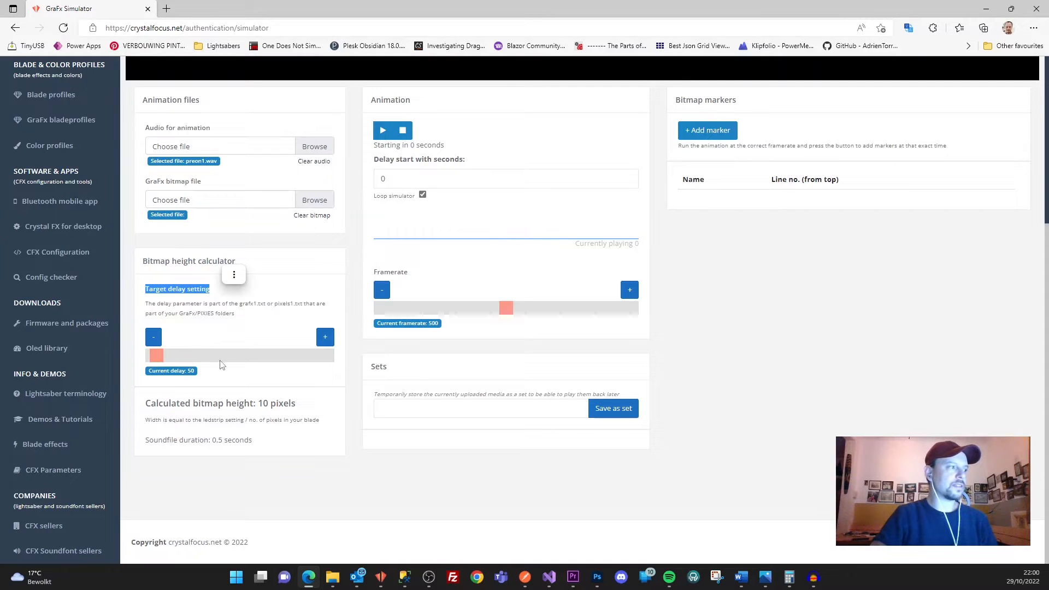
{"action": "left_click", "coordinate": [201, 367]}
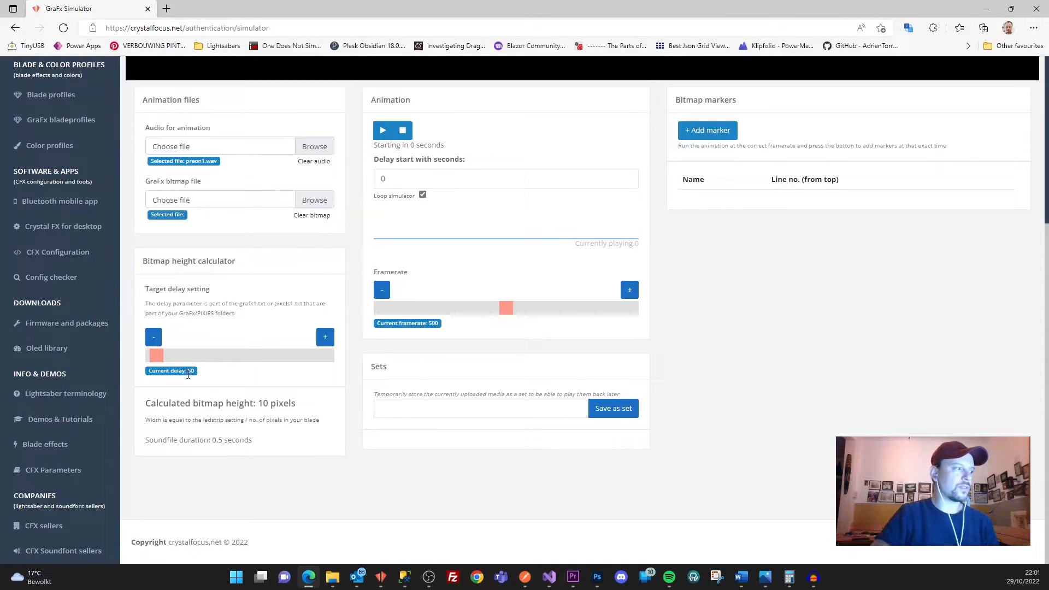
{"action": "left_click_drag", "start_coordinate": [158, 359], "coordinate": [151, 359]}
{"action": "left_click_drag", "start_coordinate": [146, 405], "coordinate": [299, 409]}
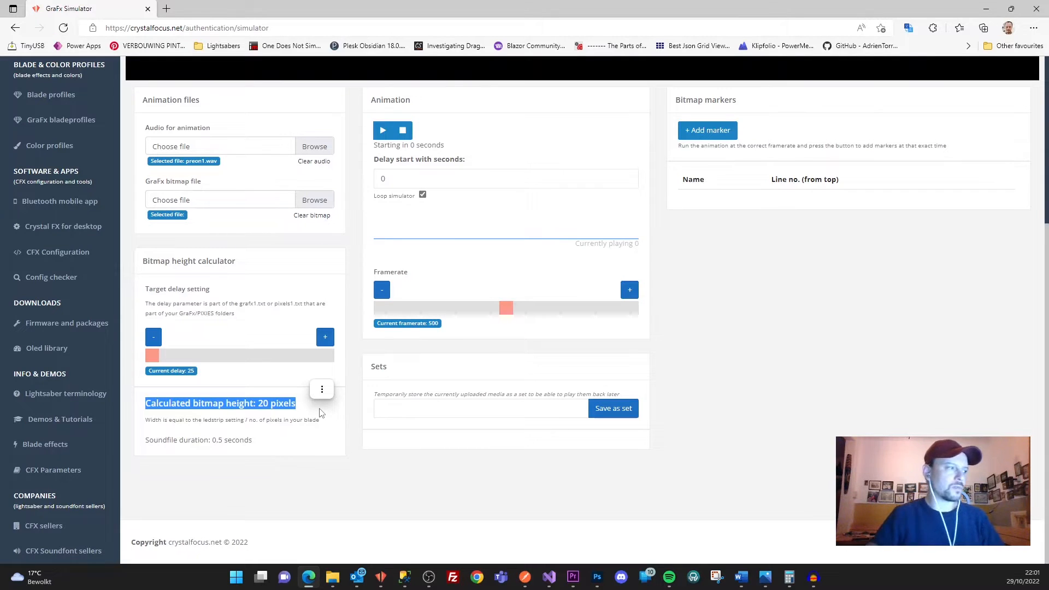
{"action": "left_click", "coordinate": [260, 399]}
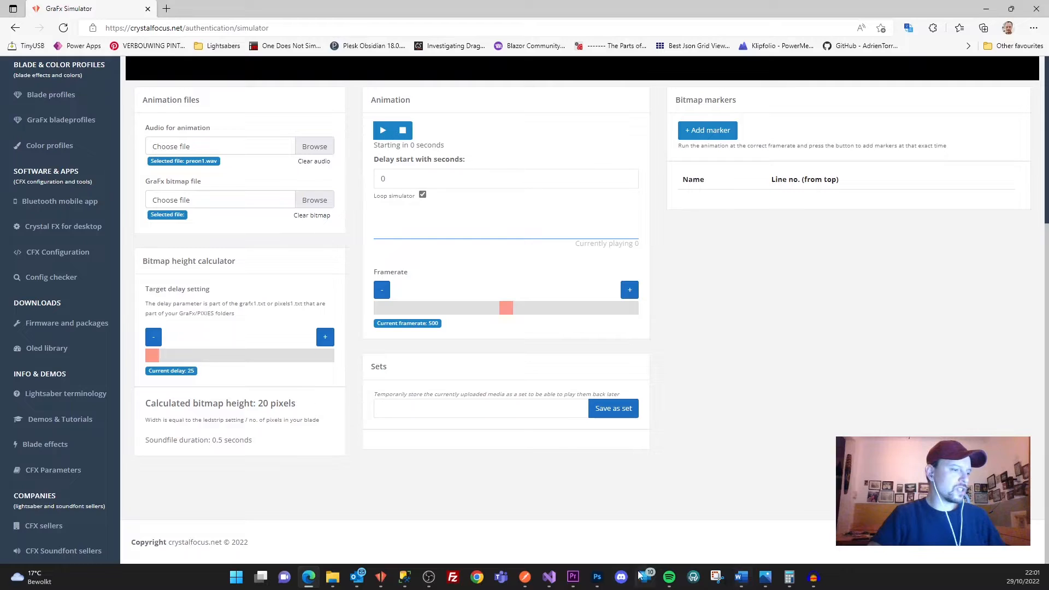
Step: Switch to Photoshop, open the recent yellow-and-blue poweron1.psd and examine its pixel rows across the full bitmap width
{"action": "left_click", "coordinate": [597, 577]}
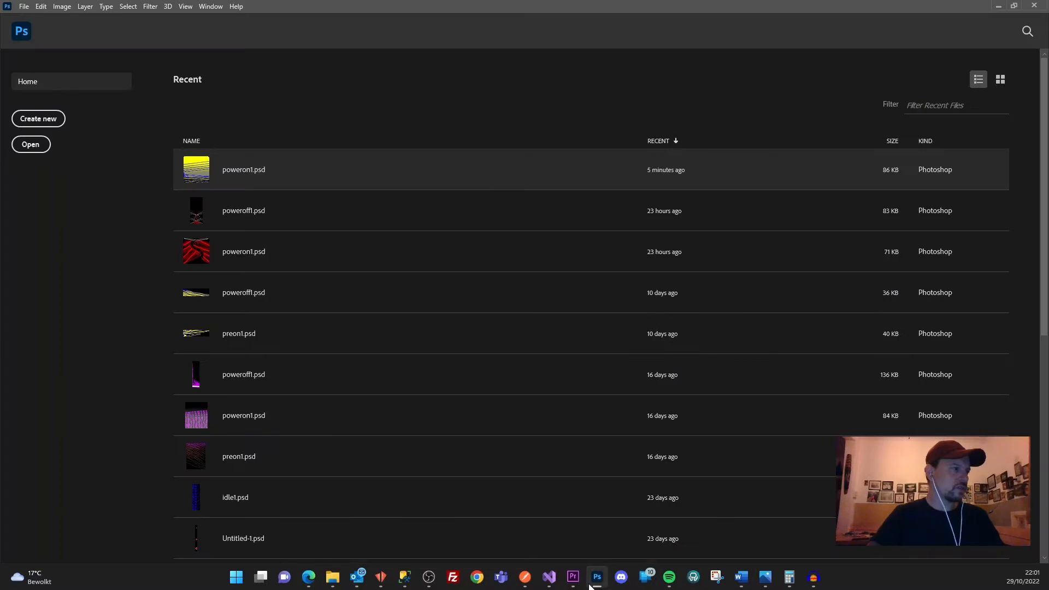
{"action": "left_click", "coordinate": [200, 171]}
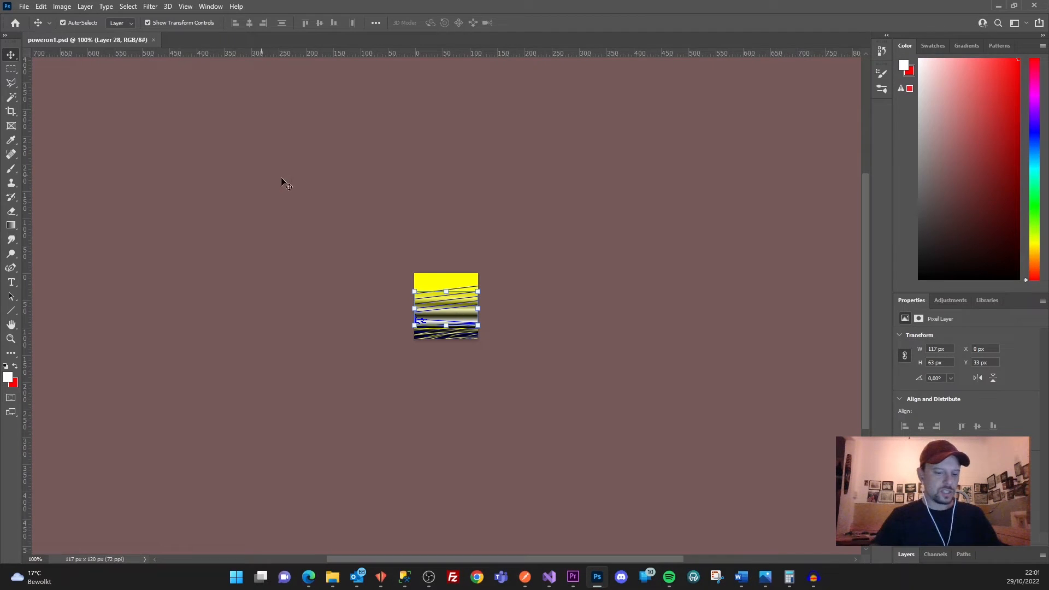
{"action": "scroll", "coordinate": [428, 314], "scroll_direction": "up", "scroll_amount": 14}
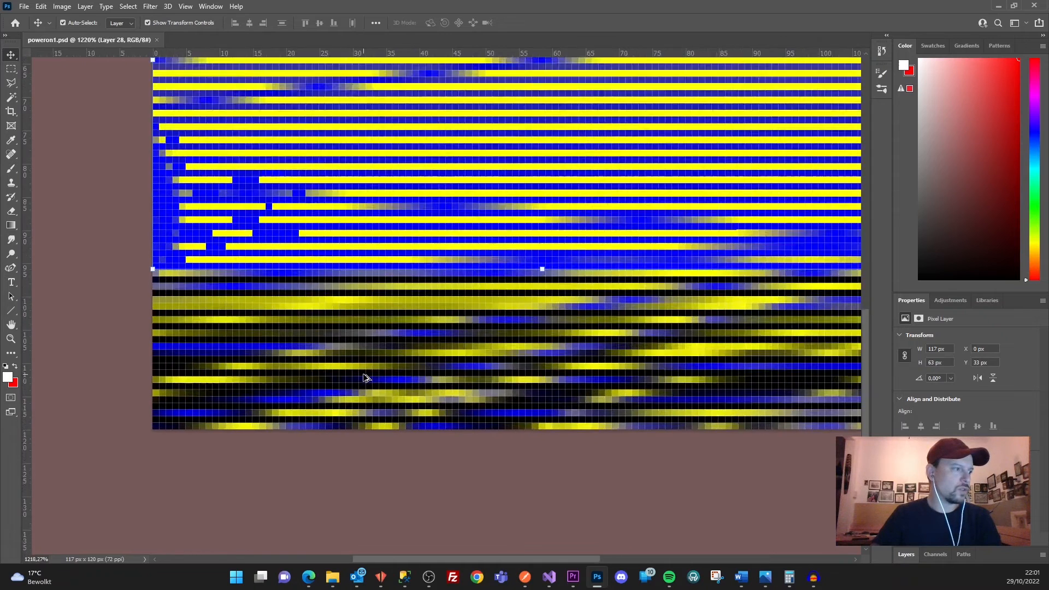
{"action": "scroll", "coordinate": [365, 376], "scroll_direction": "up", "scroll_amount": 1}
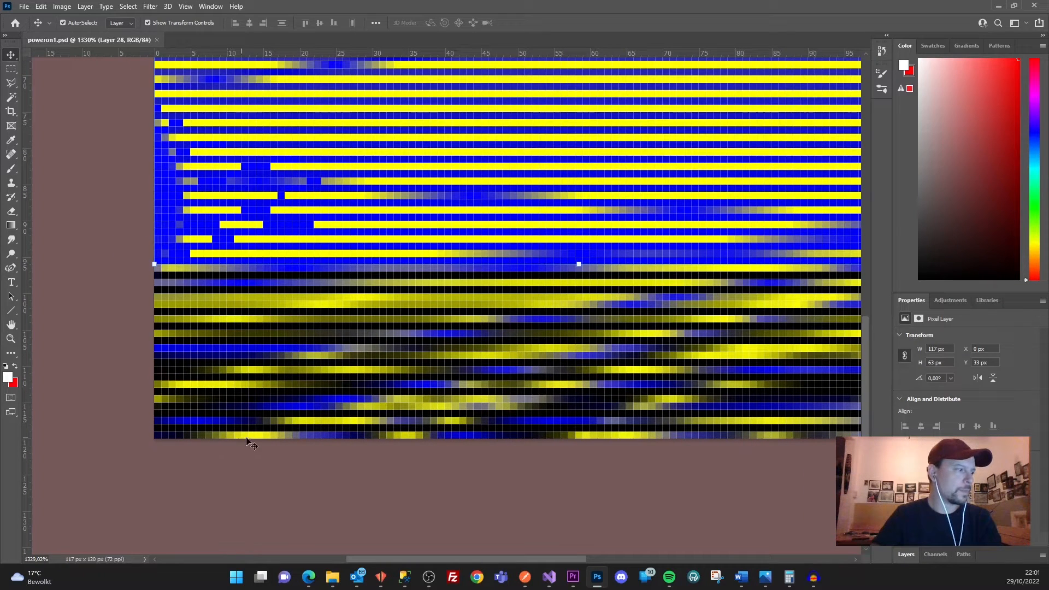
{"action": "left_click_drag", "start_coordinate": [578, 559], "coordinate": [614, 562]}
{"action": "scroll", "coordinate": [640, 478], "scroll_direction": "down", "scroll_amount": 2}
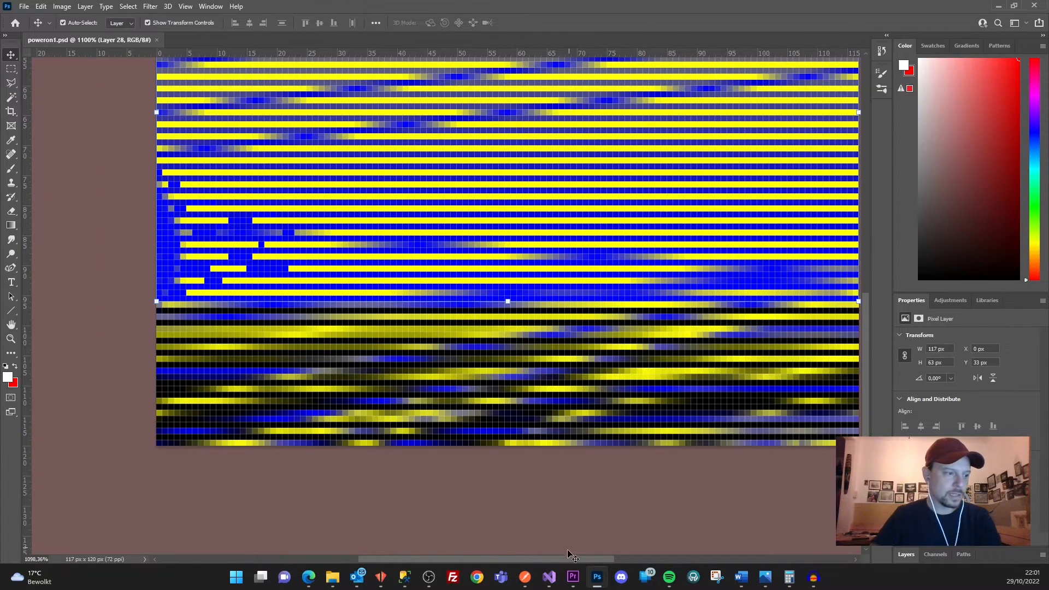
{"action": "left_click_drag", "start_coordinate": [578, 558], "coordinate": [596, 558]}
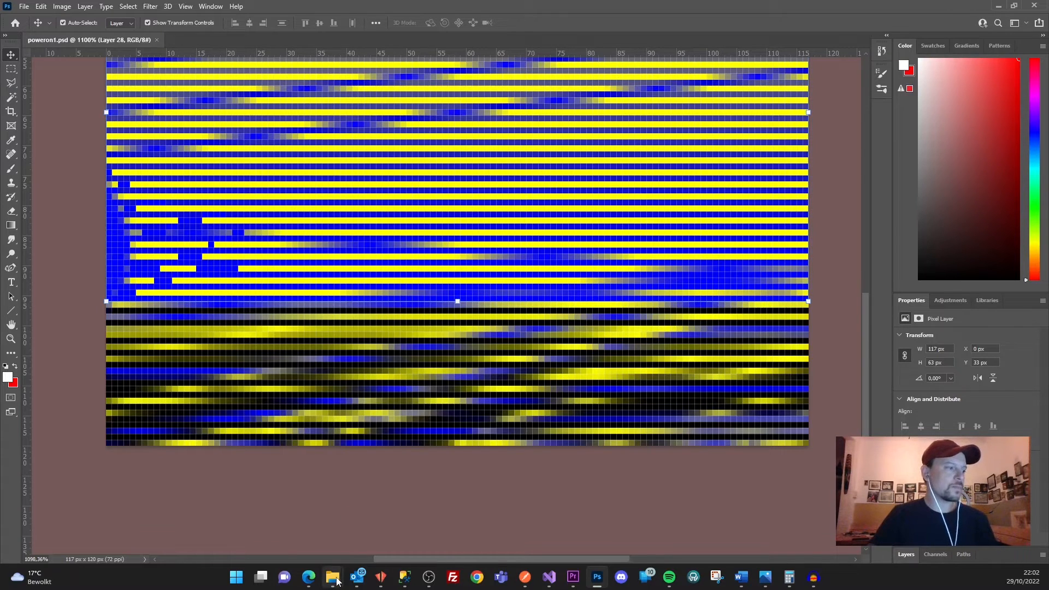
Step: Switch to the File Explorer window showing 2-Omen and open the Lightsaber folder in Documents
{"action": "mouse_move", "coordinate": [334, 578]}
{"action": "left_click", "coordinate": [304, 532]}
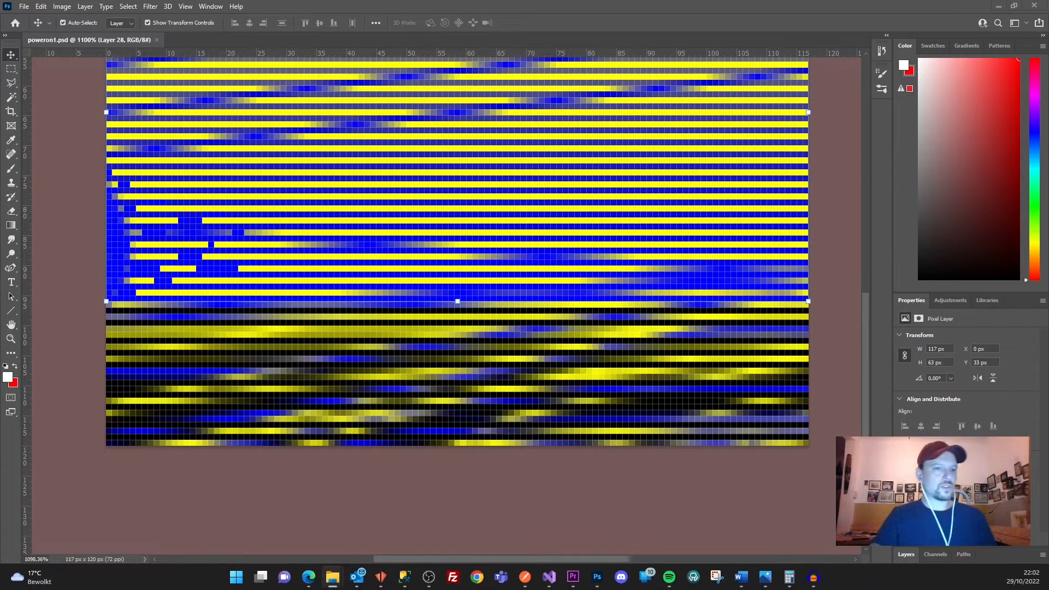
{"action": "mouse_move", "coordinate": [330, 571]}
{"action": "left_click", "coordinate": [401, 508]}
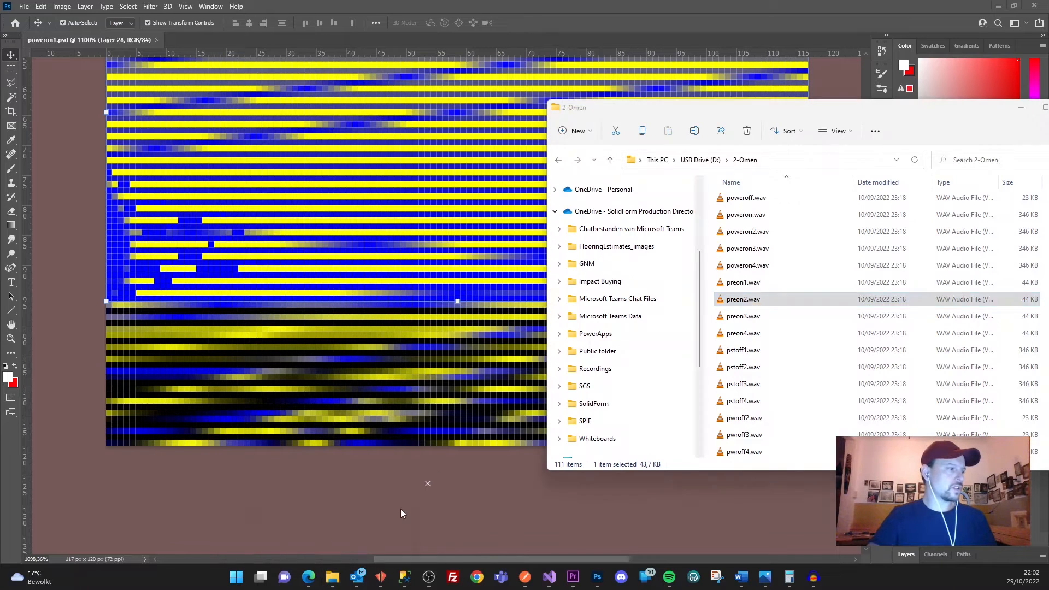
{"action": "scroll", "coordinate": [628, 317], "scroll_direction": "up", "scroll_amount": 3}
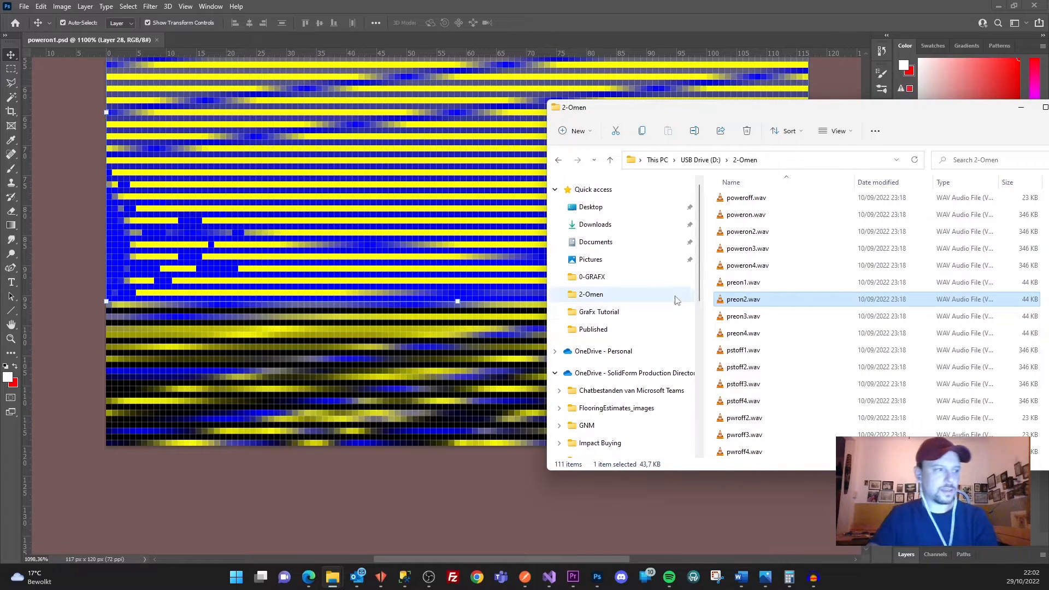
{"action": "left_click", "coordinate": [595, 242]}
{"action": "scroll", "coordinate": [762, 393], "scroll_direction": "down", "scroll_amount": 1}
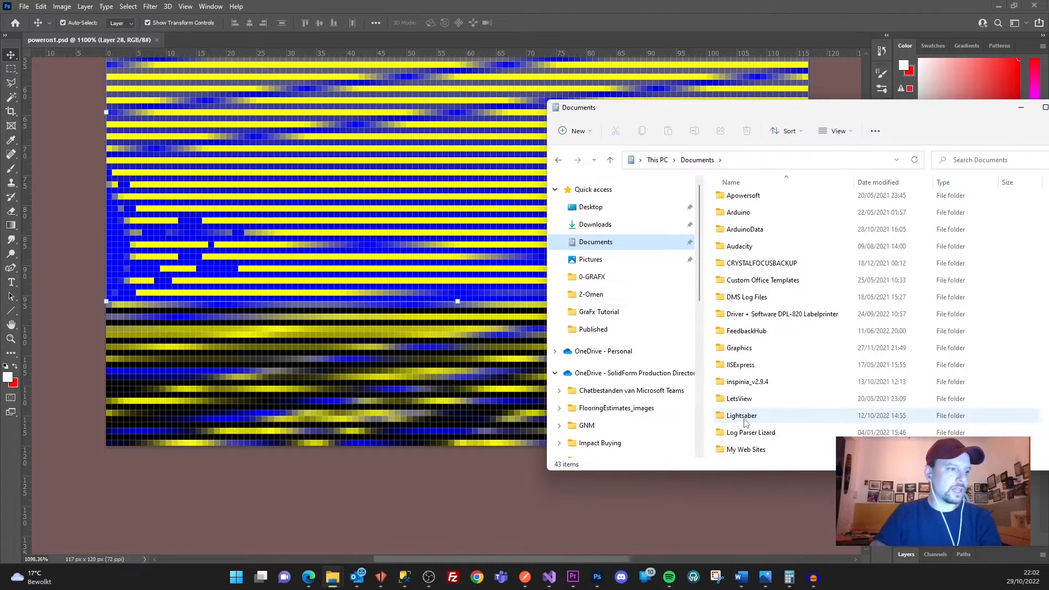
{"action": "double_click", "coordinate": [741, 419]}
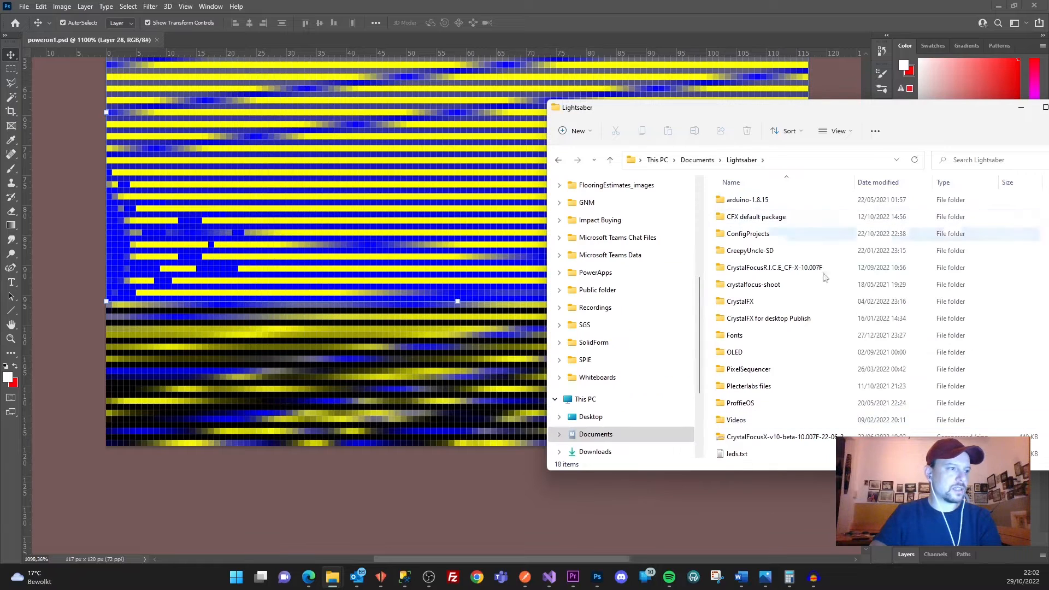
Step: Open the Sauron package folder located under PixelSequencer, READY4SALES and HemStarSabers
{"action": "double_click", "coordinate": [734, 369]}
{"action": "double_click", "coordinate": [739, 285]}
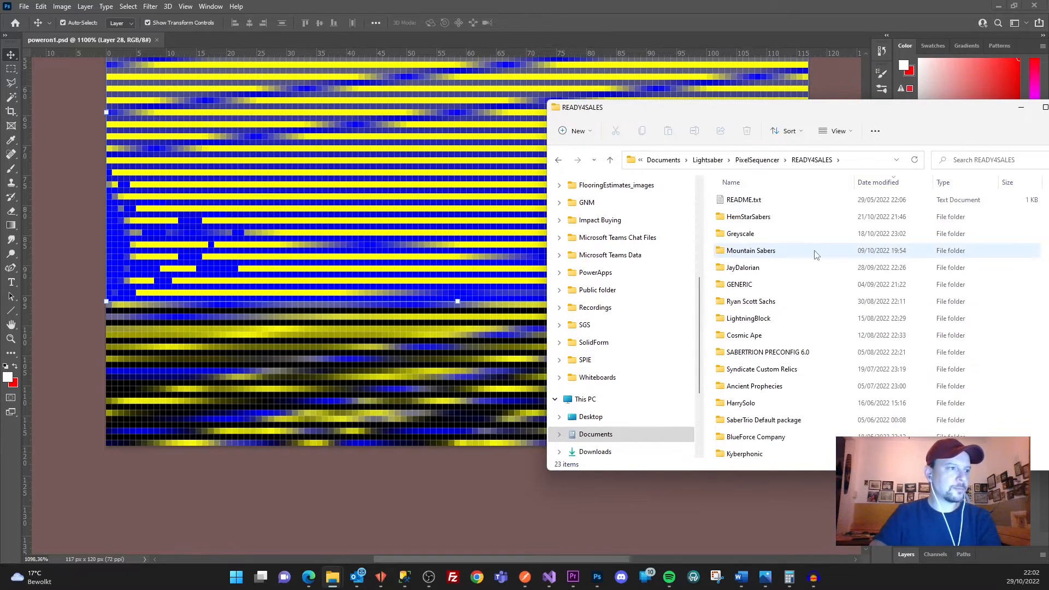
{"action": "double_click", "coordinate": [749, 217]}
{"action": "left_click", "coordinate": [727, 202]}
{"action": "double_click", "coordinate": [727, 202]}
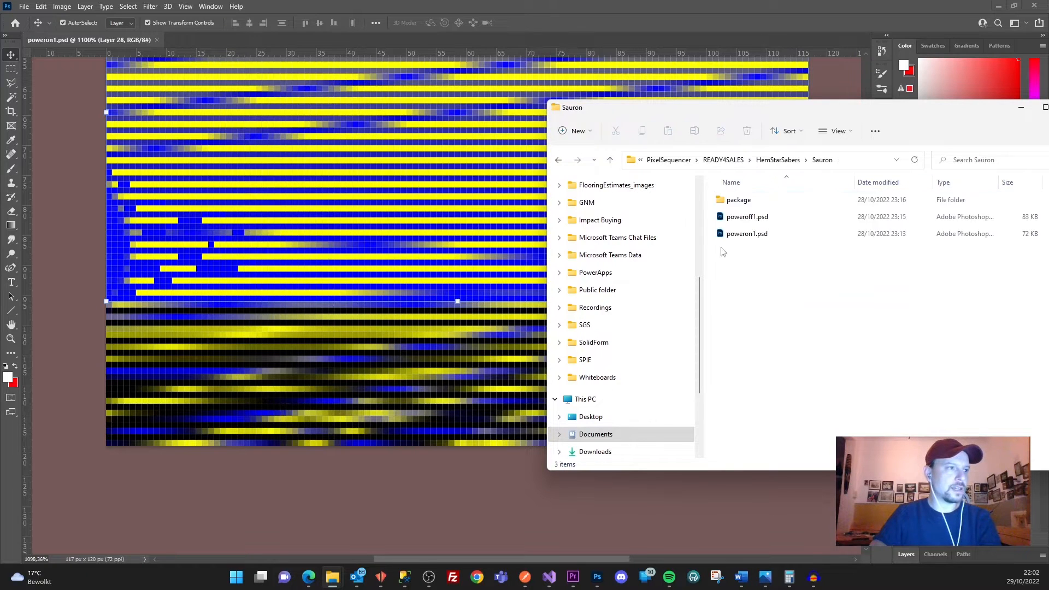
{"action": "double_click", "coordinate": [729, 201]}
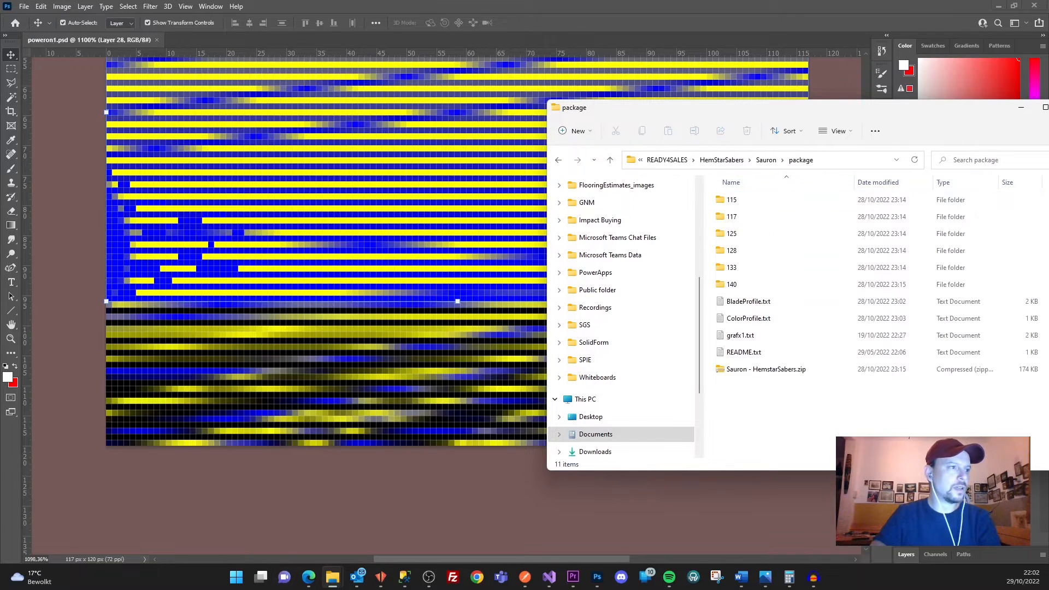
Step: Examine the numbered folders 115 through 140 in the Sauron package, and close File Explorer
{"action": "left_click", "coordinate": [732, 284]}
{"action": "left_click", "coordinate": [745, 199], "text": "shift"}
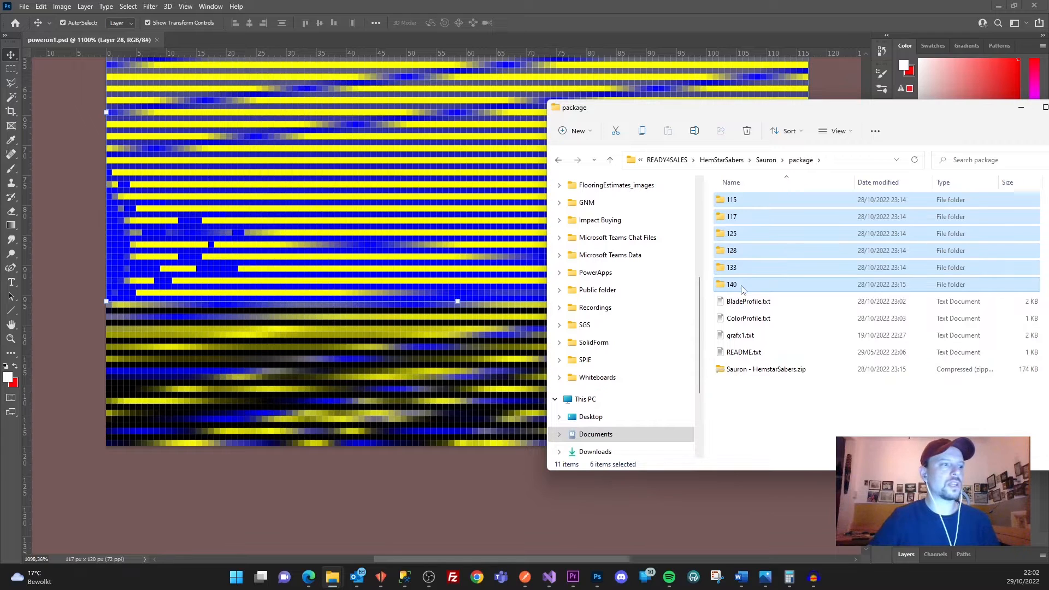
{"action": "mouse_move", "coordinate": [736, 288]}
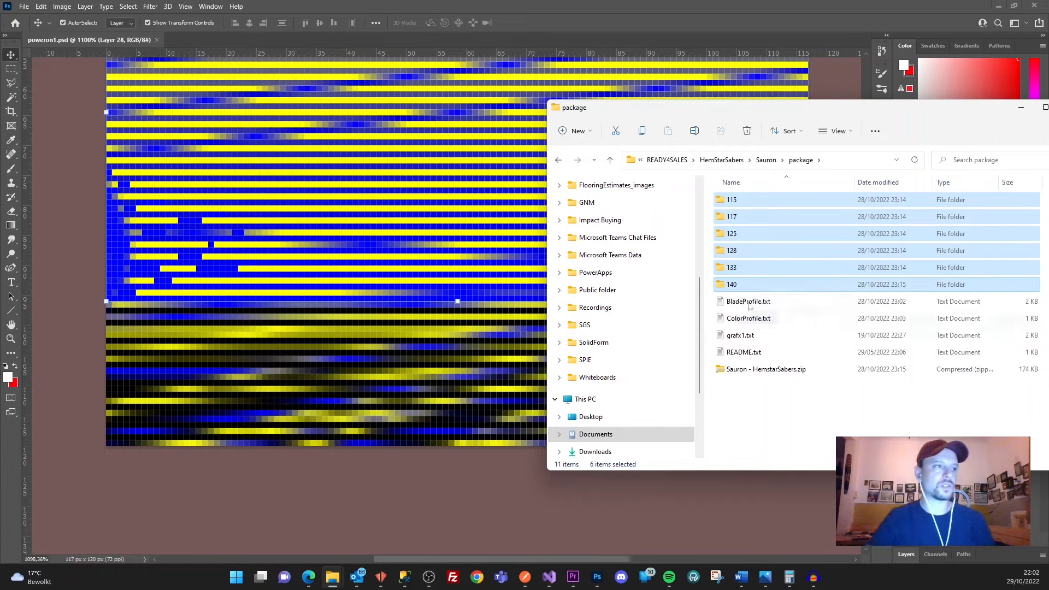
{"action": "left_click", "coordinate": [786, 416]}
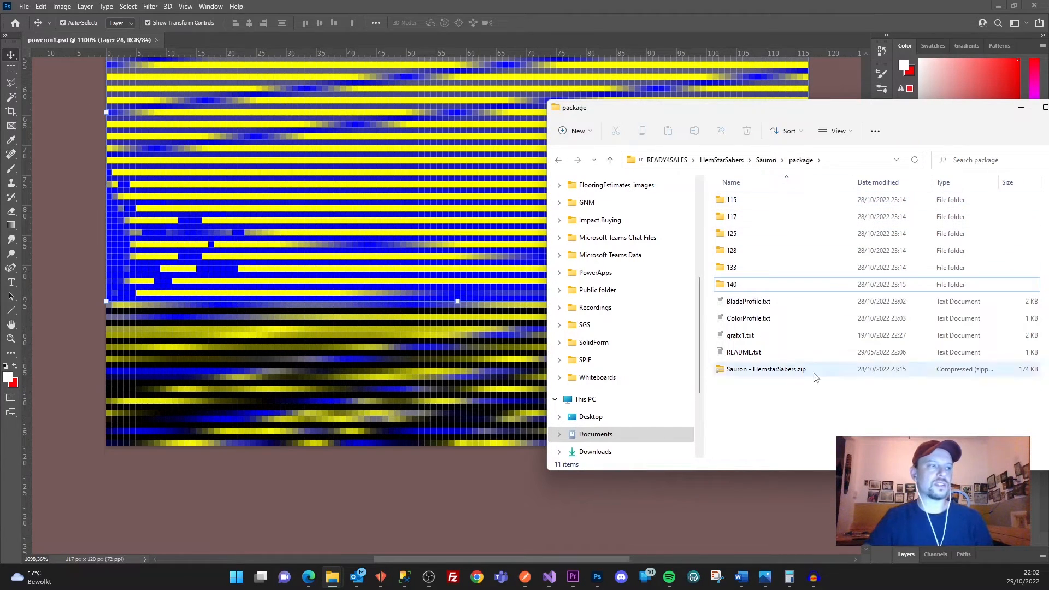
{"action": "left_click_drag", "start_coordinate": [958, 114], "coordinate": [838, 113]}
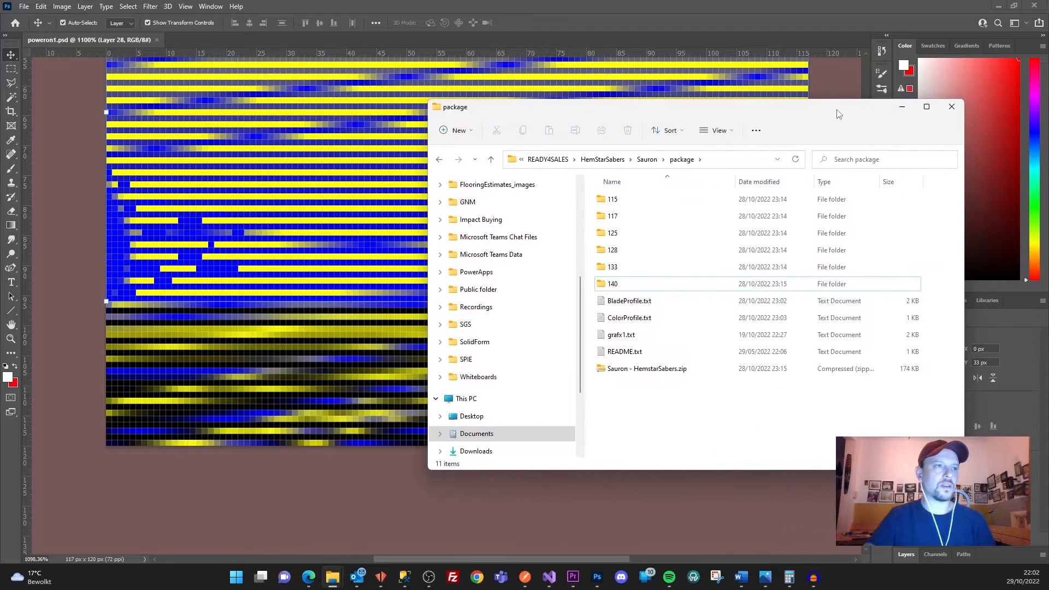
{"action": "left_click", "coordinate": [951, 109]}
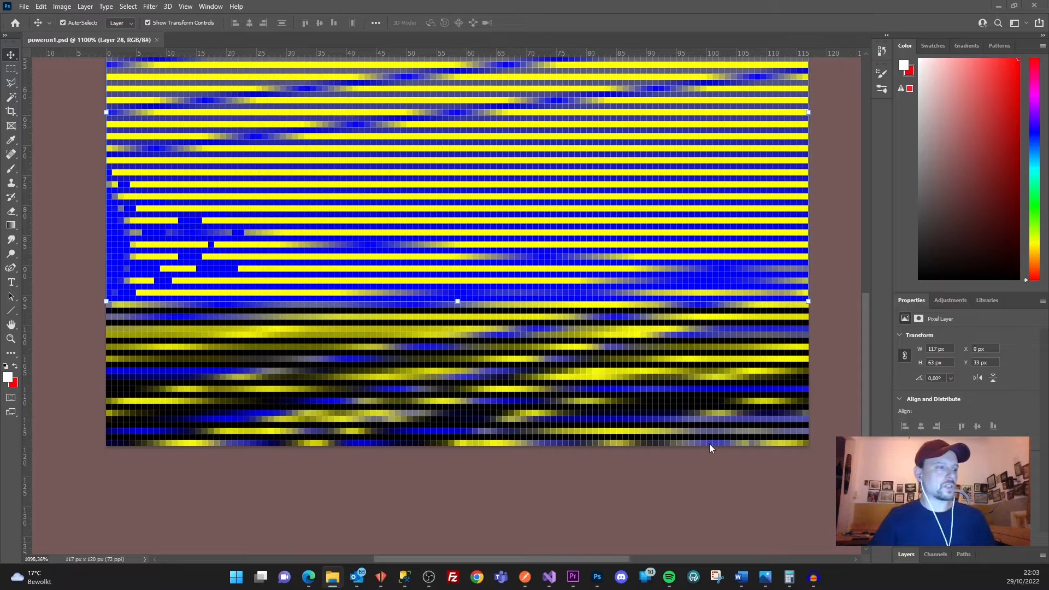
Step: Close poweron1.psd and return to the GraFx simulator in Edge to recheck the calculated bitmap height
{"action": "left_click", "coordinate": [156, 40]}
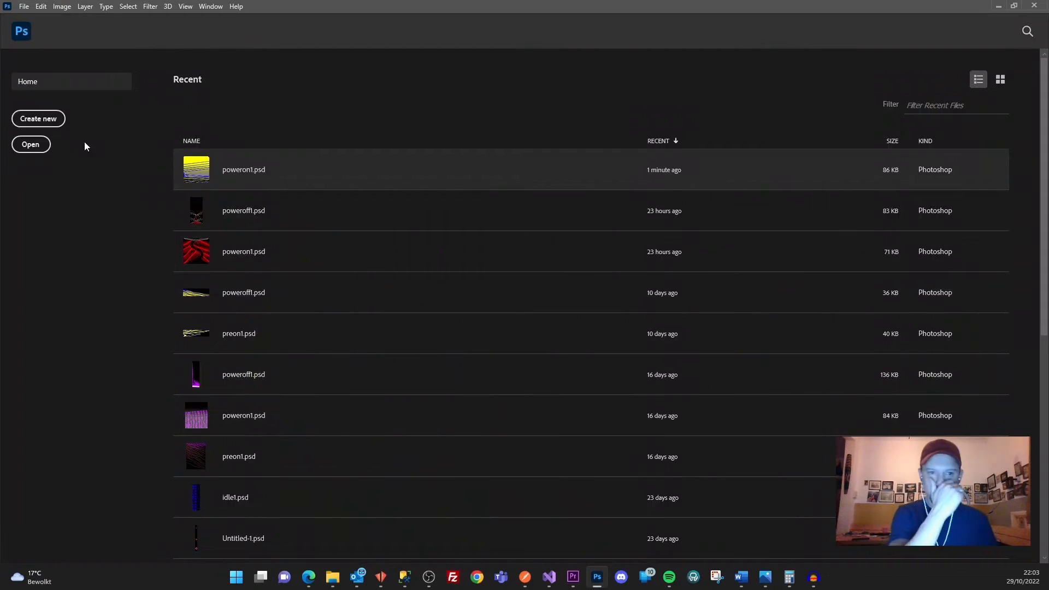
{"action": "left_click", "coordinate": [998, 6]}
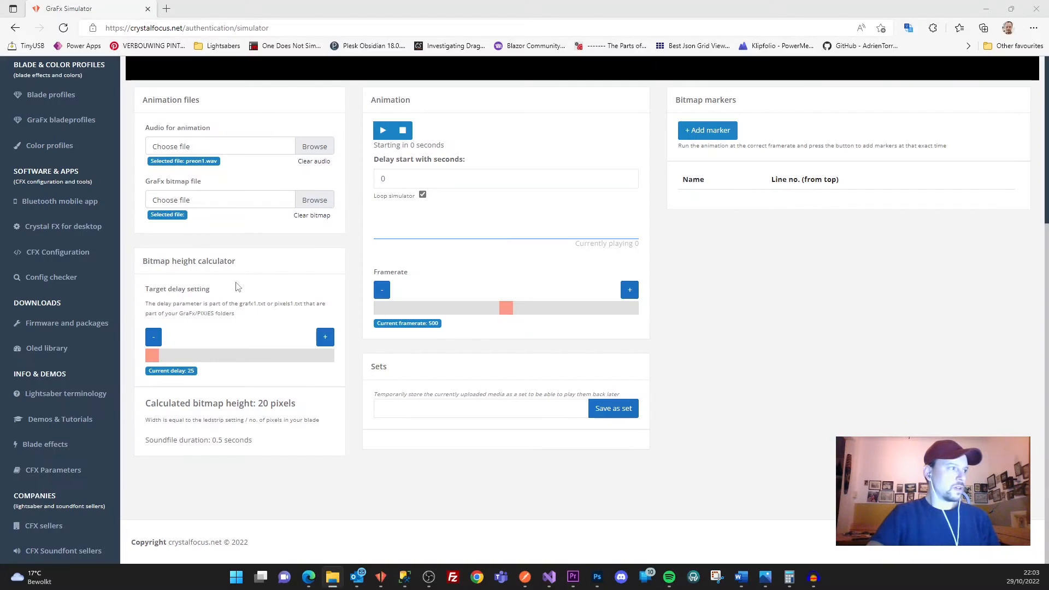
{"action": "scroll", "coordinate": [194, 193], "scroll_direction": "up", "scroll_amount": 3}
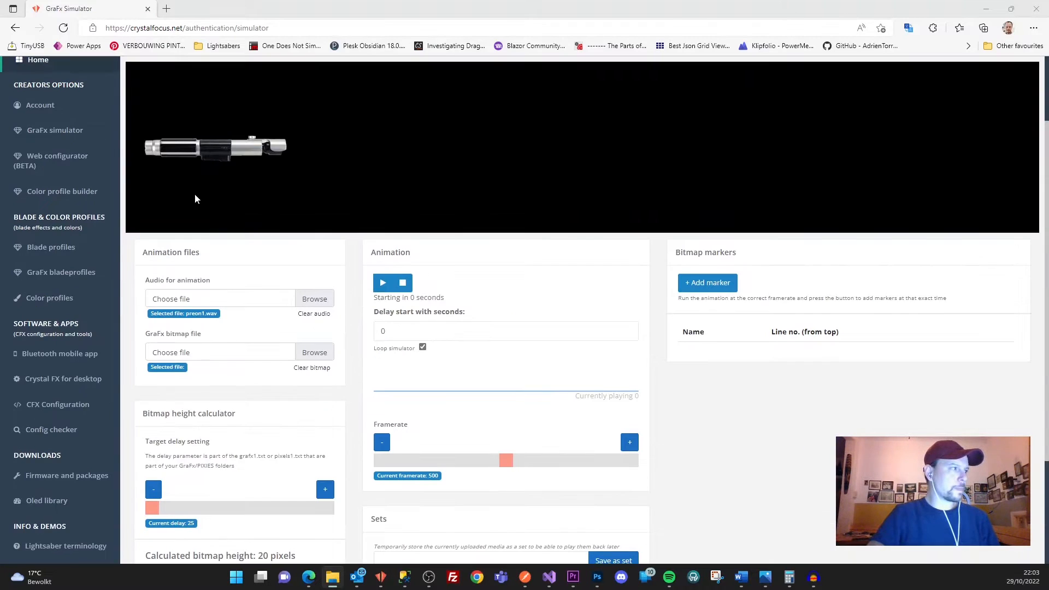
{"action": "scroll", "coordinate": [159, 307], "scroll_direction": "down", "scroll_amount": 3}
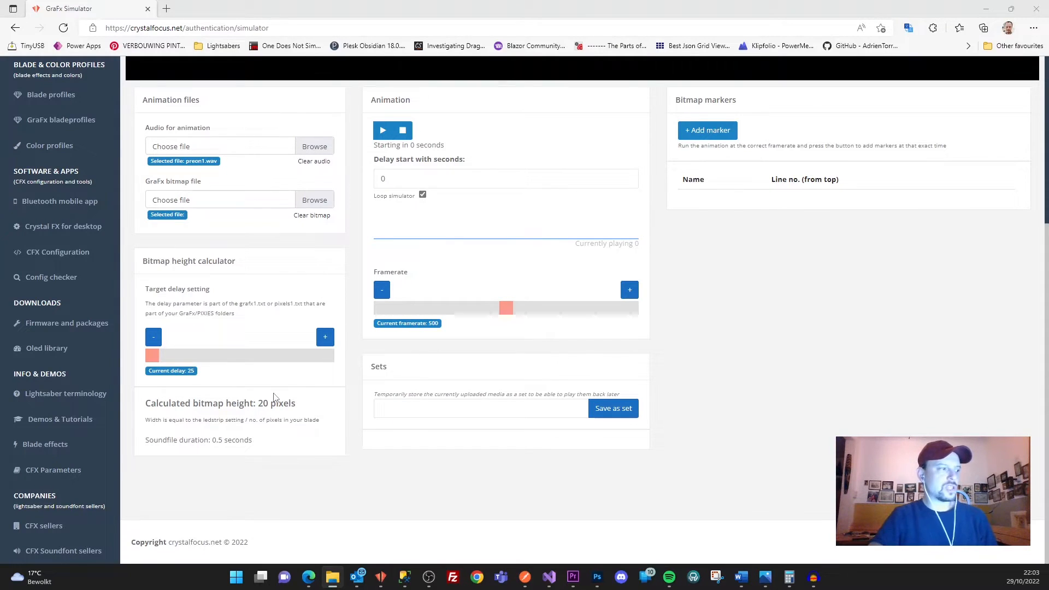
{"action": "double_click", "coordinate": [262, 404]}
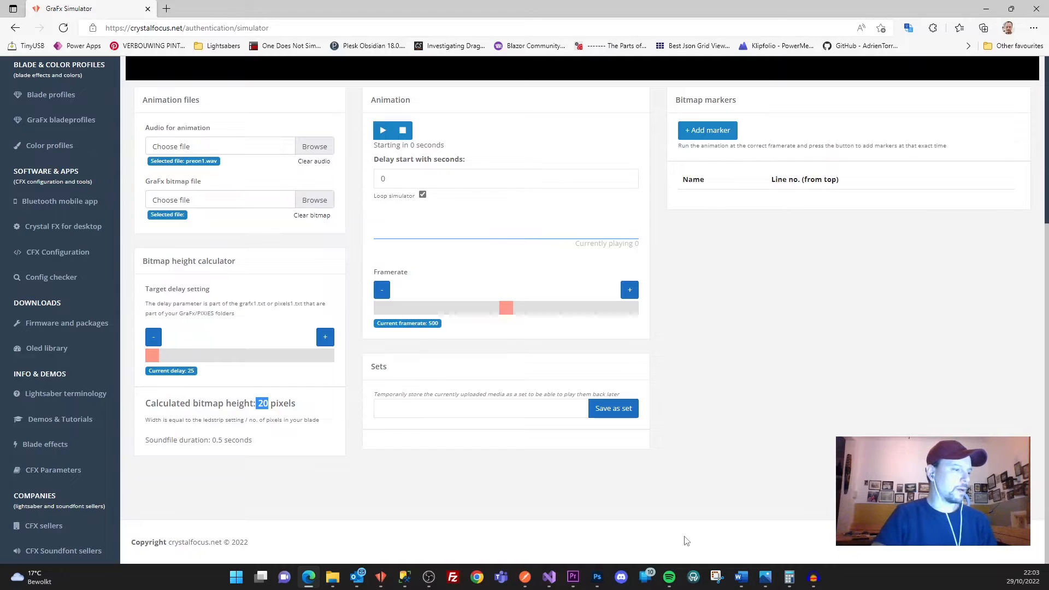
Step: Switch to Photoshop, start a new document with a width of 117 pixels and select its height for editing
{"action": "left_click", "coordinate": [597, 576]}
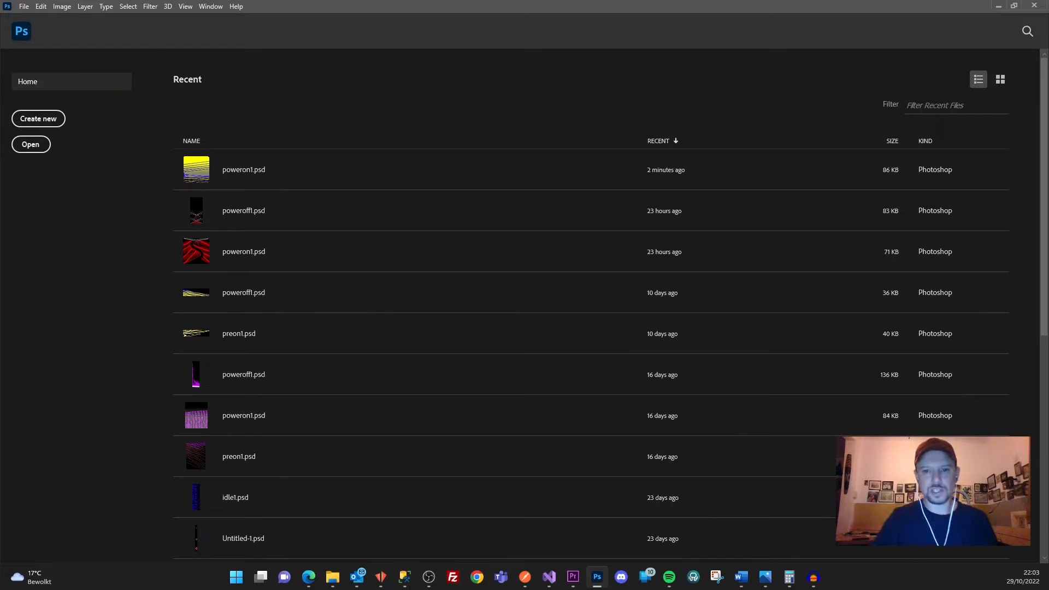
{"action": "left_click", "coordinate": [38, 118]}
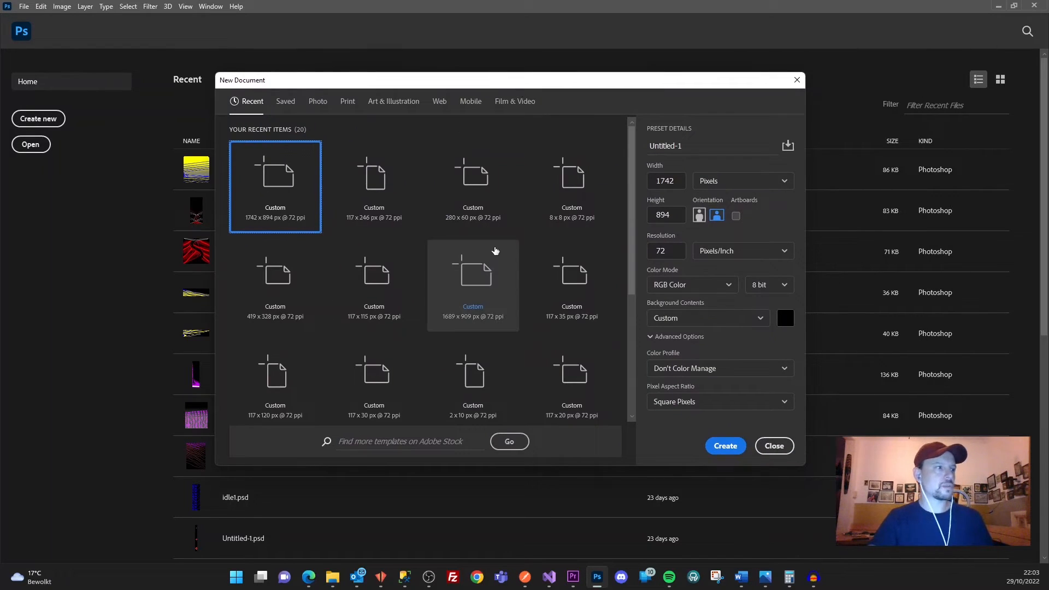
{"action": "left_click_drag", "start_coordinate": [677, 181], "coordinate": [633, 182]}
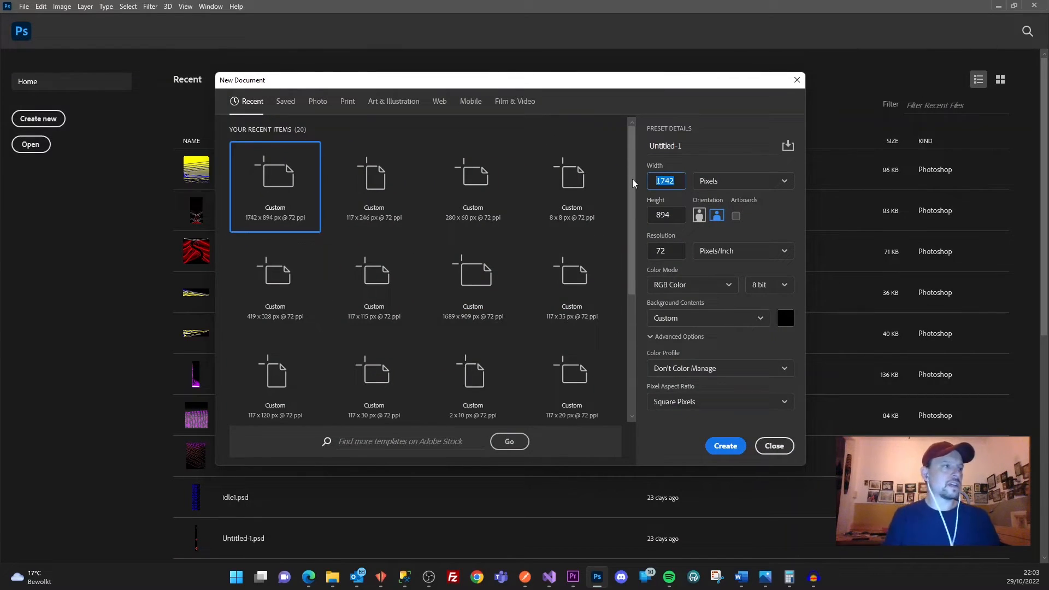
{"action": "type", "text": "11"}
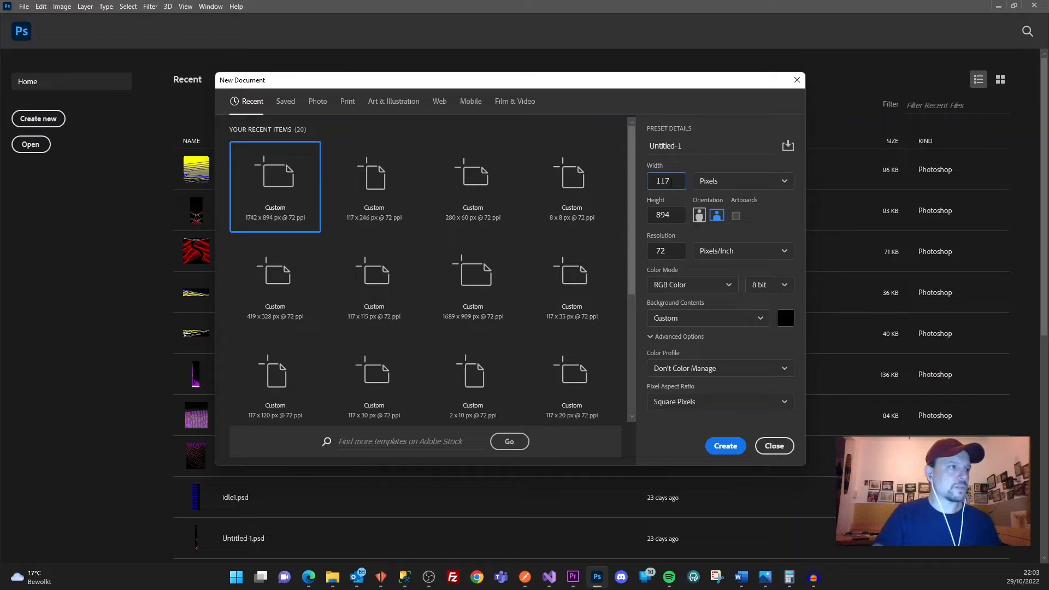
{"action": "left_click", "coordinate": [692, 186]}
{"action": "left_click", "coordinate": [681, 222]}
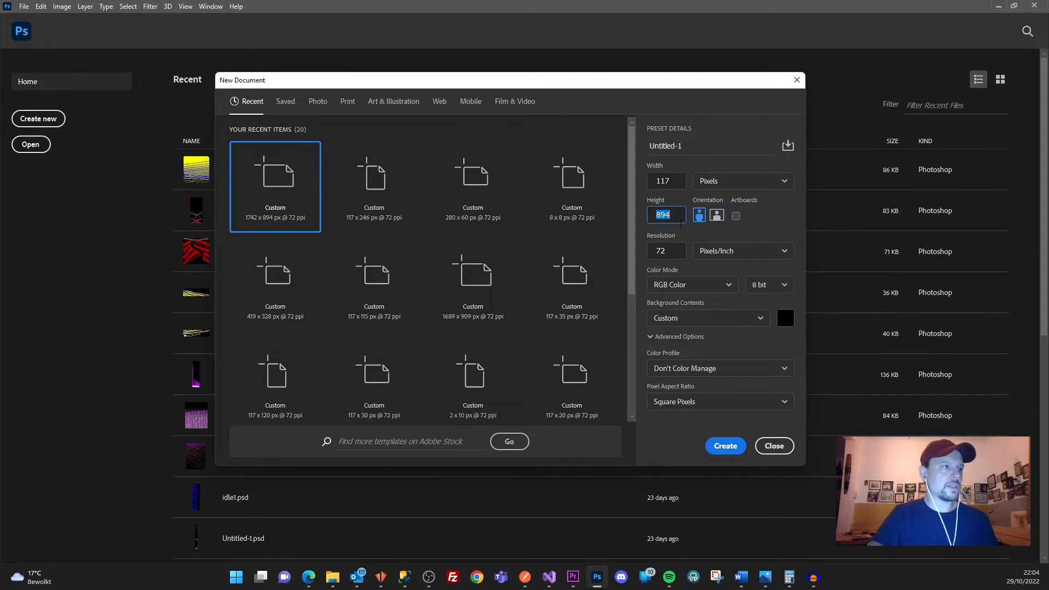
Step: Create the new 117-pixel-wide document with a height of 20 pixels
{"action": "type", "text": "20"}
{"action": "left_click", "coordinate": [725, 446]}
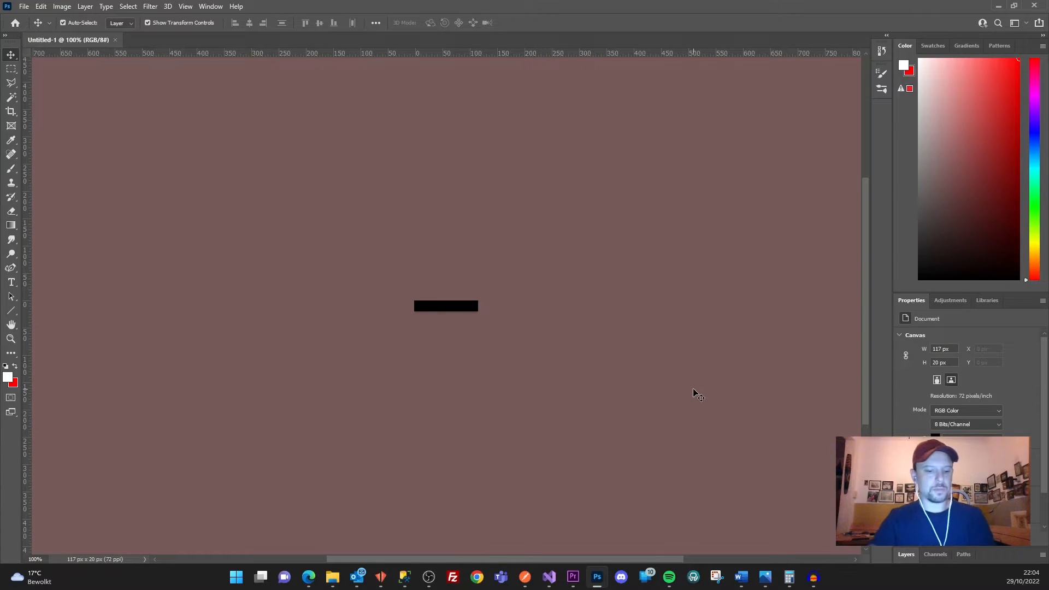
{"action": "scroll", "coordinate": [432, 341], "scroll_direction": "up", "scroll_amount": 10}
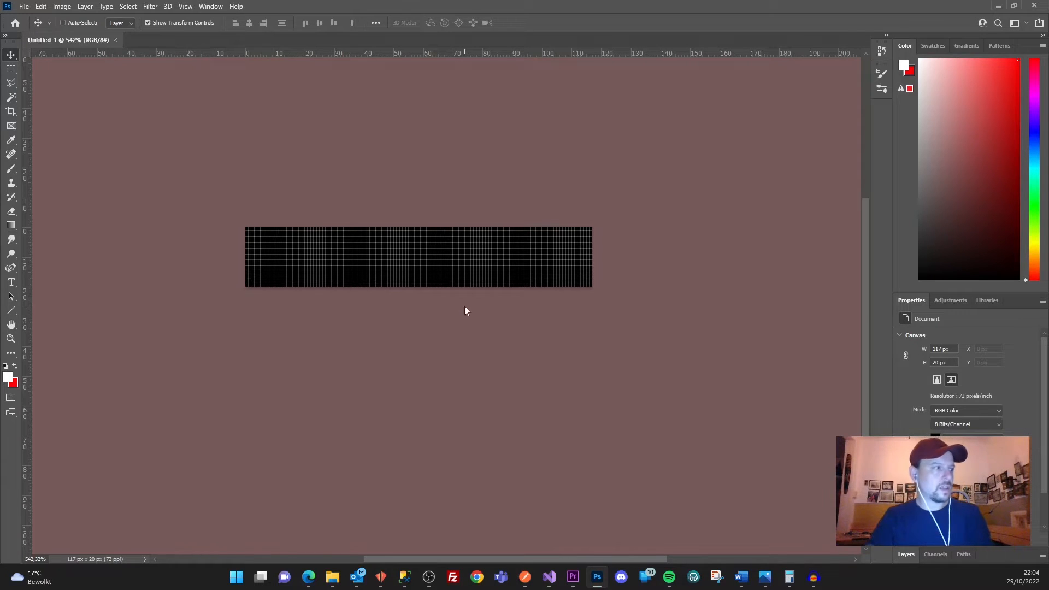
Step: Start saving a copy and create and open a new folder named Omen inside READY4SALES > Greyscale
{"action": "key", "text": "ctrl+alt+s"}
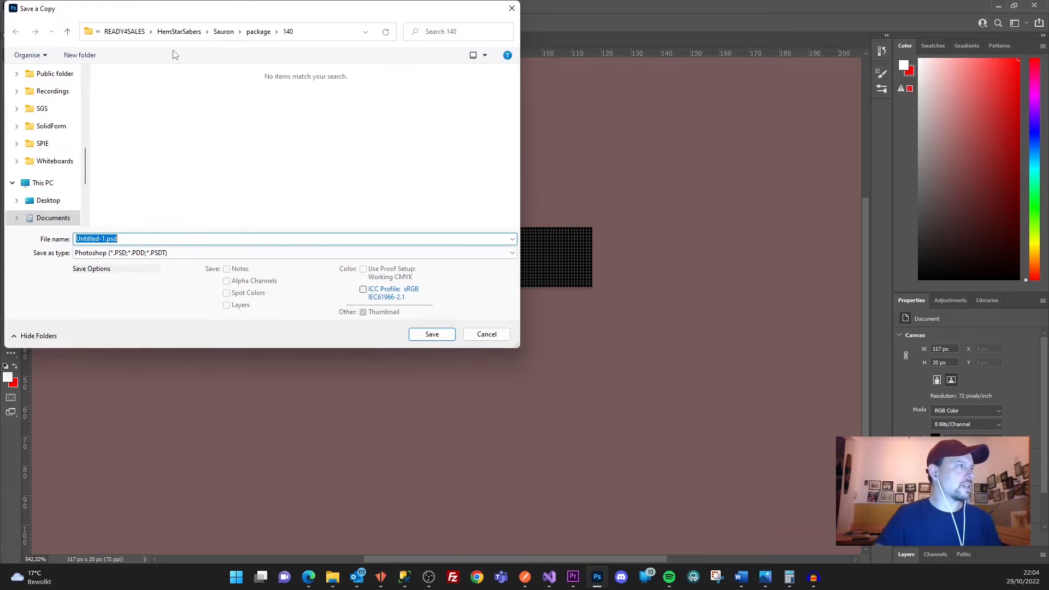
{"action": "left_click", "coordinate": [136, 33]}
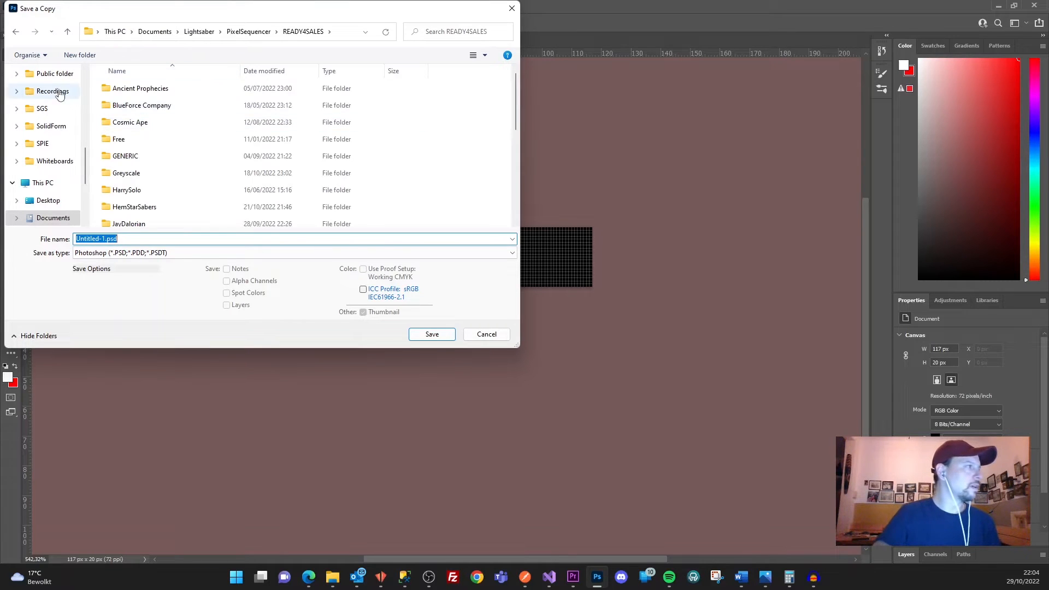
{"action": "left_click", "coordinate": [136, 206]}
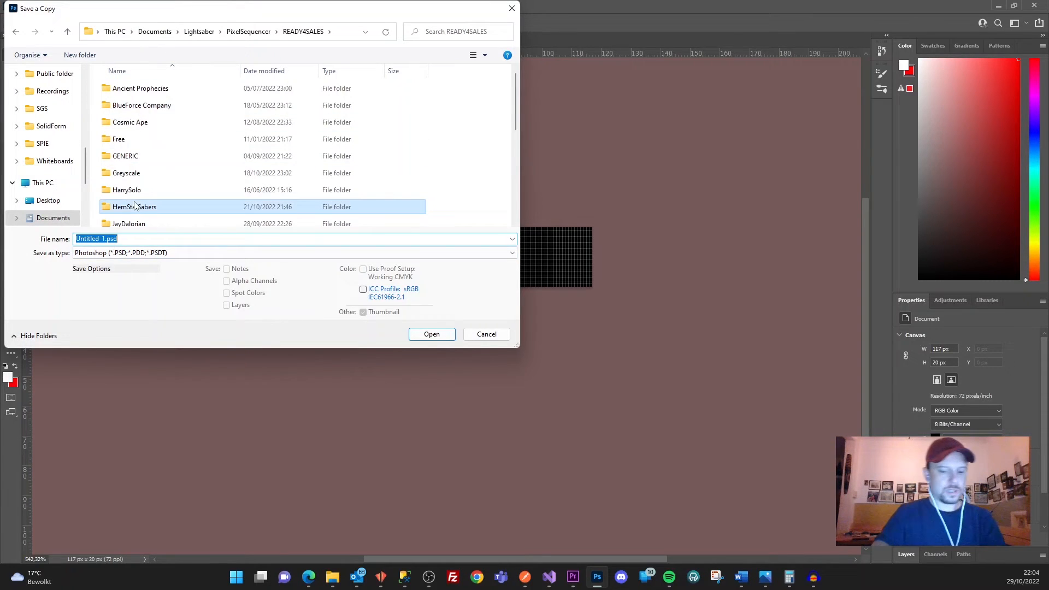
{"action": "double_click", "coordinate": [133, 174]}
{"action": "left_click", "coordinate": [79, 55]}
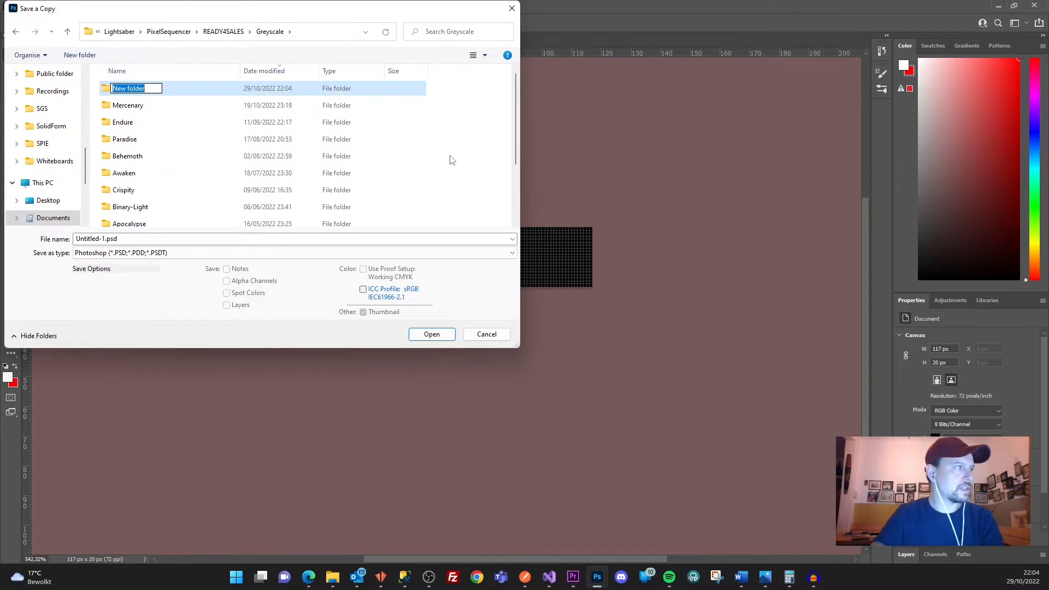
{"action": "type", "text": "Oman"}
{"action": "key", "text": "Return"}
{"action": "key", "text": "Return"}
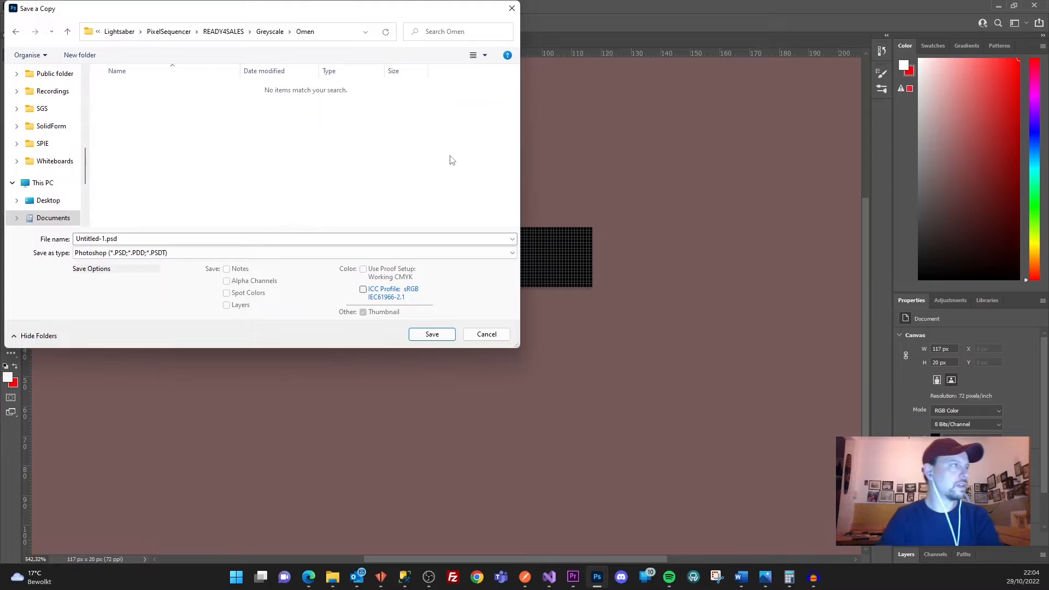
Step: Create a package folder inside Omen and a folder named 117 within it, and open the 117 folder
{"action": "left_click", "coordinate": [77, 57]}
{"action": "type", "text": "package"}
{"action": "key", "text": "Return"}
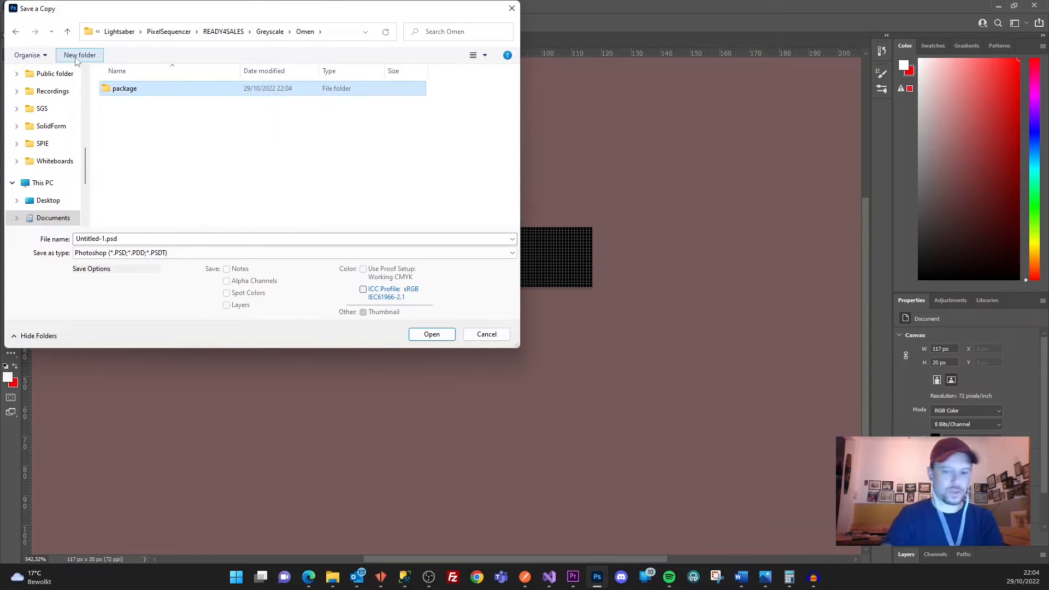
{"action": "key", "text": "Return"}
{"action": "left_click", "coordinate": [76, 57]}
{"action": "type", "text": "117"}
{"action": "key", "text": "Return"}
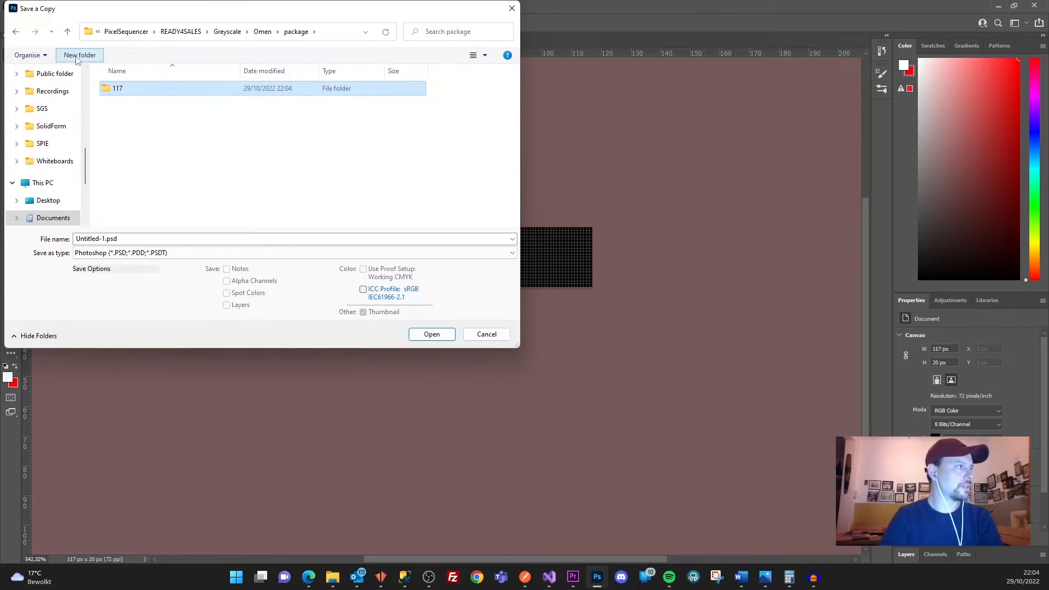
{"action": "key", "text": "Return"}
Step: Save the copy as a BMP file named preon1, using Windows format at 24-bit depth
{"action": "left_click", "coordinate": [156, 251]}
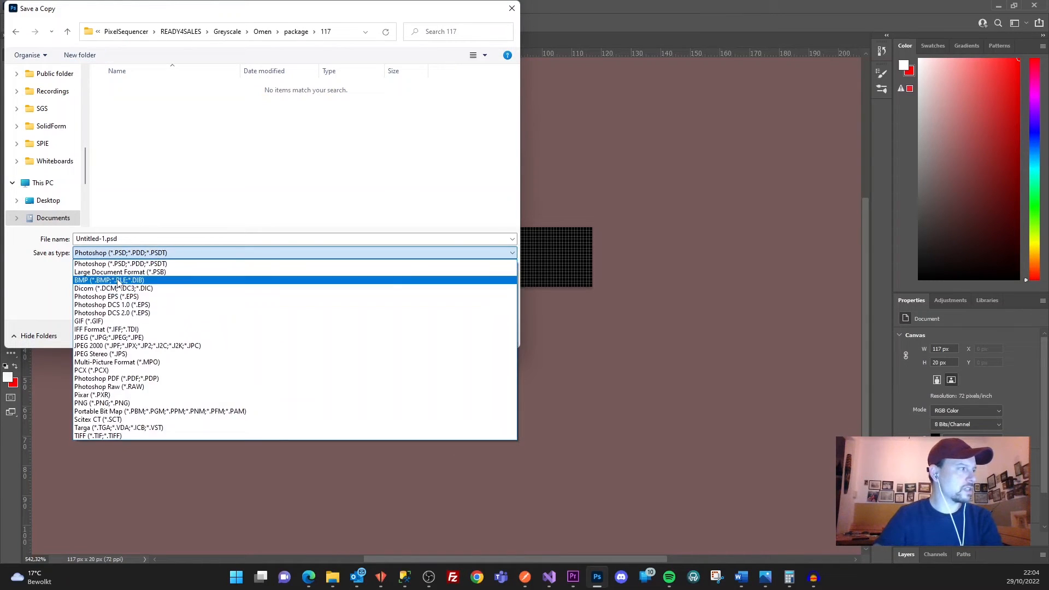
{"action": "left_click", "coordinate": [136, 277]}
{"action": "type", "text": "preon1"}
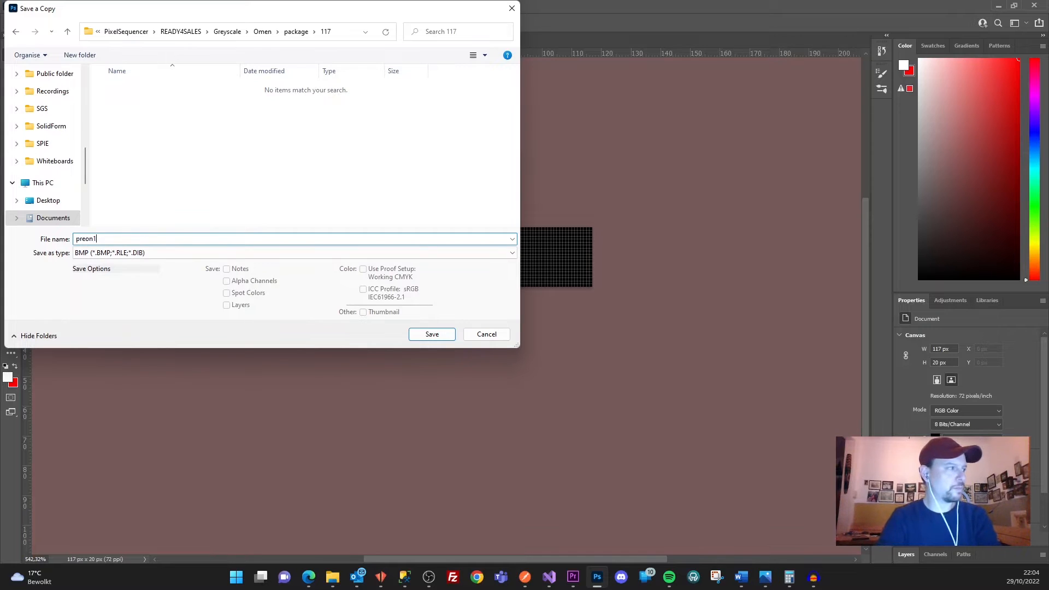
{"action": "key", "text": "Return"}
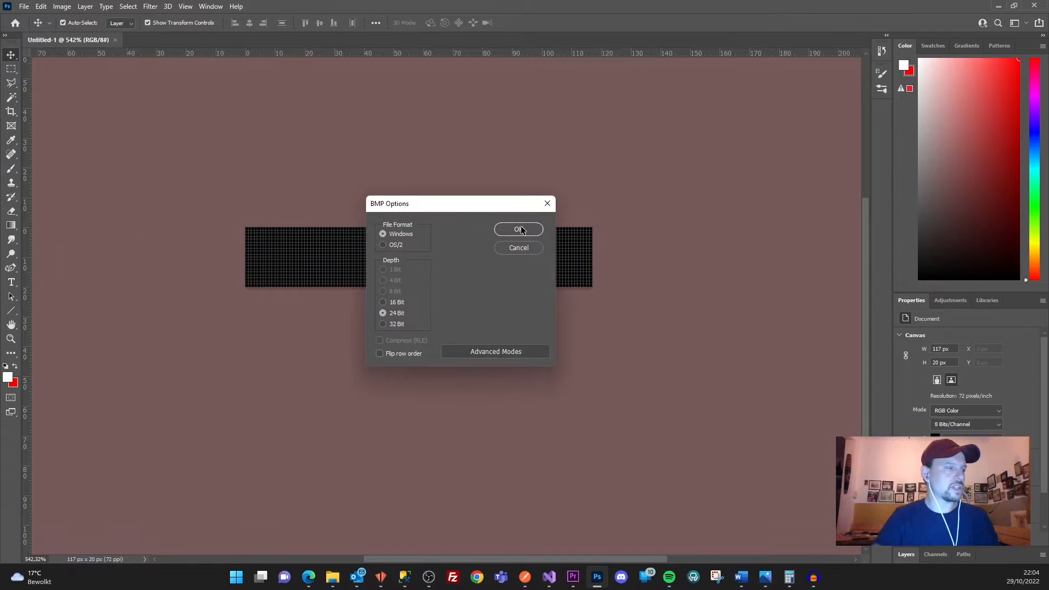
{"action": "left_click", "coordinate": [519, 230]}
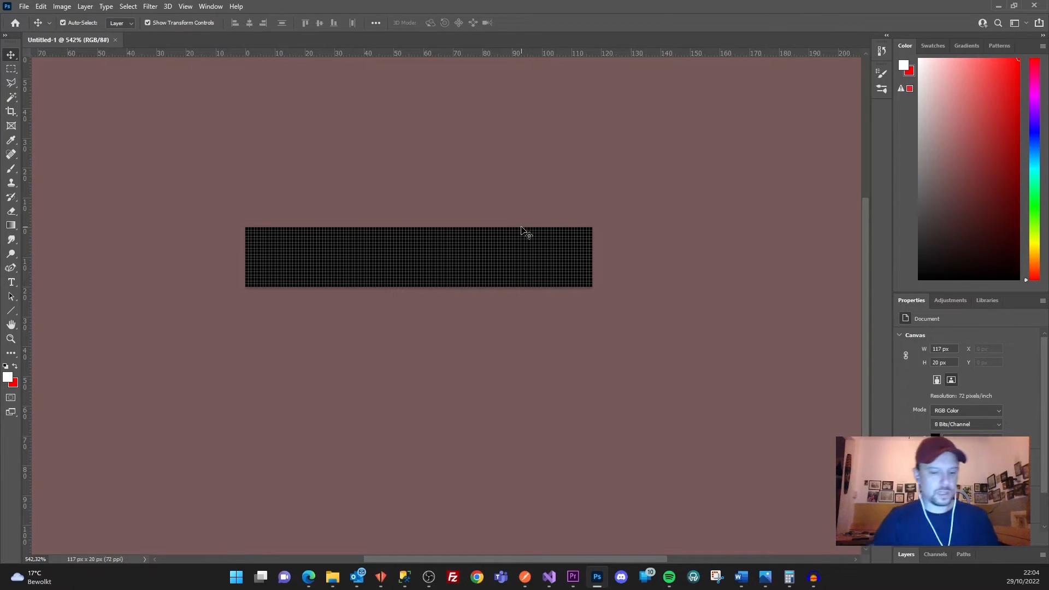
Step: Open the folder containing the recent file preon1.bmp in File Explorer and copy the folder's path
{"action": "key", "text": "super+e"}
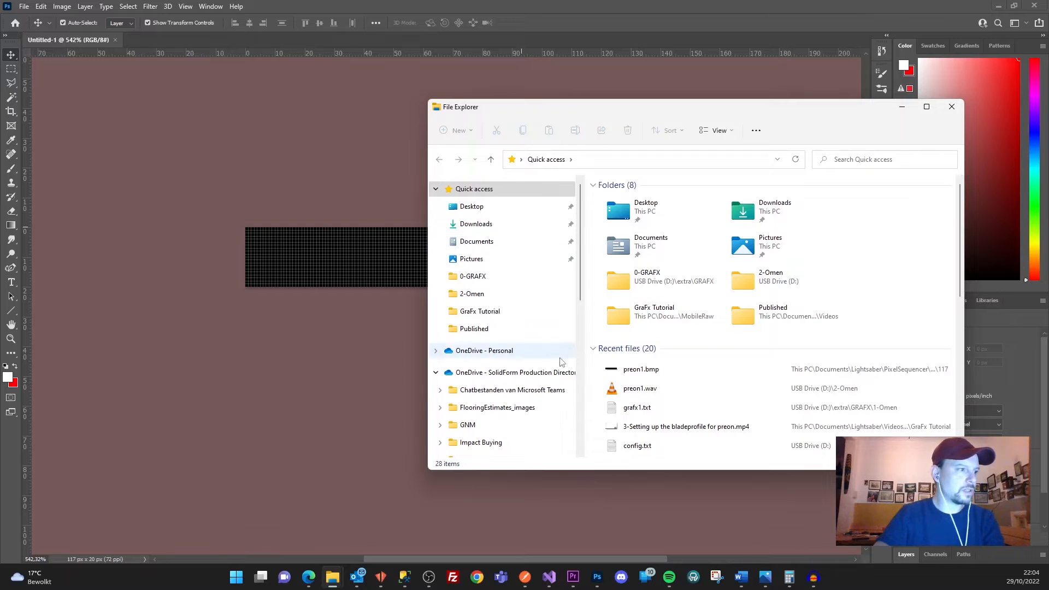
{"action": "right_click", "coordinate": [636, 372]}
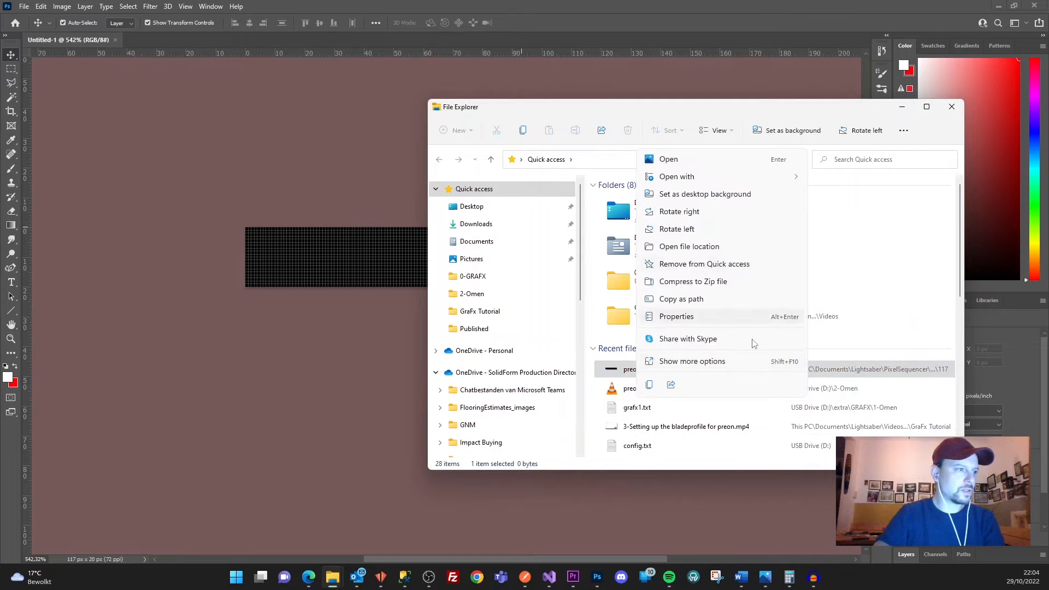
{"action": "mouse_move", "coordinate": [680, 180]}
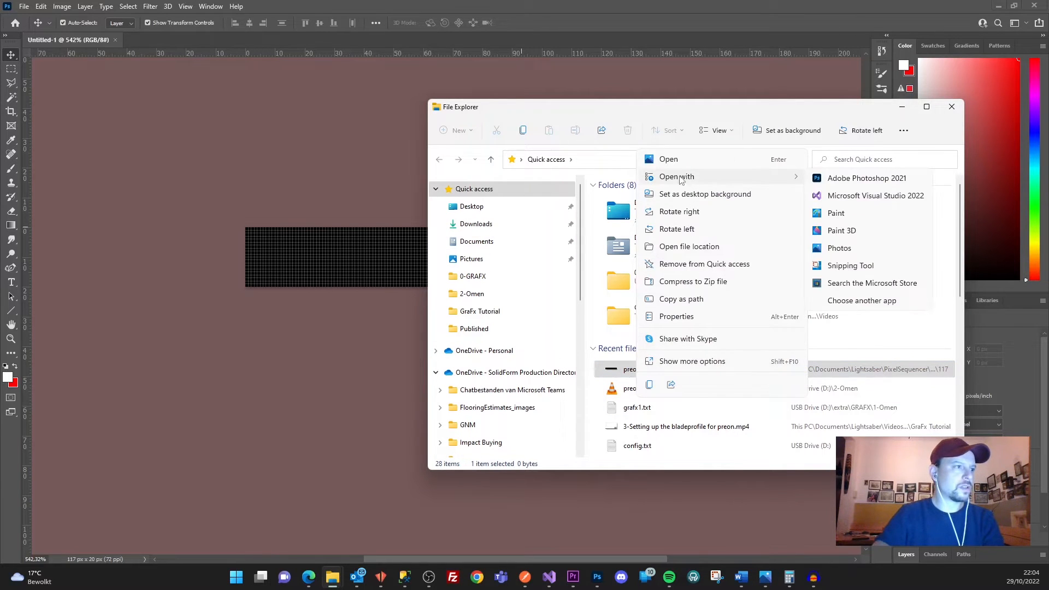
{"action": "left_click", "coordinate": [688, 246]}
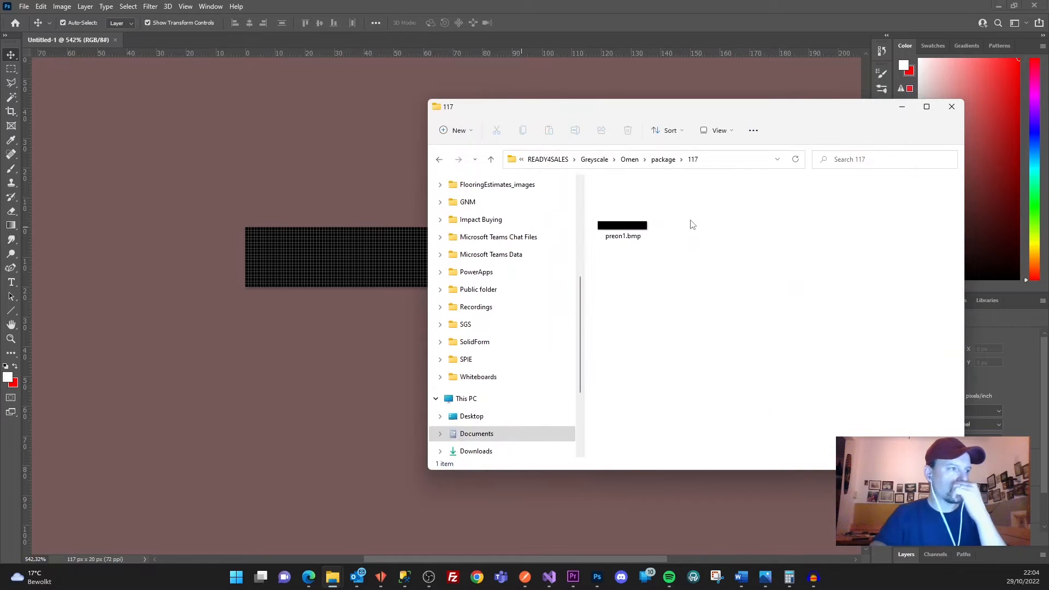
{"action": "left_click", "coordinate": [612, 224]}
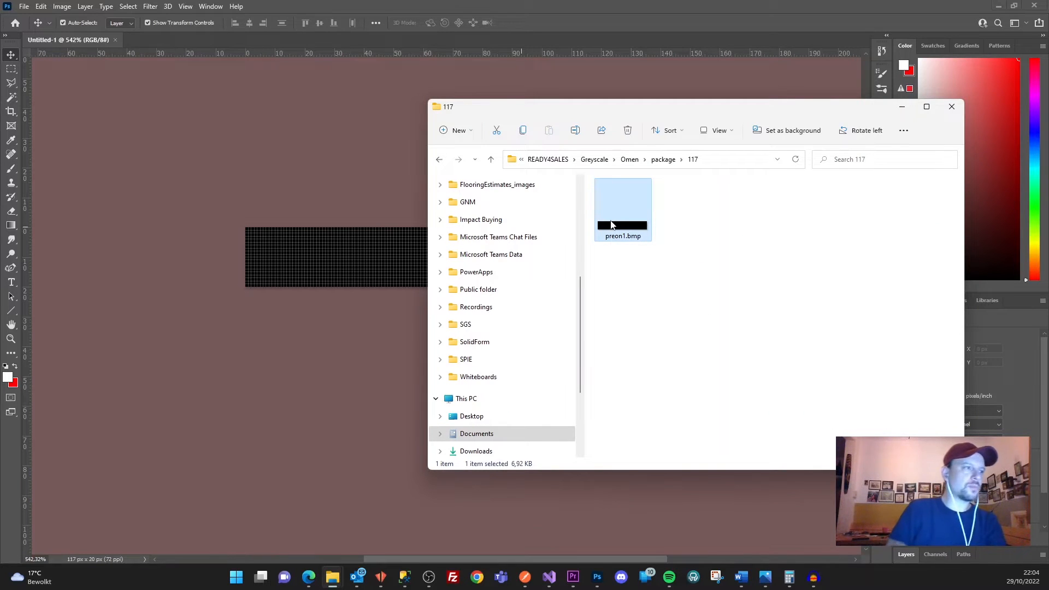
{"action": "mouse_move", "coordinate": [612, 224]}
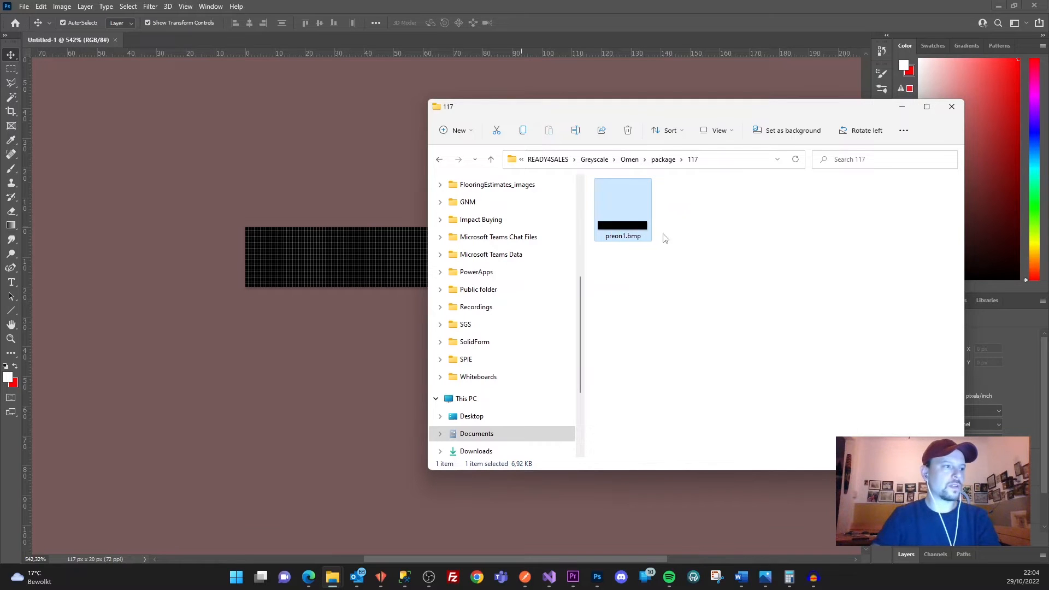
{"action": "left_click", "coordinate": [739, 159]}
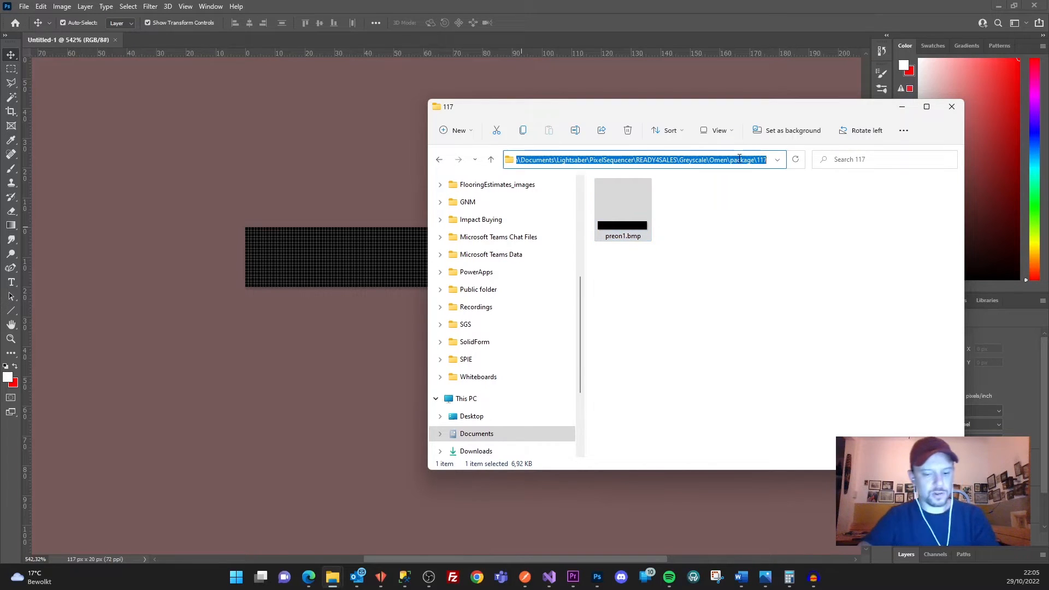
{"action": "left_click", "coordinate": [765, 257]}
Step: Switch to the GraFx simulator in the browser, load preon1.bmp from the copied folder path as the bitmap, and stop the playback
{"action": "left_click", "coordinate": [309, 577]}
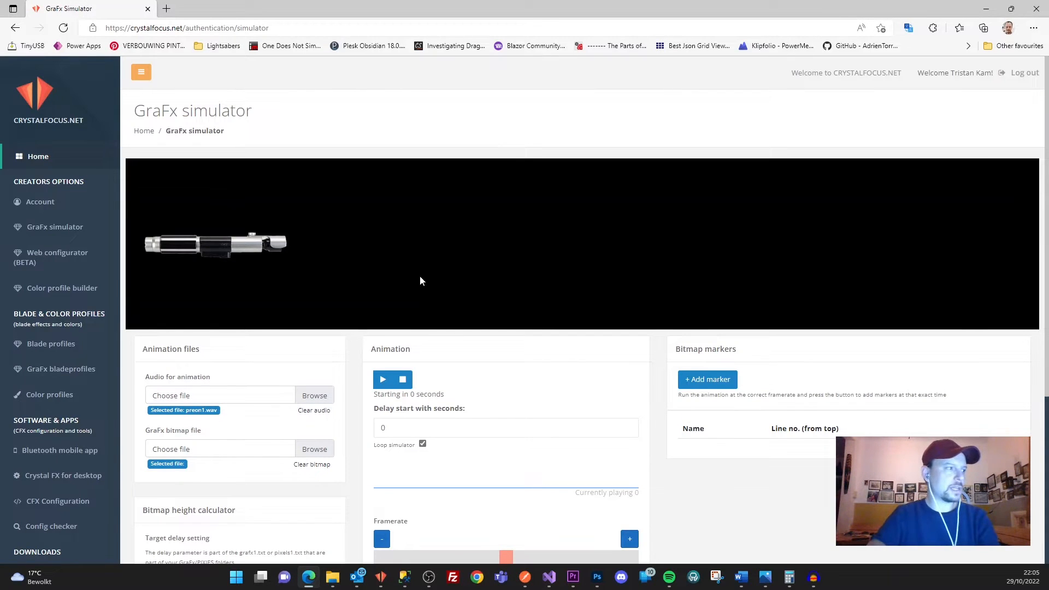
{"action": "left_click", "coordinate": [327, 445]}
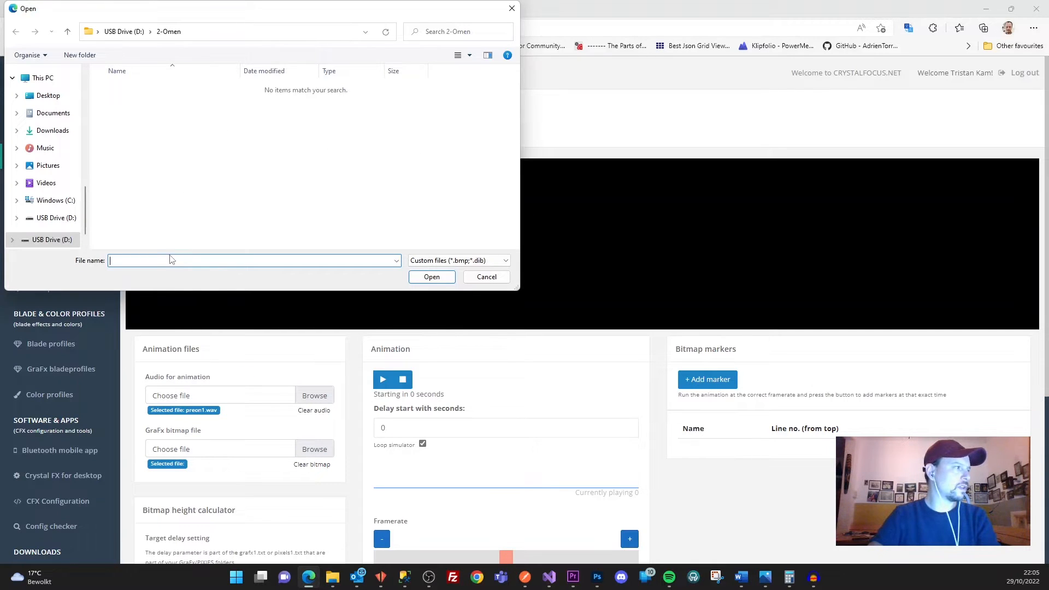
{"action": "key", "text": "ctrl+v"}
{"action": "key", "text": "Return"}
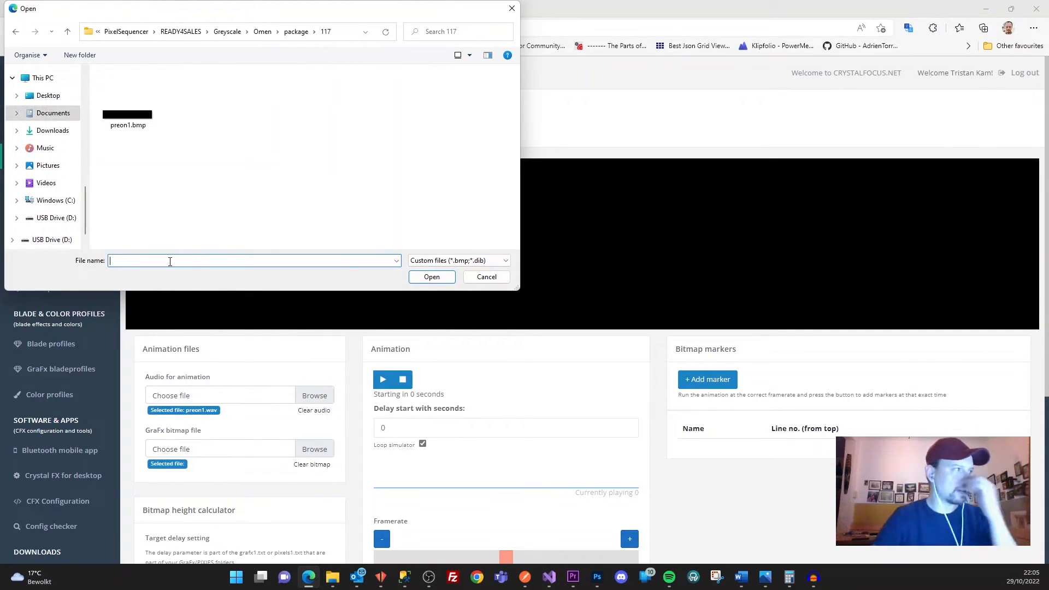
{"action": "double_click", "coordinate": [127, 116]}
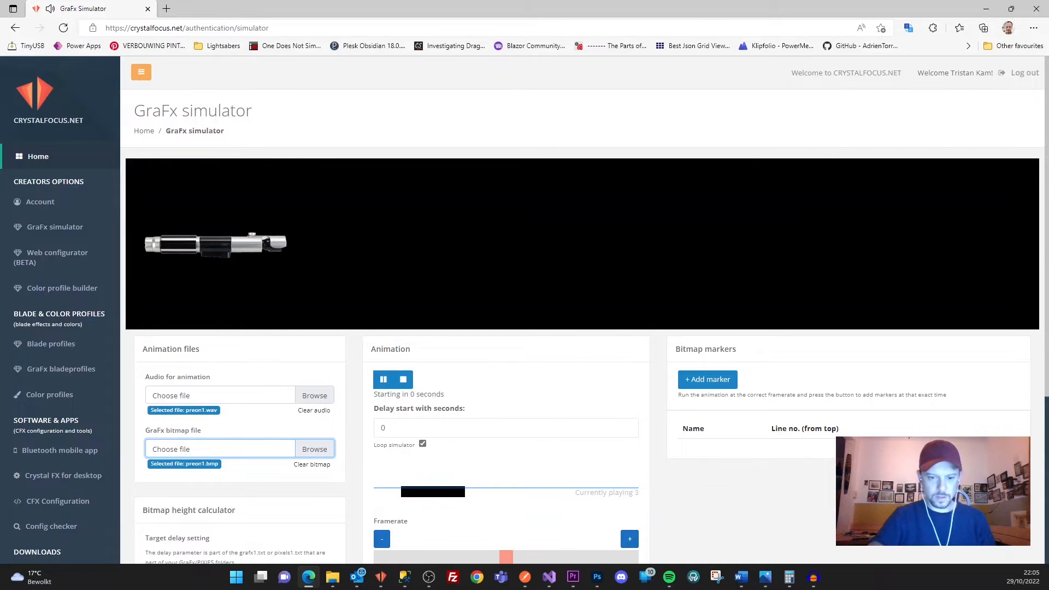
{"action": "left_click", "coordinate": [402, 382]}
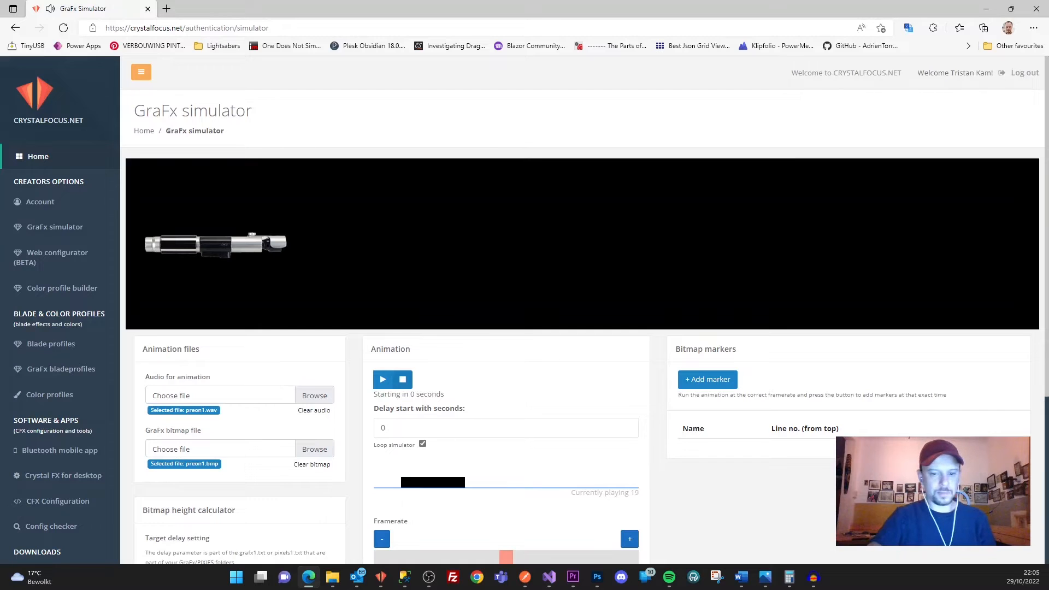
Step: Set the GraFx simulator's animation framerate to 250
{"action": "key", "text": "alt+Tab"}
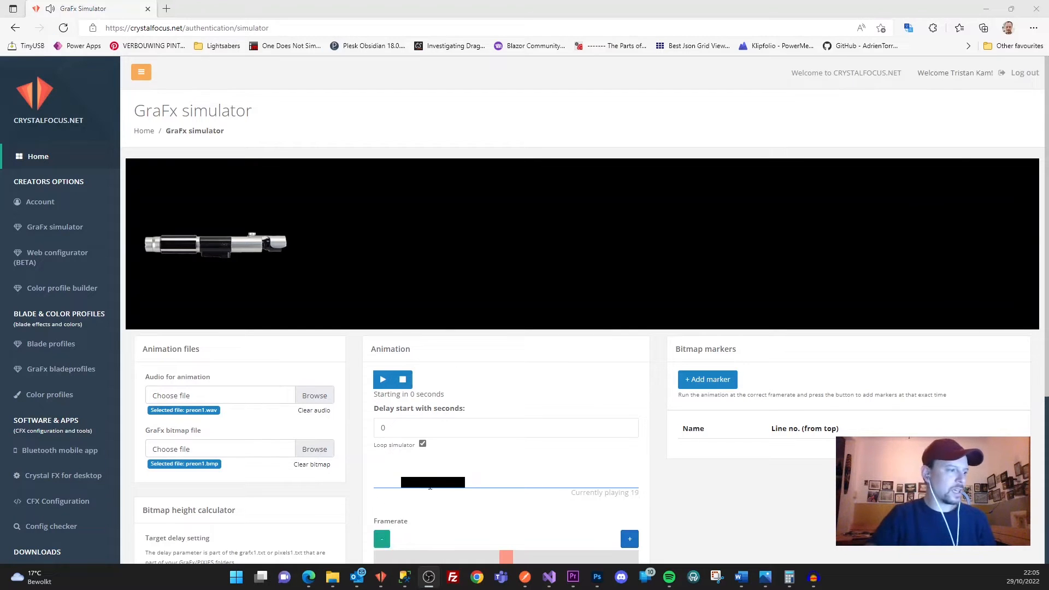
{"action": "scroll", "coordinate": [492, 437], "scroll_direction": "down", "scroll_amount": 3}
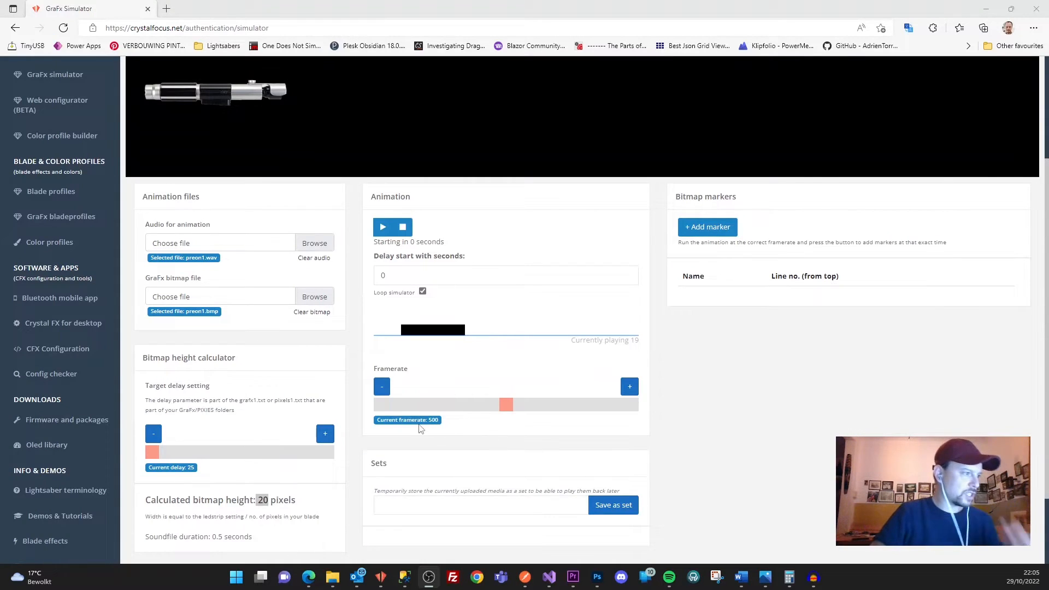
{"action": "left_click", "coordinate": [393, 422]}
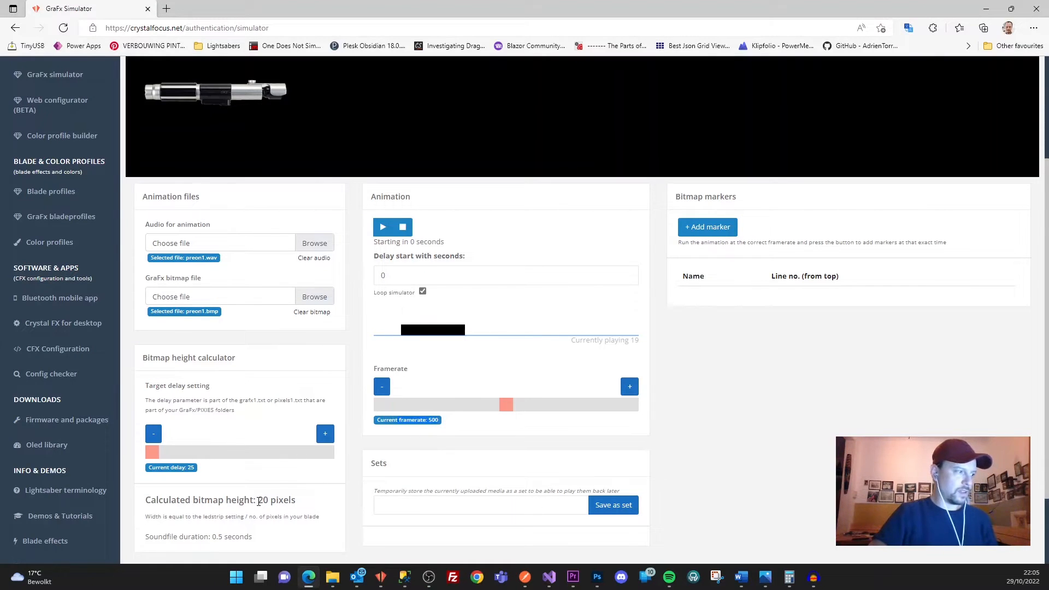
{"action": "left_click_drag", "start_coordinate": [506, 405], "coordinate": [443, 406]}
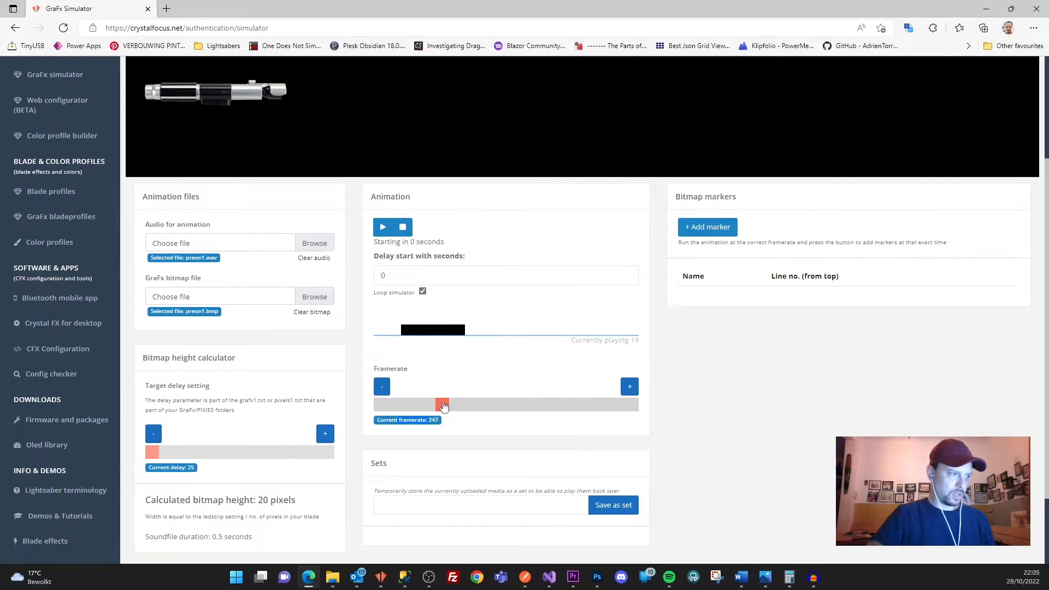
{"action": "left_click", "coordinate": [629, 386]}
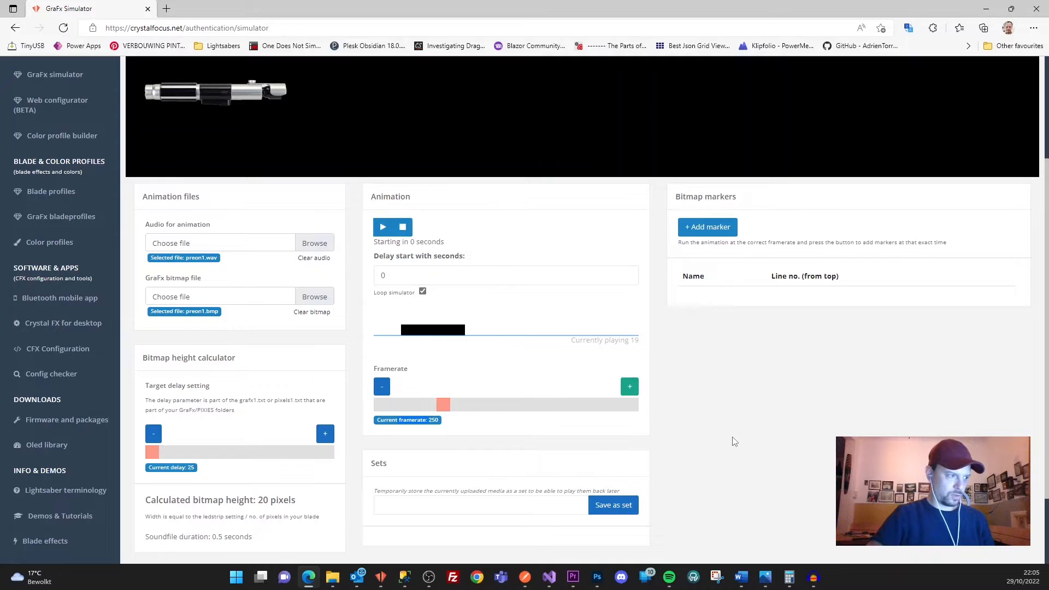
Step: Play the animation with its audio to check the timing, and stop it
{"action": "left_click", "coordinate": [385, 232]}
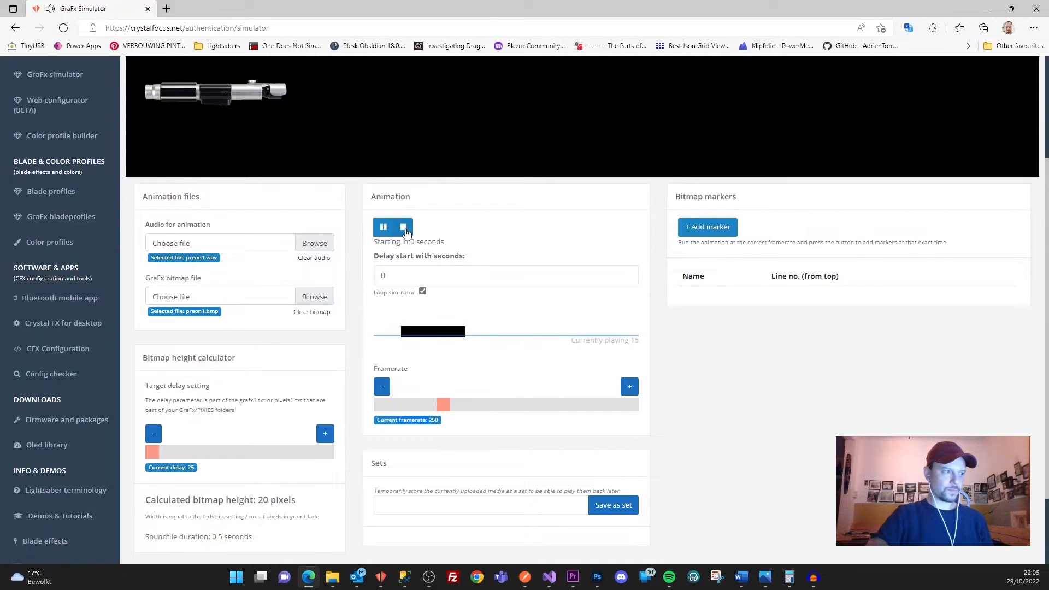
{"action": "left_click", "coordinate": [404, 228]}
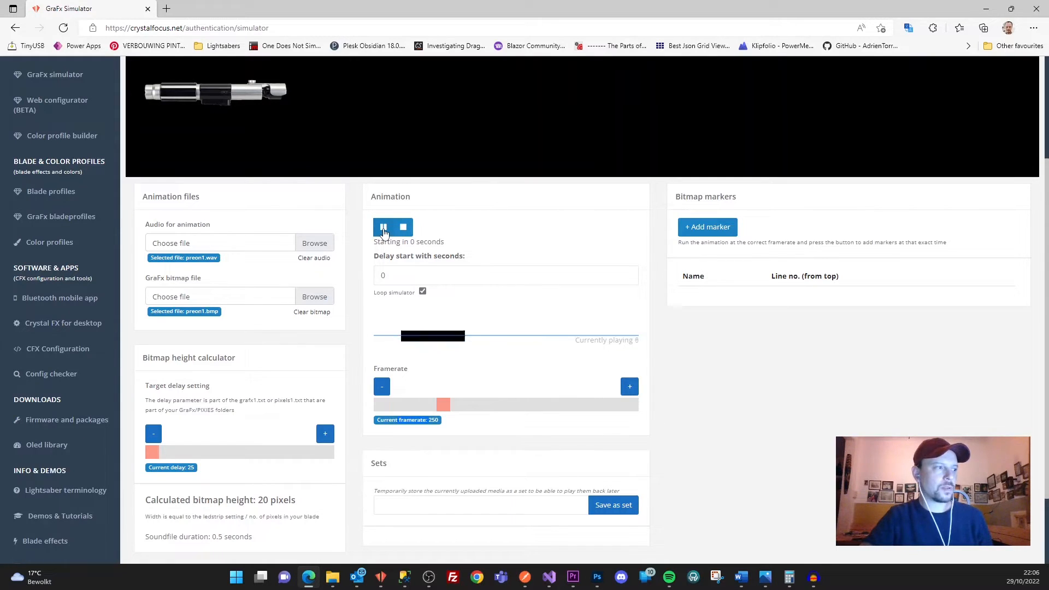
{"action": "left_click", "coordinate": [409, 230]}
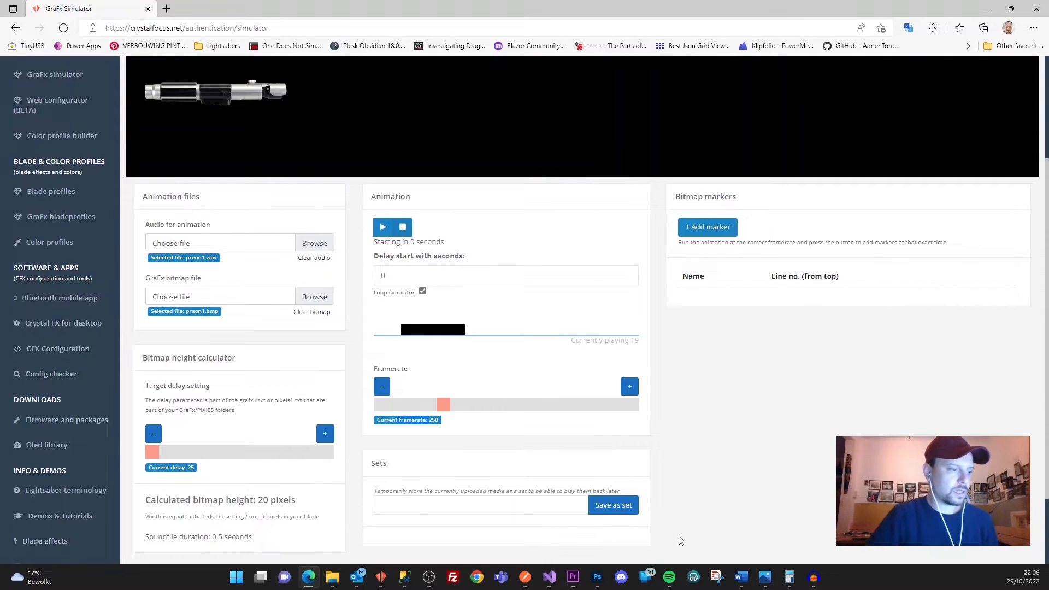
Step: Switch to the Crystal FX application
{"action": "left_click", "coordinate": [596, 578]}
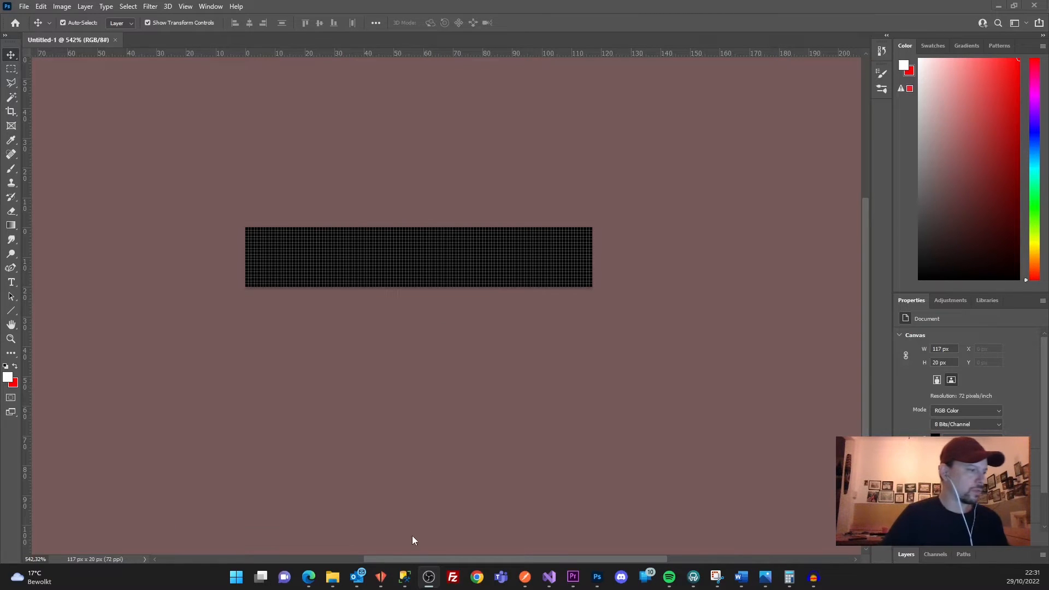
{"action": "left_click", "coordinate": [382, 577]}
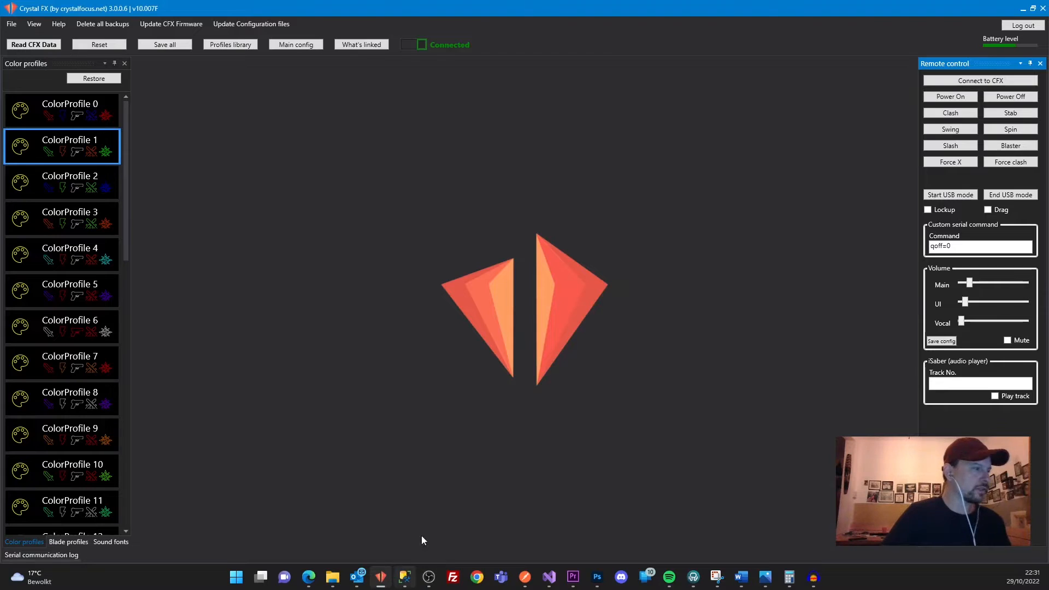
Step: Switch back to the GraFx simulator in the browser and stop the animation playback
{"action": "left_click", "coordinate": [382, 578]}
{"action": "left_click", "coordinate": [309, 513]}
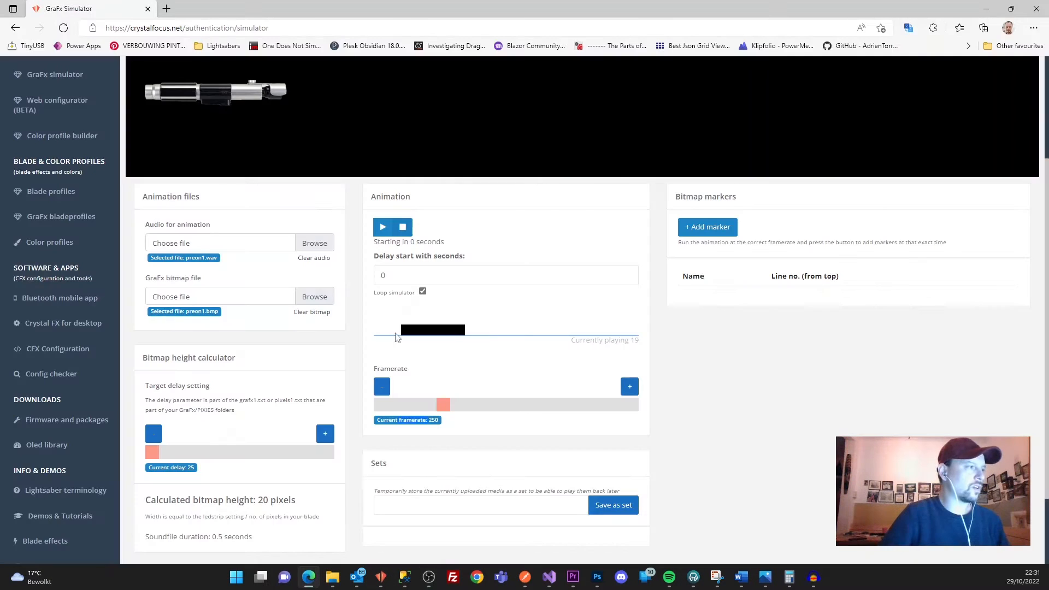
{"action": "left_click", "coordinate": [404, 229]}
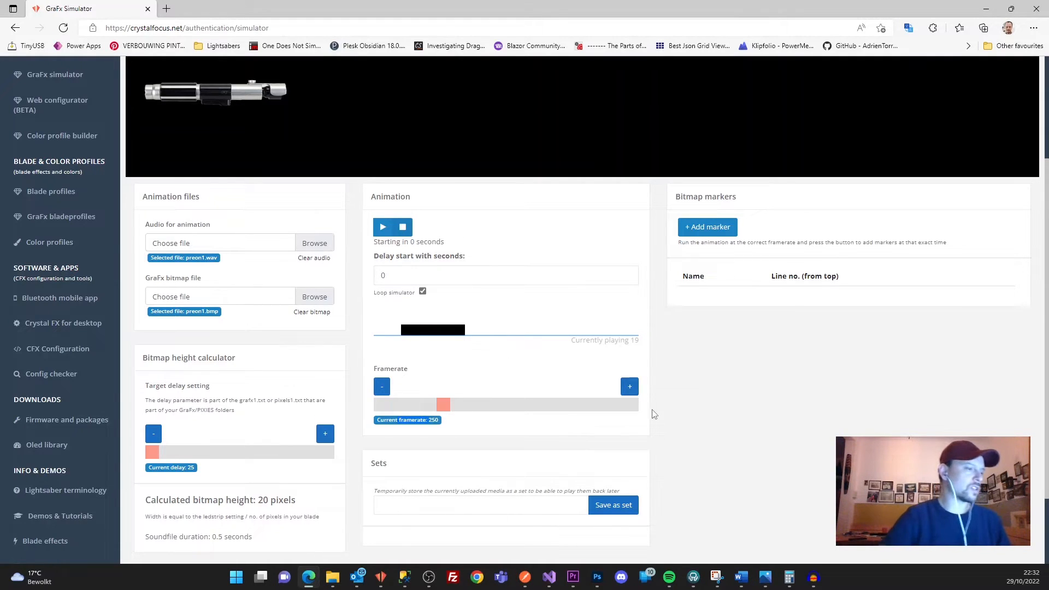
Step: Switch to Photoshop and add a new layer to the 117 x 20 px bitmap
{"action": "left_click", "coordinate": [597, 577]}
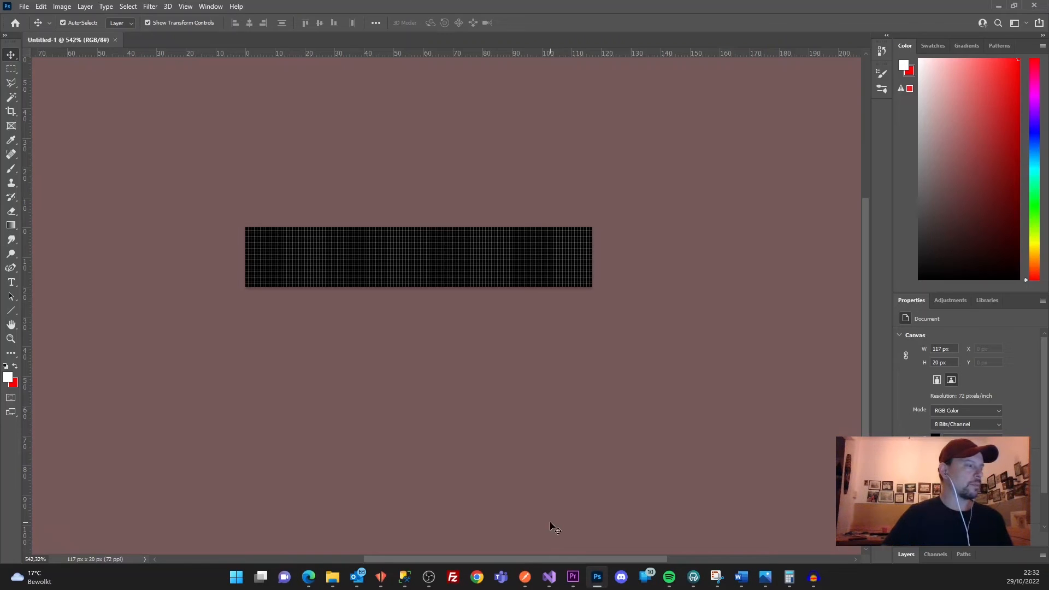
{"action": "left_click", "coordinate": [904, 556]}
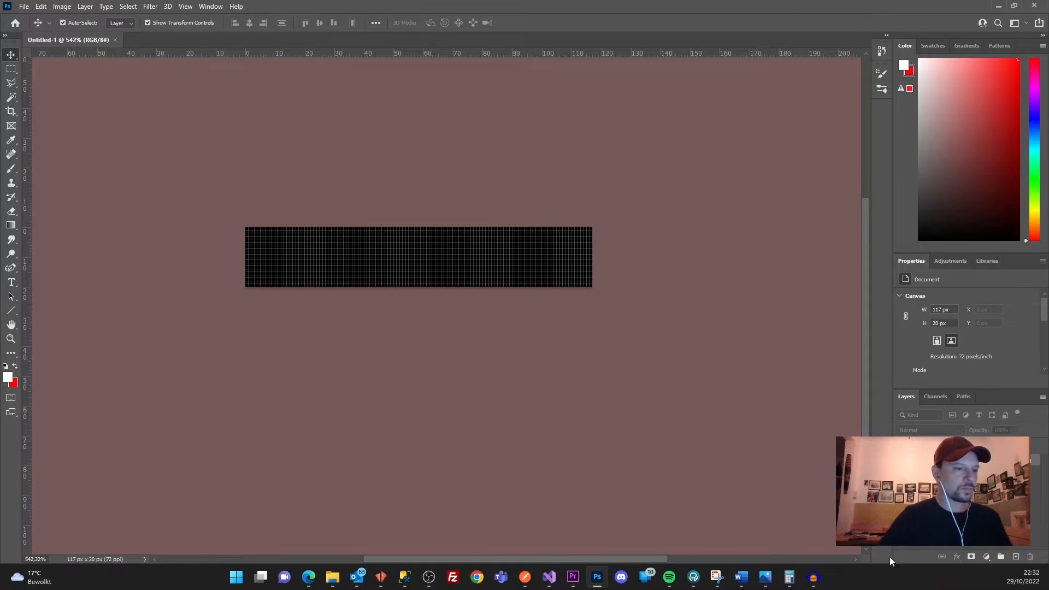
{"action": "left_click", "coordinate": [1015, 556]}
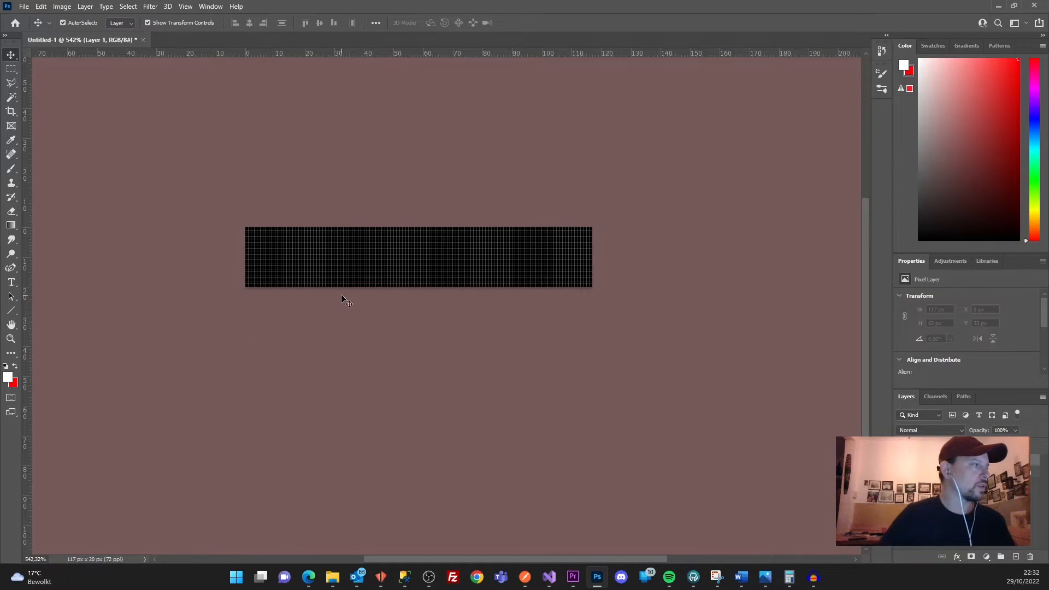
Step: Draw two white 1 px lines from the middle of the canvas's left edge to its lower-right and upper-right corners
{"action": "left_click", "coordinate": [11, 310]}
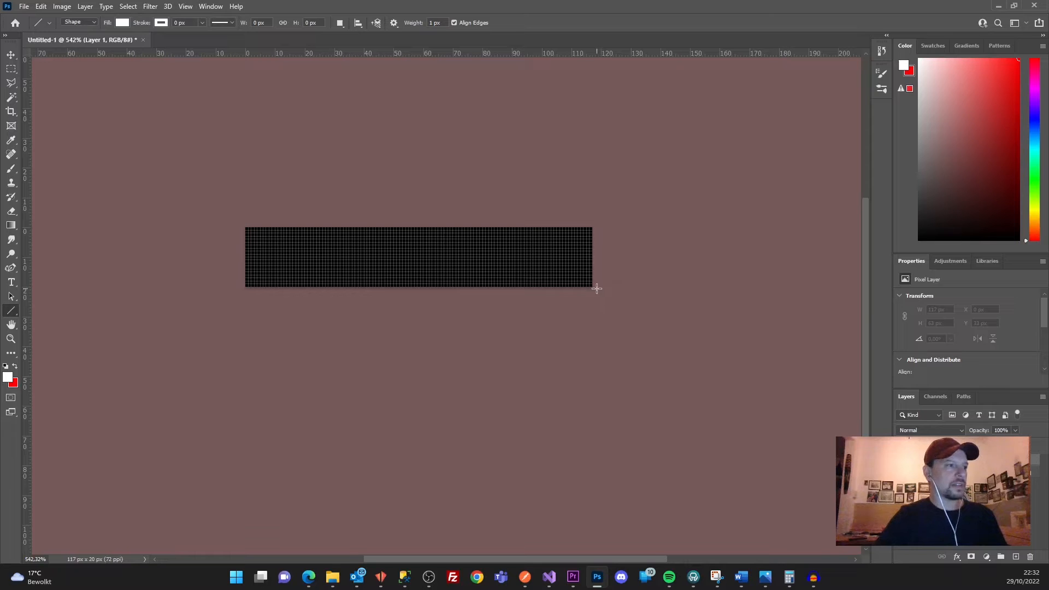
{"action": "scroll", "coordinate": [304, 251], "scroll_direction": "up", "scroll_amount": 4}
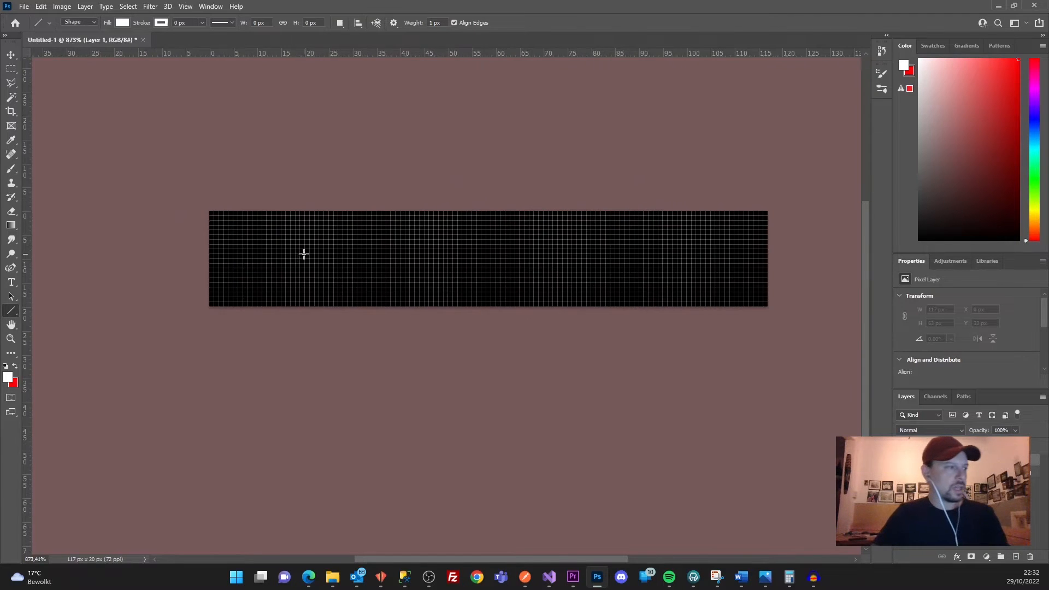
{"action": "scroll", "coordinate": [383, 351], "scroll_direction": "down", "scroll_amount": 1}
{"action": "left_click_drag", "start_coordinate": [455, 561], "coordinate": [478, 558]}
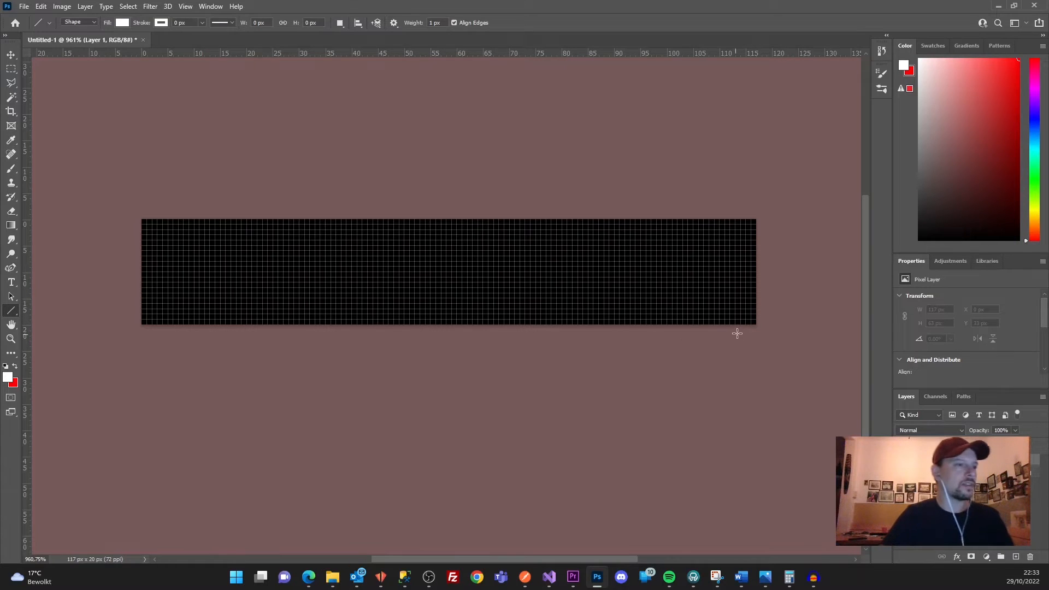
{"action": "left_click_drag", "start_coordinate": [755, 325], "coordinate": [141, 269]}
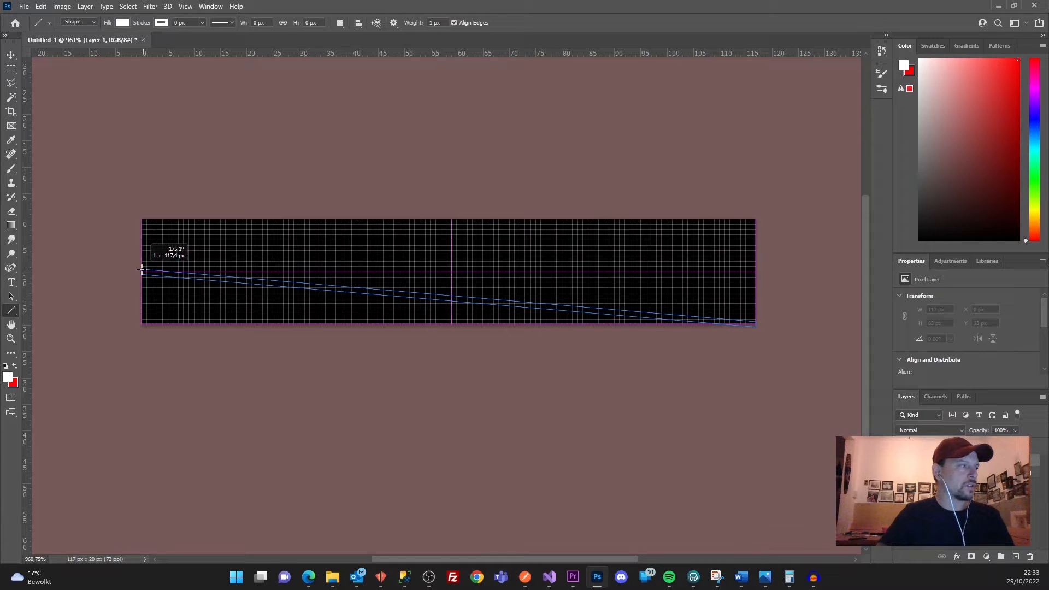
{"action": "left_click_drag", "start_coordinate": [141, 269], "coordinate": [142, 270]}
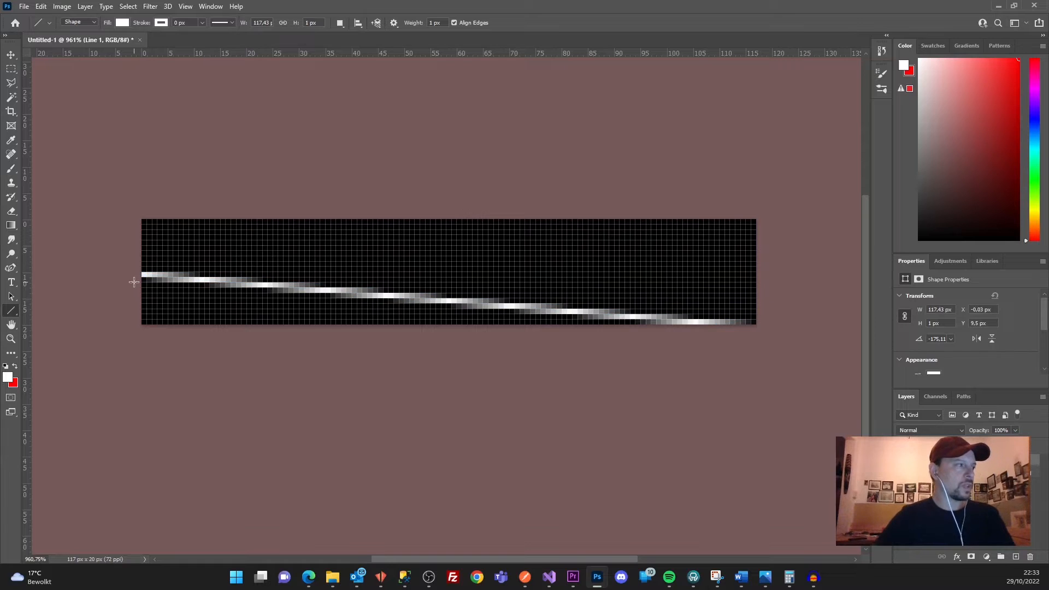
{"action": "left_click_drag", "start_coordinate": [141, 276], "coordinate": [755, 219]}
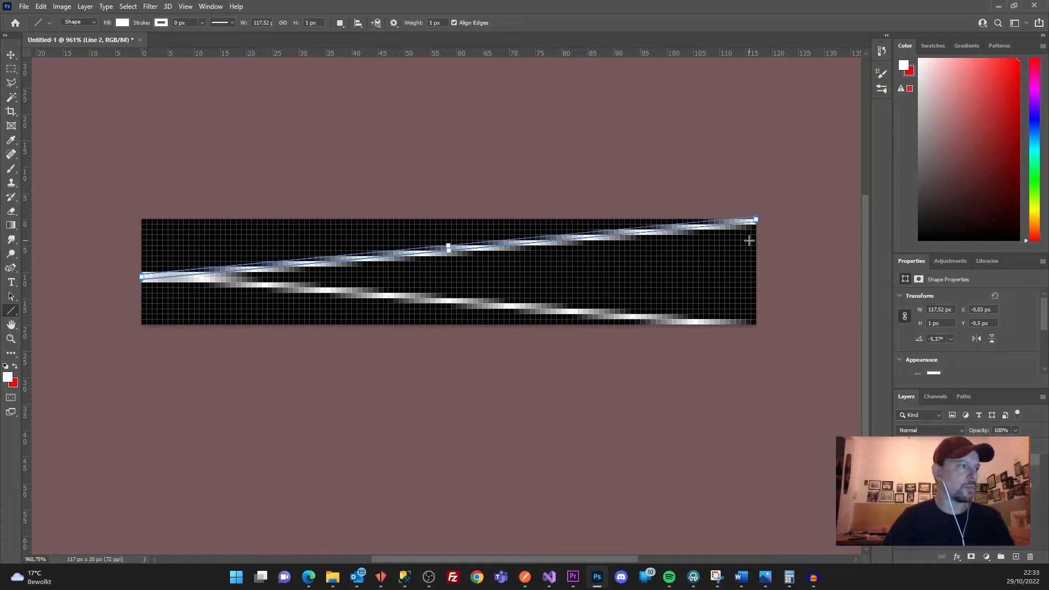
{"action": "key", "text": "Return"}
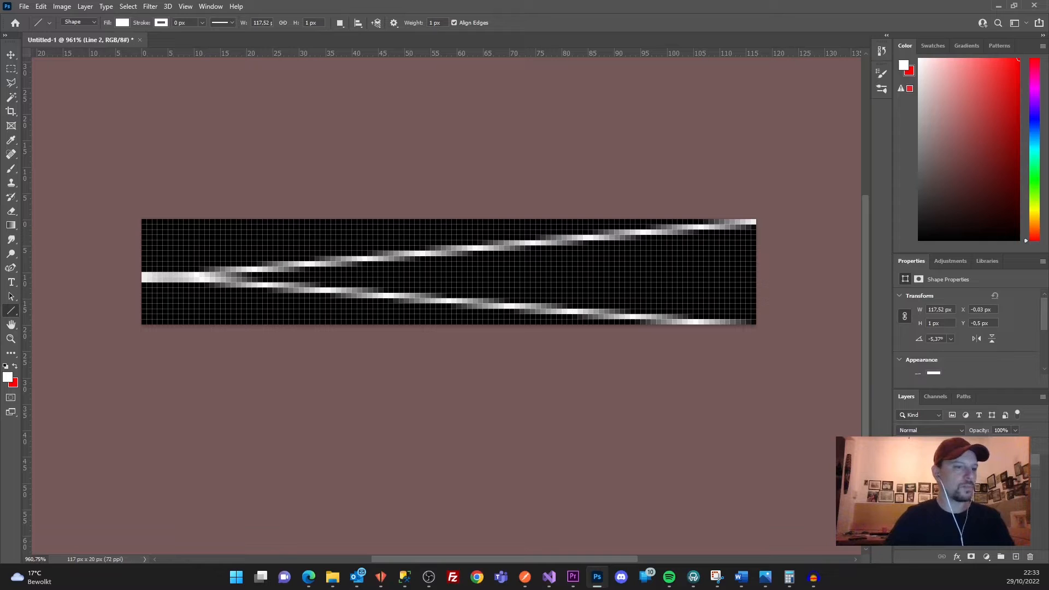
Step: Select both line layers together with the layers beneath and merge them into the background
{"action": "left_click", "coordinate": [940, 471], "text": "shift"}
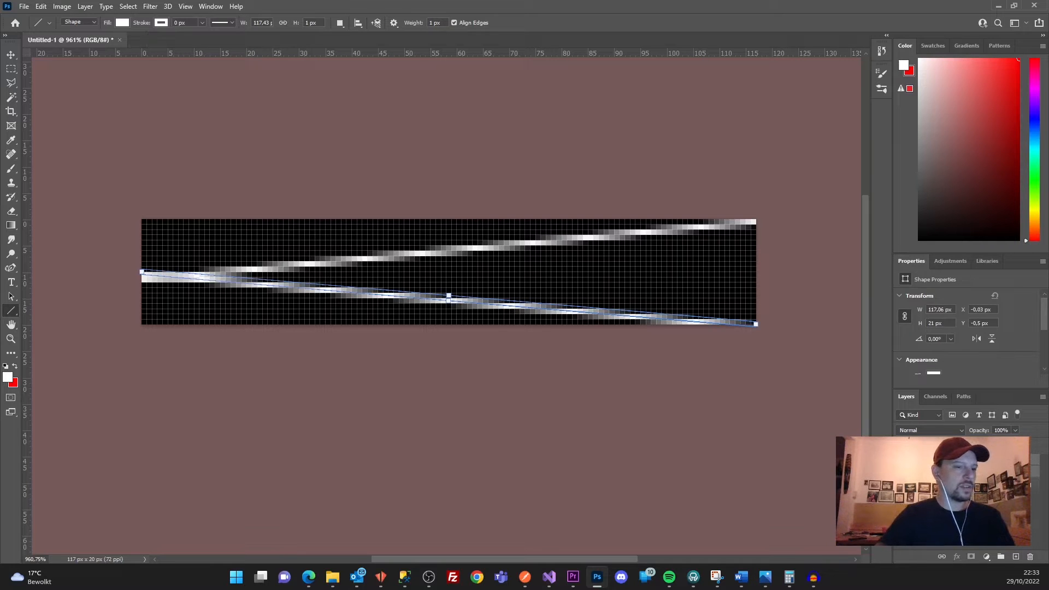
{"action": "right_click", "coordinate": [939, 472]}
{"action": "left_click", "coordinate": [936, 330]}
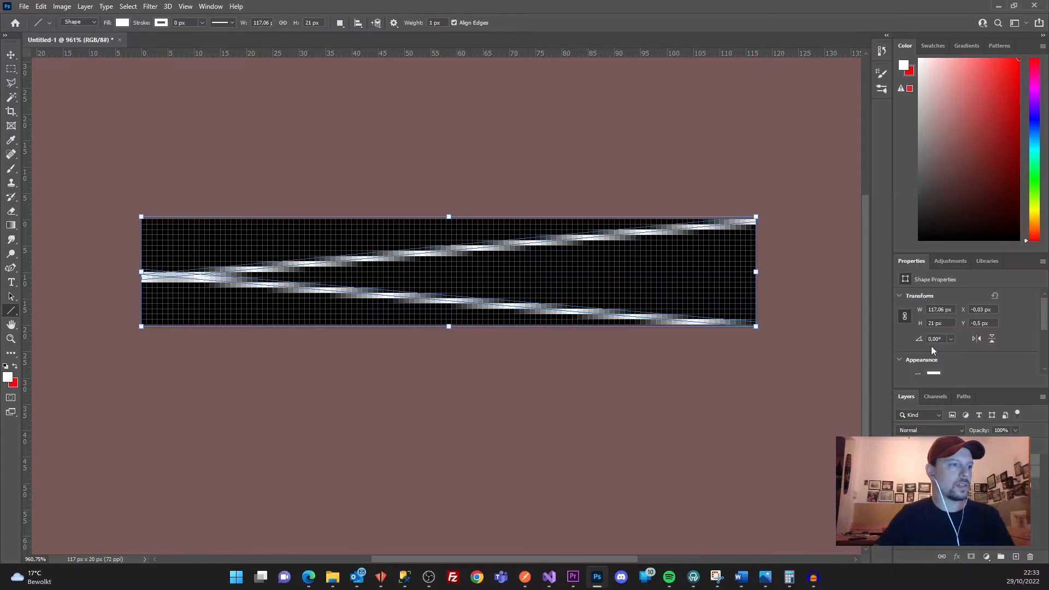
{"action": "key", "text": "ctrl+e"}
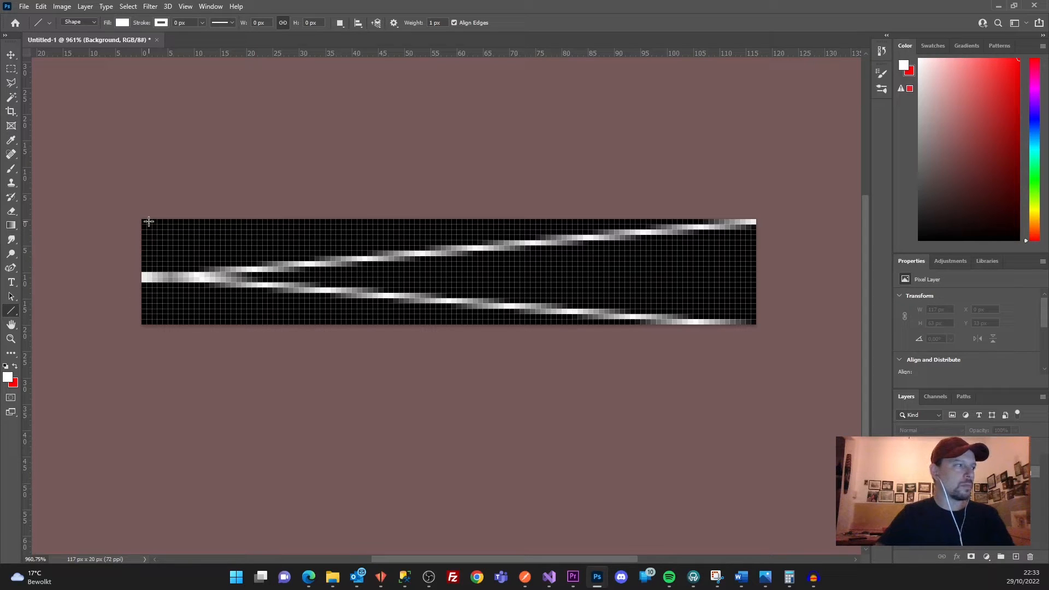
Step: On a new layer, paint a red patch at the upper-left end of the canvas using the Brush at 100% opacity
{"action": "left_click", "coordinate": [16, 365]}
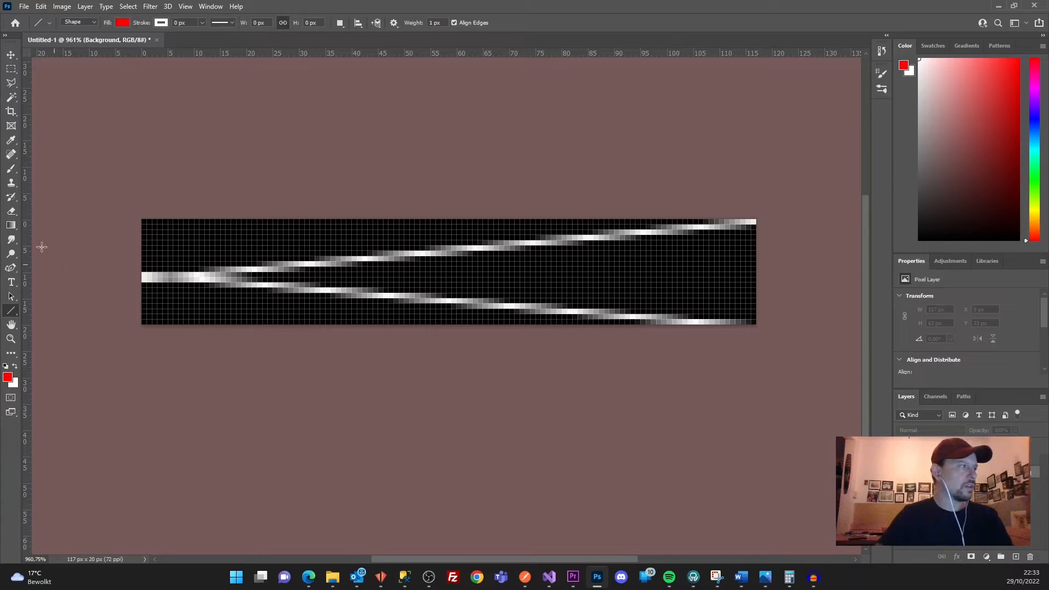
{"action": "left_click", "coordinate": [11, 168]}
{"action": "left_click", "coordinate": [1015, 555]}
{"action": "mouse_move", "coordinate": [221, 248]}
{"action": "left_mouse_down"}
{"action": "mouse_move", "coordinate": [166, 241]}
{"action": "mouse_move", "coordinate": [151, 251]}
{"action": "left_mouse_up"}
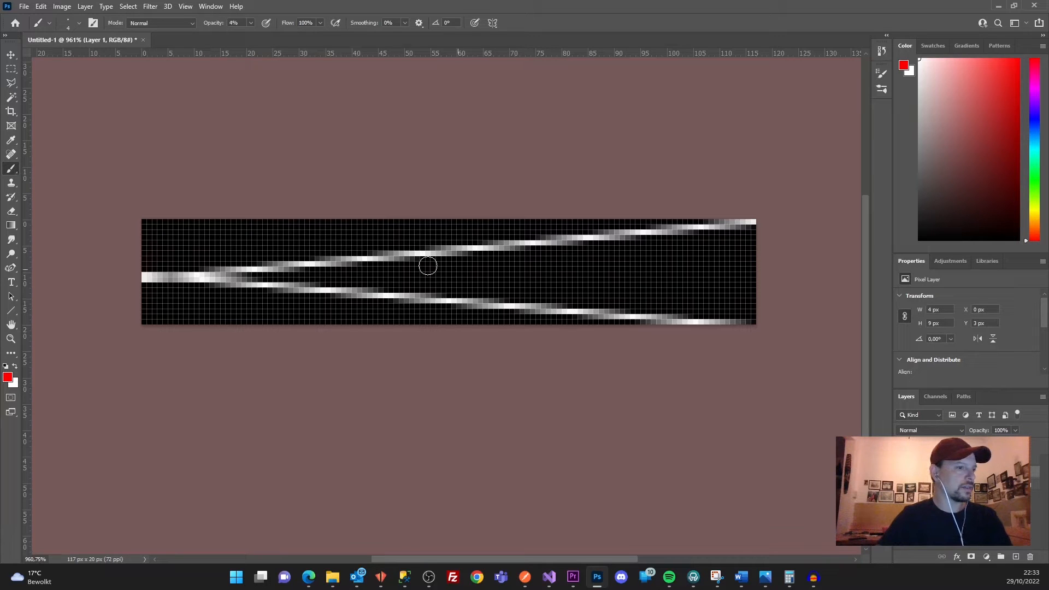
{"action": "left_click", "coordinate": [250, 24]}
{"action": "left_click_drag", "start_coordinate": [250, 36], "coordinate": [304, 37]}
{"action": "mouse_move", "coordinate": [141, 256]}
{"action": "left_mouse_down"}
{"action": "mouse_move", "coordinate": [144, 226]}
{"action": "mouse_move", "coordinate": [137, 262]}
{"action": "mouse_move", "coordinate": [145, 228]}
{"action": "mouse_move", "coordinate": [149, 244]}
{"action": "mouse_move", "coordinate": [134, 265]}
{"action": "left_mouse_up"}
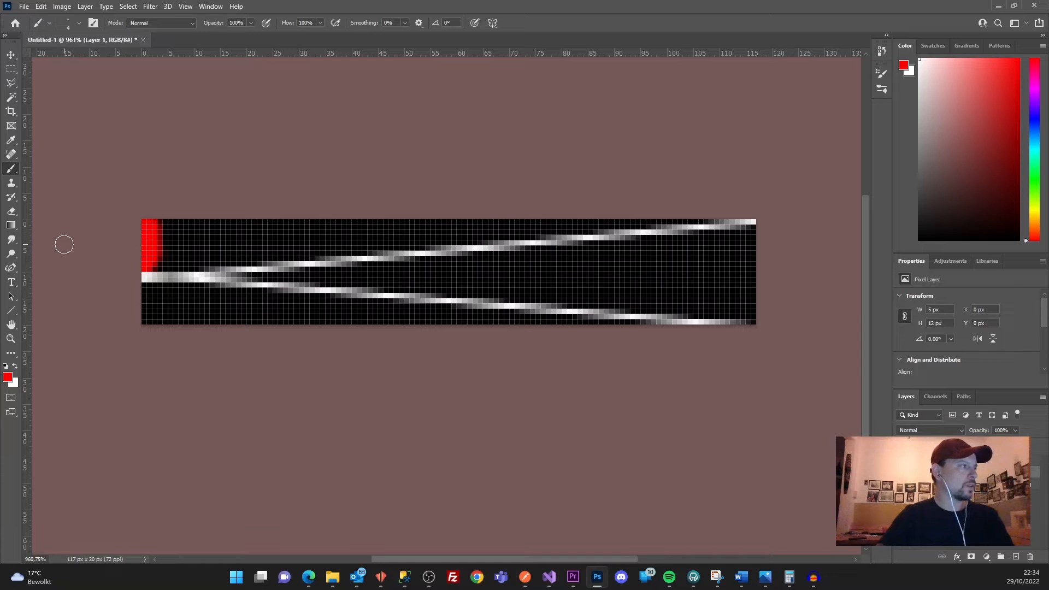
Step: Smudge the red patch's right edge into uneven streaks reaching into the black area
{"action": "left_click", "coordinate": [11, 241]}
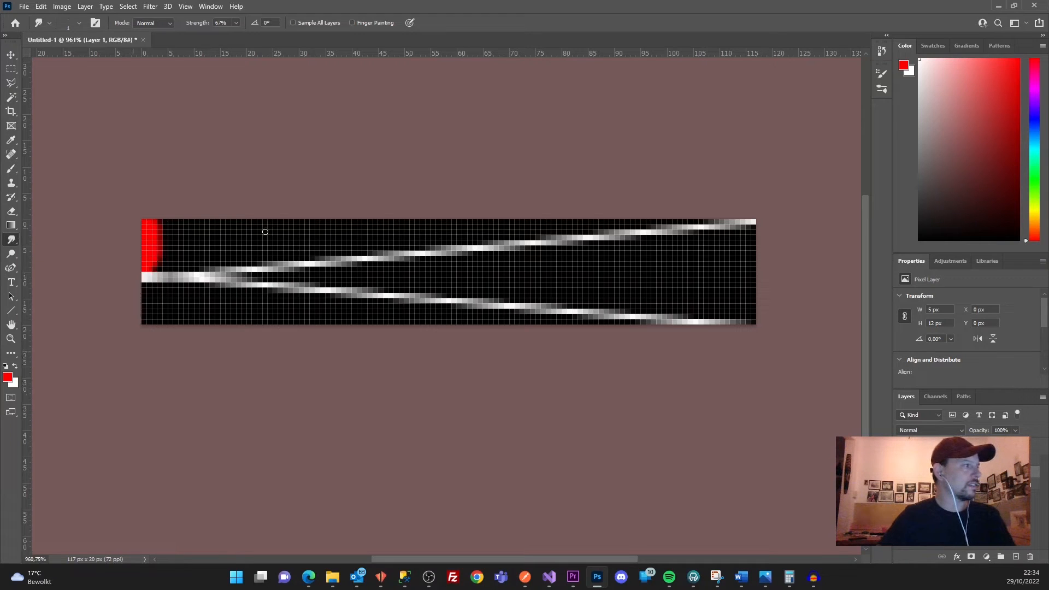
{"action": "left_click_drag", "start_coordinate": [140, 267], "coordinate": [238, 264]}
{"action": "mouse_move", "coordinate": [139, 261]}
{"action": "left_mouse_down"}
{"action": "mouse_move", "coordinate": [178, 247]}
{"action": "mouse_move", "coordinate": [187, 225]}
{"action": "left_mouse_up"}
{"action": "left_click_drag", "start_coordinate": [131, 242], "coordinate": [170, 247]}
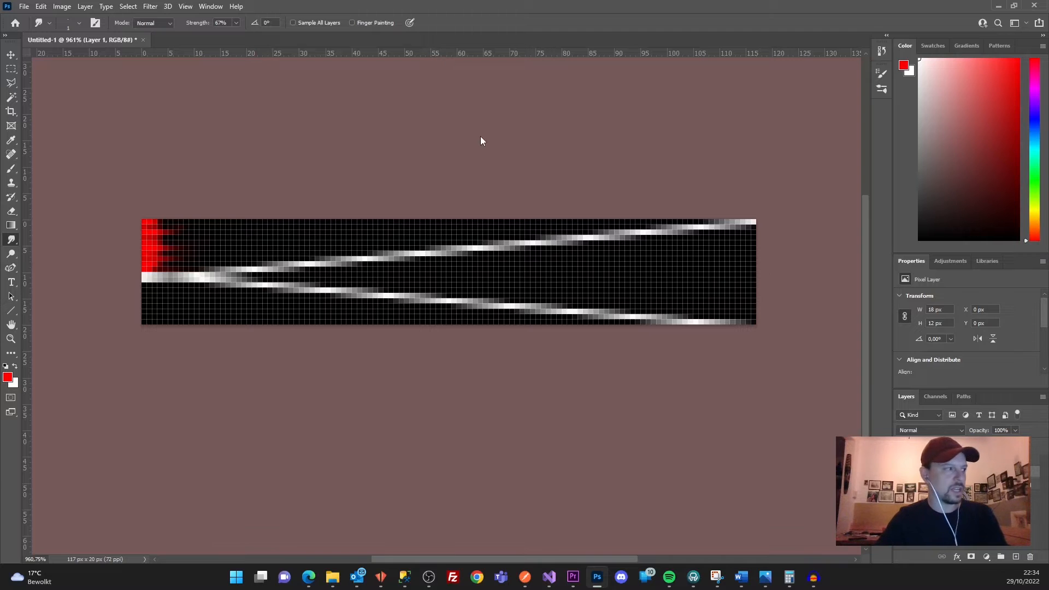
Step: Save a copy in BMP format over preon1.bmp in the 117 folder, using the Windows file format and 24-bit depth
{"action": "key", "text": "alt+ctrl+s"}
{"action": "left_click", "coordinate": [205, 255]}
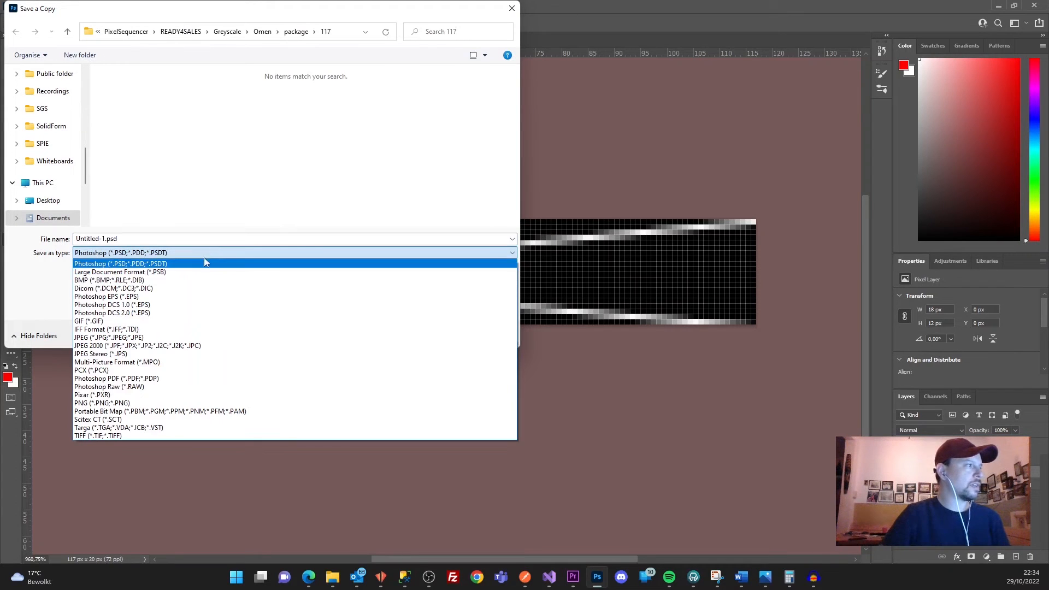
{"action": "left_click", "coordinate": [205, 279]}
{"action": "double_click", "coordinate": [136, 124]}
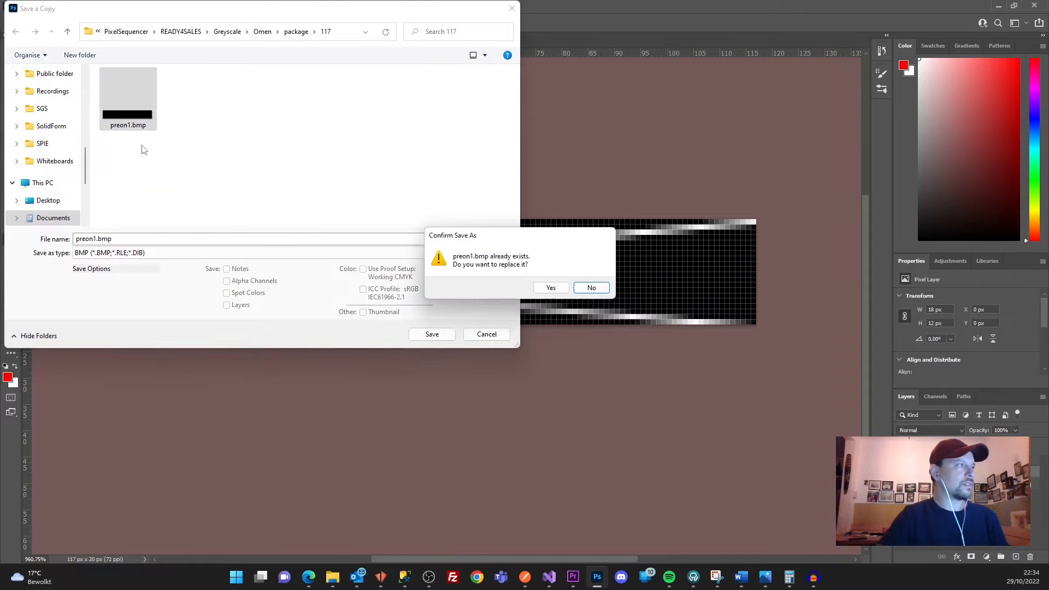
{"action": "left_click", "coordinate": [551, 287]}
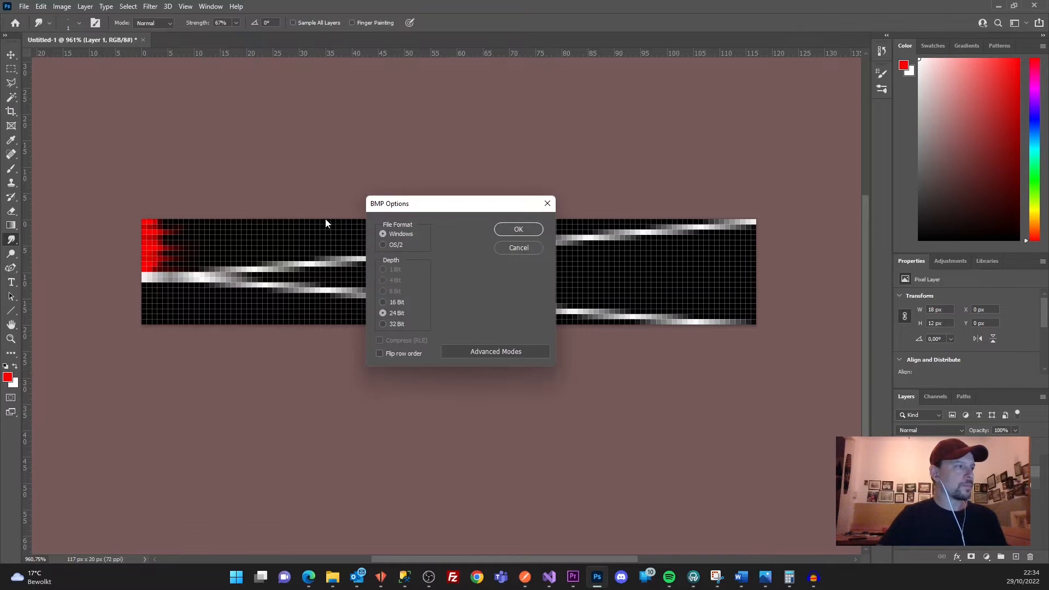
{"action": "left_click", "coordinate": [530, 234]}
Step: Switch to the GraFx simulator in the browser and reload preon1.bmp as the GraFx bitmap file
{"action": "left_click", "coordinate": [320, 575]}
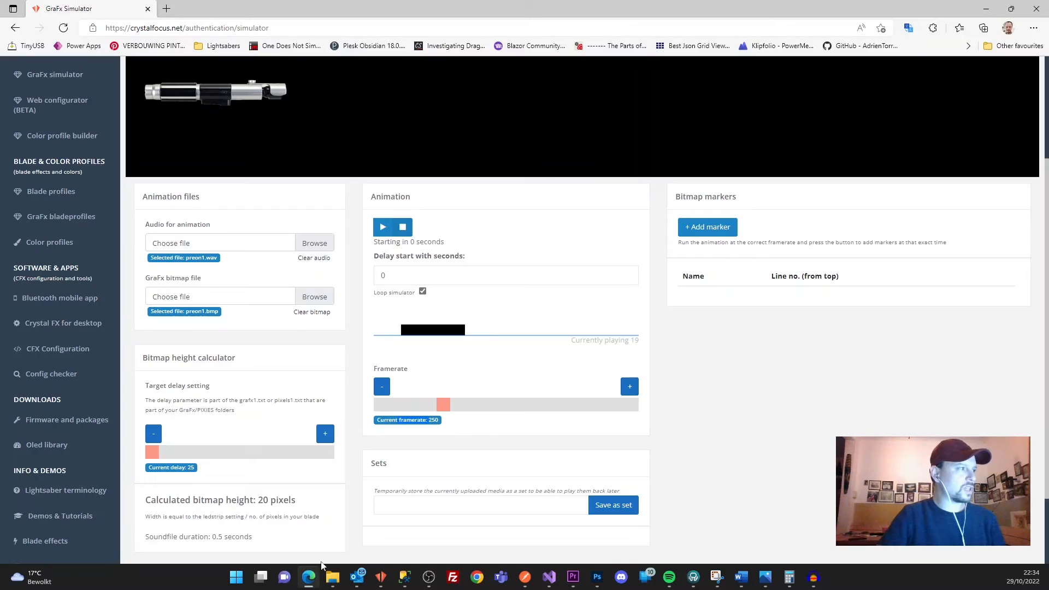
{"action": "left_click", "coordinate": [325, 298]}
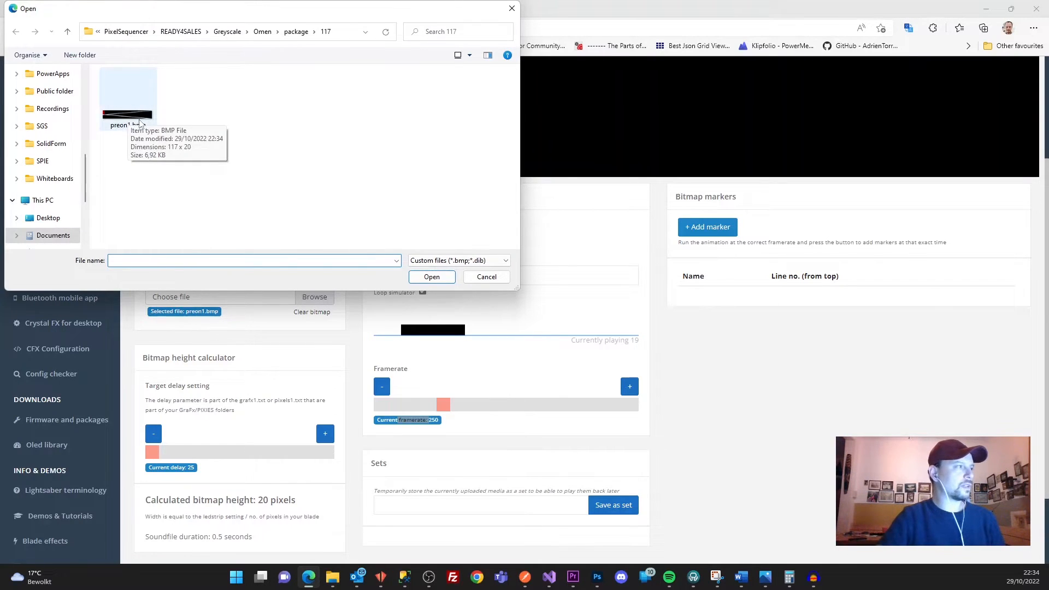
{"action": "left_click_drag", "start_coordinate": [283, 14], "coordinate": [384, 31]}
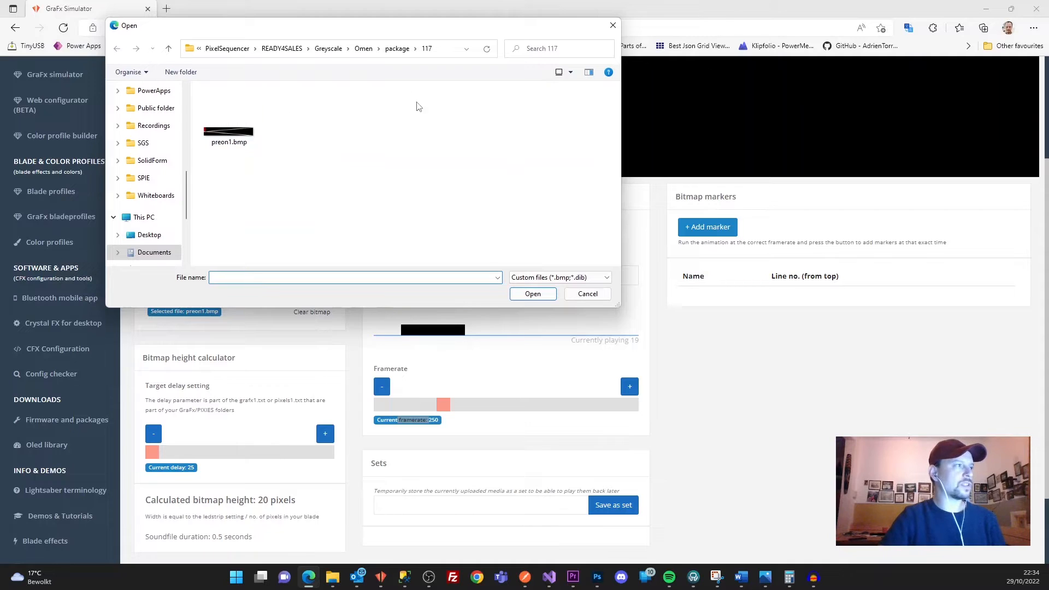
{"action": "double_click", "coordinate": [229, 136]}
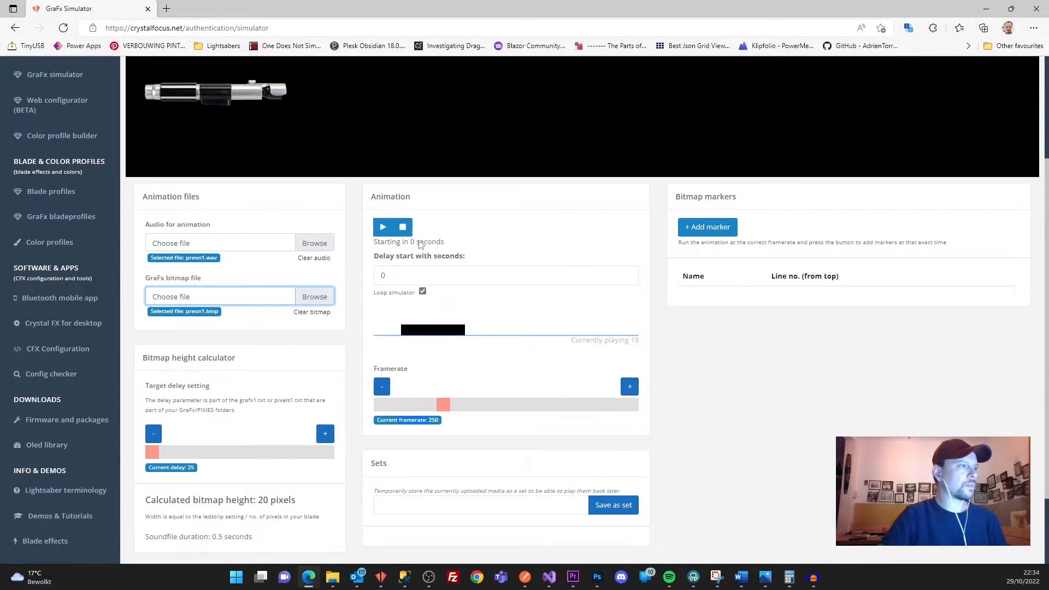
Step: Play the reloaded preon animation with its sound to check the effect, and stop it
{"action": "scroll", "coordinate": [438, 231], "scroll_direction": "up", "scroll_amount": 1}
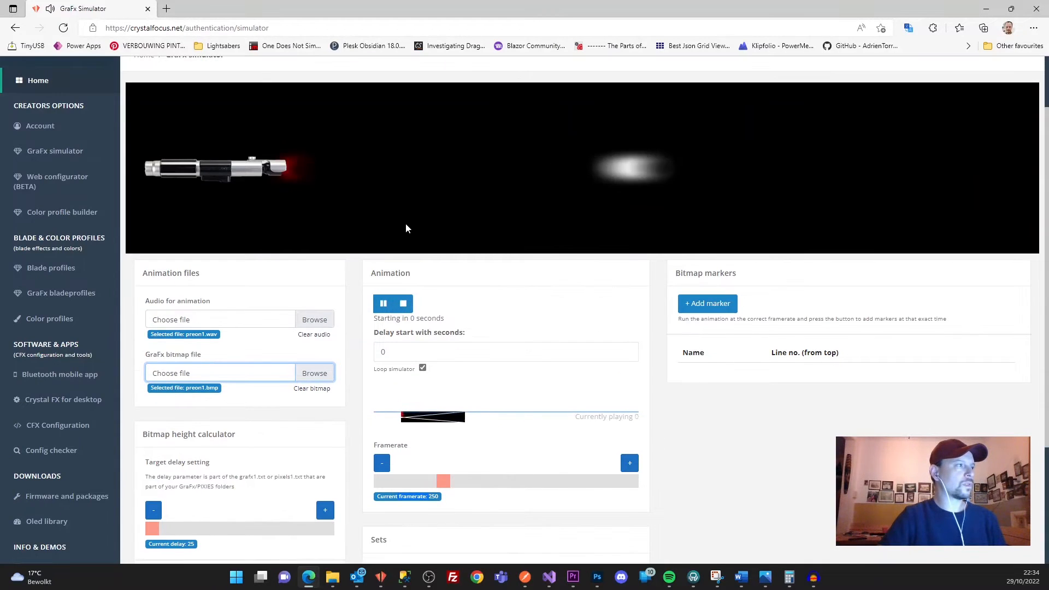
{"action": "left_click", "coordinate": [405, 304]}
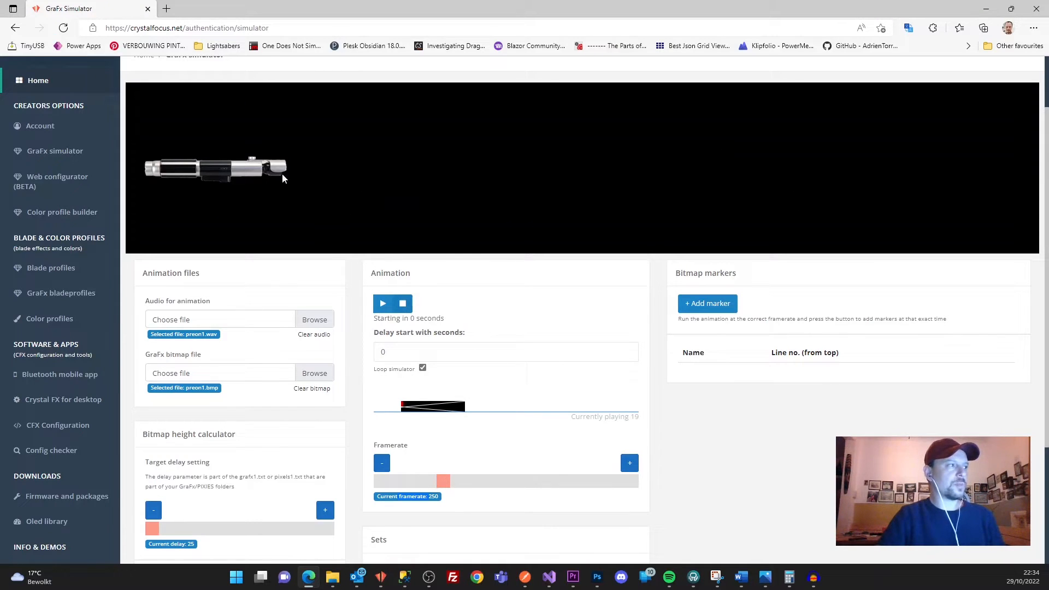
{"action": "left_click", "coordinate": [383, 305]}
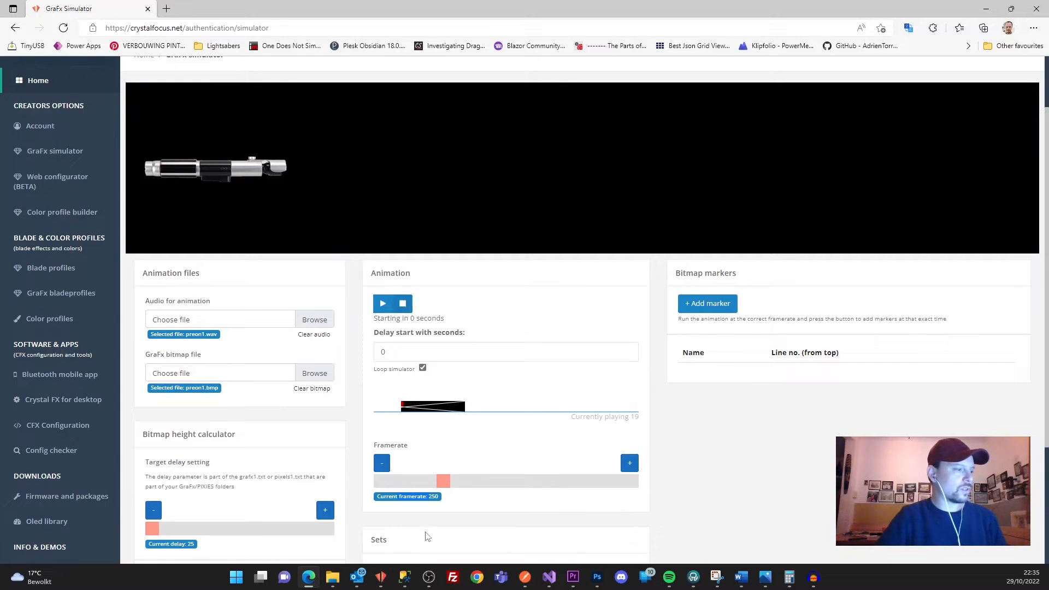
Step: Switch to Photoshop and start saving a copy in the extra > GRAFX > 1-Omen folder on USB Drive (D:)
{"action": "left_click", "coordinate": [597, 578]}
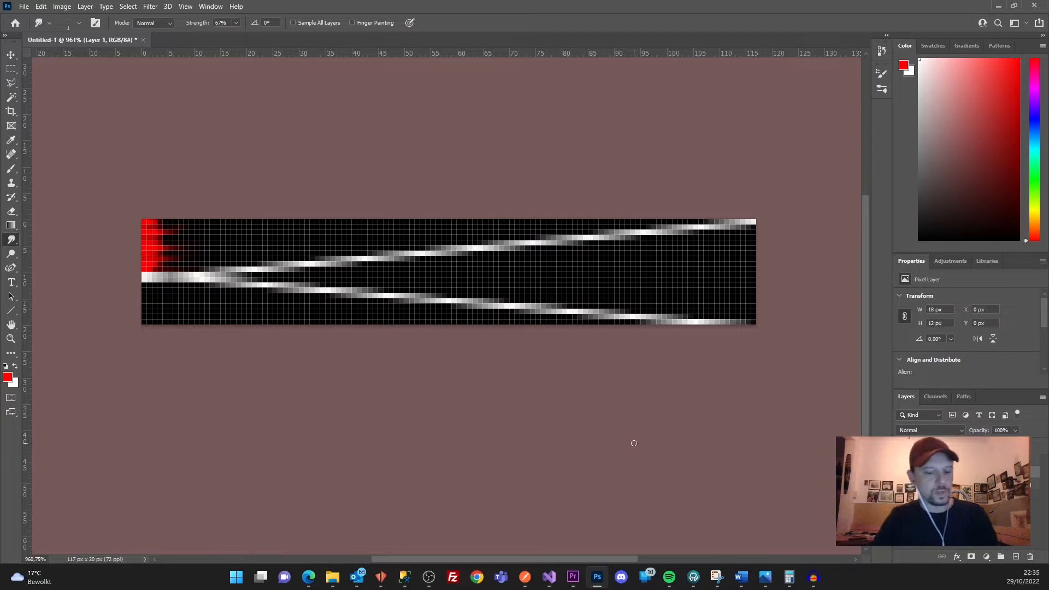
{"action": "key", "text": "ctrl+alt+s"}
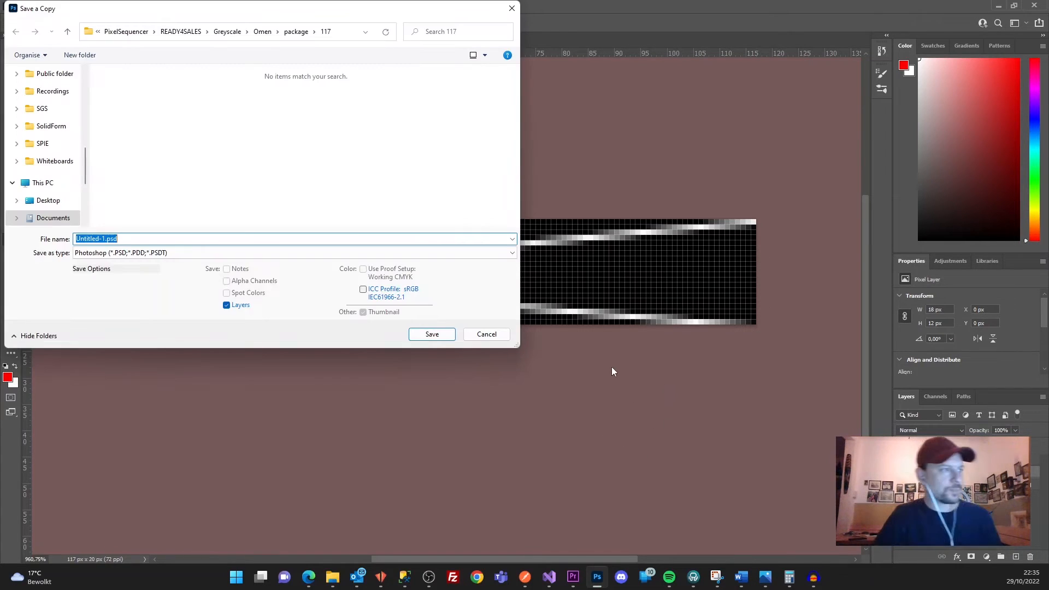
{"action": "scroll", "coordinate": [81, 224], "scroll_direction": "down", "scroll_amount": 3}
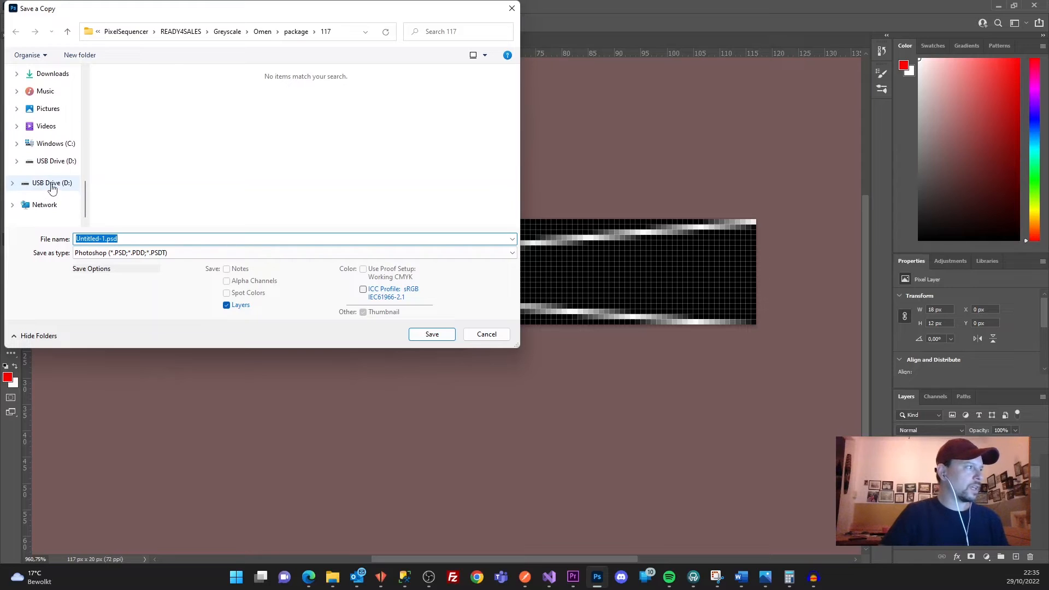
{"action": "left_click", "coordinate": [48, 184]}
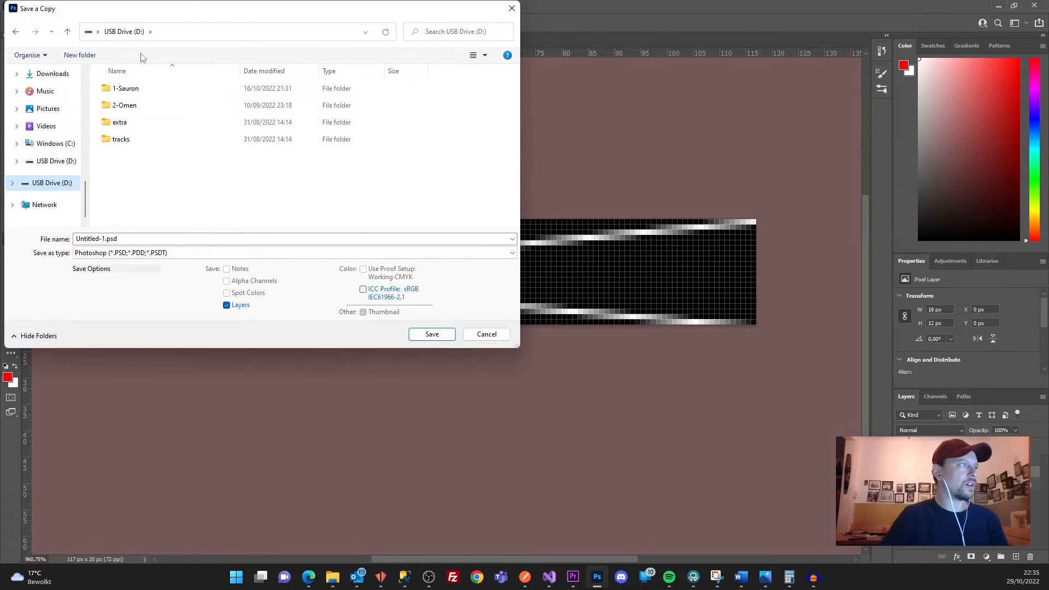
{"action": "double_click", "coordinate": [121, 124]}
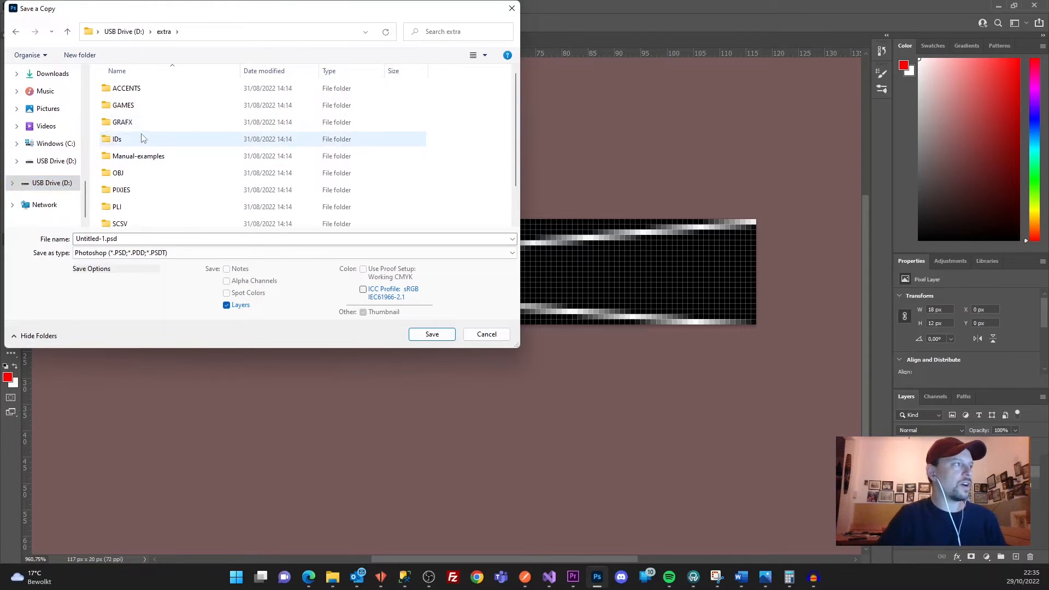
{"action": "double_click", "coordinate": [124, 122]}
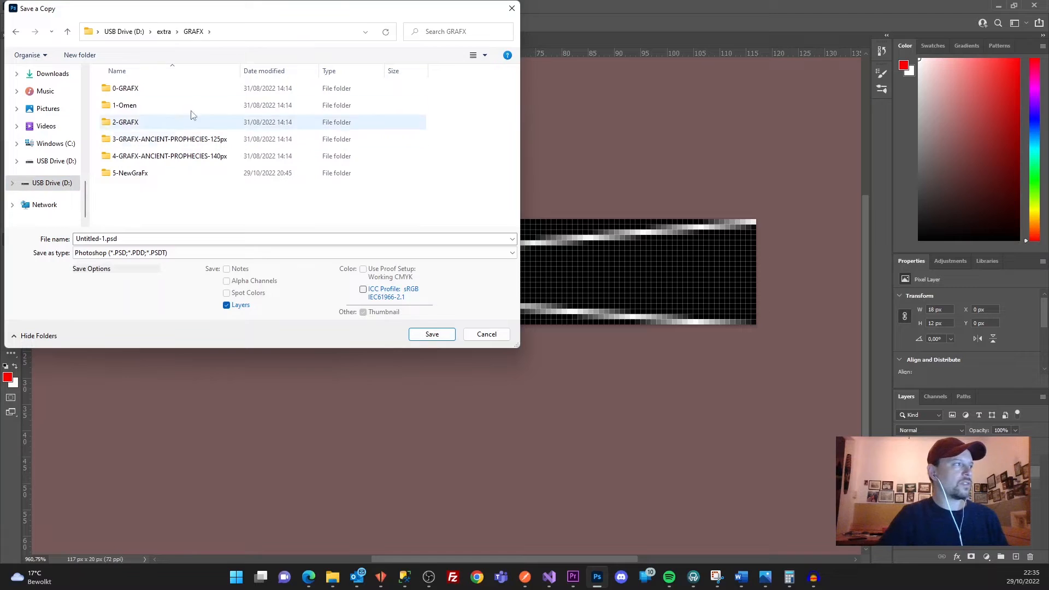
{"action": "left_click", "coordinate": [124, 109]}
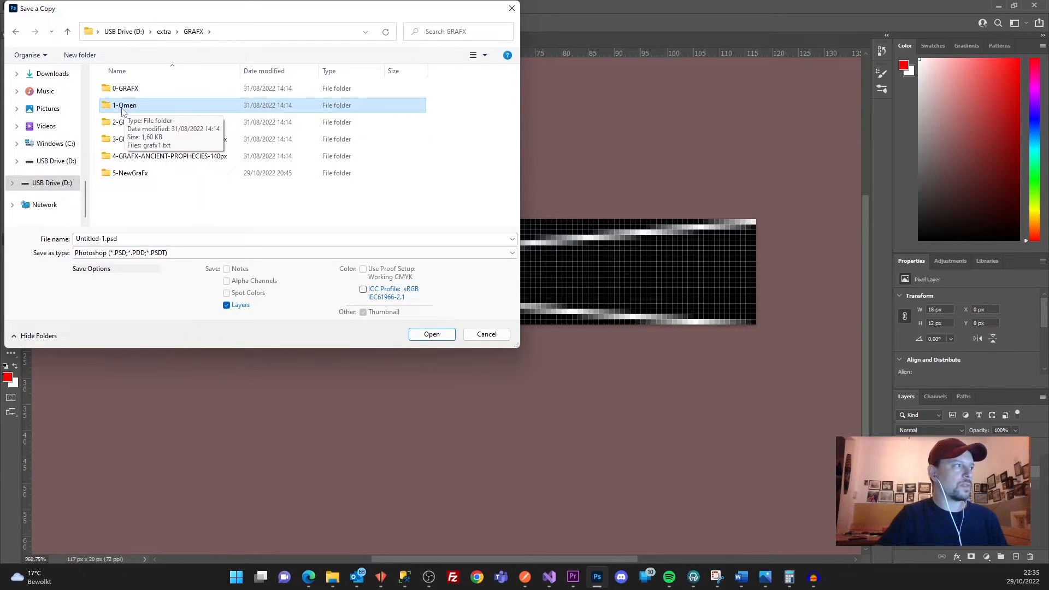
{"action": "double_click", "coordinate": [123, 106]}
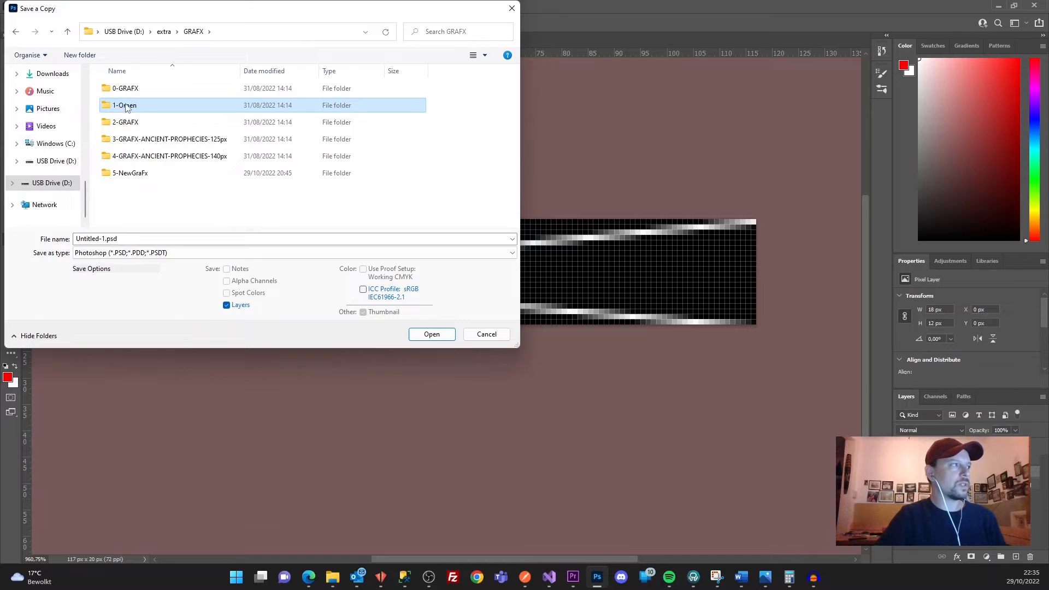
Step: Save the copy in BMP format under the name preon1 and accept the BMP options
{"action": "left_click", "coordinate": [193, 254]}
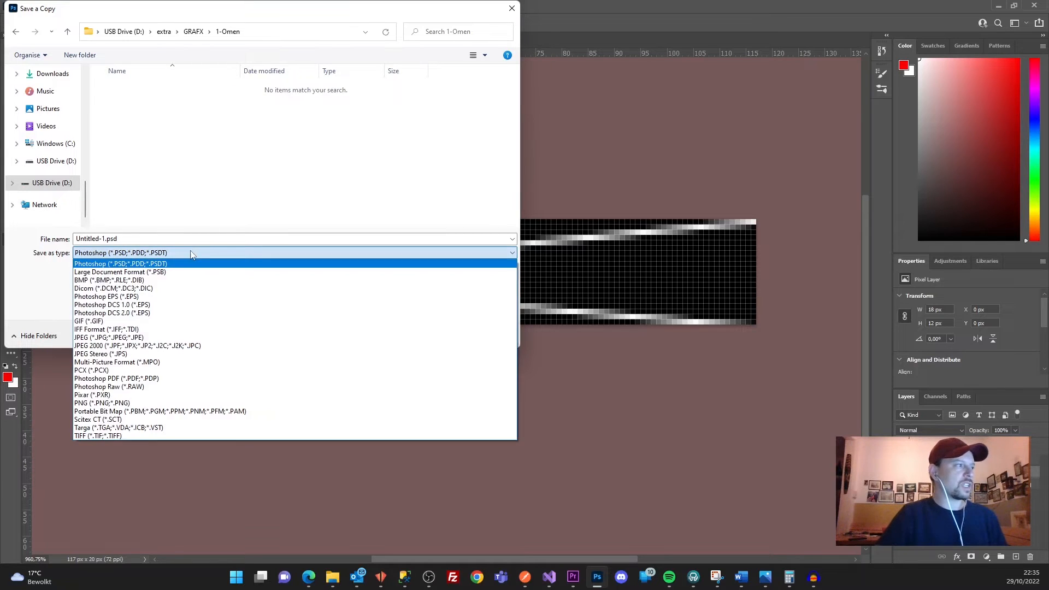
{"action": "left_click", "coordinate": [137, 279]}
{"action": "left_click", "coordinate": [133, 238]}
{"action": "type", "text": "preon1"}
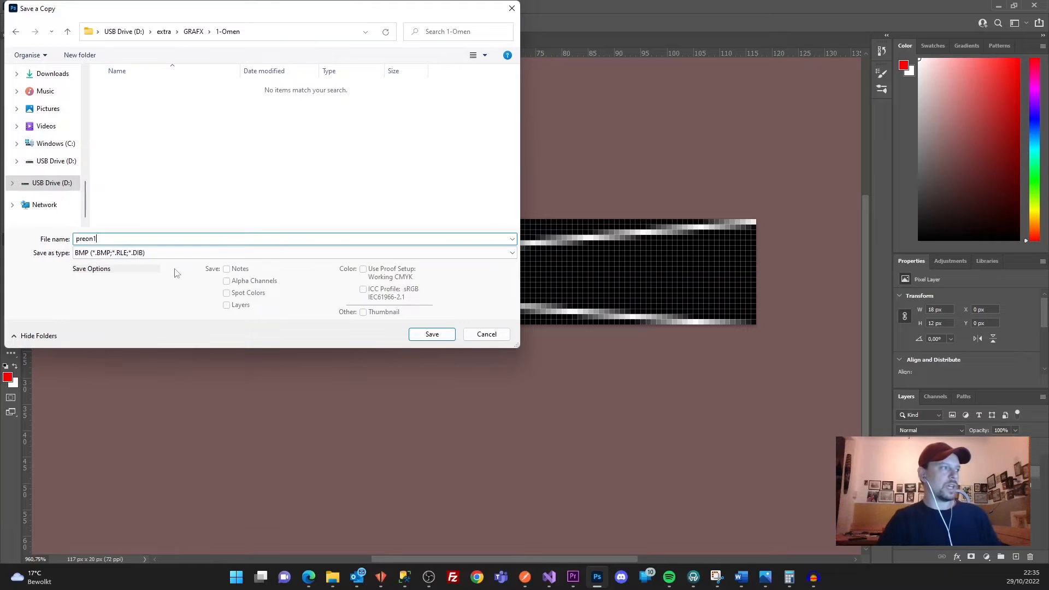
{"action": "left_click", "coordinate": [433, 339]}
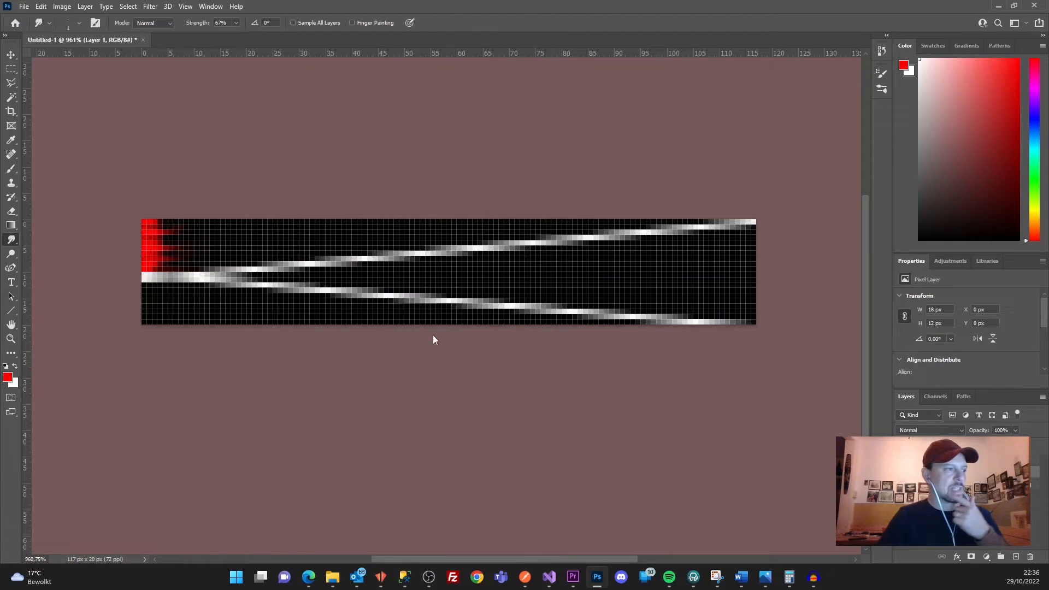
{"action": "left_click", "coordinate": [518, 229]}
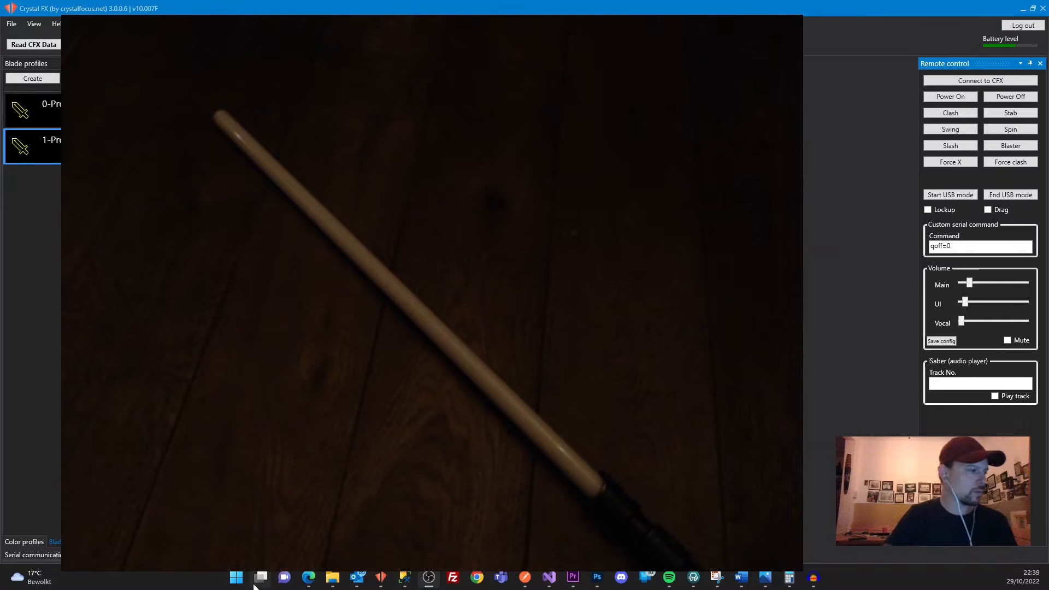
Step: Switch to Crystal FX, power the saber on to check the preon effect on the real blade, and power it off
{"action": "left_click", "coordinate": [309, 579]}
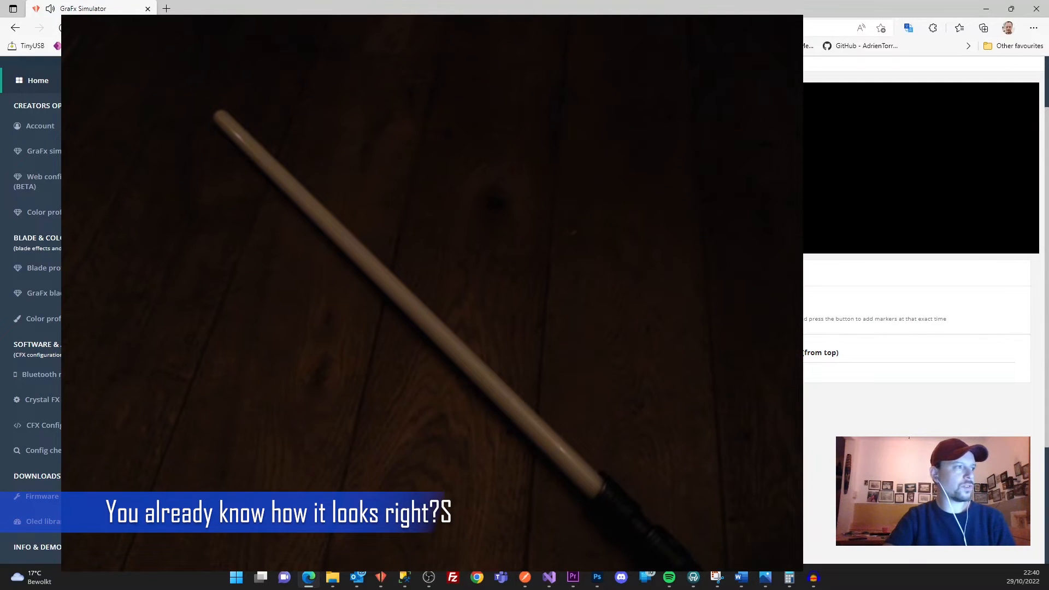
{"action": "left_click", "coordinate": [380, 578]}
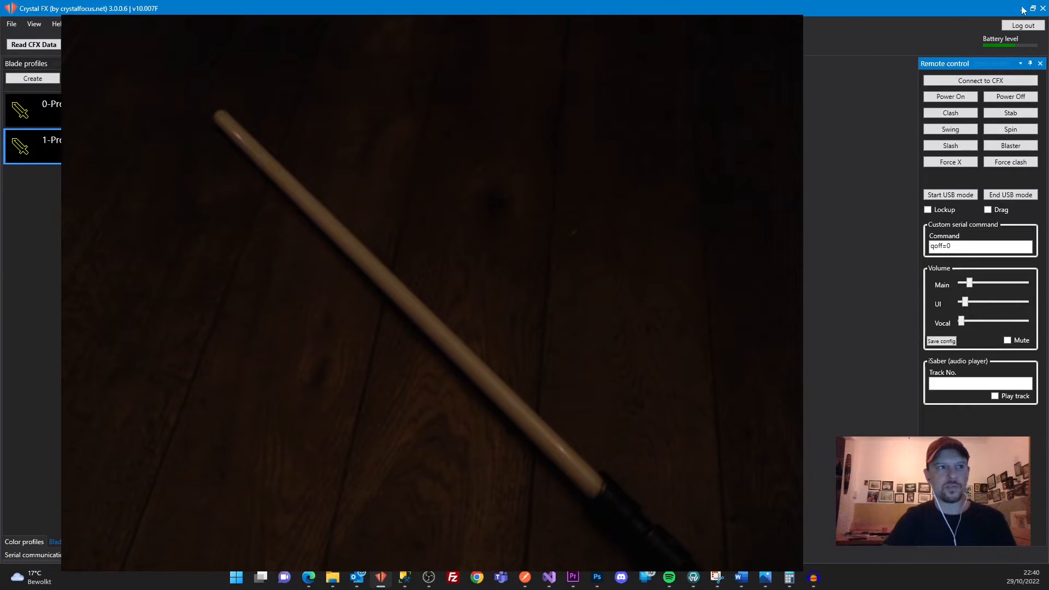
{"action": "left_click", "coordinate": [950, 97]}
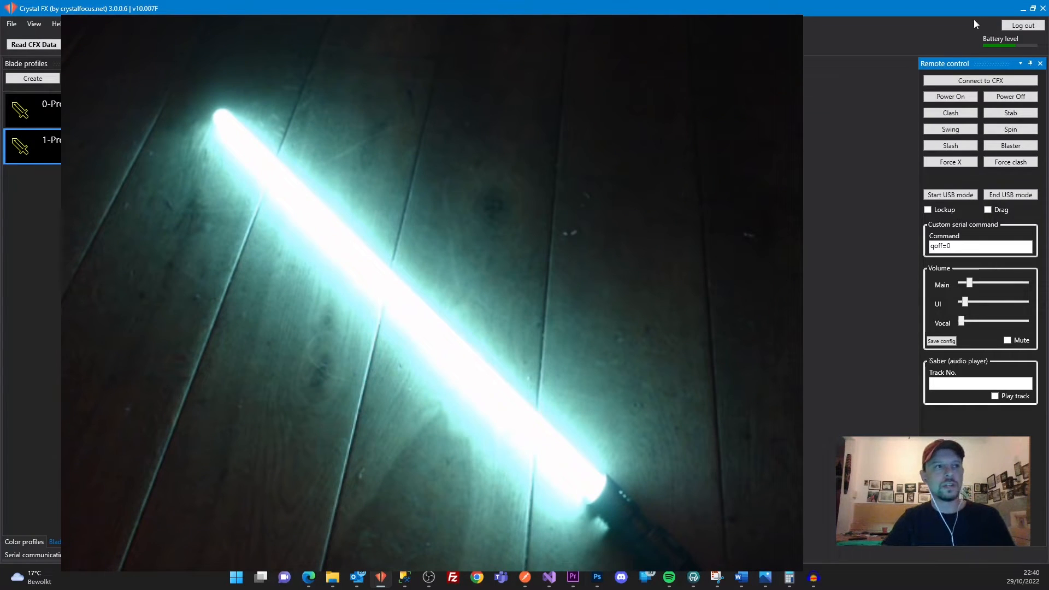
{"action": "left_click", "coordinate": [959, 100]}
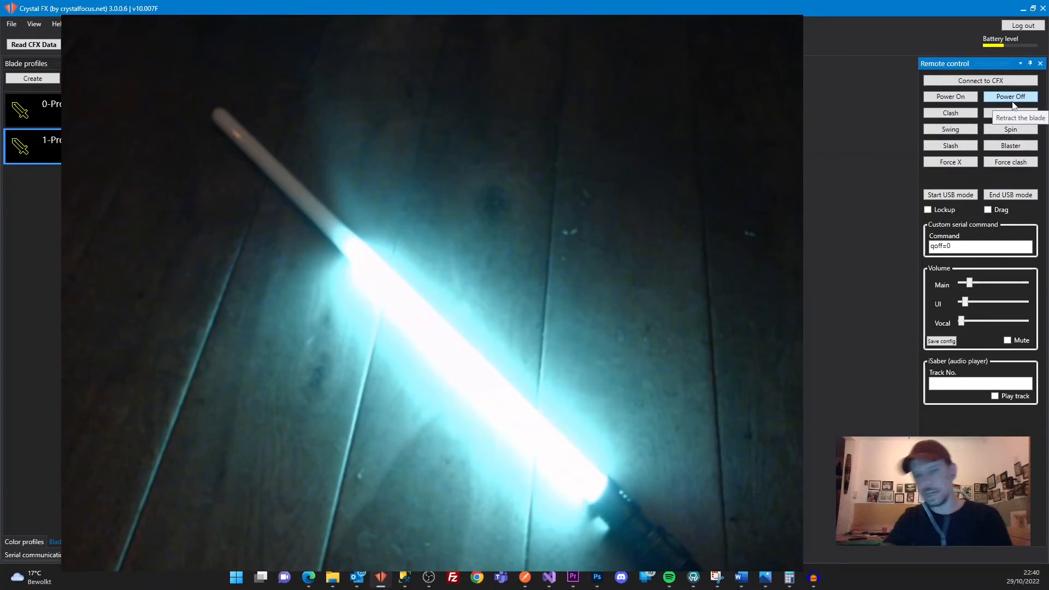
{"action": "left_click", "coordinate": [1010, 99]}
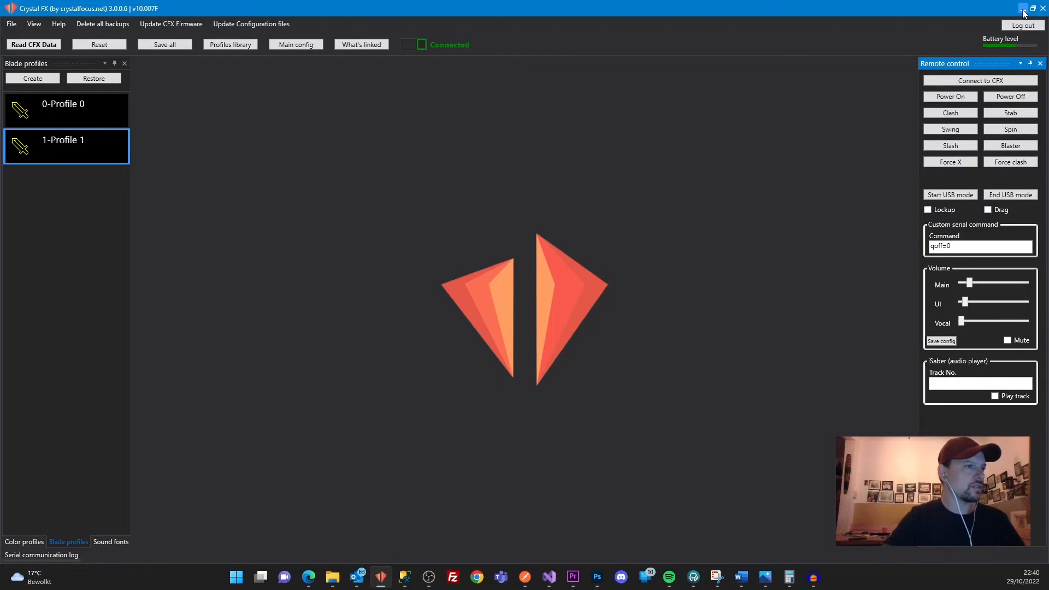
{"action": "left_click", "coordinate": [1022, 8]}
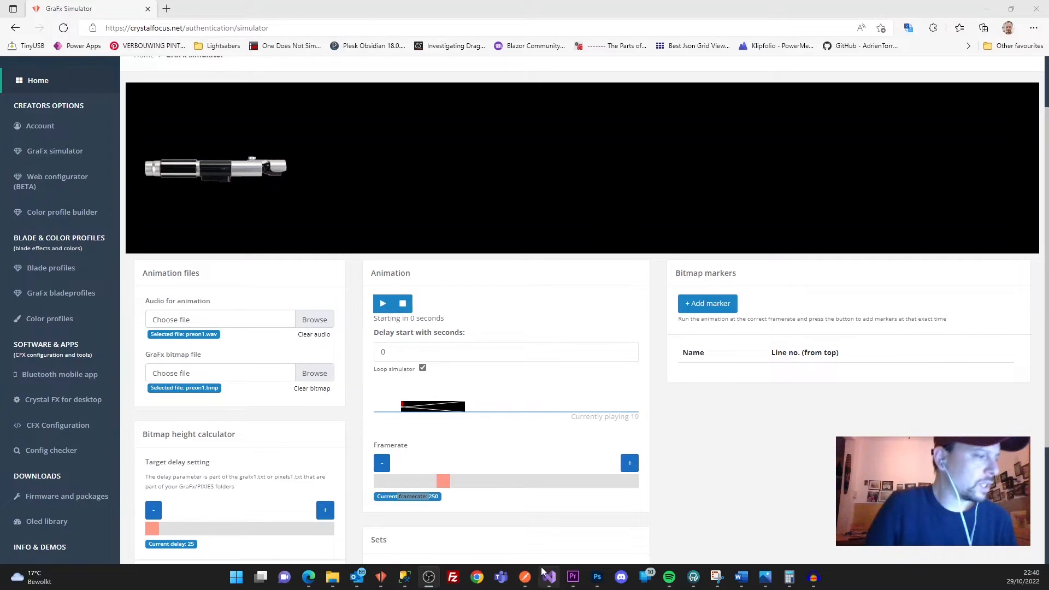
Step: Switch to Photoshop and save the artwork in Photoshop format as preon1.psd under Documents
{"action": "left_click", "coordinate": [597, 577]}
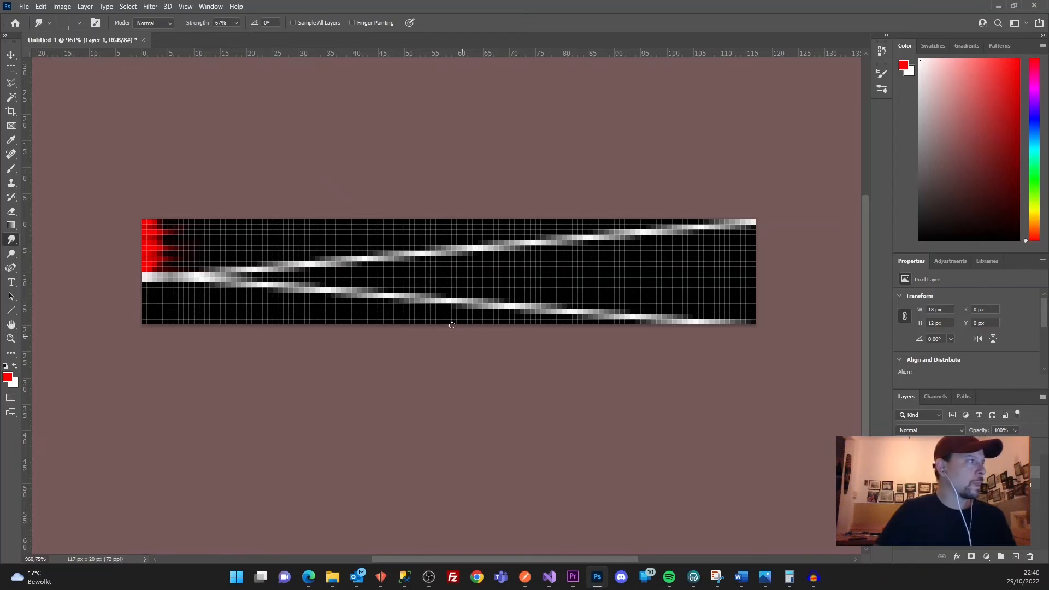
{"action": "key", "text": "ctrl+s"}
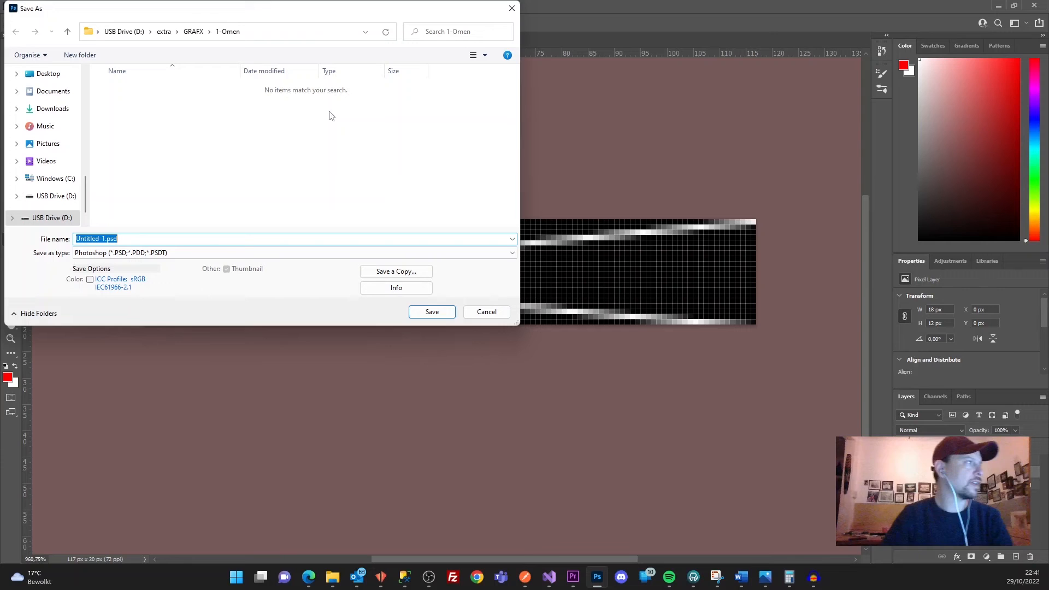
{"action": "scroll", "coordinate": [43, 143], "scroll_direction": "up", "scroll_amount": 10}
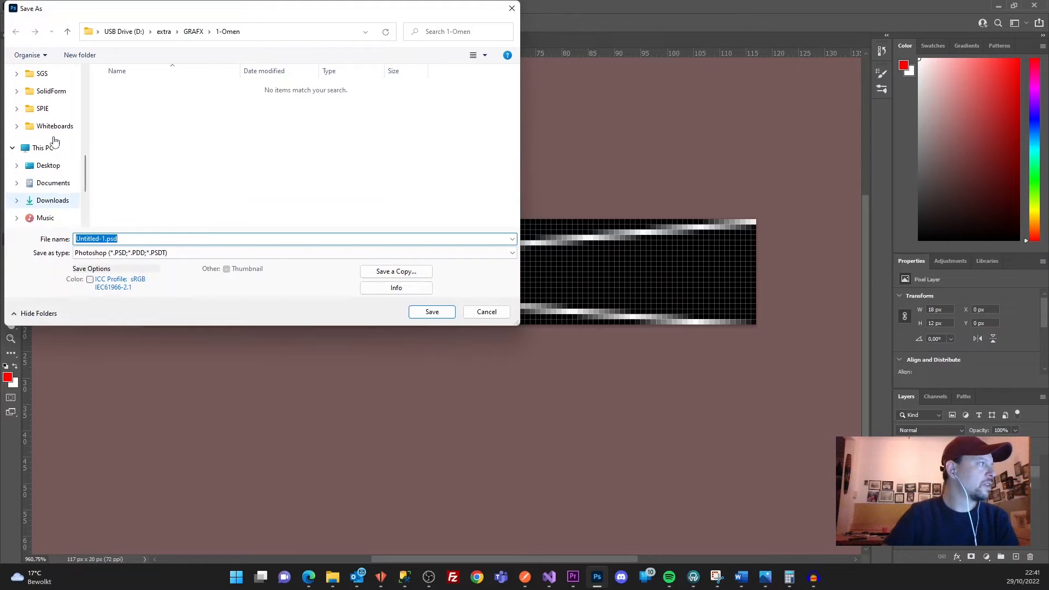
{"action": "scroll", "coordinate": [74, 136], "scroll_direction": "up", "scroll_amount": 5}
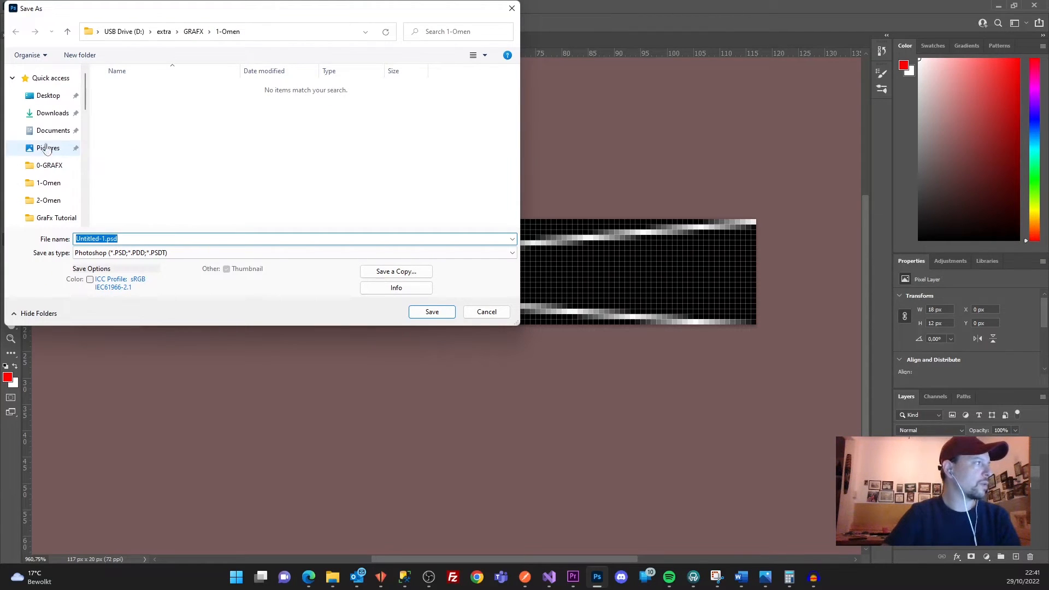
{"action": "left_click", "coordinate": [52, 130]}
{"action": "scroll", "coordinate": [170, 180], "scroll_direction": "down", "scroll_amount": 8}
{"action": "scroll", "coordinate": [169, 180], "scroll_direction": "up", "scroll_amount": 7}
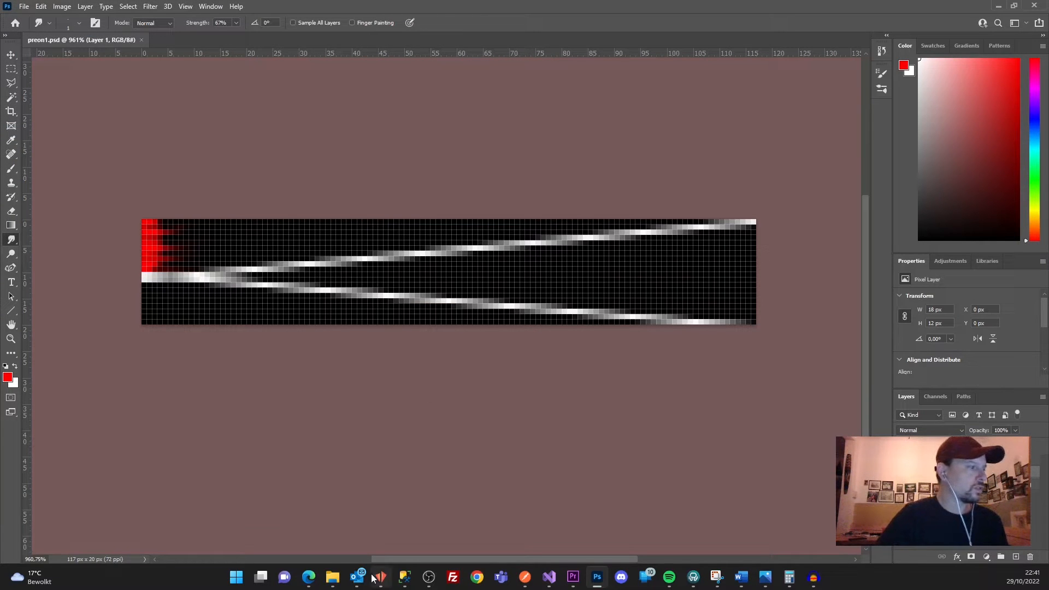
Step: Switch to the GraFx simulator and load poweron.wav from the 2-Omen folder on USB Drive (D:) as the animation audio
{"action": "left_click", "coordinate": [309, 578]}
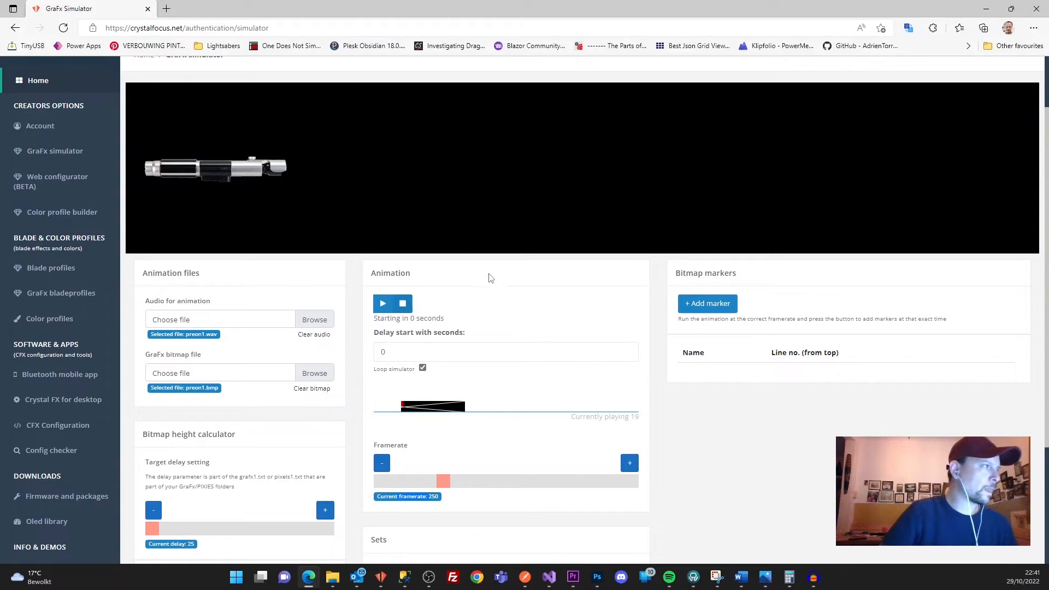
{"action": "left_click", "coordinate": [319, 324]}
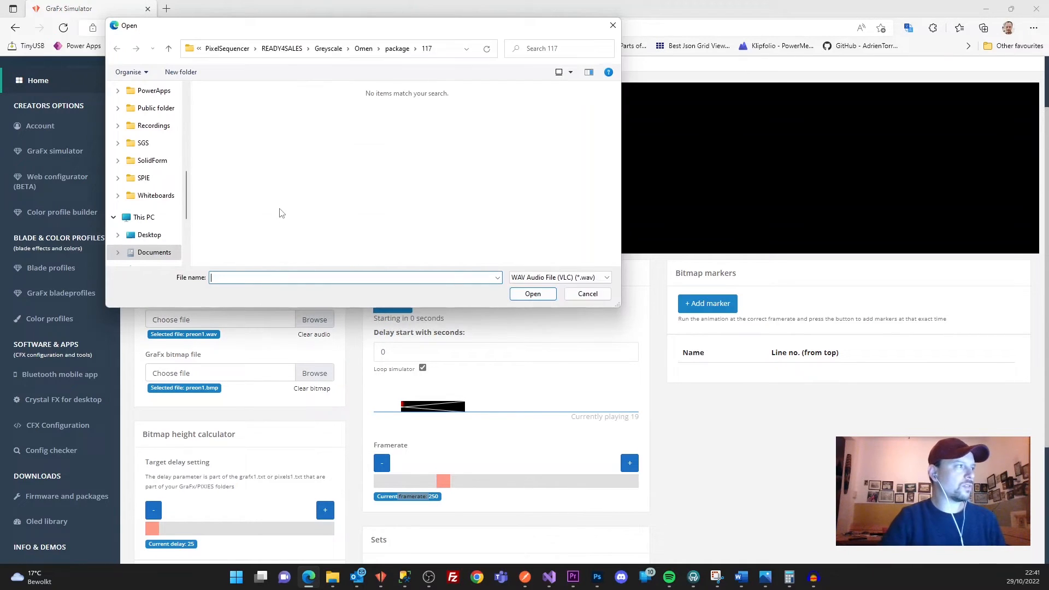
{"action": "scroll", "coordinate": [155, 246], "scroll_direction": "down", "scroll_amount": 3}
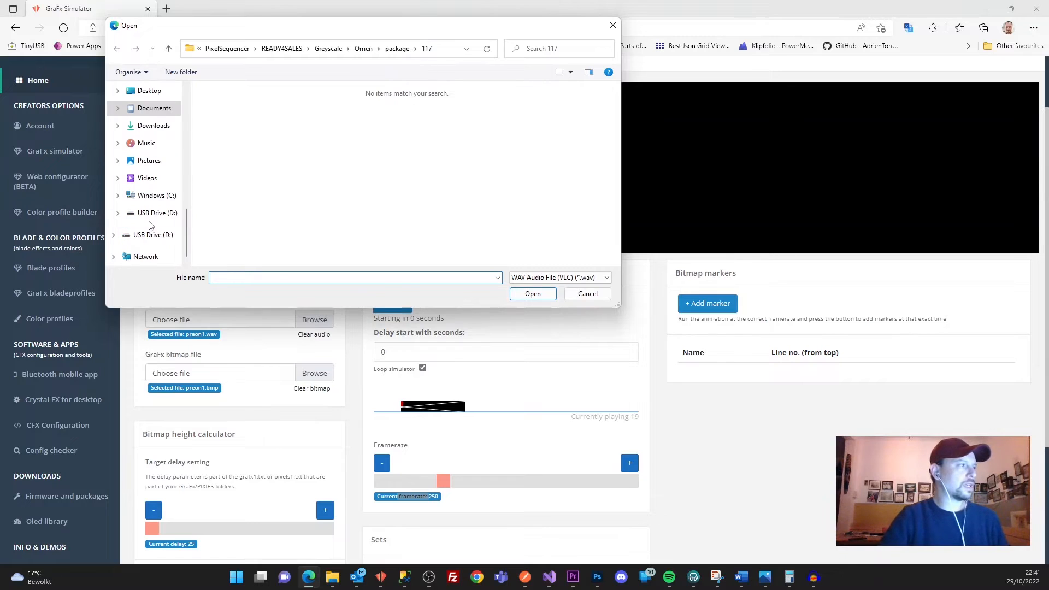
{"action": "left_click", "coordinate": [154, 212]}
{"action": "left_click", "coordinate": [381, 576]}
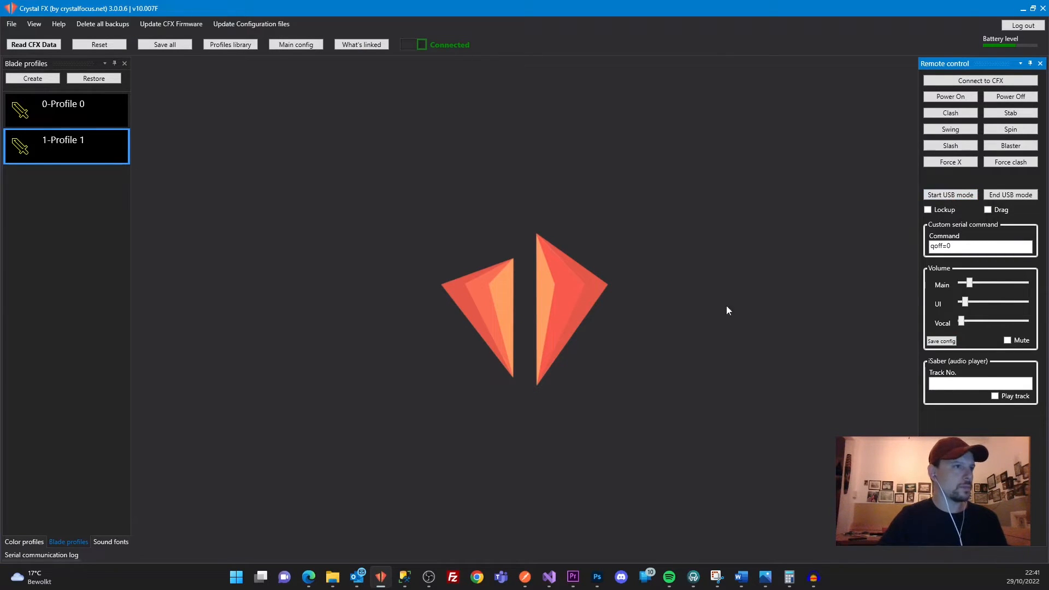
{"action": "left_click", "coordinate": [1021, 11]}
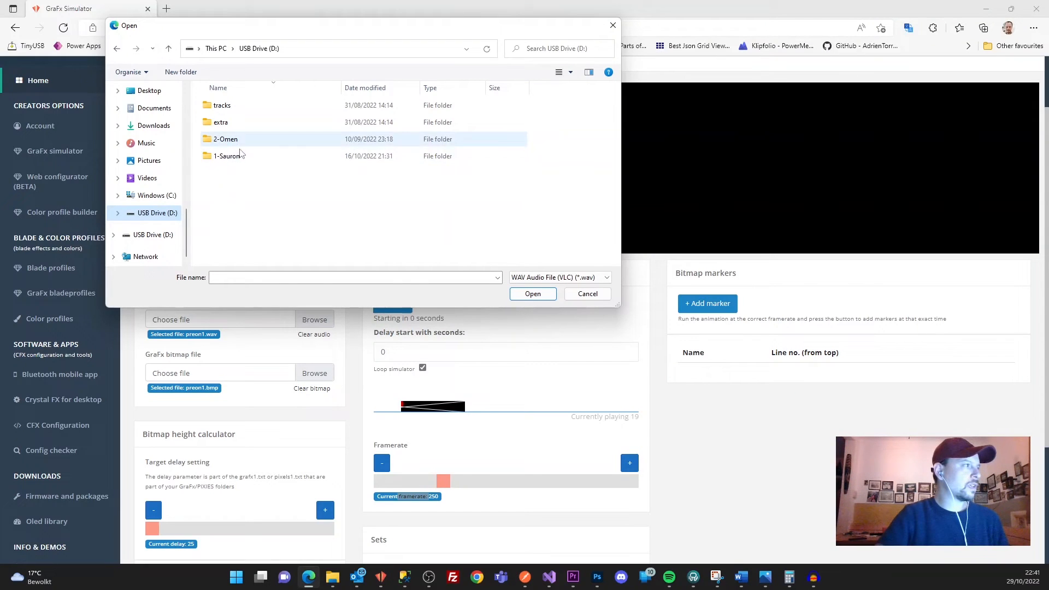
{"action": "double_click", "coordinate": [225, 142]}
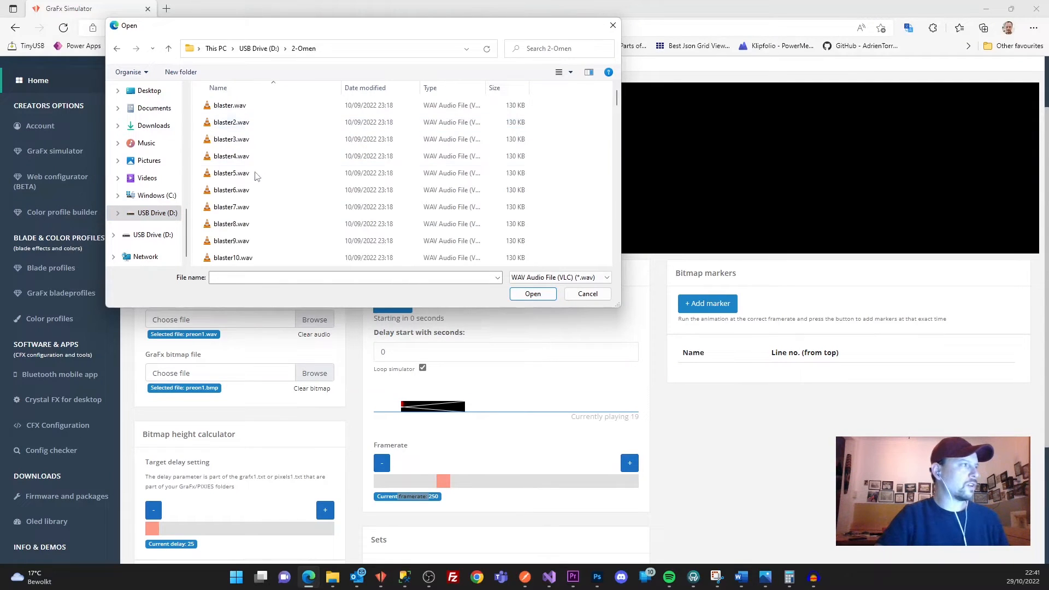
{"action": "scroll", "coordinate": [241, 204], "scroll_direction": "down", "scroll_amount": 12}
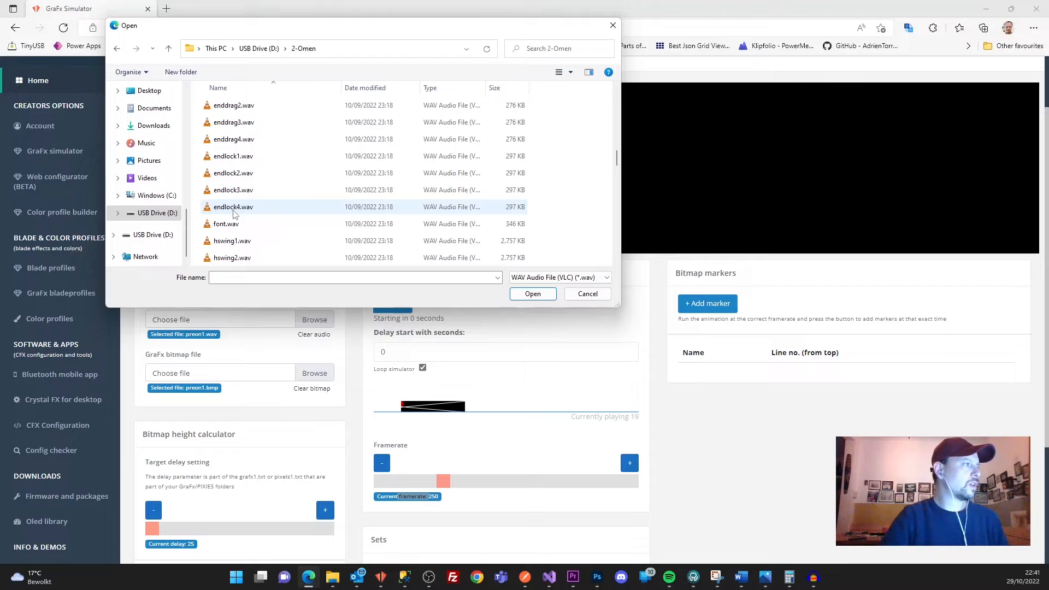
{"action": "key", "text": "p"}
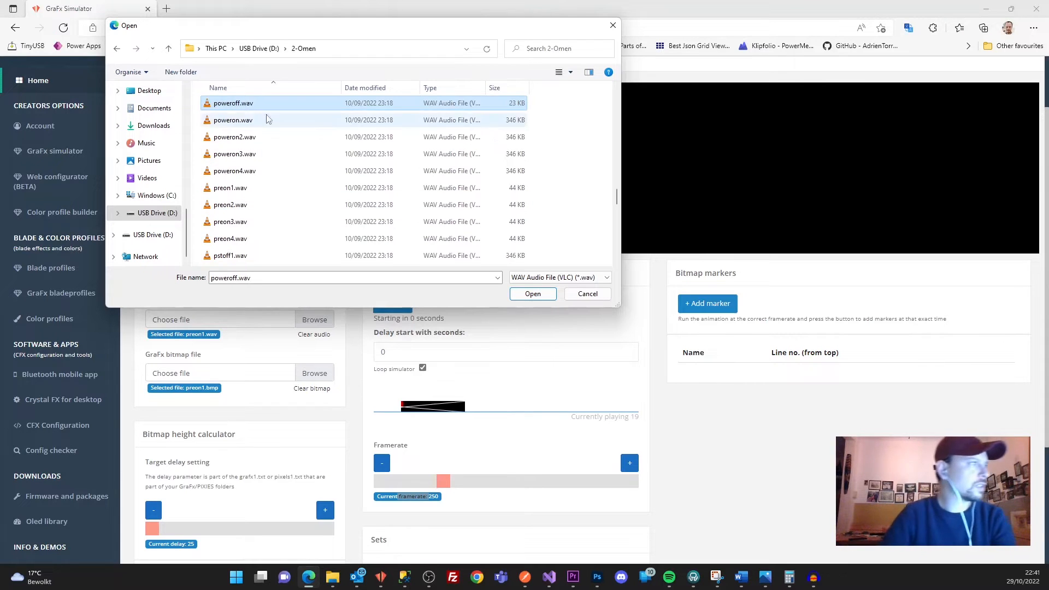
{"action": "left_click", "coordinate": [216, 122]}
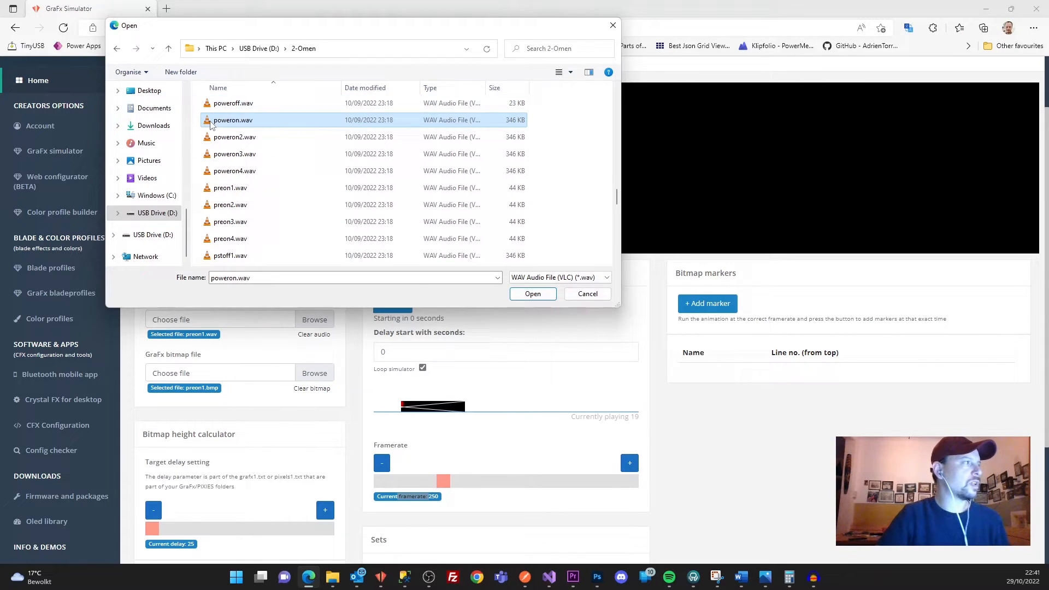
{"action": "double_click", "coordinate": [212, 121]}
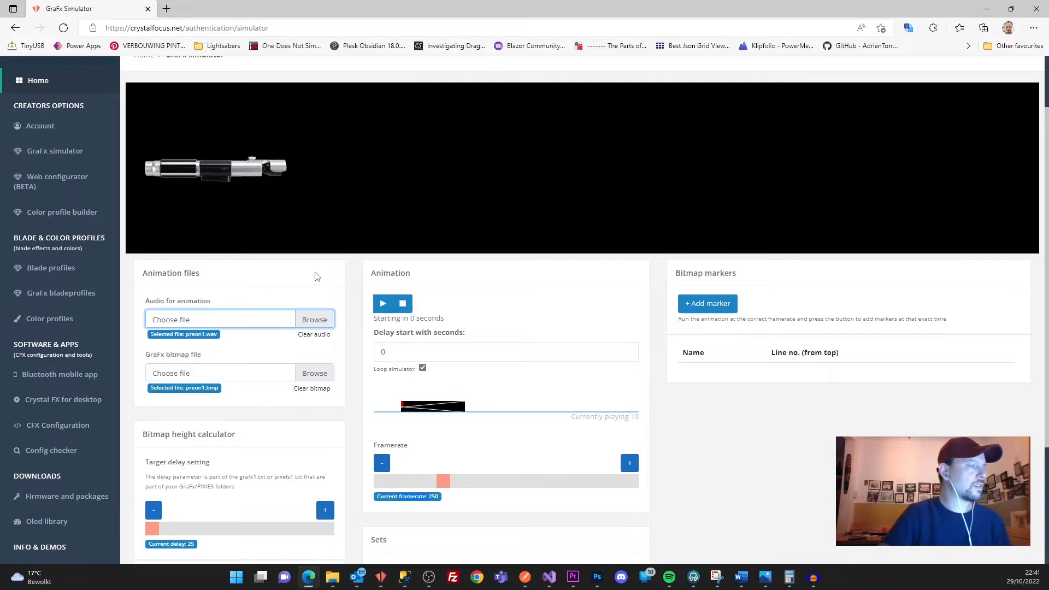
Step: Check the calculated bitmap height for the power-on sound in the bitmap height calculator
{"action": "scroll", "coordinate": [281, 438], "scroll_direction": "down", "scroll_amount": 3}
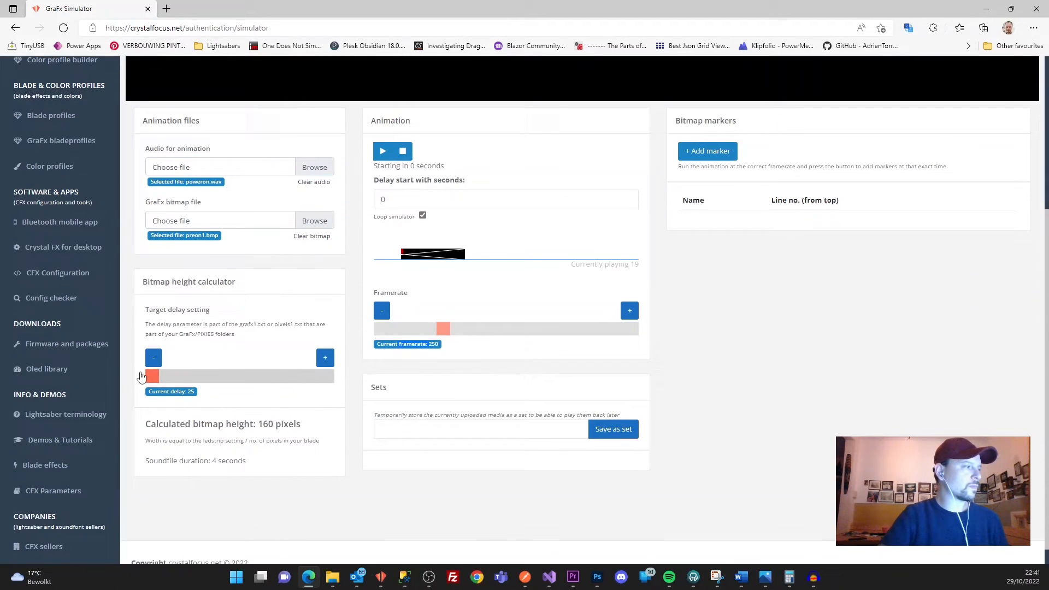
{"action": "left_click_drag", "start_coordinate": [260, 425], "coordinate": [275, 424]}
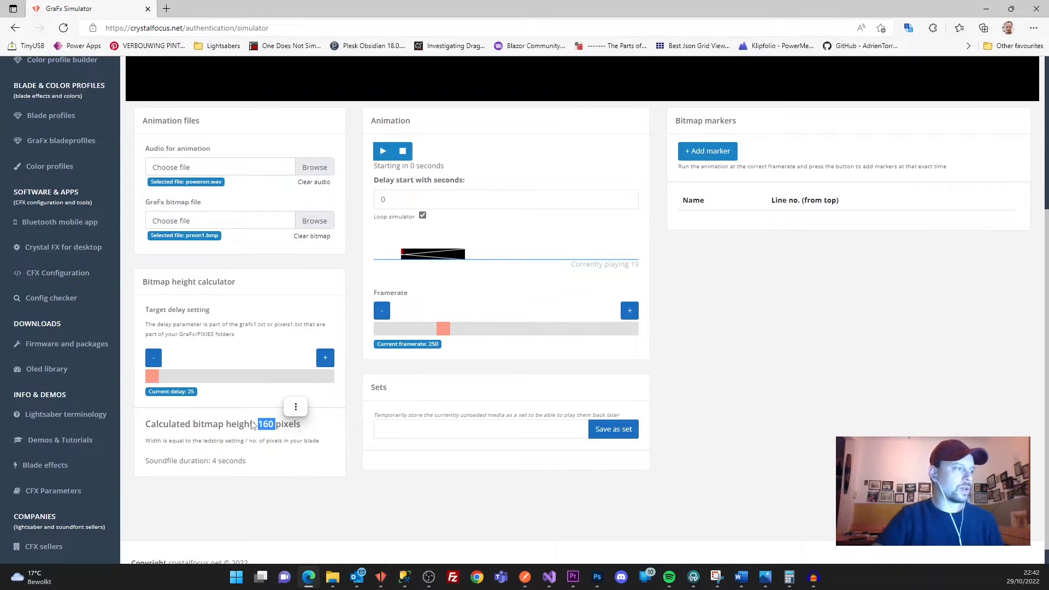
Step: Switch to Photoshop and create a new 117 x 160 pixel RGB document with a black background
{"action": "left_click", "coordinate": [264, 427]}
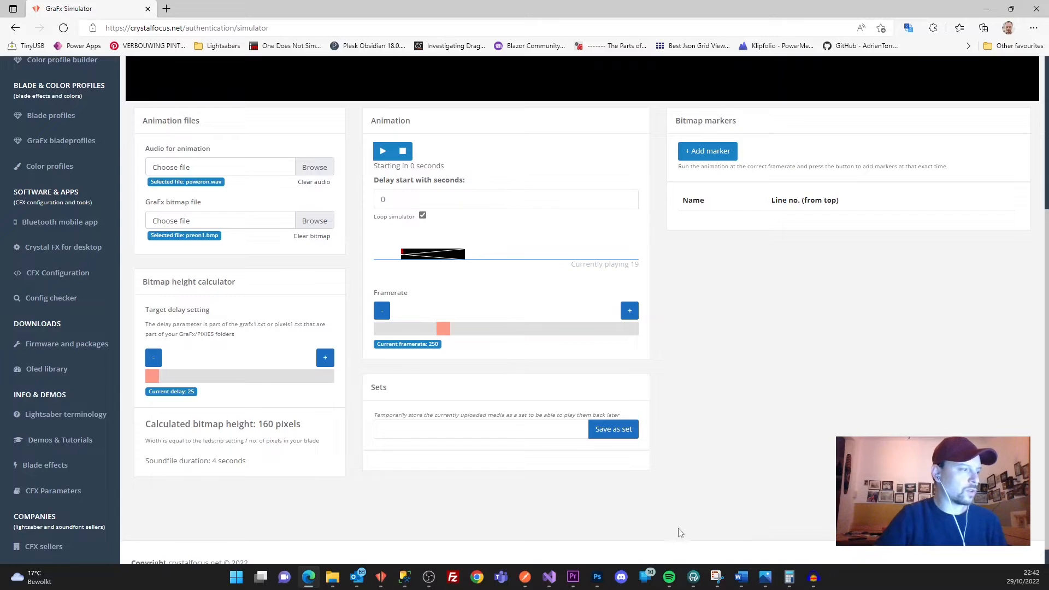
{"action": "left_click_drag", "start_coordinate": [258, 426], "coordinate": [274, 425]}
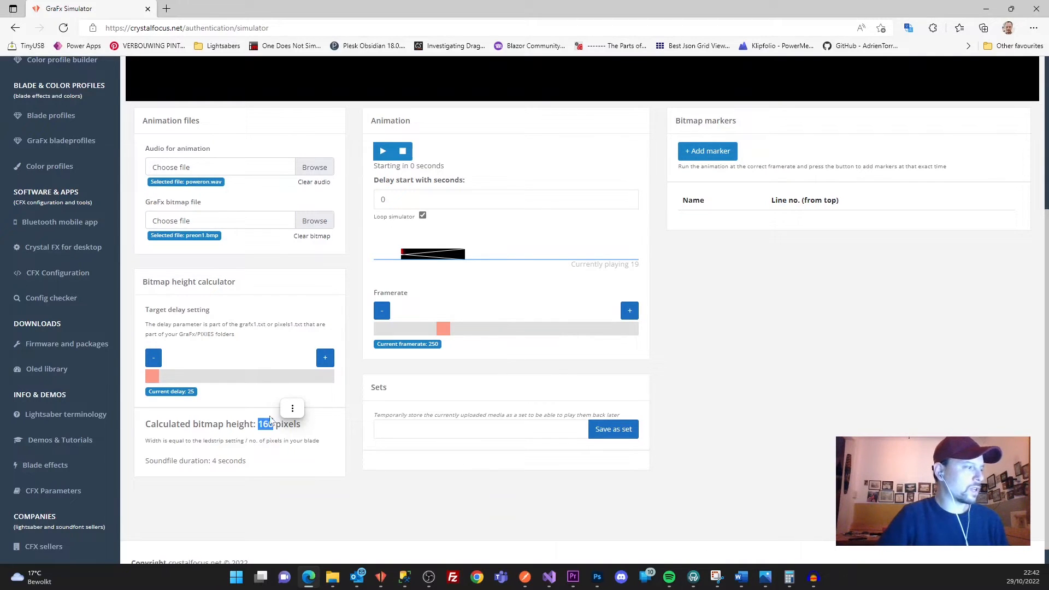
{"action": "left_click", "coordinate": [358, 496]}
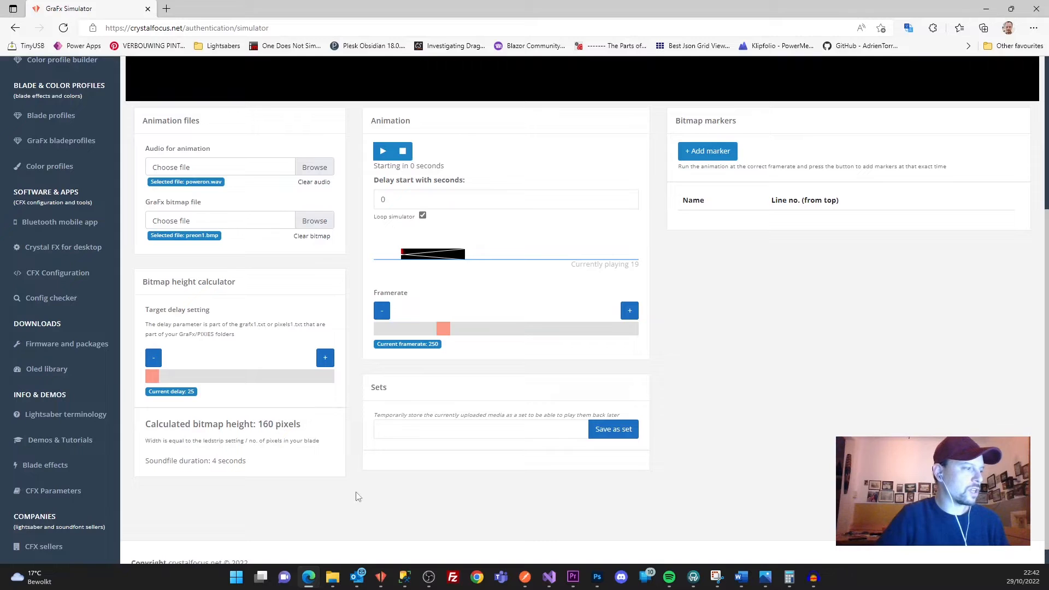
{"action": "left_click", "coordinate": [601, 578]}
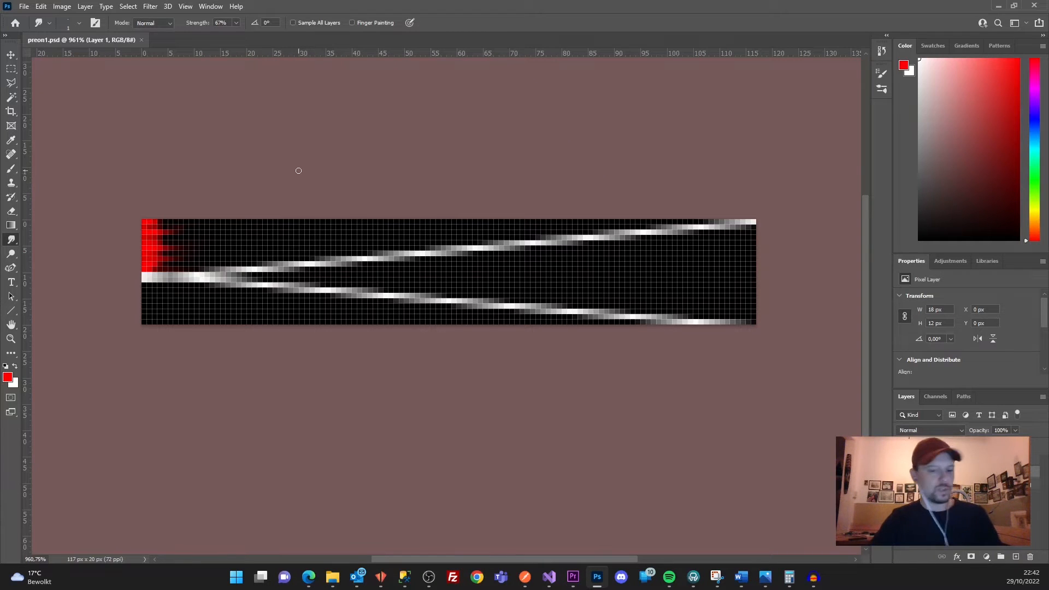
{"action": "key", "text": "ctrl+n"}
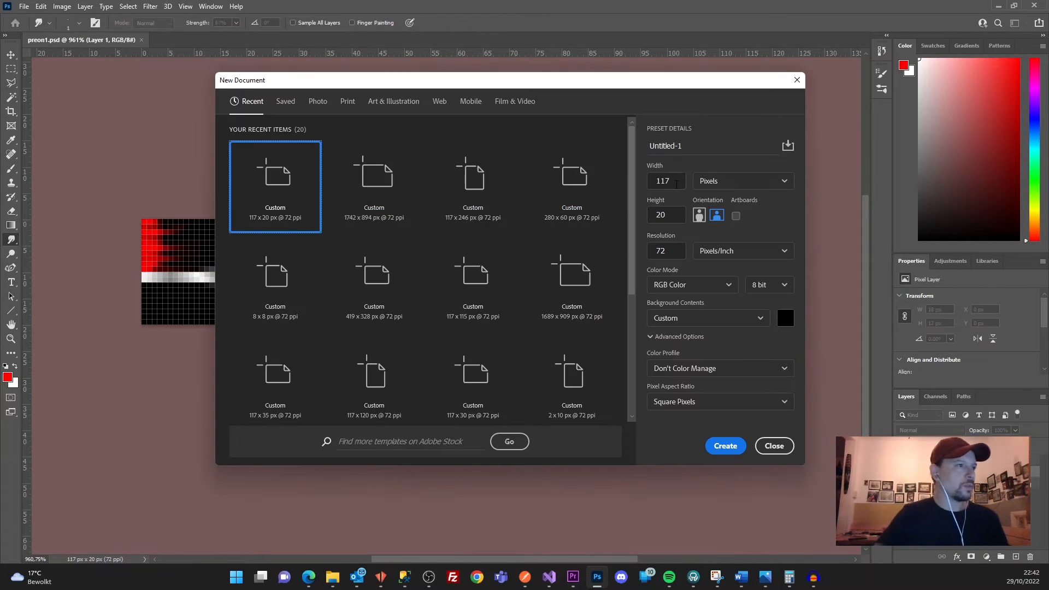
{"action": "left_click", "coordinate": [309, 577]}
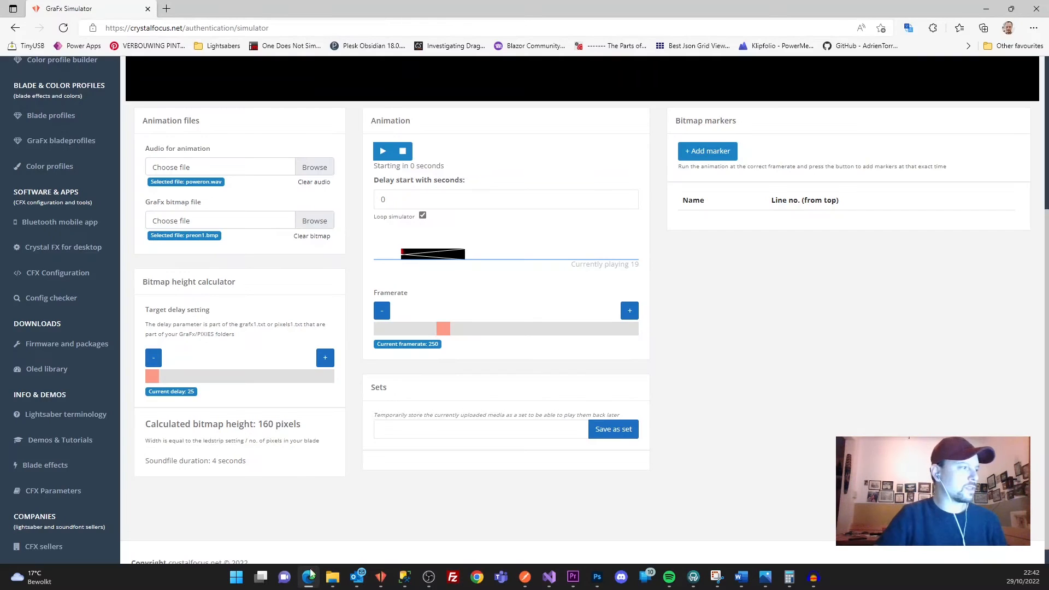
{"action": "key", "text": "alt+Tab"}
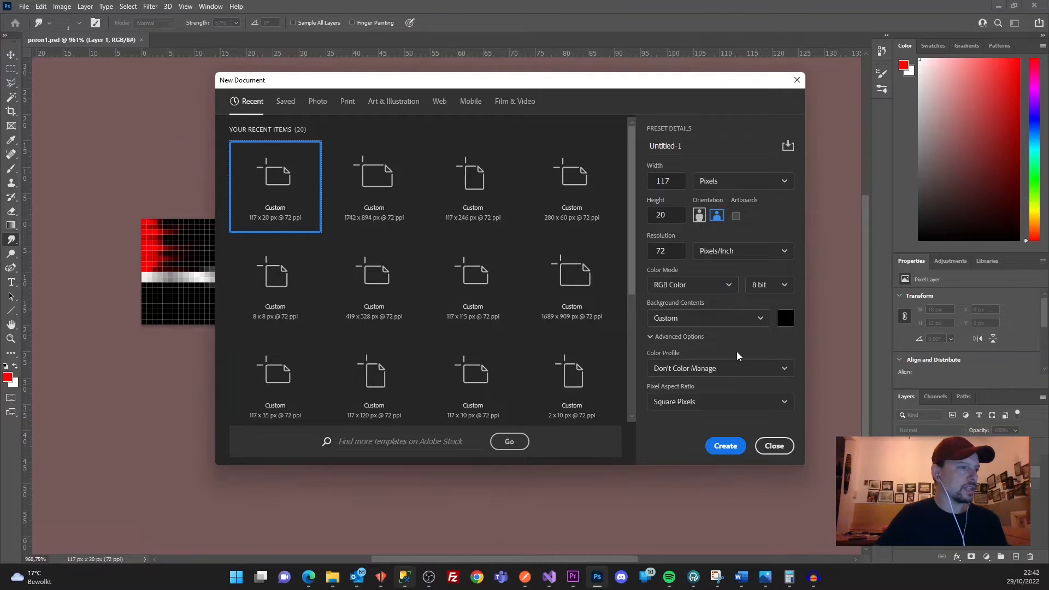
{"action": "double_click", "coordinate": [670, 216]}
{"action": "type", "text": "160"}
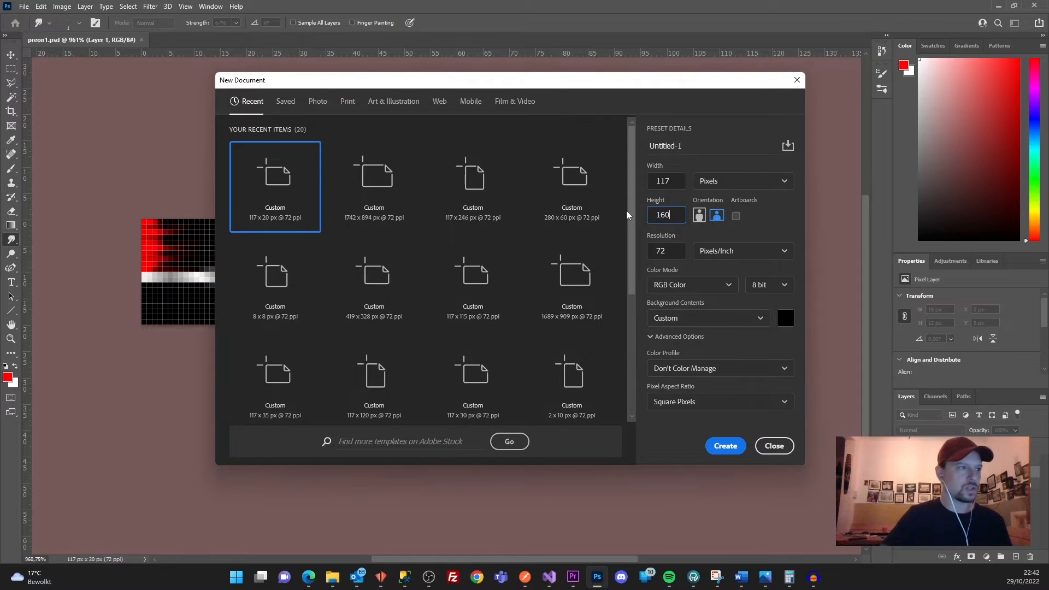
{"action": "left_click", "coordinate": [724, 447]}
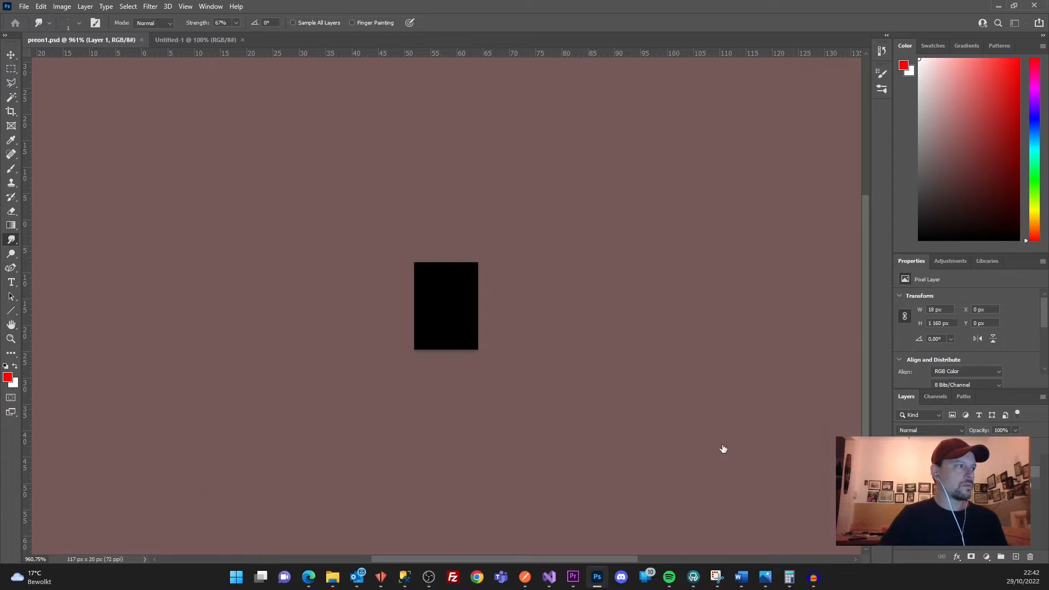
{"action": "scroll", "coordinate": [494, 282], "scroll_direction": "up", "scroll_amount": 10}
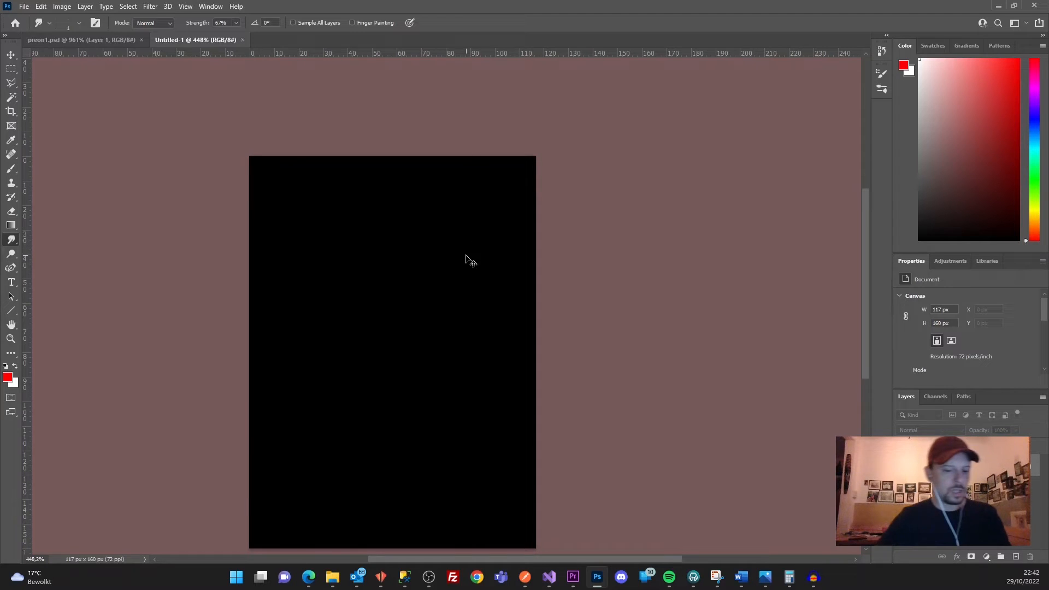
Step: Save a copy of the new document in BMP format as poweron1 in the Omen package's 117 folder
{"action": "key", "text": "ctrl+alt+s"}
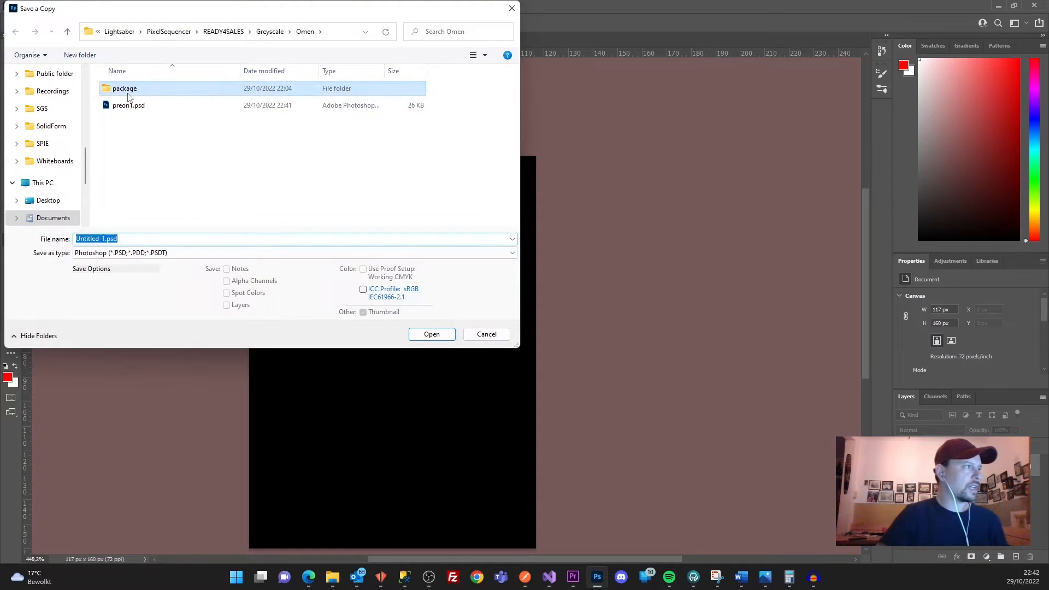
{"action": "double_click", "coordinate": [127, 90]}
{"action": "double_click", "coordinate": [127, 89]}
{"action": "left_click", "coordinate": [136, 253]}
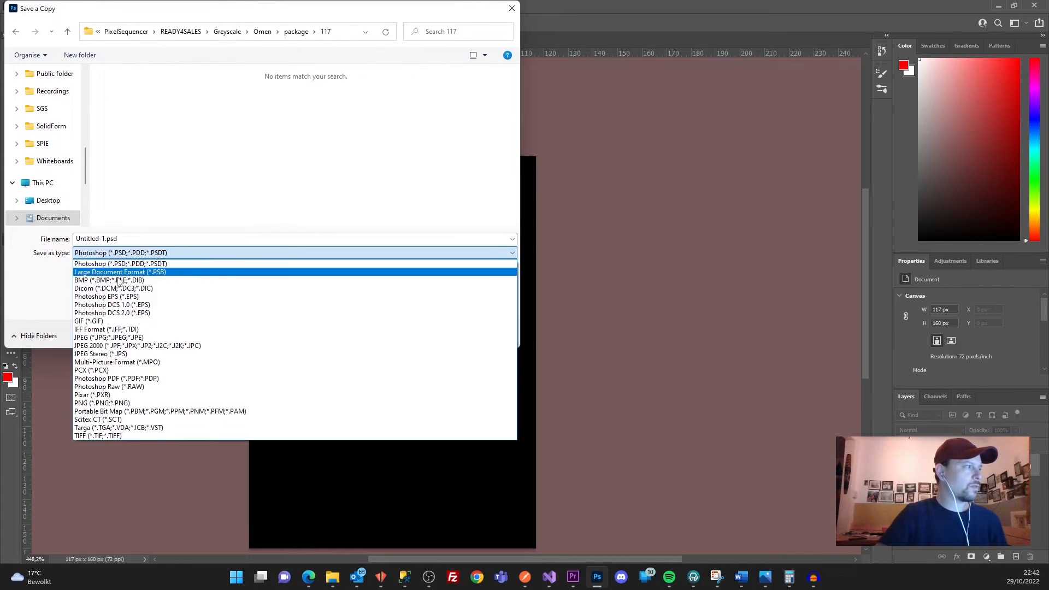
{"action": "left_click", "coordinate": [137, 271]}
{"action": "left_click", "coordinate": [146, 239]}
{"action": "type", "text": "poweron1"}
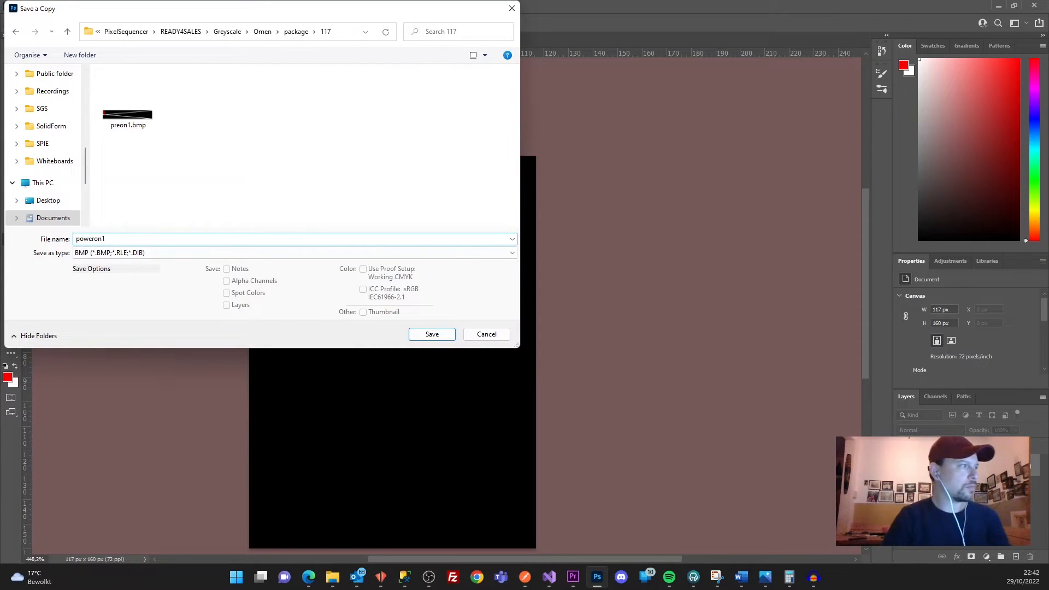
{"action": "key", "text": "Return"}
{"action": "key", "text": "Return"}
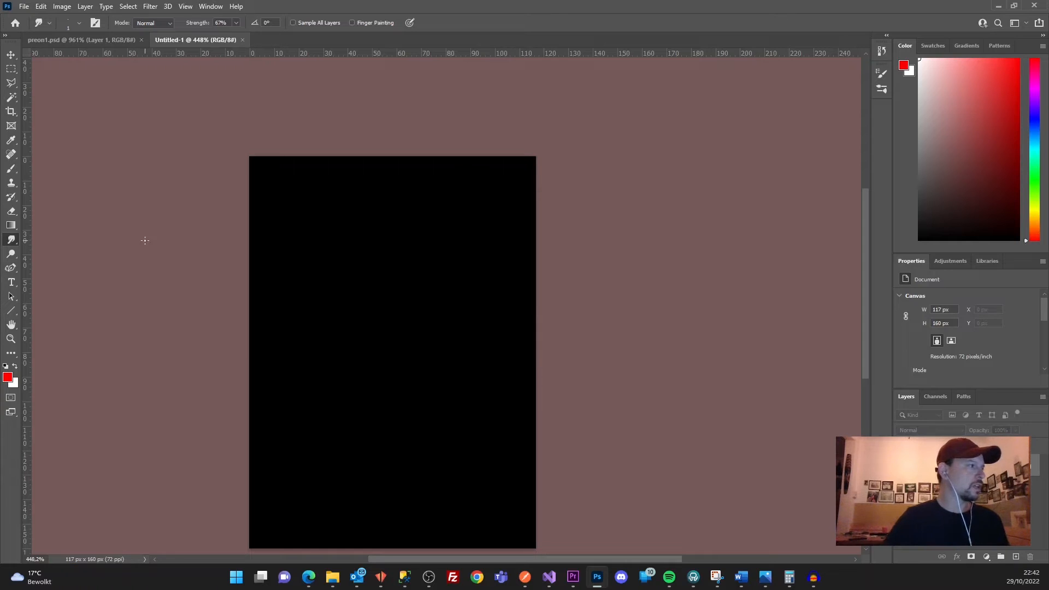
Step: Switch to the GraFx simulator and load poweron1.bmp from the 117 folder as the GraFx bitmap file
{"action": "left_click", "coordinate": [314, 579]}
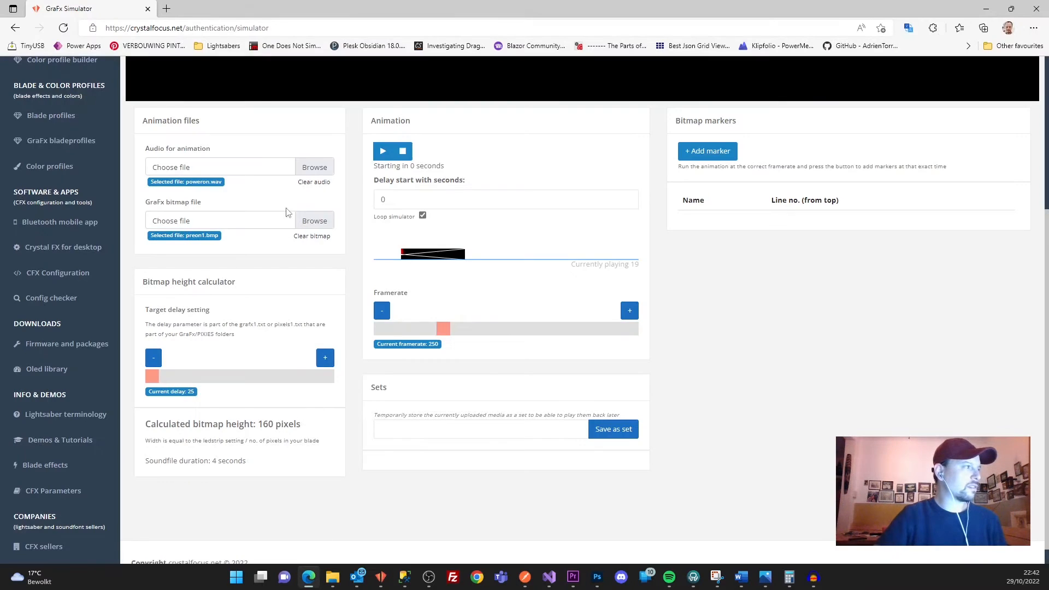
{"action": "left_click", "coordinate": [319, 224]}
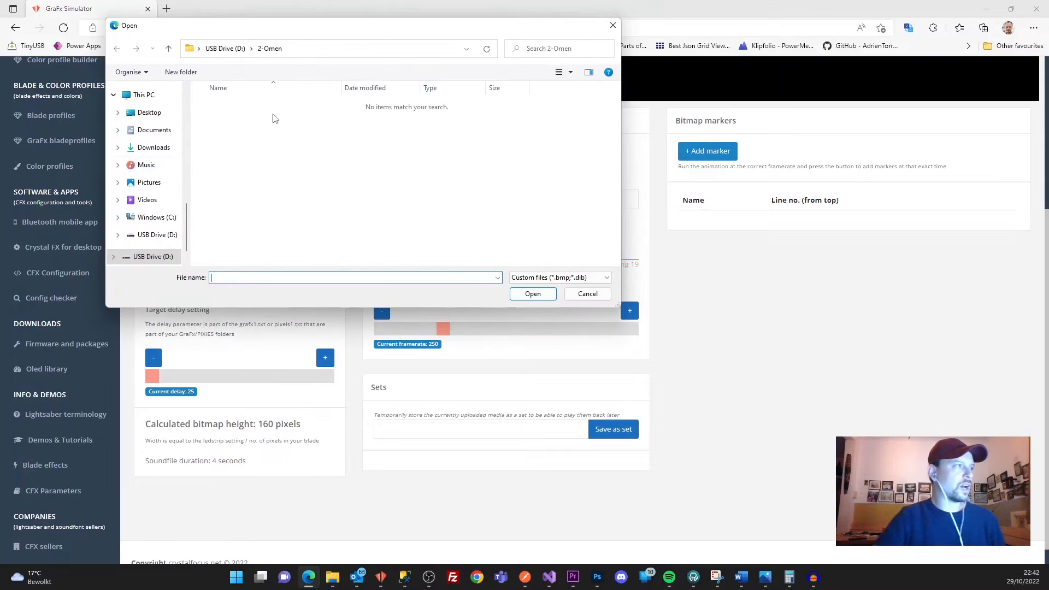
{"action": "scroll", "coordinate": [155, 180], "scroll_direction": "up", "scroll_amount": 3}
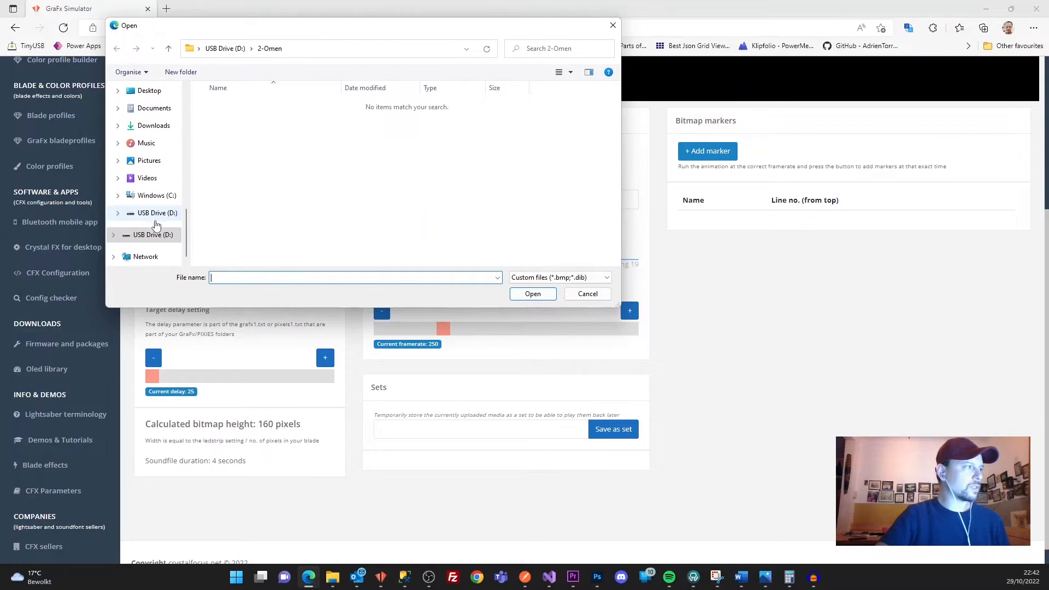
{"action": "scroll", "coordinate": [158, 189], "scroll_direction": "up", "scroll_amount": 5}
{"action": "left_click", "coordinate": [145, 178]}
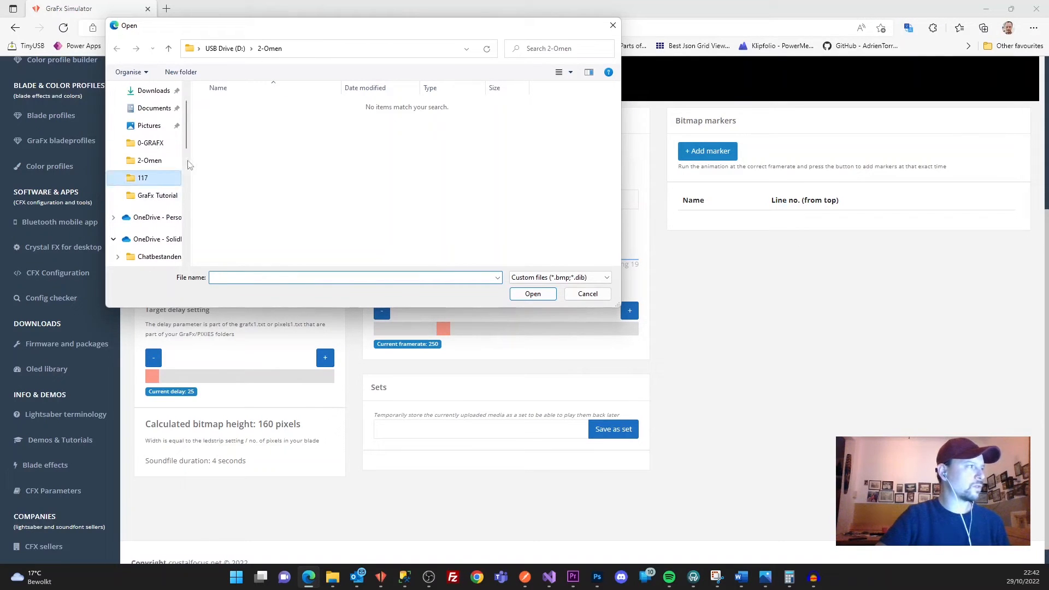
{"action": "double_click", "coordinate": [232, 116]}
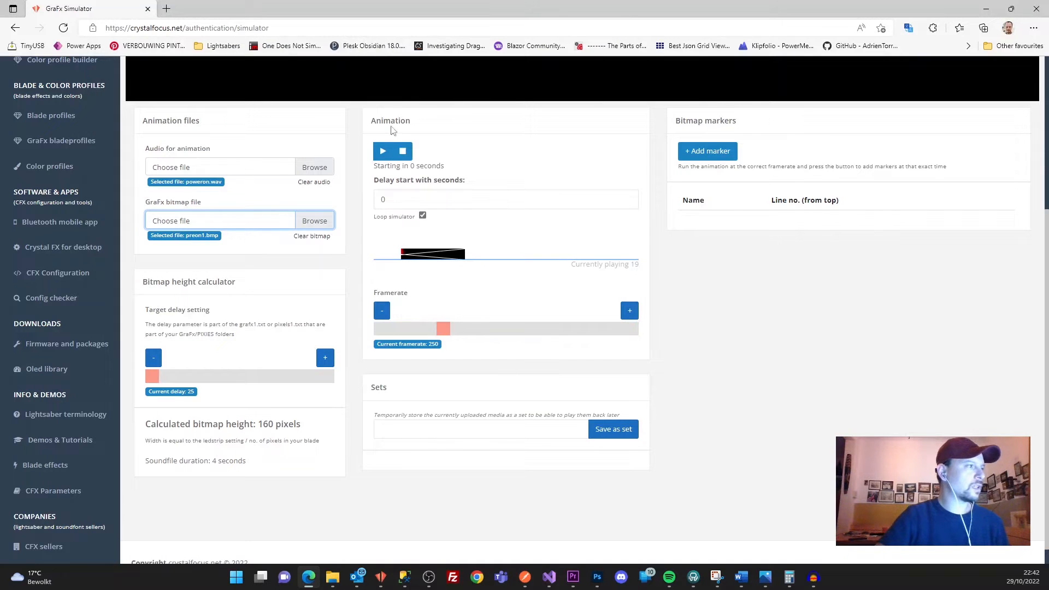
Step: Preview the blank power-on bitmap animation, stop the playback, and check the current framerate
{"action": "scroll", "coordinate": [539, 272], "scroll_direction": "up", "scroll_amount": 2}
{"action": "scroll", "coordinate": [539, 271], "scroll_direction": "up", "scroll_amount": 3}
{"action": "scroll", "coordinate": [359, 289], "scroll_direction": "down", "scroll_amount": 3}
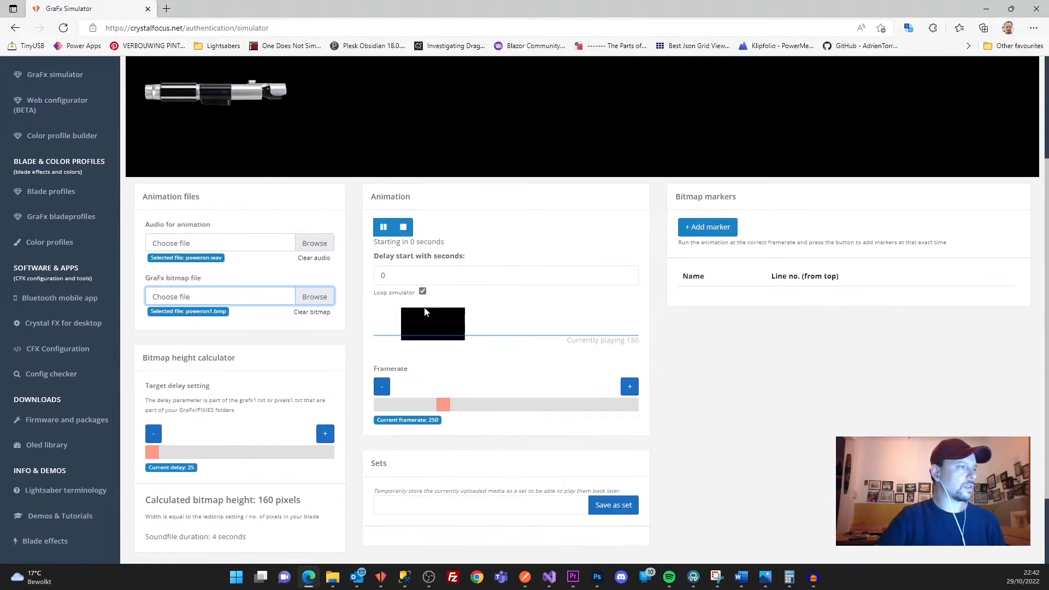
{"action": "left_click", "coordinate": [404, 227]}
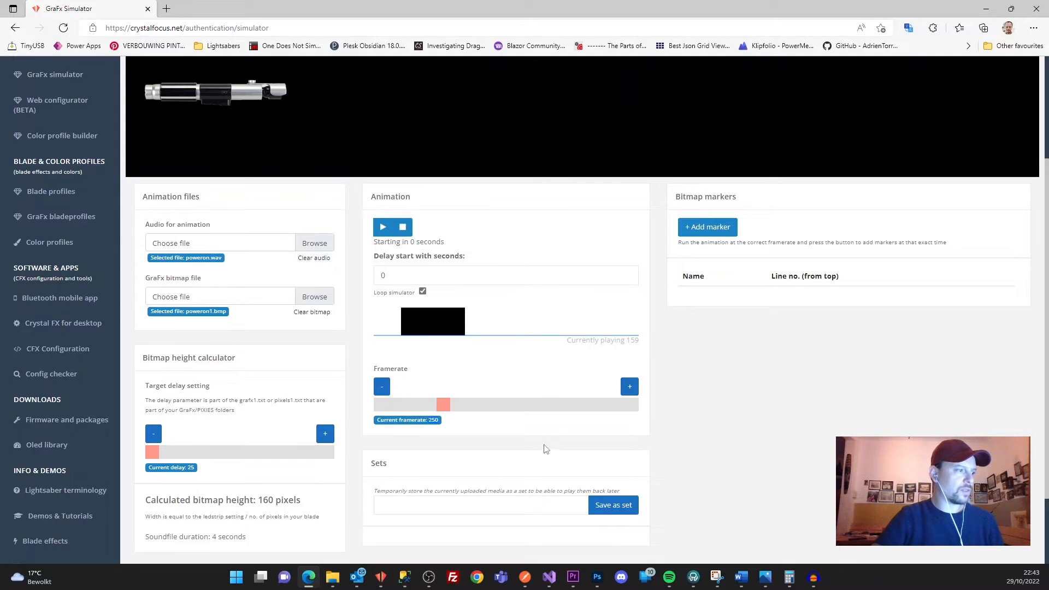
{"action": "double_click", "coordinate": [441, 420]}
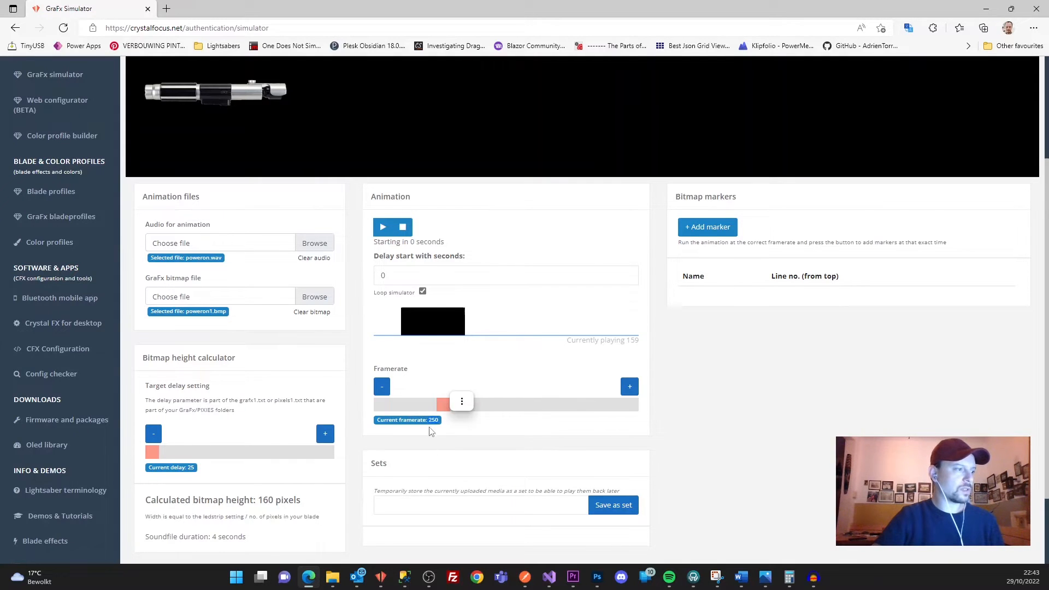
{"action": "left_click", "coordinate": [528, 293]}
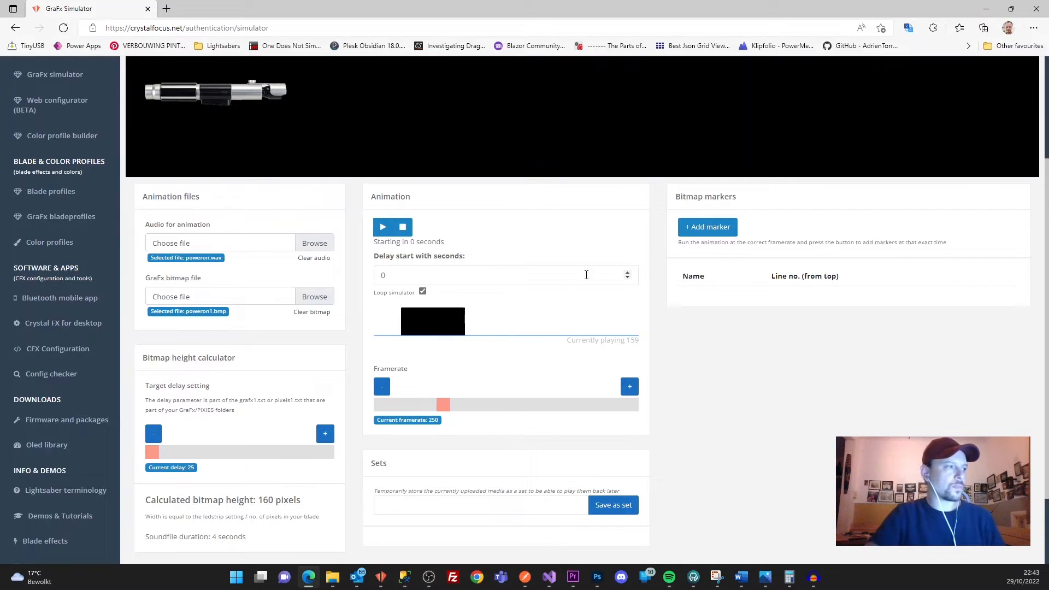
{"action": "scroll", "coordinate": [584, 276], "scroll_direction": "up", "scroll_amount": 2}
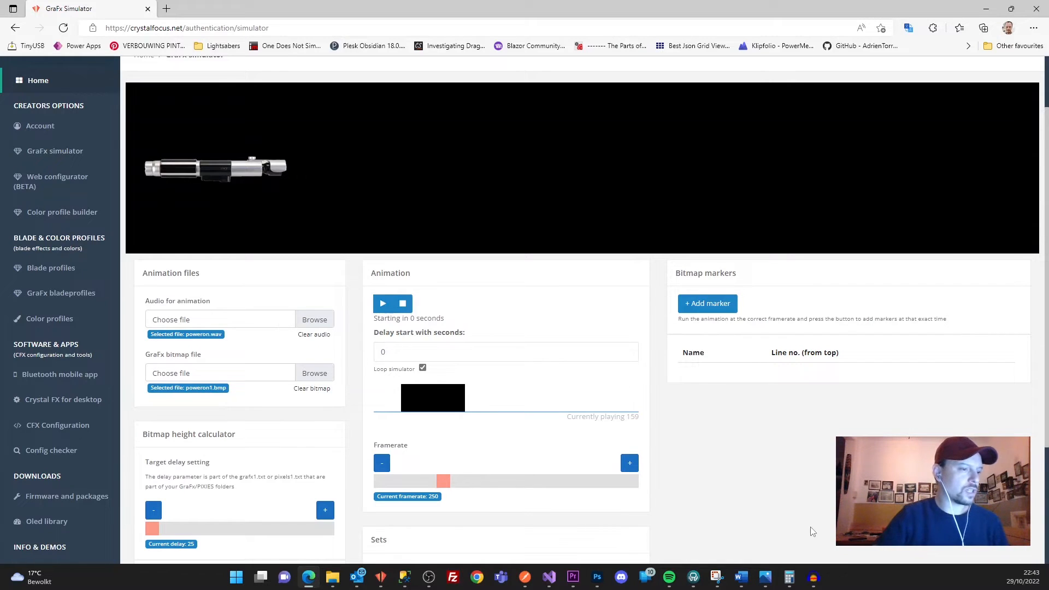
Step: Switch to Audacity and remove the preon1 and preon2 audio tracks
{"action": "mouse_move", "coordinate": [822, 585]}
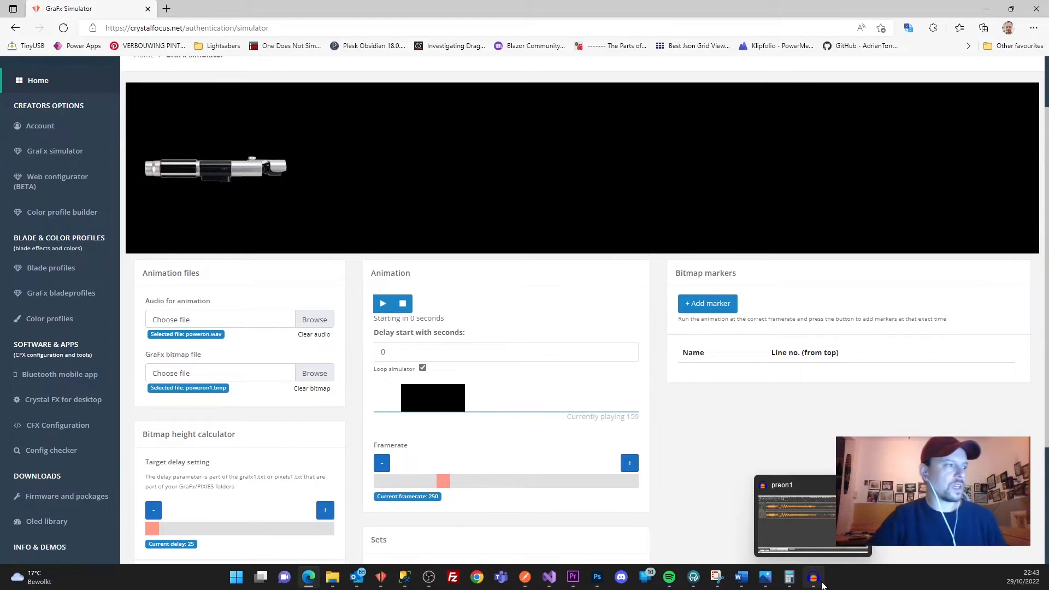
{"action": "left_click", "coordinate": [821, 584]}
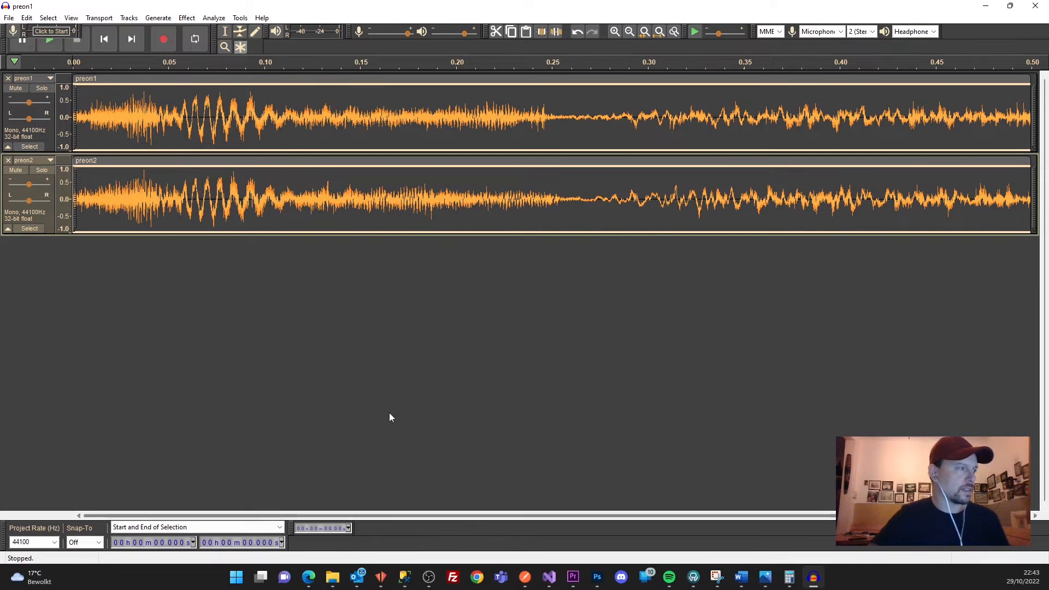
{"action": "left_click", "coordinate": [7, 78]}
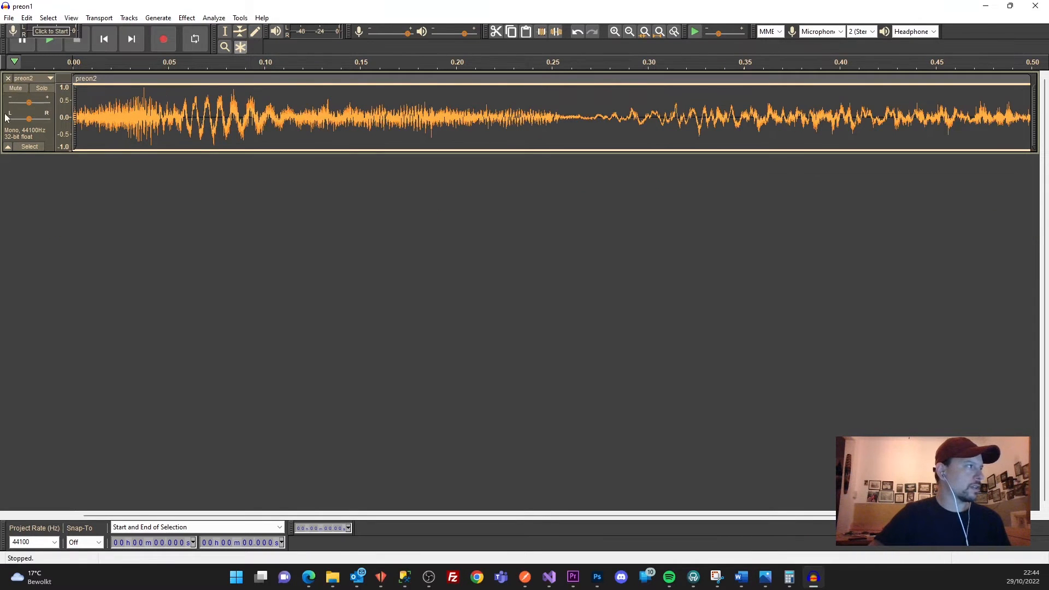
{"action": "left_click", "coordinate": [7, 79]}
Step: Import poweron.wav from the 2-Omen folder on USB Drive (D:) into Audacity to examine its waveform
{"action": "mouse_move", "coordinate": [332, 578]}
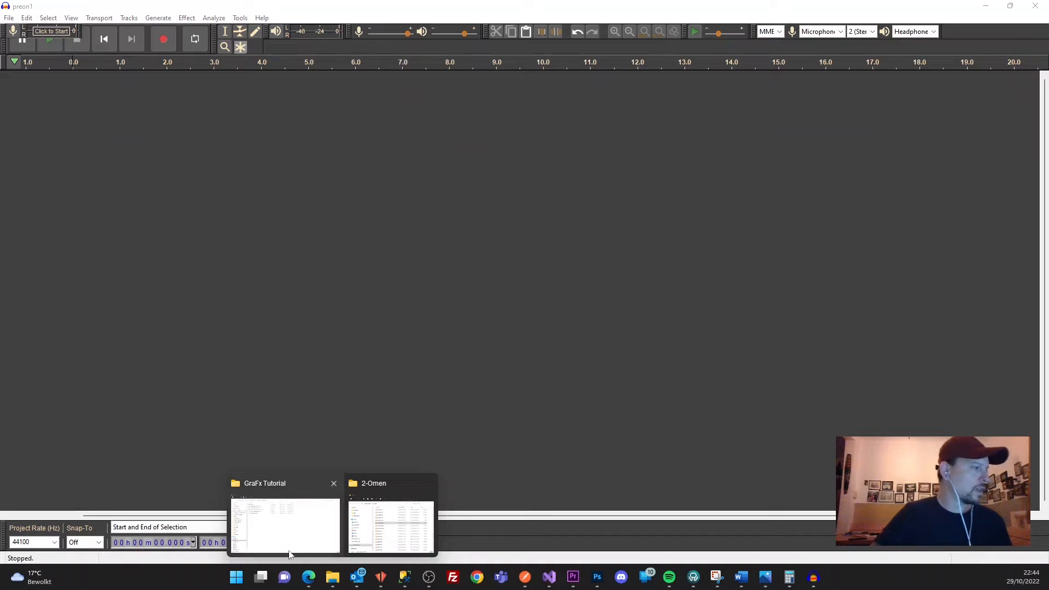
{"action": "left_click", "coordinate": [356, 525]}
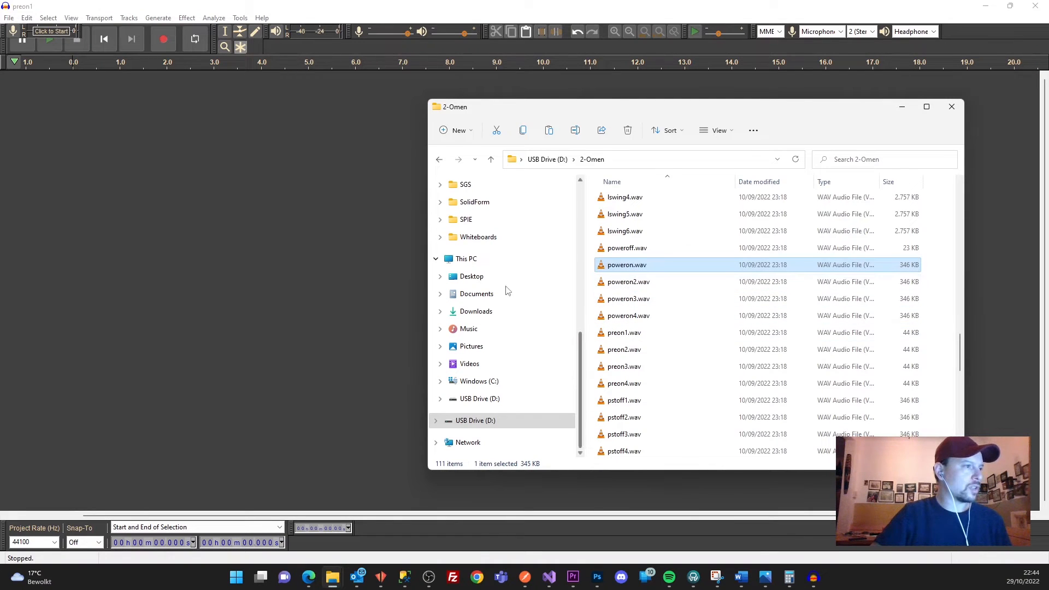
{"action": "left_click_drag", "start_coordinate": [617, 265], "coordinate": [249, 341]}
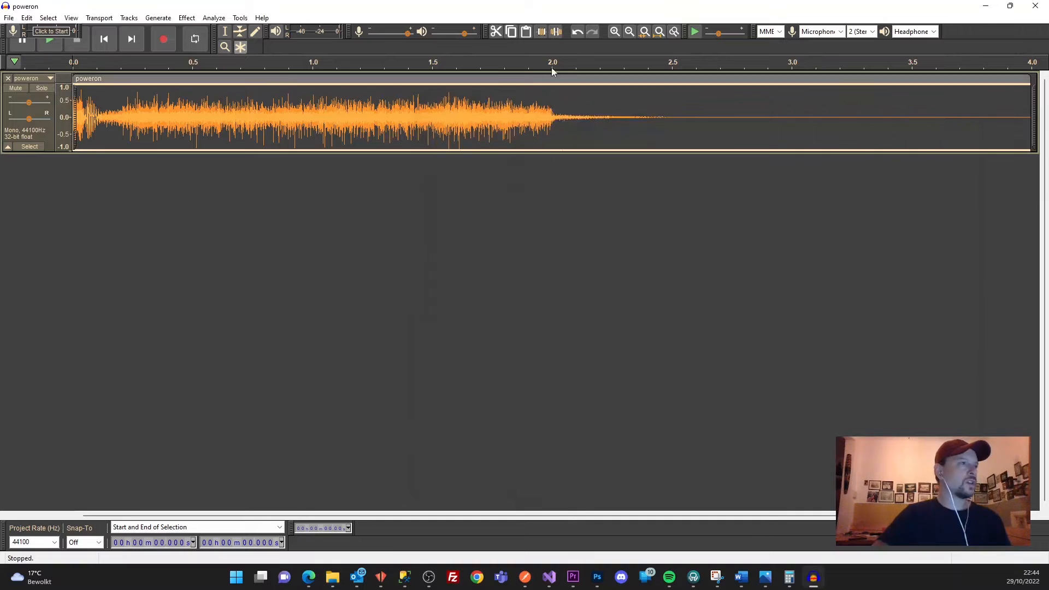
{"action": "left_click", "coordinate": [658, 16]}
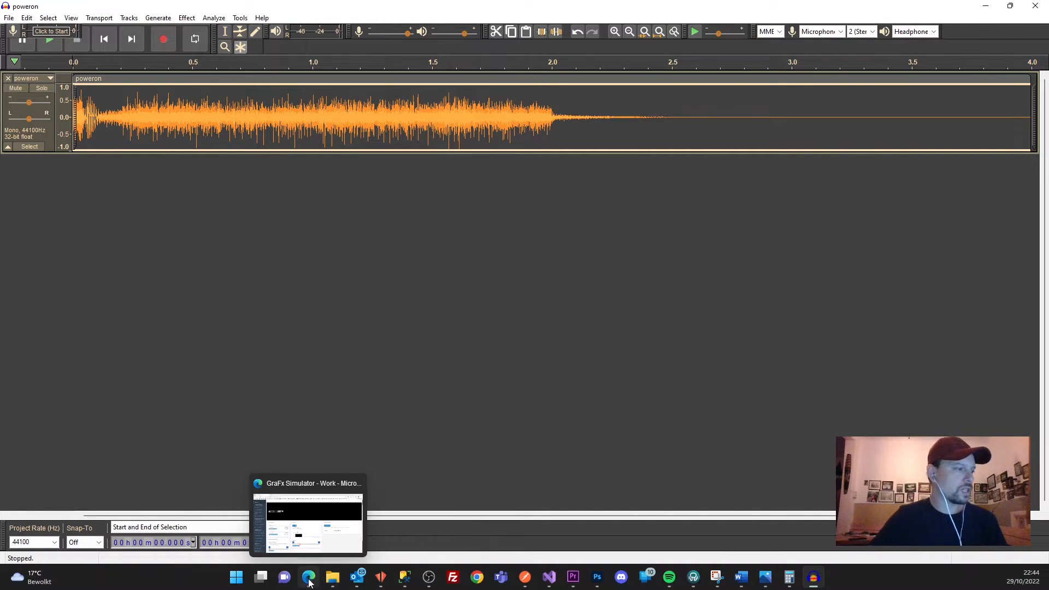
Step: Switch to the GraFx simulator, play the power-on animation, add a bitmap marker at line 66, and stop playback
{"action": "left_click", "coordinate": [320, 529]}
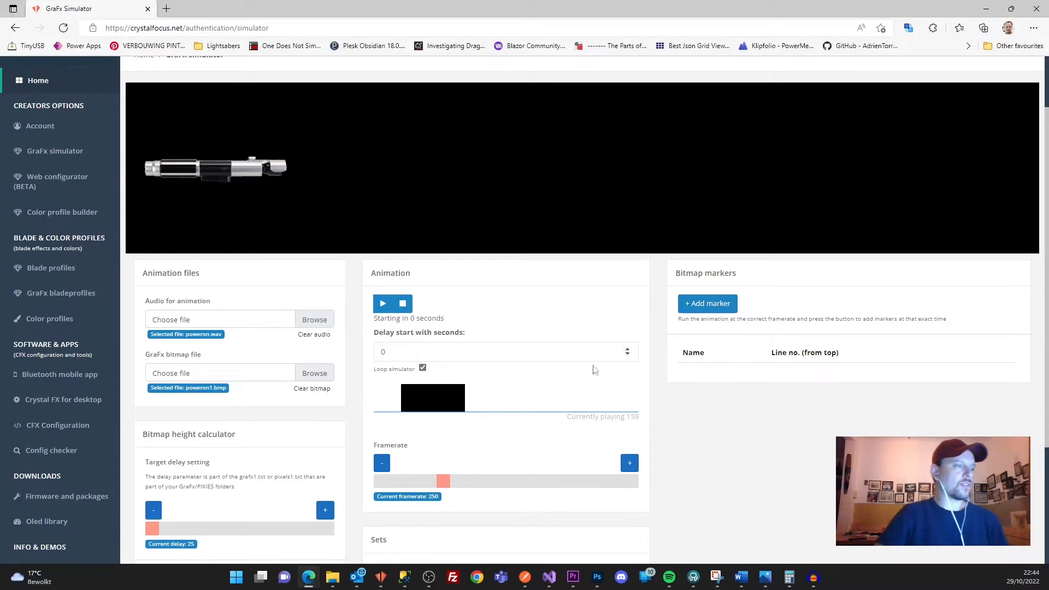
{"action": "left_click", "coordinate": [383, 306]}
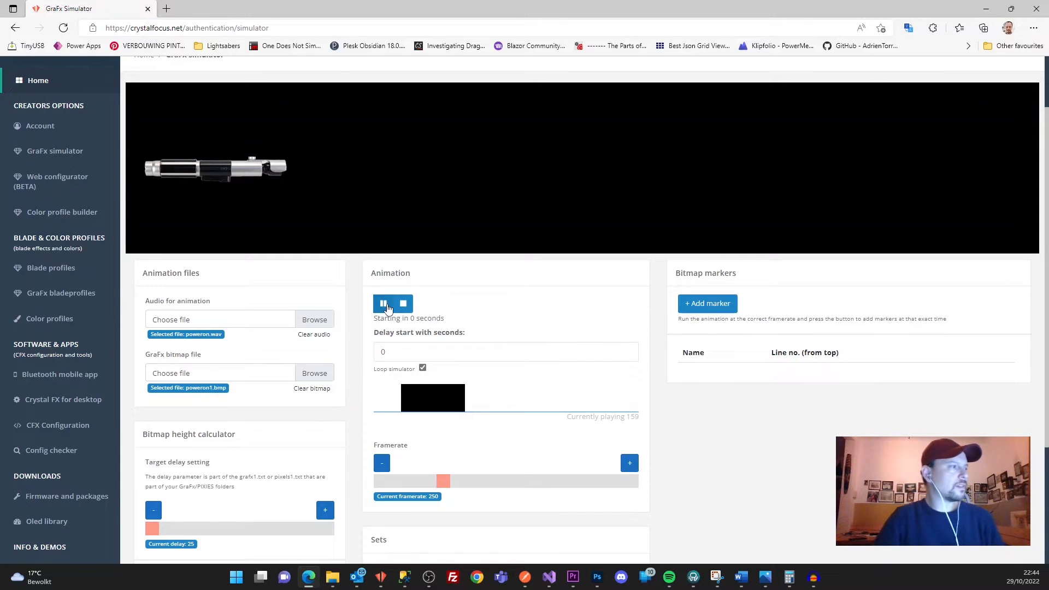
{"action": "left_click", "coordinate": [711, 306]}
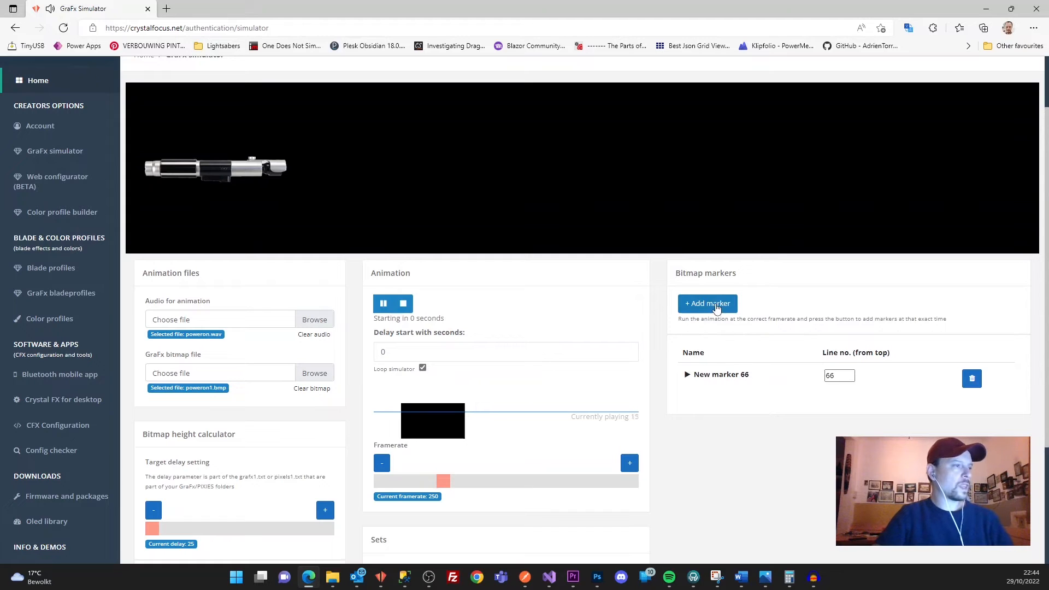
{"action": "left_click", "coordinate": [404, 306]}
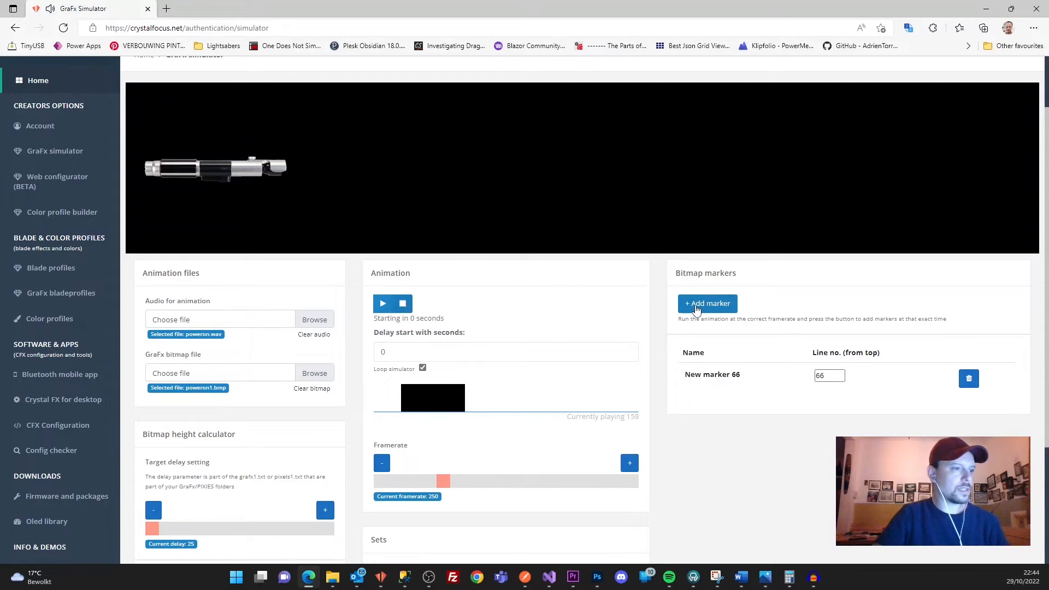
Step: Replay the power-on animation against its audio, set the bitmap marker to line 80, and preview the animation again
{"action": "left_click", "coordinate": [382, 304]}
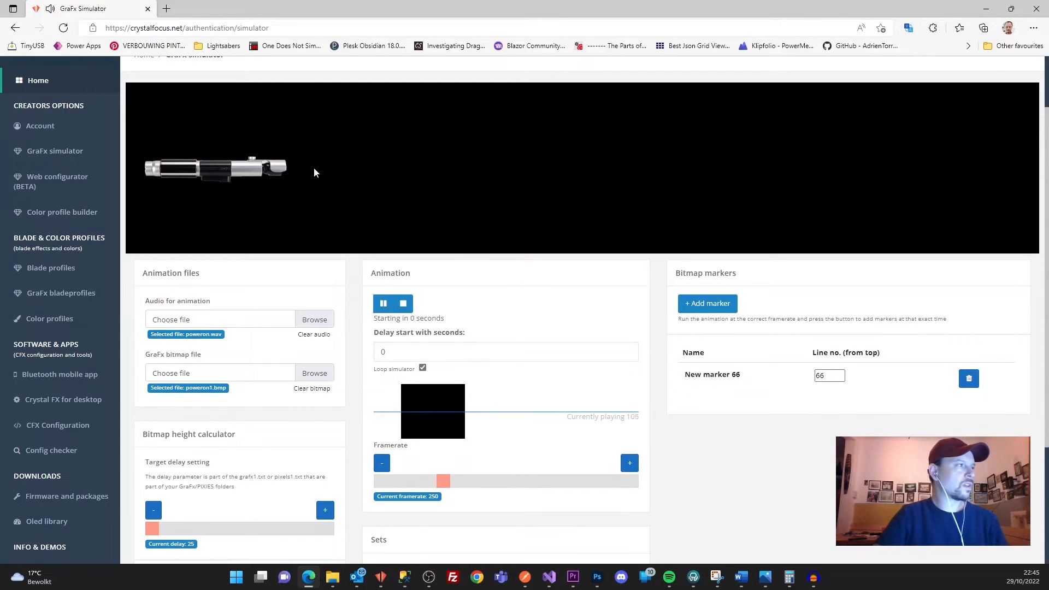
{"action": "left_click", "coordinate": [389, 298]}
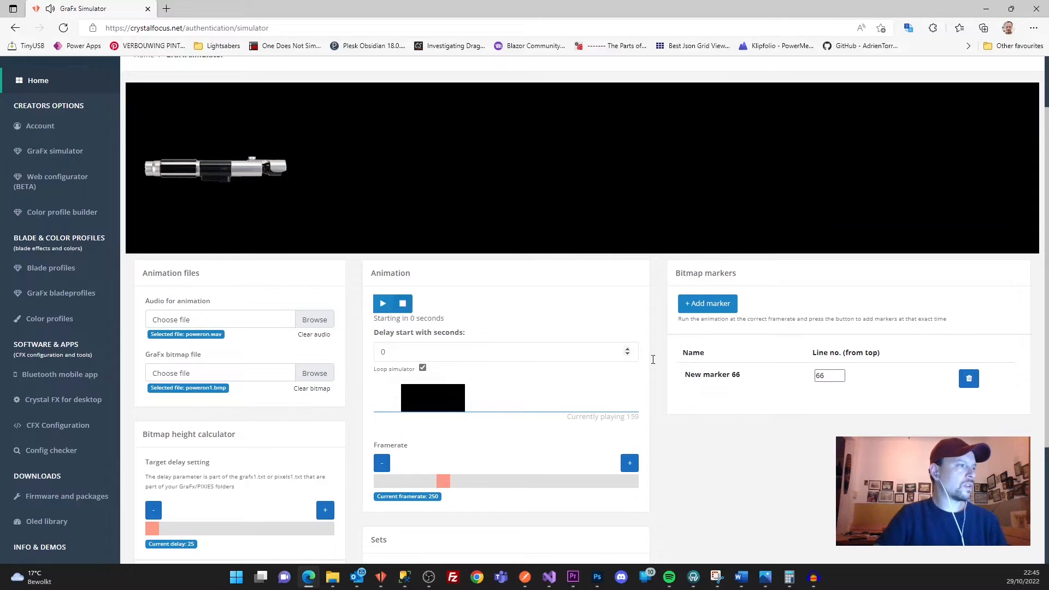
{"action": "double_click", "coordinate": [832, 375]}
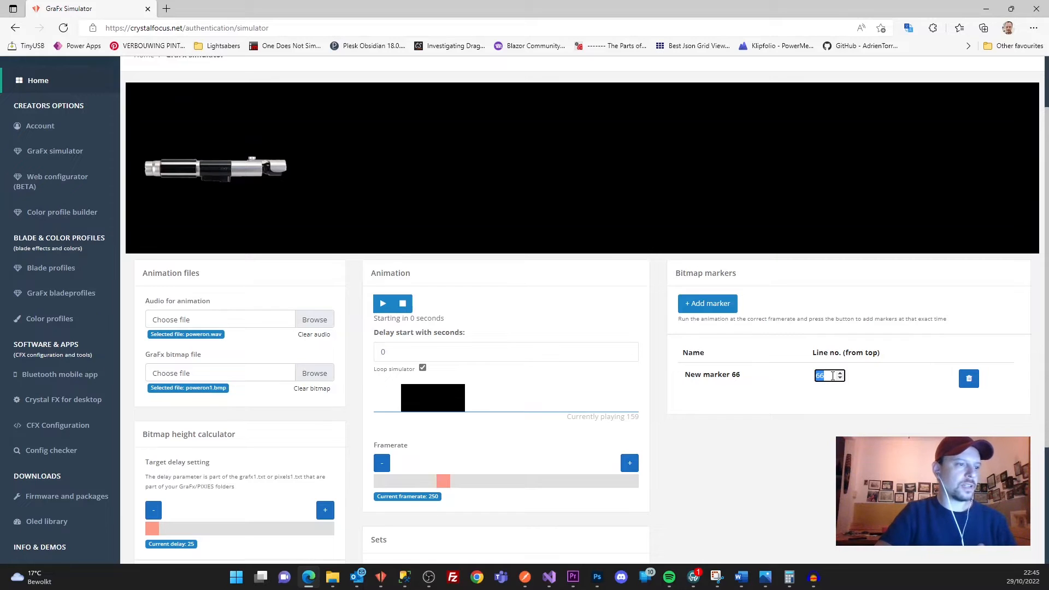
{"action": "type", "text": "80"}
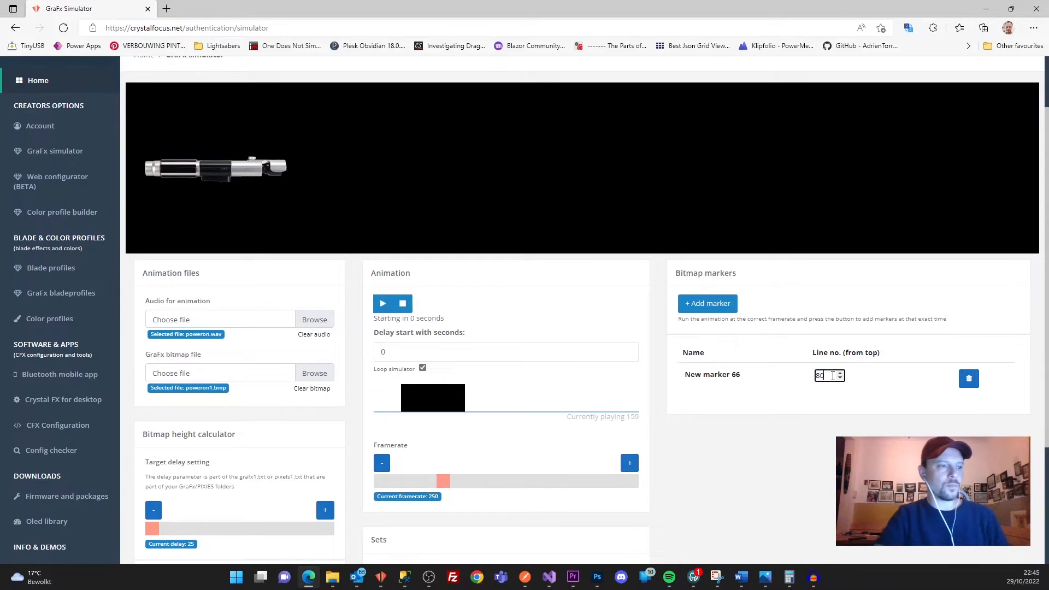
{"action": "left_click", "coordinate": [884, 403]}
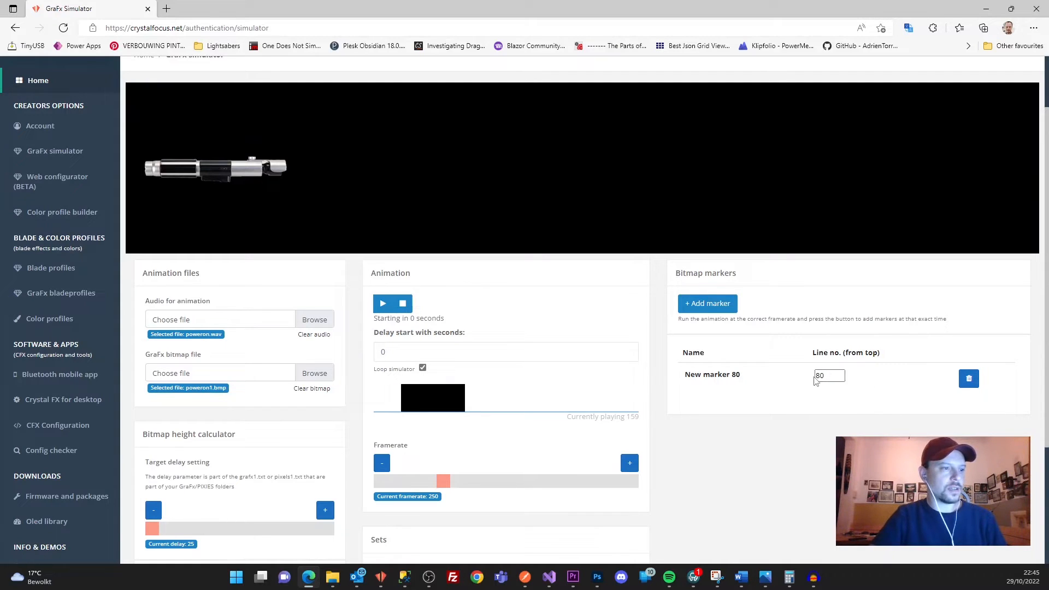
{"action": "left_click", "coordinate": [383, 306]}
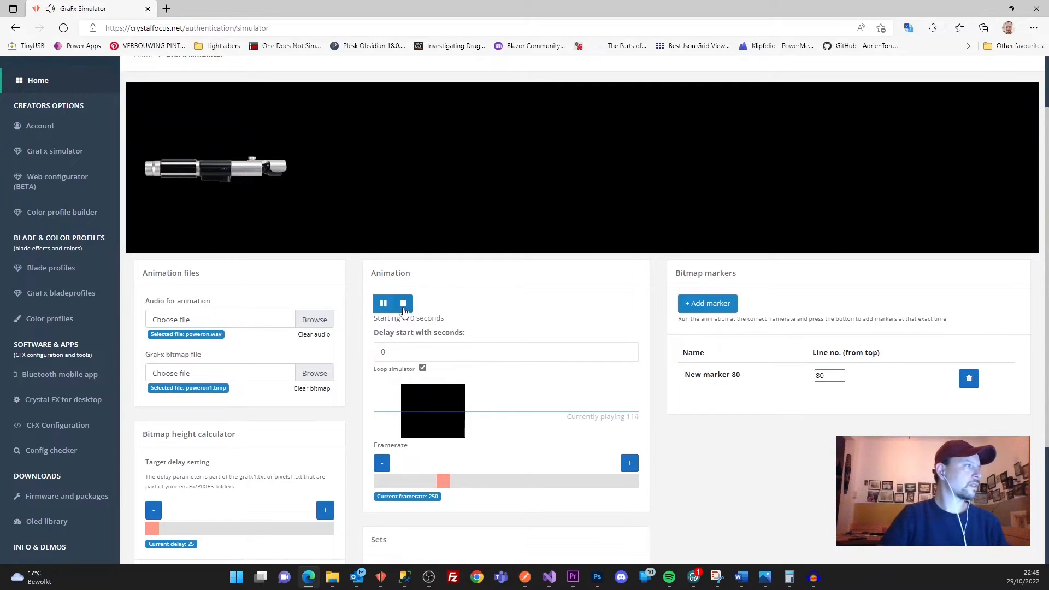
{"action": "left_click", "coordinate": [403, 304]}
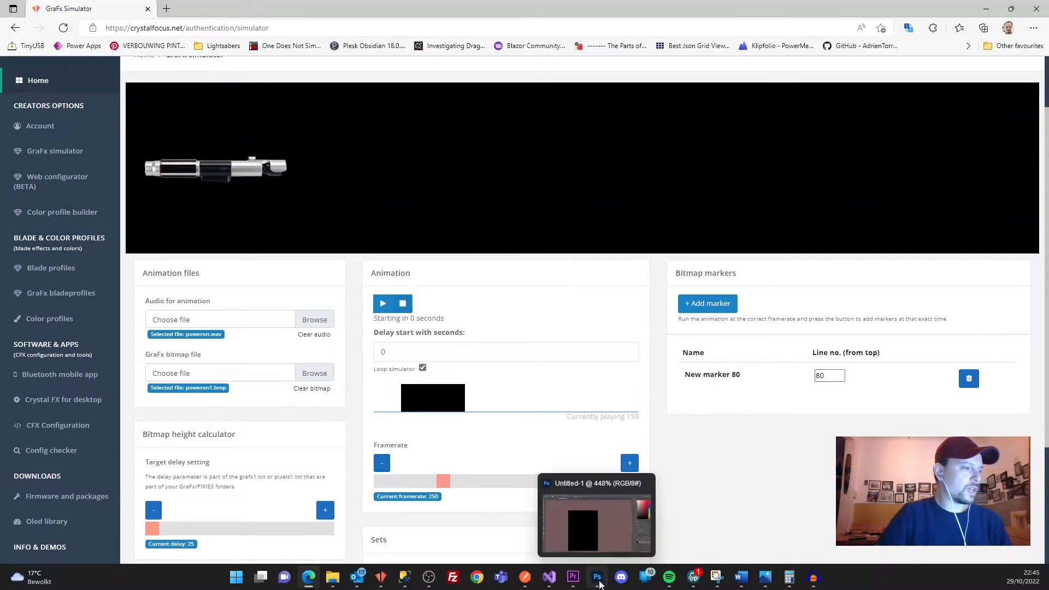
Step: Switch to Photoshop and add a layer named Marker to the blank 117 x 160 px document
{"action": "left_click", "coordinate": [598, 580]}
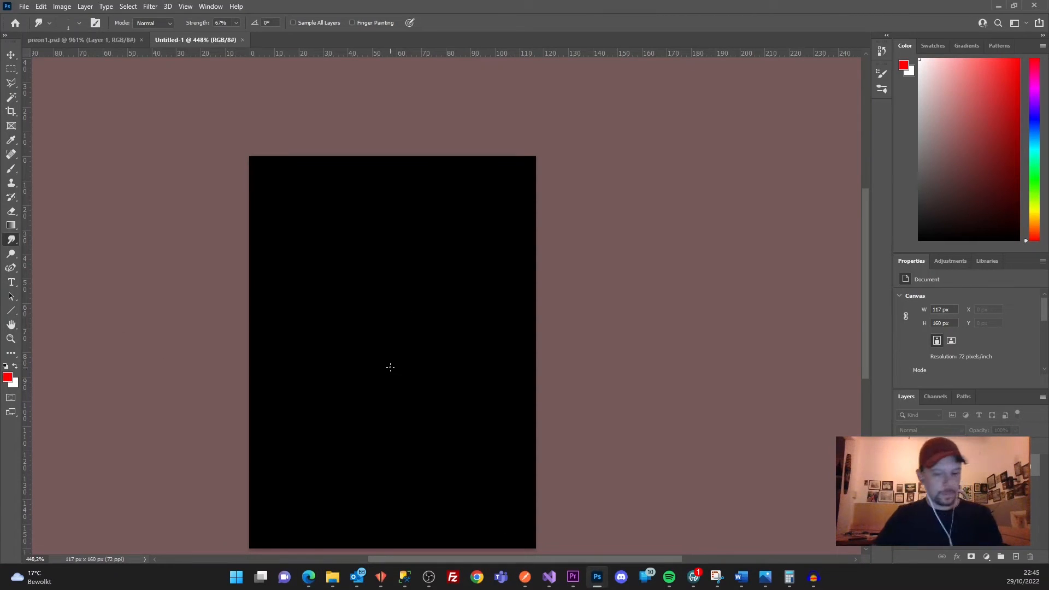
{"action": "scroll", "coordinate": [248, 352], "scroll_direction": "up", "scroll_amount": 5}
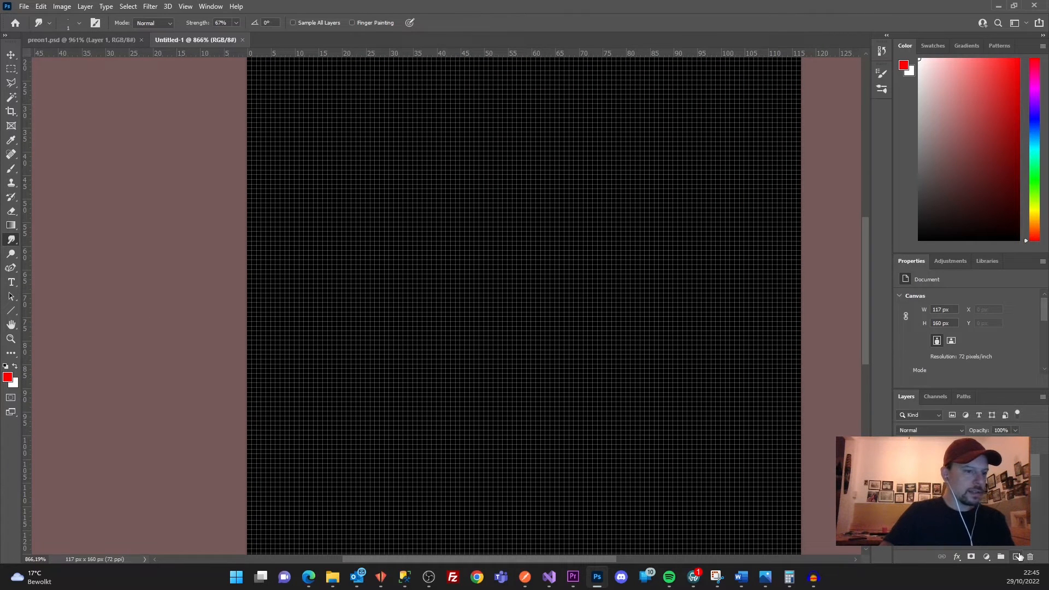
{"action": "left_click", "coordinate": [1016, 556]}
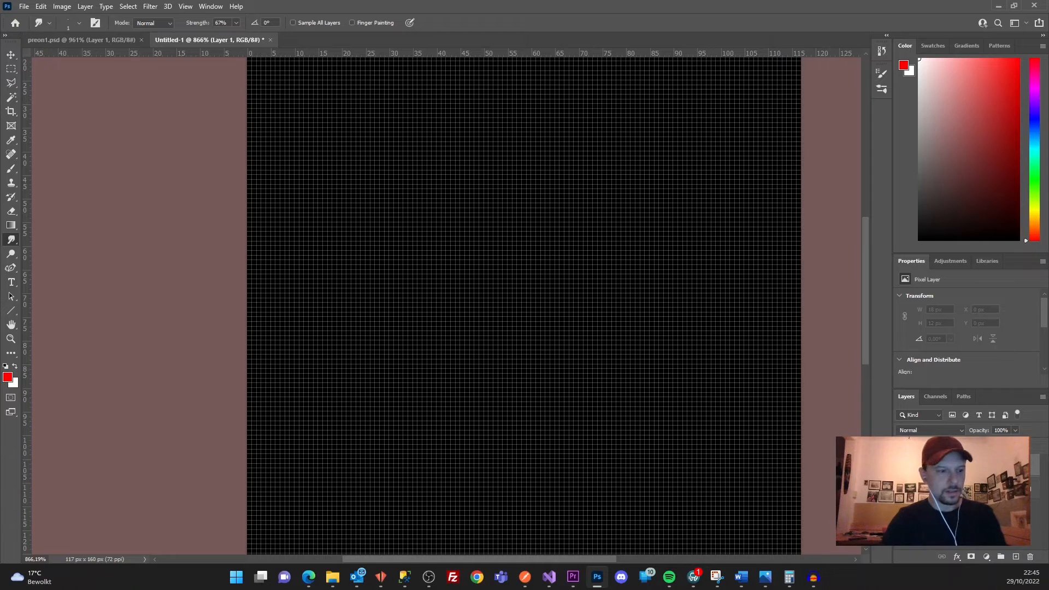
{"action": "key", "text": "Return"}
Step: With the Pencil tool, draw a white 1 px horizontal marker line at row 80 across the full 117 px canvas width
{"action": "left_click", "coordinate": [15, 366]}
{"action": "right_click", "coordinate": [17, 171]}
{"action": "left_click", "coordinate": [68, 178]}
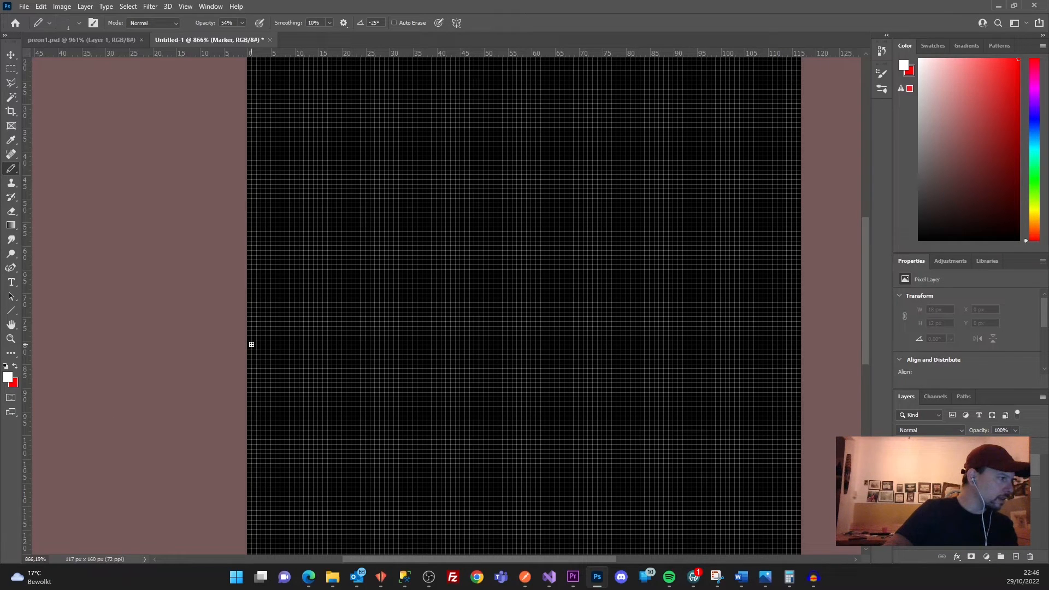
{"action": "scroll", "coordinate": [252, 345], "scroll_direction": "up", "scroll_amount": 5}
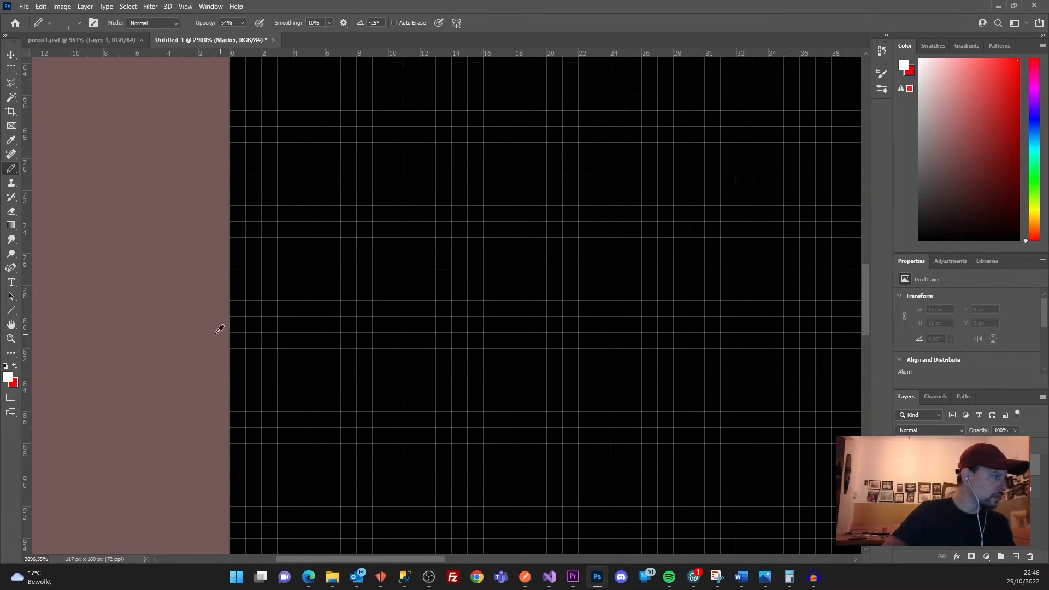
{"action": "mouse_move", "coordinate": [236, 324]}
{"action": "left_mouse_down"}
{"action": "mouse_move", "coordinate": [776, 350]}
{"action": "mouse_move", "coordinate": [334, 311]}
{"action": "mouse_move", "coordinate": [821, 349]}
{"action": "mouse_move", "coordinate": [852, 325]}
{"action": "mouse_move", "coordinate": [829, 325]}
{"action": "left_mouse_up"}
{"action": "scroll", "coordinate": [770, 339], "scroll_direction": "down", "scroll_amount": 3}
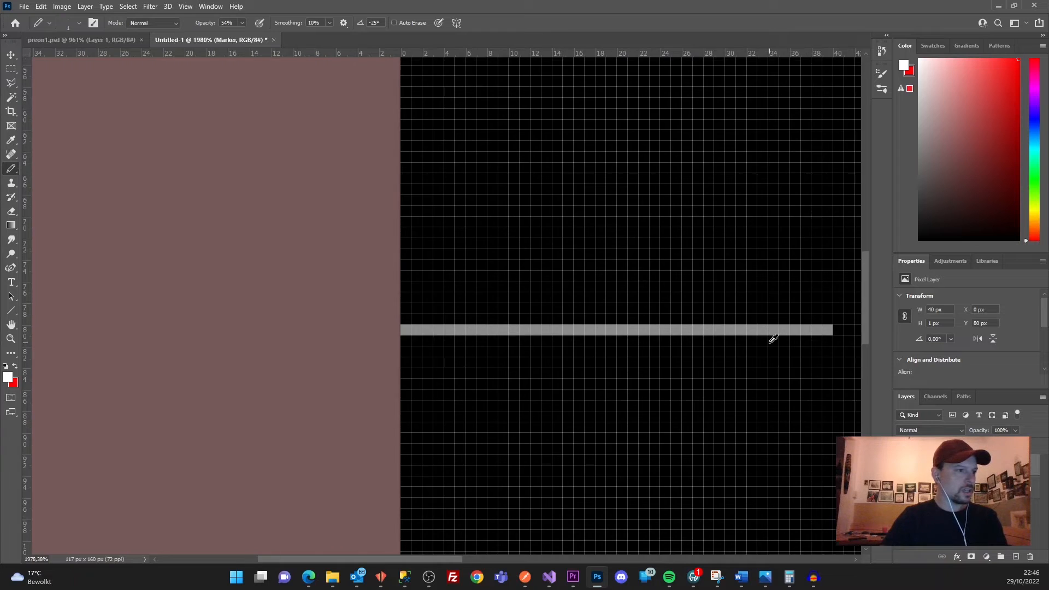
{"action": "scroll", "coordinate": [778, 339], "scroll_direction": "down", "scroll_amount": 1}
{"action": "left_click_drag", "start_coordinate": [462, 557], "coordinate": [639, 558]}
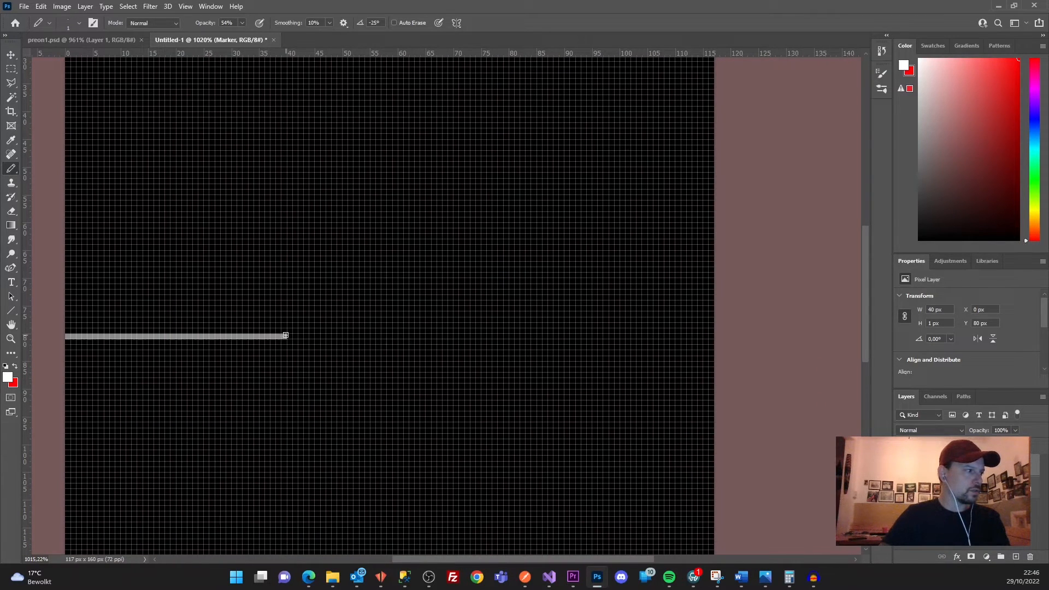
{"action": "mouse_move", "coordinate": [283, 335]}
{"action": "left_mouse_down"}
{"action": "mouse_move", "coordinate": [698, 341]}
{"action": "mouse_move", "coordinate": [31, 334]}
{"action": "left_mouse_up"}
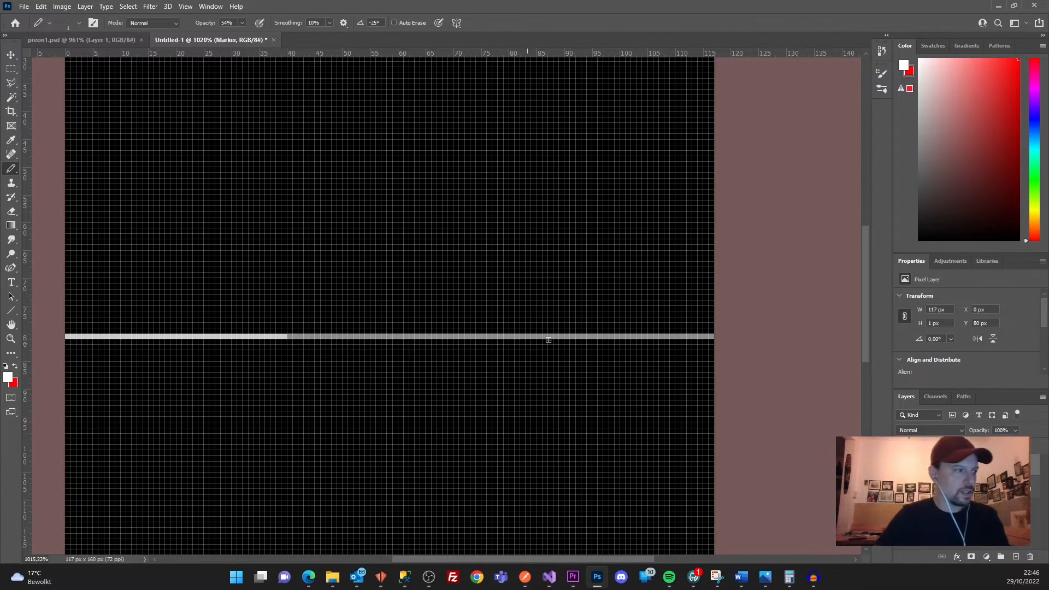
Step: Examine the marker's position on the whole canvas and review the preon1.psd artwork for comparison
{"action": "scroll", "coordinate": [469, 350], "scroll_direction": "down", "scroll_amount": 1}
{"action": "scroll", "coordinate": [448, 353], "scroll_direction": "down", "scroll_amount": 2}
{"action": "scroll", "coordinate": [251, 431], "scroll_direction": "down", "scroll_amount": 3}
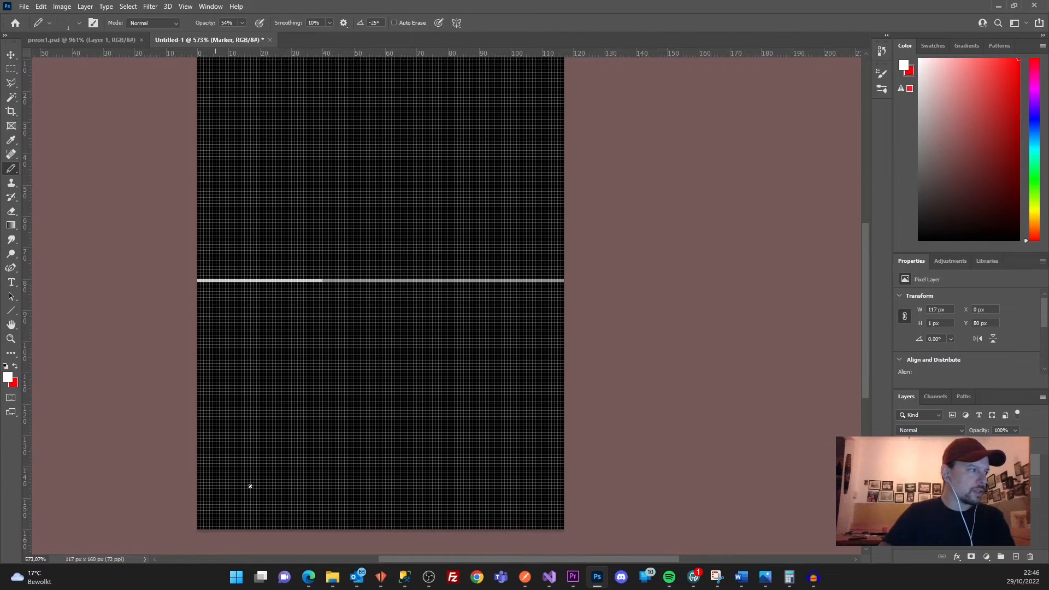
{"action": "scroll", "coordinate": [424, 261], "scroll_direction": "up", "scroll_amount": 3}
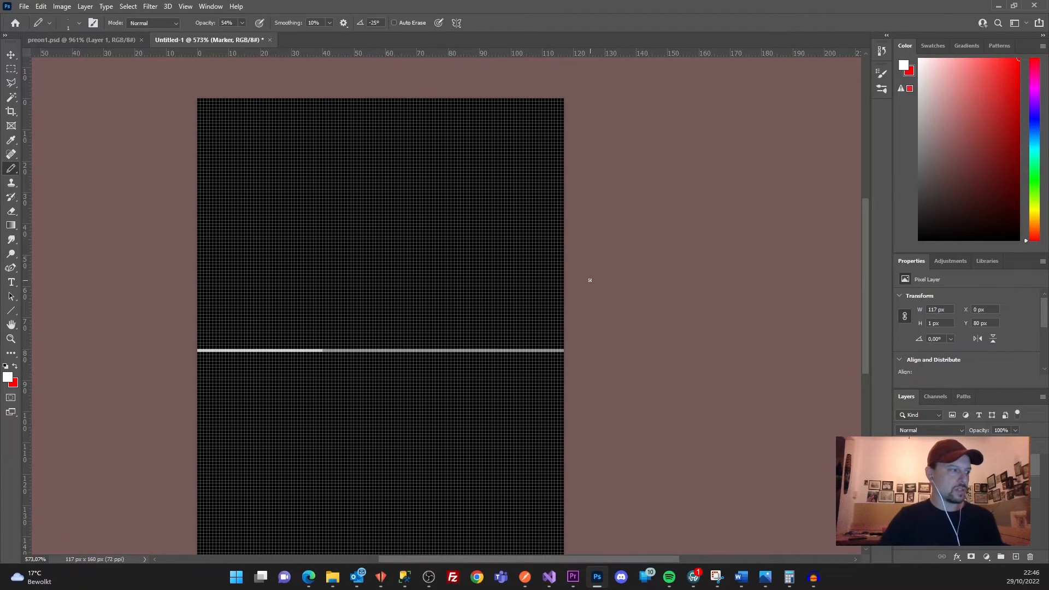
{"action": "left_click", "coordinate": [958, 445]}
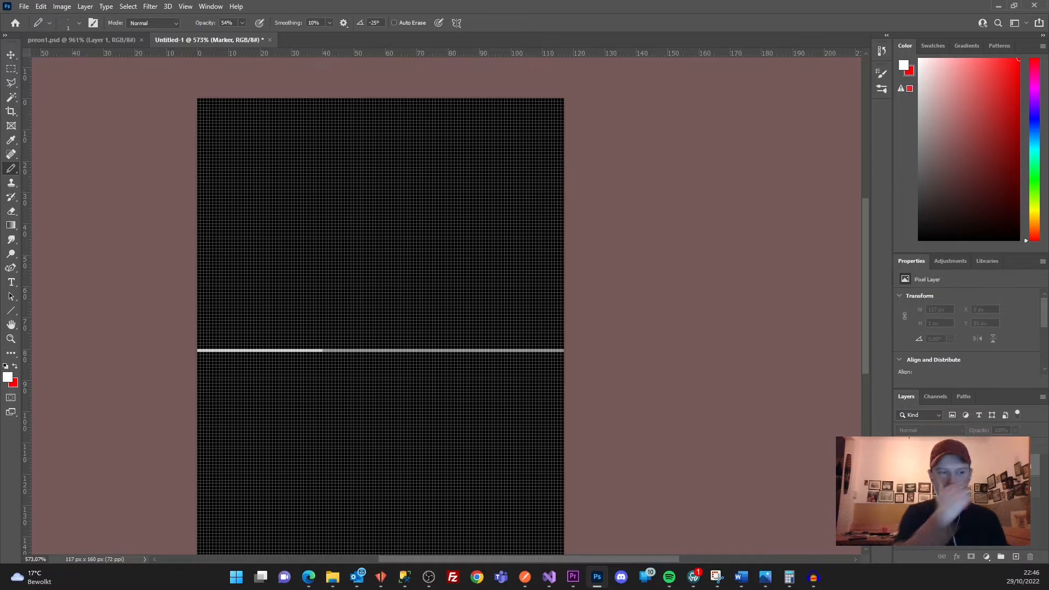
{"action": "scroll", "coordinate": [632, 459], "scroll_direction": "down", "scroll_amount": 3}
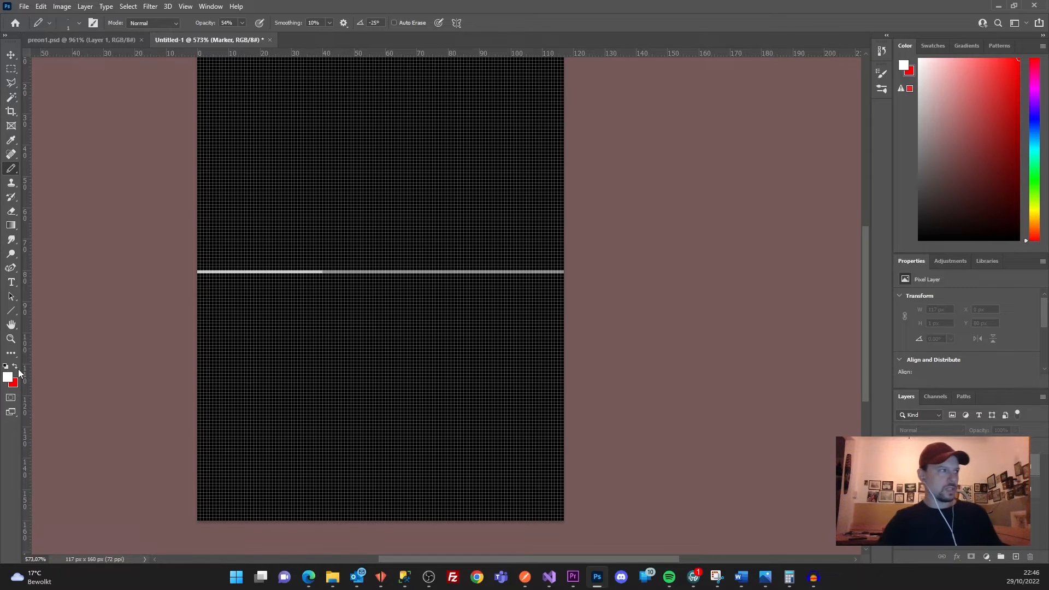
{"action": "left_click", "coordinate": [111, 41]}
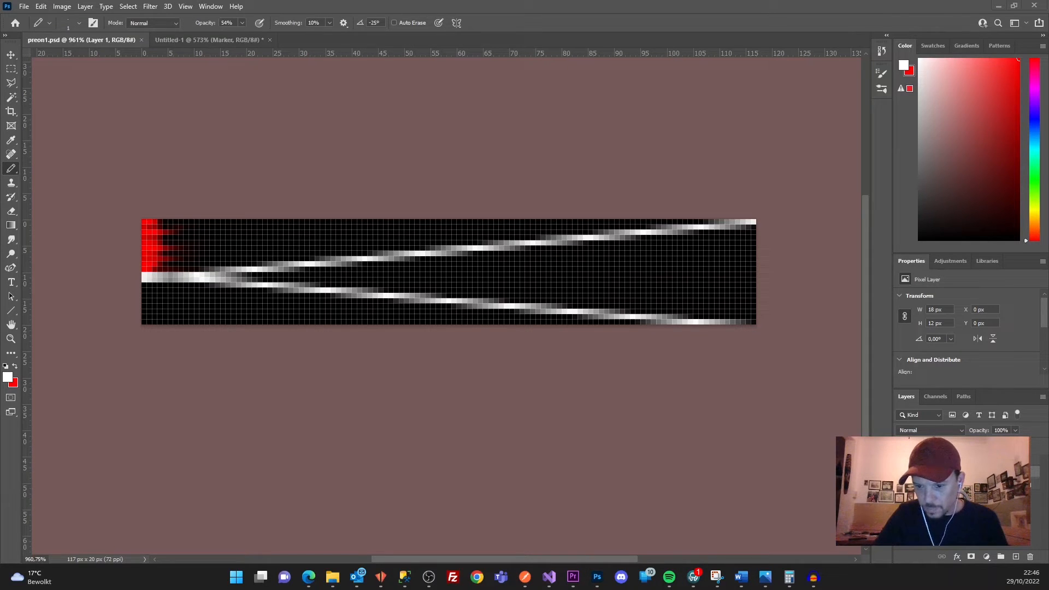
{"action": "key", "text": "alt+Tab"}
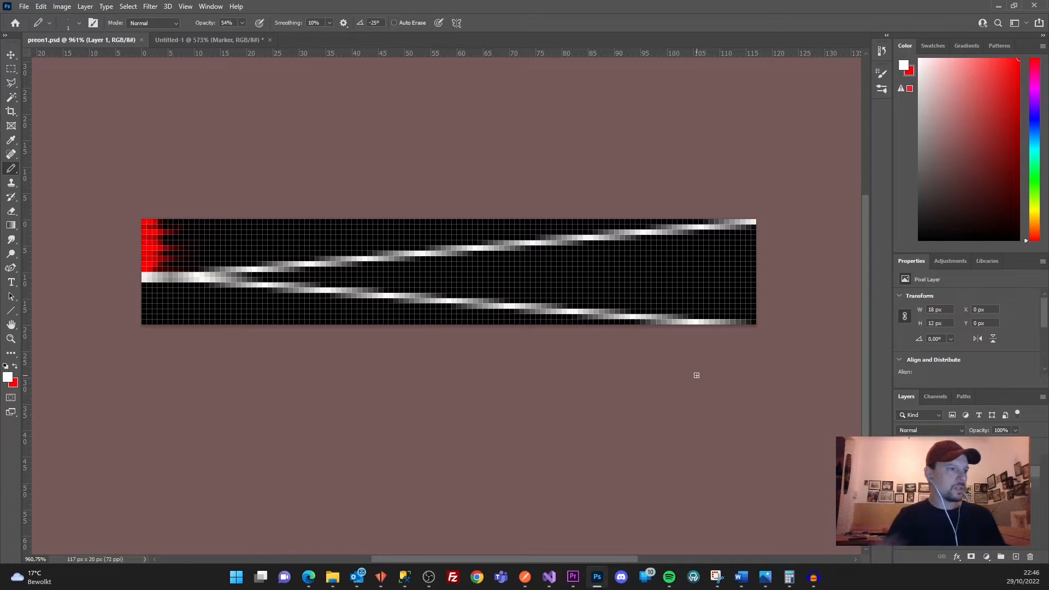
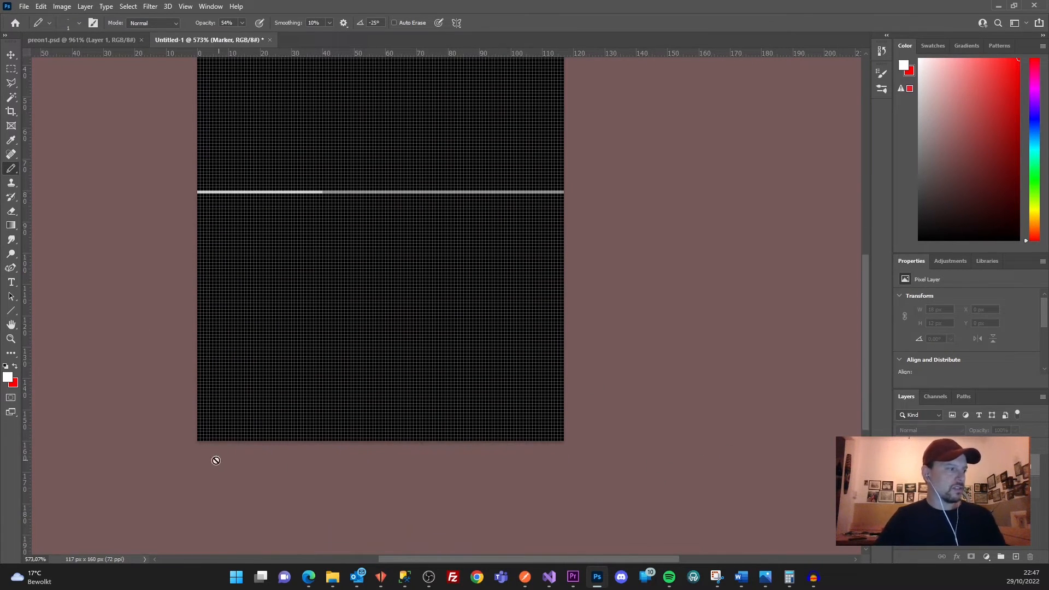
Step: Draw two parallel white 1 px lines across the canvas below the marker, each rising about 14°, the second 5 px above the first
{"action": "left_click", "coordinate": [1017, 557]}
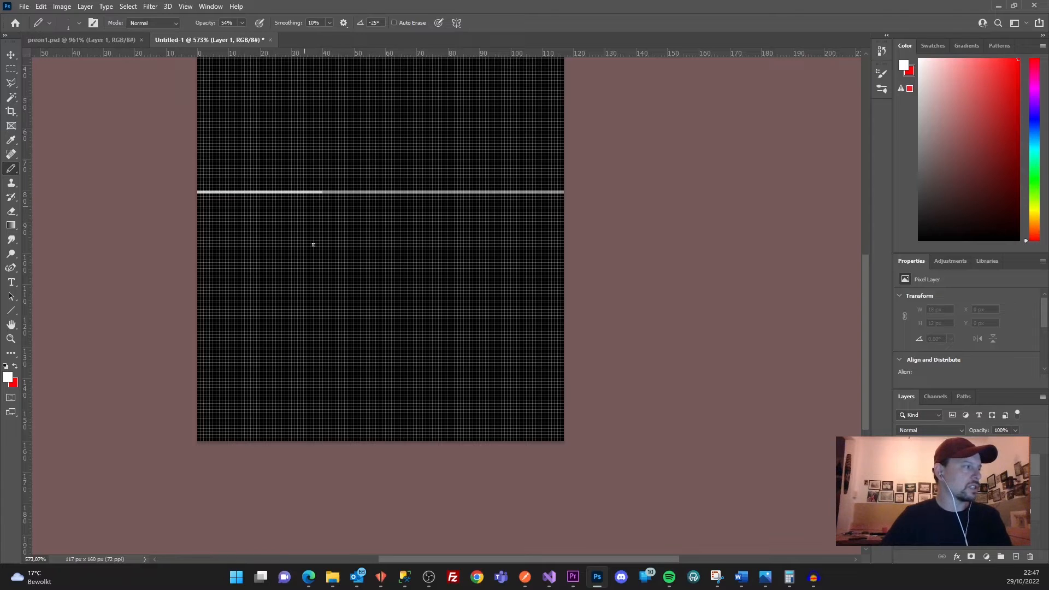
{"action": "left_click", "coordinate": [12, 312]}
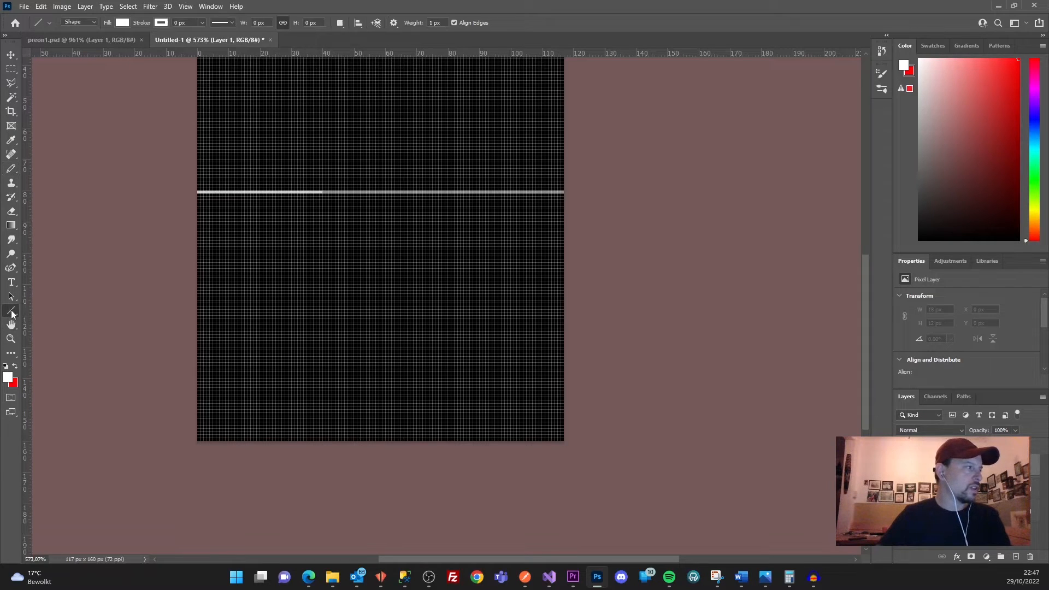
{"action": "left_click_drag", "start_coordinate": [196, 439], "coordinate": [564, 348]}
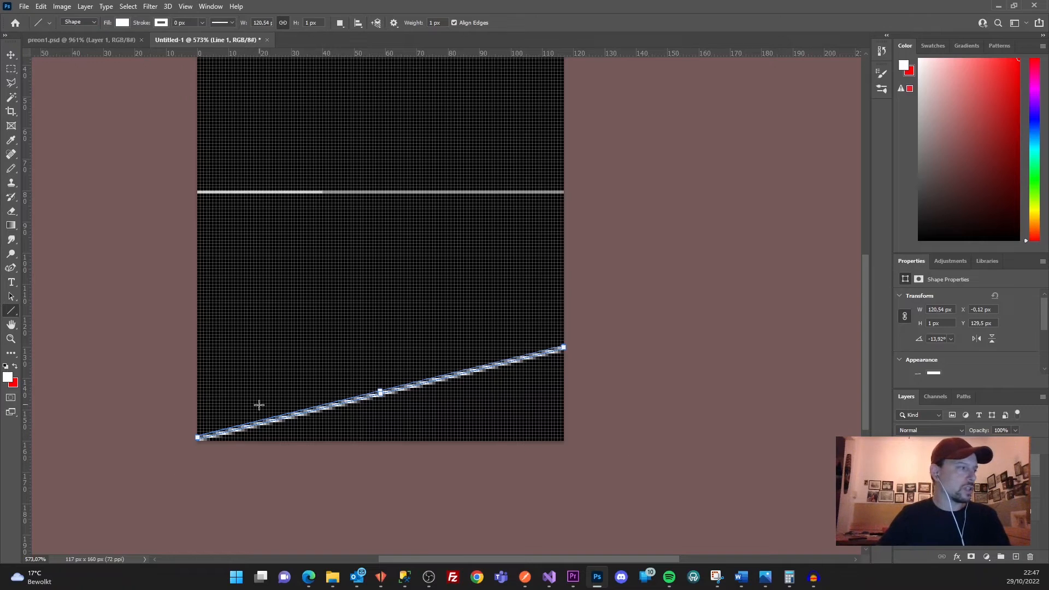
{"action": "left_click", "coordinate": [1016, 556]}
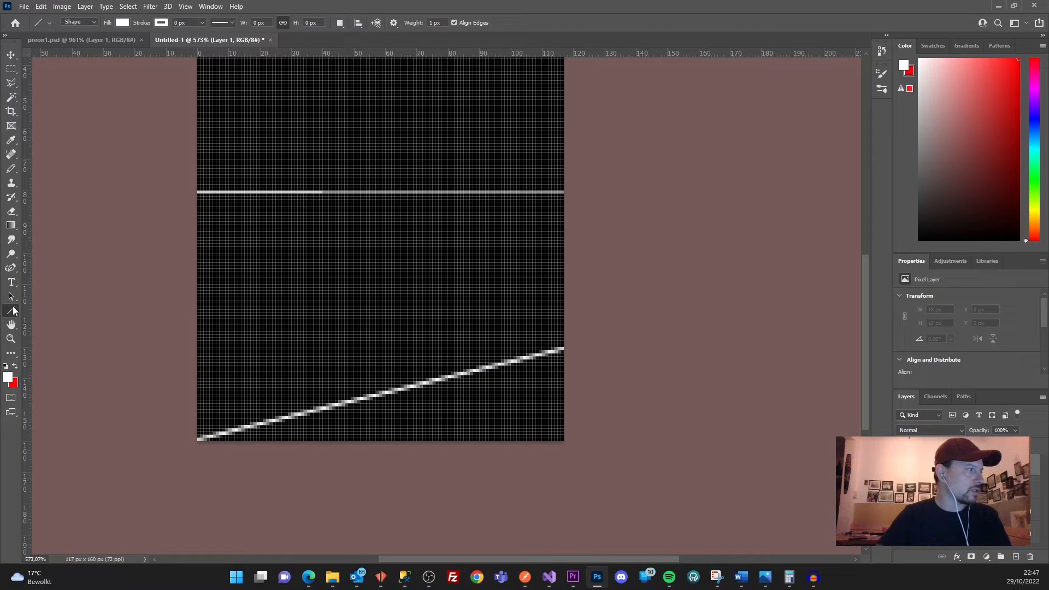
{"action": "left_click_drag", "start_coordinate": [196, 424], "coordinate": [563, 331]}
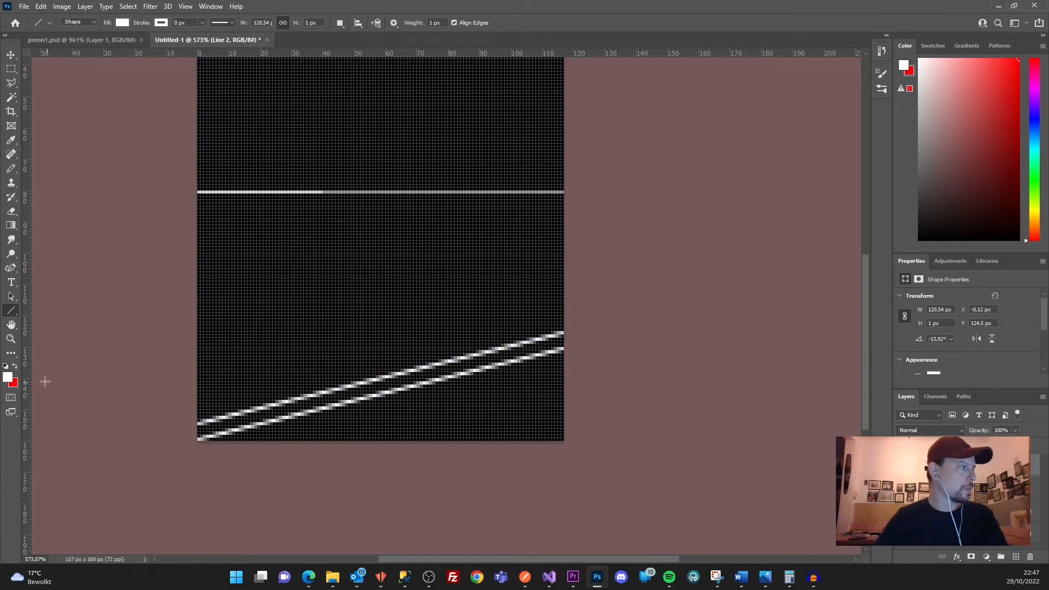
Step: On a new layer, paint four soft red Brush strokes across the full width, following the slope from the upper white line upward
{"action": "left_click", "coordinate": [15, 365]}
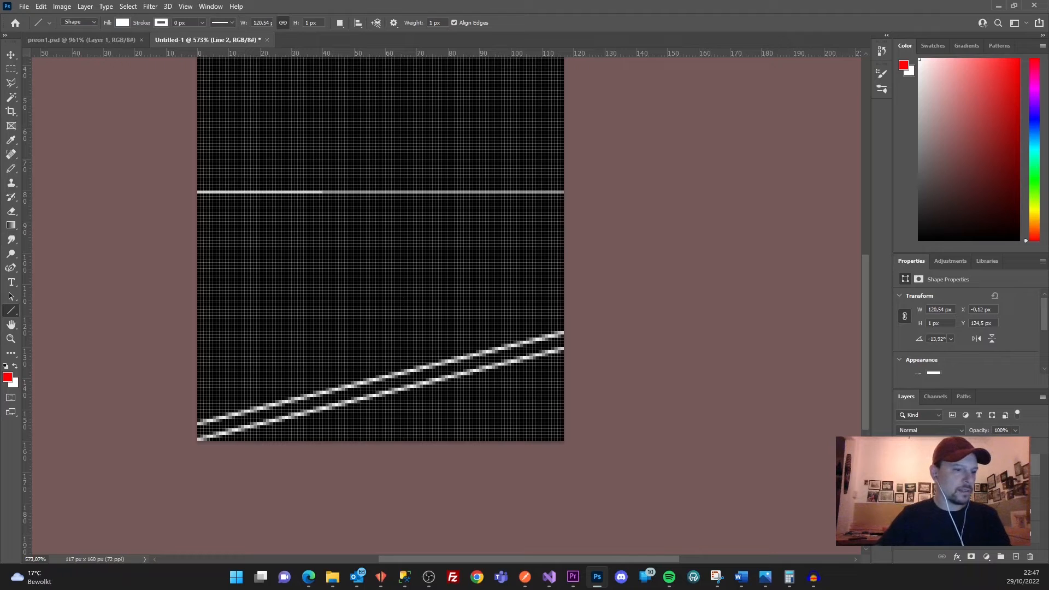
{"action": "left_click", "coordinate": [961, 509]}
{"action": "left_click", "coordinate": [1016, 556]}
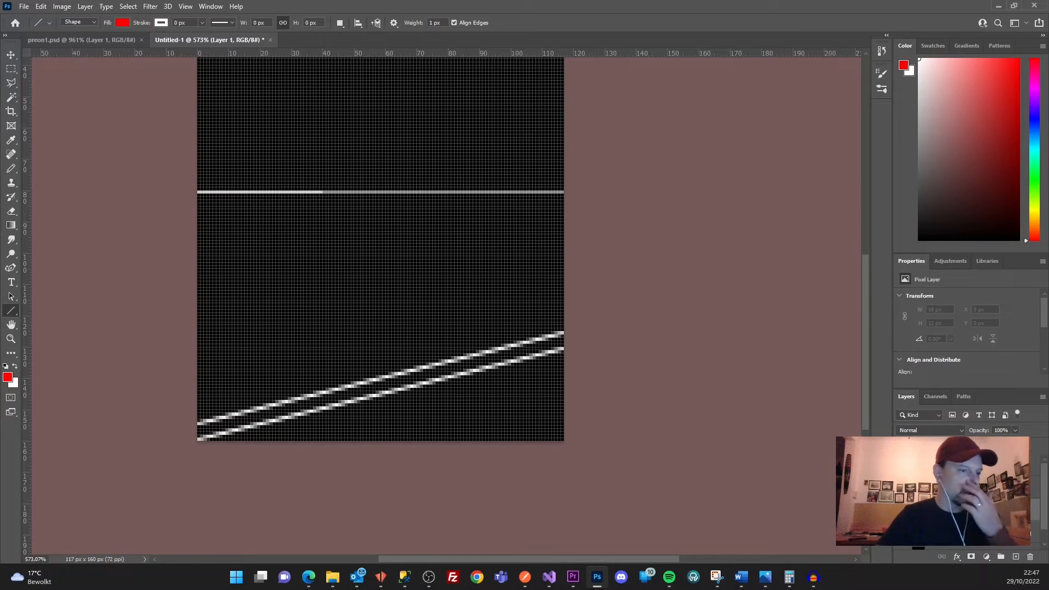
{"action": "left_click", "coordinate": [11, 168]}
{"action": "right_click", "coordinate": [11, 169]}
{"action": "left_click", "coordinate": [59, 172]}
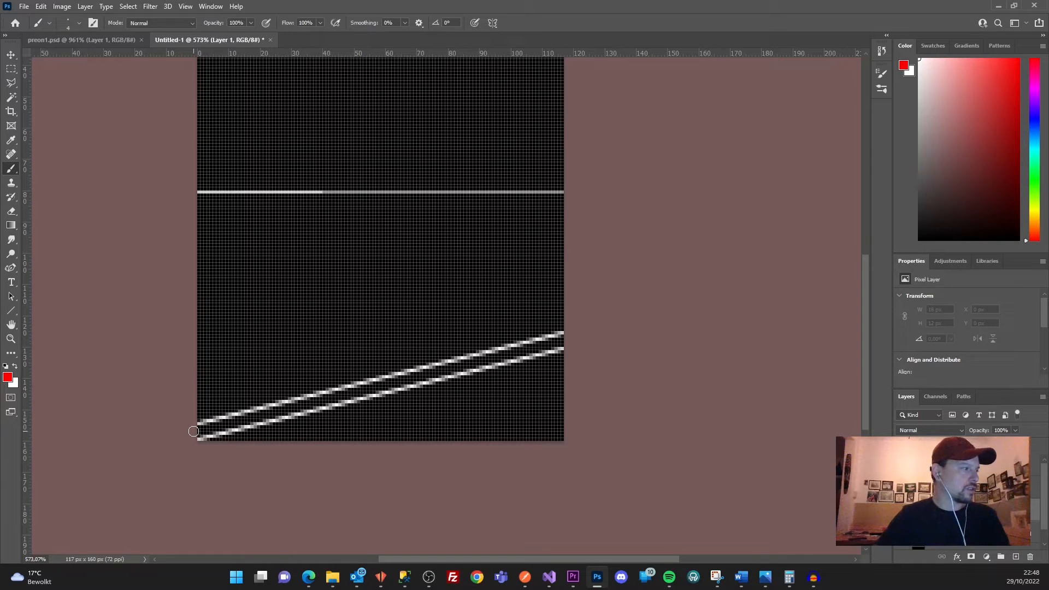
{"action": "left_click_drag", "start_coordinate": [205, 424], "coordinate": [582, 316]}
{"action": "left_click_drag", "start_coordinate": [180, 415], "coordinate": [597, 301]}
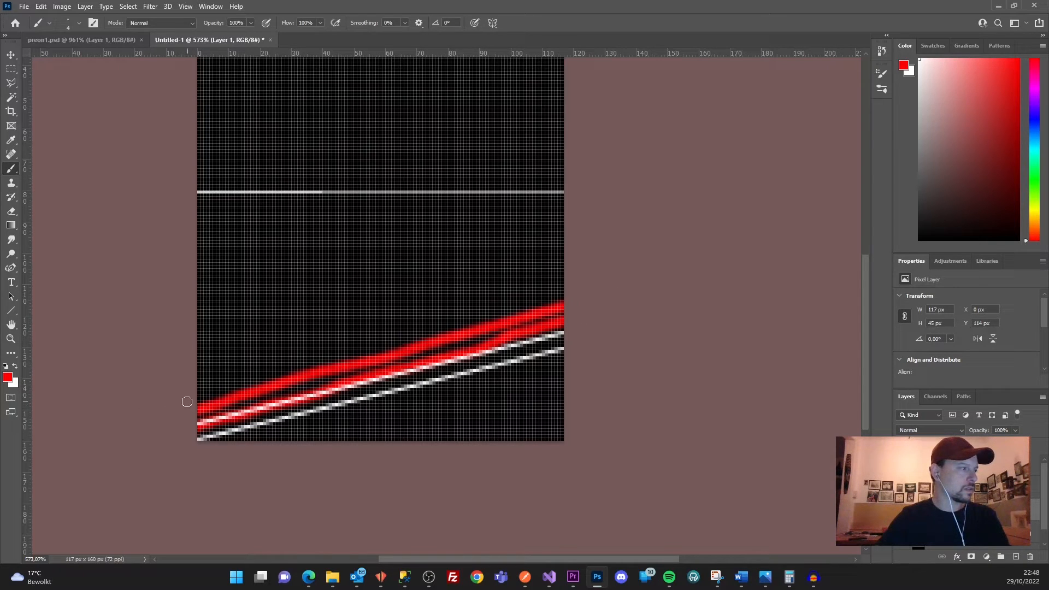
{"action": "mouse_move", "coordinate": [213, 384]}
{"action": "left_mouse_down"}
{"action": "mouse_move", "coordinate": [539, 296]}
{"action": "mouse_move", "coordinate": [710, 285]}
{"action": "left_mouse_up"}
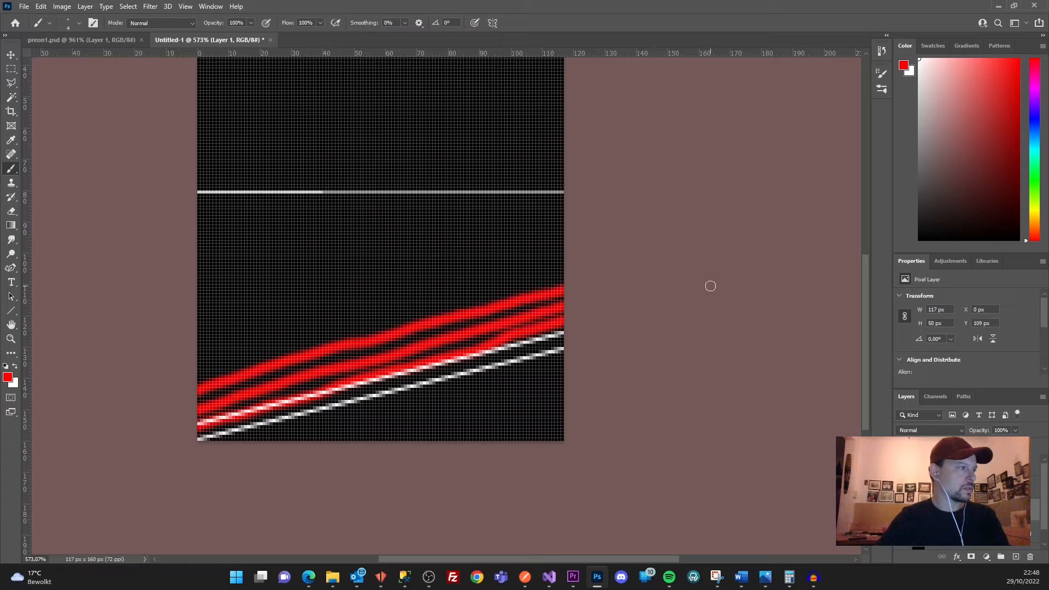
{"action": "mouse_move", "coordinate": [177, 379]}
{"action": "left_mouse_down"}
{"action": "mouse_move", "coordinate": [313, 332]}
{"action": "mouse_move", "coordinate": [636, 260]}
{"action": "left_mouse_up"}
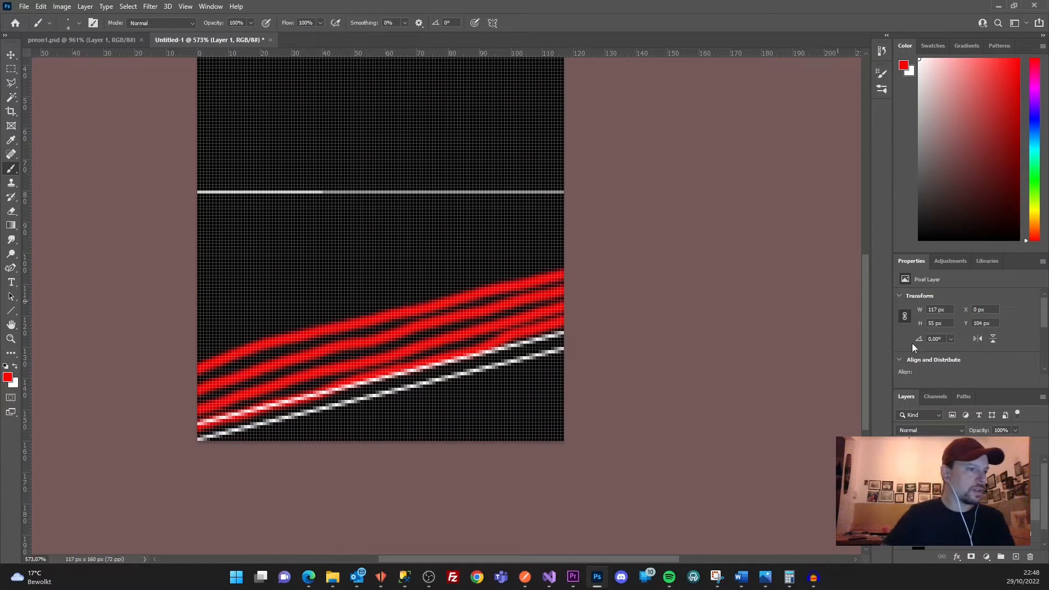
Step: On a new layer, make a polygonal selection of the area between the row-80 marker and the uppermost red stroke across the full width
{"action": "left_click", "coordinate": [1015, 556]}
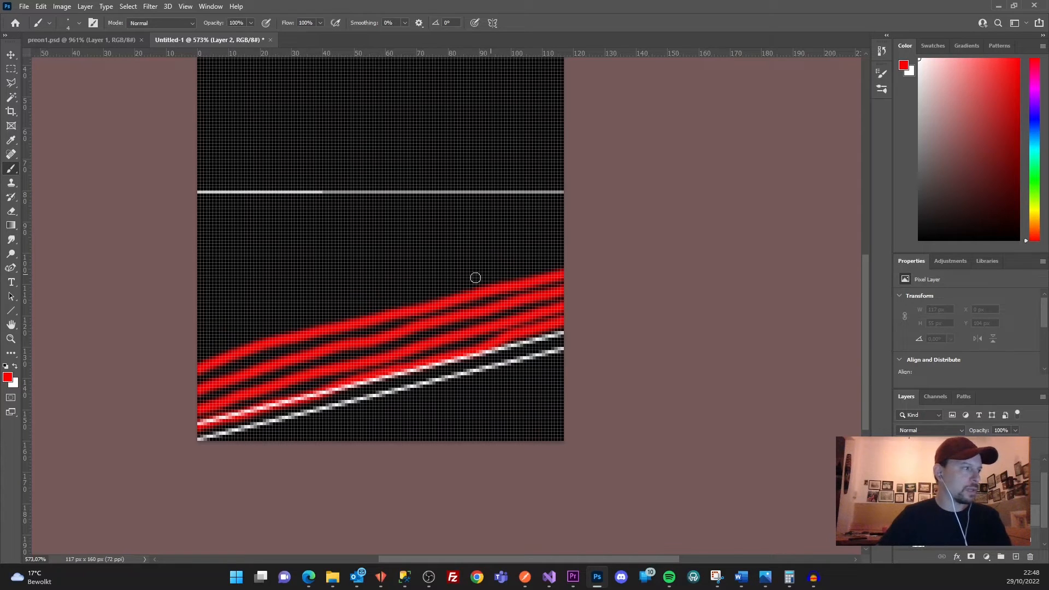
{"action": "scroll", "coordinate": [126, 241], "scroll_direction": "up", "scroll_amount": 2}
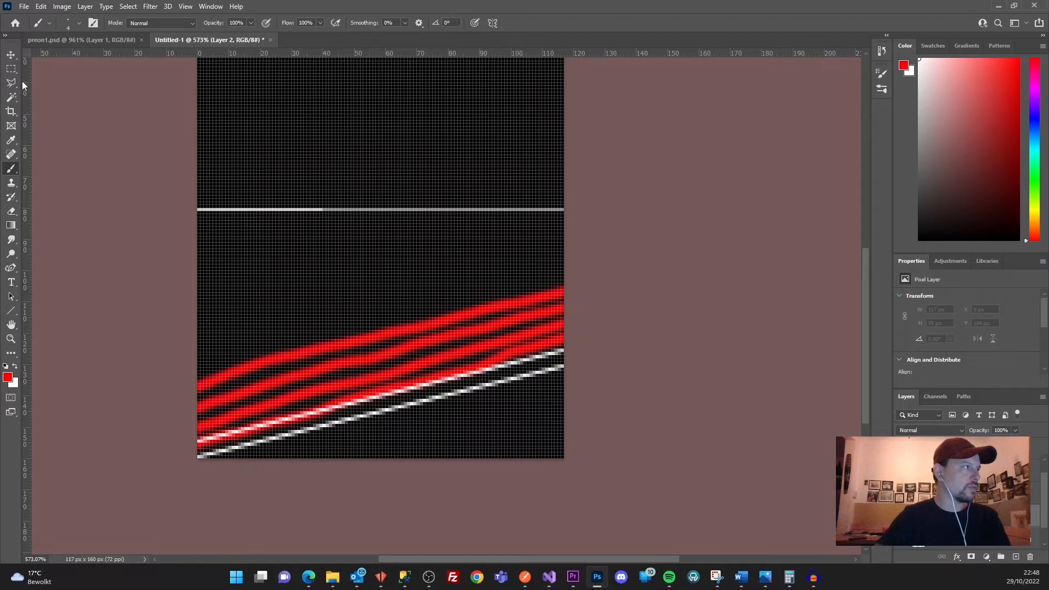
{"action": "left_click", "coordinate": [11, 70]}
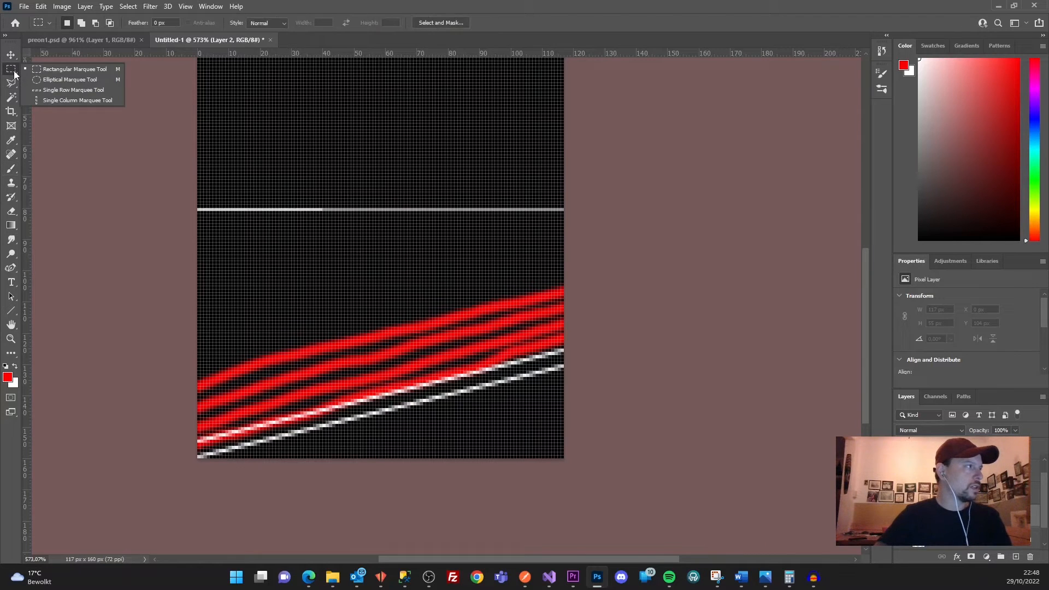
{"action": "right_click", "coordinate": [8, 83]}
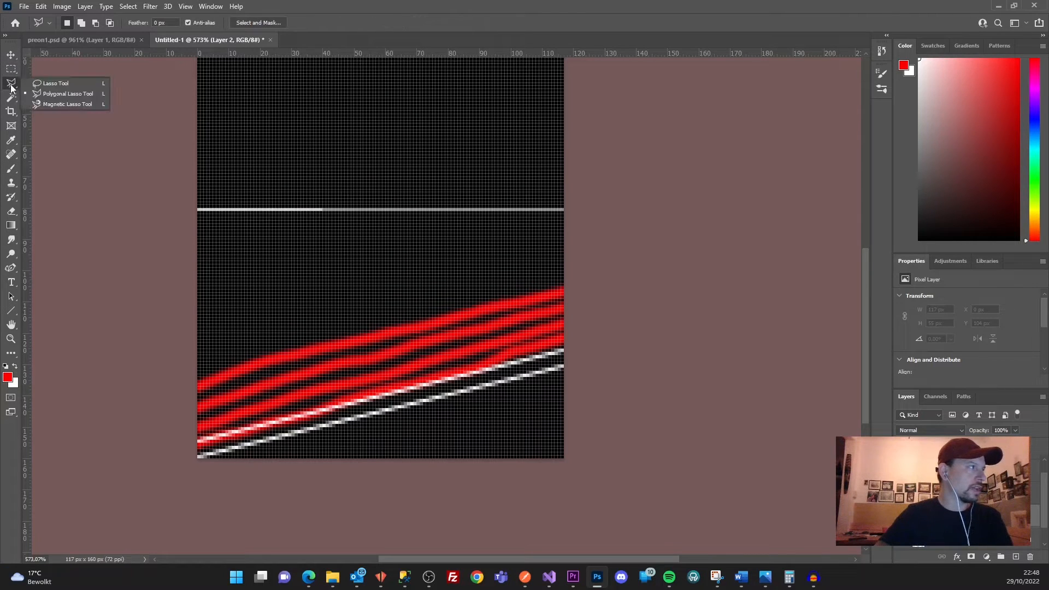
{"action": "left_click", "coordinate": [68, 93]}
{"action": "left_click", "coordinate": [189, 389]}
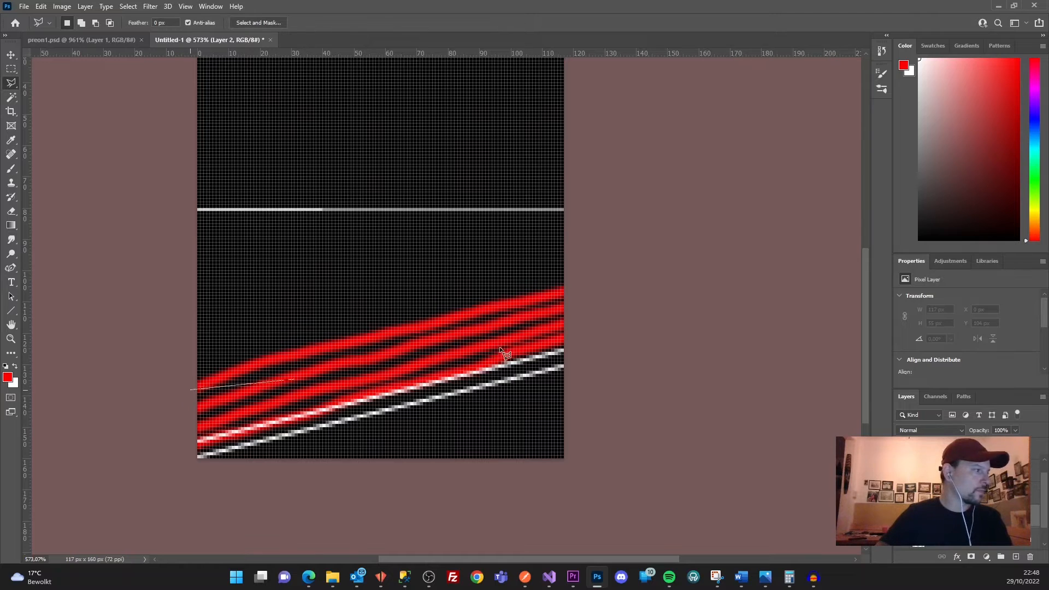
{"action": "left_click", "coordinate": [688, 258]}
{"action": "scroll", "coordinate": [656, 90], "scroll_direction": "up", "scroll_amount": 5}
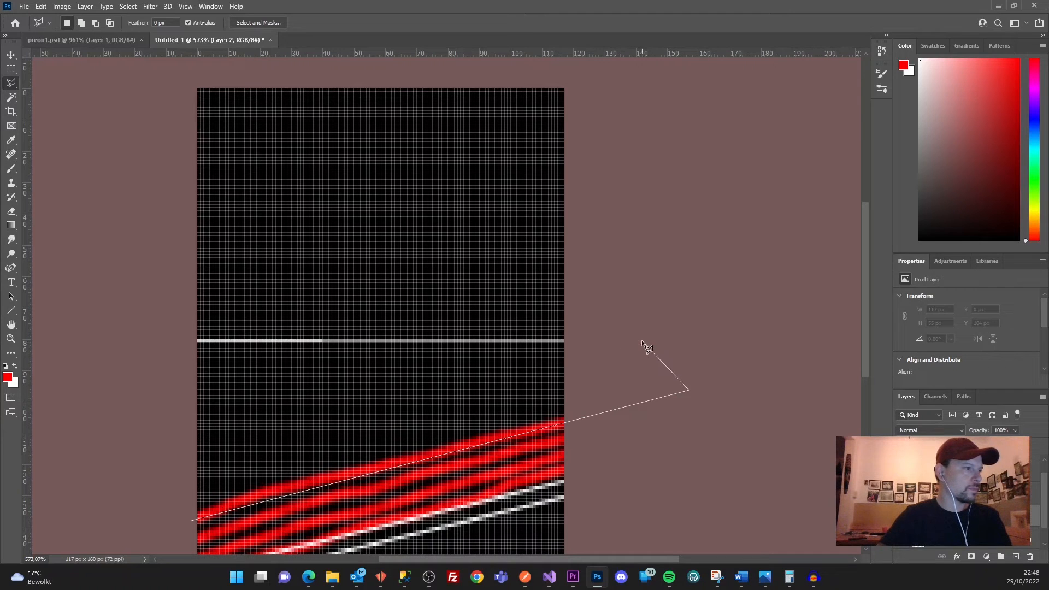
{"action": "left_click", "coordinate": [569, 340]}
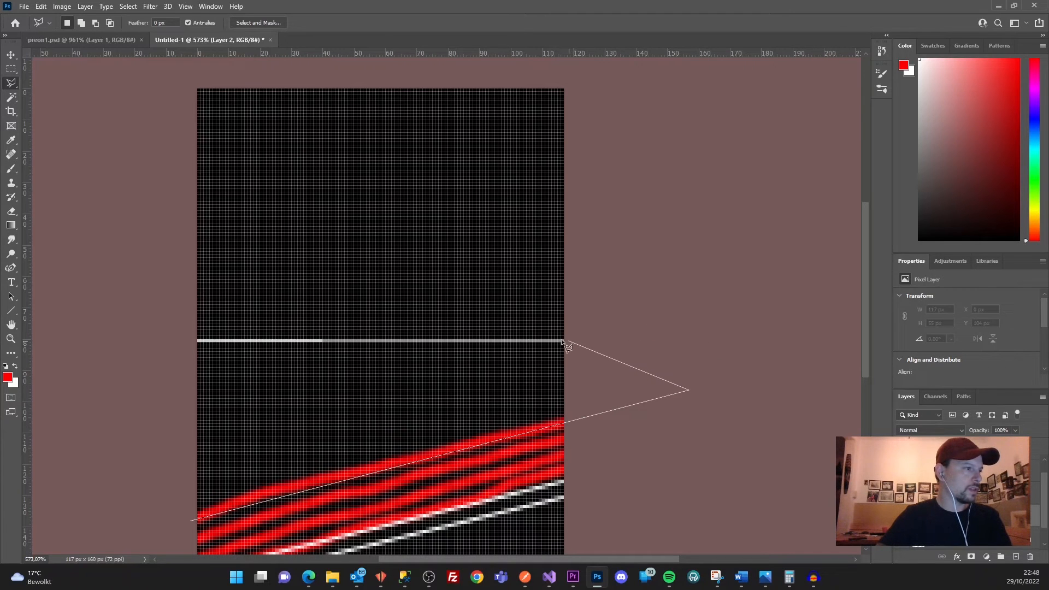
{"action": "left_click", "coordinate": [174, 339]}
{"action": "left_click", "coordinate": [189, 520]}
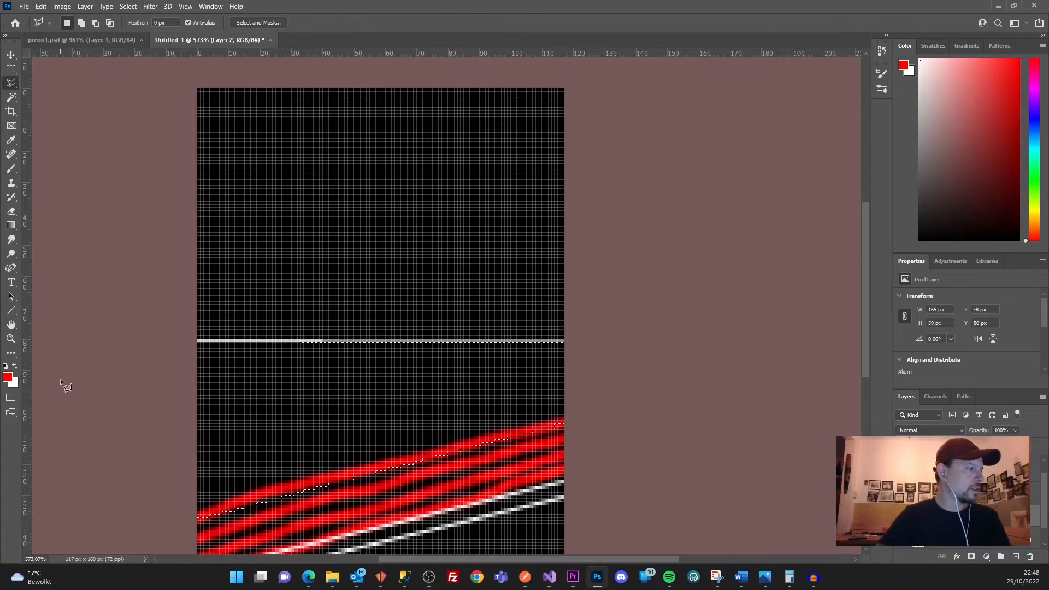
Step: Swap the colors so red becomes the background color, and set the foreground color to black (000000)
{"action": "left_click", "coordinate": [15, 366]}
{"action": "left_click", "coordinate": [8, 377]}
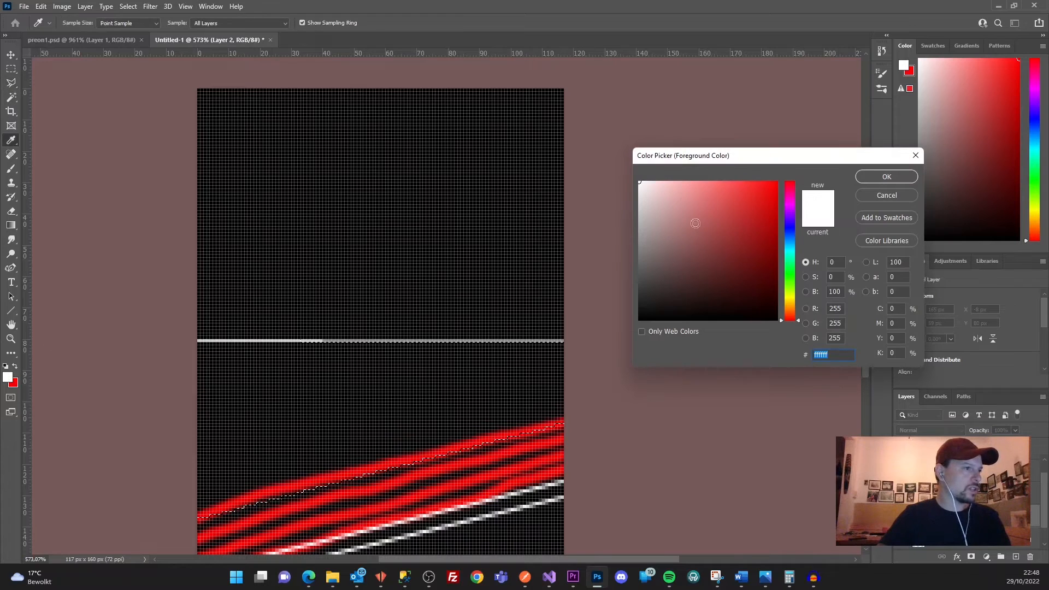
{"action": "type", "text": "000000"}
{"action": "left_click", "coordinate": [877, 172]}
{"action": "key", "text": "l"}
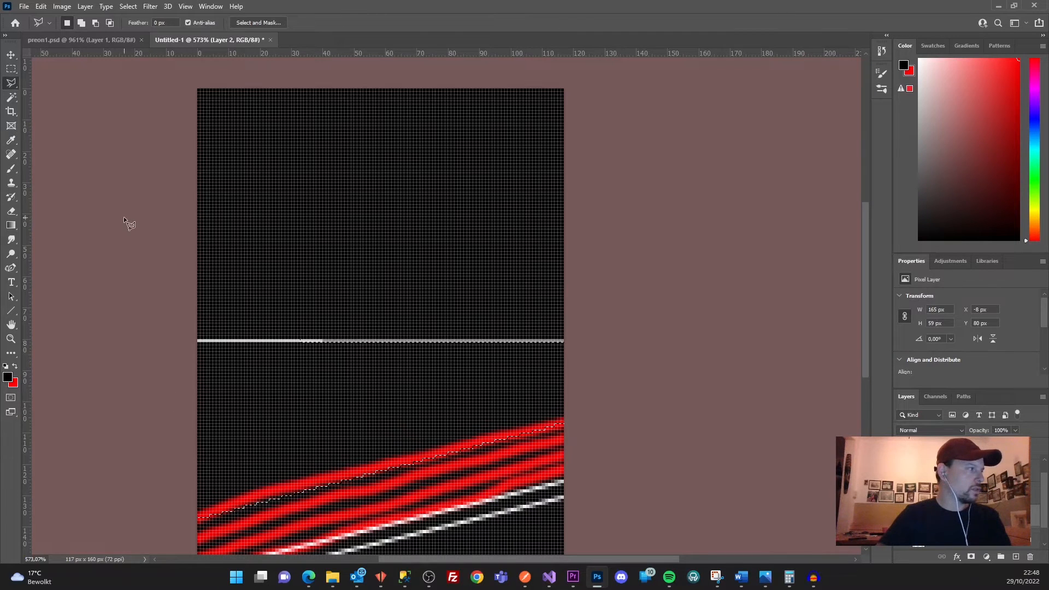
Step: Fill the selection with a linear gradient from black at the uppermost red stroke to red near the marker, angled to follow the slope
{"action": "left_click", "coordinate": [11, 225]}
{"action": "left_click", "coordinate": [124, 23]}
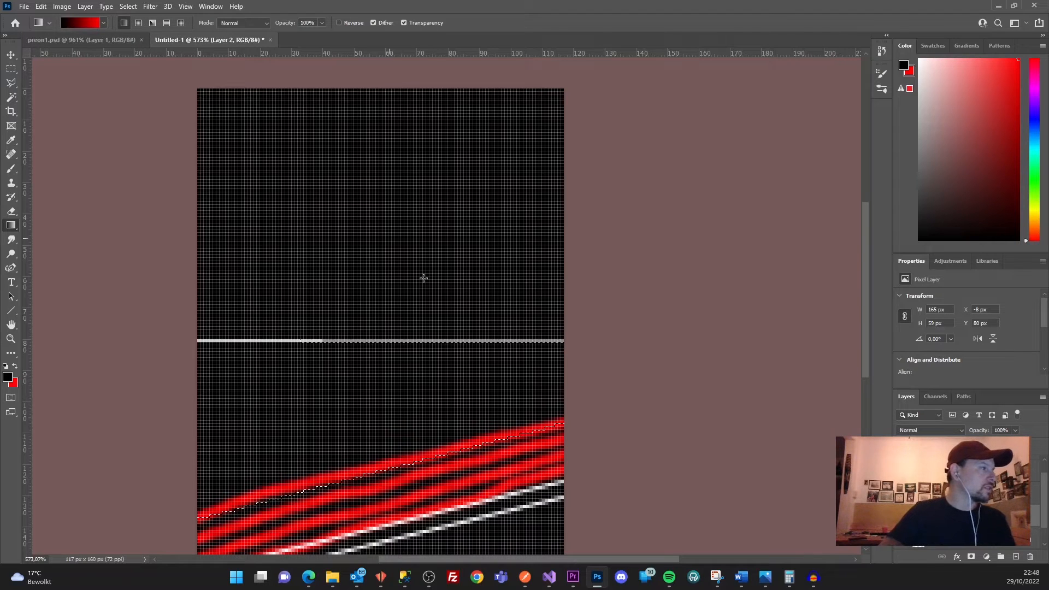
{"action": "scroll", "coordinate": [404, 431], "scroll_direction": "down", "scroll_amount": 2}
{"action": "left_click_drag", "start_coordinate": [394, 336], "coordinate": [391, 321]}
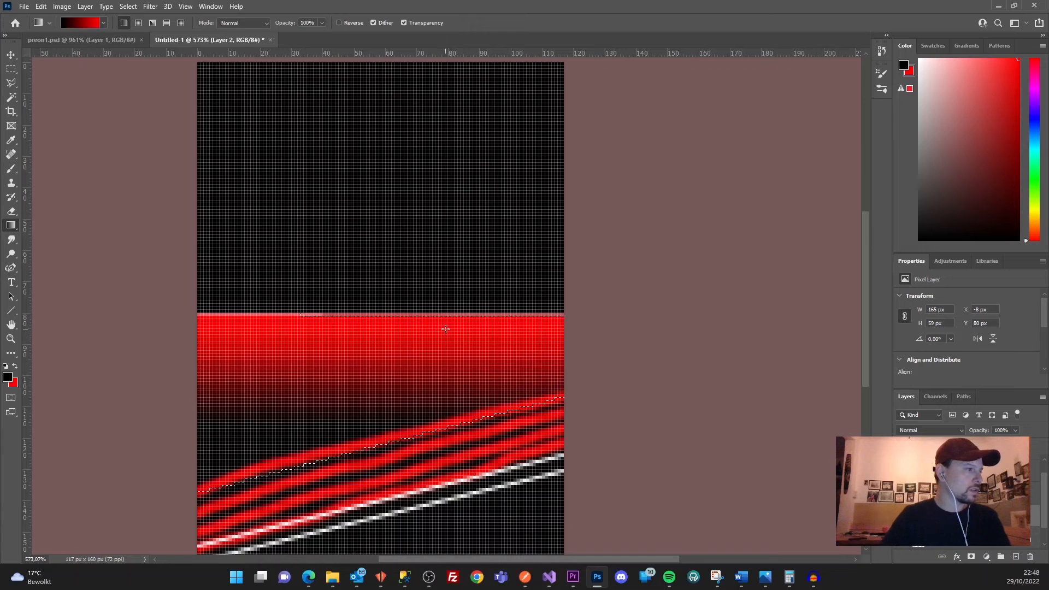
{"action": "left_click_drag", "start_coordinate": [422, 416], "coordinate": [416, 330]}
{"action": "left_click_drag", "start_coordinate": [437, 407], "coordinate": [425, 386]}
{"action": "left_click_drag", "start_coordinate": [401, 332], "coordinate": [405, 334]}
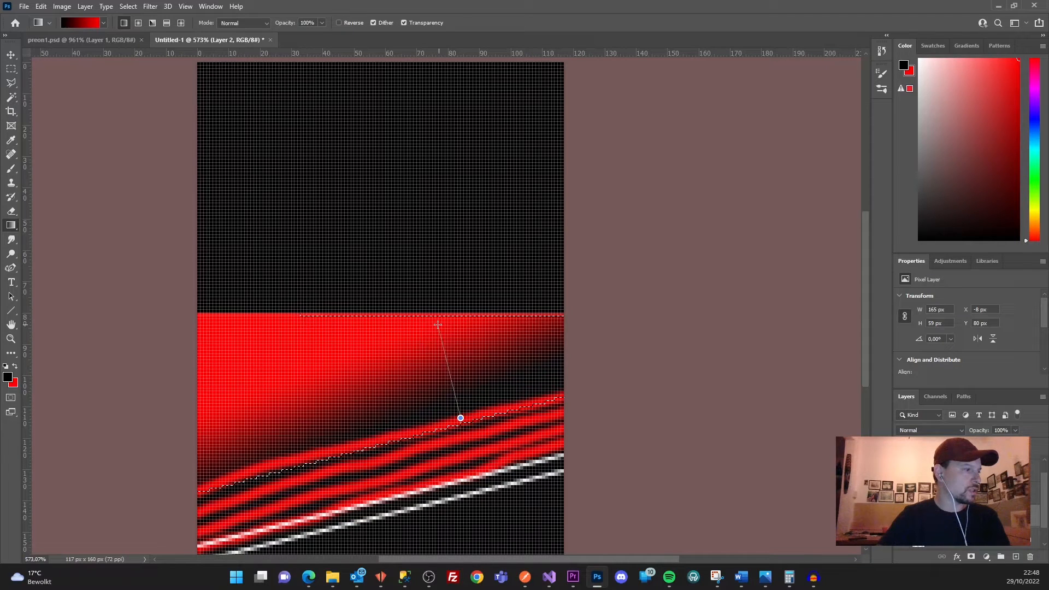
{"action": "left_click_drag", "start_coordinate": [438, 324], "coordinate": [435, 323]}
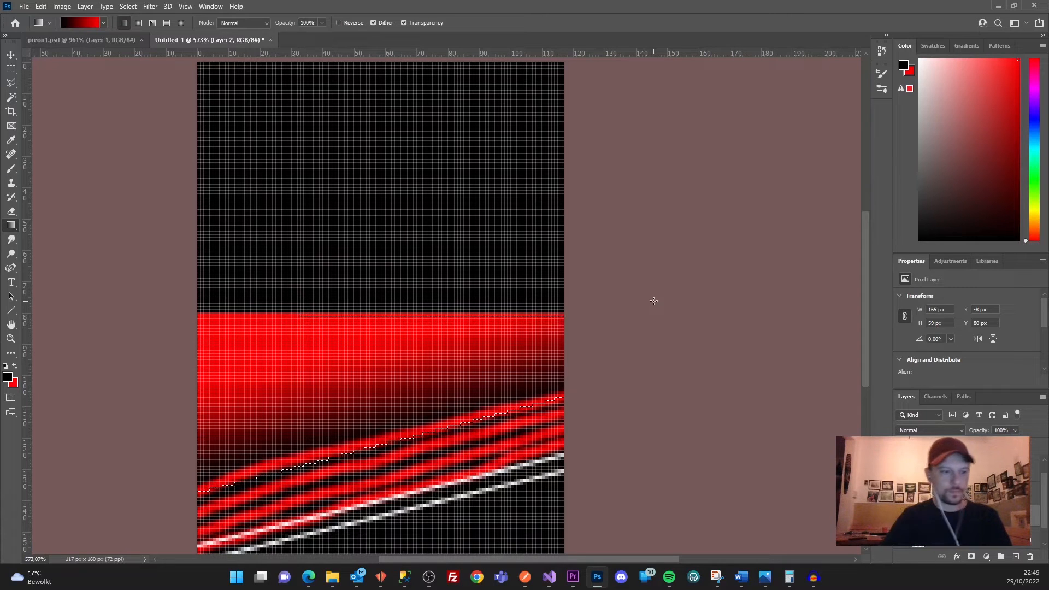
Step: On another new layer, select the 117 × 81 px area from the canvas top through the marker and fill it solid red
{"action": "left_click", "coordinate": [1015, 556]}
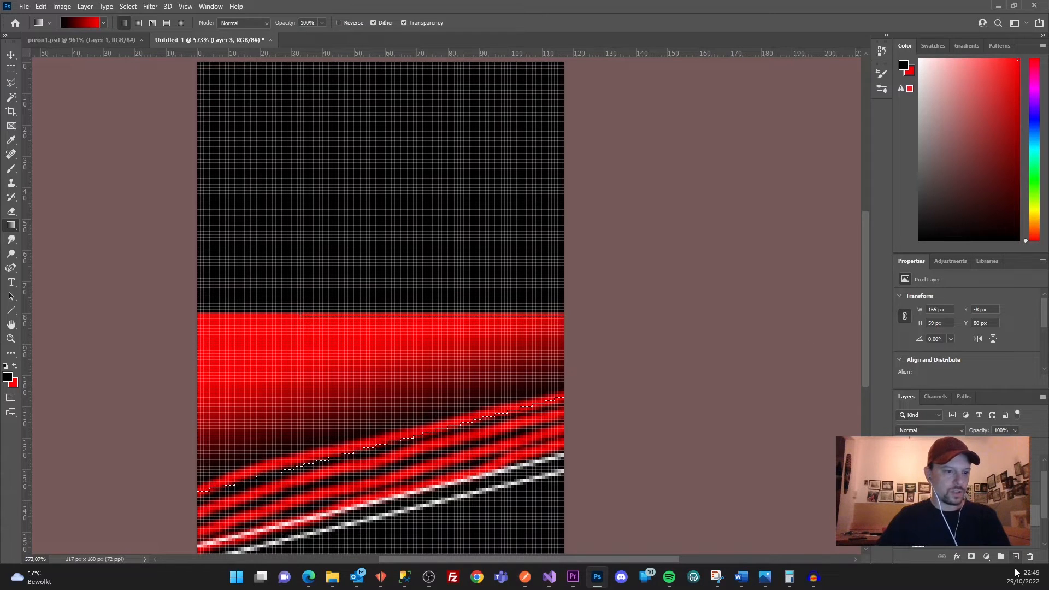
{"action": "scroll", "coordinate": [49, 166], "scroll_direction": "up", "scroll_amount": 1}
{"action": "left_click", "coordinate": [11, 69]}
{"action": "left_click_drag", "start_coordinate": [200, 91], "coordinate": [625, 340]}
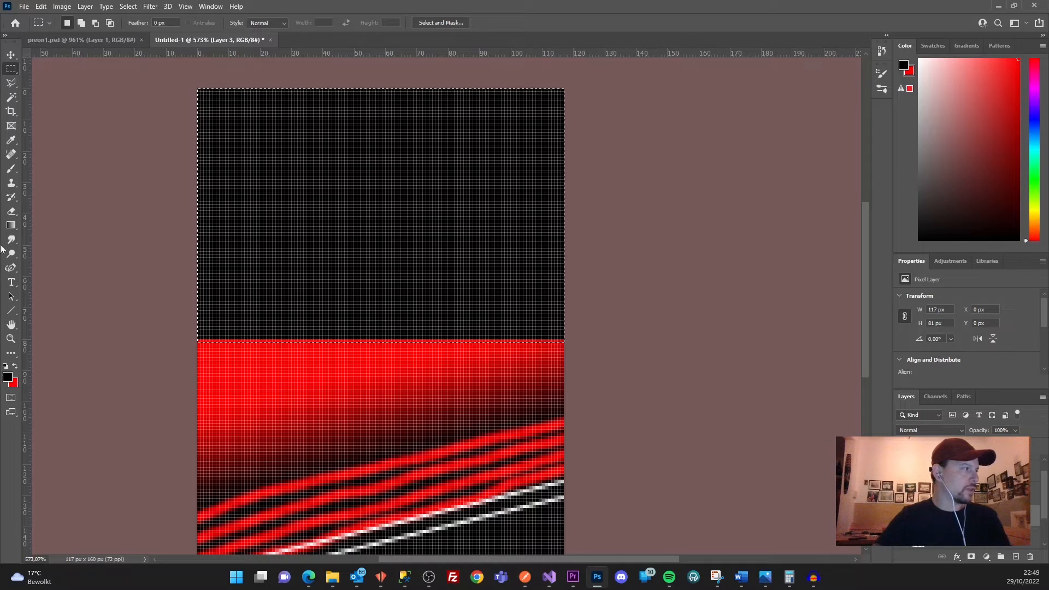
{"action": "left_click", "coordinate": [11, 225]}
{"action": "left_click", "coordinate": [48, 231]}
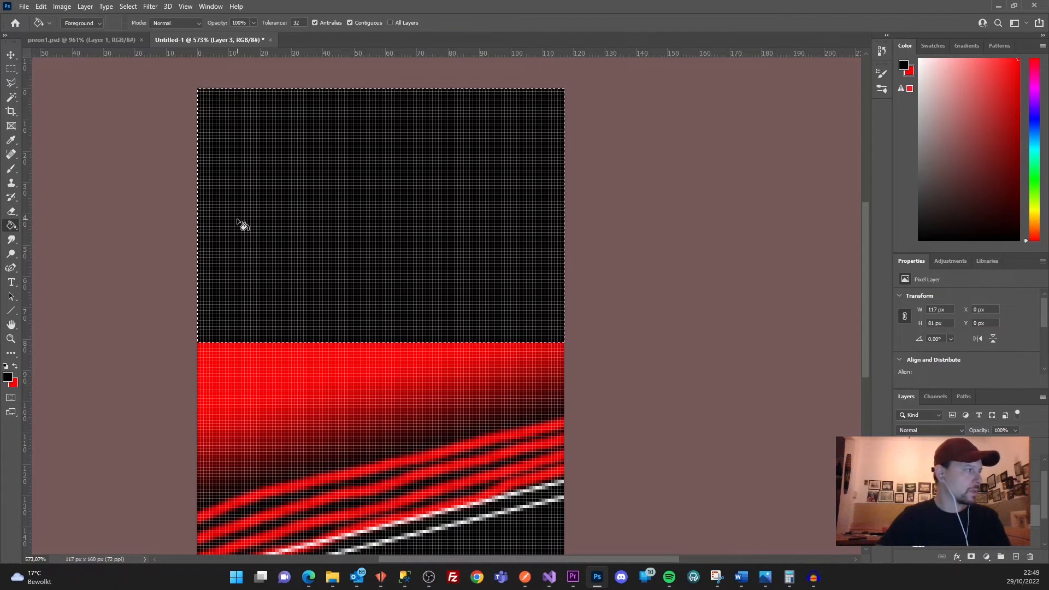
{"action": "left_click", "coordinate": [15, 366]}
{"action": "left_click", "coordinate": [384, 220]}
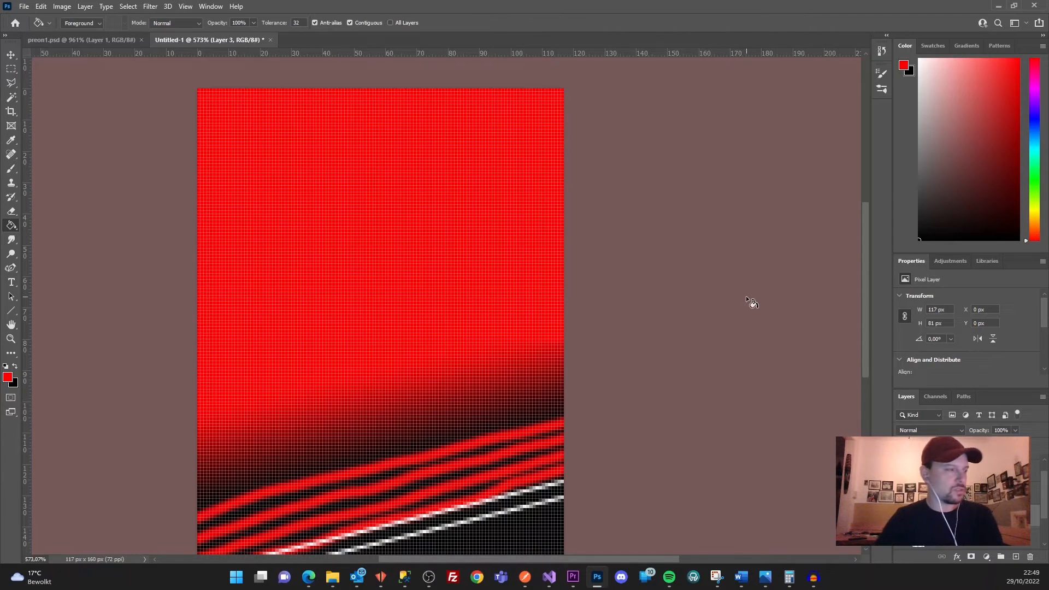
Step: Save a copy of the artwork in BMP format, replacing poweron1.bmp in the 117 folder
{"action": "key", "text": "ctrl+alt+s"}
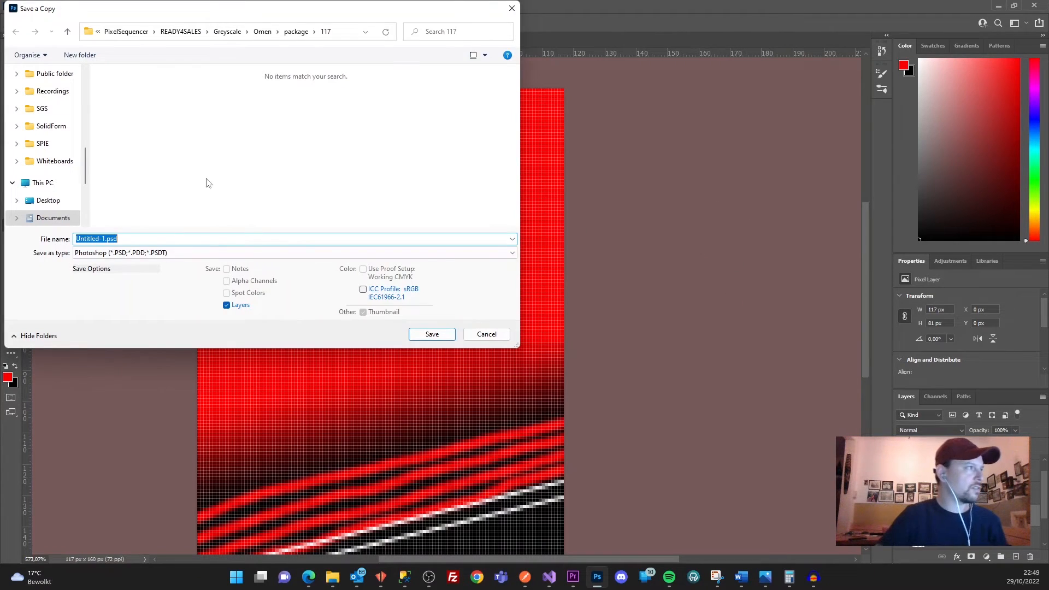
{"action": "left_click", "coordinate": [168, 254]}
{"action": "left_click", "coordinate": [82, 286]}
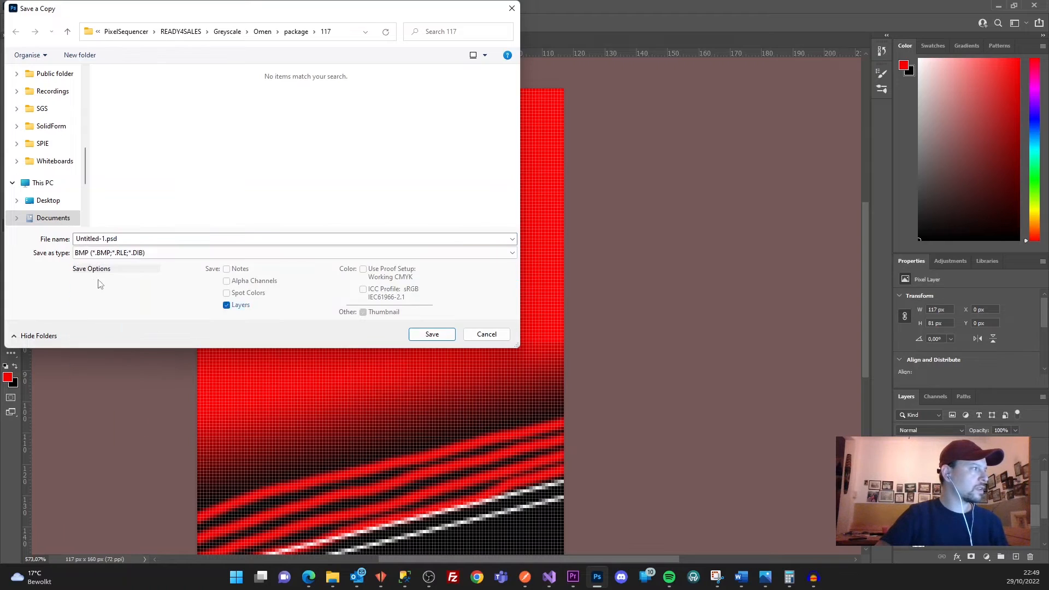
{"action": "double_click", "coordinate": [121, 101]}
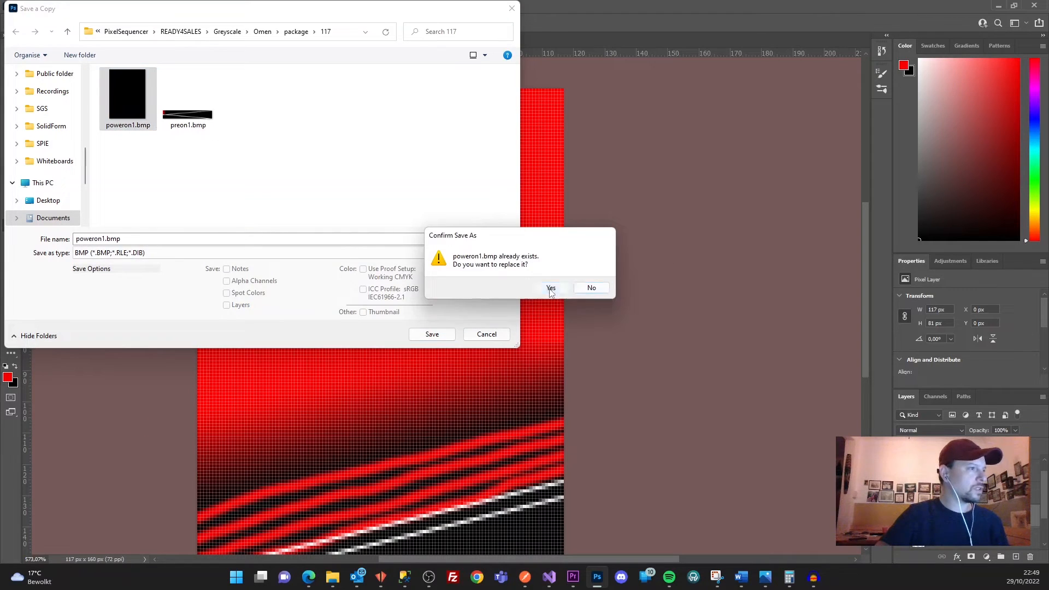
{"action": "left_click", "coordinate": [546, 286]}
{"action": "left_click", "coordinate": [518, 230]}
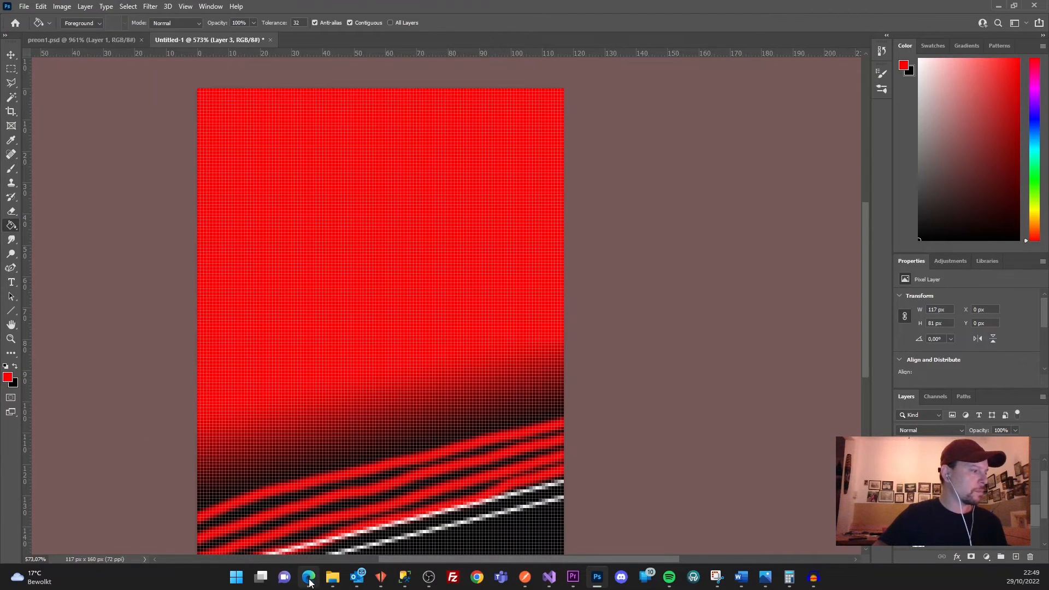
Step: Switch to the GraFx Simulator in the browser, load the updated poweron1.bmp and play the power-on animation, stopping it after viewing
{"action": "left_click", "coordinate": [309, 579]}
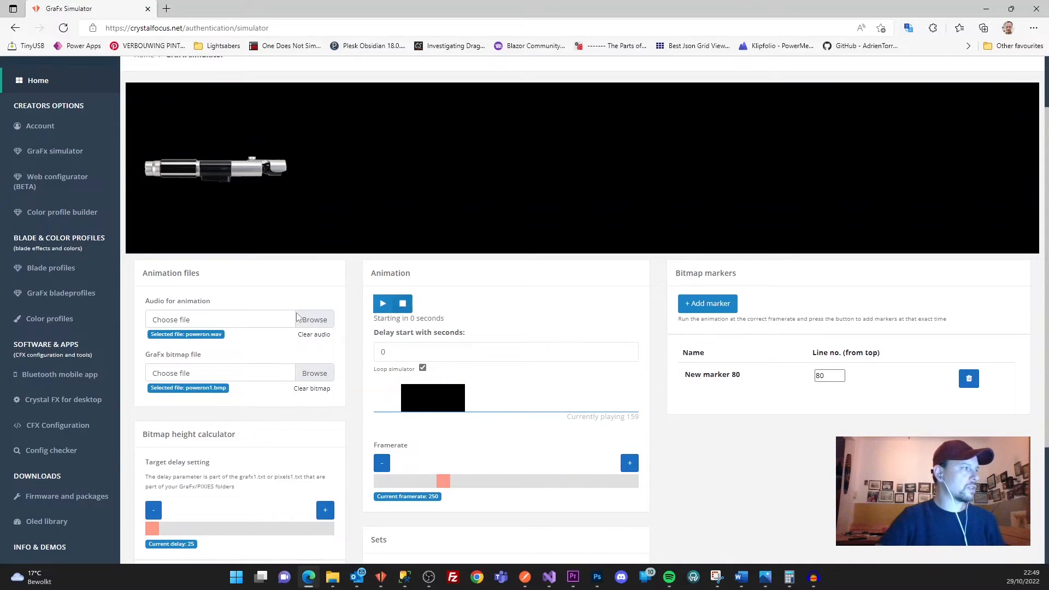
{"action": "left_click", "coordinate": [316, 373]}
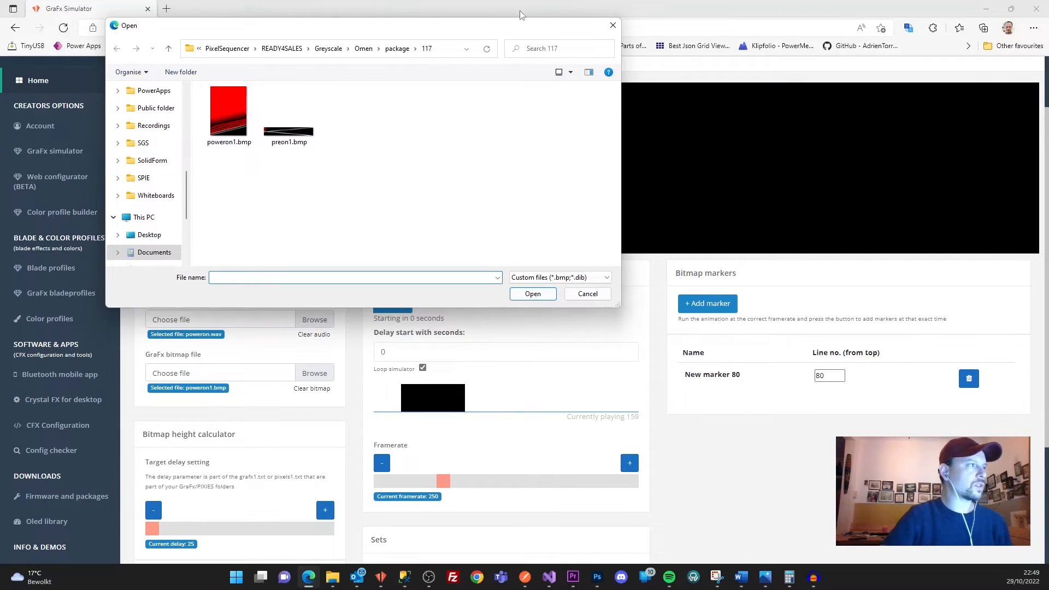
{"action": "double_click", "coordinate": [225, 95]}
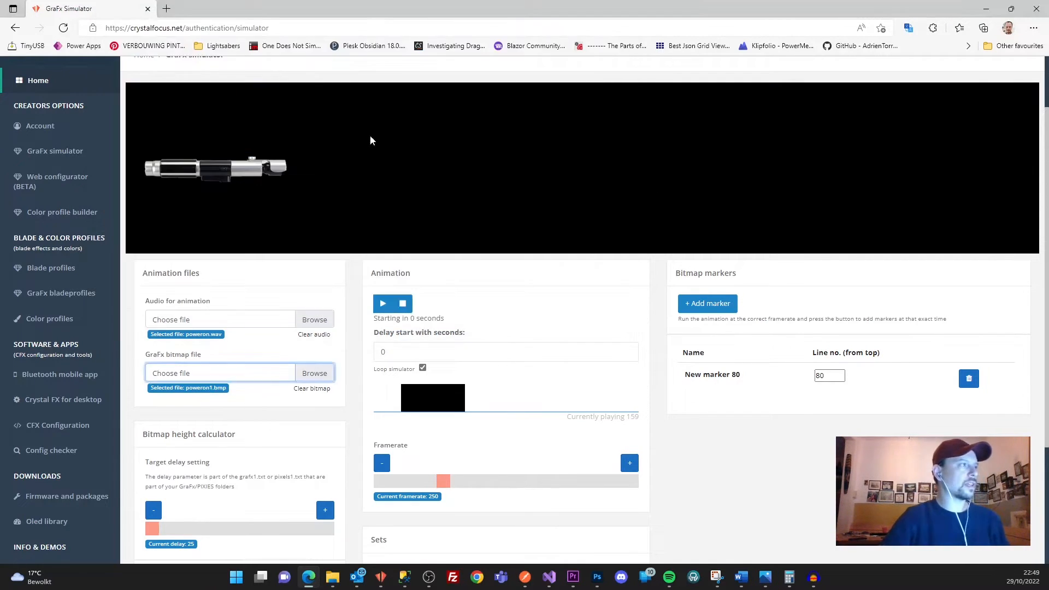
{"action": "left_click", "coordinate": [404, 304]}
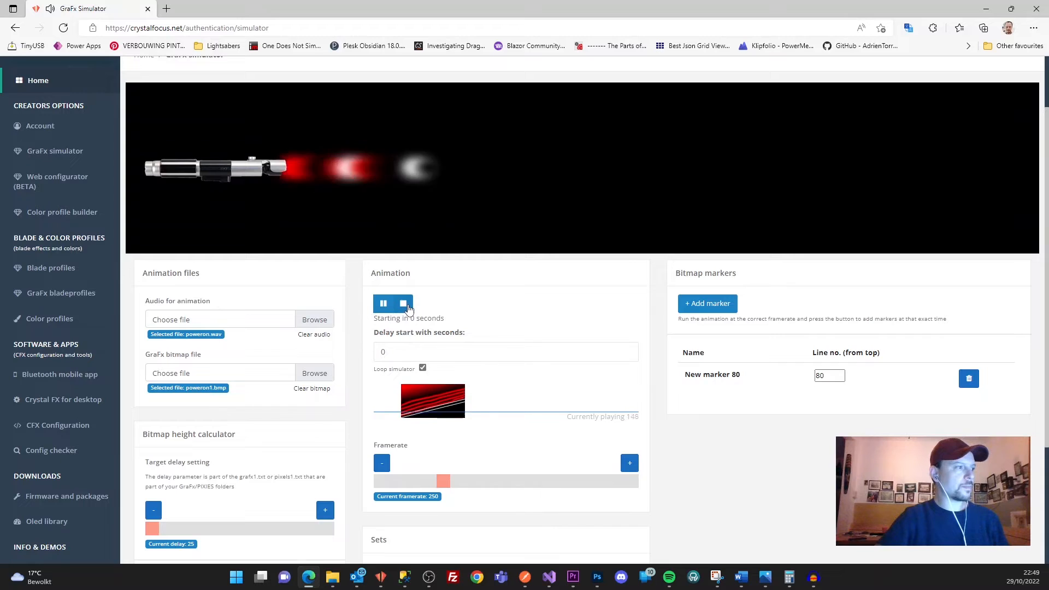
{"action": "left_click", "coordinate": [403, 304]}
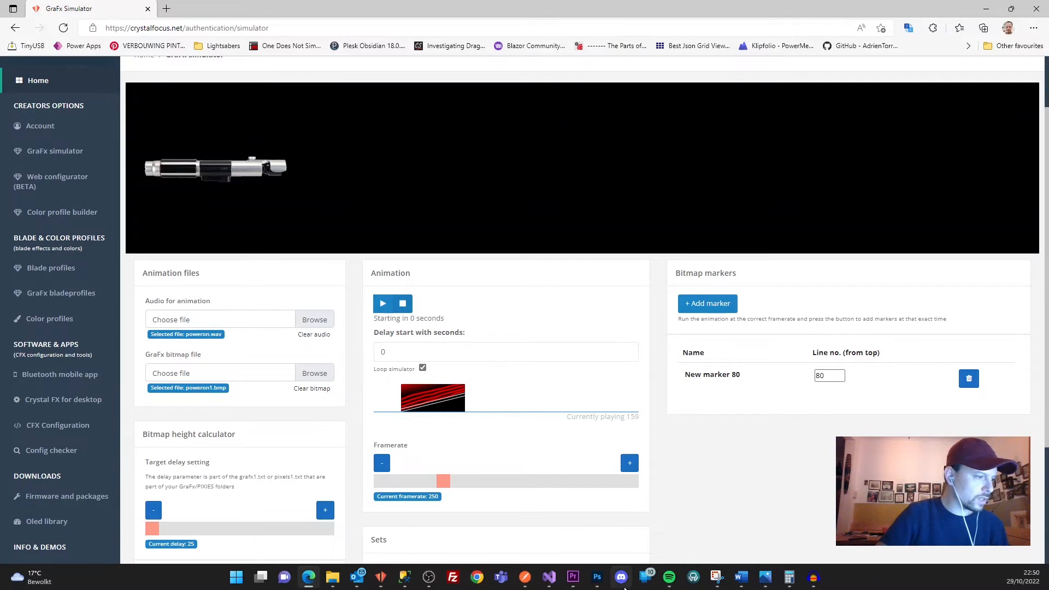
Step: Switch back to Photoshop and undo the red fill, gradient, red Brush strokes and sloped white lines, back to only the row-80 marker
{"action": "left_click", "coordinate": [596, 577]}
{"action": "scroll", "coordinate": [655, 430], "scroll_direction": "down", "scroll_amount": 2}
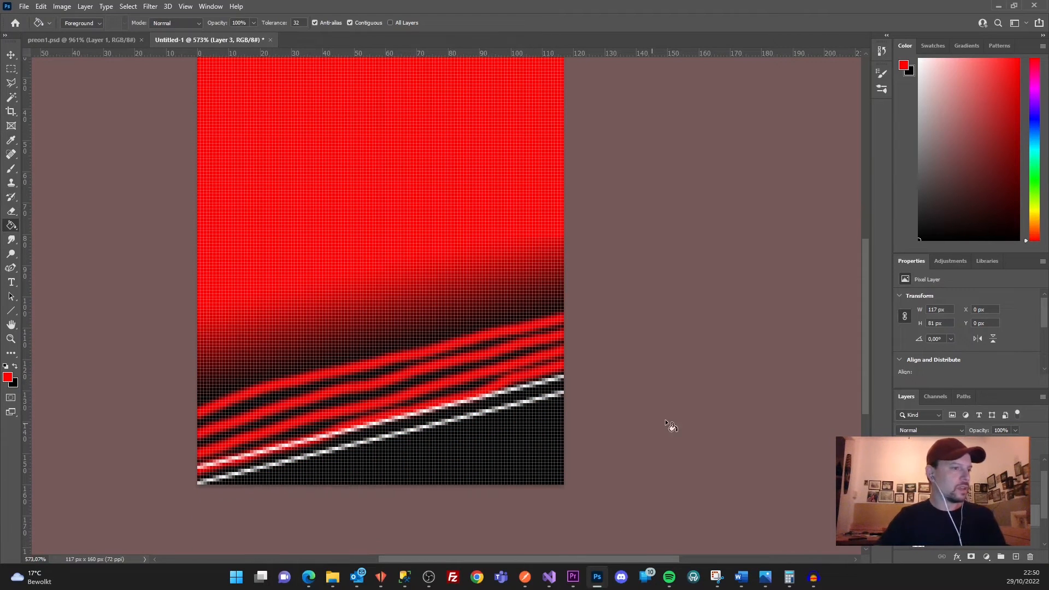
{"action": "key", "text": "ctrl+z"}
{"action": "key", "text": "ctrl+z"}
{"action": "key", "text": "ctrl+z"}
{"action": "key", "text": "ctrl+z"}
{"action": "key", "text": "ctrl+z"}
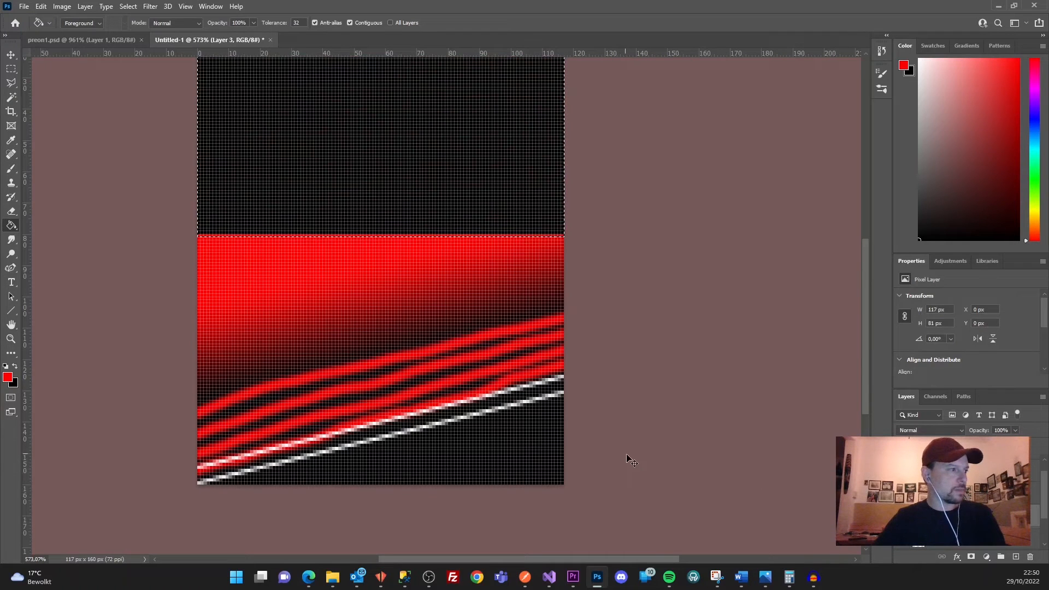
{"action": "key", "text": "ctrl+z"}
{"action": "key", "text": "ctrl+z"}
{"action": "key", "text": "ctrl+z"}
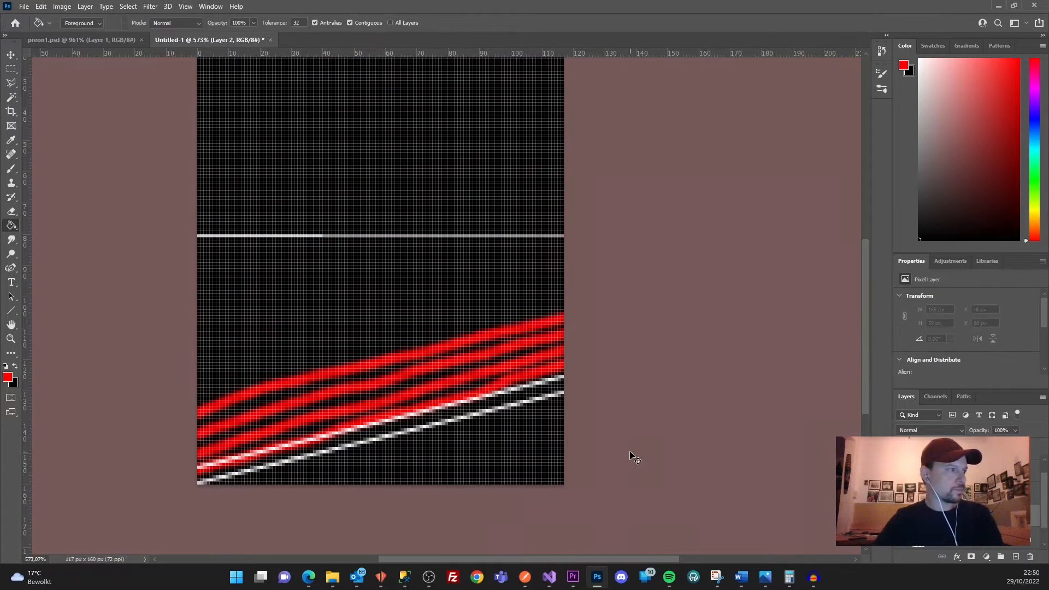
{"action": "key", "text": "ctrl+z"}
{"action": "key", "text": "ctrl+z"}
{"action": "key", "text": "ctrl+z"}
{"action": "key", "text": "ctrl+z"}
{"action": "key", "text": "ctrl+z"}
{"action": "key", "text": "ctrl+z"}
{"action": "key", "text": "ctrl+z"}
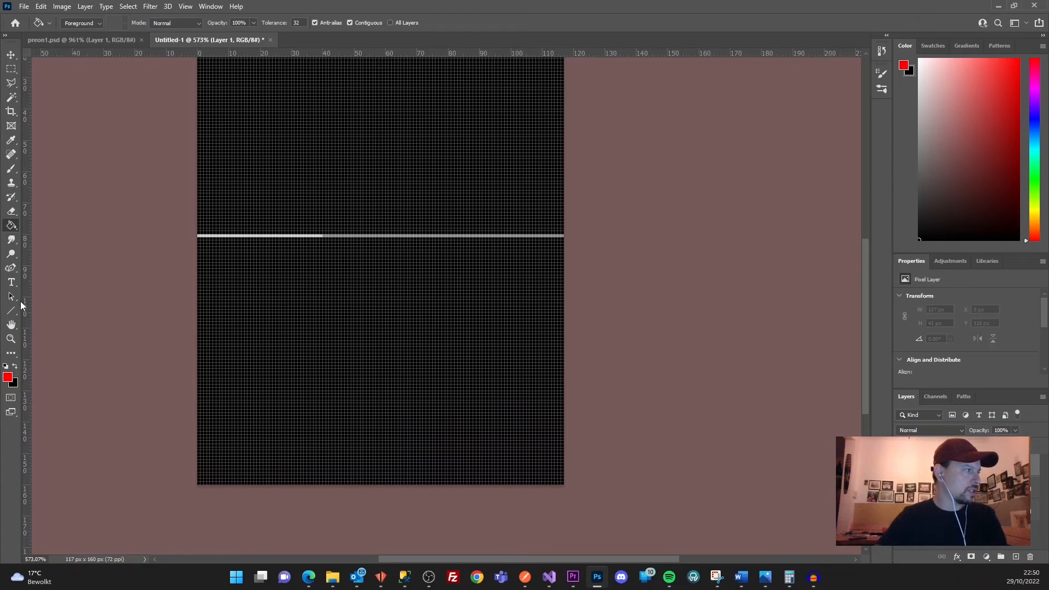
Step: Draw a white (ffffff) 1 px line across the canvas from its lower-left corner, rising about 5° toward the right edge
{"action": "left_click", "coordinate": [11, 310]}
{"action": "left_click", "coordinate": [7, 377]}
{"action": "left_click_drag", "start_coordinate": [652, 238], "coordinate": [640, 176]}
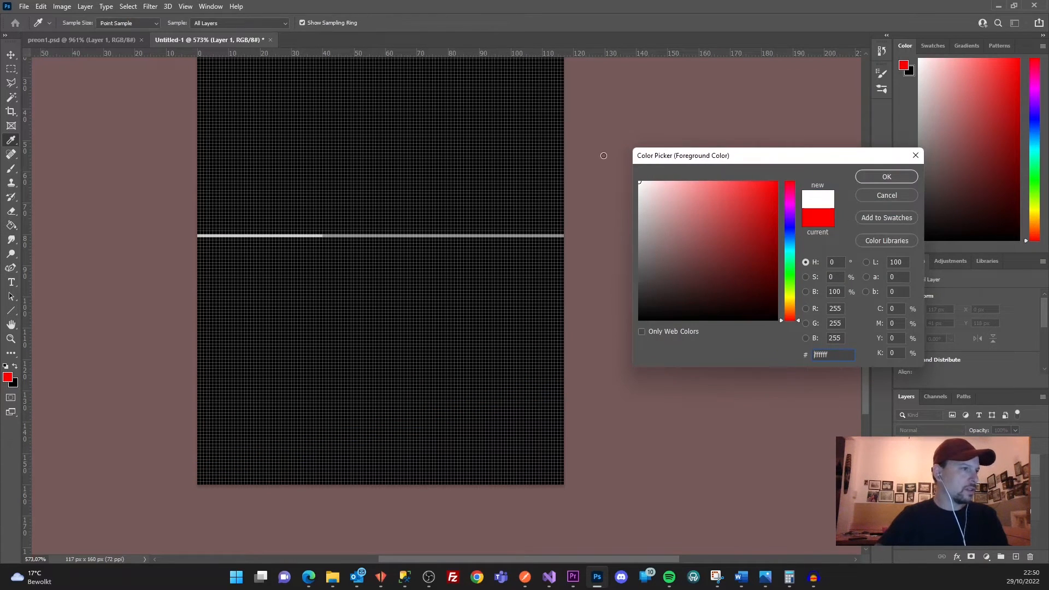
{"action": "left_click", "coordinate": [885, 175]}
{"action": "left_click_drag", "start_coordinate": [197, 484], "coordinate": [563, 451]}
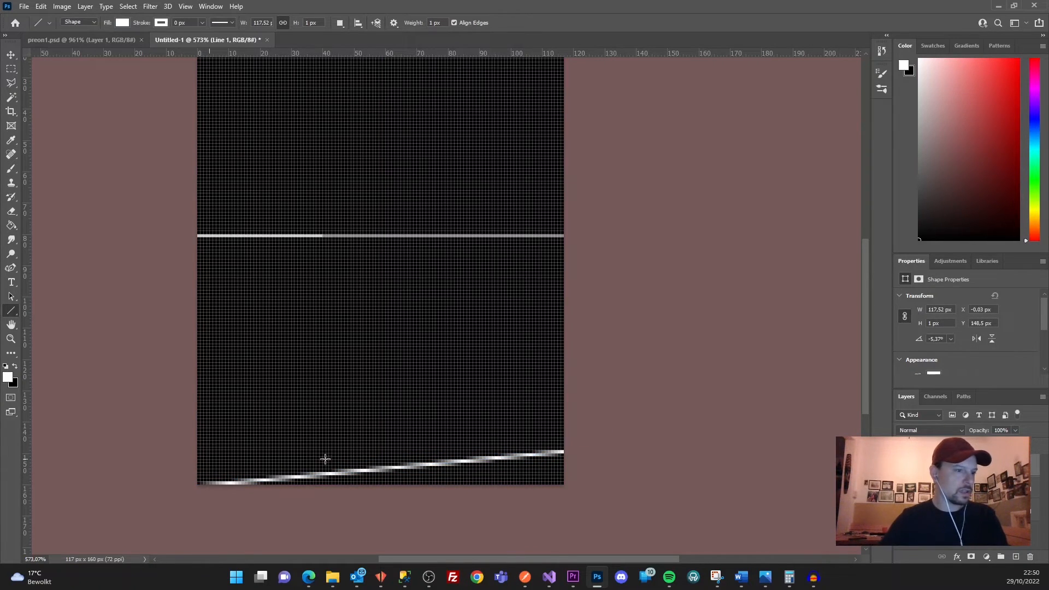
Step: Duplicate the sloped white line layer and move the copy up 6 px
{"action": "left_click_drag", "start_coordinate": [956, 466], "coordinate": [1017, 556]}
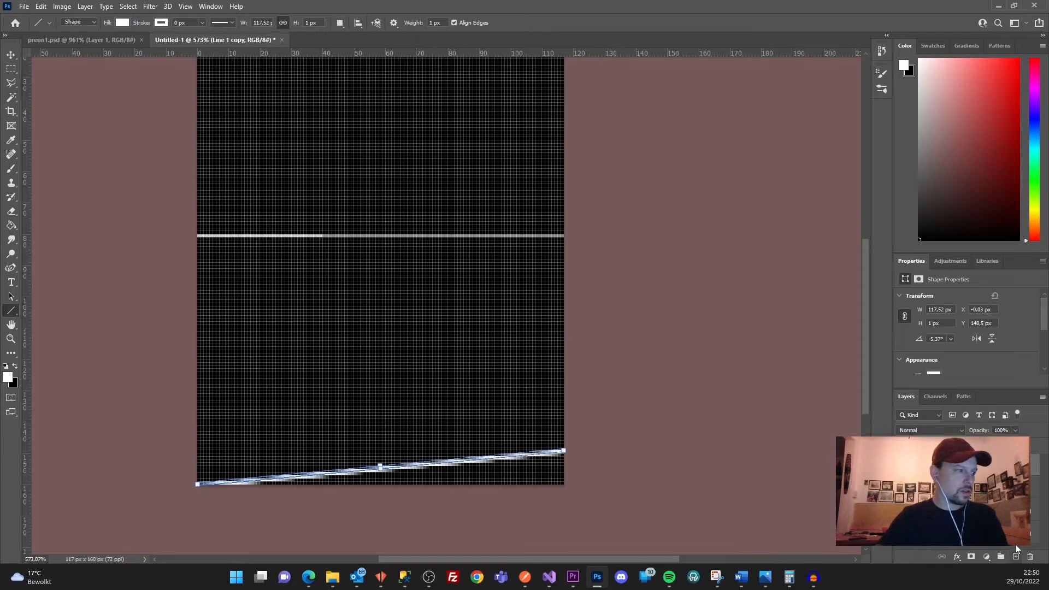
{"action": "left_click", "coordinate": [12, 56]}
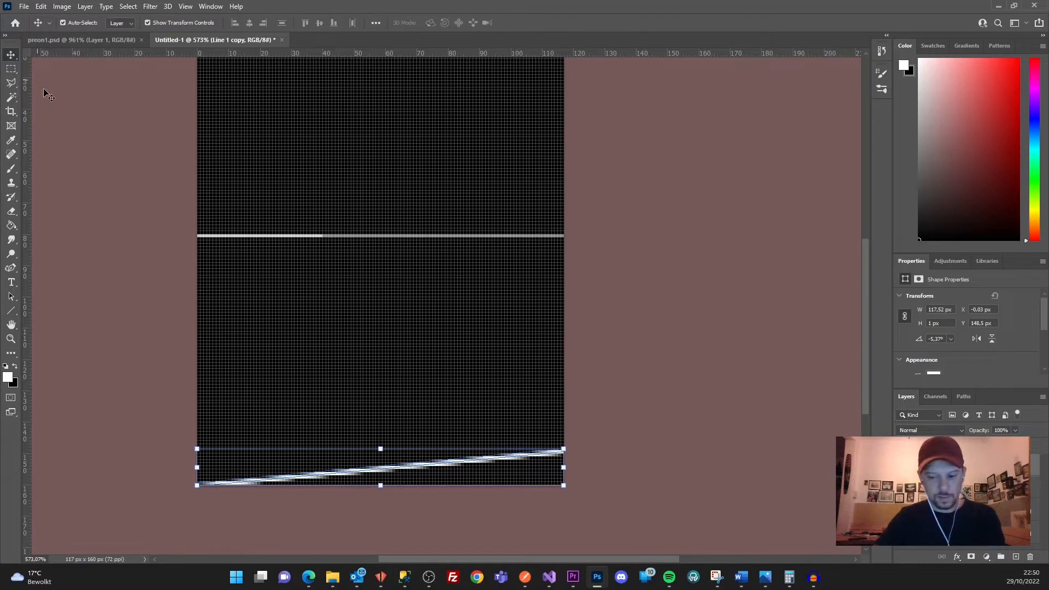
{"action": "key", "text": "Up"}
{"action": "key", "text": "Up"}
{"action": "key", "text": "Up"}
{"action": "key", "text": "Up"}
{"action": "key", "text": "Up"}
{"action": "key", "text": "Up"}
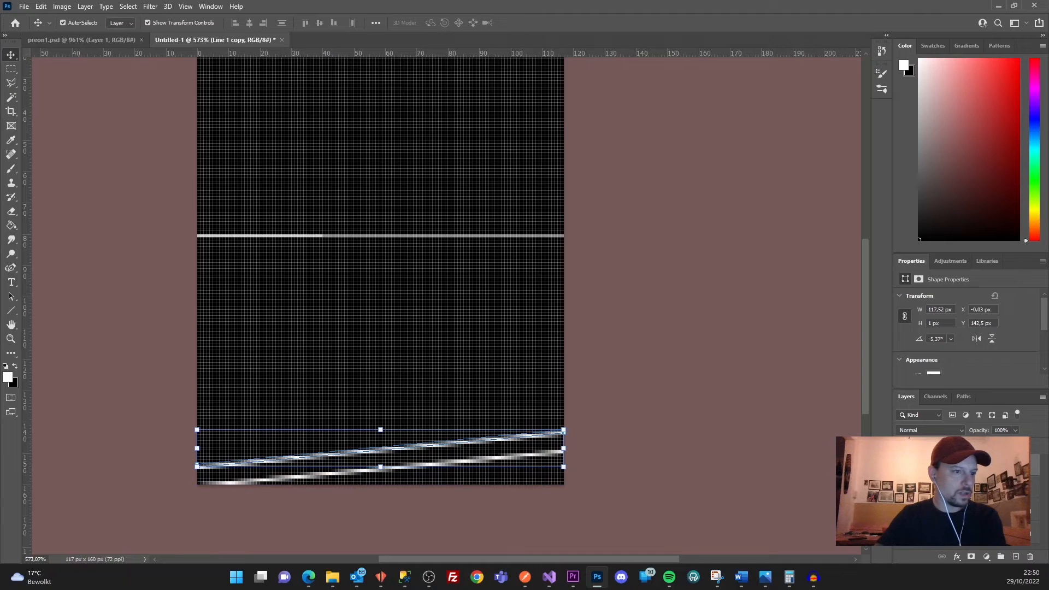
Step: Duplicate the raised line again, move this second copy up 7 px and deselect the layer
{"action": "key", "text": "ctrl+j"}
{"action": "key", "text": "Up"}
{"action": "key", "text": "Up"}
{"action": "key", "text": "Up"}
{"action": "key", "text": "Up"}
{"action": "key", "text": "Up"}
{"action": "key", "text": "Up"}
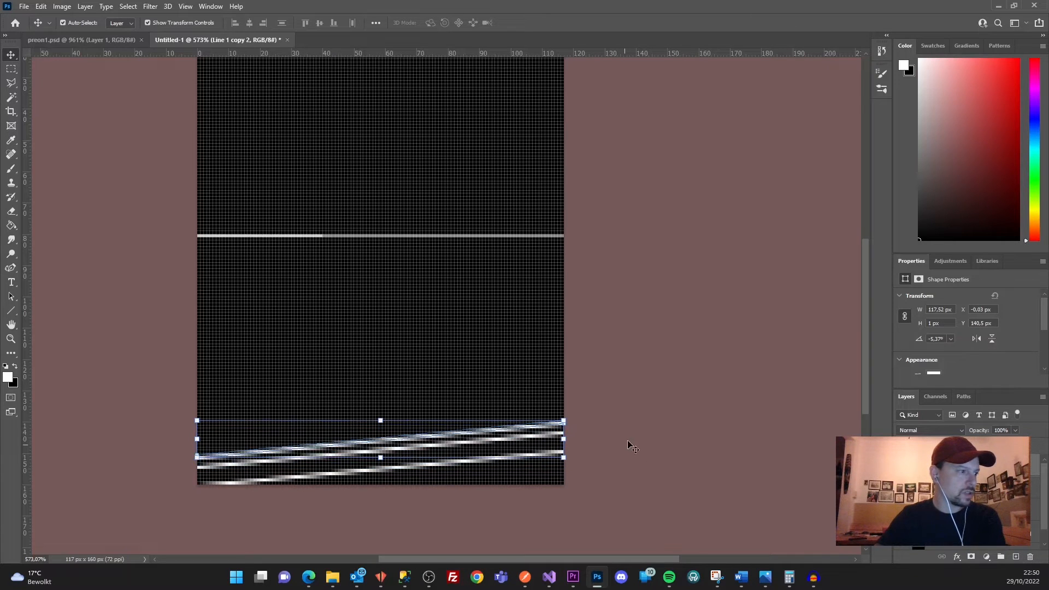
{"action": "key", "text": "Up"}
{"action": "key", "text": "Up"}
{"action": "key", "text": "Down"}
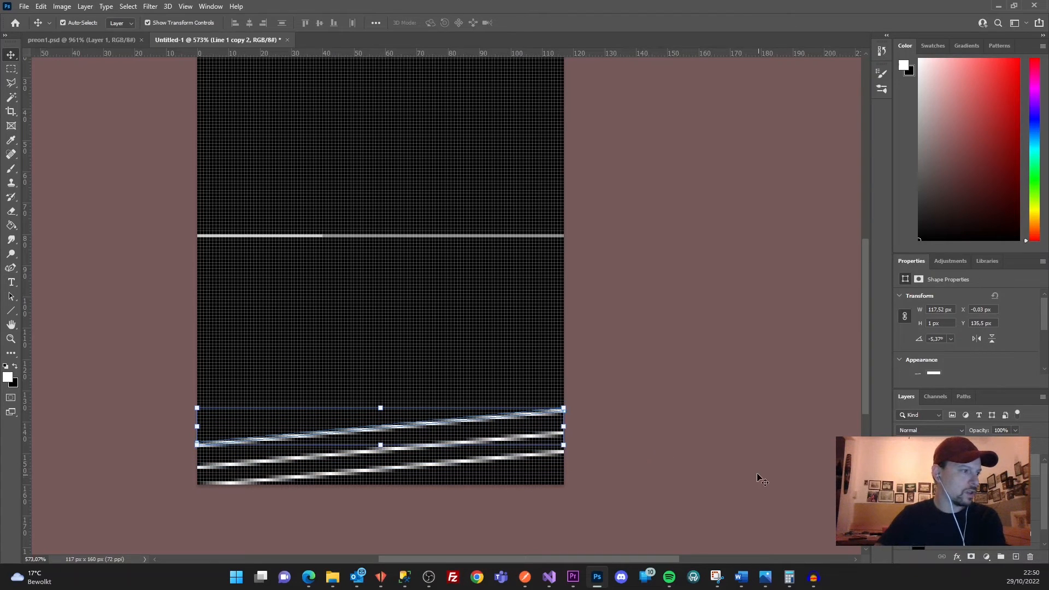
{"action": "left_click", "coordinate": [641, 389]}
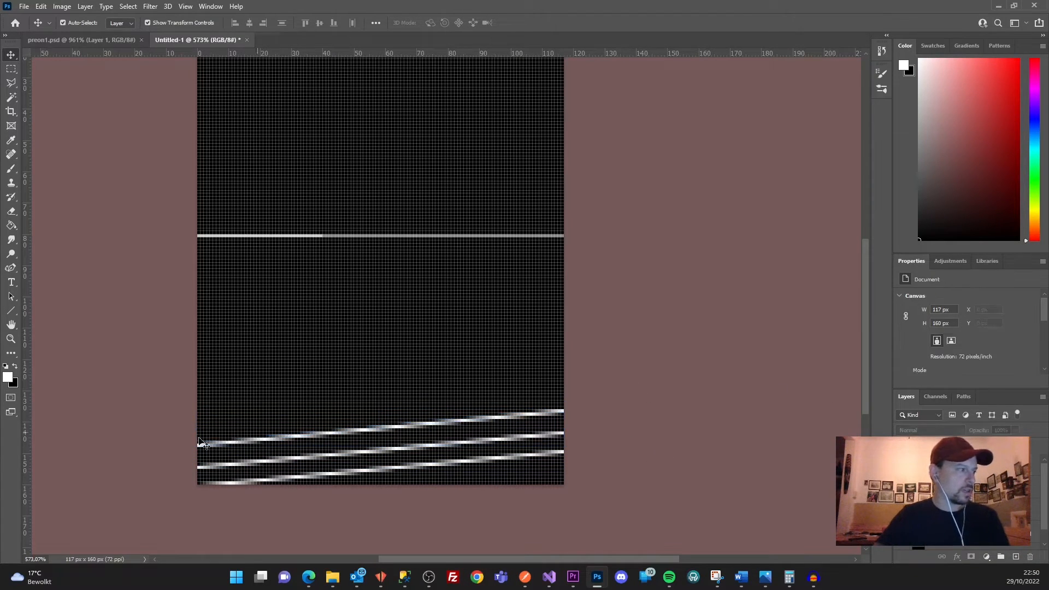
Step: Select the area between the uppermost sloped line and the row-80 marker with the Polygonal Lasso
{"action": "left_click", "coordinate": [11, 82]}
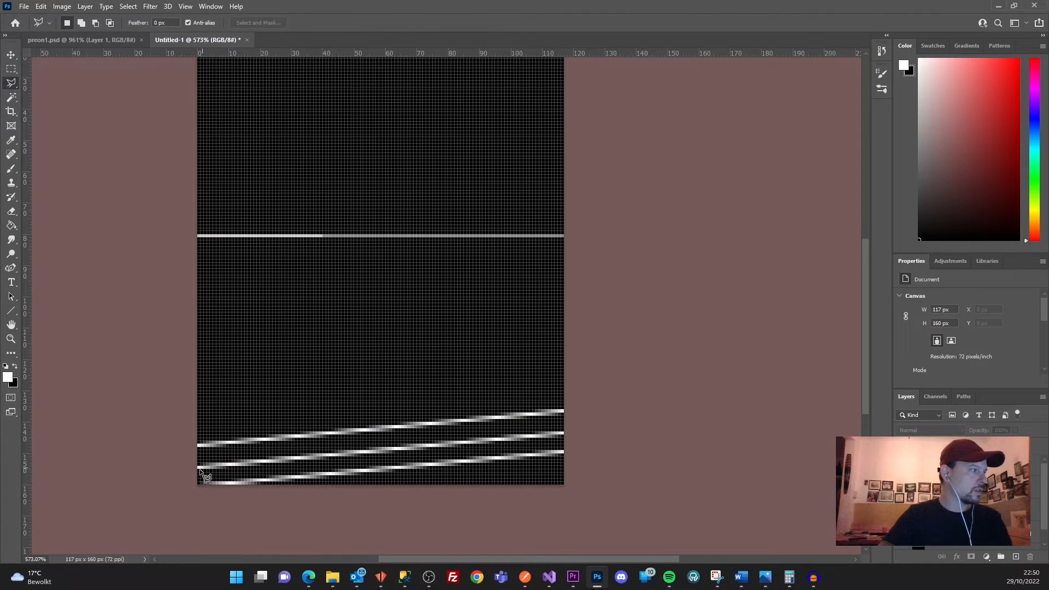
{"action": "left_click", "coordinate": [190, 445]}
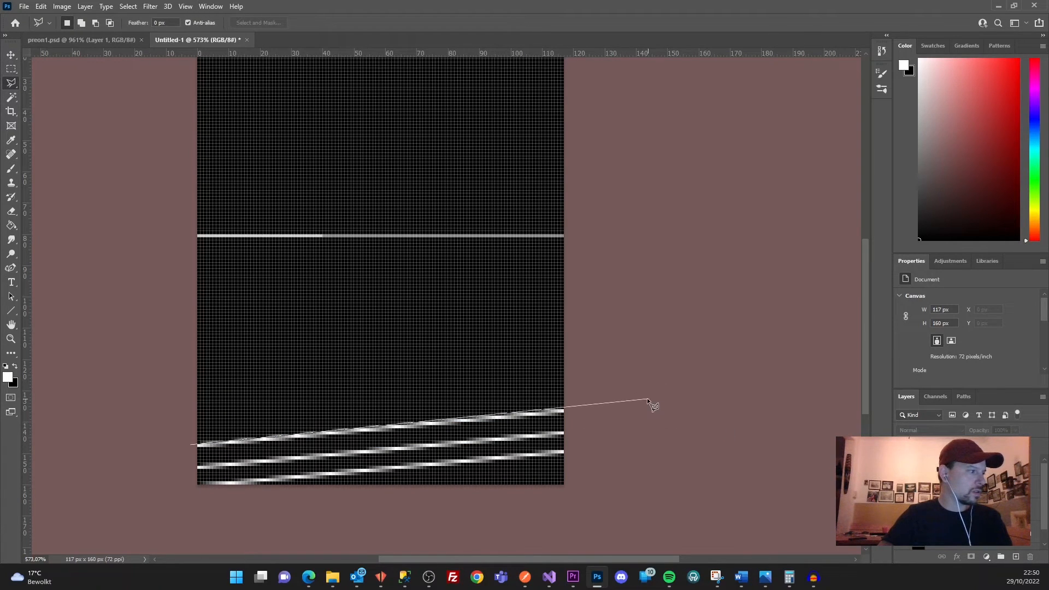
{"action": "left_click", "coordinate": [625, 403]}
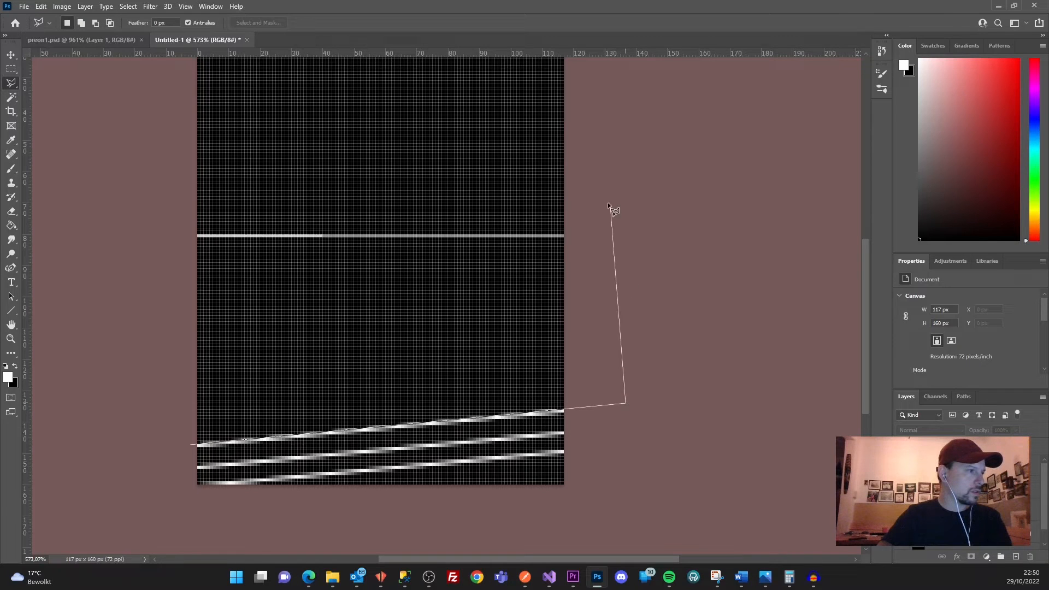
{"action": "left_click", "coordinate": [566, 236]}
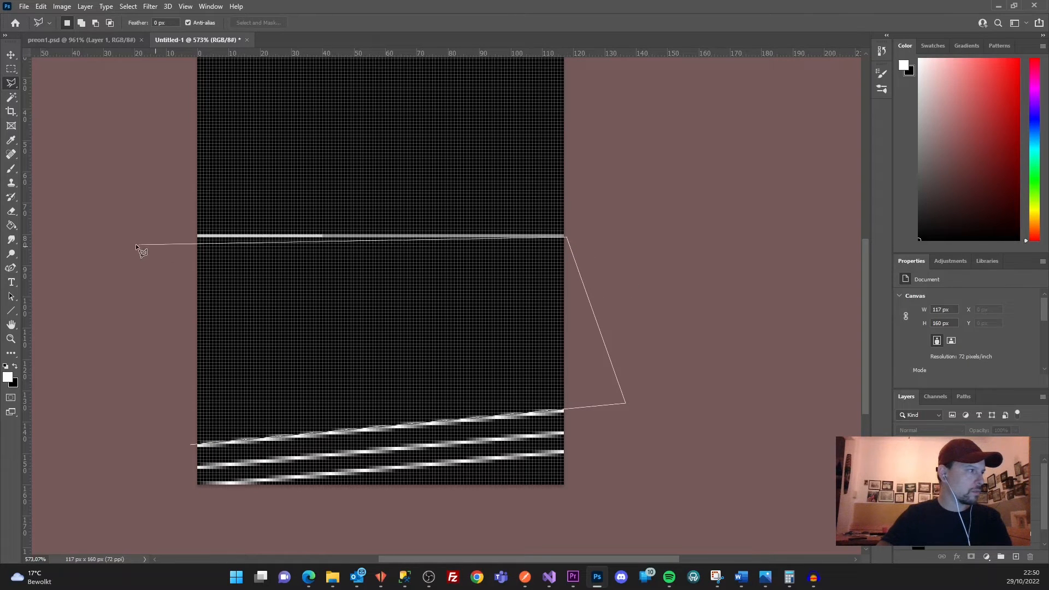
{"action": "left_click", "coordinate": [168, 234]}
{"action": "left_click", "coordinate": [191, 444]}
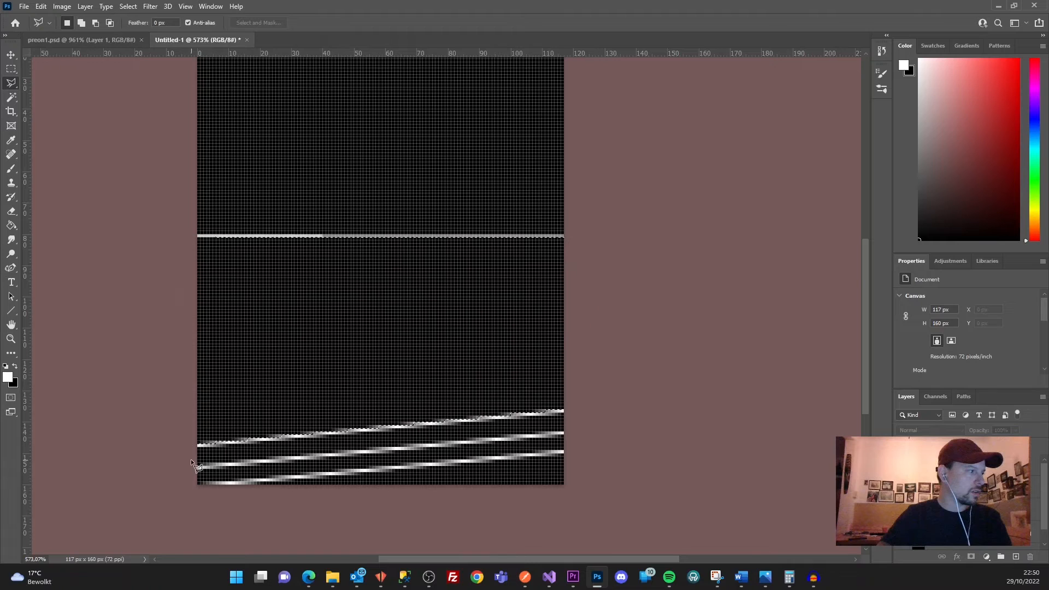
Step: Fill the selection on a new layer with a linear gradient from red (ff0000) at row 80 down to black at the sloped line, and deselect
{"action": "left_click", "coordinate": [8, 376]}
{"action": "type", "text": "ff0000"}
{"action": "left_click", "coordinate": [885, 176]}
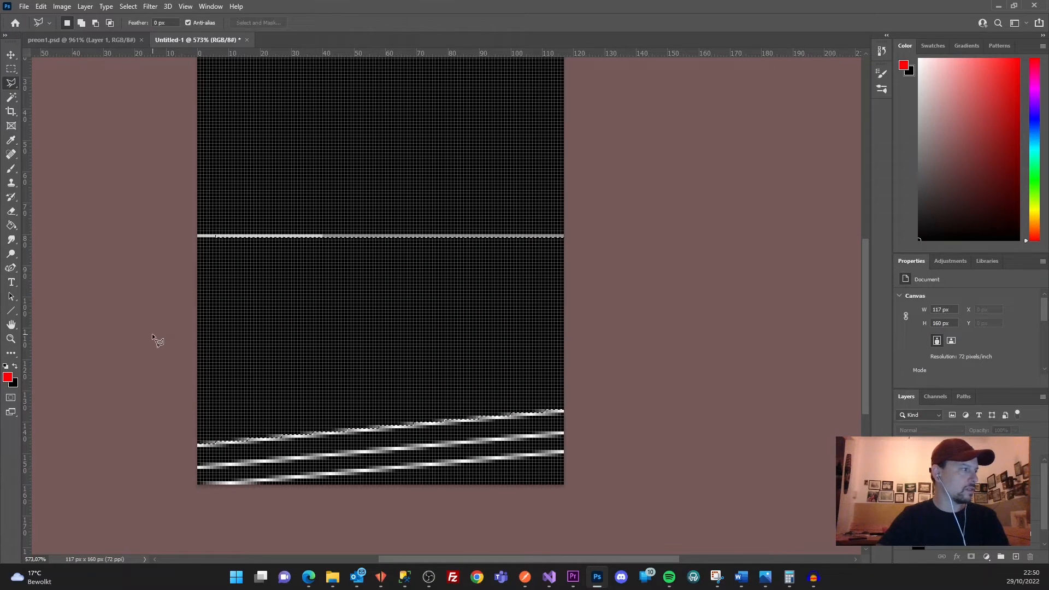
{"action": "left_click", "coordinate": [13, 227]}
{"action": "left_click", "coordinate": [58, 225]}
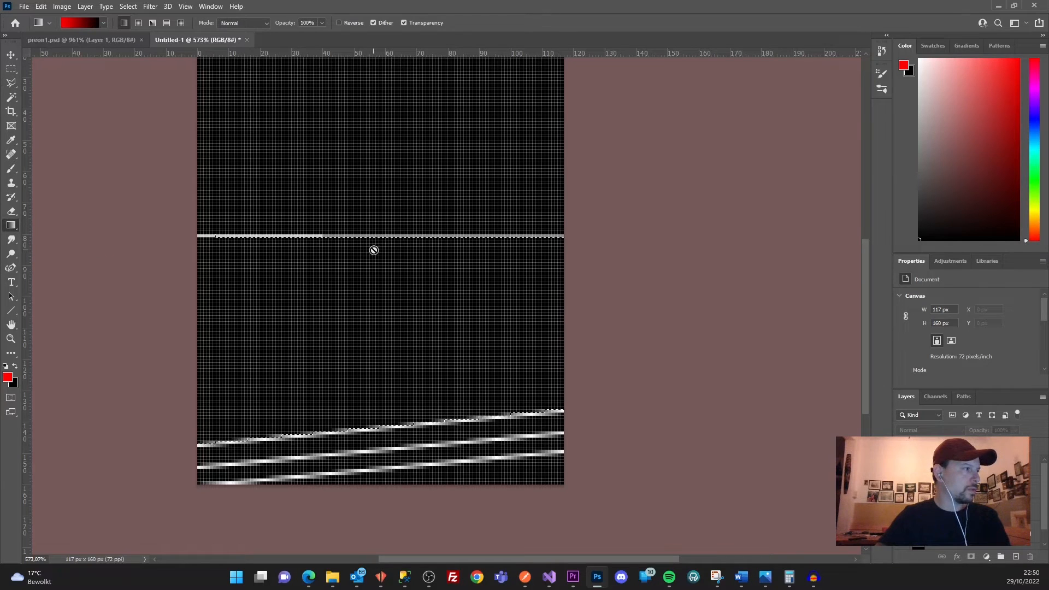
{"action": "left_click", "coordinate": [972, 467]}
{"action": "left_click", "coordinate": [1016, 556]}
{"action": "left_click_drag", "start_coordinate": [409, 407], "coordinate": [408, 412]}
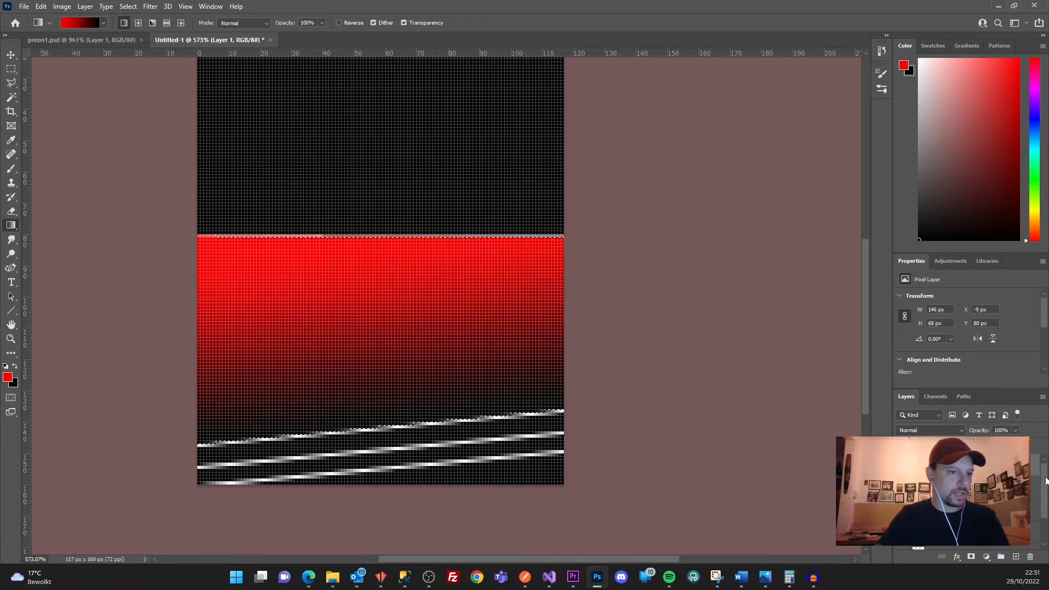
{"action": "key", "text": "ctrl+d"}
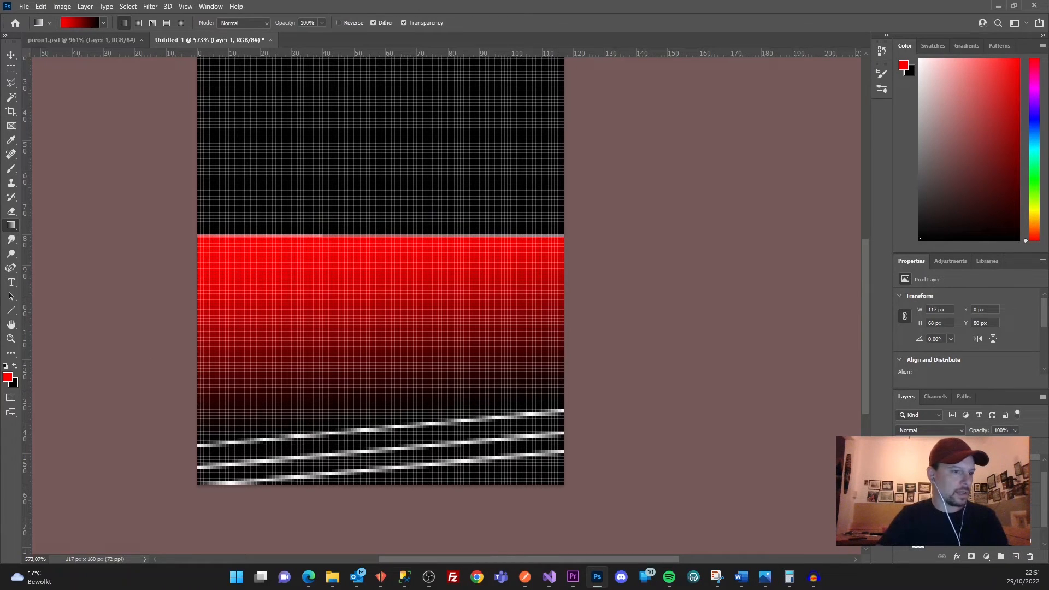
Step: Paint two red Brush strokes on a new layer, following the slope through the gaps between the white lines
{"action": "scroll", "coordinate": [983, 513], "scroll_direction": "down", "scroll_amount": 2}
{"action": "left_click", "coordinate": [983, 515]}
{"action": "left_click", "coordinate": [1015, 557]}
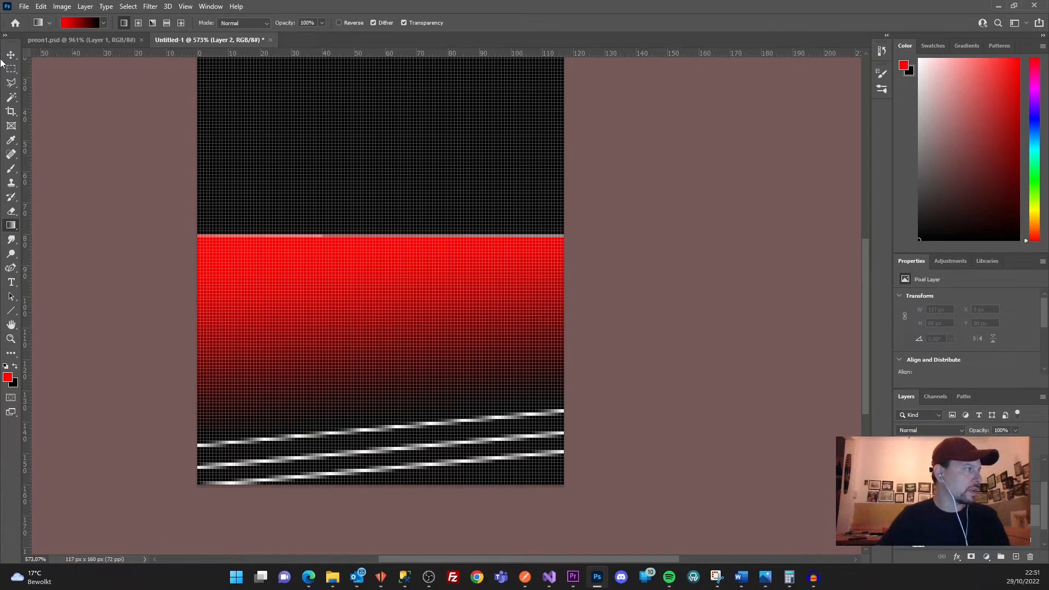
{"action": "left_click", "coordinate": [11, 168]}
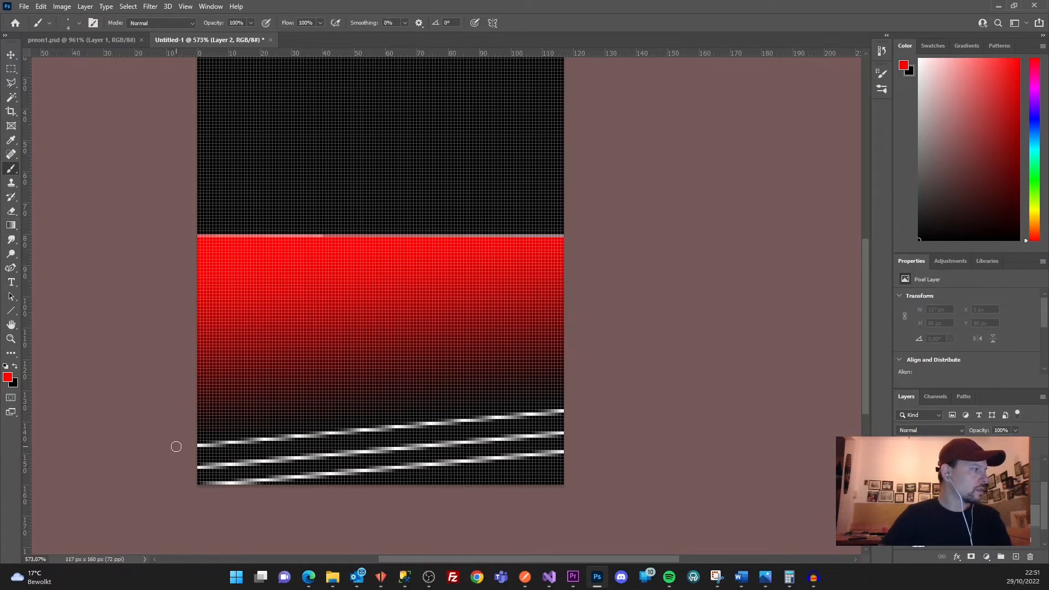
{"action": "left_click_drag", "start_coordinate": [174, 473], "coordinate": [571, 427]}
{"action": "left_click_drag", "start_coordinate": [230, 444], "coordinate": [601, 403]}
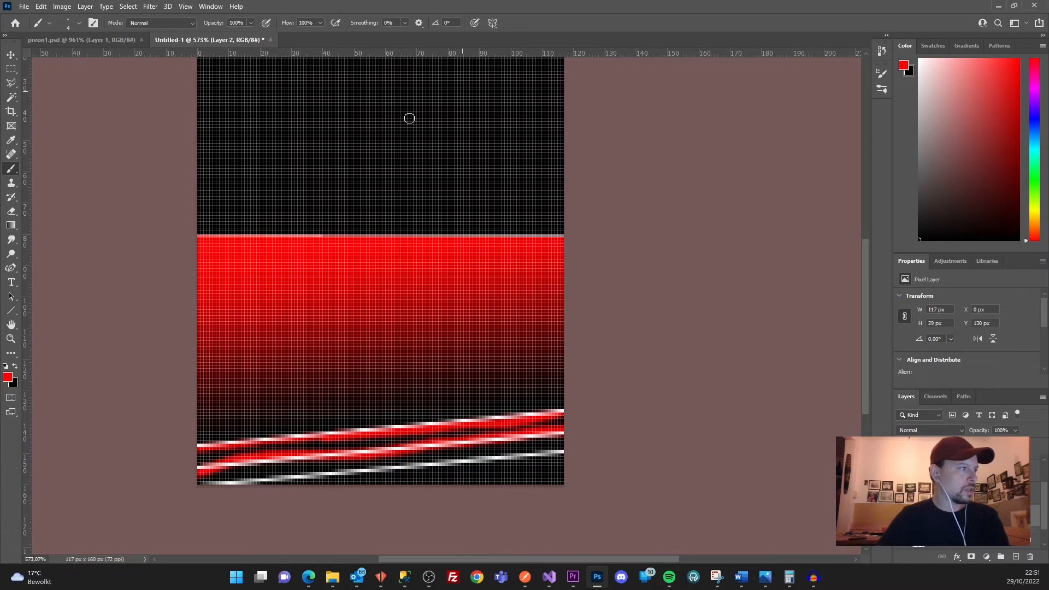
Step: Select the canvas area from its top edge to just below the row-80 marker and fill it with solid red on a new layer
{"action": "left_click", "coordinate": [955, 465]}
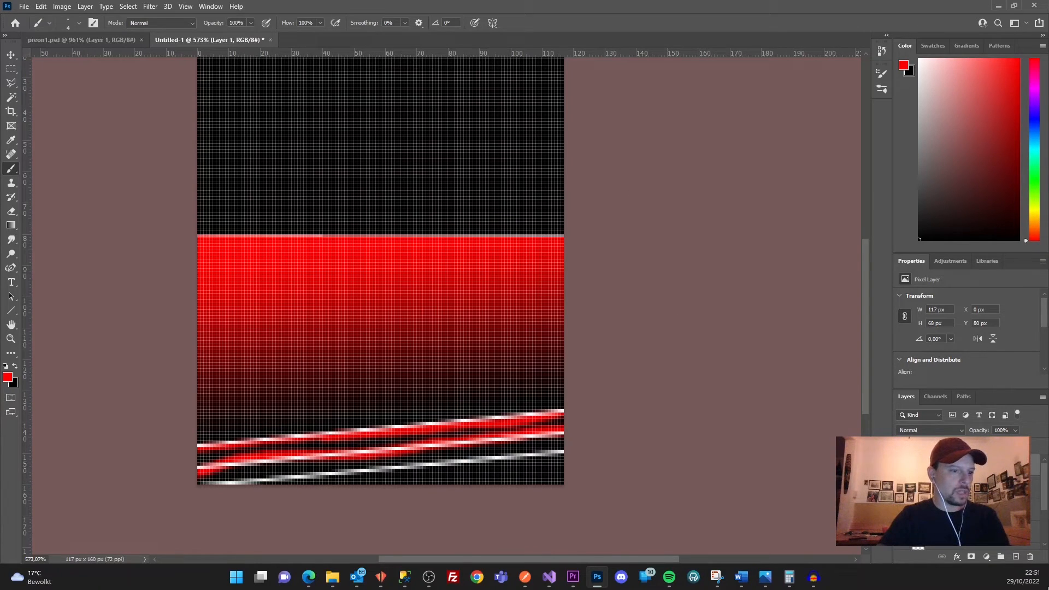
{"action": "left_click", "coordinate": [1016, 557]}
{"action": "left_click", "coordinate": [12, 69]}
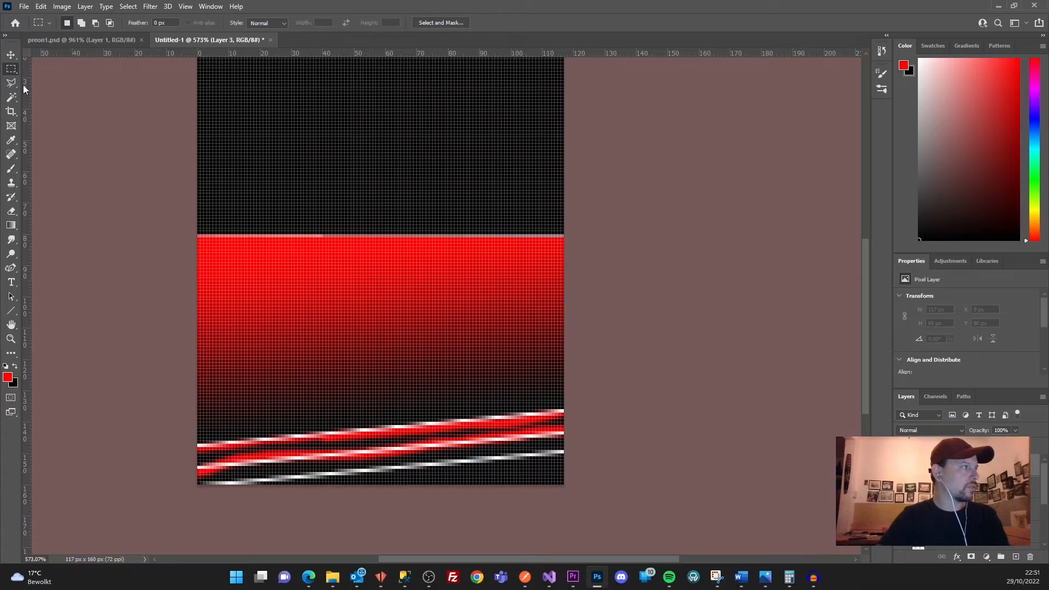
{"action": "scroll", "coordinate": [129, 171], "scroll_direction": "up", "scroll_amount": 4}
{"action": "mouse_move", "coordinate": [198, 115]}
{"action": "left_mouse_down"}
{"action": "mouse_move", "coordinate": [268, 232]}
{"action": "mouse_move", "coordinate": [678, 388]}
{"action": "mouse_move", "coordinate": [660, 358]}
{"action": "mouse_move", "coordinate": [658, 377]}
{"action": "left_mouse_up"}
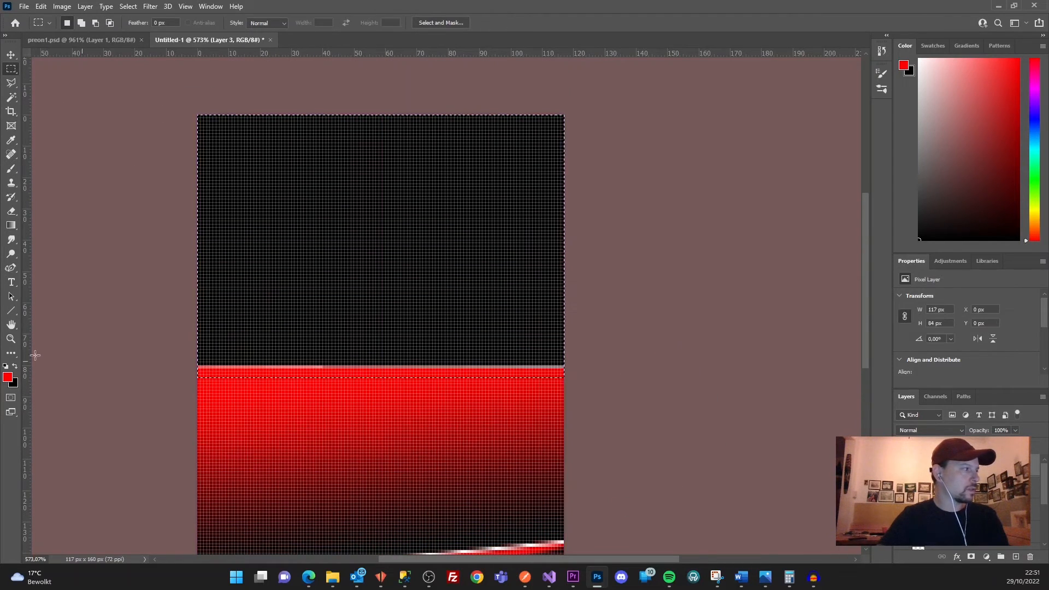
{"action": "right_click", "coordinate": [11, 225]}
{"action": "left_click", "coordinate": [44, 237]}
{"action": "left_click", "coordinate": [307, 305]}
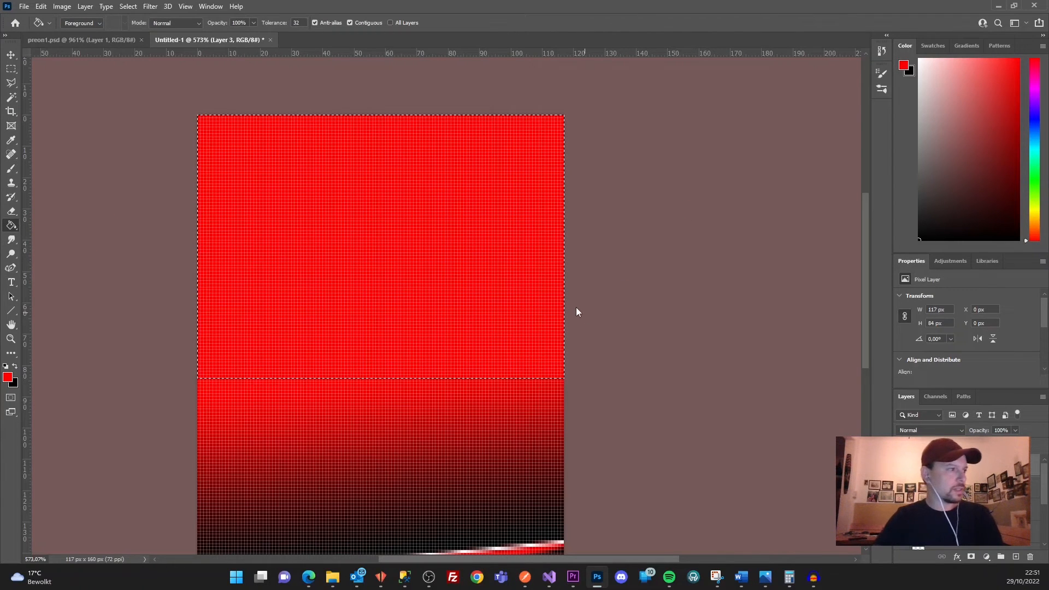
Step: Save a BMP copy of the redrawn artwork over poweron1.bmp in the 117 folder, accepting the BMP options
{"action": "key", "text": "ctrl+alt+s"}
{"action": "left_click", "coordinate": [199, 252]}
{"action": "left_click", "coordinate": [109, 279]}
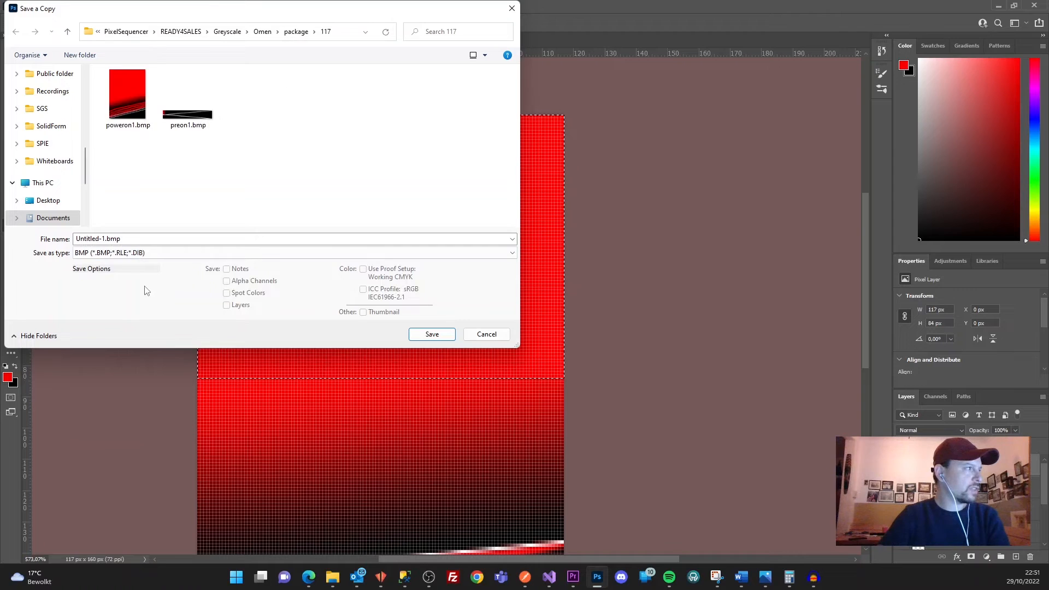
{"action": "double_click", "coordinate": [128, 95]}
{"action": "left_click", "coordinate": [564, 286]}
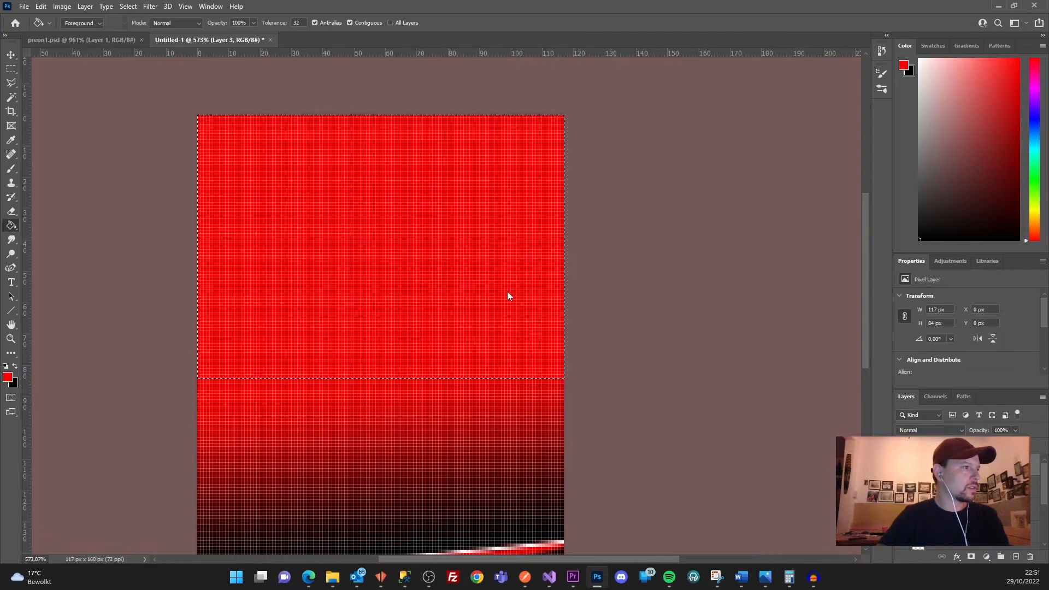
{"action": "left_click", "coordinate": [518, 230]}
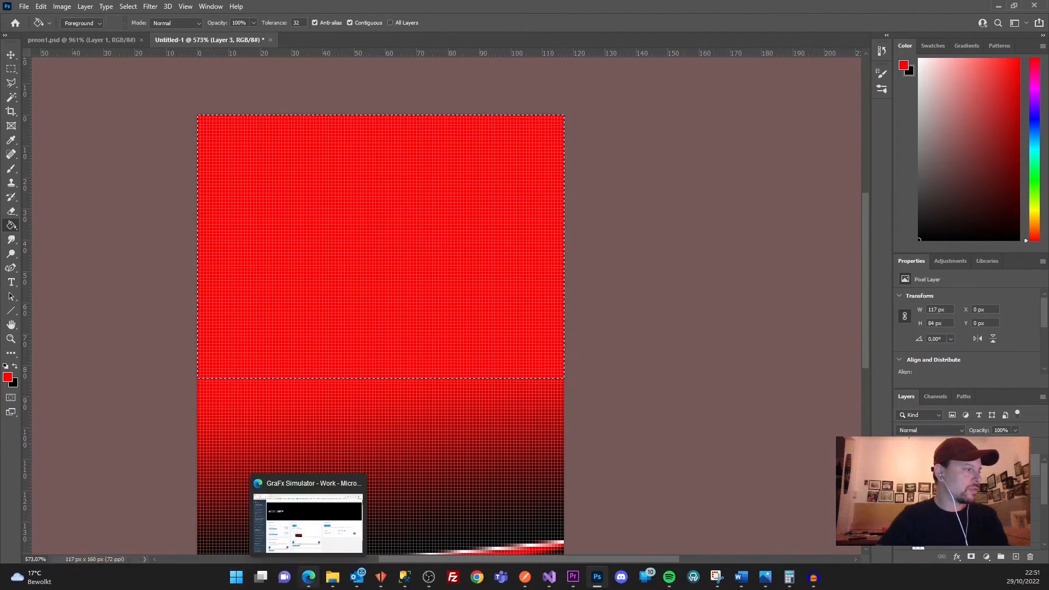
Step: Switch to the GraFx Simulator, reload the redrawn poweron1.bmp as the bitmap file and stop the animation after watching it
{"action": "left_click", "coordinate": [309, 577]}
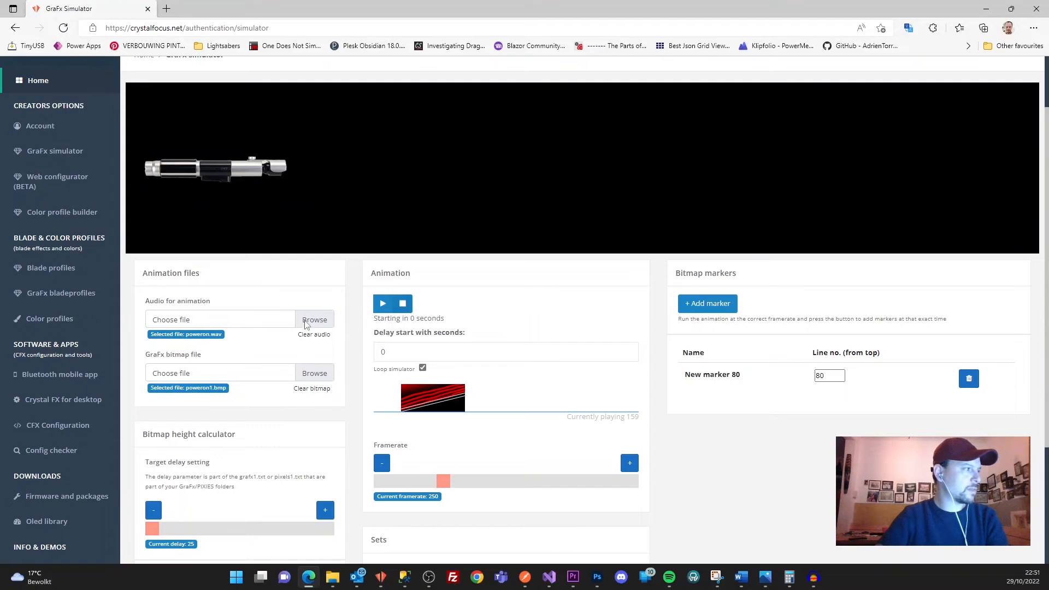
{"action": "left_click", "coordinate": [323, 374]}
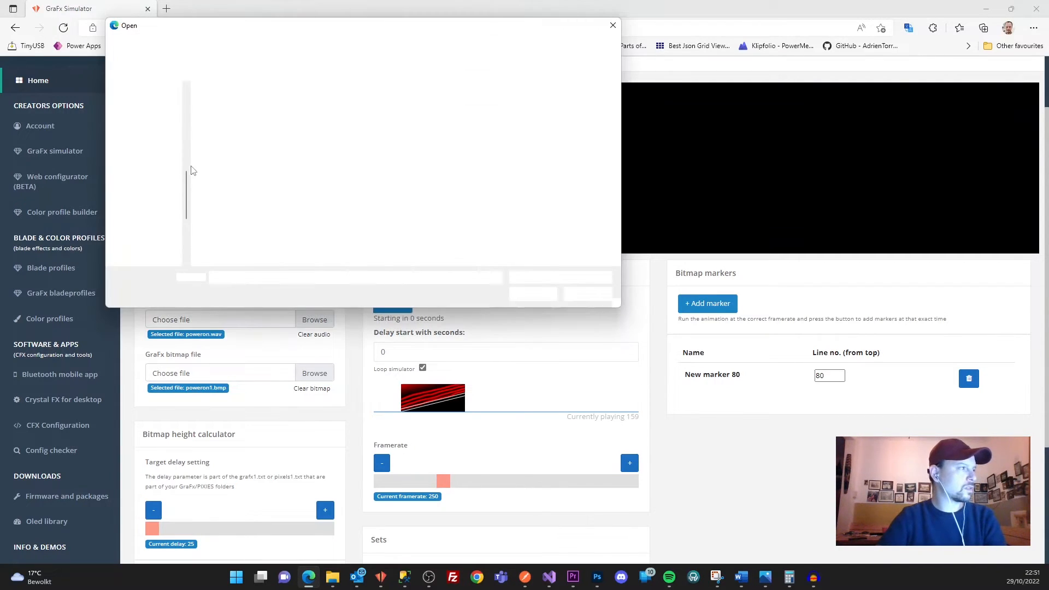
{"action": "double_click", "coordinate": [230, 115]}
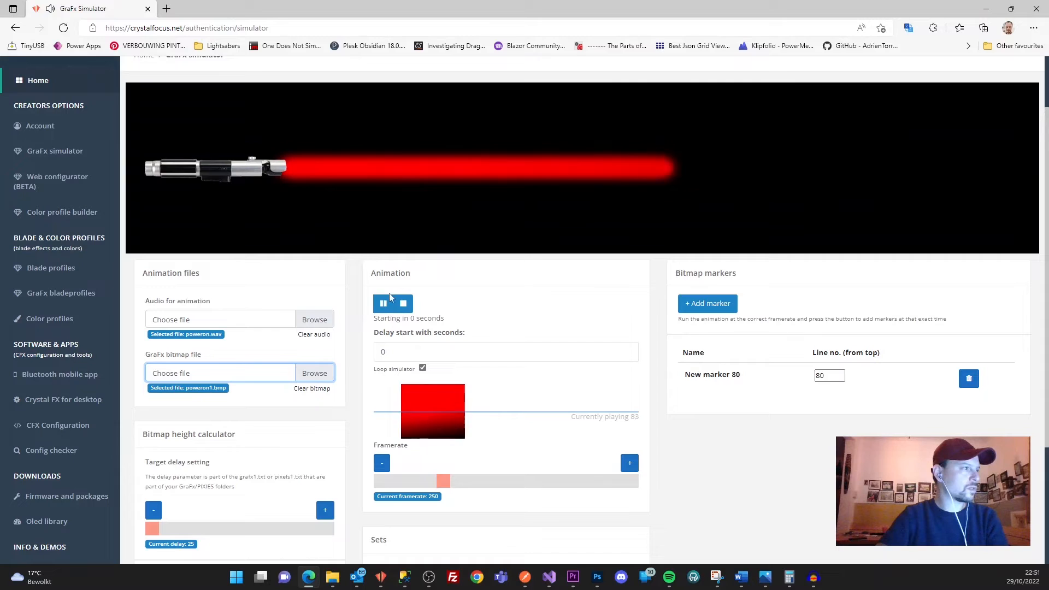
{"action": "left_click", "coordinate": [403, 307]}
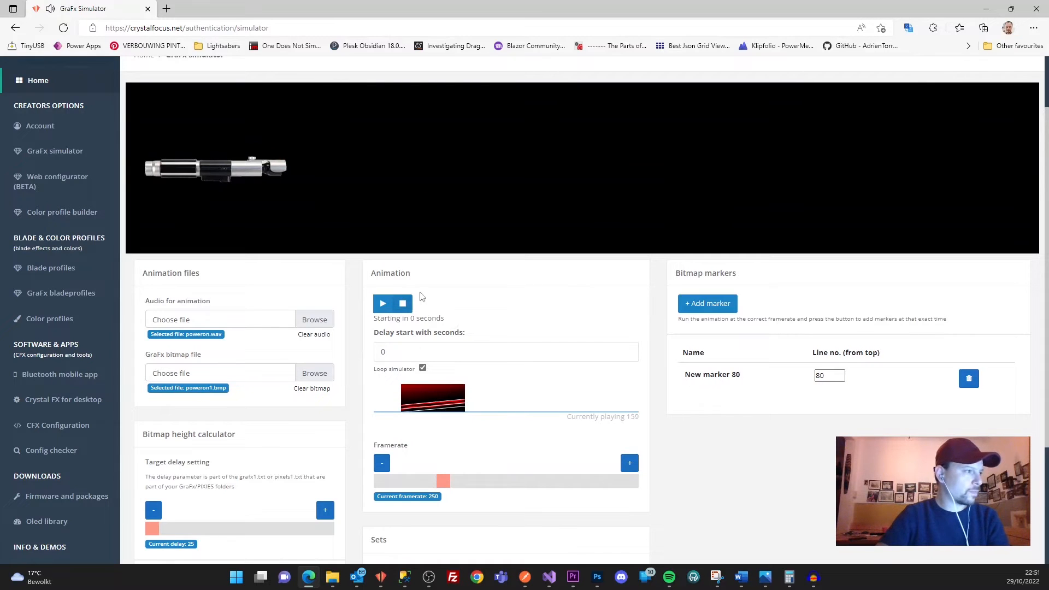
Step: Replay the power-on animation, delete the line-80 bitmap marker and stop playback
{"action": "left_click", "coordinate": [383, 303]}
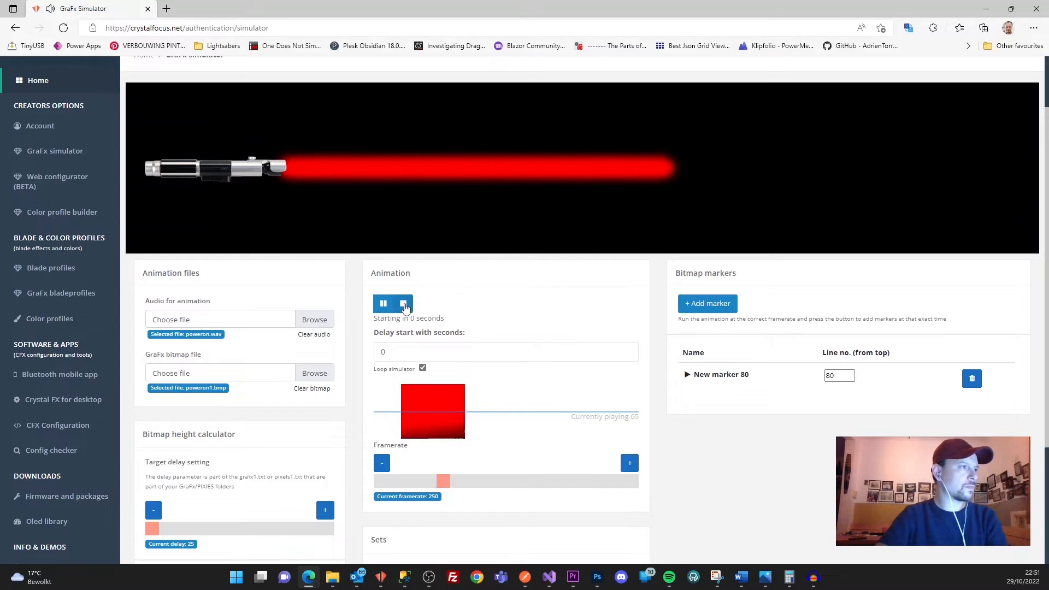
{"action": "left_click", "coordinate": [404, 305]}
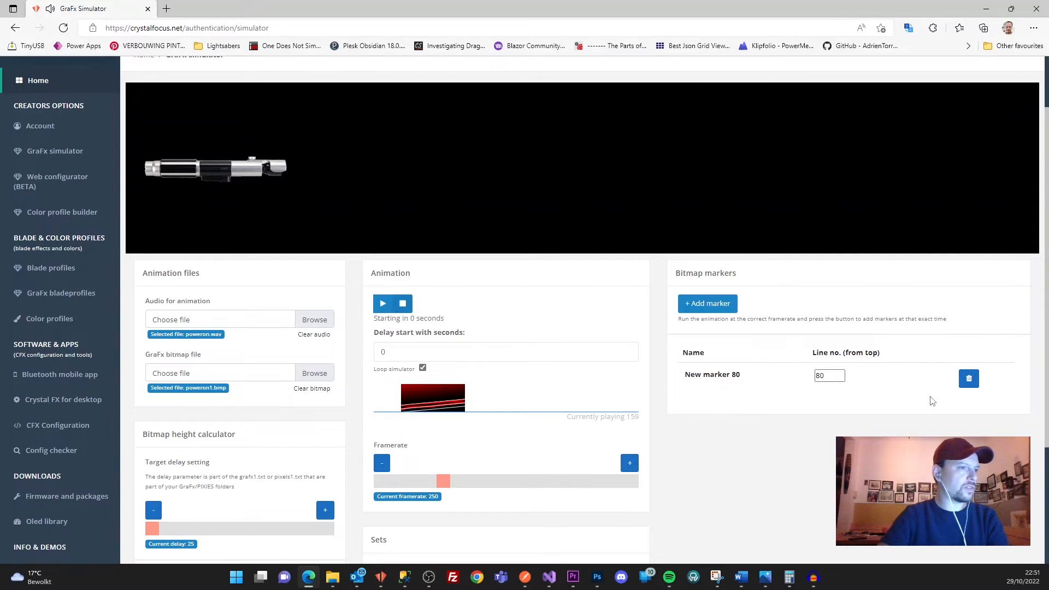
{"action": "left_click", "coordinate": [969, 382]}
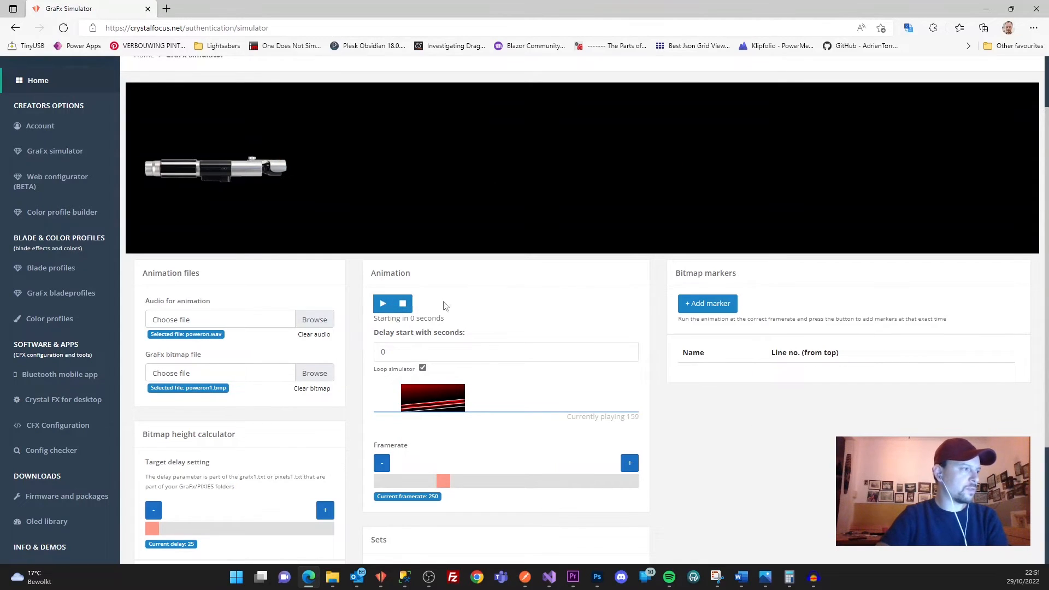
{"action": "left_click", "coordinate": [407, 305]}
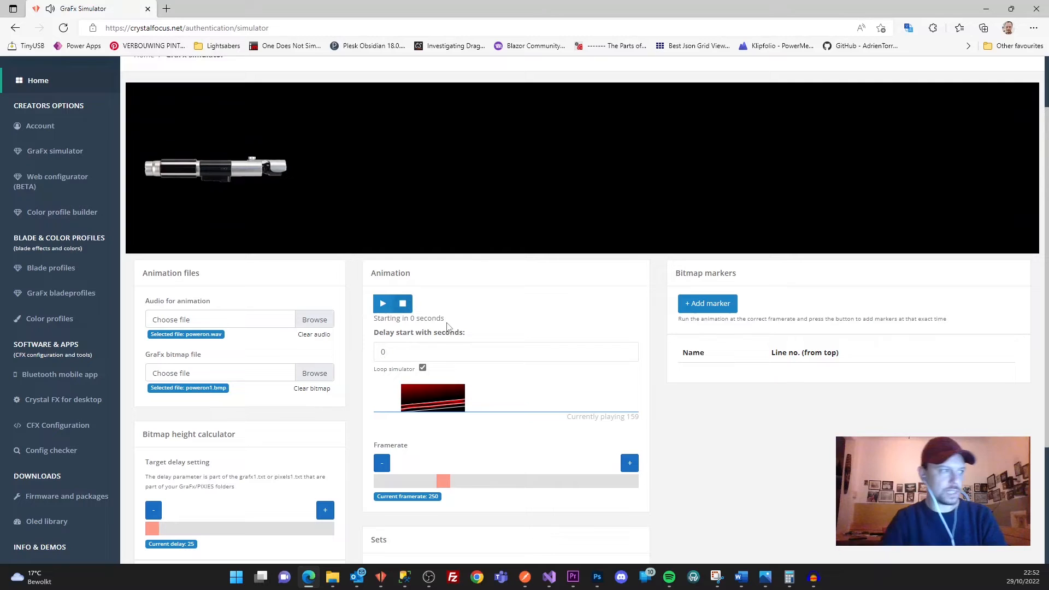
Step: Start saving a copy of the power-on artwork from Photoshop into the extra\GRAFX\1-Omen folder on USB Drive (D:)
{"action": "left_click", "coordinate": [381, 576]}
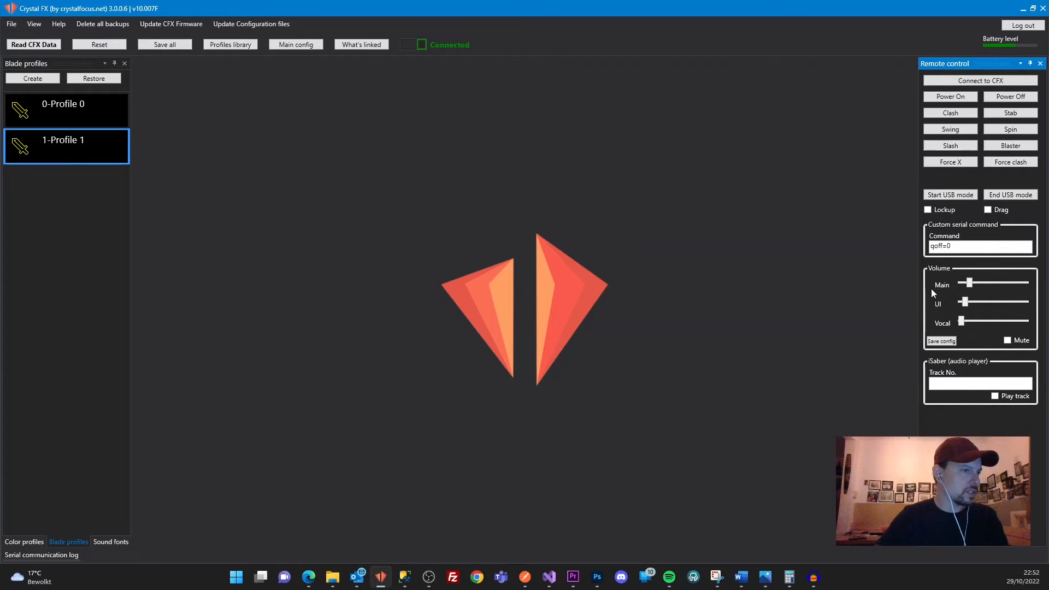
{"action": "left_click", "coordinate": [596, 577]}
{"action": "key", "text": "ctrl+alt+s"}
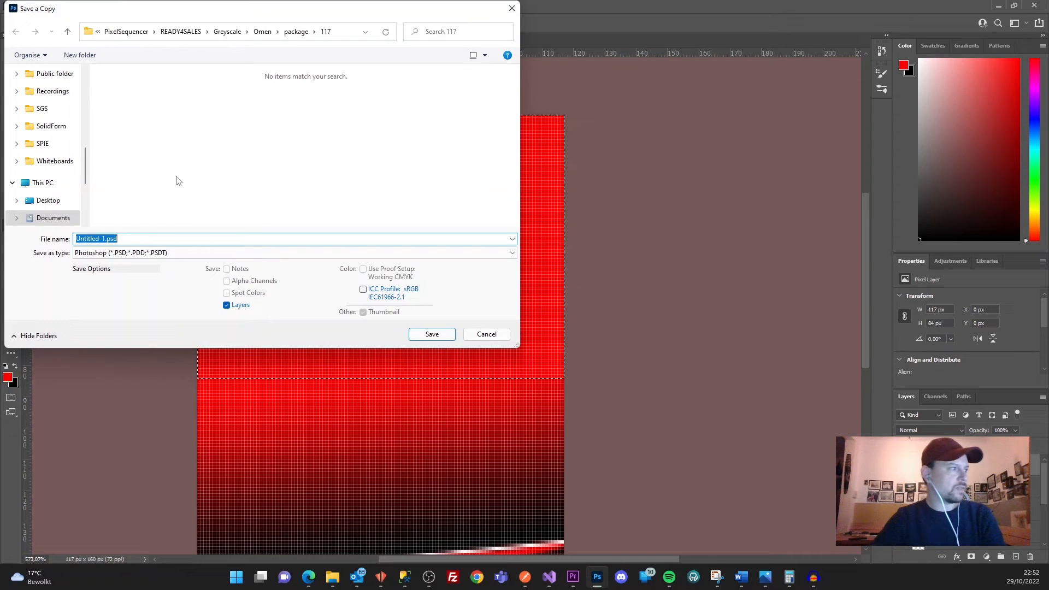
{"action": "scroll", "coordinate": [76, 184], "scroll_direction": "down", "scroll_amount": 3}
{"action": "left_click", "coordinate": [70, 183]}
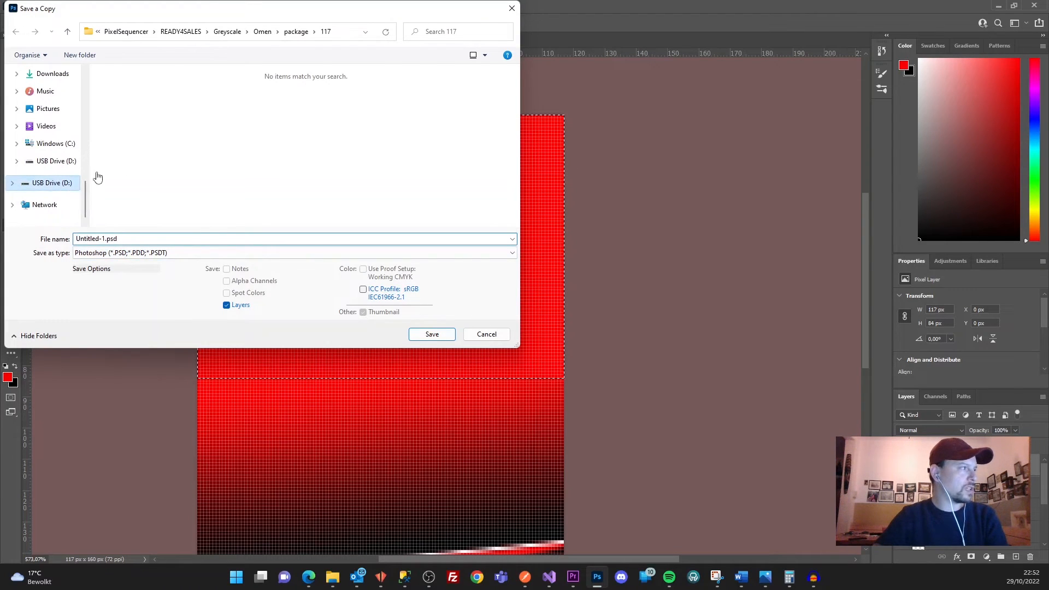
{"action": "left_click", "coordinate": [120, 127]}
{"action": "double_click", "coordinate": [120, 124]}
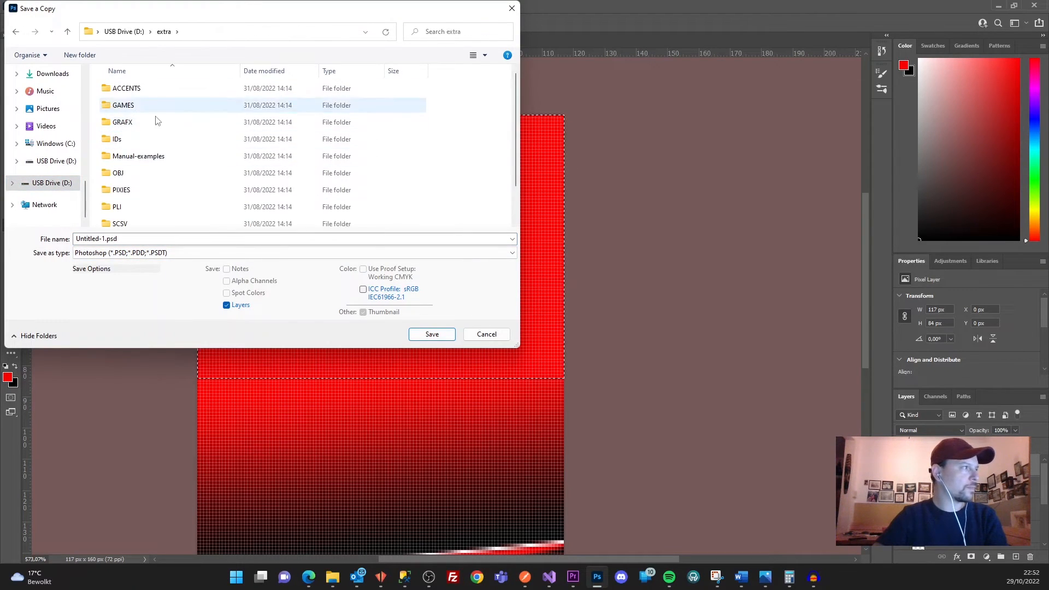
{"action": "double_click", "coordinate": [122, 122]}
{"action": "double_click", "coordinate": [124, 106]}
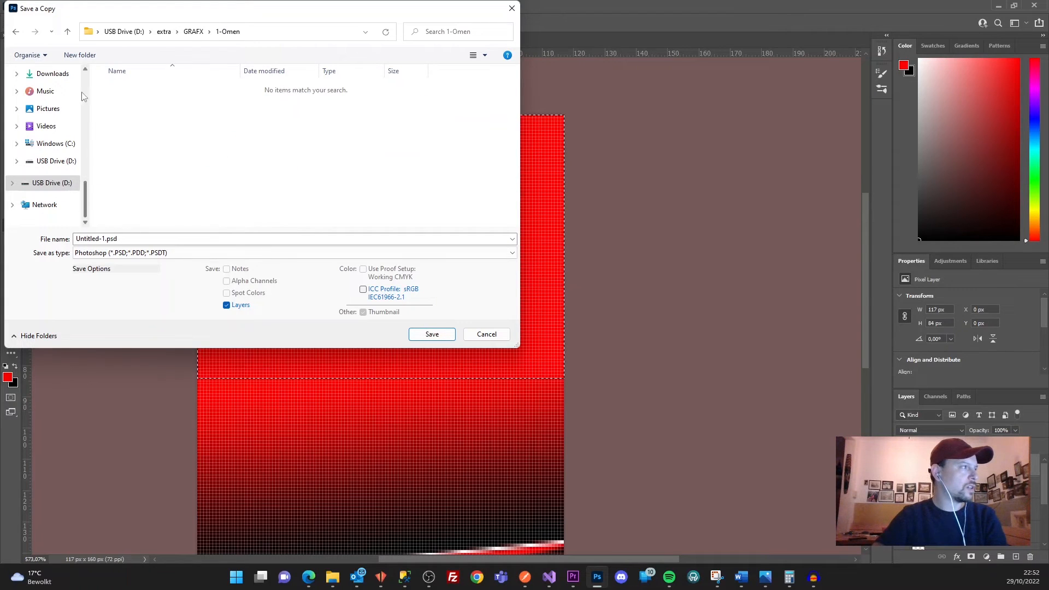
Step: Choose BMP as the format, name the copy poweron1 and save it, accepting the BMP options
{"action": "left_click", "coordinate": [143, 253]}
{"action": "left_click", "coordinate": [91, 281]}
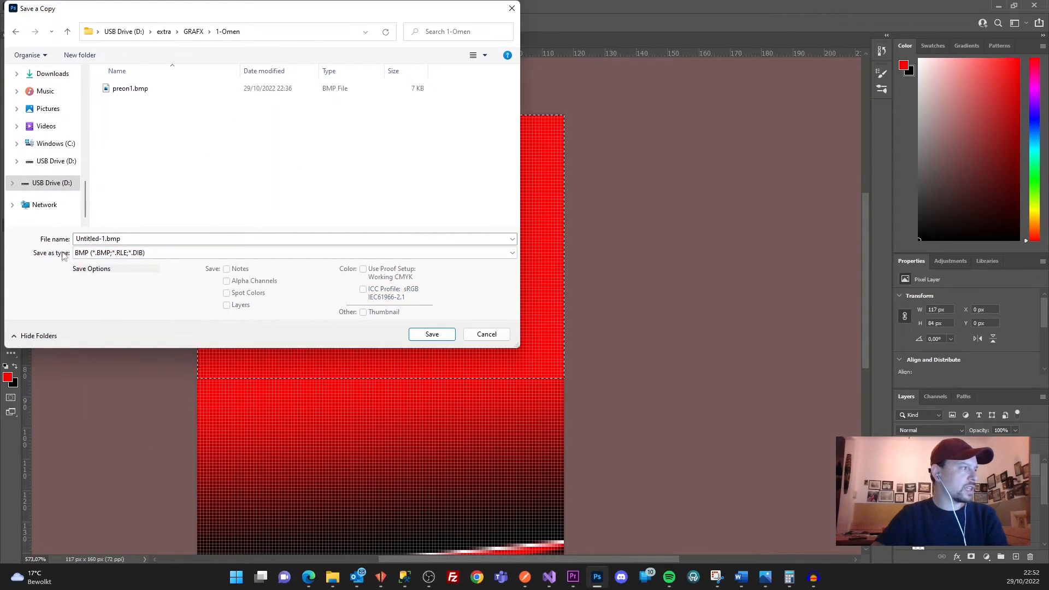
{"action": "left_click", "coordinate": [146, 239]}
{"action": "type", "text": "poweron1"}
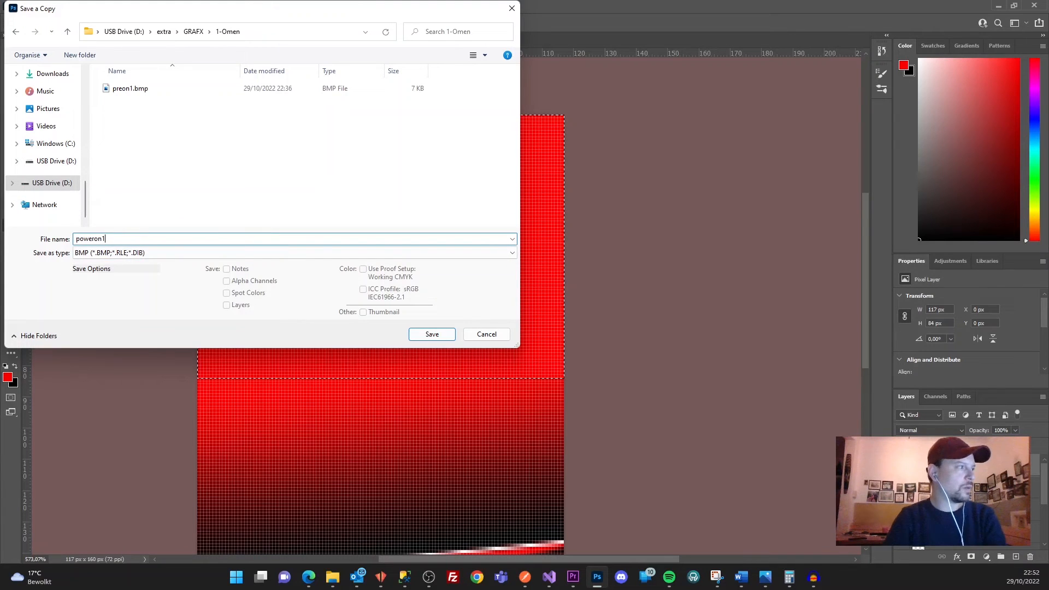
{"action": "left_click", "coordinate": [431, 335]}
{"action": "left_click", "coordinate": [520, 232]}
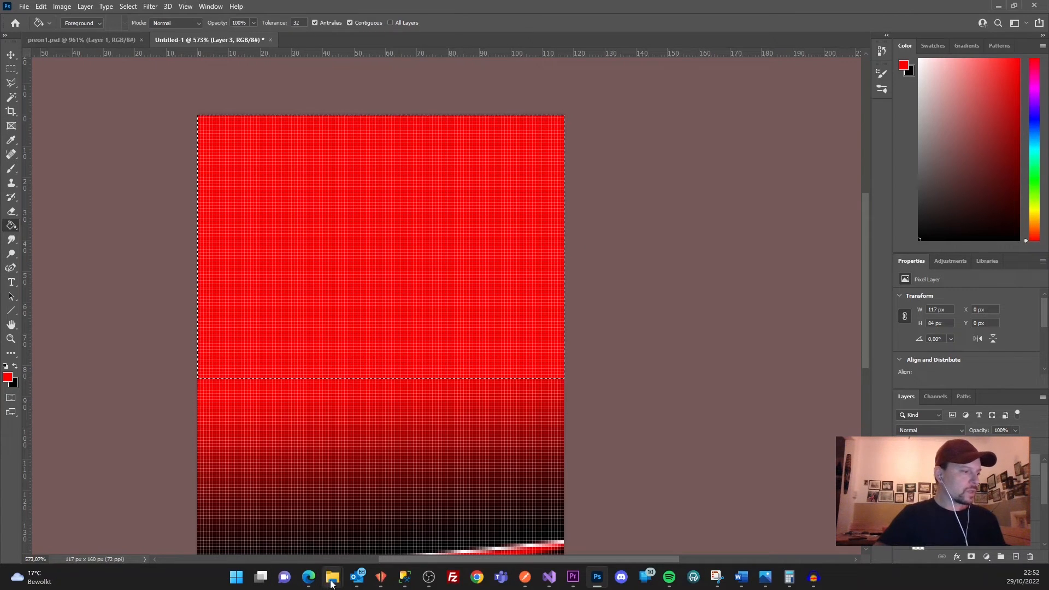
Step: Open config.txt from the root of USB Drive (D:) and locate the style_pon setting under profile 1
{"action": "mouse_move", "coordinate": [332, 577]}
{"action": "left_click", "coordinate": [385, 538]}
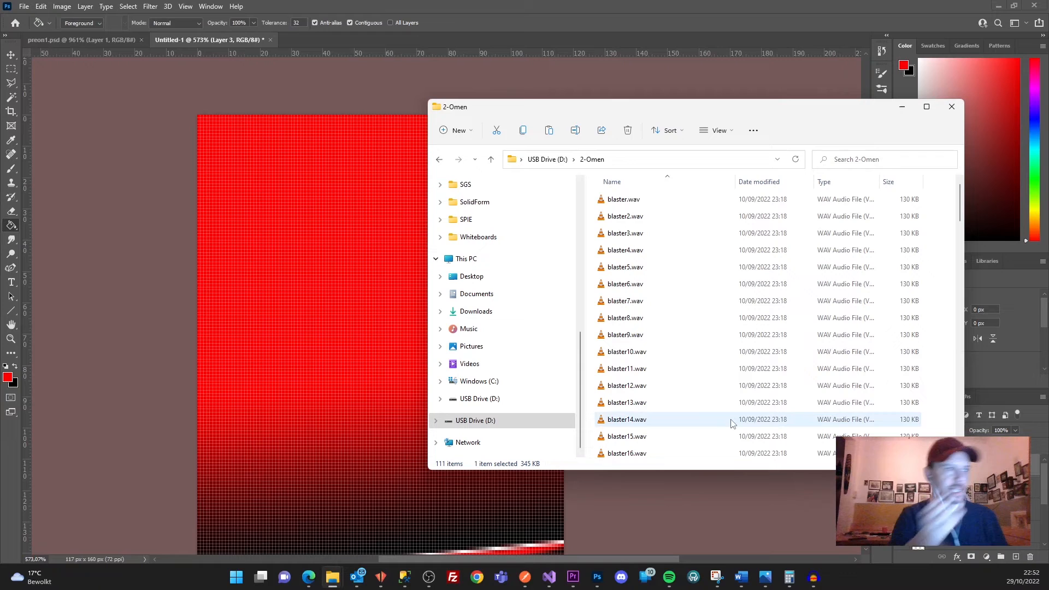
{"action": "left_click", "coordinate": [547, 158]}
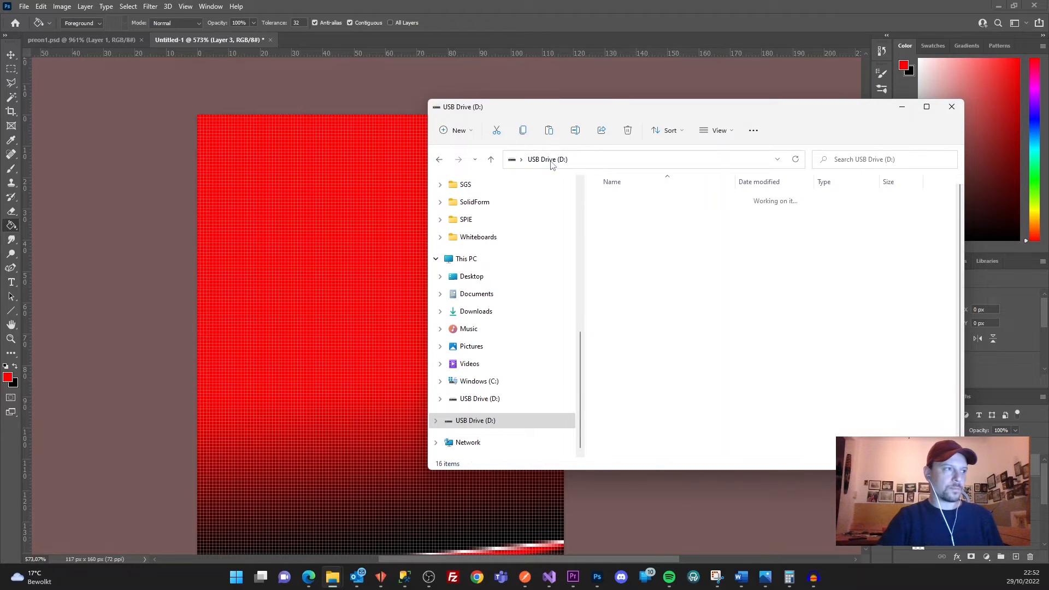
{"action": "double_click", "coordinate": [641, 101]}
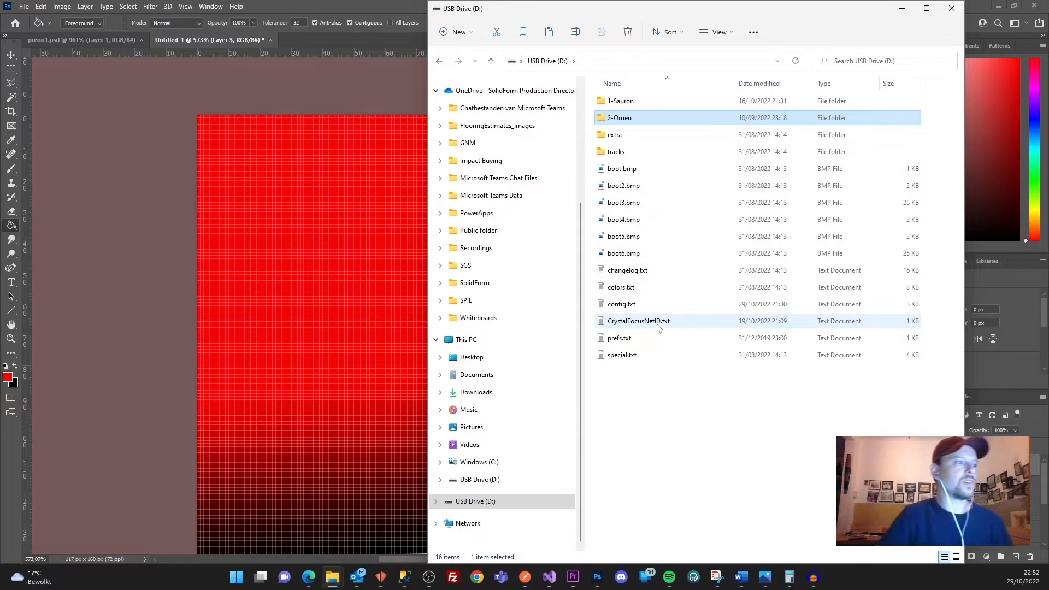
{"action": "double_click", "coordinate": [616, 308]}
{"action": "scroll", "coordinate": [391, 332], "scroll_direction": "down", "scroll_amount": 20}
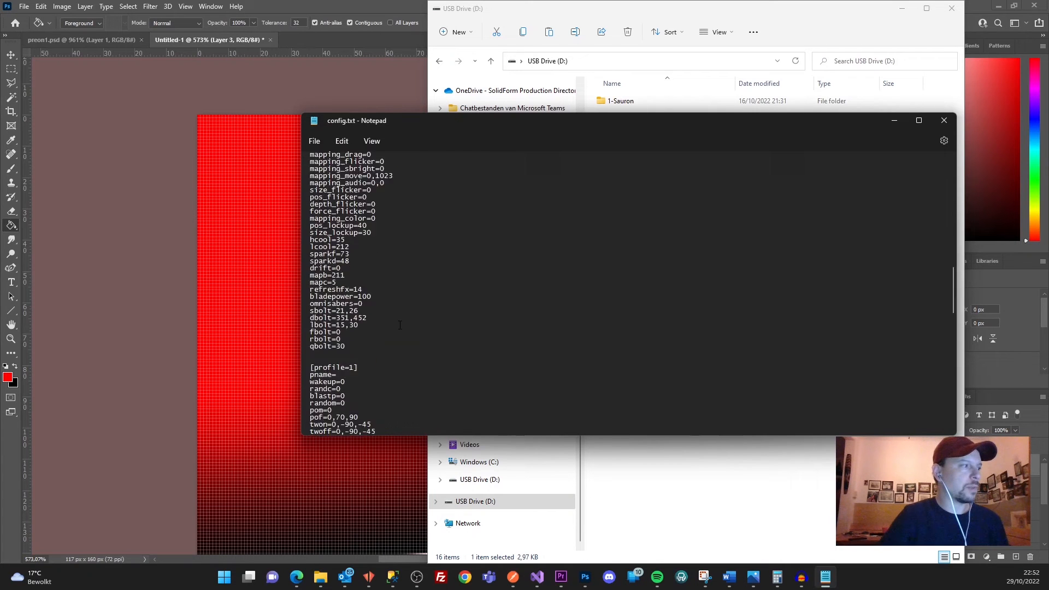
{"action": "scroll", "coordinate": [392, 324], "scroll_direction": "up", "scroll_amount": 1}
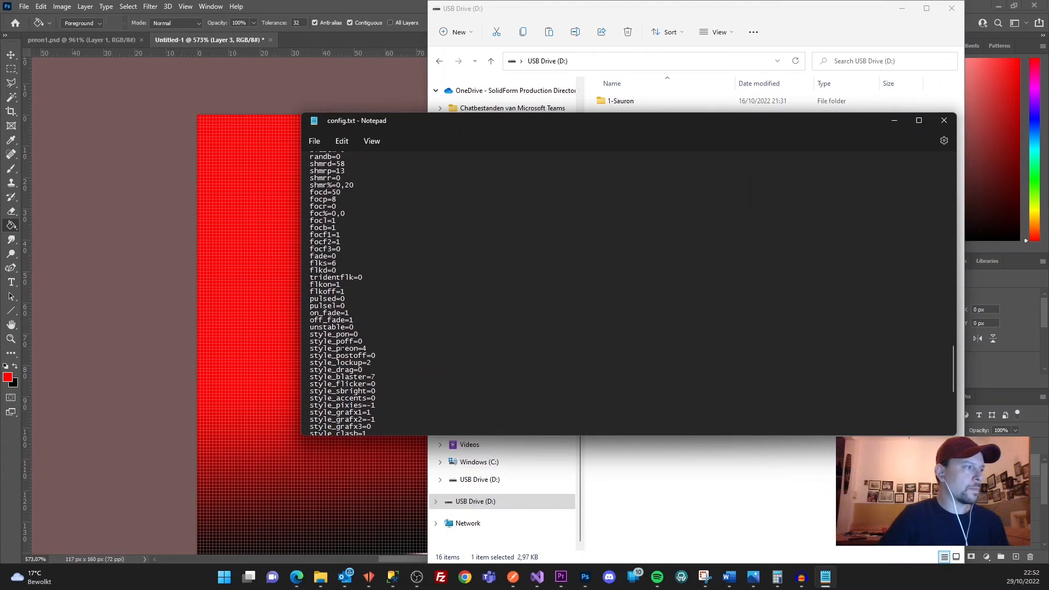
{"action": "left_click_drag", "start_coordinate": [363, 334], "coordinate": [299, 334]}
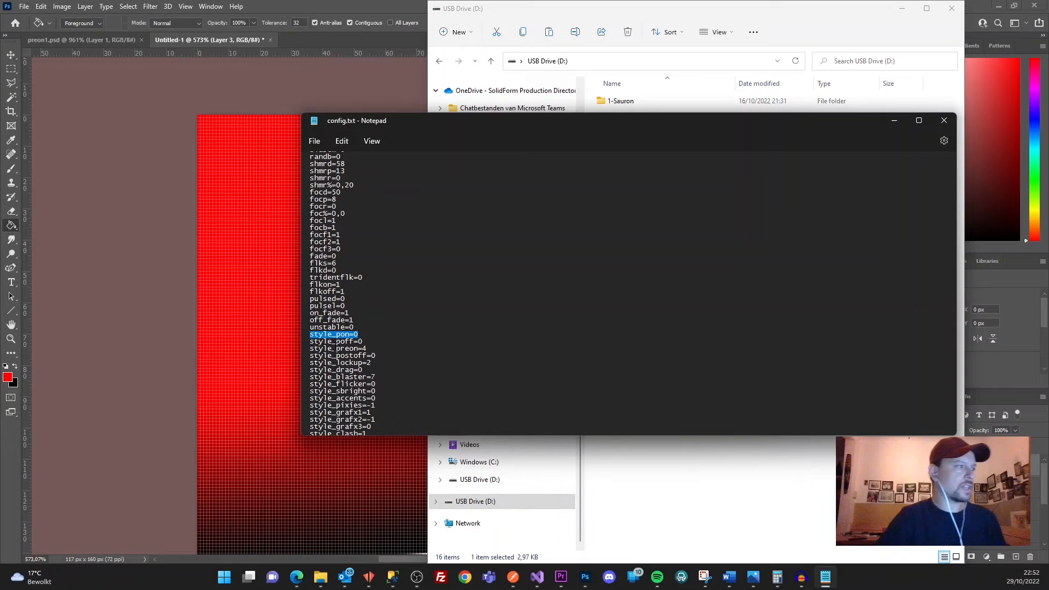
{"action": "double_click", "coordinate": [348, 336]}
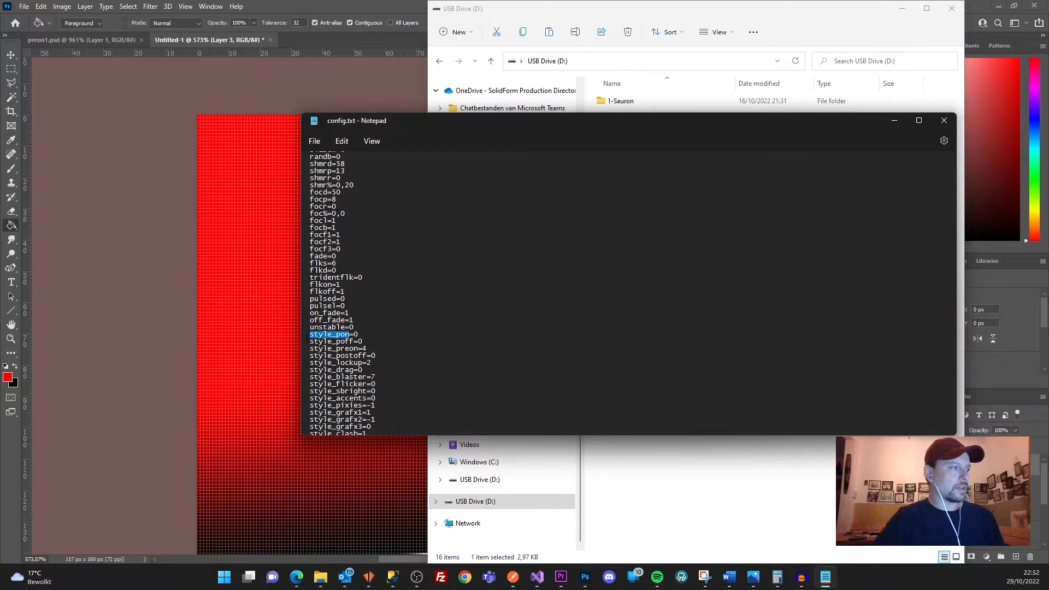
Step: Switch to the browser, load crystalfocus.net in a new tab and open its CFX Parameters page
{"action": "left_click", "coordinate": [296, 577]}
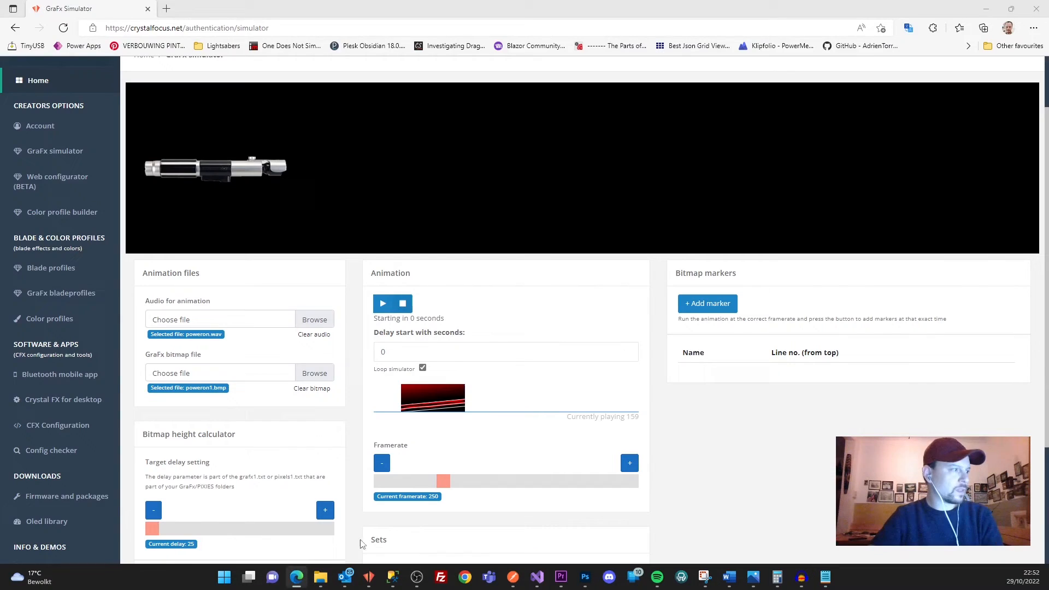
{"action": "left_click", "coordinate": [171, 12]}
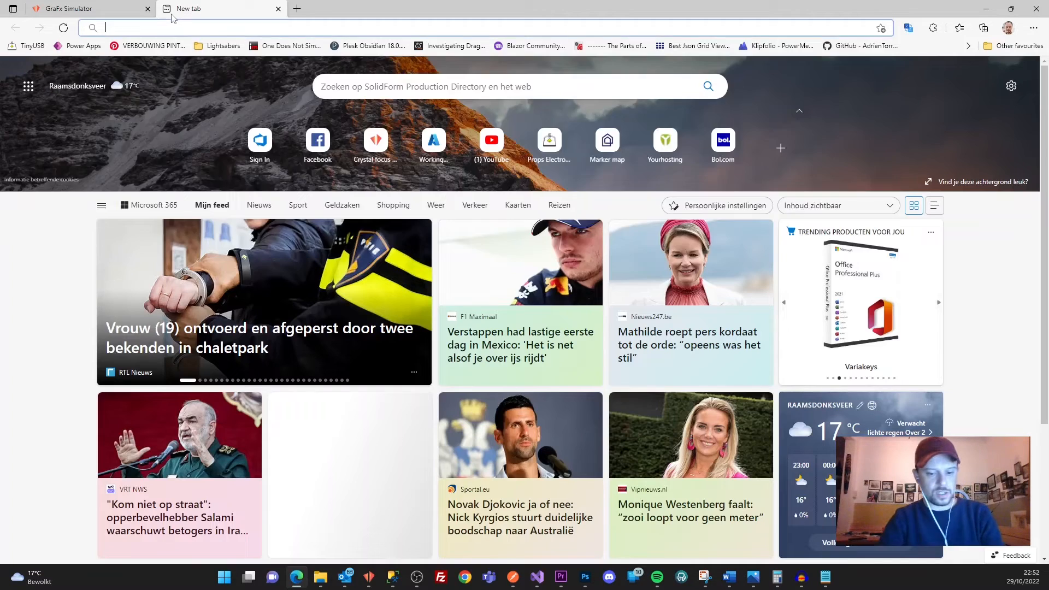
{"action": "type", "text": "cry"}
{"action": "key", "text": "Return"}
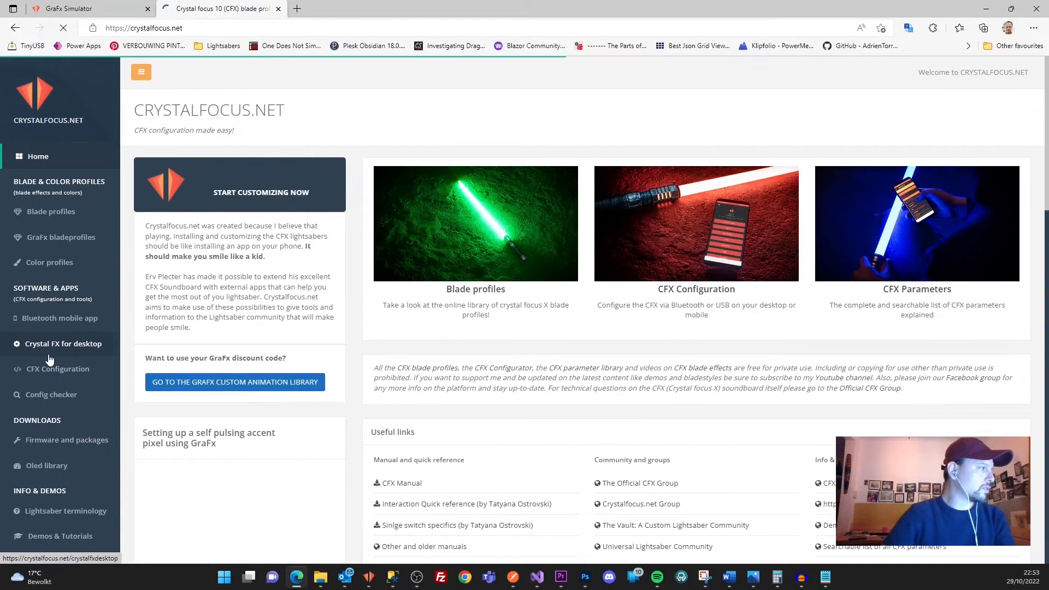
{"action": "scroll", "coordinate": [50, 360], "scroll_direction": "down", "scroll_amount": 2}
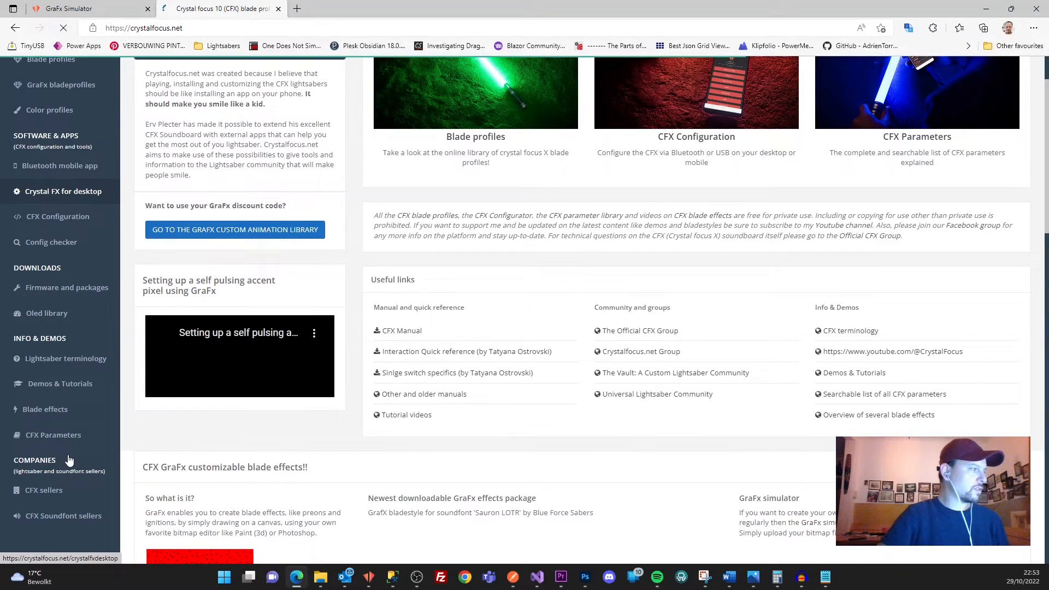
{"action": "left_click", "coordinate": [66, 439]}
Step: Search the CFX parameters for style_pon and look up its option number for a GrafX sequence
{"action": "left_click", "coordinate": [201, 208]}
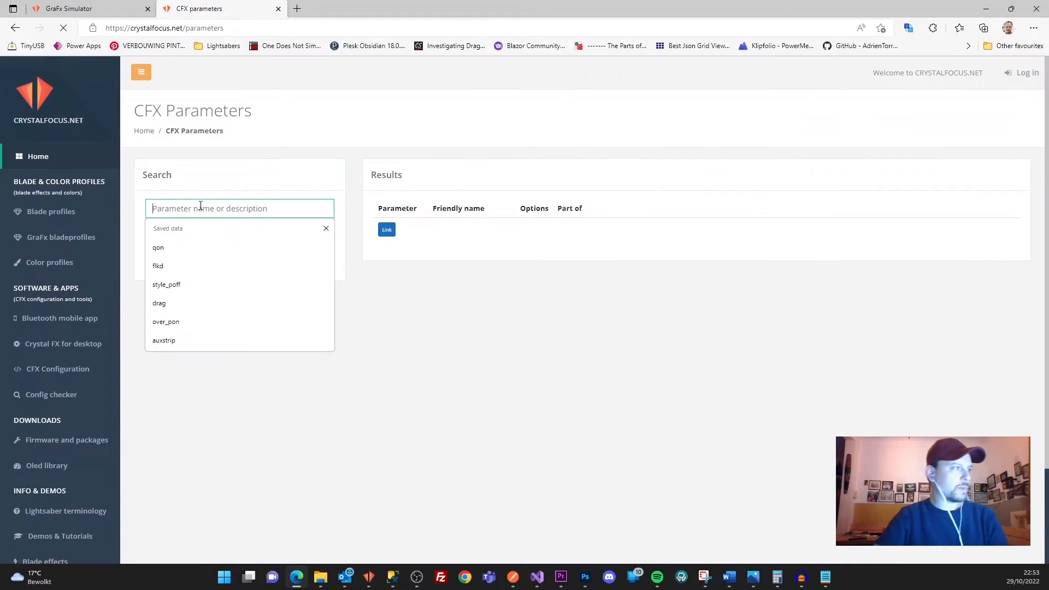
{"action": "type", "text": "style_pon"}
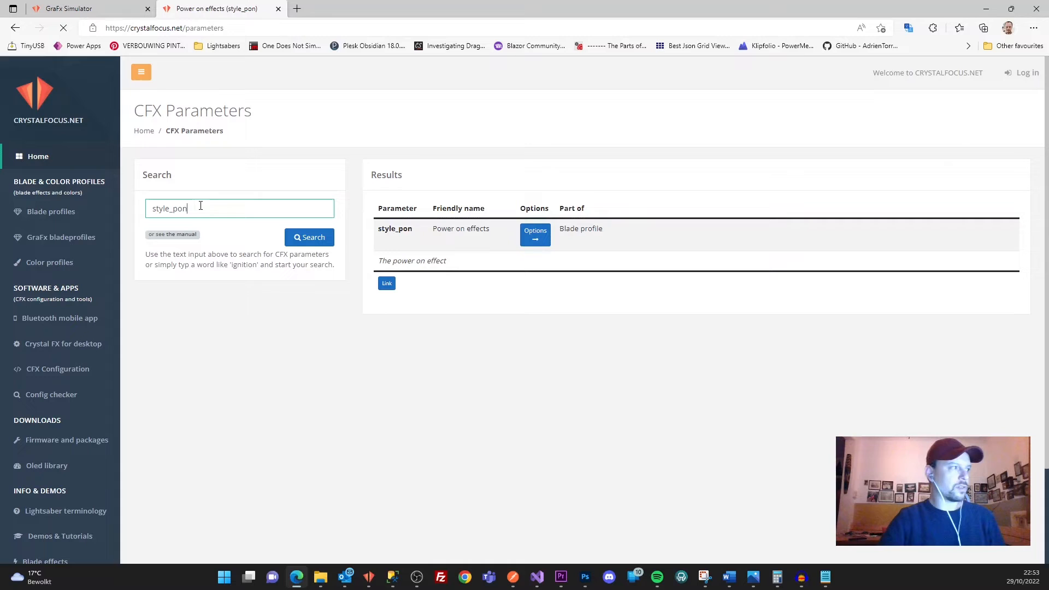
{"action": "left_click", "coordinate": [534, 233]}
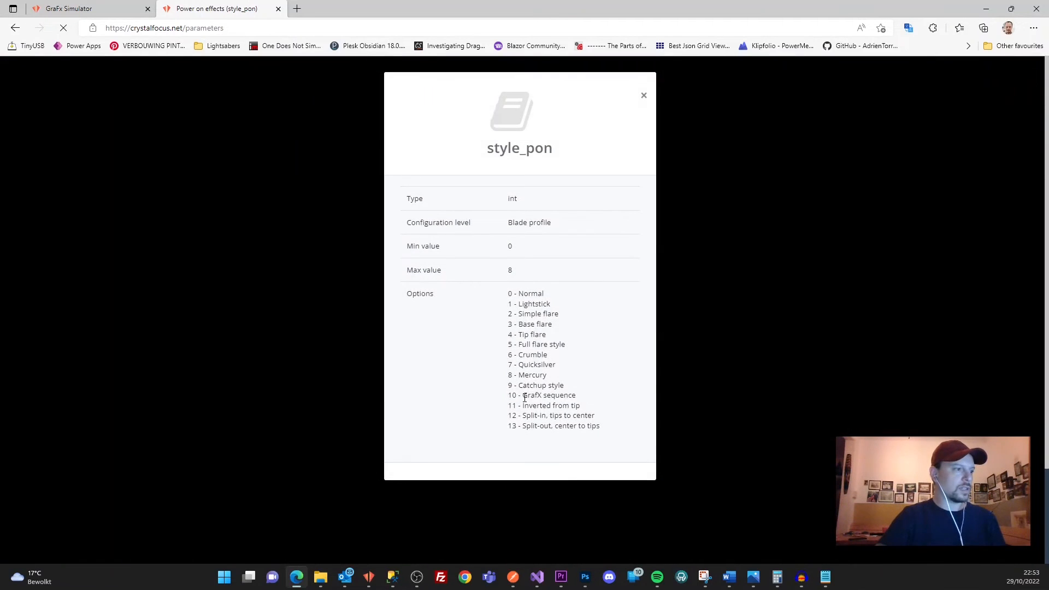
{"action": "triple_click", "coordinate": [513, 395]}
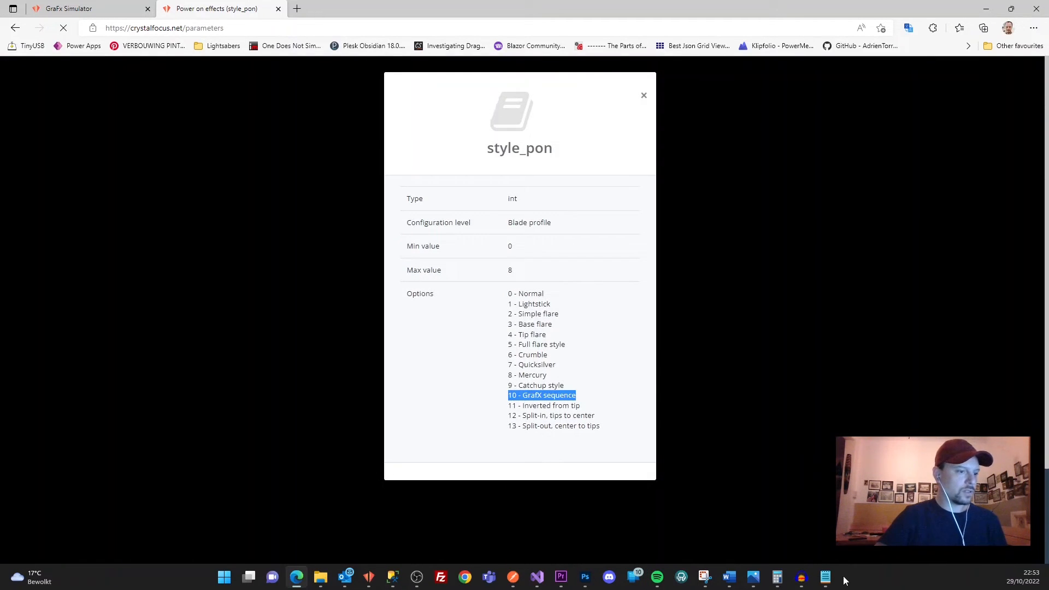
Step: Switch back to config.txt in Notepad, set style_pon to 10 for profile 1 and save the file
{"action": "left_click", "coordinate": [824, 577]}
{"action": "left_click", "coordinate": [328, 335]}
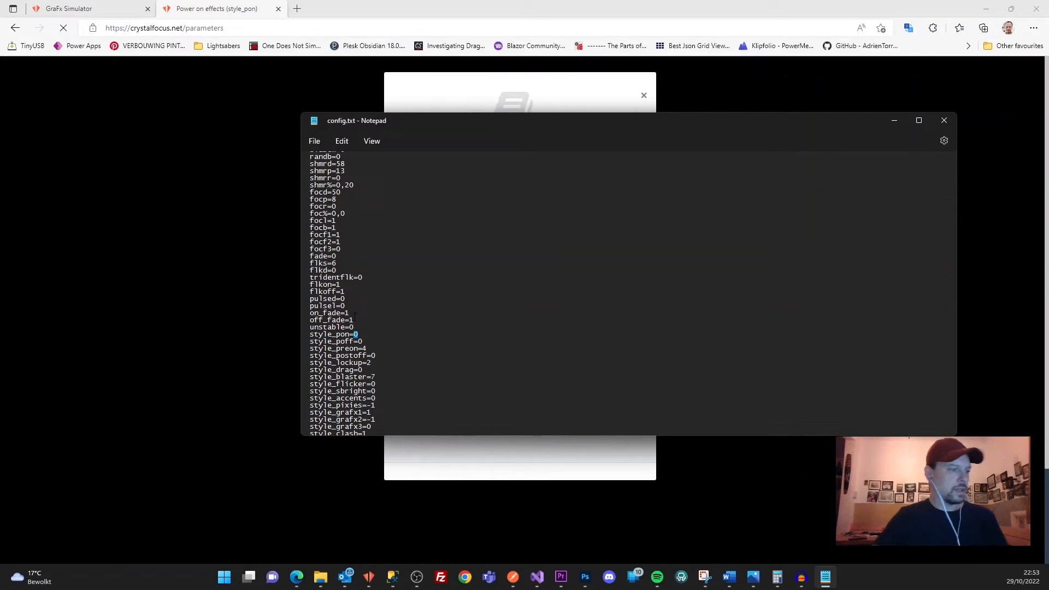
{"action": "type", "text": "10"}
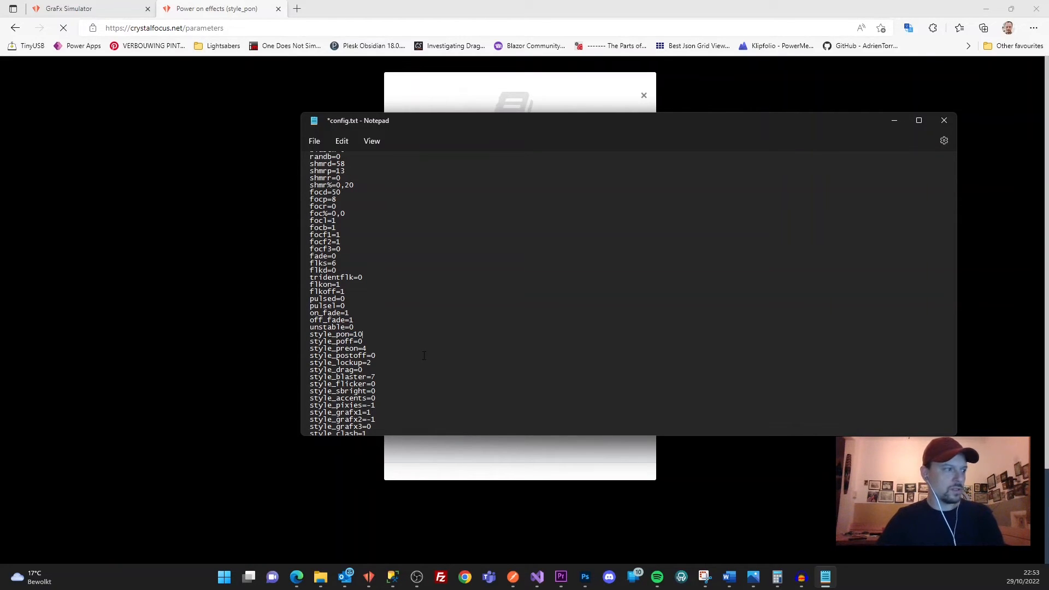
{"action": "key", "text": "ctrl+s"}
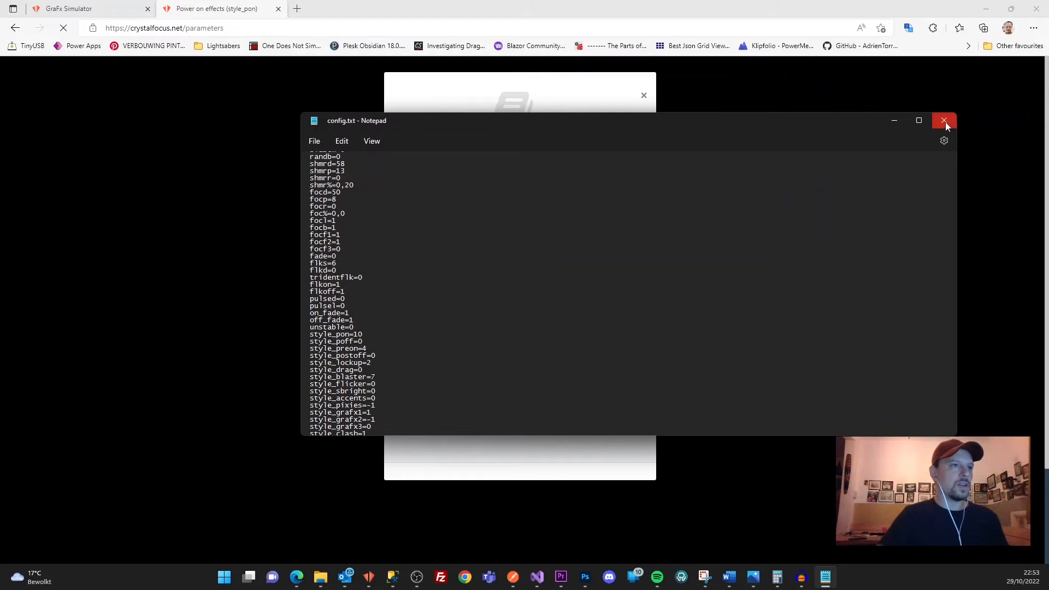
Step: Enter 1 for style_grafx1 in config.txt and close the file, saving the changes
{"action": "scroll", "coordinate": [457, 421], "scroll_direction": "down", "scroll_amount": 4}
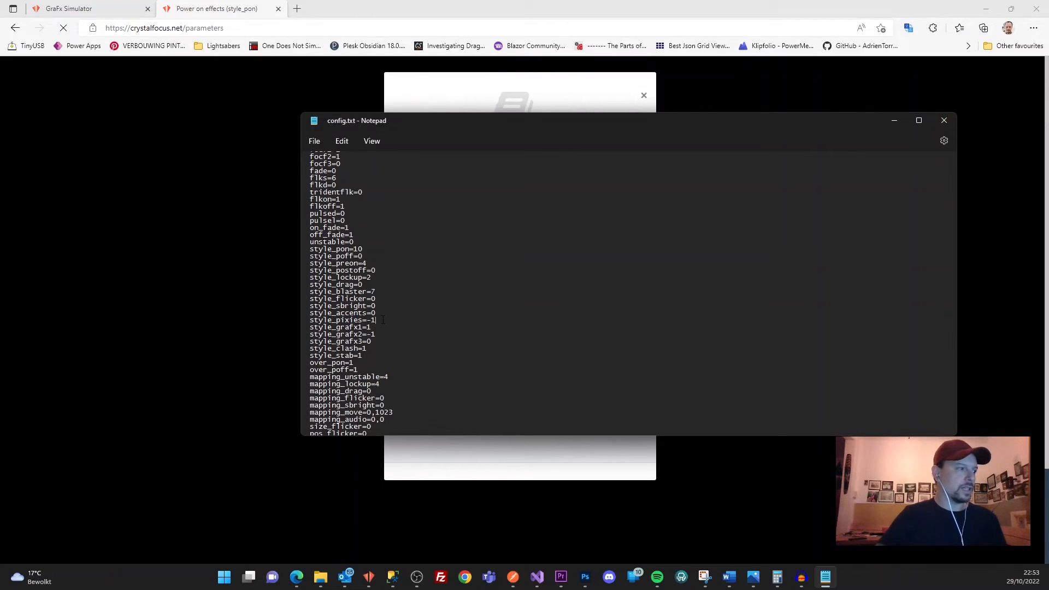
{"action": "left_click_drag", "start_coordinate": [381, 328], "coordinate": [314, 329]}
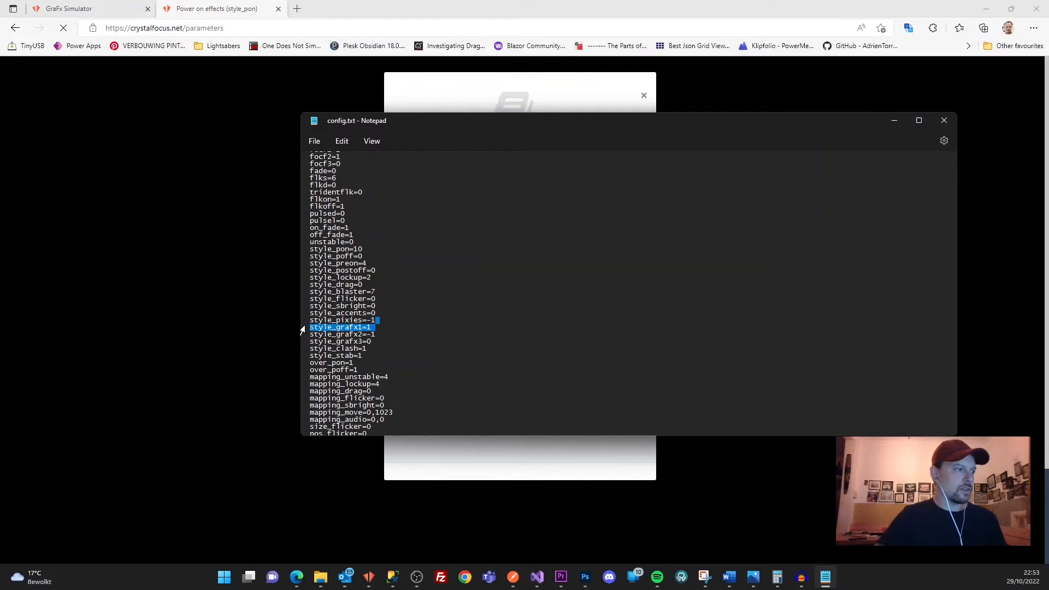
{"action": "left_click", "coordinate": [368, 328]}
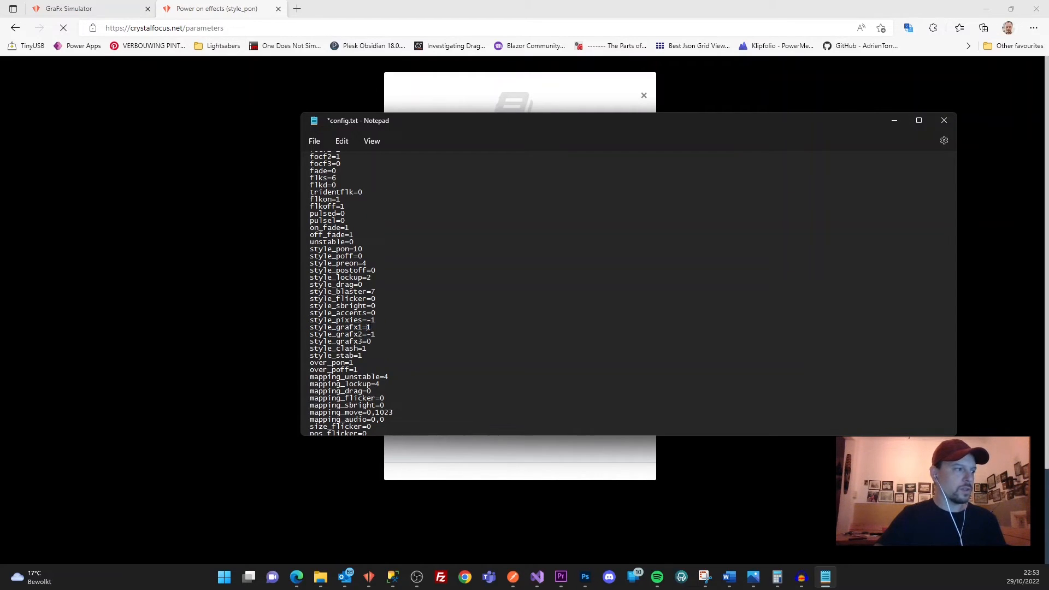
{"action": "left_click", "coordinate": [944, 120]}
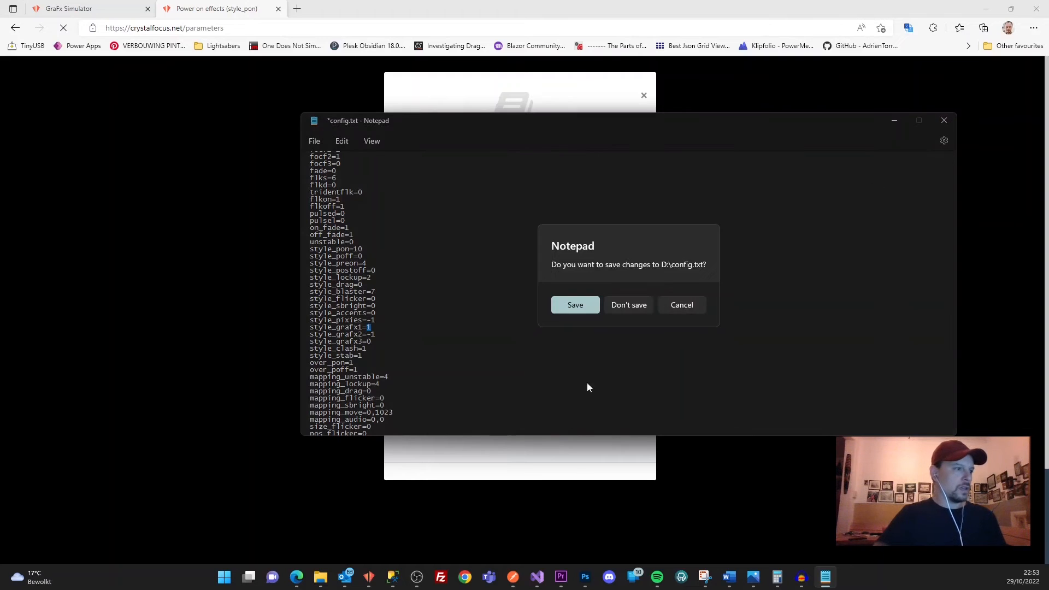
{"action": "left_click", "coordinate": [580, 306]}
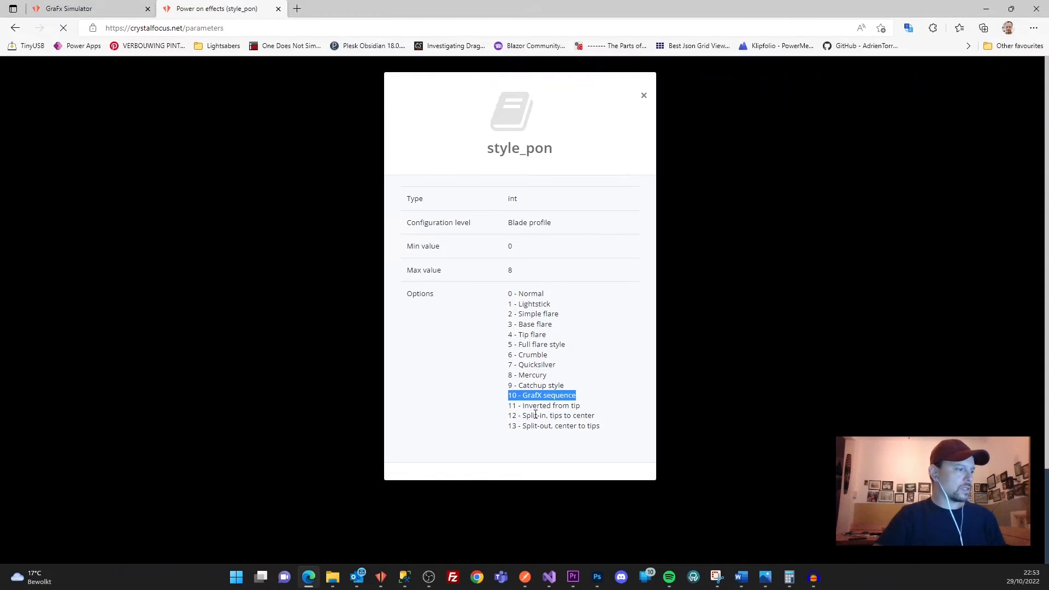
Step: Close the parameter details, minimise the browser, and switch to Crystal FX to power on the connected saber
{"action": "left_click", "coordinate": [662, 76]}
{"action": "left_click", "coordinate": [985, 9]}
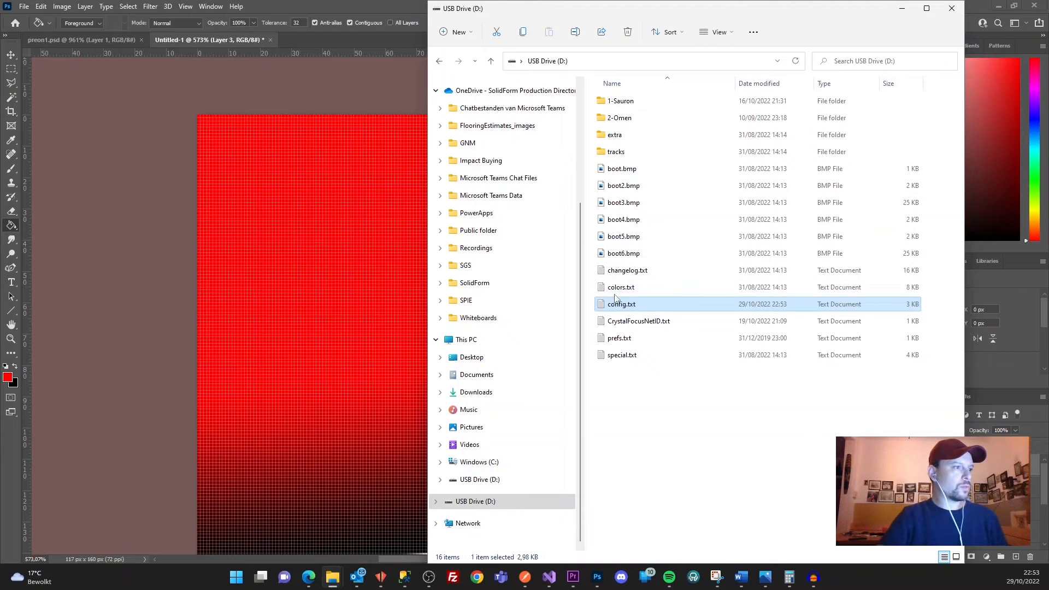
{"action": "left_click", "coordinate": [368, 5]}
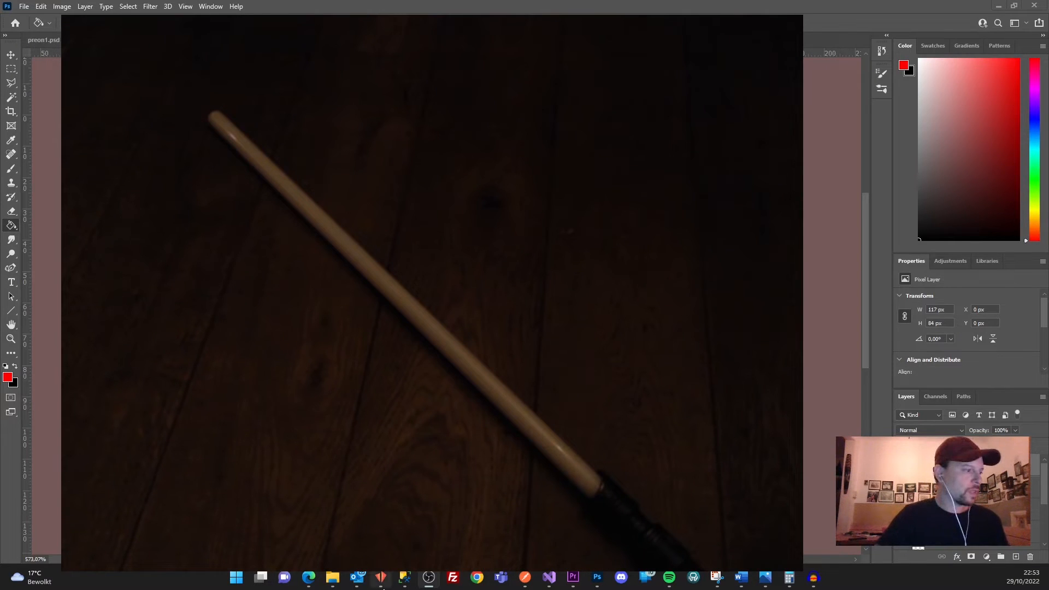
{"action": "left_click", "coordinate": [381, 576]}
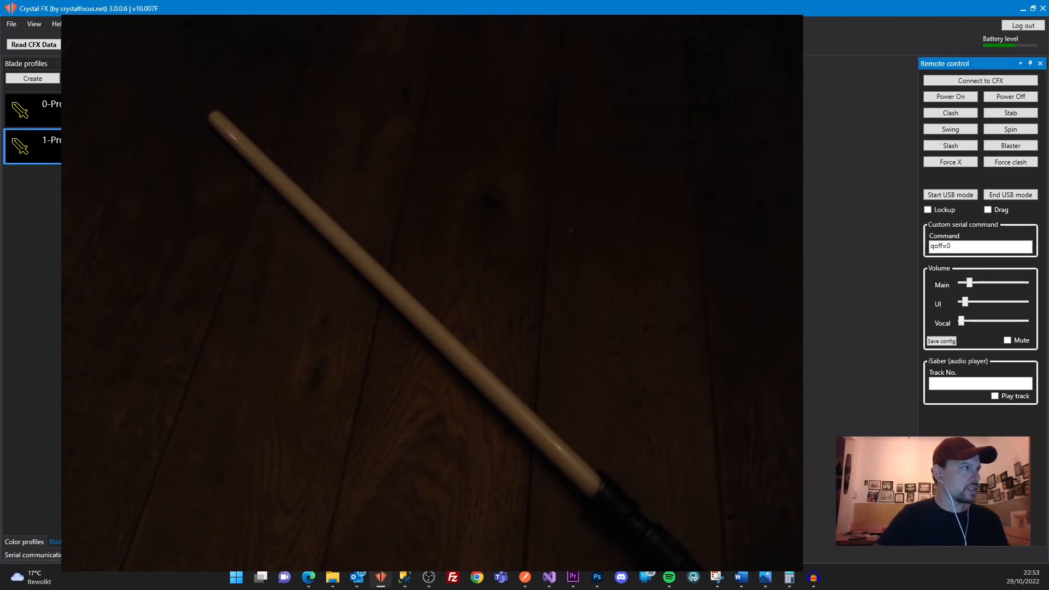
{"action": "left_click", "coordinate": [948, 101]}
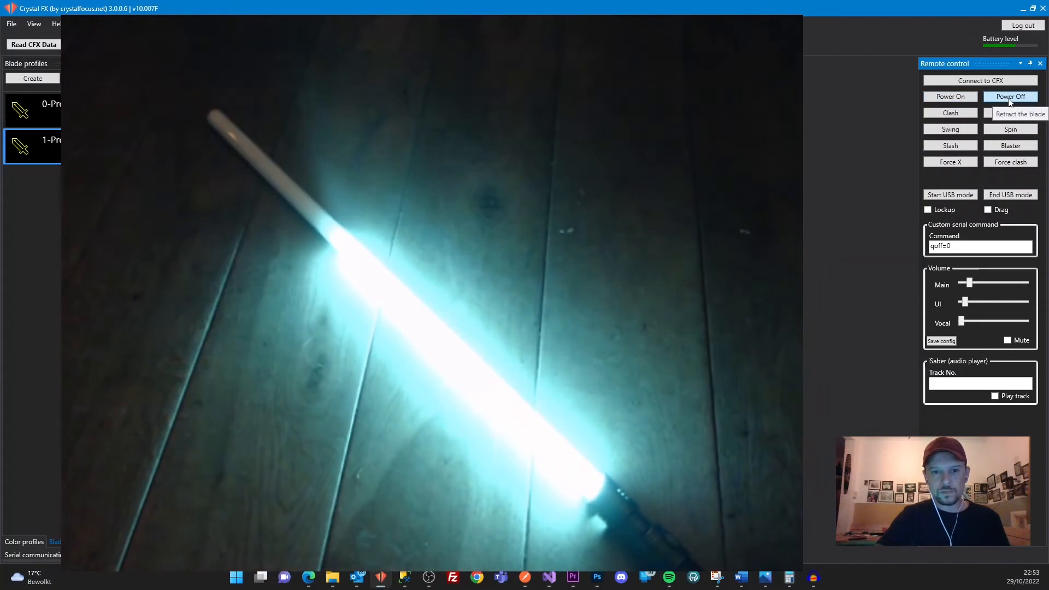
Step: Test the saber's ignition remotely by retracting the blade, igniting it again and retracting it once more
{"action": "left_click", "coordinate": [1010, 101]}
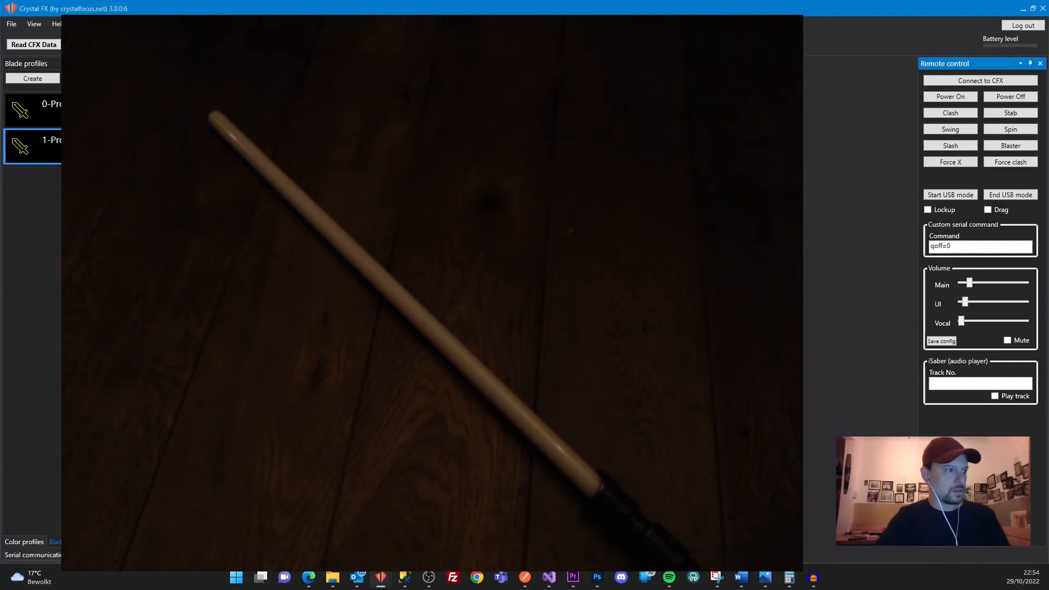
{"action": "left_click", "coordinate": [953, 99]}
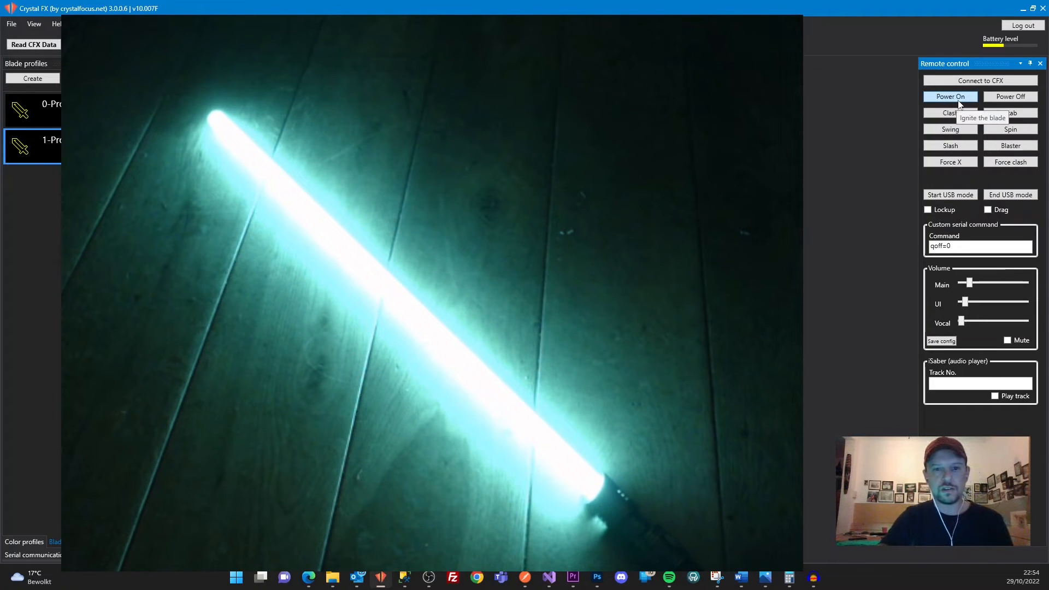
{"action": "left_click", "coordinate": [958, 103]}
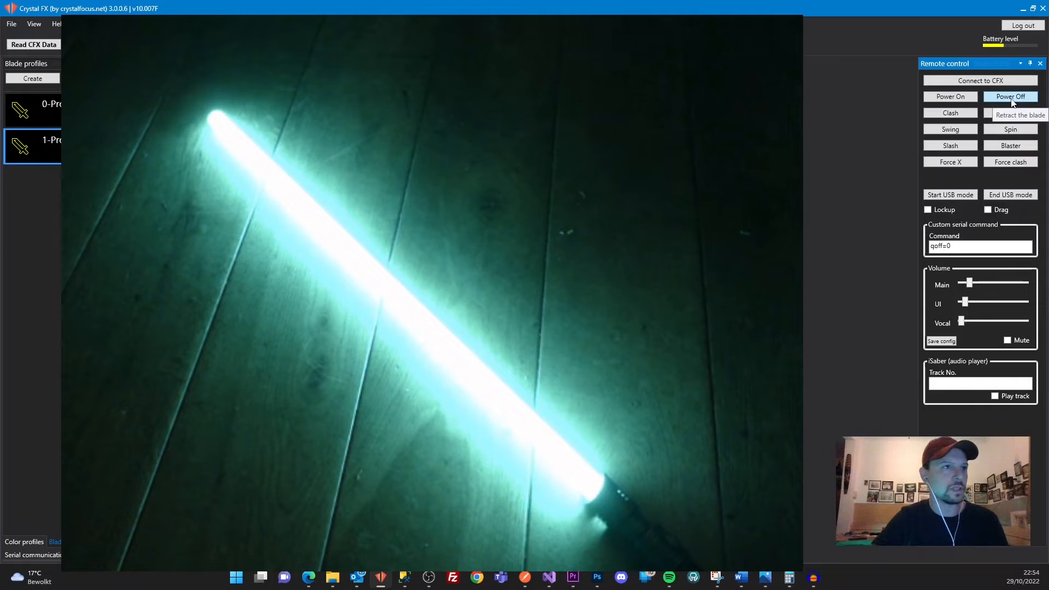
{"action": "left_click", "coordinate": [1011, 100]}
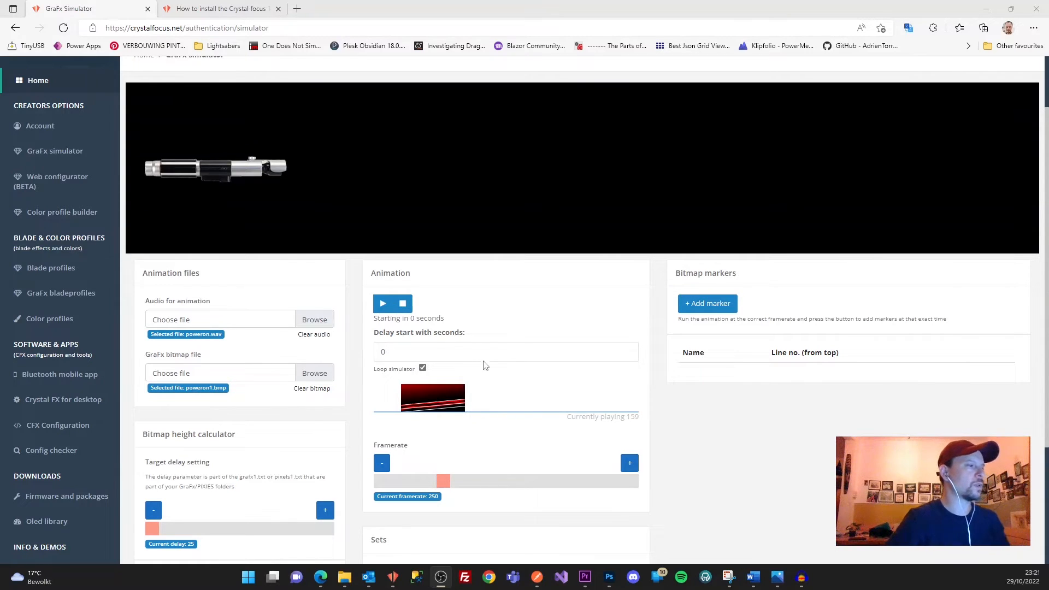
Step: Play the poweron1.bmp animation in the GraFx simulator in the browser, and stop the playback
{"action": "left_click", "coordinate": [383, 305]}
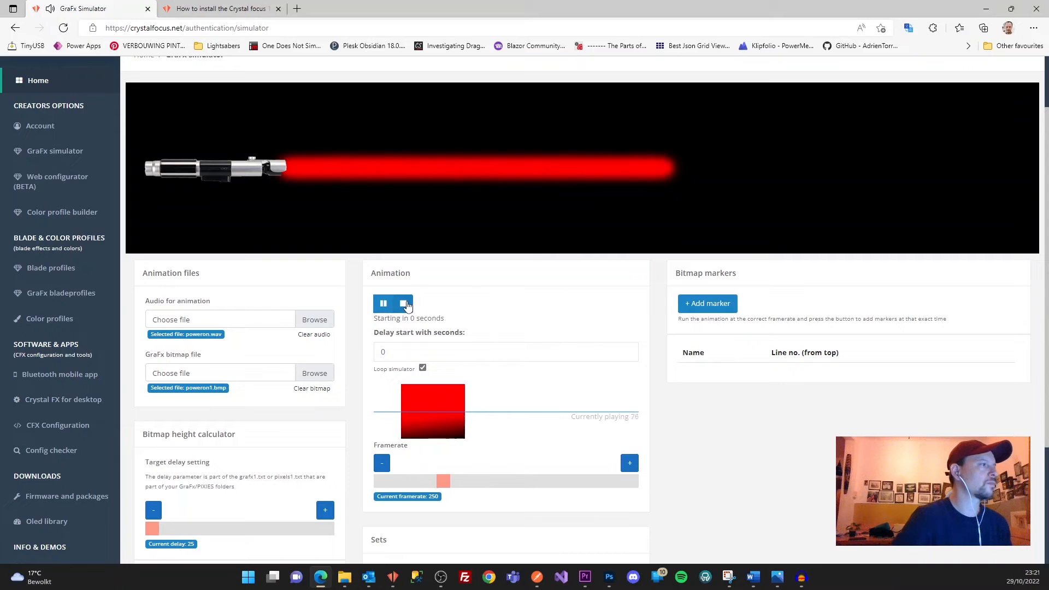
{"action": "left_click", "coordinate": [406, 304]}
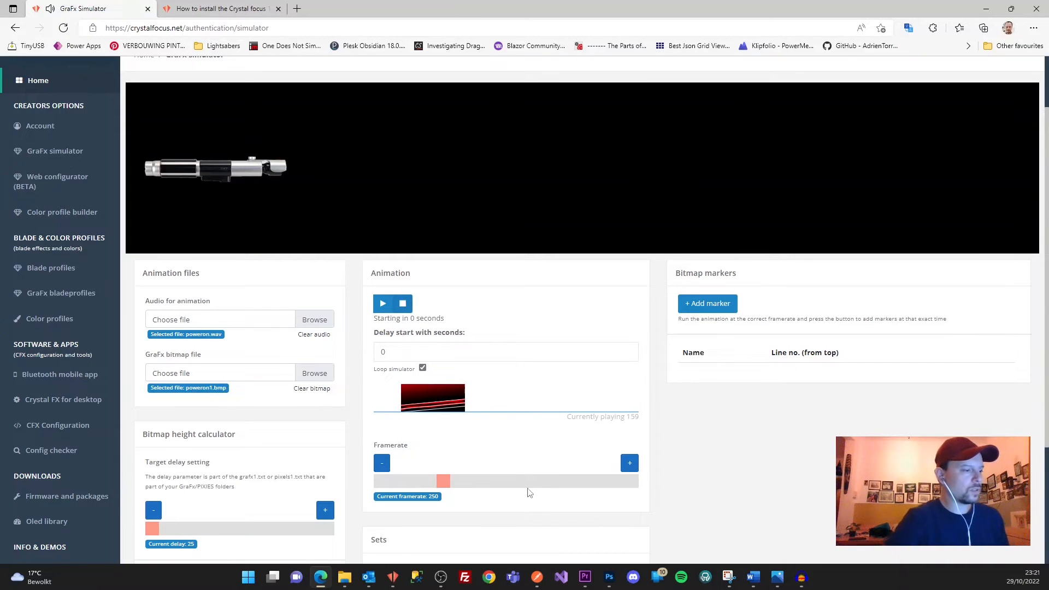
Step: Switch to Photoshop, make the Marker layer visible in the power-on bitmap and clear the selection
{"action": "mouse_move", "coordinate": [585, 583]}
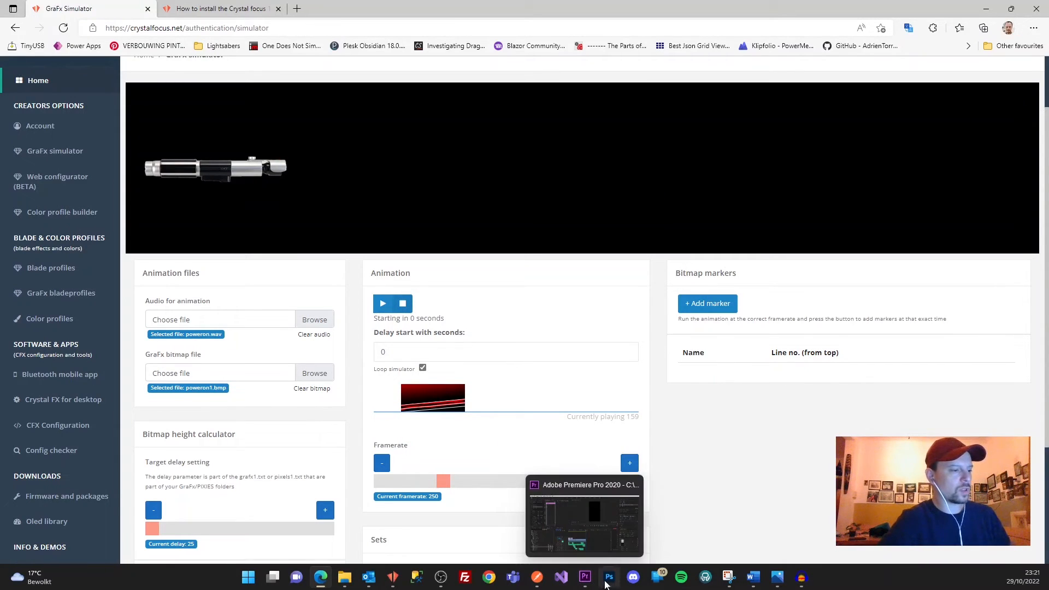
{"action": "left_click", "coordinate": [609, 578]}
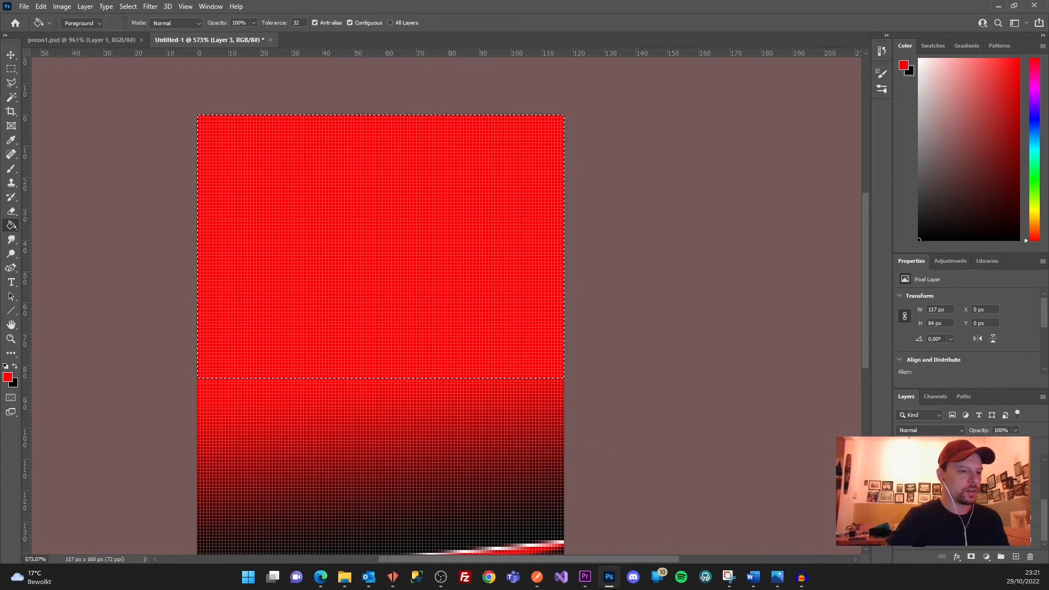
{"action": "left_click", "coordinate": [956, 515]}
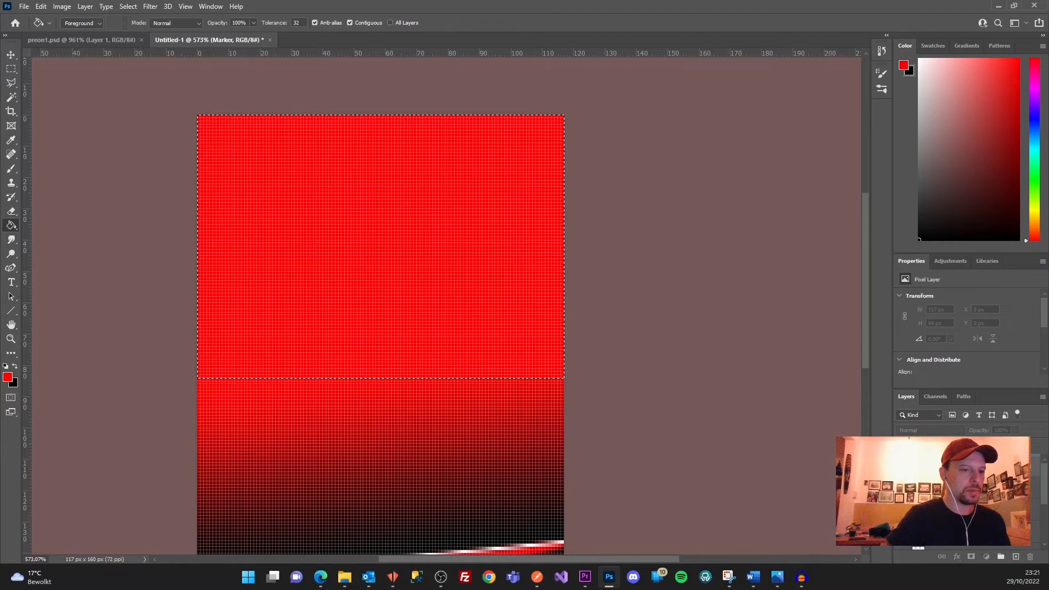
{"action": "left_click", "coordinate": [902, 465]}
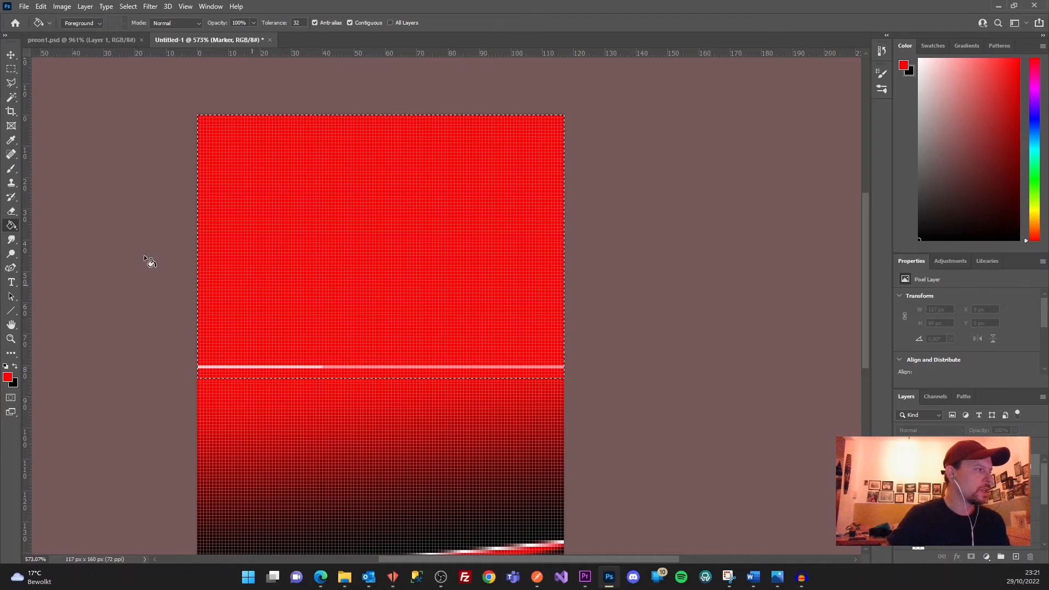
{"action": "key", "text": "ctrl+d"}
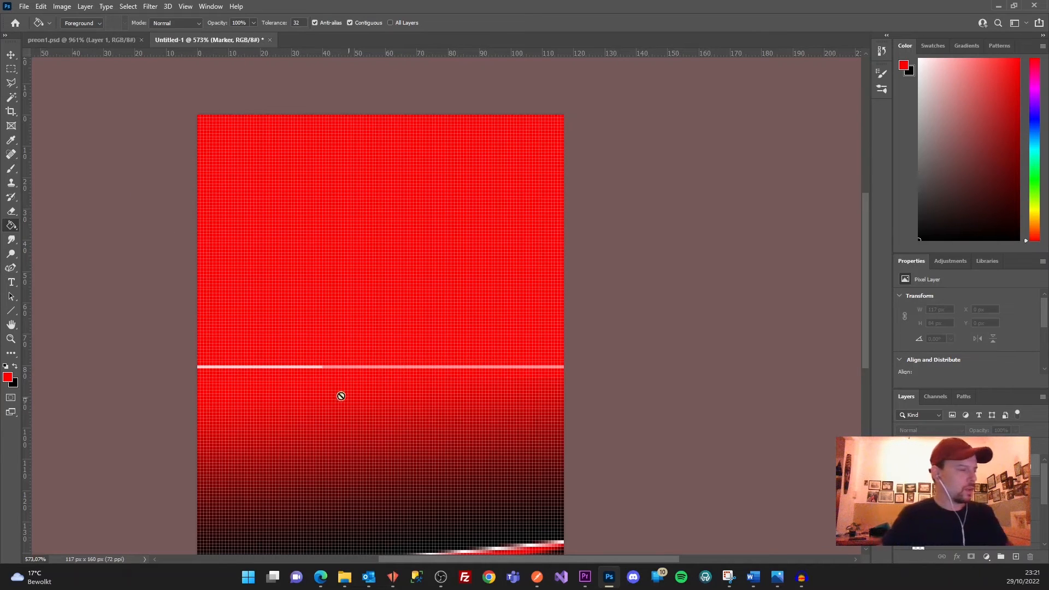
{"action": "left_click", "coordinate": [11, 57]}
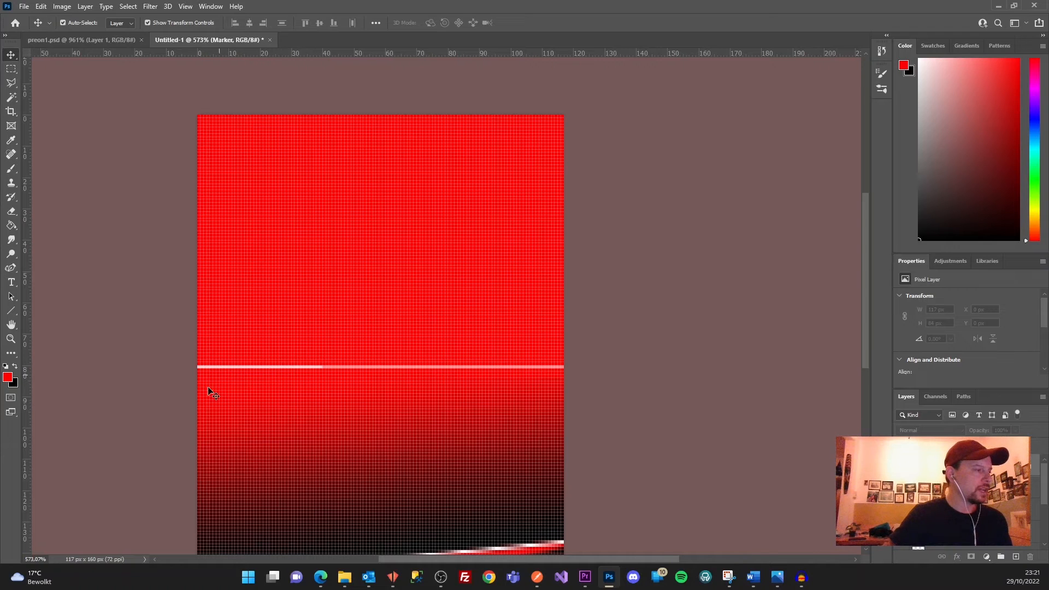
Step: Add a new layer above the Marker layer and ready the Brush with the foreground colour 000000
{"action": "scroll", "coordinate": [248, 425], "scroll_direction": "down", "scroll_amount": 1}
{"action": "scroll", "coordinate": [249, 425], "scroll_direction": "down", "scroll_amount": 5}
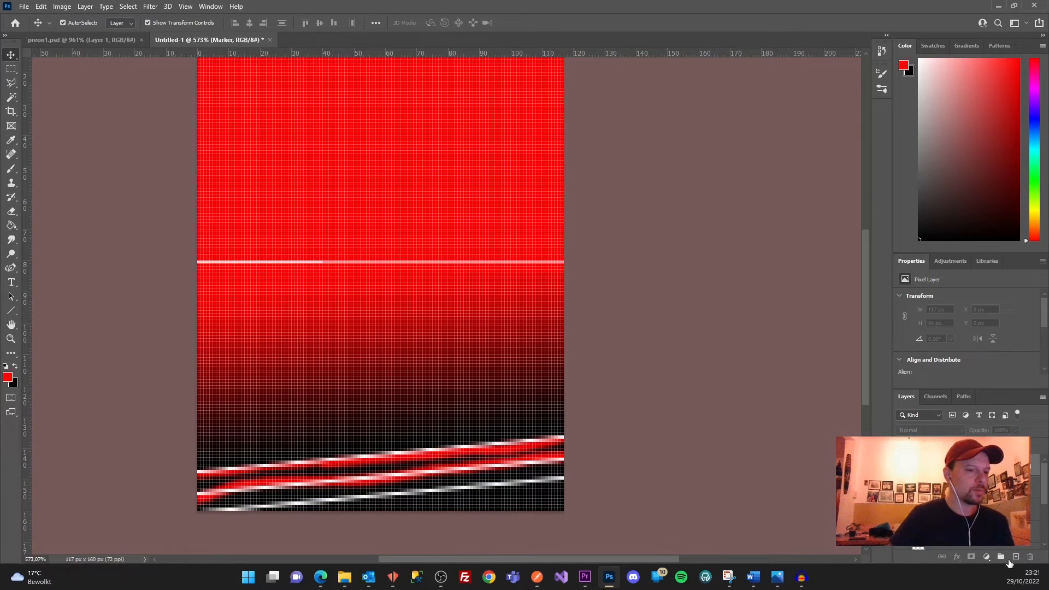
{"action": "left_click", "coordinate": [1015, 556]}
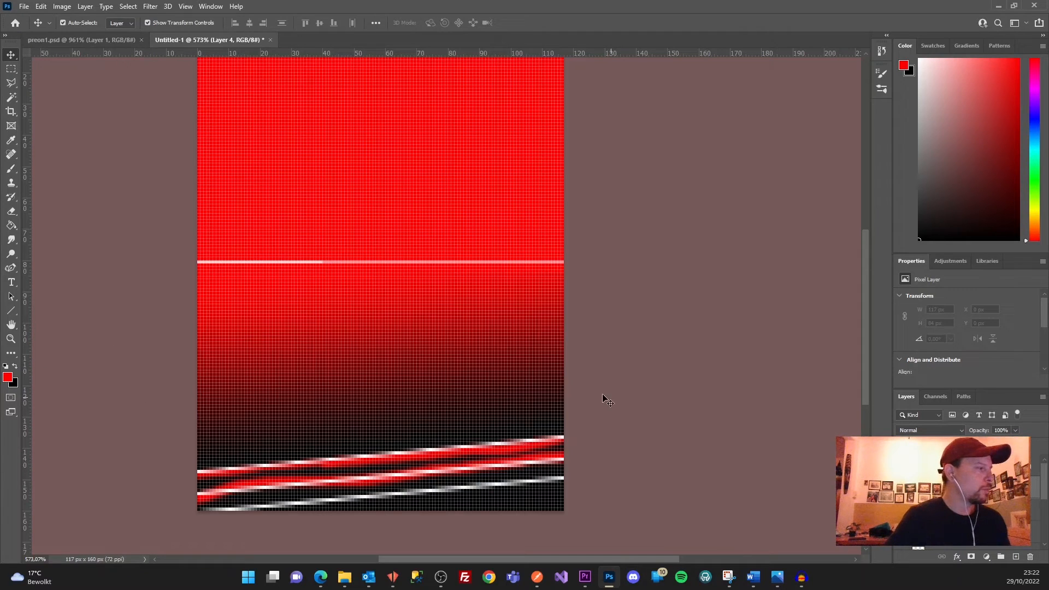
{"action": "left_click", "coordinate": [8, 378]}
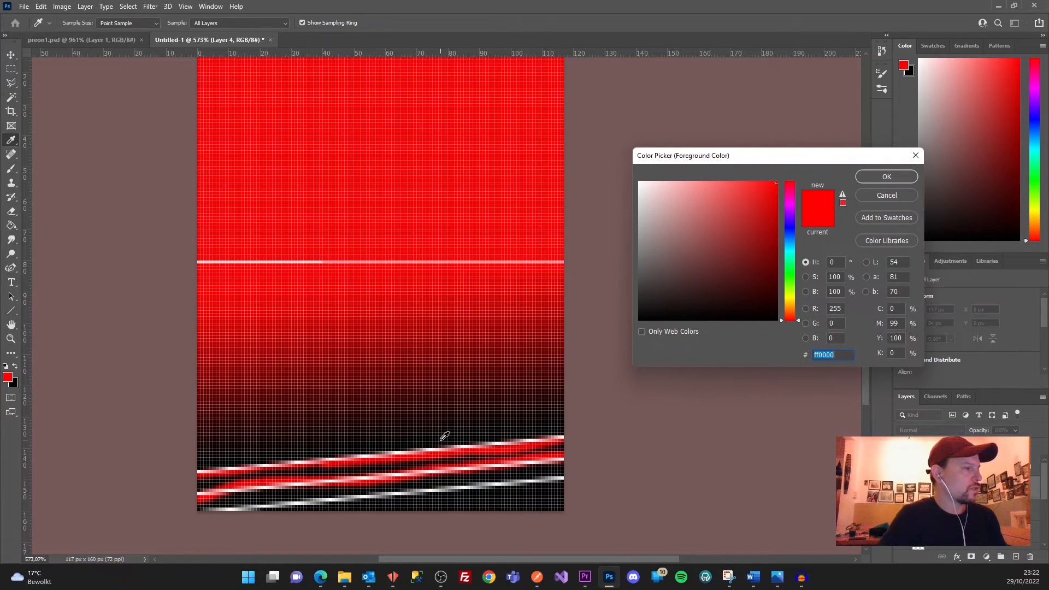
{"action": "type", "text": "000000"}
{"action": "left_click", "coordinate": [884, 178]}
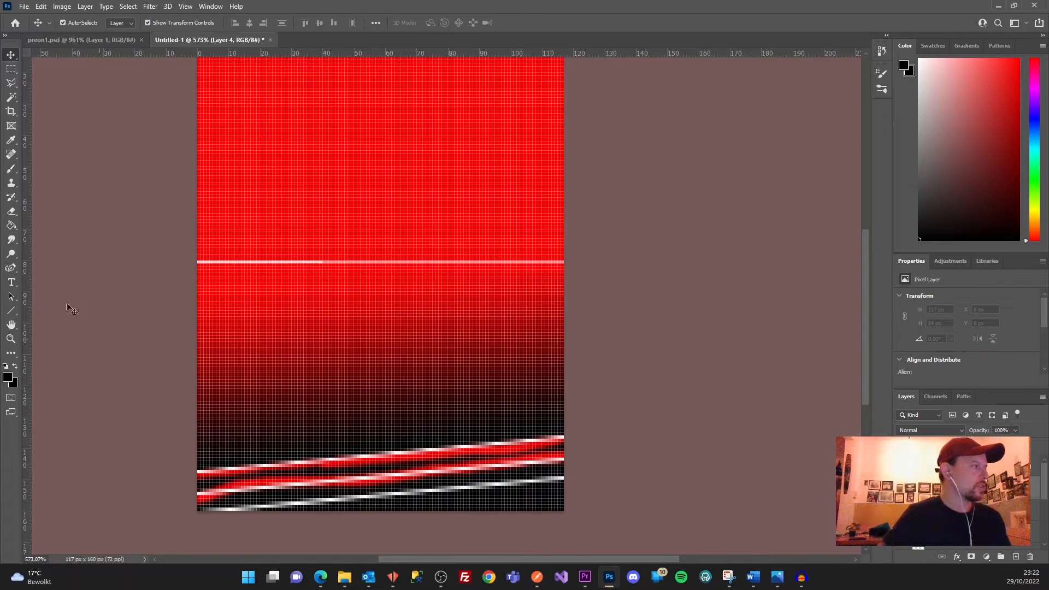
{"action": "left_click", "coordinate": [11, 169]}
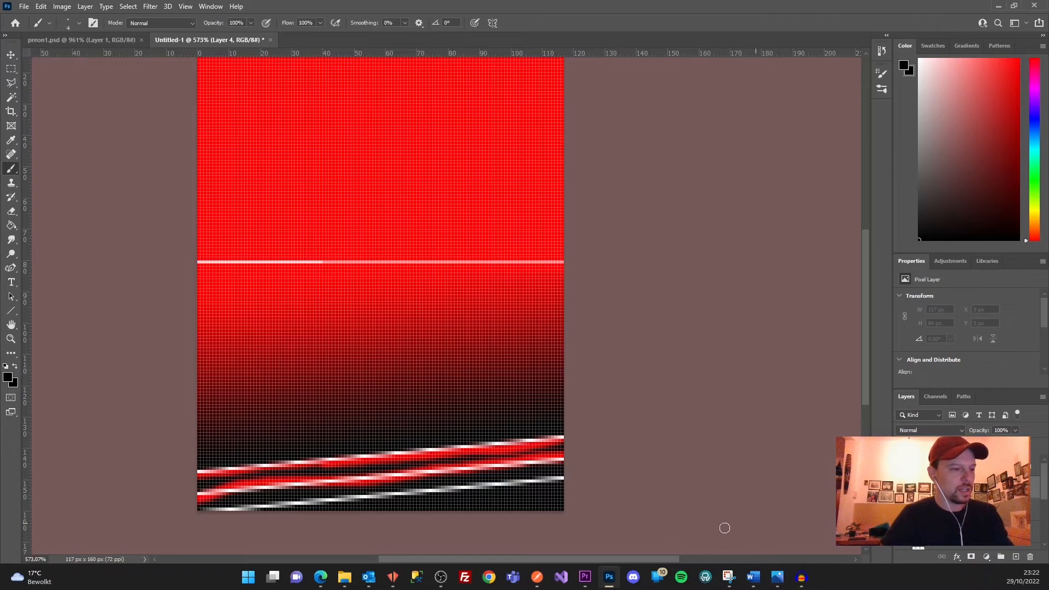
Step: Paint several thin black diagonal lines sloping down to the right across the red-to-black gradient below the marker line
{"action": "left_click_drag", "start_coordinate": [526, 387], "coordinate": [517, 393]}
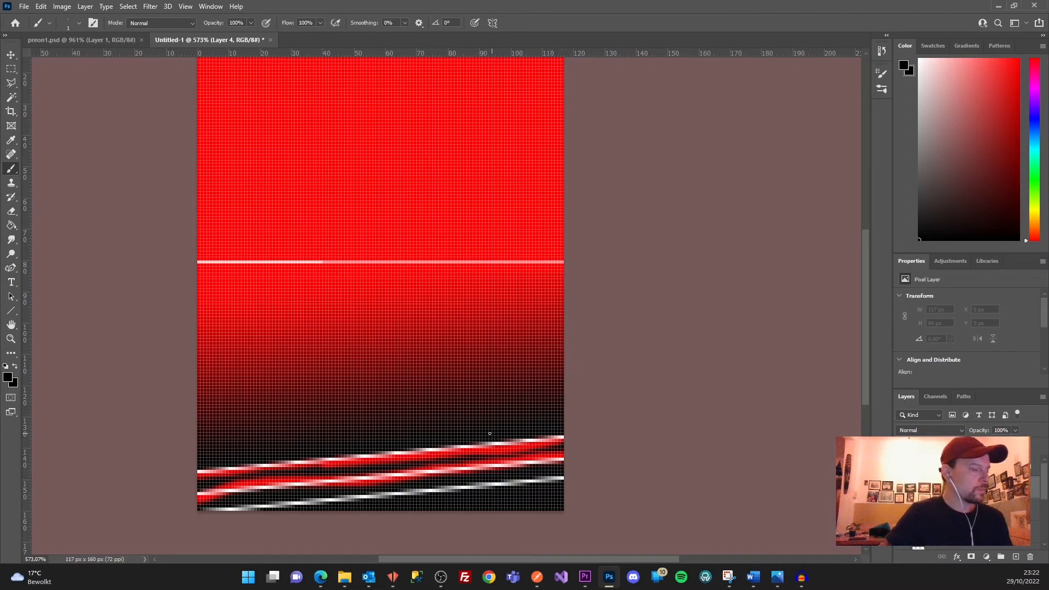
{"action": "left_click_drag", "start_coordinate": [231, 372], "coordinate": [149, 362]}
{"action": "left_click_drag", "start_coordinate": [441, 389], "coordinate": [177, 331]}
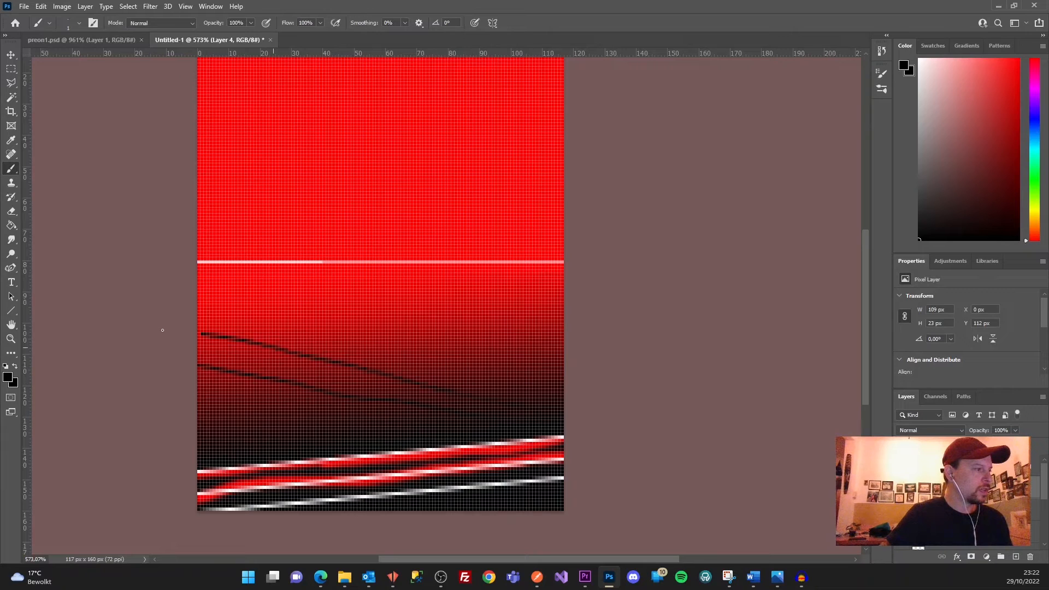
{"action": "mouse_move", "coordinate": [557, 398]}
{"action": "left_mouse_down"}
{"action": "mouse_move", "coordinate": [328, 331]}
{"action": "mouse_move", "coordinate": [167, 309]}
{"action": "left_mouse_up"}
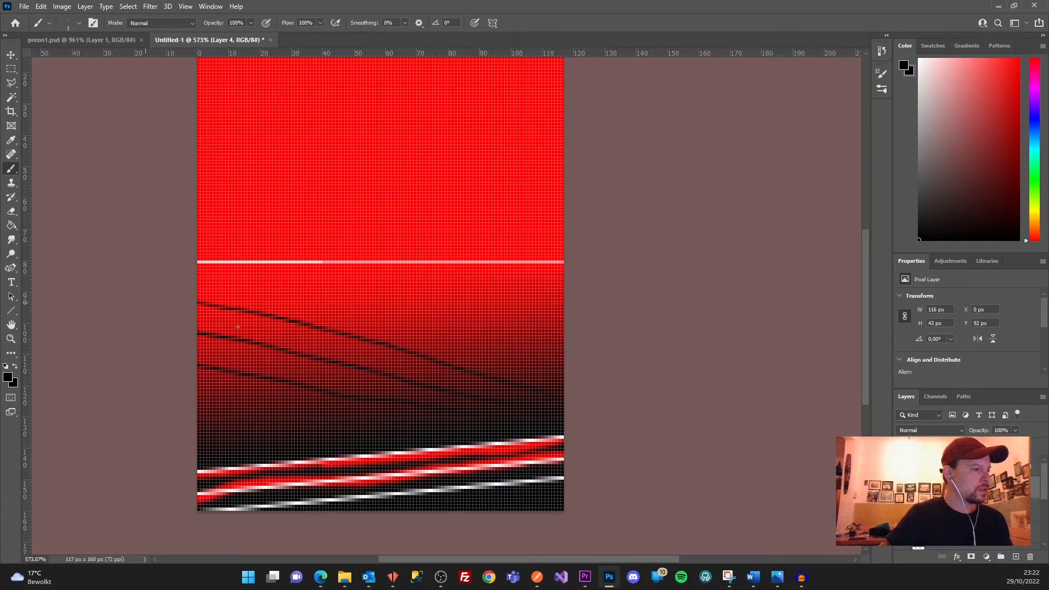
{"action": "left_click_drag", "start_coordinate": [524, 360], "coordinate": [185, 267]}
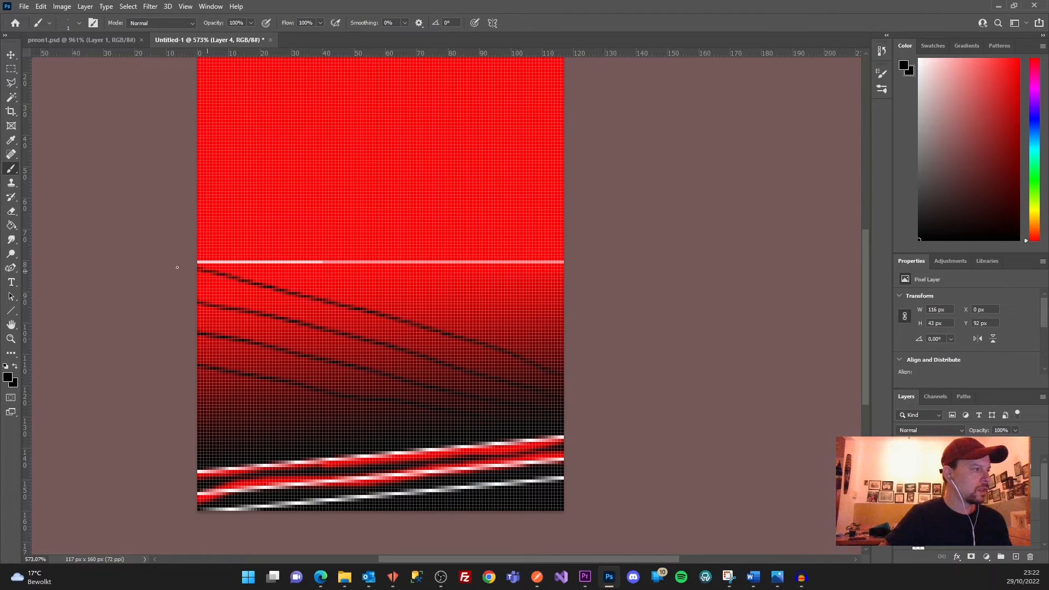
{"action": "left_click_drag", "start_coordinate": [262, 401], "coordinate": [199, 378]}
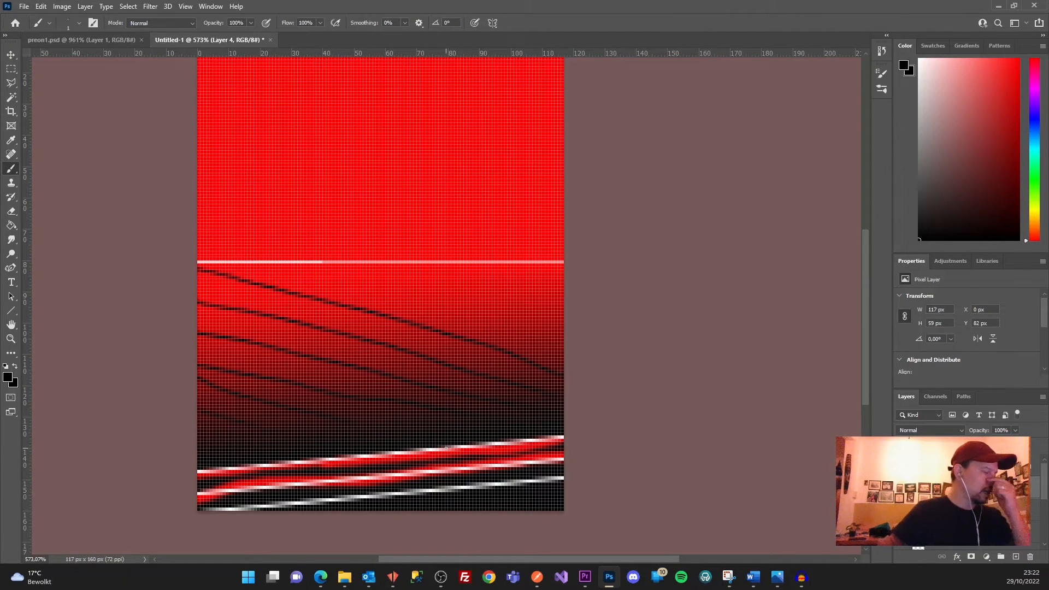
Step: Add another new layer and ready the Brush with the white foreground colour ffffff
{"action": "left_click", "coordinate": [1016, 555]}
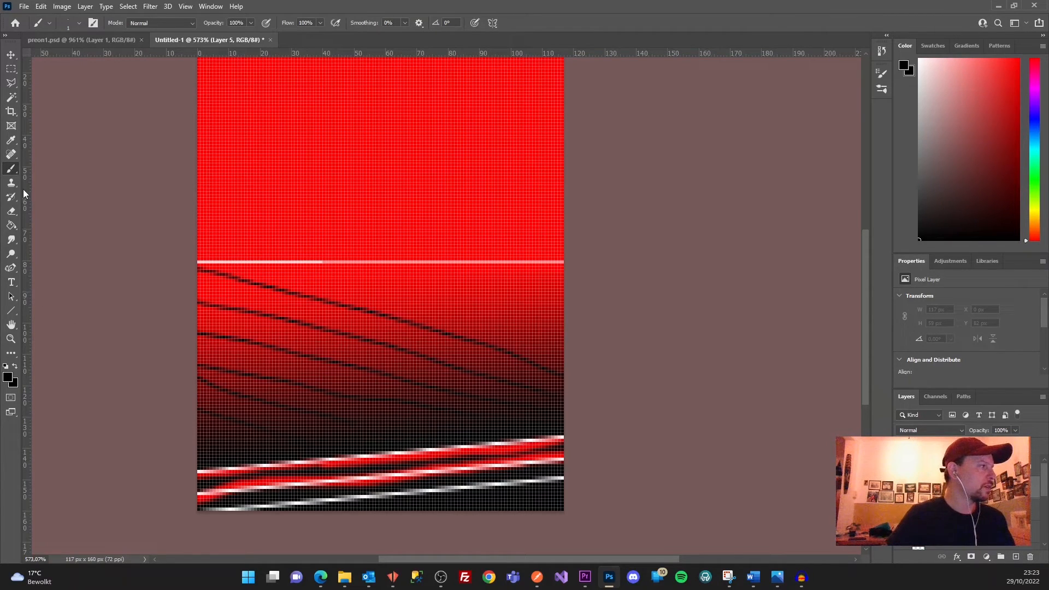
{"action": "left_click", "coordinate": [8, 378]}
{"action": "left_click_drag", "start_coordinate": [656, 319], "coordinate": [522, 115]}
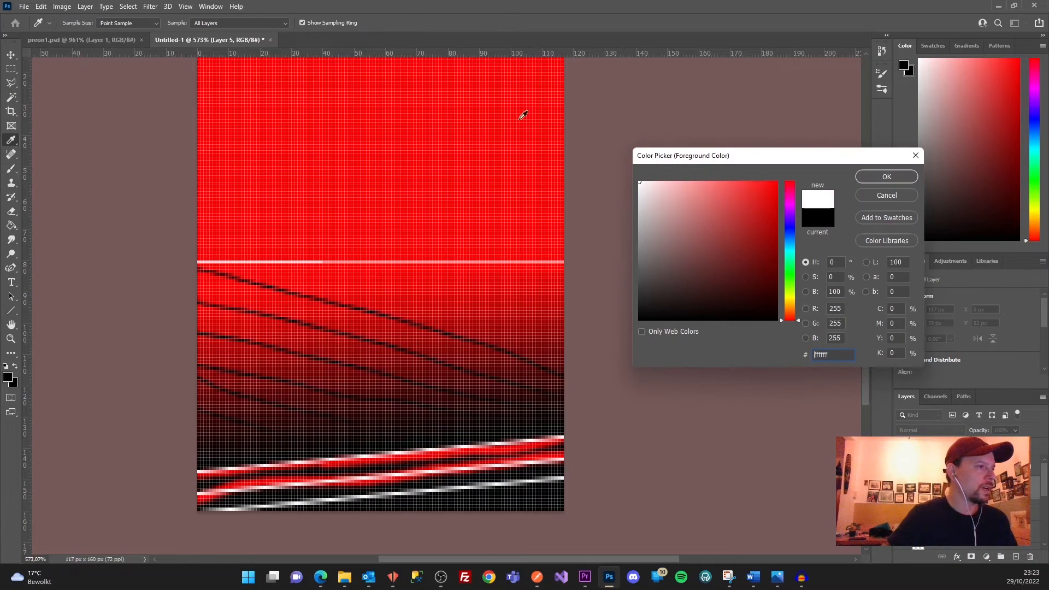
{"action": "left_click", "coordinate": [880, 174]}
{"action": "key", "text": "b"}
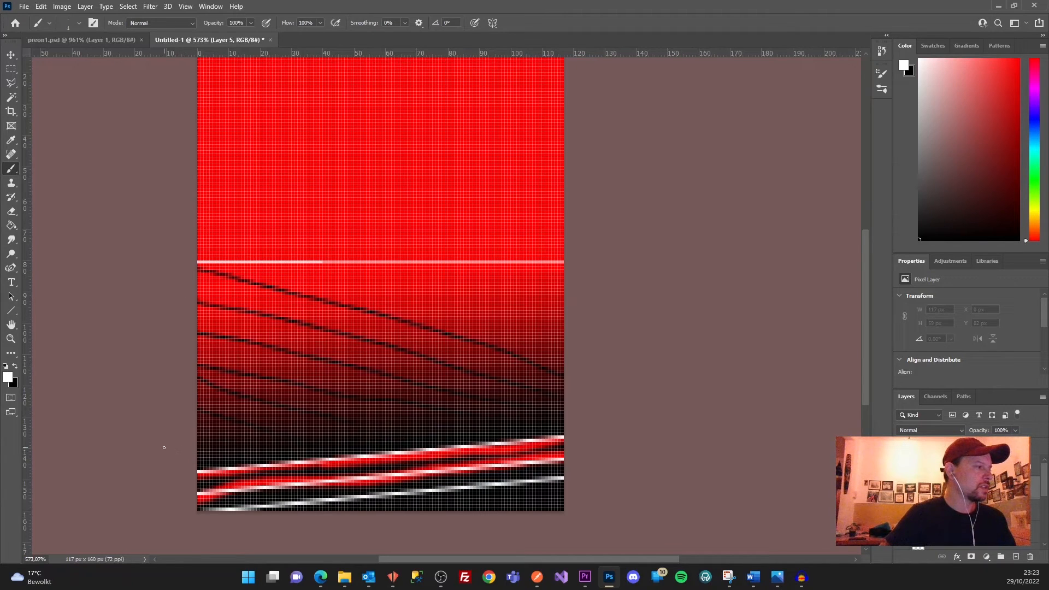
Step: Paint four thin white lines rising from the canvas's left edge across the gradient area, each shorter than the one below
{"action": "left_click_drag", "start_coordinate": [214, 430], "coordinate": [501, 349]}
{"action": "left_click_drag", "start_coordinate": [192, 397], "coordinate": [460, 321]}
{"action": "left_click_drag", "start_coordinate": [192, 353], "coordinate": [394, 308]}
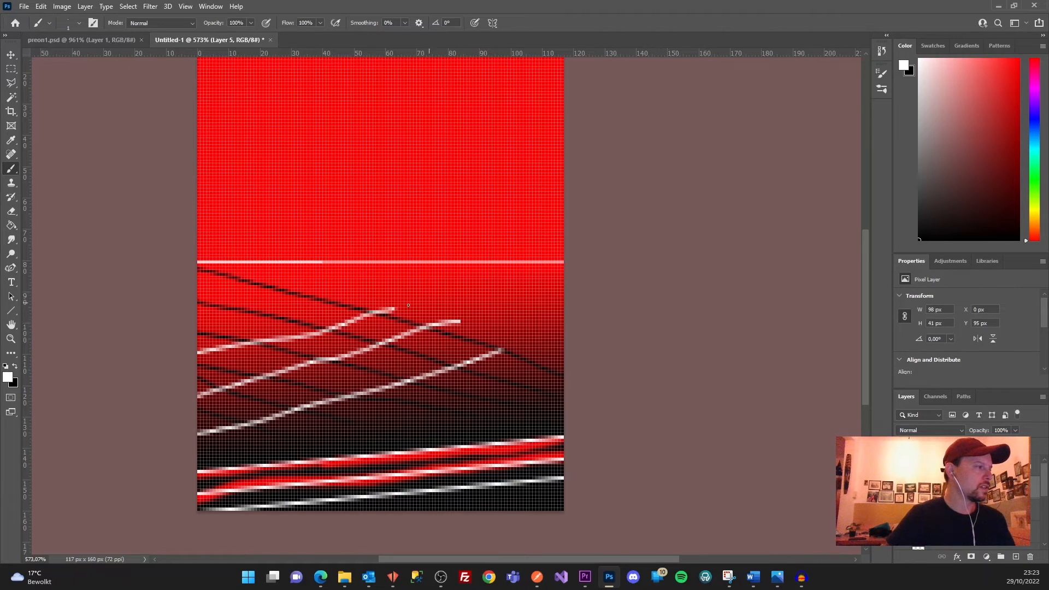
{"action": "left_click_drag", "start_coordinate": [181, 318], "coordinate": [350, 293]}
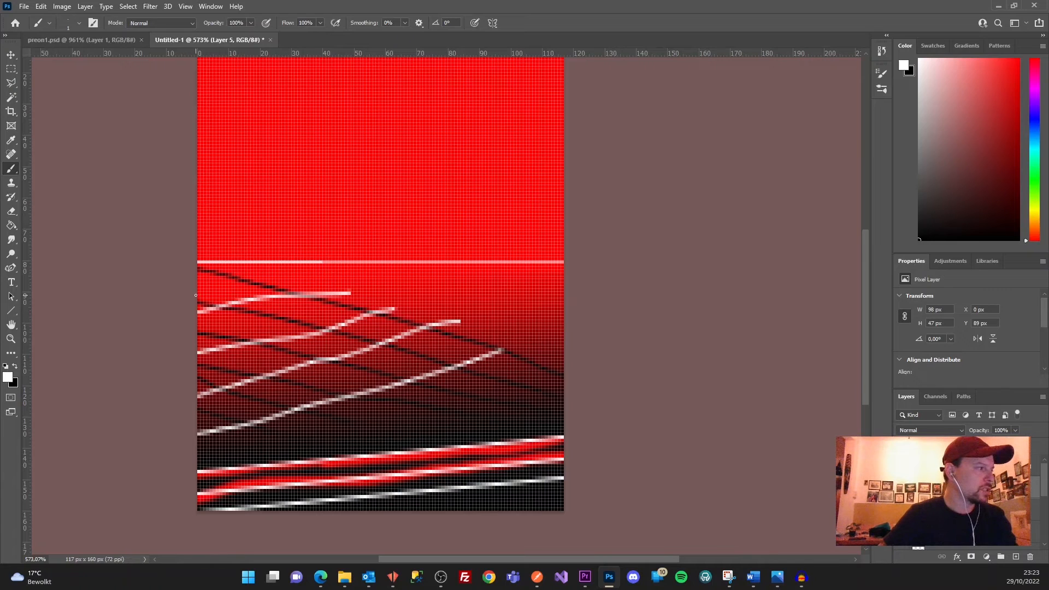
Step: Paint five thin white horizontal lines across the full canvas width: two low in the gradient, two midway and one near the marker line
{"action": "left_click_drag", "start_coordinate": [198, 425], "coordinate": [568, 424]}
{"action": "left_click_drag", "start_coordinate": [197, 413], "coordinate": [566, 414]}
{"action": "left_click_drag", "start_coordinate": [195, 348], "coordinate": [566, 346]}
{"action": "left_click_drag", "start_coordinate": [187, 337], "coordinate": [566, 338]}
{"action": "left_click_drag", "start_coordinate": [189, 277], "coordinate": [567, 276]}
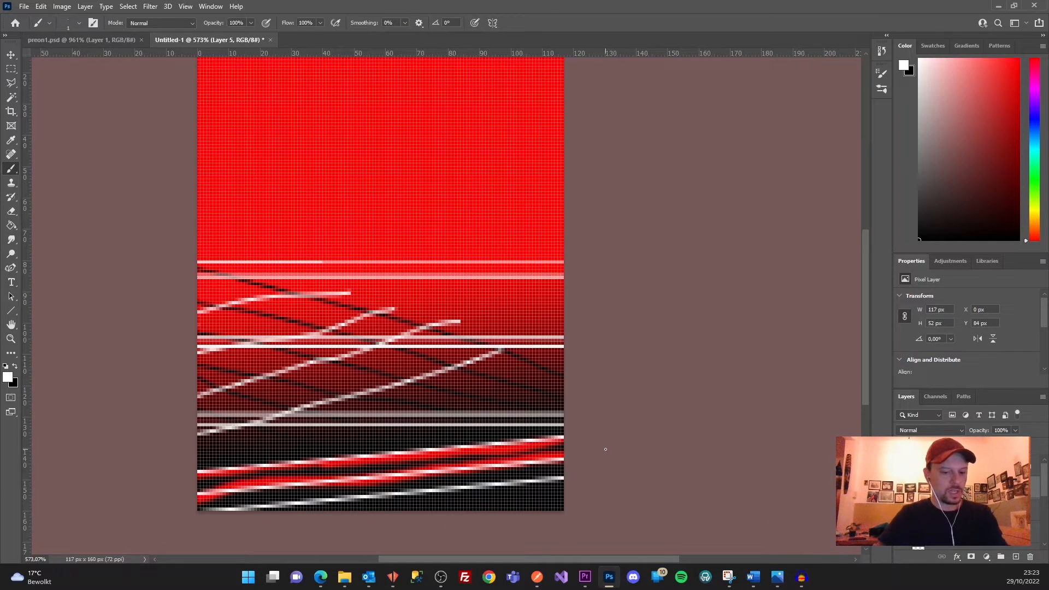
Step: Save a copy of the image in BMP format to the 117 folder, overwriting poweron1.bmp
{"action": "key", "text": "ctrl+alt+s"}
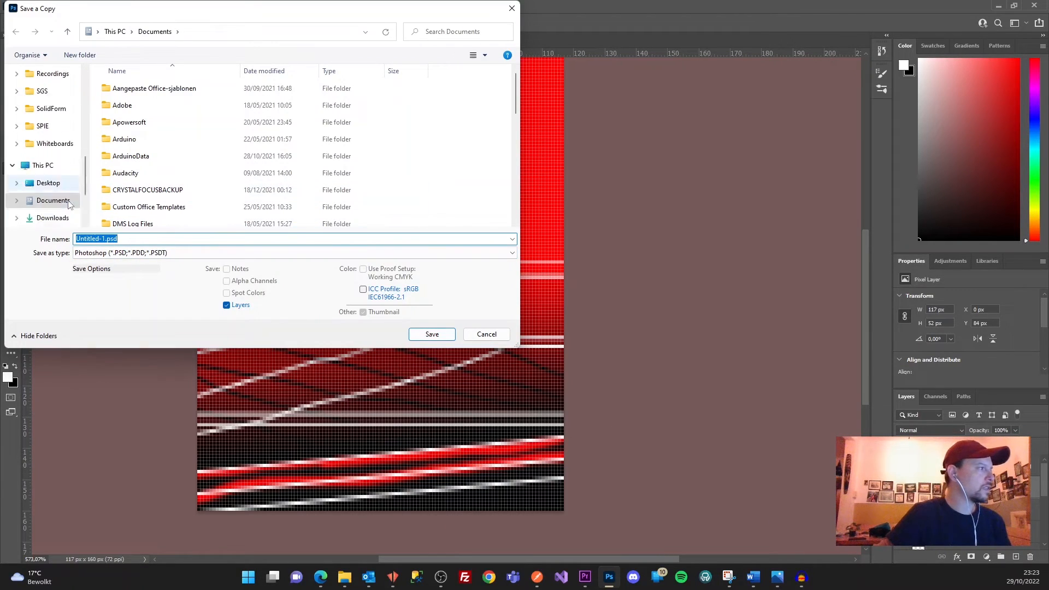
{"action": "scroll", "coordinate": [52, 180], "scroll_direction": "up", "scroll_amount": 10}
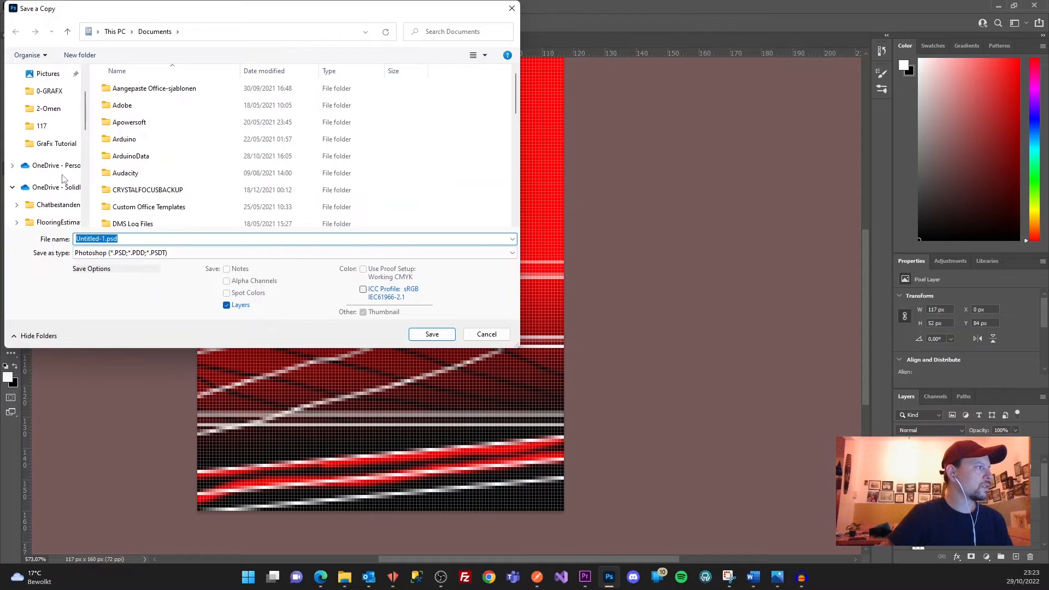
{"action": "left_click", "coordinate": [48, 144]}
{"action": "left_click", "coordinate": [208, 253]}
{"action": "left_click", "coordinate": [132, 280]}
{"action": "double_click", "coordinate": [133, 125]}
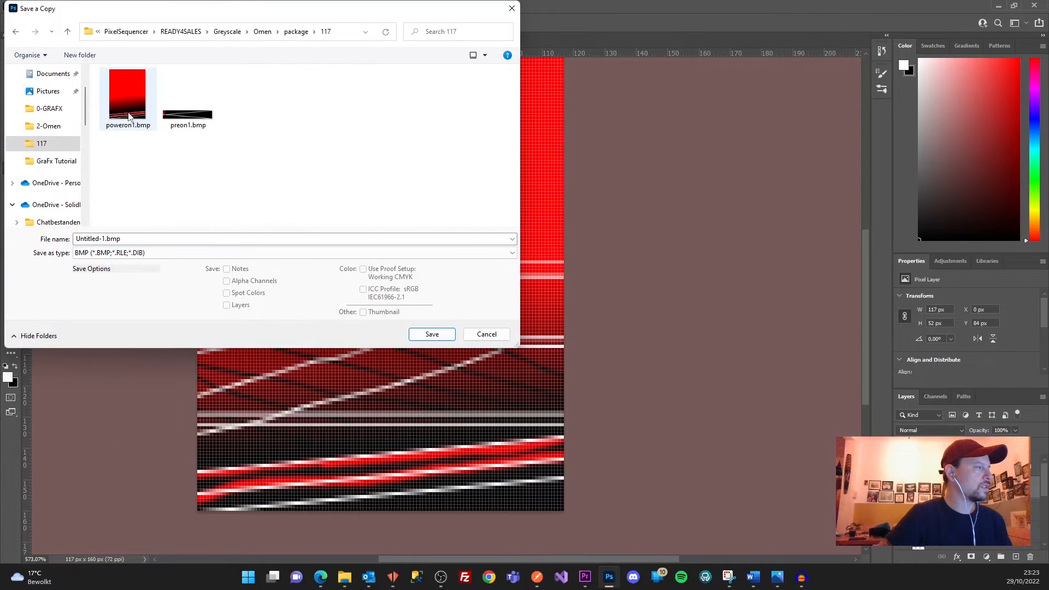
{"action": "left_click", "coordinate": [550, 287]}
{"action": "left_click", "coordinate": [527, 231]}
Step: Return to the GraFx simulator in the browser, load the updated poweron1.bmp, preview its animation and stop it
{"action": "left_click", "coordinate": [320, 576]}
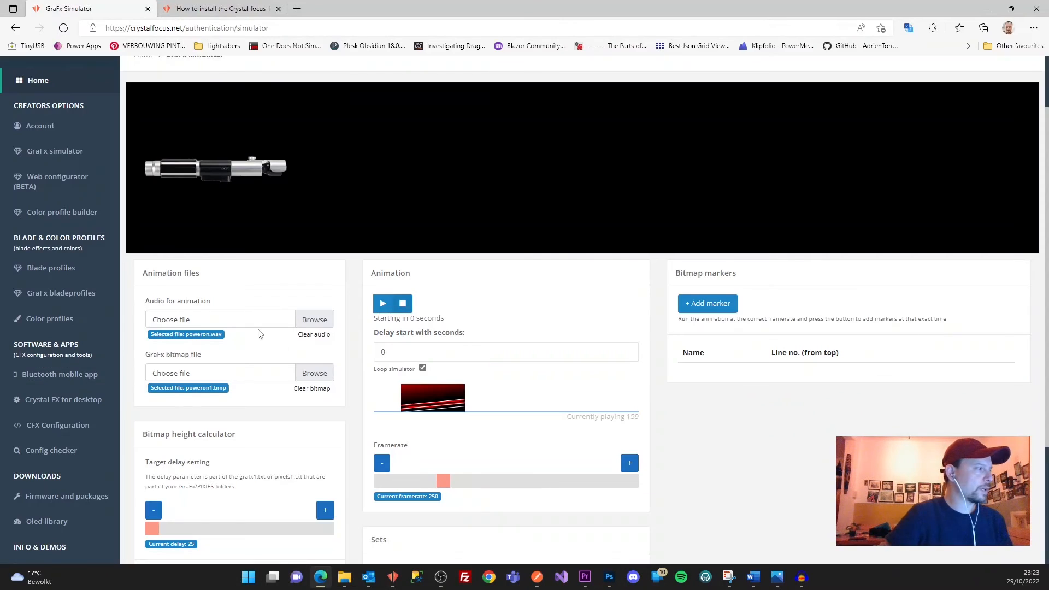
{"action": "left_click", "coordinate": [321, 375]}
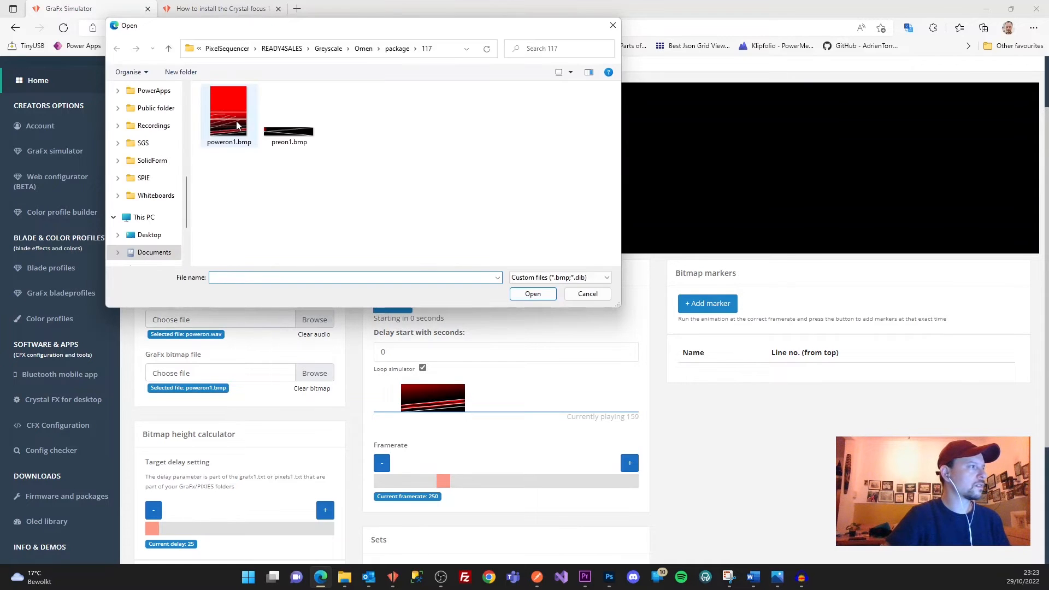
{"action": "double_click", "coordinate": [237, 125]}
{"action": "scroll", "coordinate": [492, 204], "scroll_direction": "up", "scroll_amount": 2}
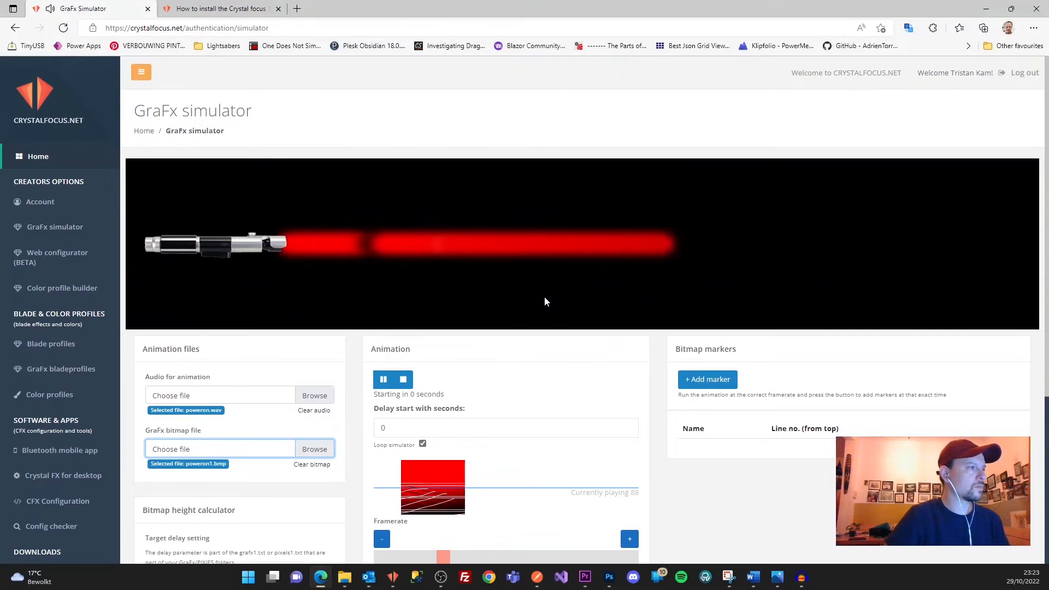
{"action": "left_click", "coordinate": [405, 380]}
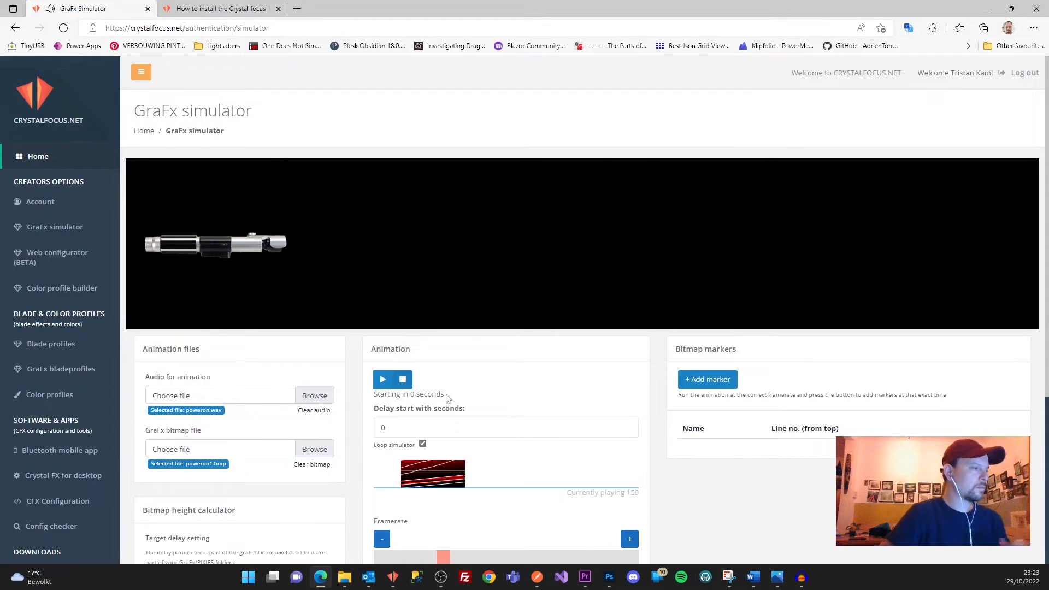
Step: Switch to Photoshop, begin saving a copy of the image and browse to extra/GRAFX/1-Omen on USB Drive (D:)
{"action": "scroll", "coordinate": [558, 402], "scroll_direction": "down", "scroll_amount": 3}
{"action": "left_click", "coordinate": [392, 577]}
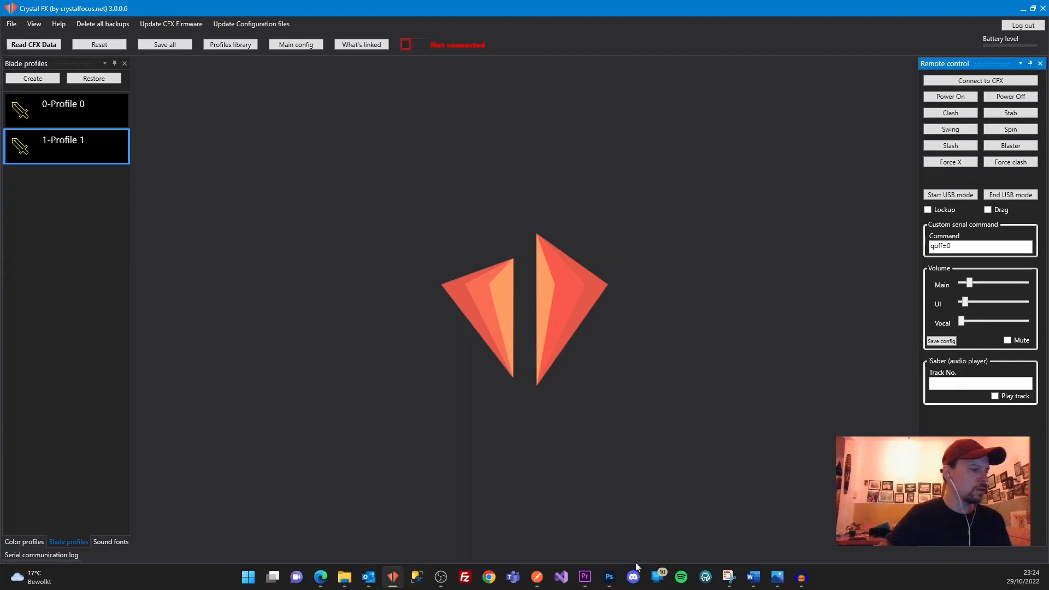
{"action": "left_click", "coordinate": [609, 577]}
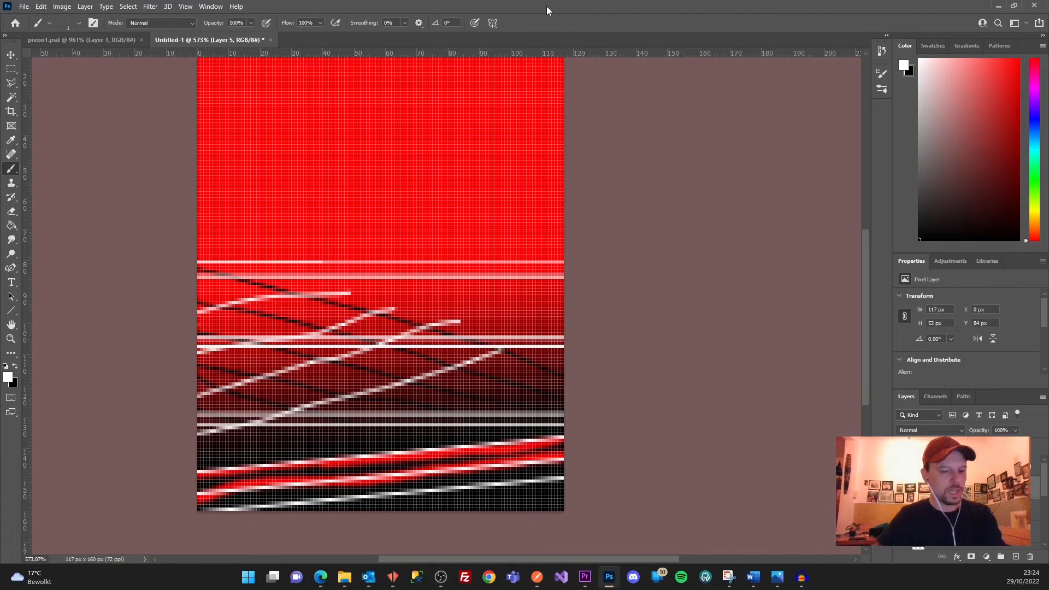
{"action": "key", "text": "ctrl+alt+s"}
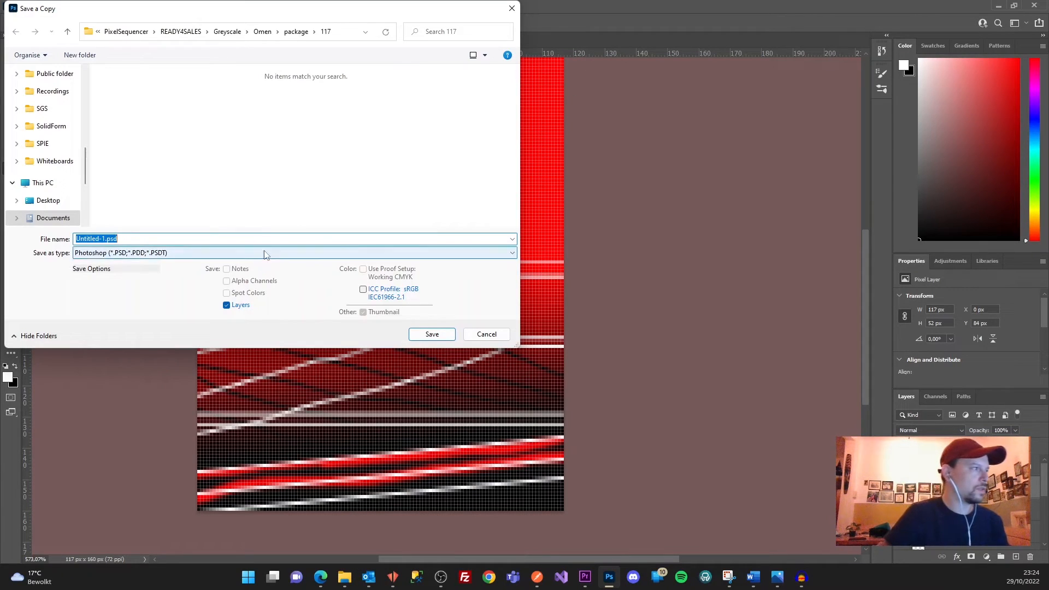
{"action": "scroll", "coordinate": [53, 186], "scroll_direction": "down", "scroll_amount": 3}
{"action": "left_click", "coordinate": [50, 182]}
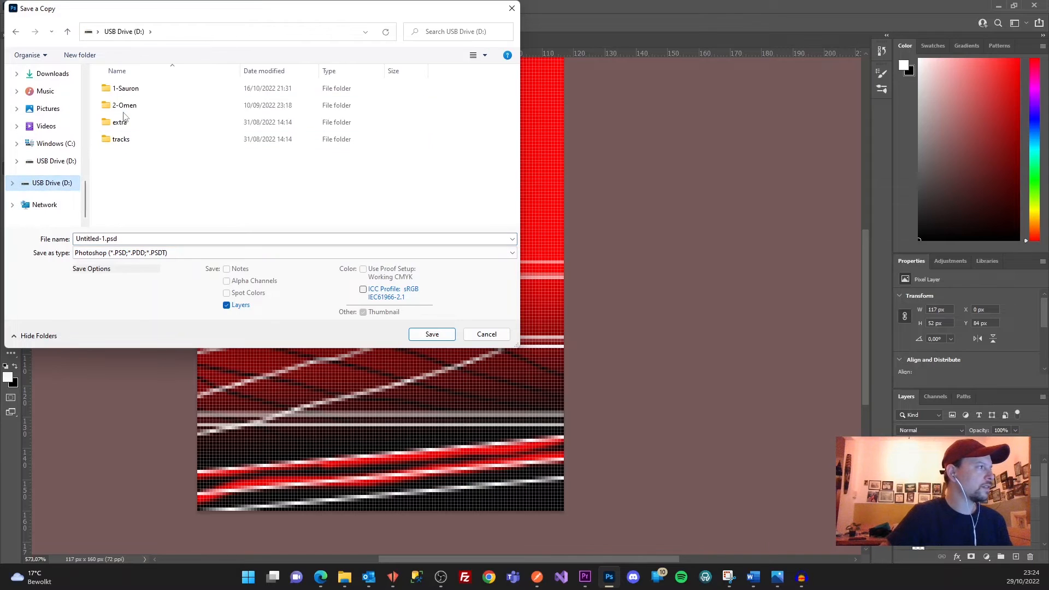
{"action": "left_click", "coordinate": [123, 124]}
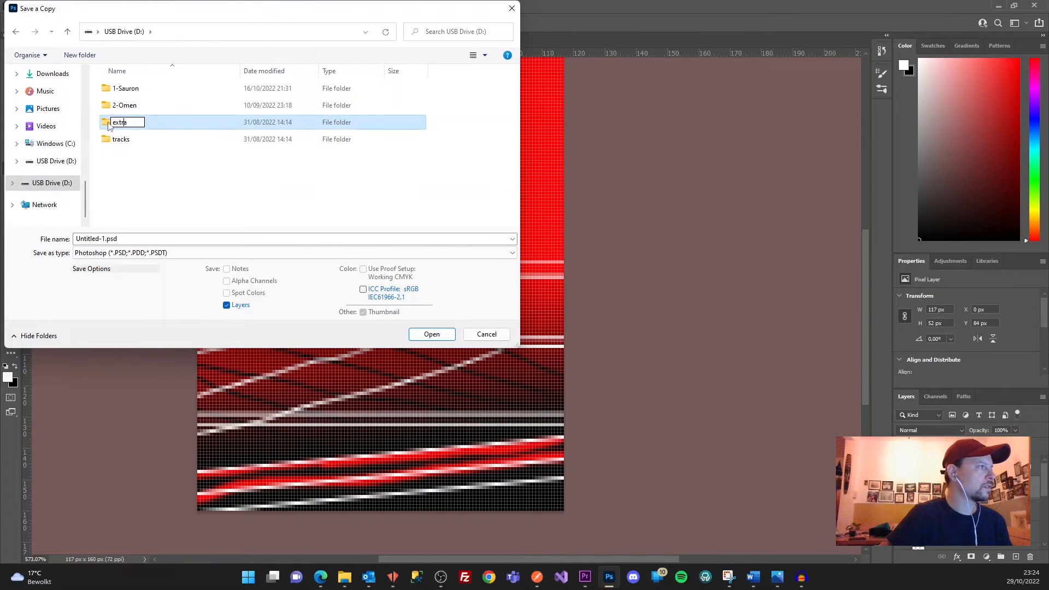
{"action": "double_click", "coordinate": [121, 123]}
{"action": "double_click", "coordinate": [121, 122]}
{"action": "double_click", "coordinate": [121, 105]}
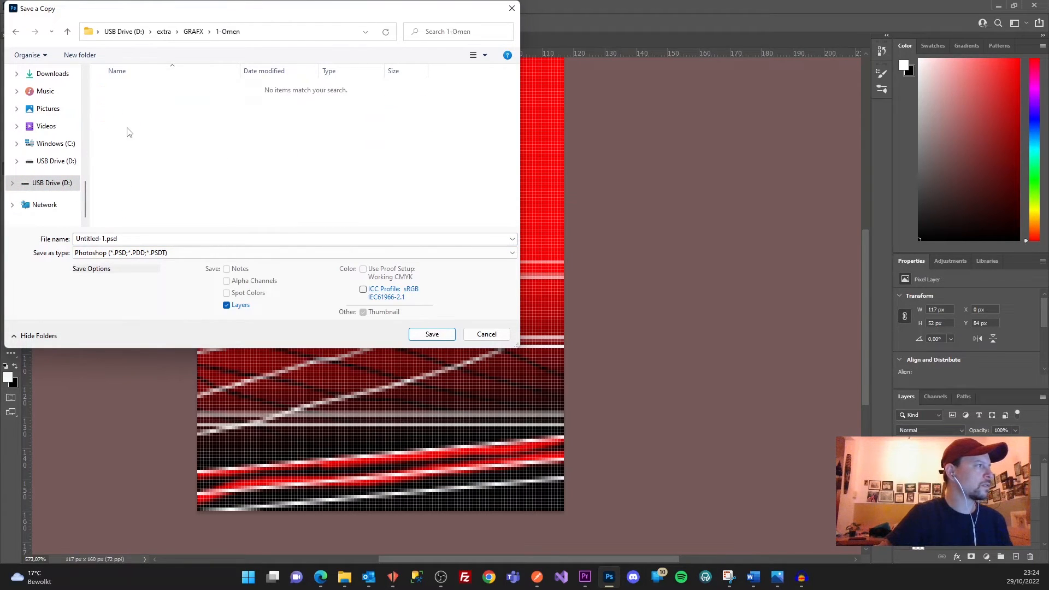
Step: Save the copy in BMP format over poweron1.bmp, accepting the Windows BMP options
{"action": "left_click", "coordinate": [144, 255]}
{"action": "left_click", "coordinate": [108, 286]}
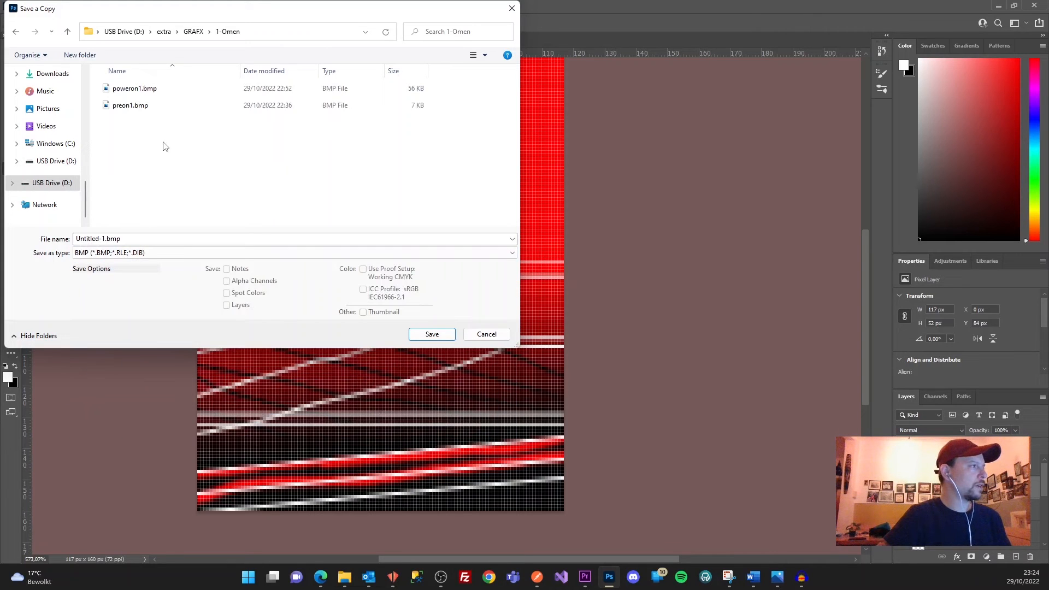
{"action": "double_click", "coordinate": [141, 89]}
{"action": "left_click", "coordinate": [613, 286]}
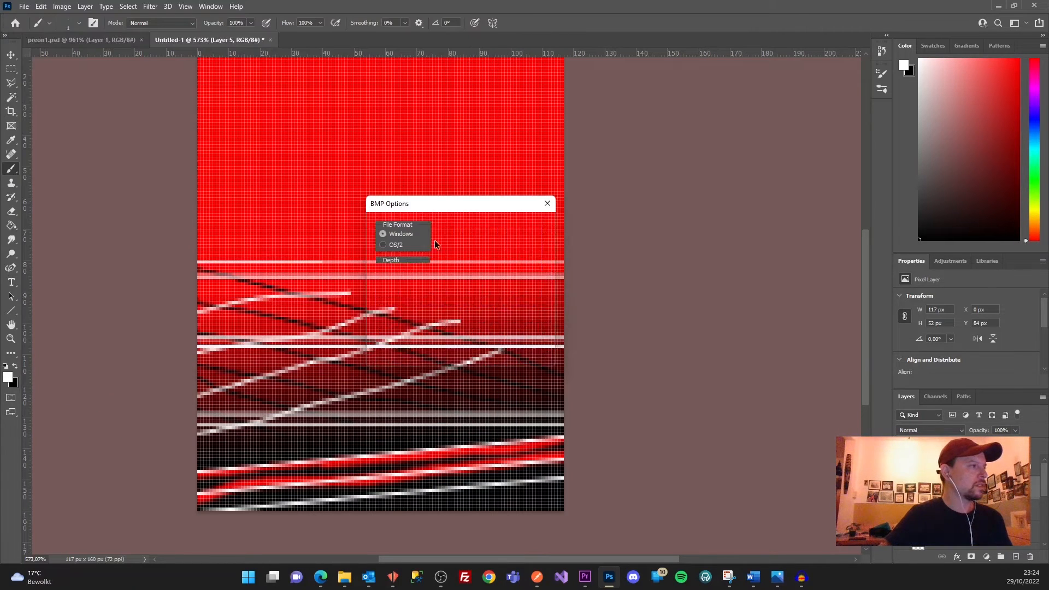
{"action": "left_click", "coordinate": [518, 229]}
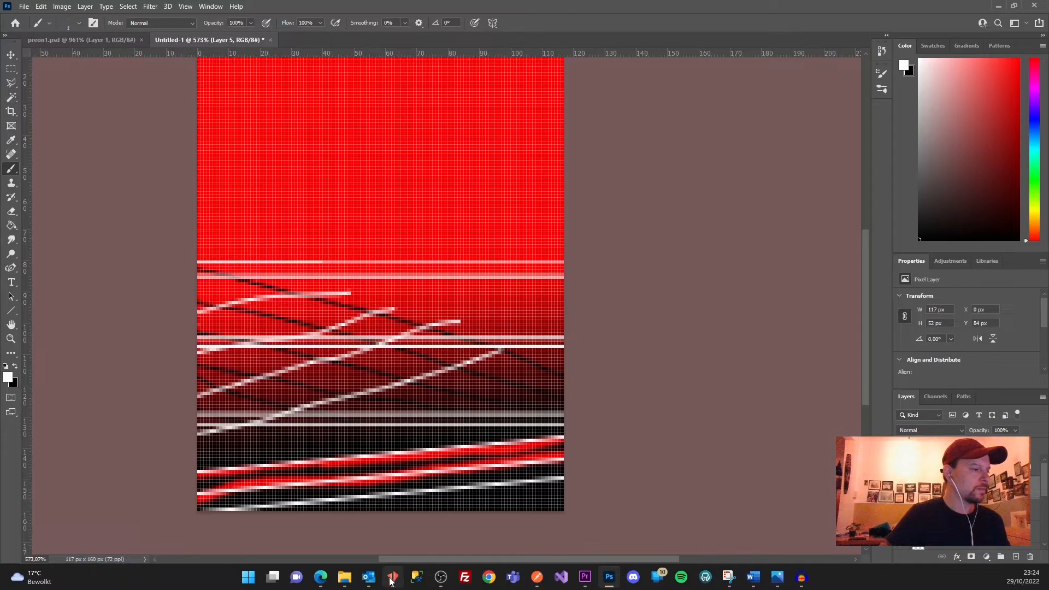
Step: Switch to Crystal FX, connect to the saber and power it on and off repeatedly to test the updated ignition
{"action": "left_click", "coordinate": [392, 577]}
{"action": "left_click", "coordinate": [959, 81]}
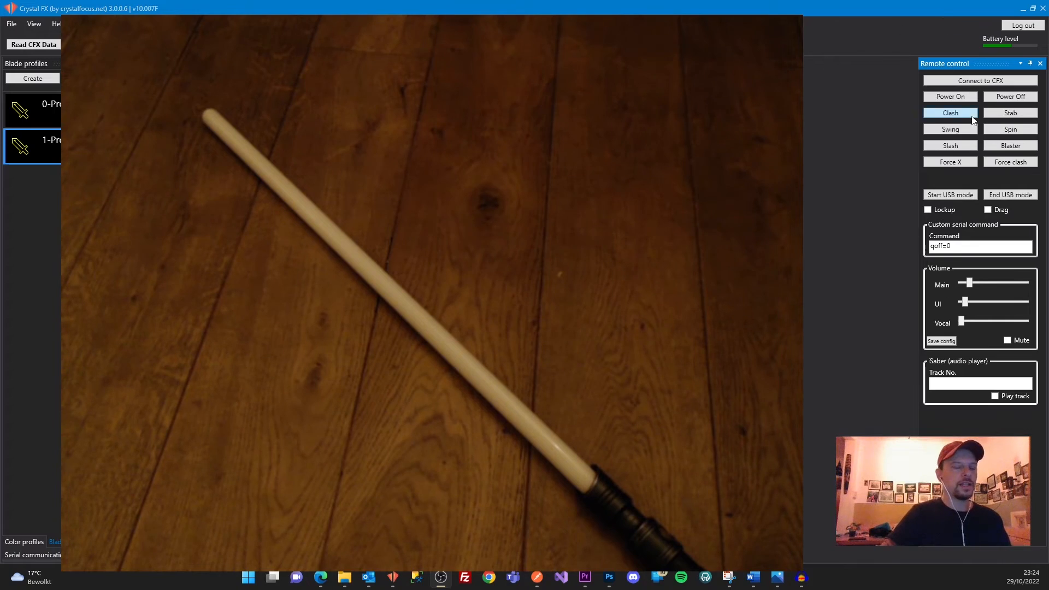
{"action": "left_click", "coordinate": [948, 100]}
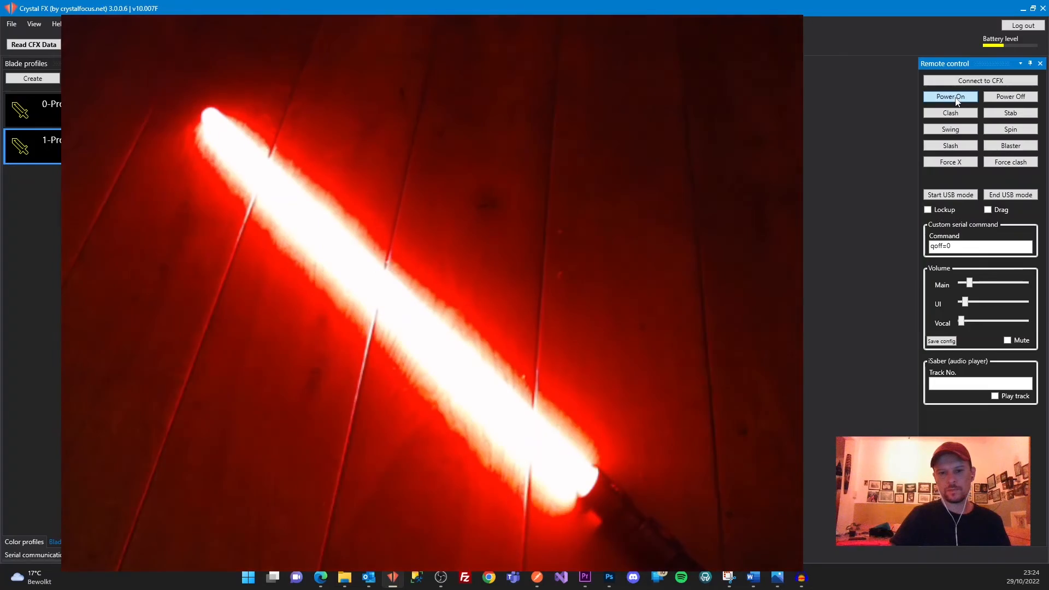
{"action": "left_click", "coordinate": [997, 99]}
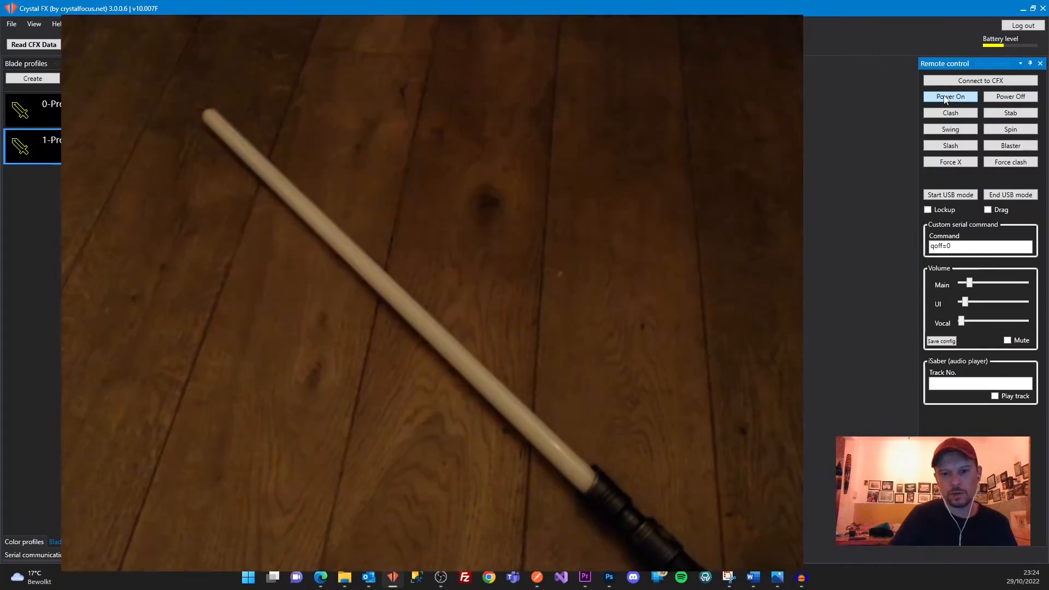
{"action": "left_click", "coordinate": [944, 97]}
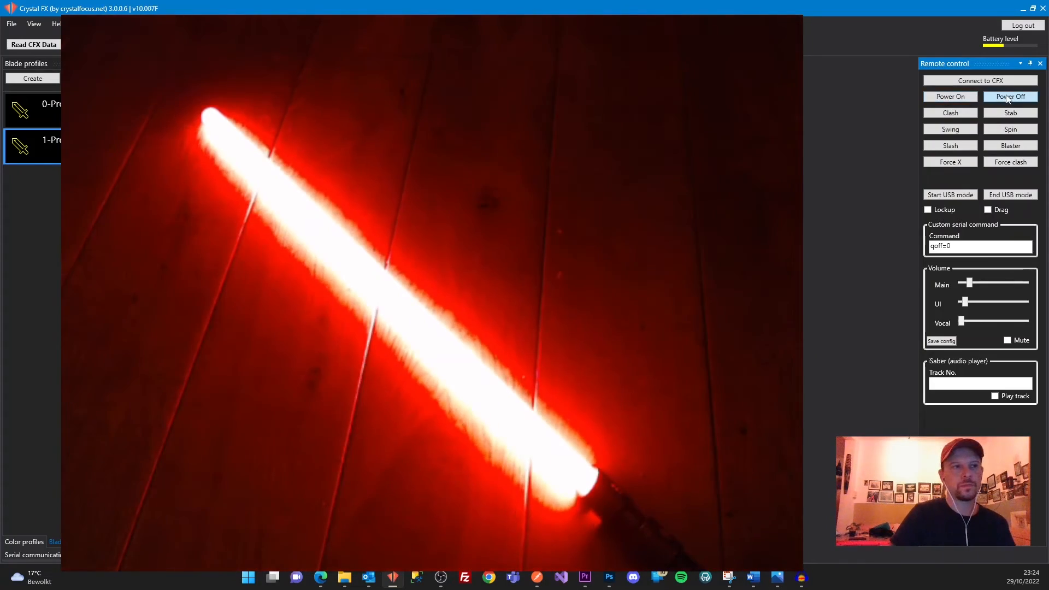
{"action": "left_click", "coordinate": [1009, 99]}
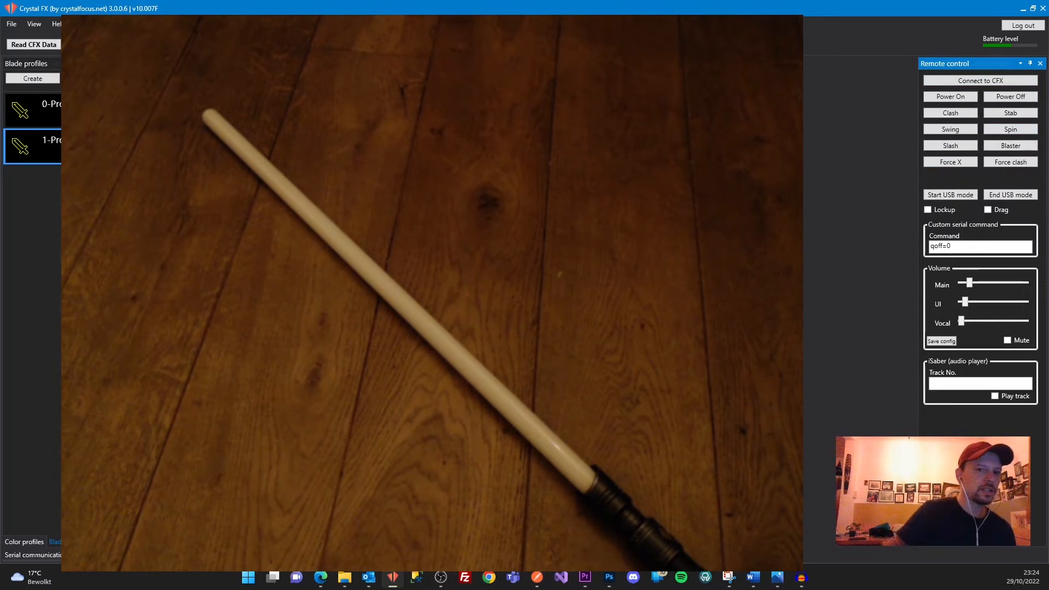
{"action": "left_click", "coordinate": [949, 97]}
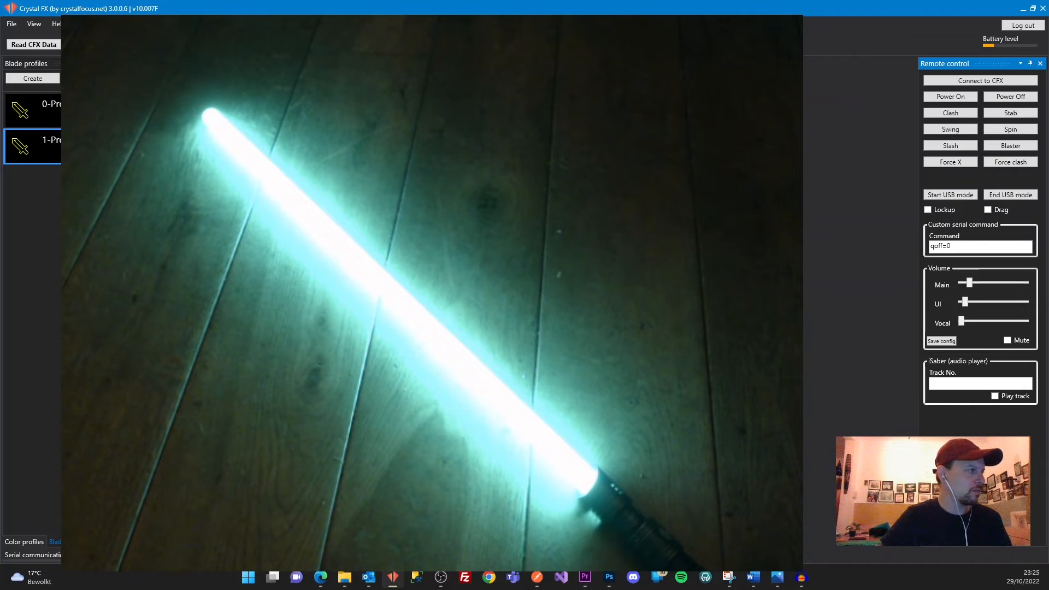
Step: Open blade profile 1, power off the saber and display the profile's Action Fx ignition settings
{"action": "double_click", "coordinate": [82, 146]}
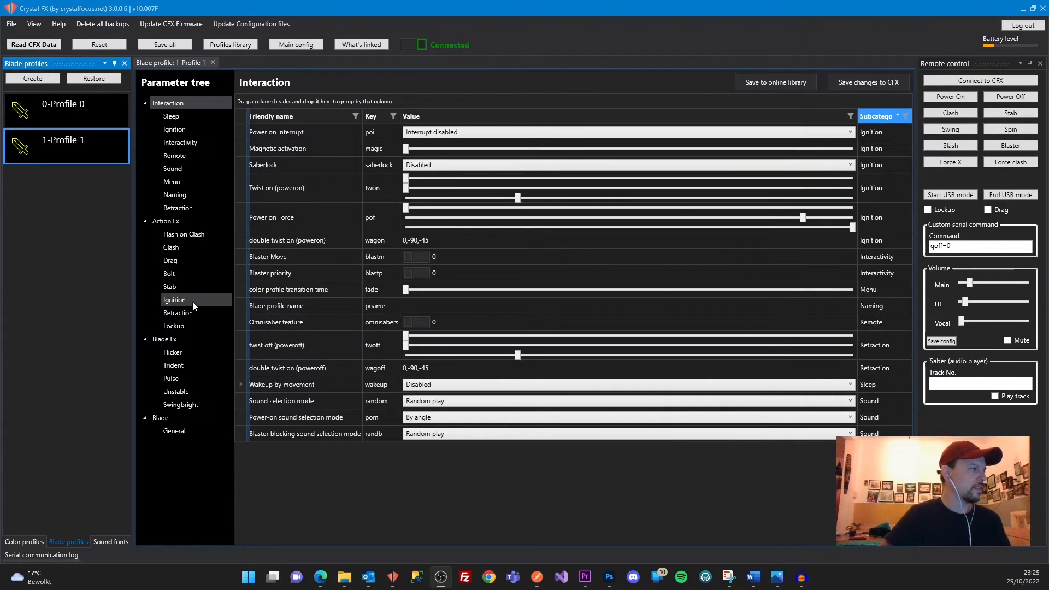
{"action": "left_click", "coordinate": [1013, 99]}
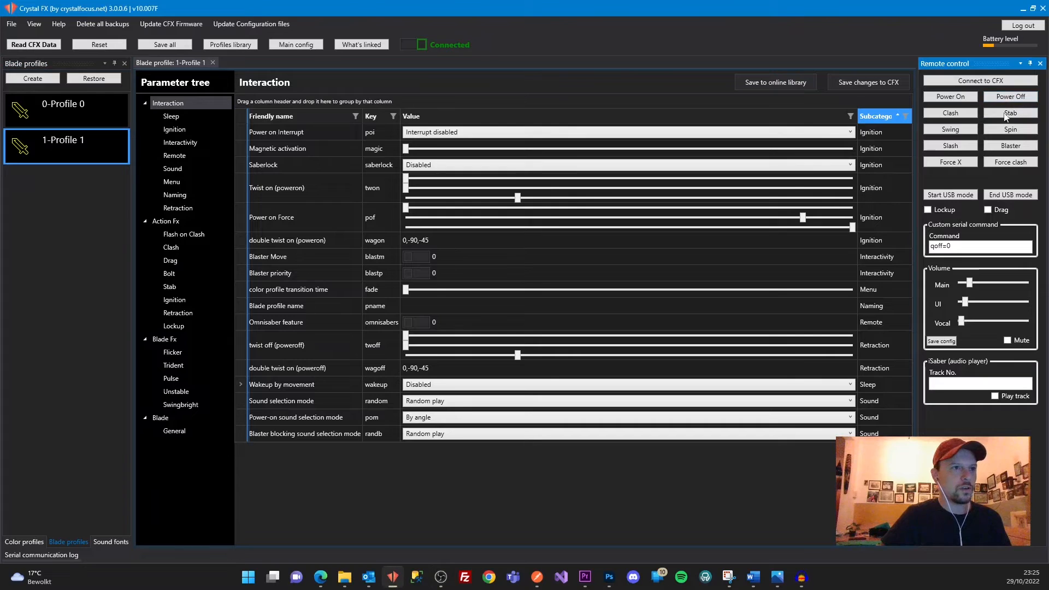
{"action": "left_click", "coordinate": [174, 303]}
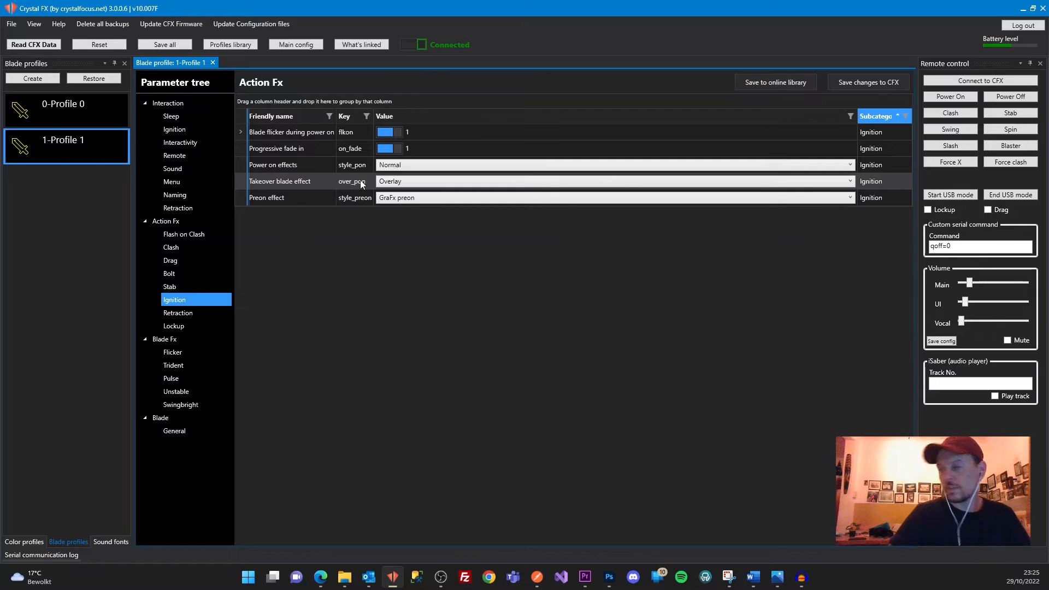
Step: Try the takeover blade effect as Curtain, switch it to Melt and power on the saber to preview Melt
{"action": "left_click", "coordinate": [404, 183]}
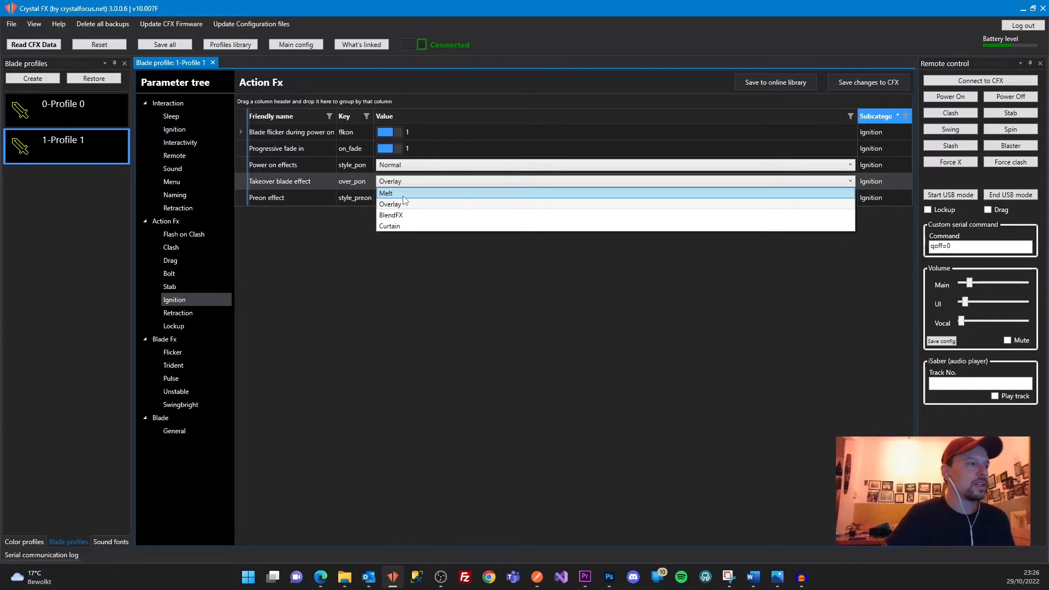
{"action": "left_click", "coordinate": [396, 227]}
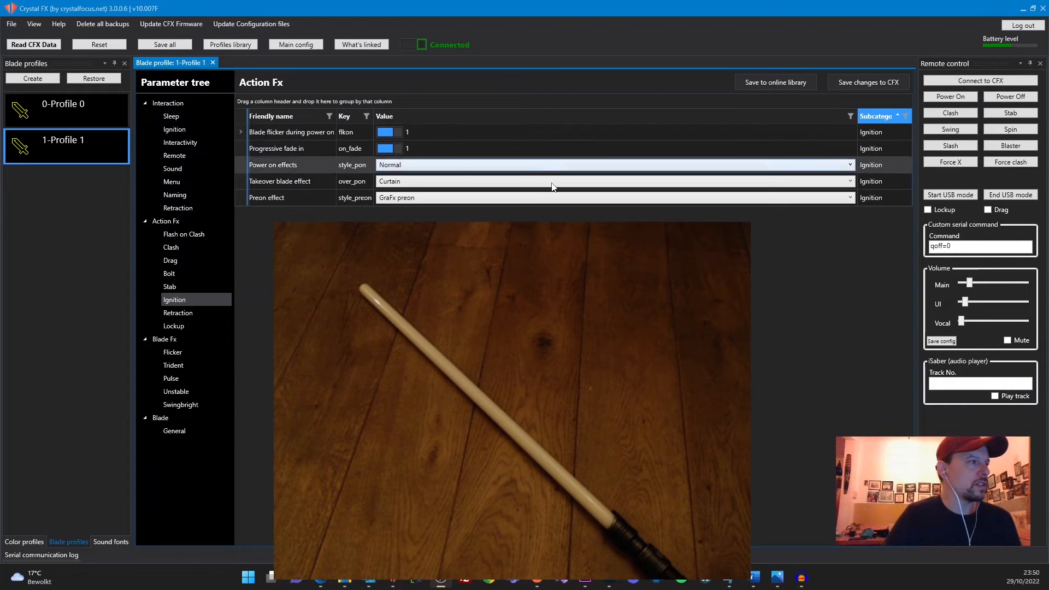
{"action": "left_click", "coordinate": [425, 183]}
{"action": "left_click", "coordinate": [435, 193]}
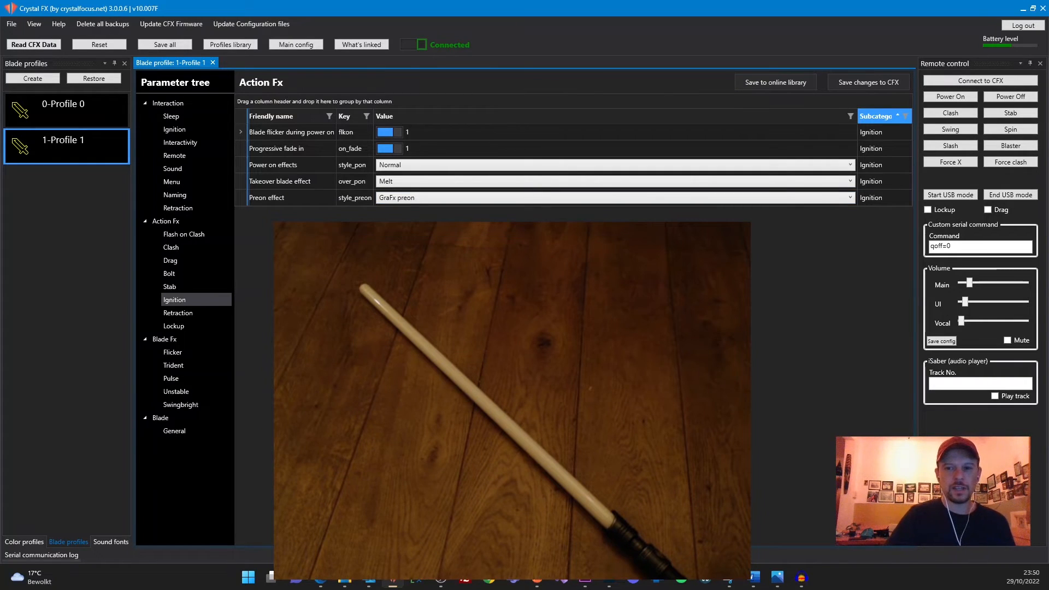
{"action": "left_click", "coordinate": [953, 97]}
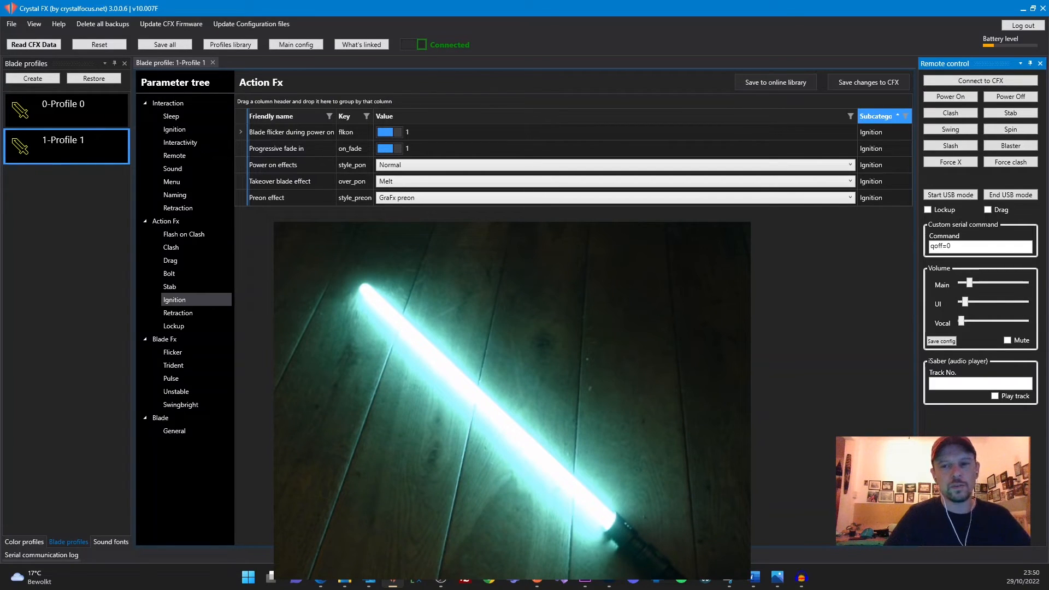
{"action": "left_click", "coordinate": [956, 113]}
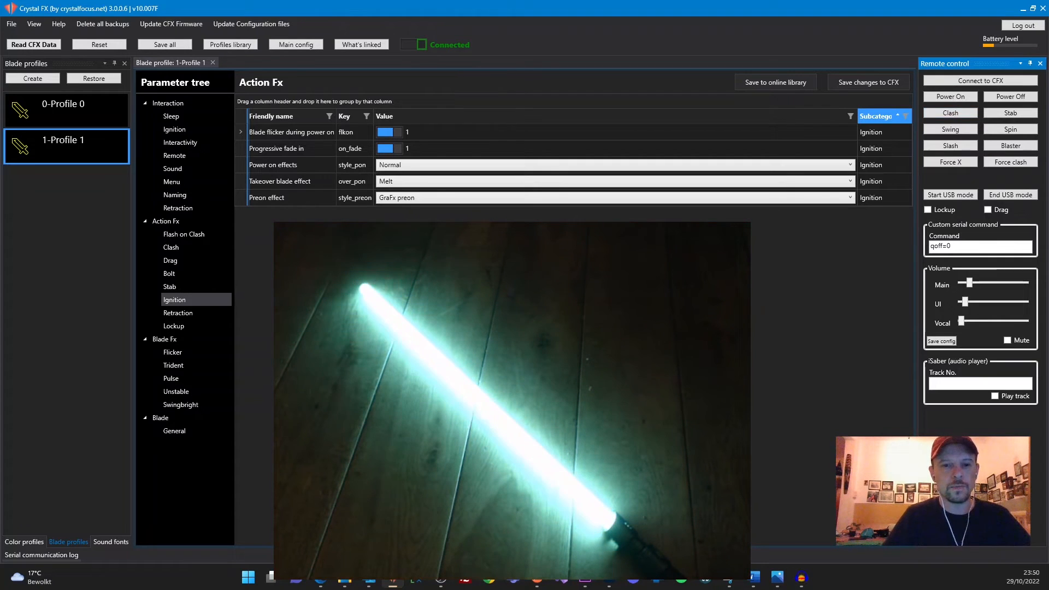
Step: Set the takeover blade effect to Overlay and preview the ignition on the saber
{"action": "left_click", "coordinate": [407, 182]}
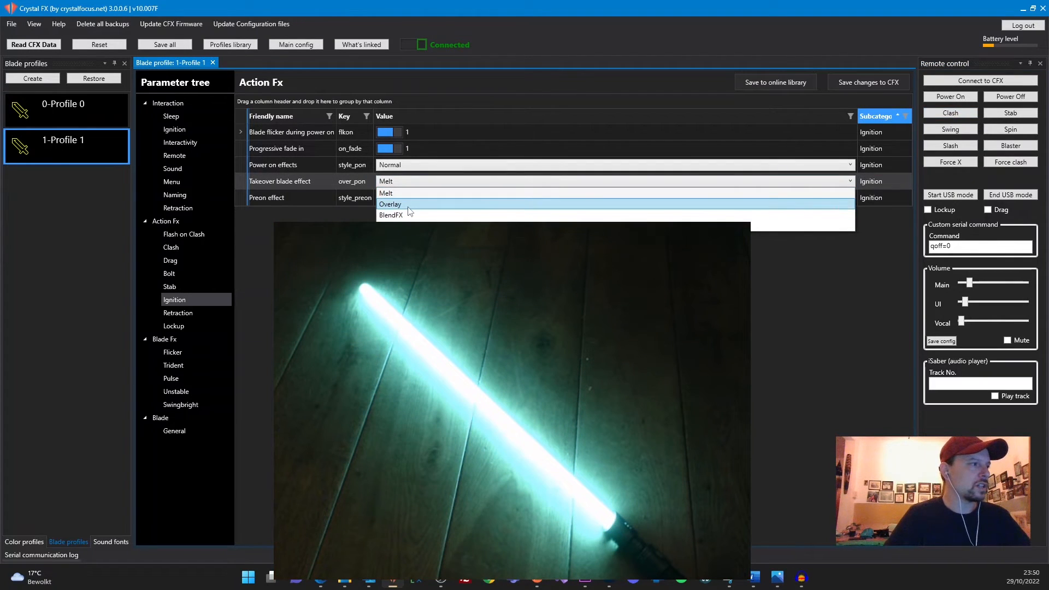
{"action": "left_click", "coordinate": [409, 205]}
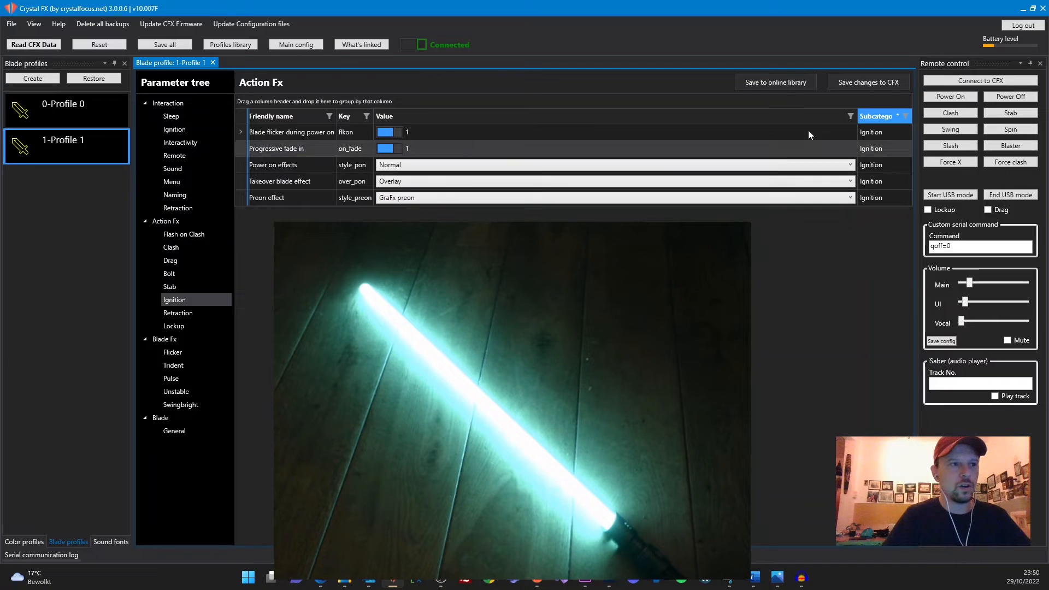
{"action": "left_click", "coordinate": [949, 101]}
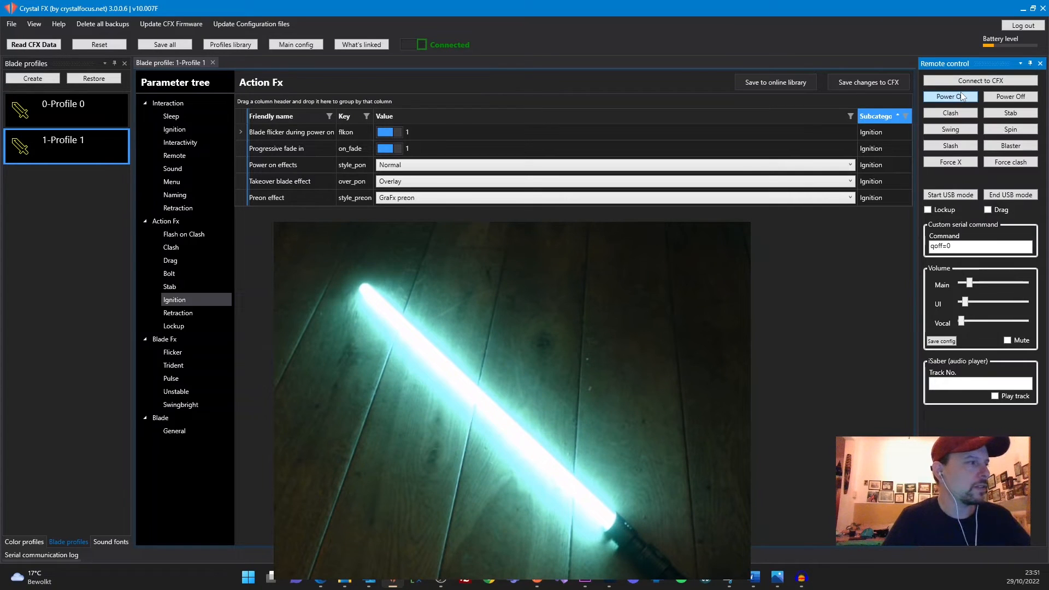
Step: Set the takeover blade effect to BlendFX and power on the saber to preview it
{"action": "left_click", "coordinate": [838, 185]}
{"action": "left_click", "coordinate": [797, 216]}
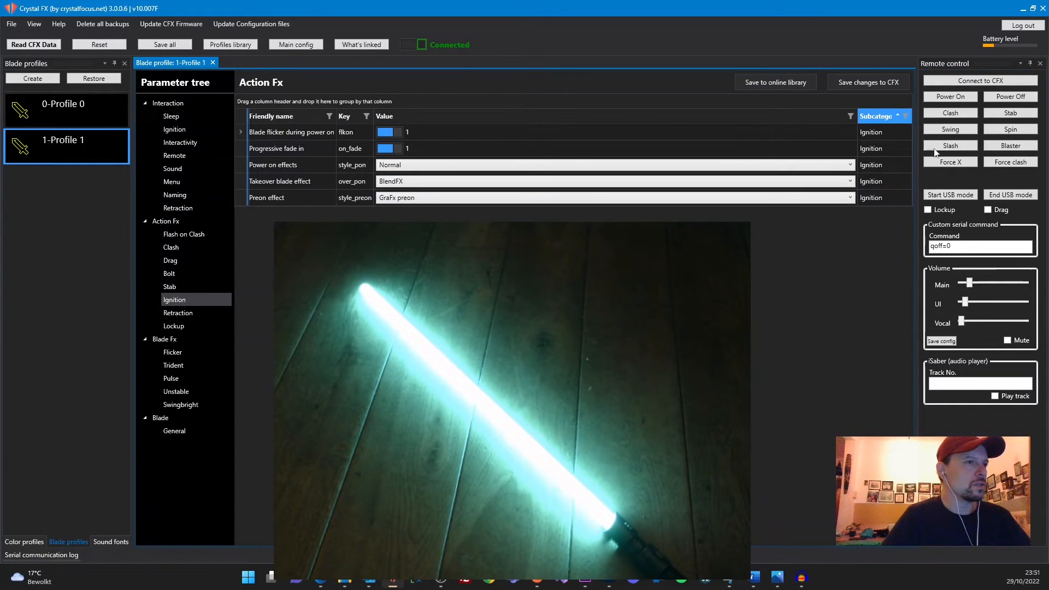
{"action": "left_click", "coordinate": [957, 101]}
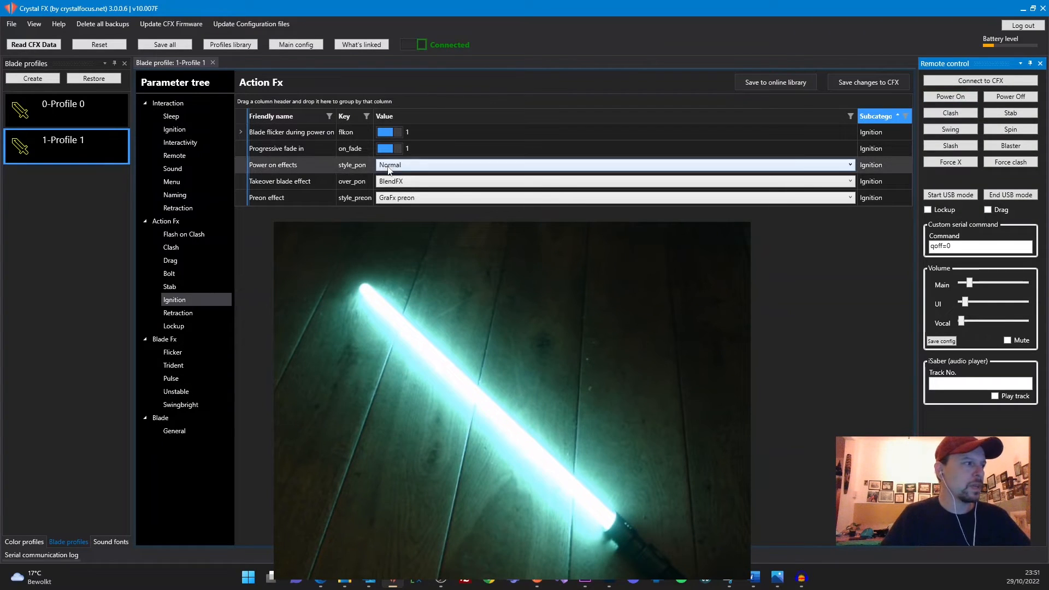
Step: Set the takeover blade effect to Curtain and replay the saber's ignition twice
{"action": "left_click", "coordinate": [404, 182]}
{"action": "left_click", "coordinate": [802, 226]}
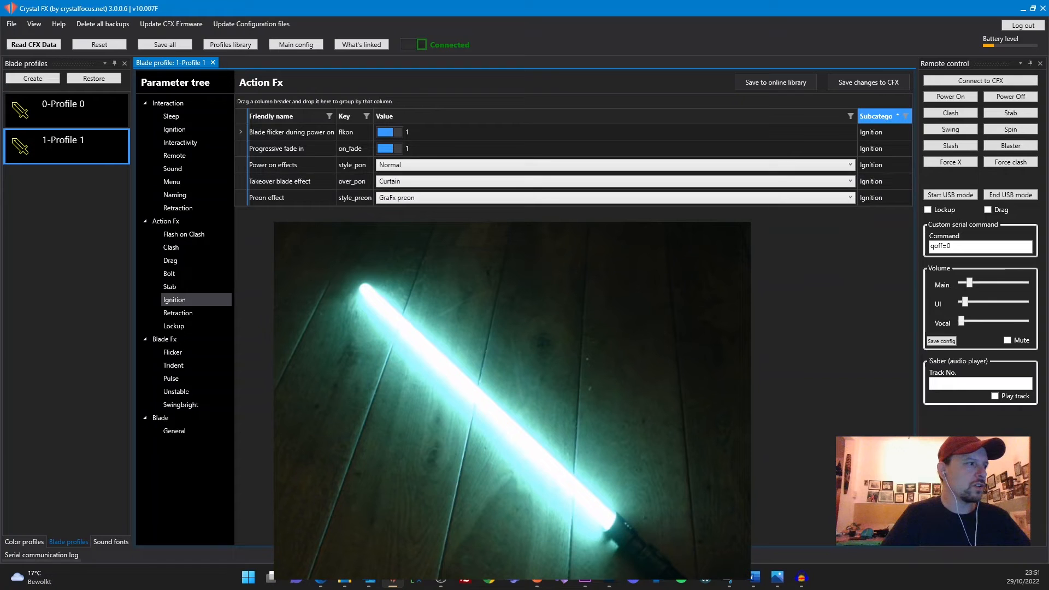
{"action": "left_click", "coordinate": [951, 98]}
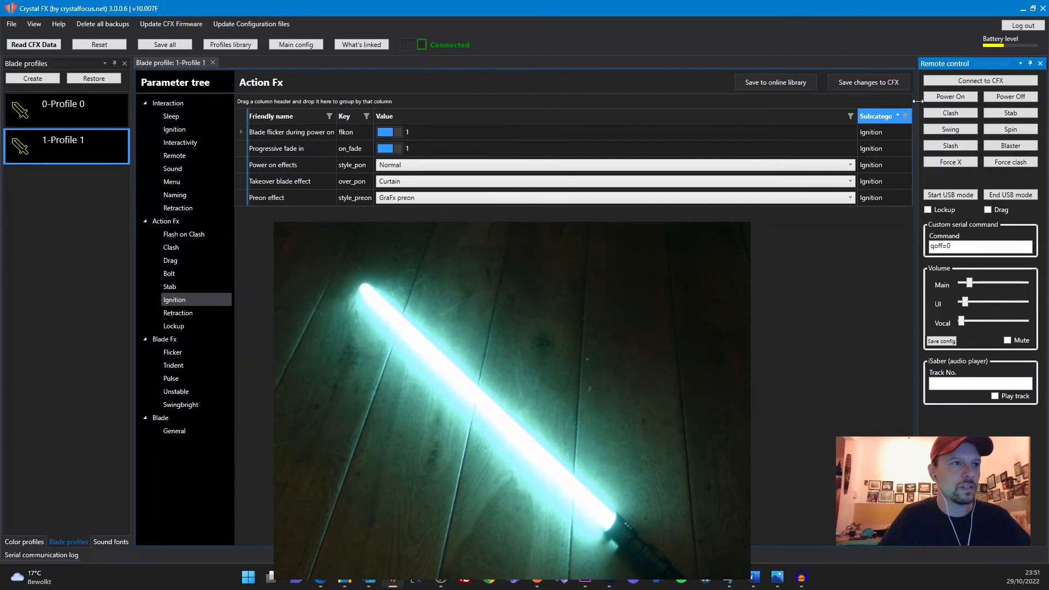
{"action": "left_click", "coordinate": [951, 97]}
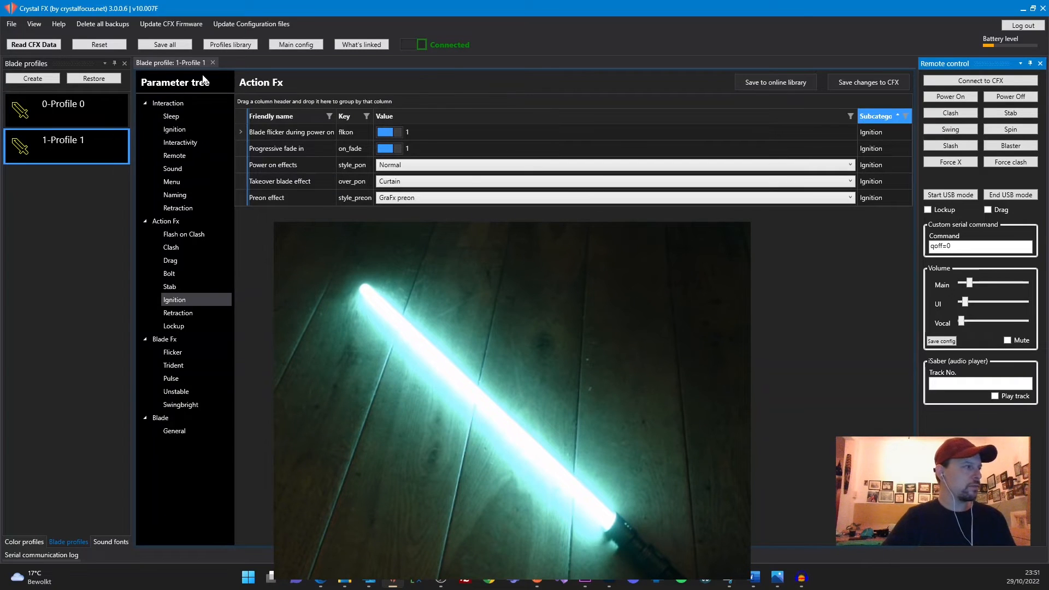
Step: Open ColorProfile 1, set its main blade color to red (255, 0, 0) and save the changes to the CFX
{"action": "left_click", "coordinate": [22, 541]}
{"action": "mouse_move", "coordinate": [55, 144]}
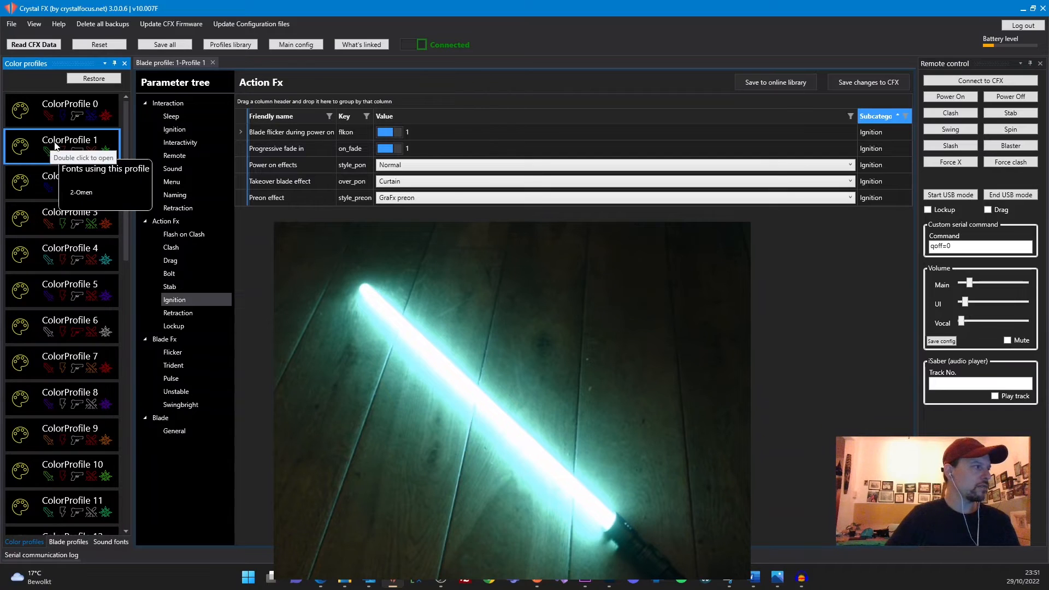
{"action": "double_click", "coordinate": [61, 143]}
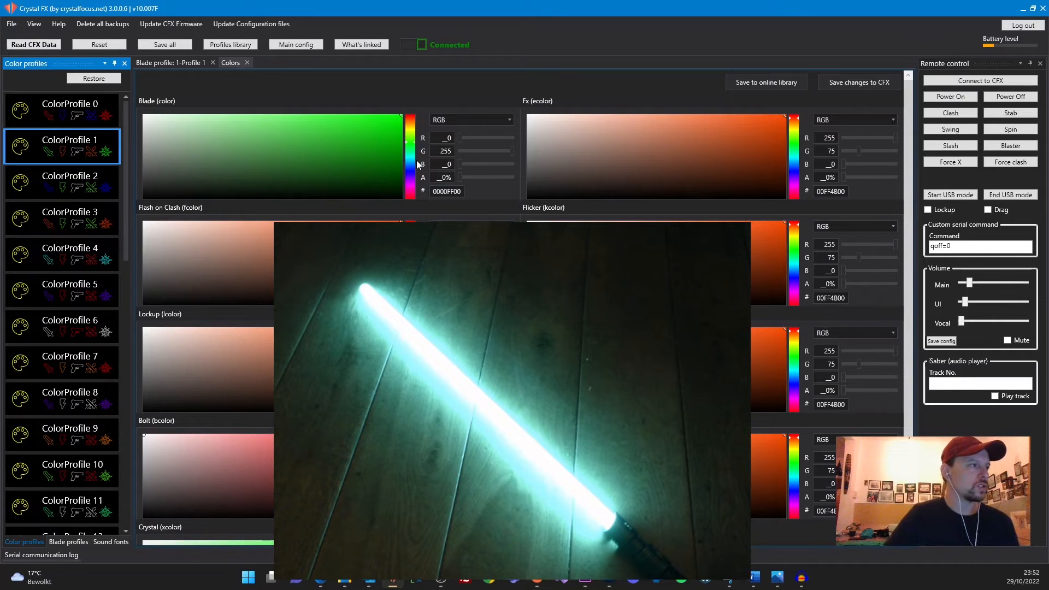
{"action": "left_click_drag", "start_coordinate": [409, 158], "coordinate": [409, 116]}
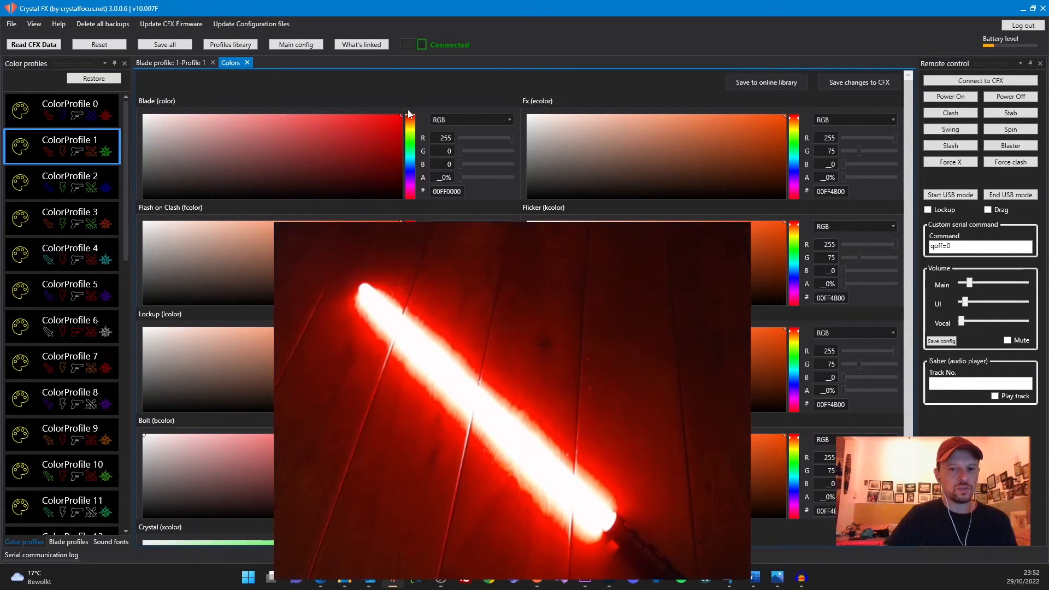
{"action": "left_click", "coordinate": [847, 83]}
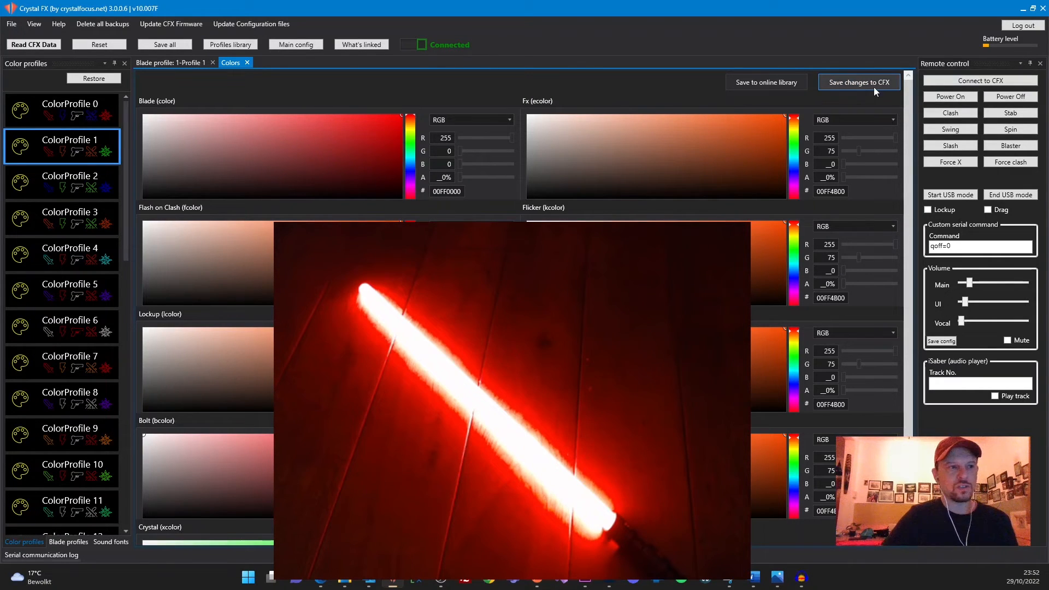
Step: Power on the saber to preview the ignition with the red main blade color
{"action": "left_click", "coordinate": [956, 100]}
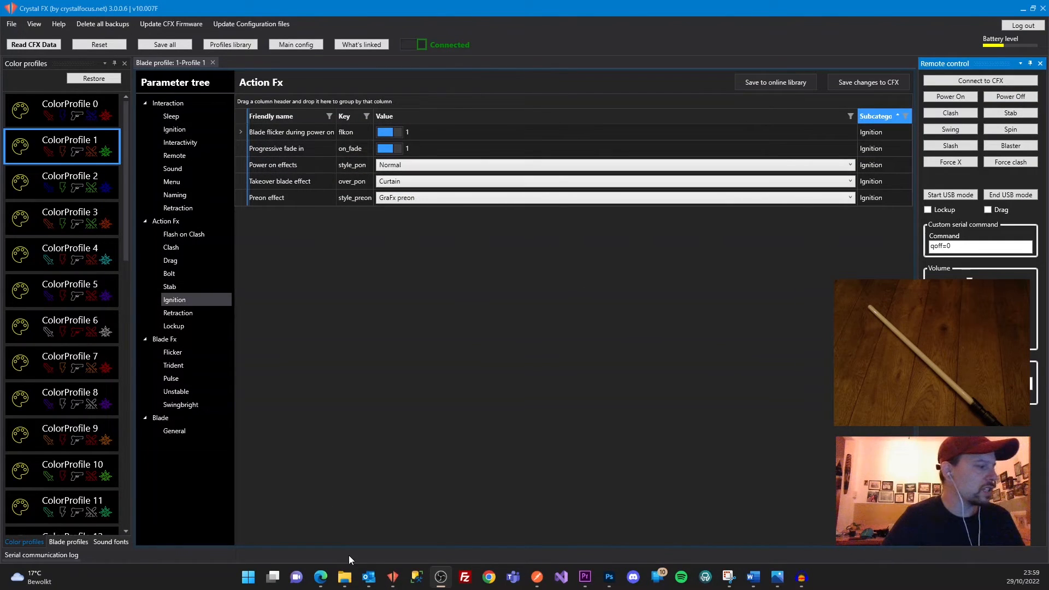
Step: Switch to the File Explorer window of USB Drive (D:) and open colors.txt in Notepad
{"action": "mouse_move", "coordinate": [350, 578]}
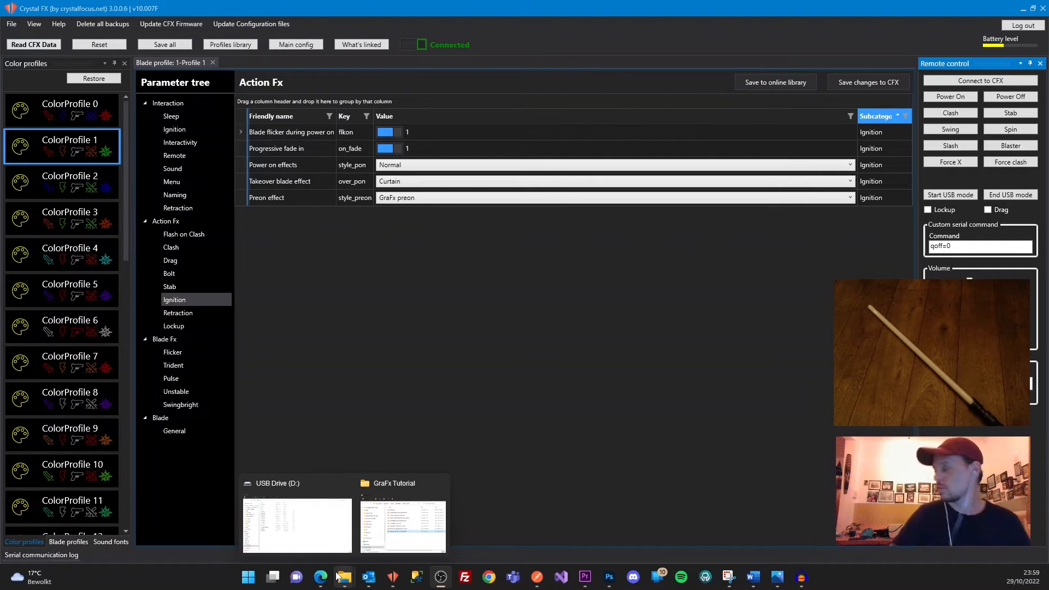
{"action": "left_click", "coordinate": [334, 548]}
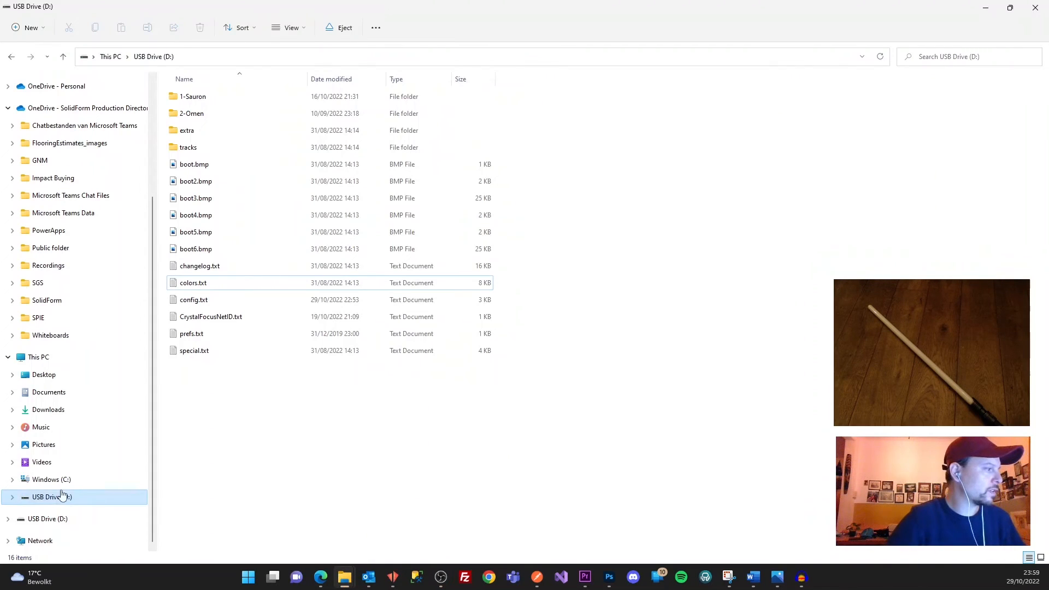
{"action": "double_click", "coordinate": [189, 286]}
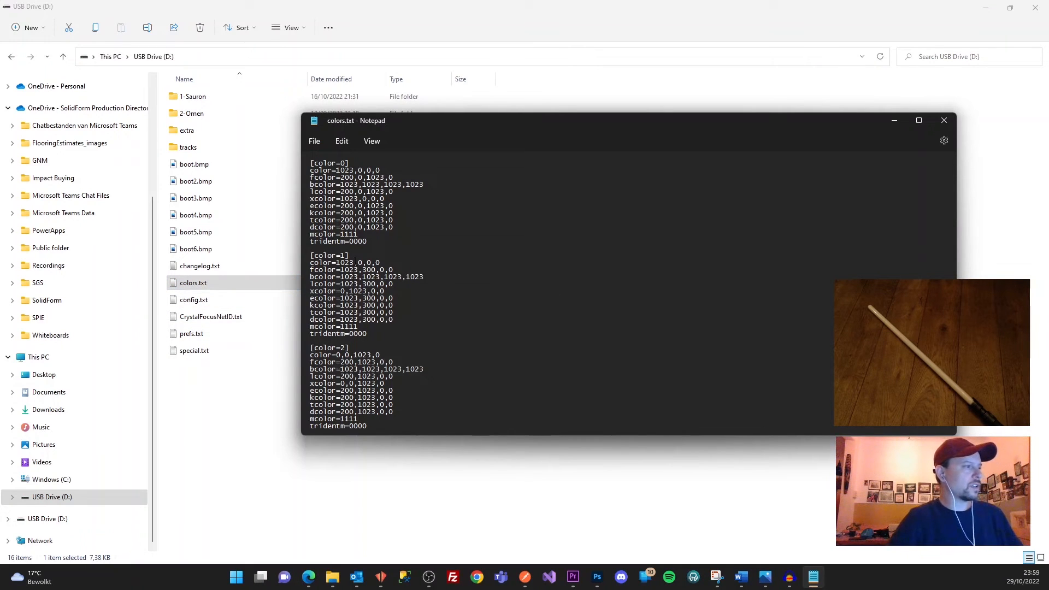
Step: Examine the [color=1] section of colors.txt, highlighting its header, the main color entry and that entry's individual channel values
{"action": "left_click_drag", "start_coordinate": [350, 255], "coordinate": [306, 258]}
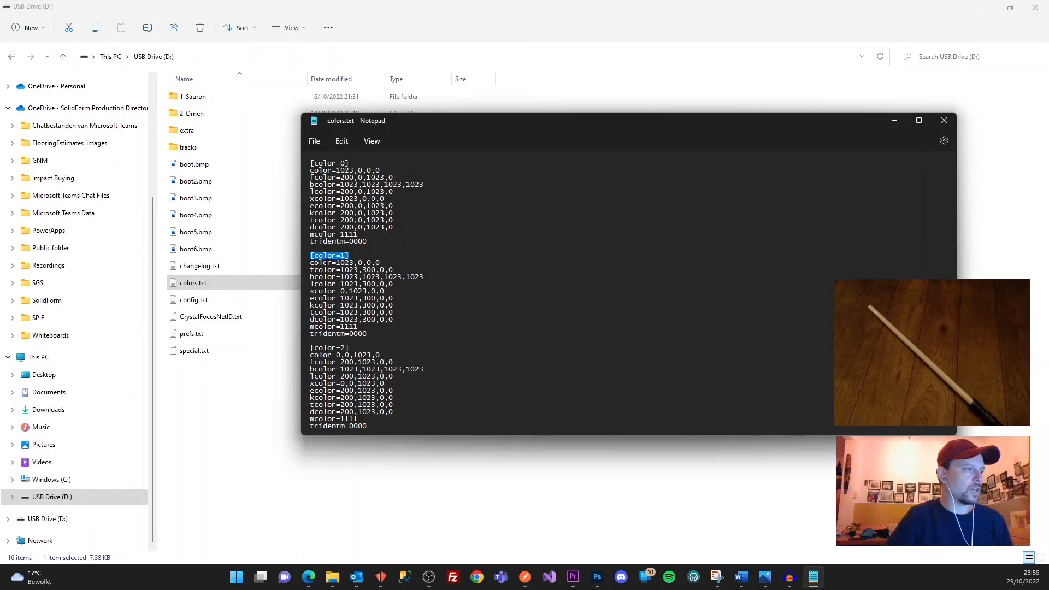
{"action": "double_click", "coordinate": [322, 263]}
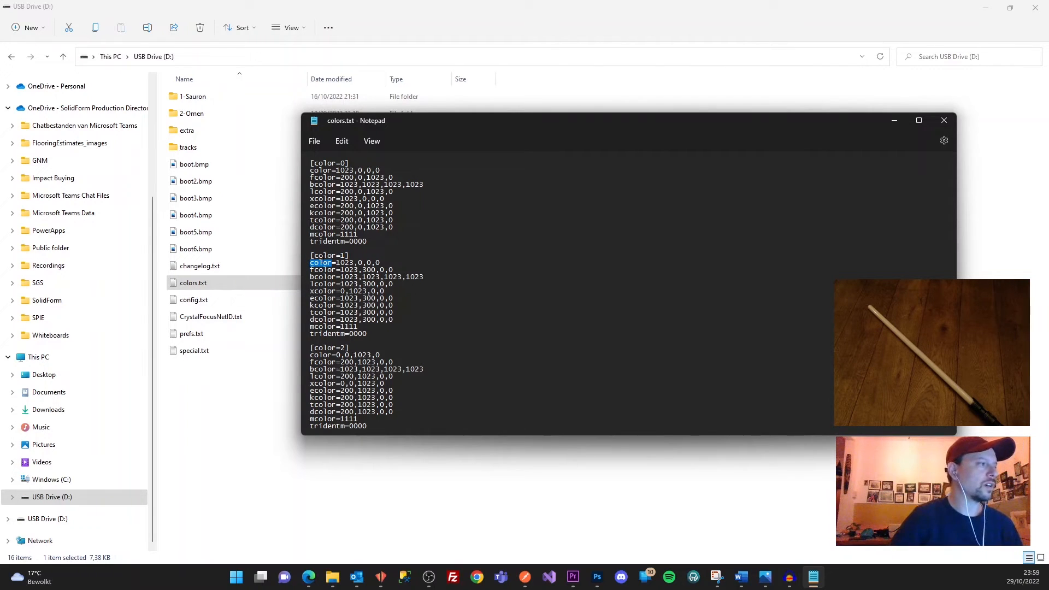
{"action": "double_click", "coordinate": [347, 263]}
{"action": "left_click", "coordinate": [359, 263]}
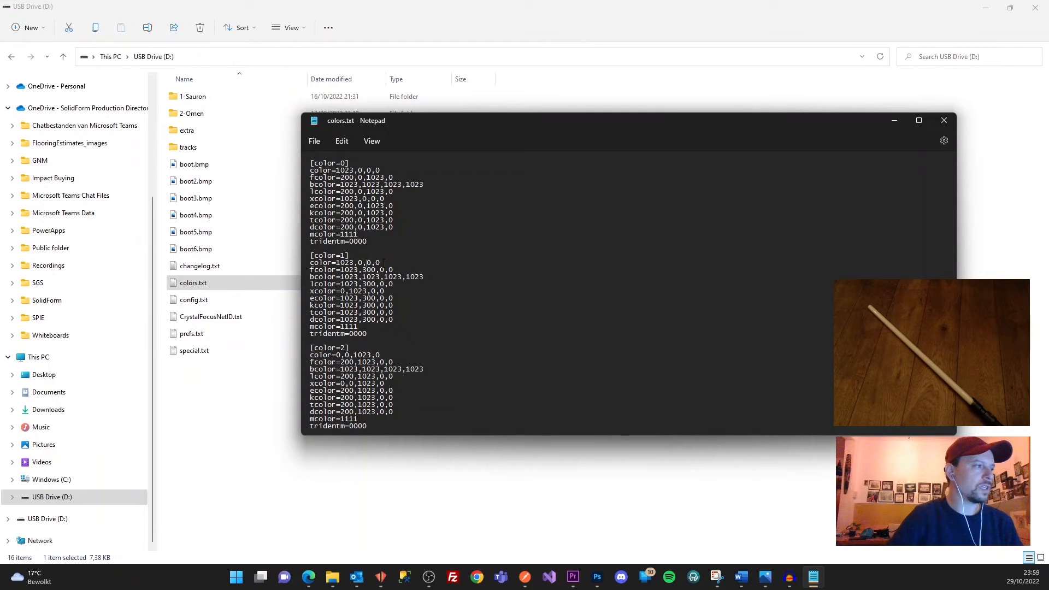
{"action": "double_click", "coordinate": [377, 263]}
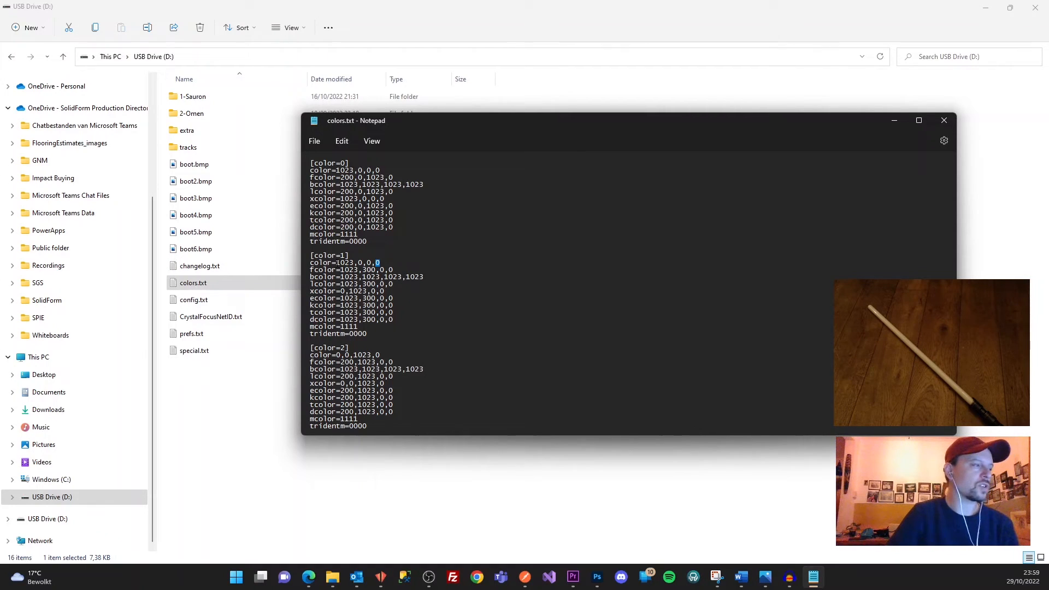
{"action": "left_click_drag", "start_coordinate": [336, 262], "coordinate": [355, 265]}
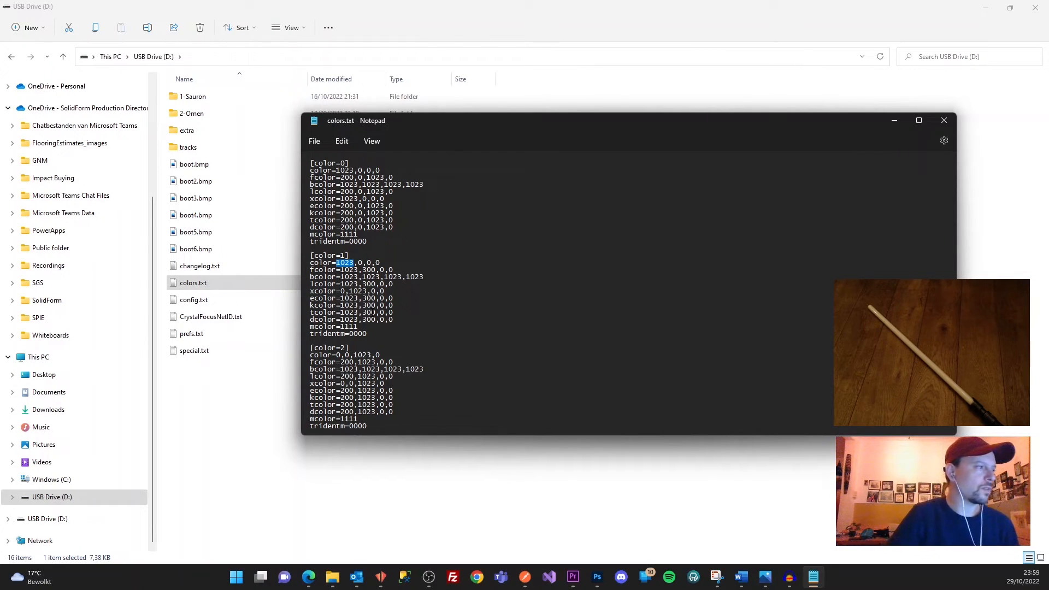
{"action": "left_click_drag", "start_coordinate": [358, 263], "coordinate": [381, 263]}
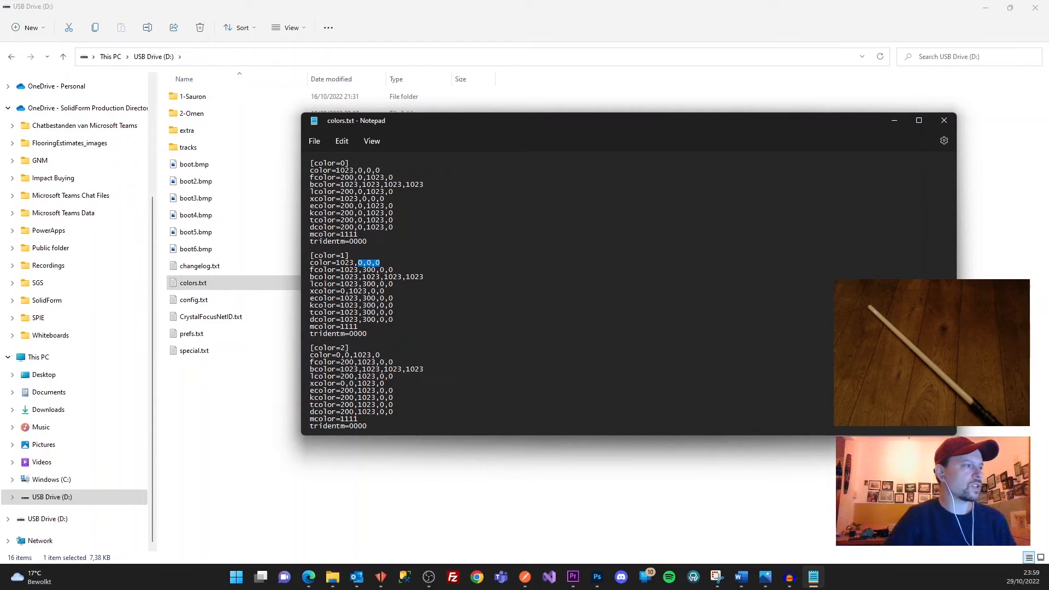
Step: Highlight the main color value of profile 1 in colors.txt, and open the Color profile builder page in the browser
{"action": "left_click", "coordinate": [340, 263]}
{"action": "left_click_drag", "start_coordinate": [337, 263], "coordinate": [385, 263]}
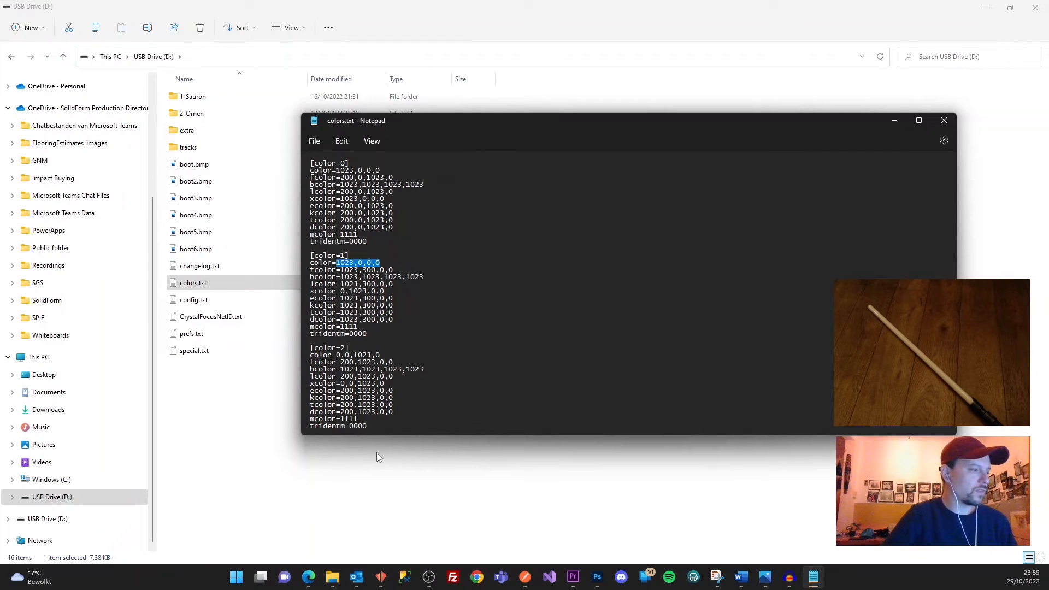
{"action": "left_click", "coordinate": [319, 578]}
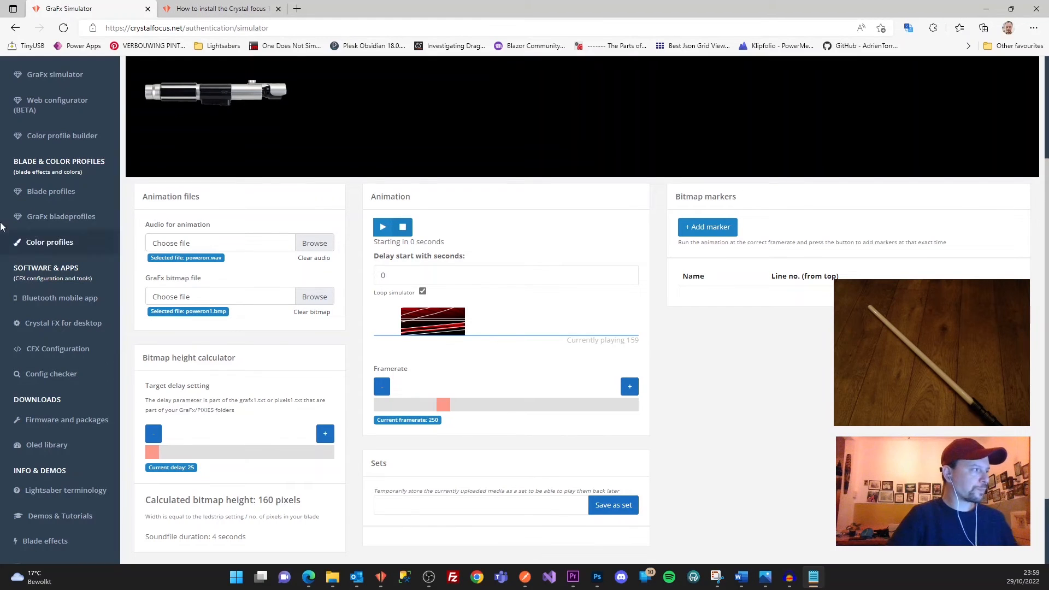
{"action": "left_click", "coordinate": [218, 9]}
{"action": "left_click", "coordinate": [62, 237]}
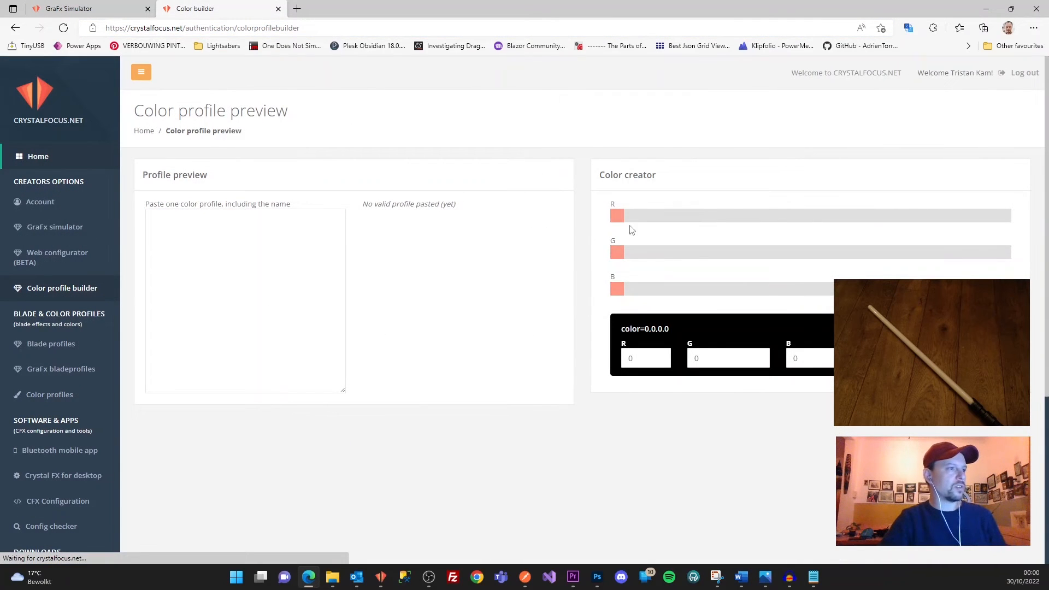
Step: Mix a green in the Color creator with R at about 110, G at about 151 and B at about 49
{"action": "left_click_drag", "start_coordinate": [620, 221], "coordinate": [785, 236]}
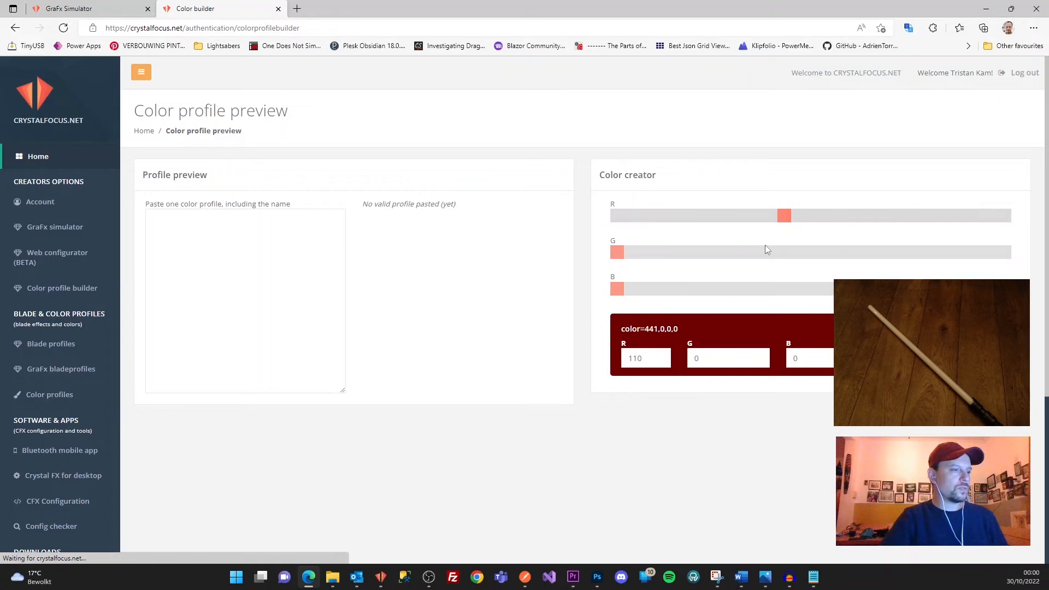
{"action": "left_click_drag", "start_coordinate": [616, 252], "coordinate": [846, 254]}
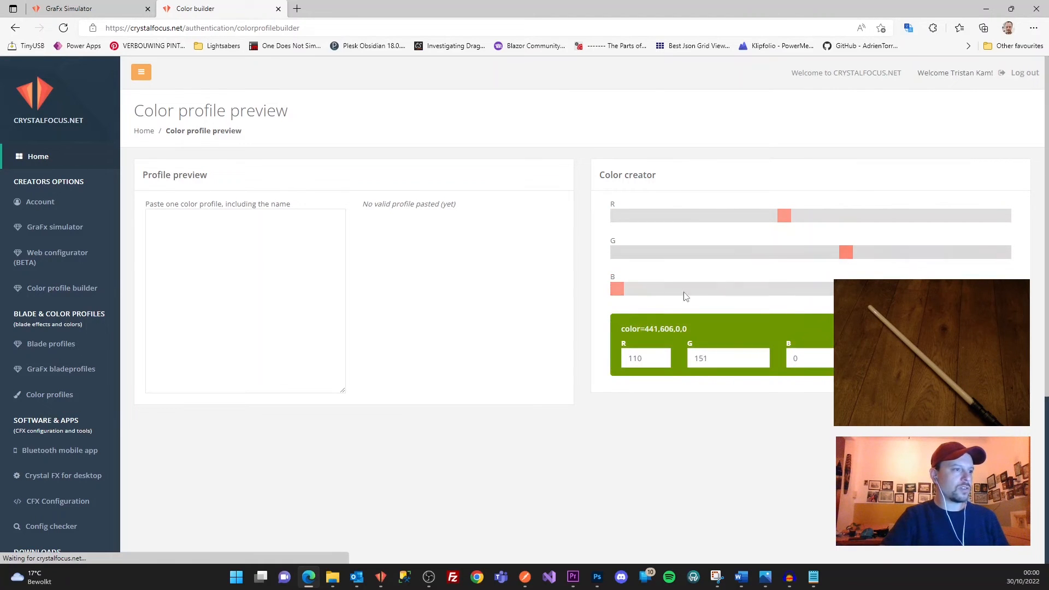
{"action": "left_click_drag", "start_coordinate": [617, 295], "coordinate": [691, 293]}
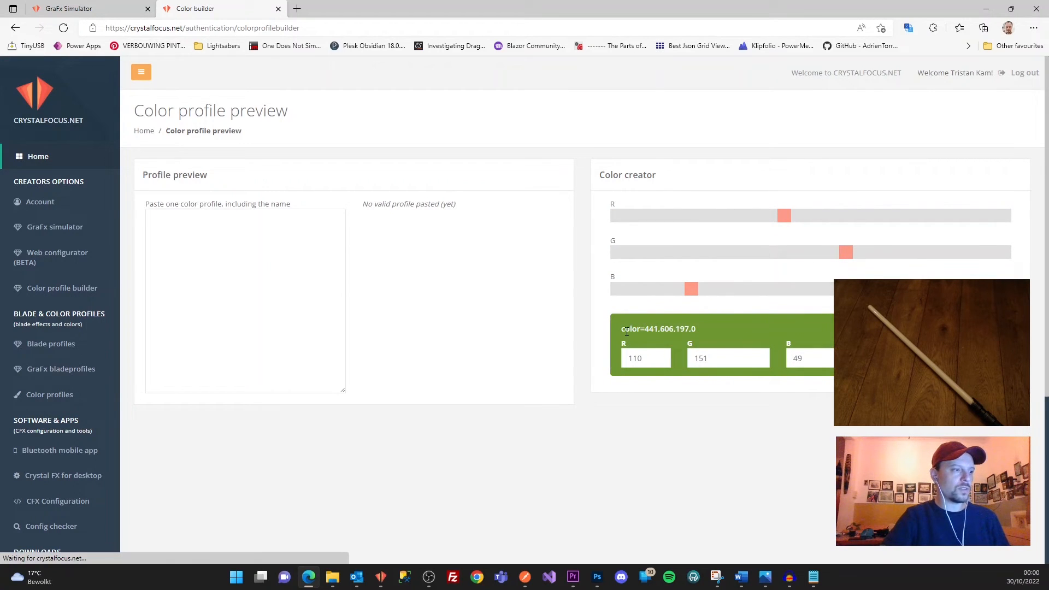
Step: Set the Color creator to pure red with R 255, G 0 and B 0, and highlight the color code and RGB values
{"action": "left_click_drag", "start_coordinate": [691, 288], "coordinate": [592, 309]}
{"action": "left_click_drag", "start_coordinate": [845, 253], "coordinate": [614, 255]}
{"action": "left_click_drag", "start_coordinate": [1004, 230], "coordinate": [1006, 229]}
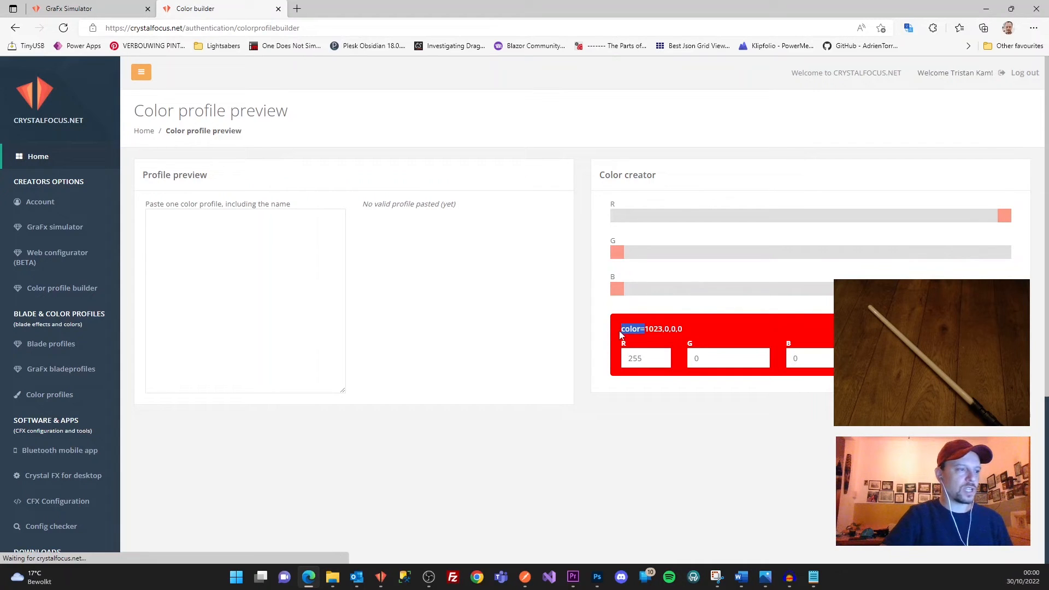
{"action": "left_click", "coordinate": [632, 328]}
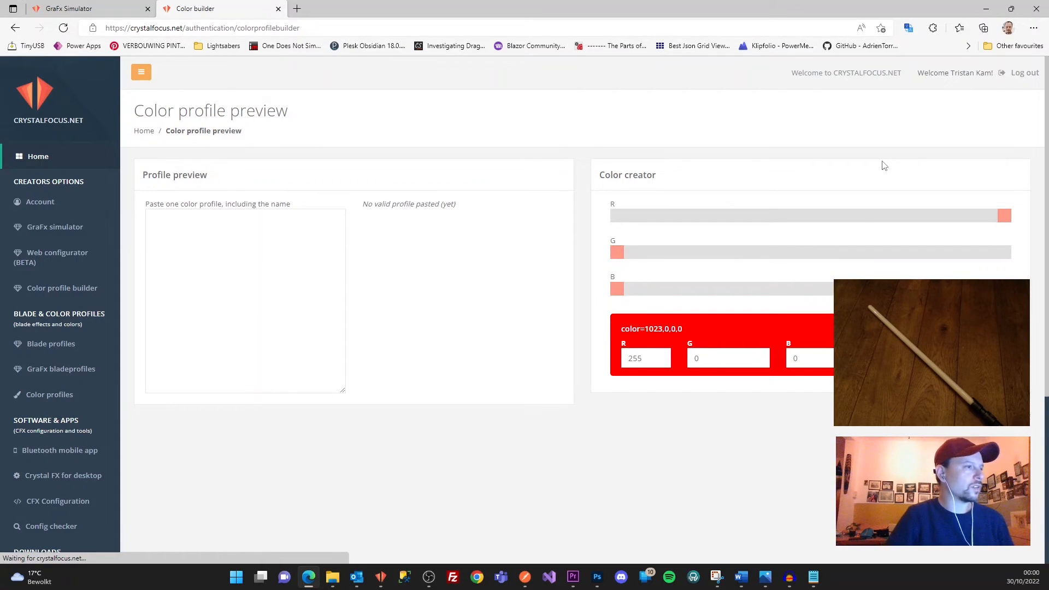
{"action": "mouse_move", "coordinate": [1004, 219]}
{"action": "left_mouse_down"}
{"action": "mouse_move", "coordinate": [972, 236]}
{"action": "mouse_move", "coordinate": [1006, 235]}
{"action": "left_mouse_up"}
{"action": "left_click_drag", "start_coordinate": [646, 358], "coordinate": [625, 359]}
{"action": "left_click_drag", "start_coordinate": [702, 358], "coordinate": [690, 360]}
{"action": "left_click_drag", "start_coordinate": [801, 359], "coordinate": [781, 363]}
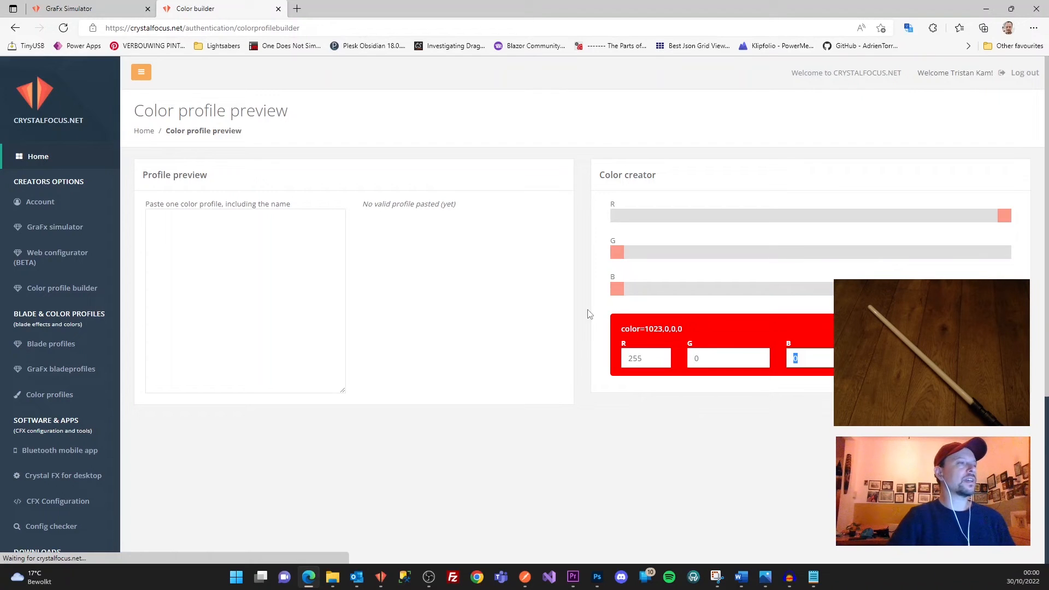
Step: Try an orange in the Color creator with G at about 116, glance at the Photoshop document, and return G to 0
{"action": "left_click_drag", "start_coordinate": [616, 252], "coordinate": [793, 253]}
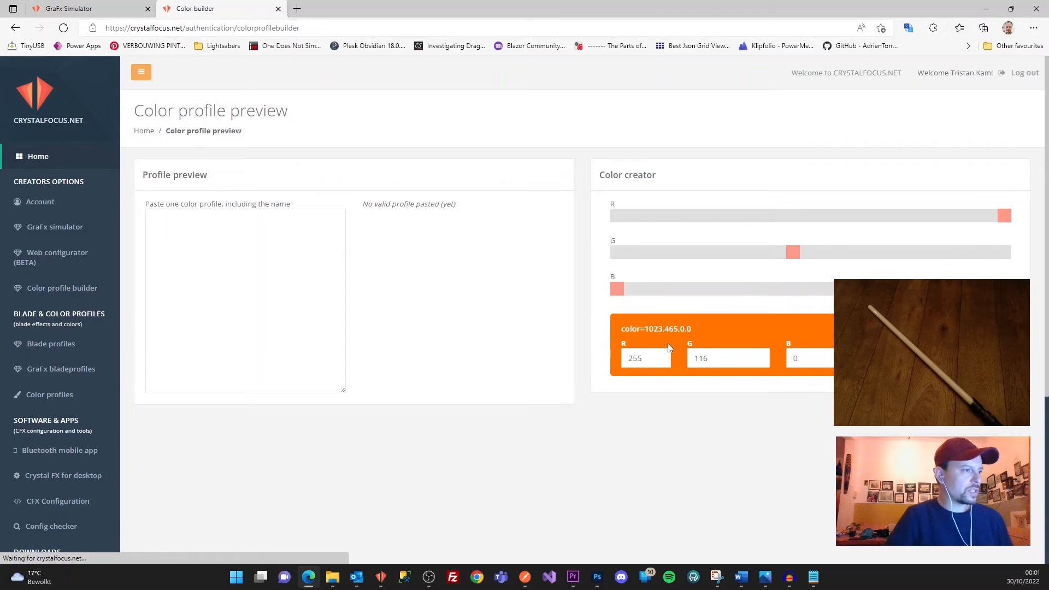
{"action": "mouse_move", "coordinate": [598, 574]}
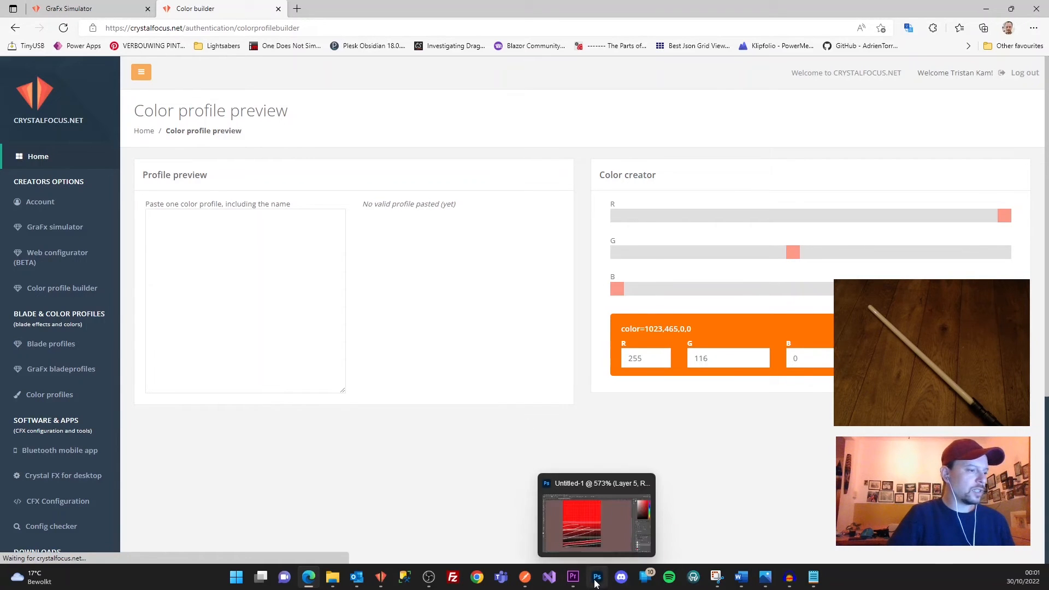
{"action": "left_click", "coordinate": [606, 533]}
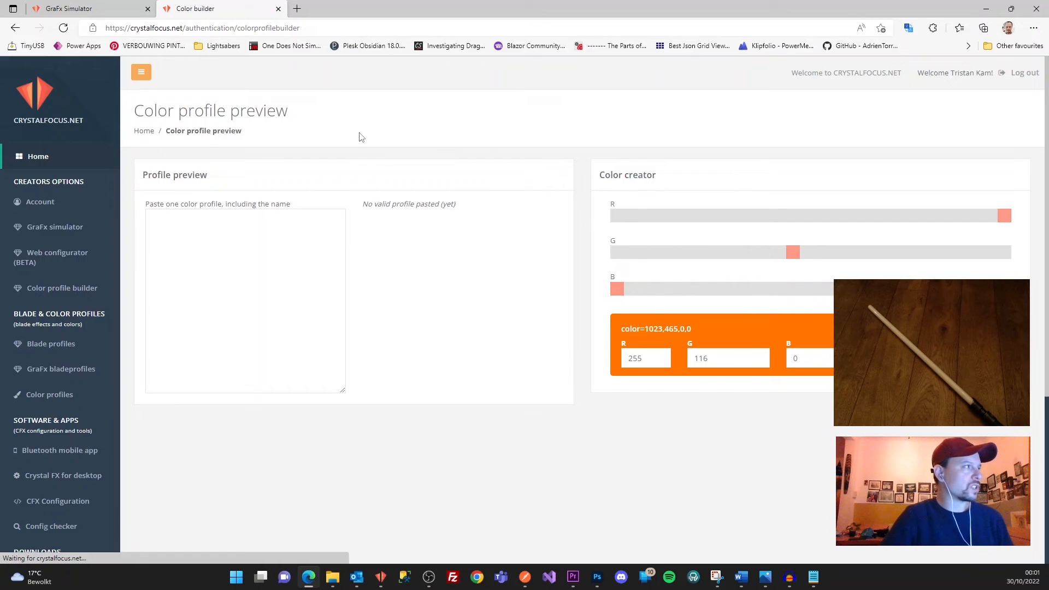
{"action": "left_click_drag", "start_coordinate": [792, 254], "coordinate": [579, 255]}
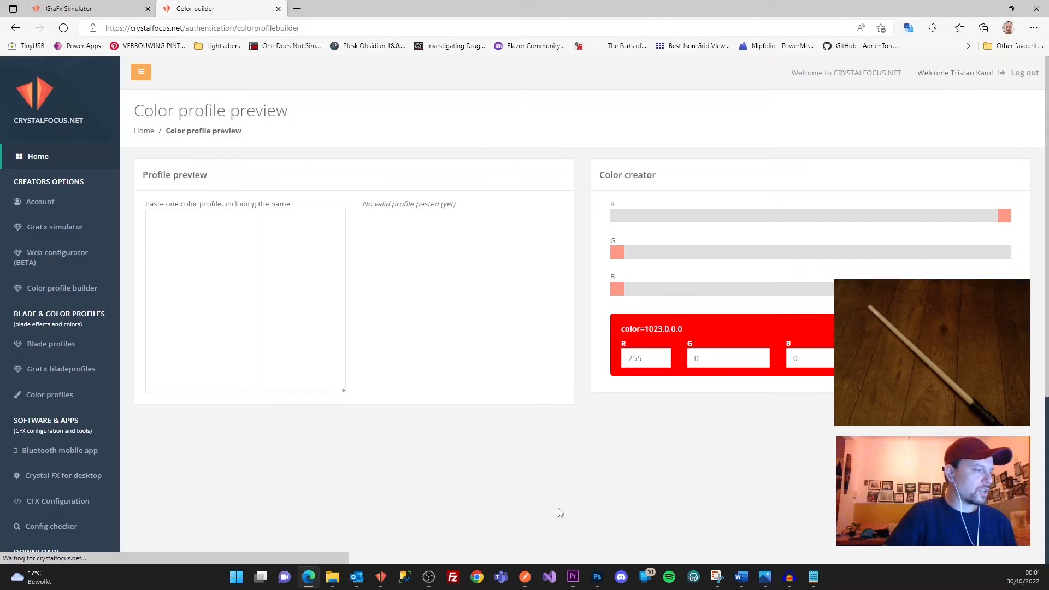
Step: Bring colors.txt back up in Notepad and close it
{"action": "left_click", "coordinate": [812, 580]}
{"action": "left_click", "coordinate": [571, 334]}
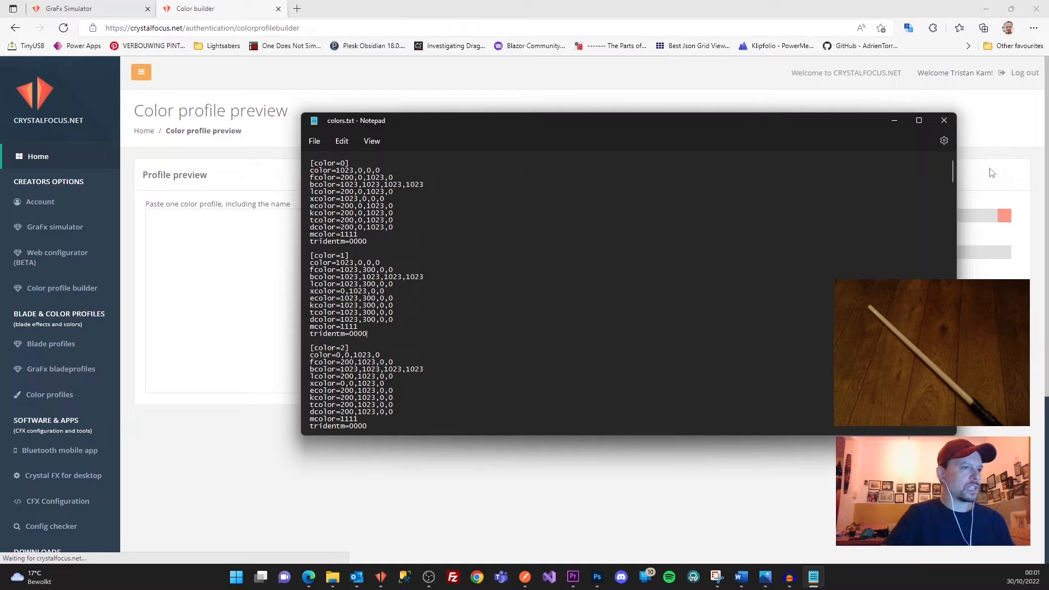
{"action": "left_click", "coordinate": [942, 128]}
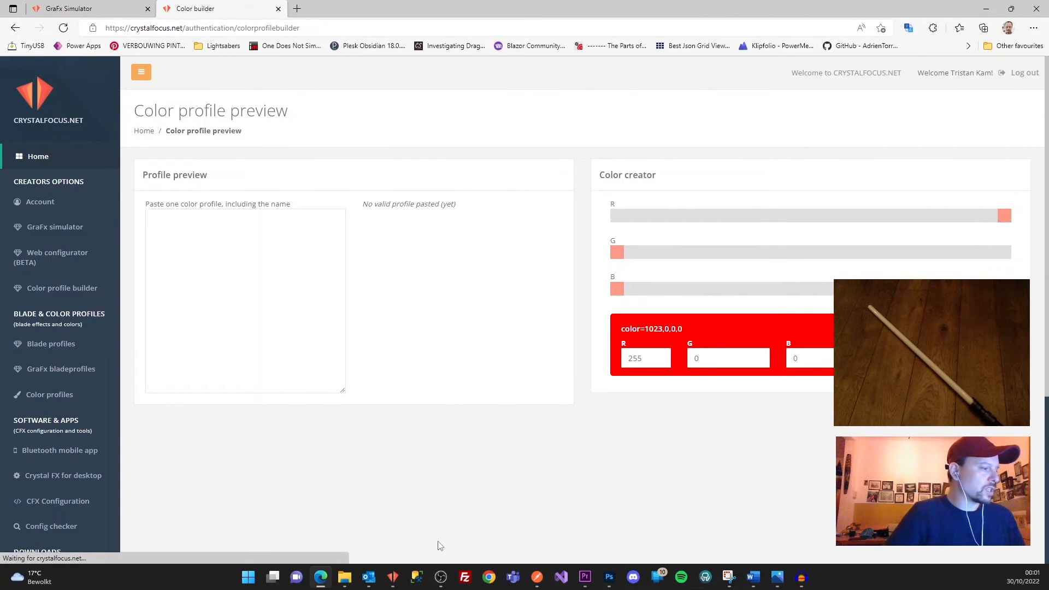
Step: Switch to the Crystal FX desktop app and ignite the blade remotely
{"action": "mouse_move", "coordinate": [393, 570]}
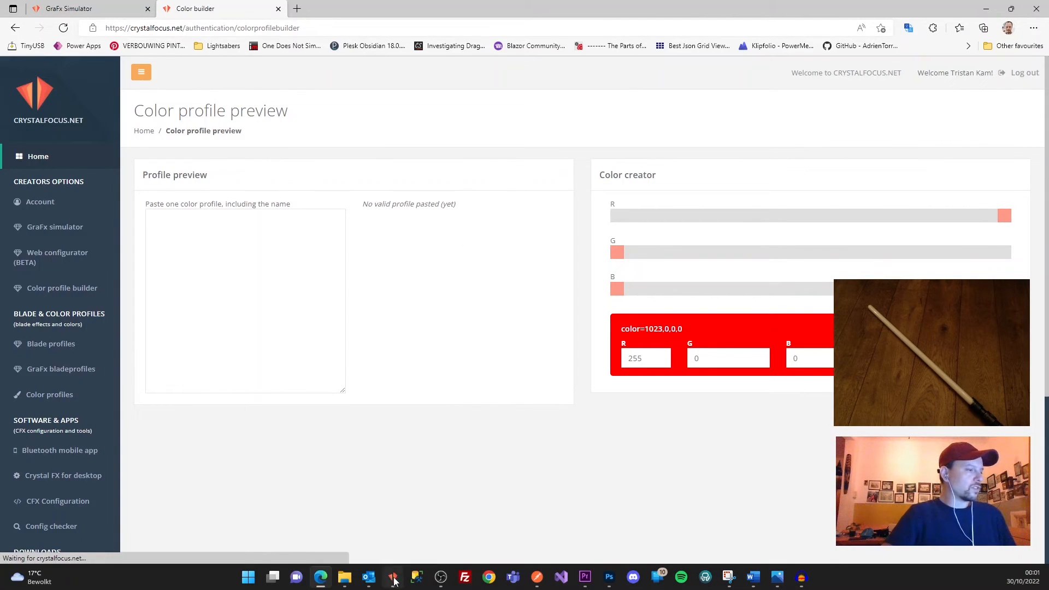
{"action": "left_click", "coordinate": [405, 516]}
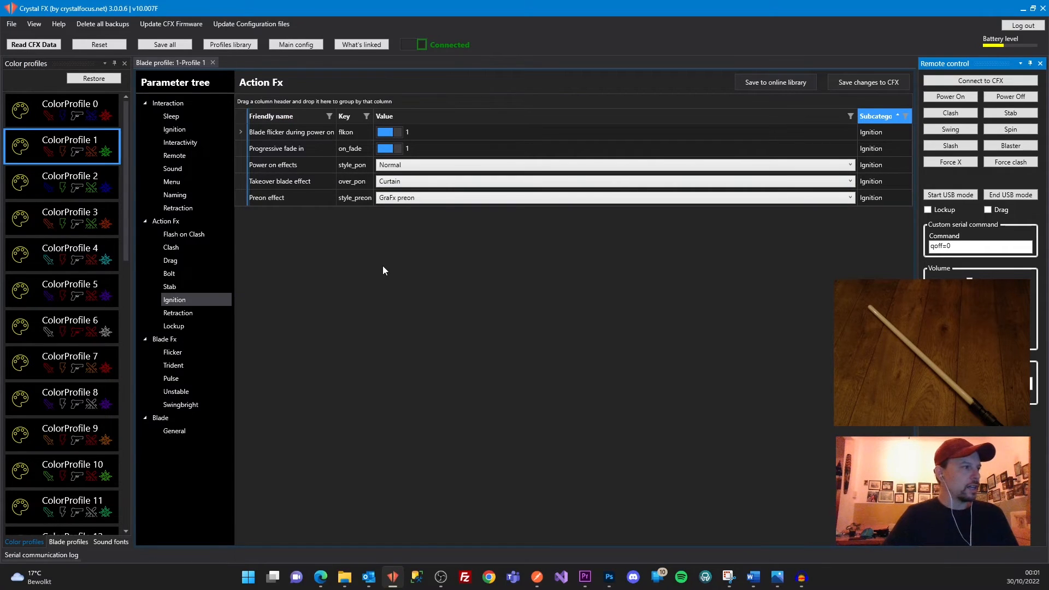
{"action": "left_click", "coordinate": [947, 99]}
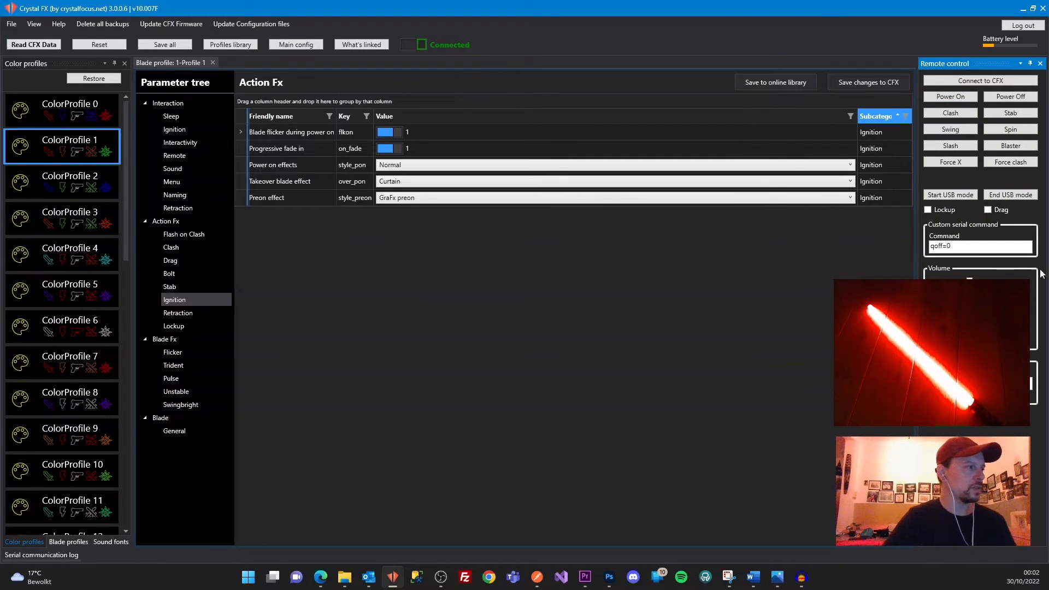
Step: Set the Unstable effect in the Blade Fx parameters of Profile 1 to Unstable blade
{"action": "left_click", "coordinate": [164, 339]}
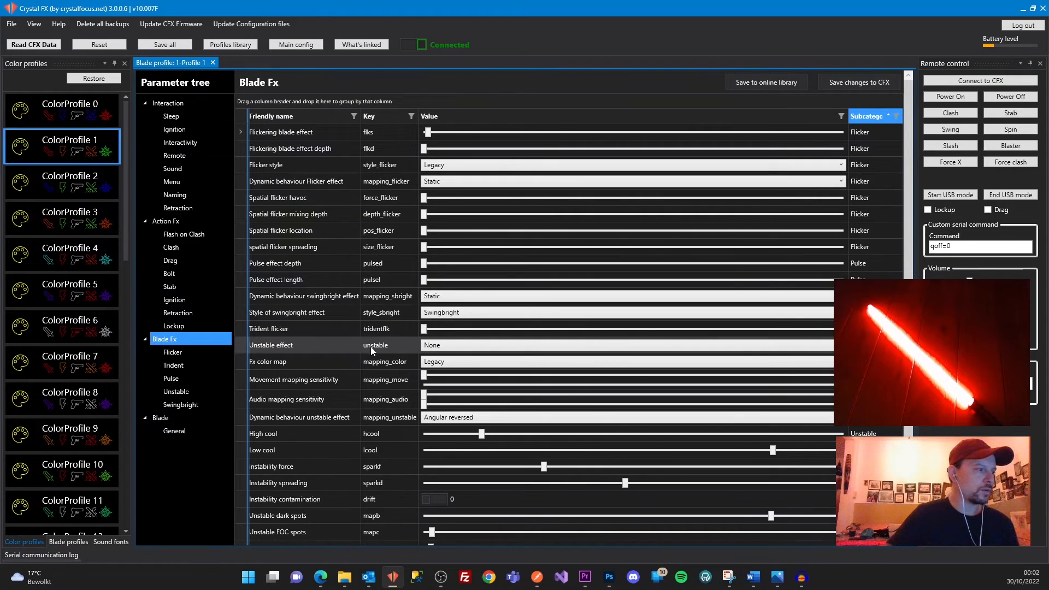
{"action": "left_click", "coordinate": [437, 345]}
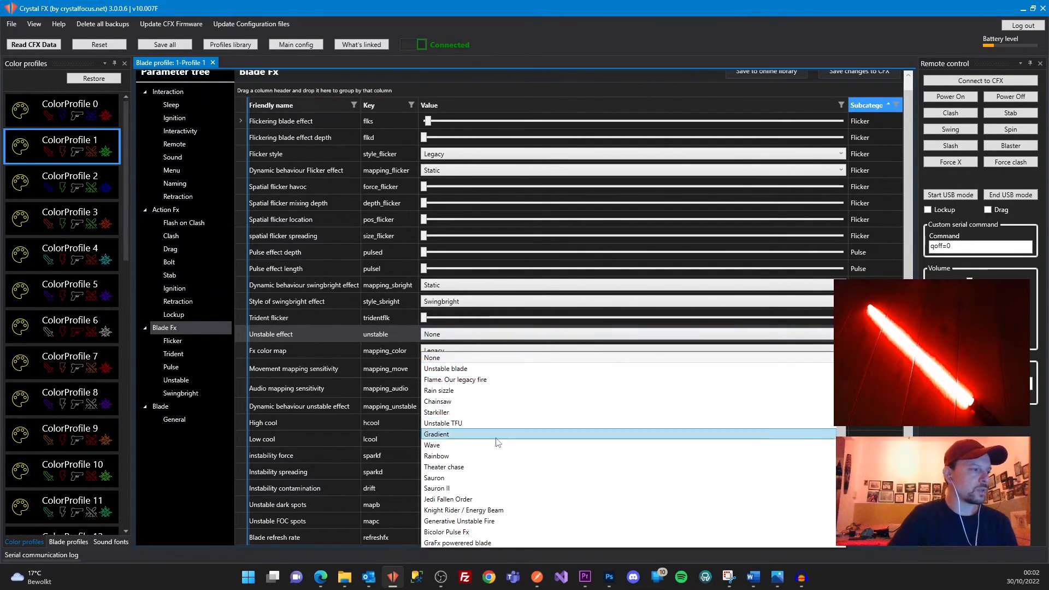
{"action": "left_click", "coordinate": [463, 369]}
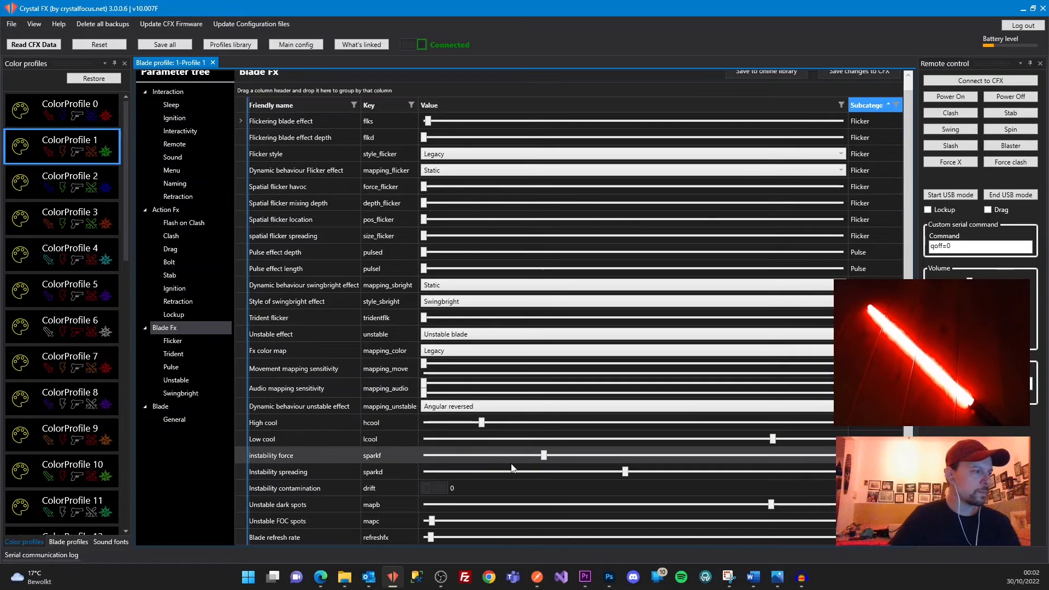
Step: Raise High cool, Unstable dark spots and Unstable FOC spots, and lower Low cool, instability force, instability spreading and the blade refresh rate
{"action": "left_click_drag", "start_coordinate": [482, 422], "coordinate": [608, 433]}
{"action": "mouse_move", "coordinate": [772, 438]}
{"action": "left_mouse_down"}
{"action": "mouse_move", "coordinate": [503, 446]}
{"action": "mouse_move", "coordinate": [790, 441]}
{"action": "mouse_move", "coordinate": [752, 440]}
{"action": "left_mouse_up"}
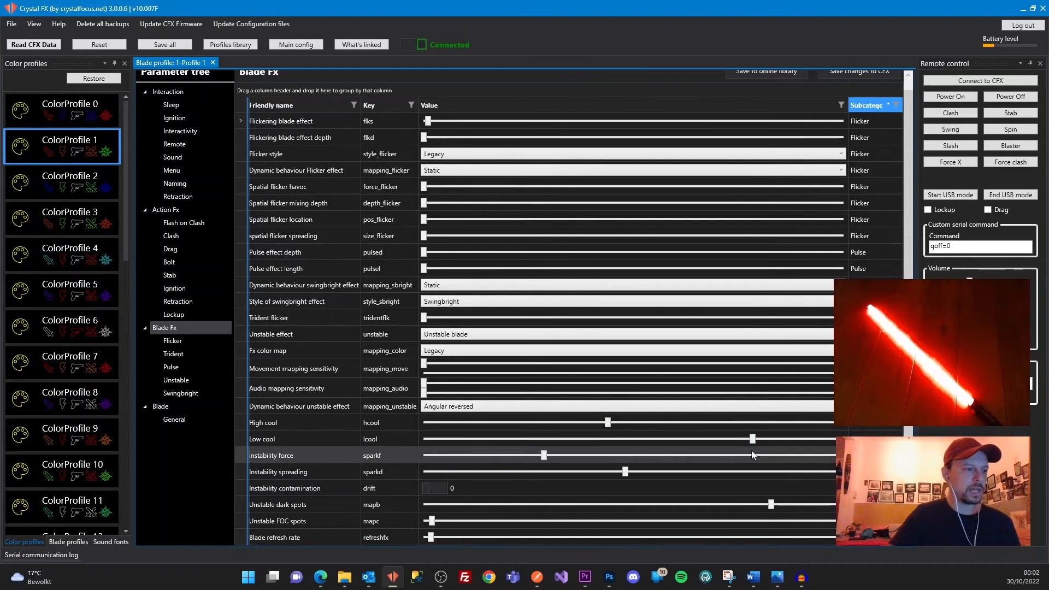
{"action": "left_click_drag", "start_coordinate": [547, 457], "coordinate": [490, 457]}
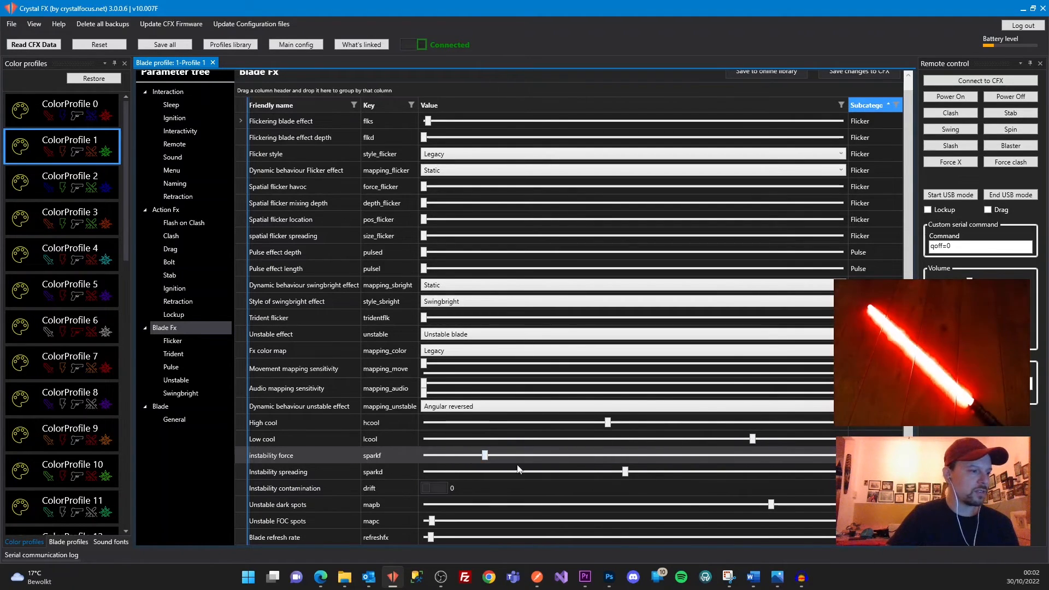
{"action": "left_click_drag", "start_coordinate": [626, 473], "coordinate": [569, 477]}
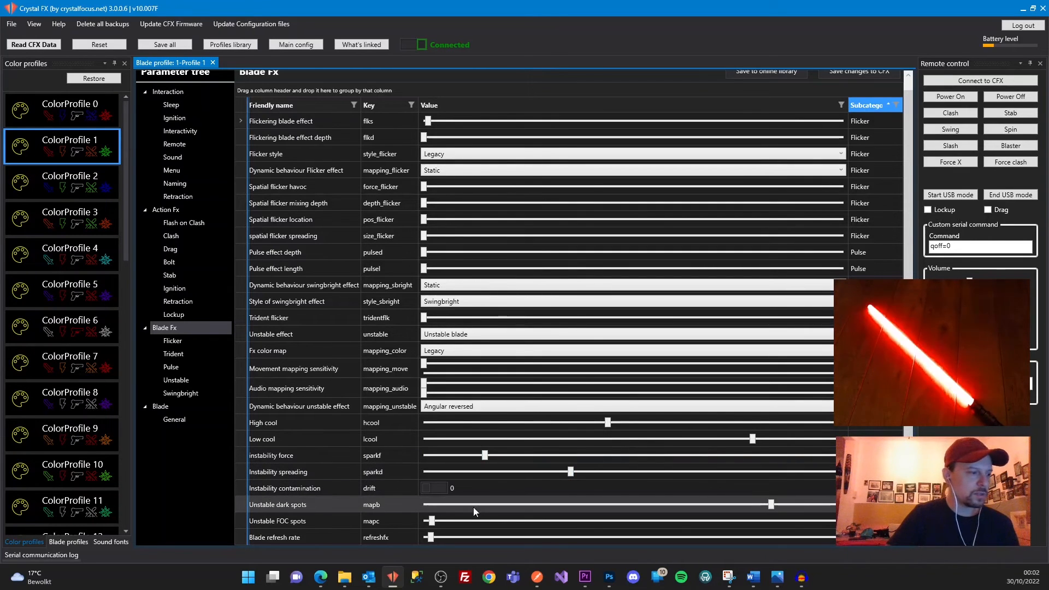
{"action": "left_click_drag", "start_coordinate": [770, 504], "coordinate": [819, 509]}
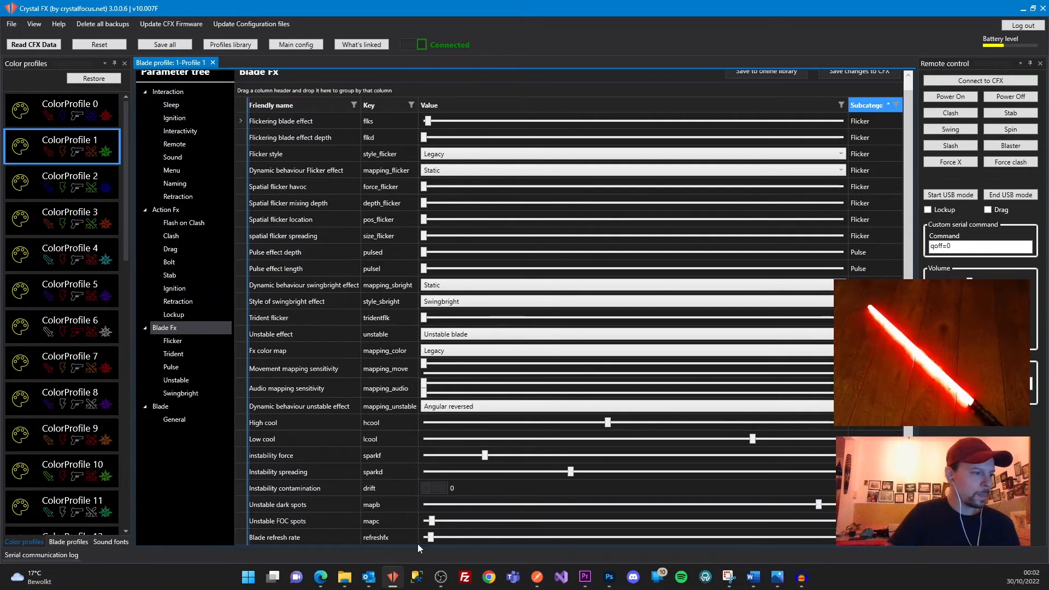
{"action": "mouse_move", "coordinate": [432, 520]}
{"action": "left_mouse_down"}
{"action": "mouse_move", "coordinate": [808, 521]}
{"action": "mouse_move", "coordinate": [531, 523]}
{"action": "mouse_move", "coordinate": [427, 538]}
{"action": "left_mouse_up"}
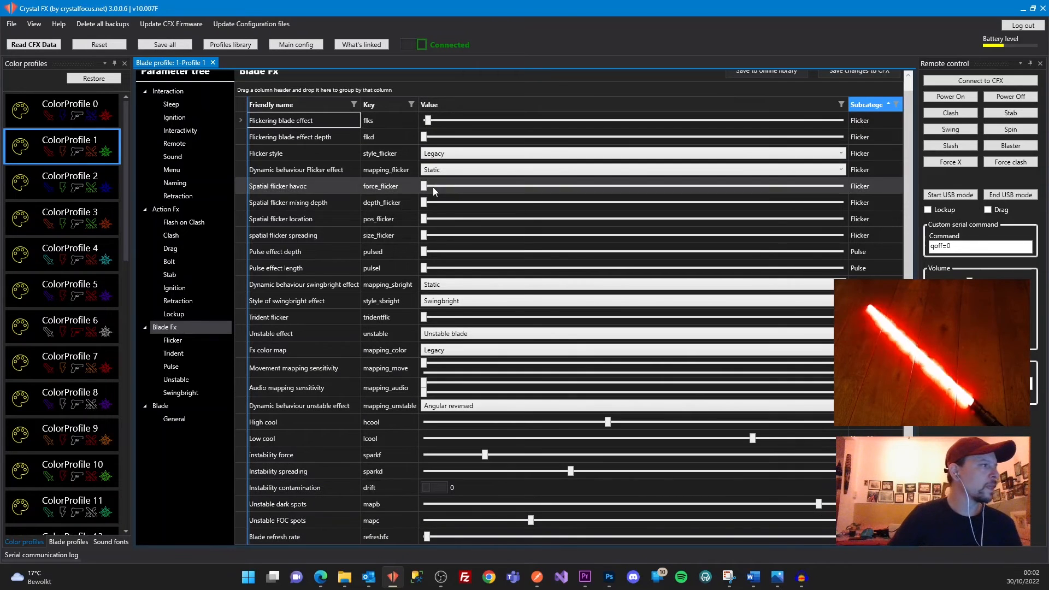
Step: Raise the flickering blade effect depth to about a fifth of its range and save the profile changes to the CFX
{"action": "left_click_drag", "start_coordinate": [425, 137], "coordinate": [516, 152]}
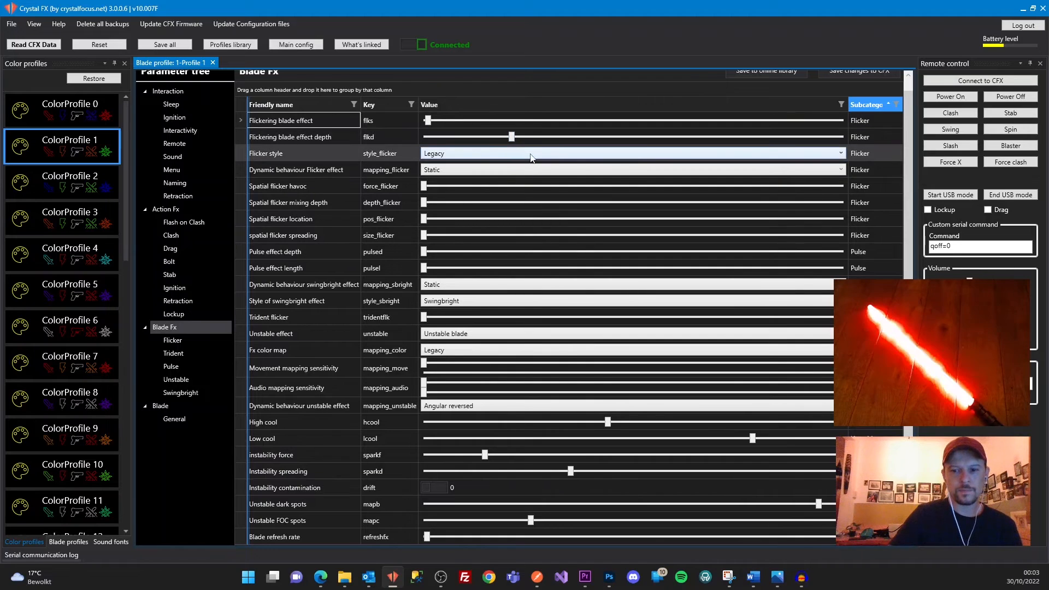
{"action": "scroll", "coordinate": [840, 75], "scroll_direction": "up", "scroll_amount": 1}
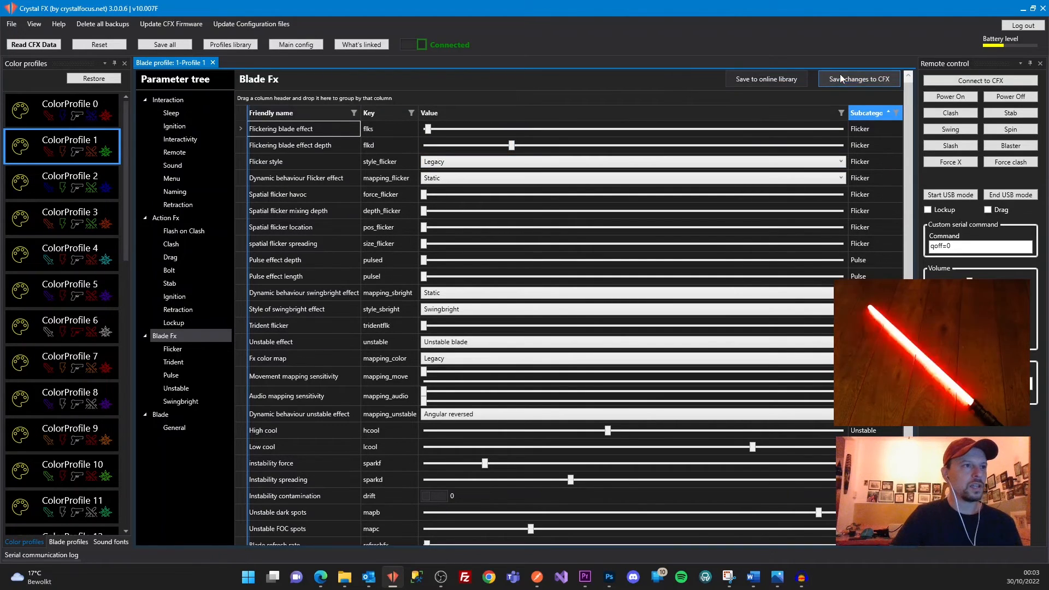
{"action": "left_click", "coordinate": [849, 77]}
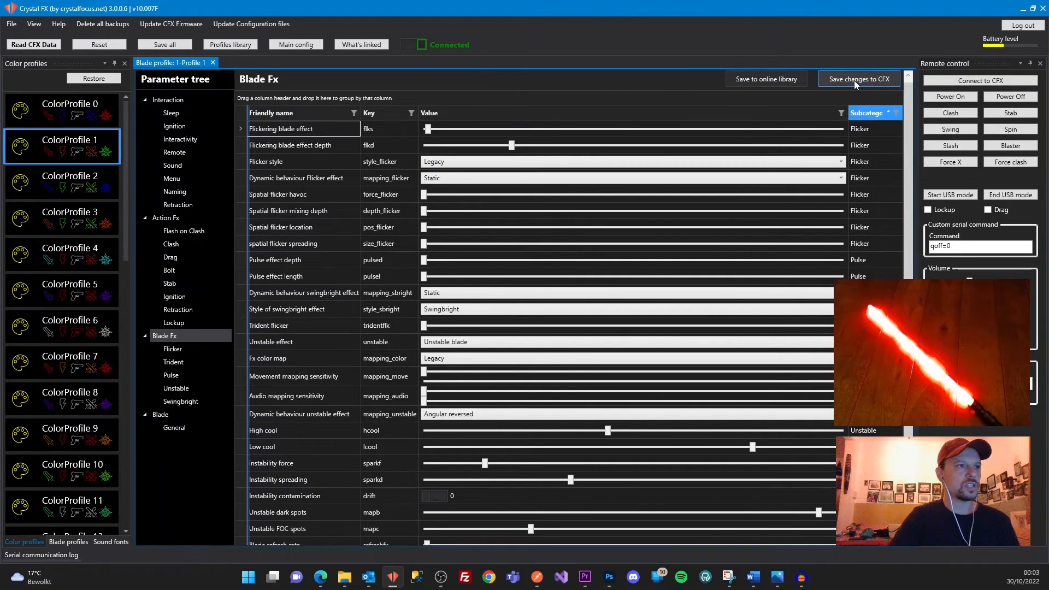
Step: Power the blade off and on again remotely, and trigger the clash effect several times to test it
{"action": "left_click", "coordinate": [998, 102]}
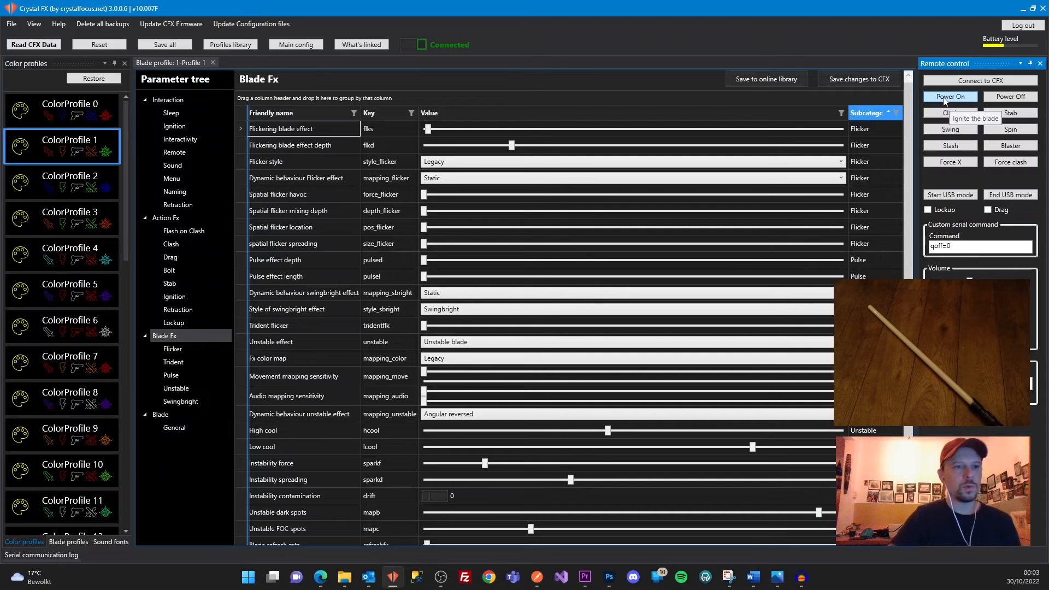
{"action": "left_click", "coordinate": [943, 99]}
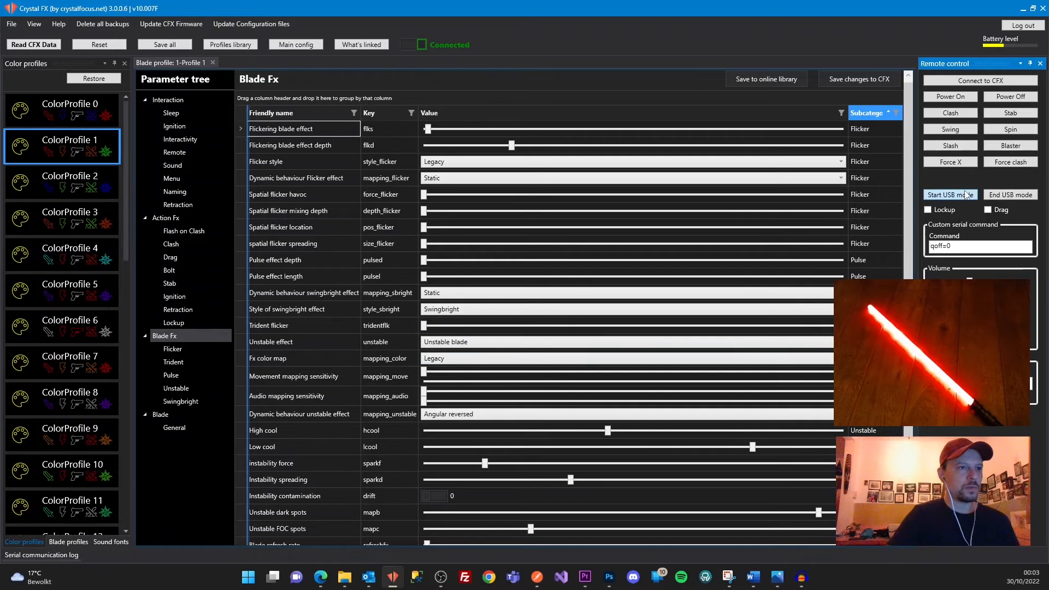
{"action": "left_click", "coordinate": [955, 114]}
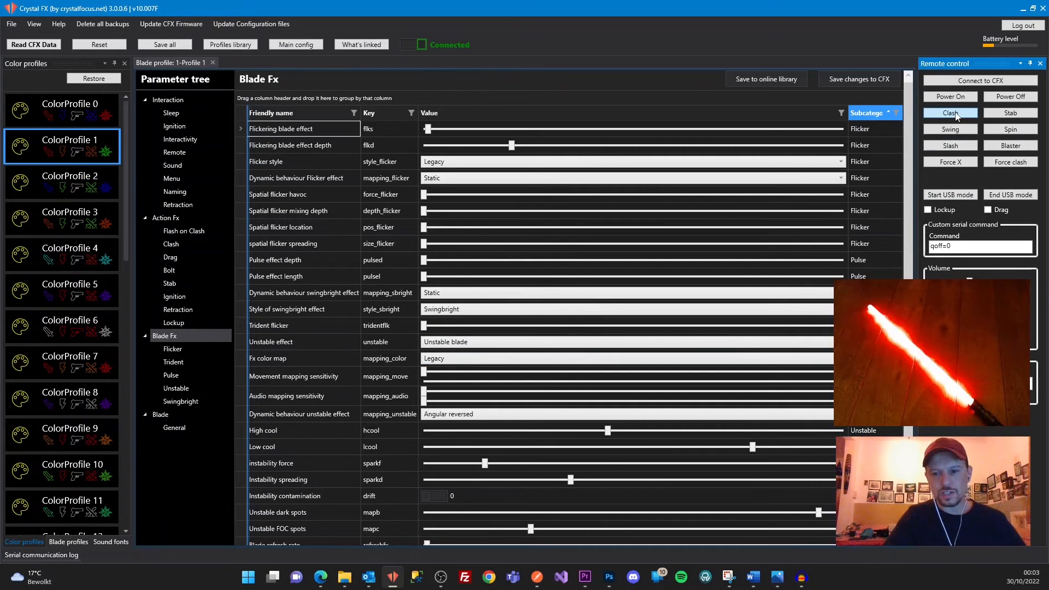
{"action": "left_click", "coordinate": [955, 115]}
{"action": "left_click", "coordinate": [950, 117]}
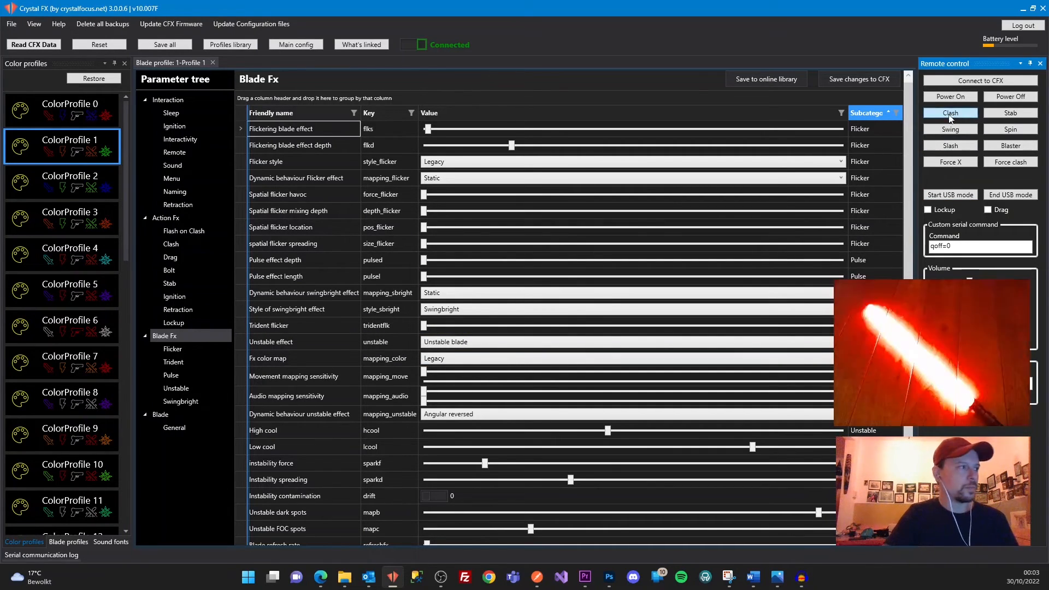
Step: Open ColorProfile 1 for editing and set its Flash on Clash color to white (255, 255, 255)
{"action": "double_click", "coordinate": [54, 158]}
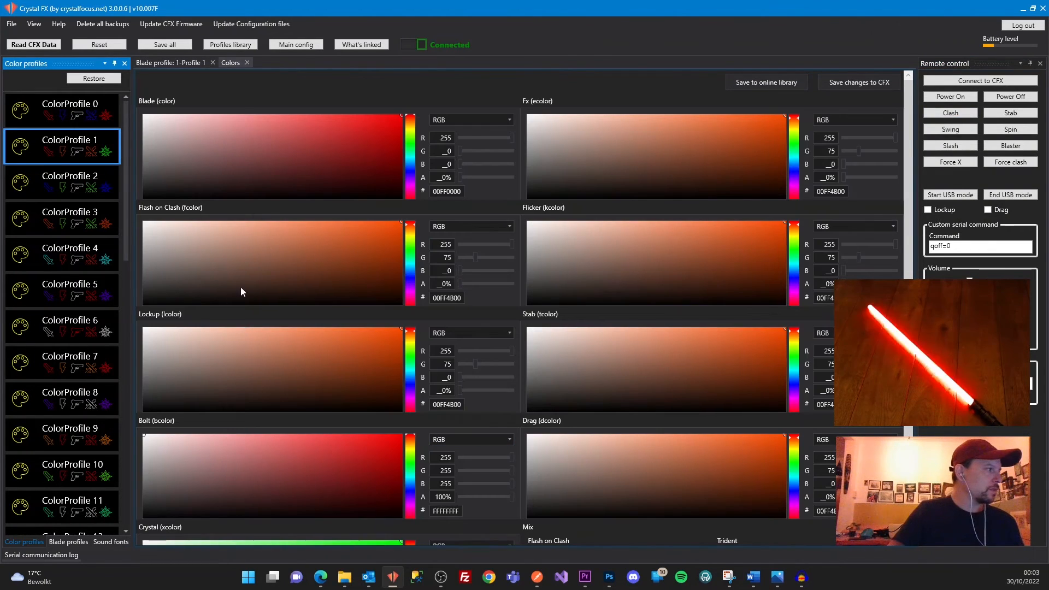
{"action": "left_click_drag", "start_coordinate": [240, 293], "coordinate": [78, 228]}
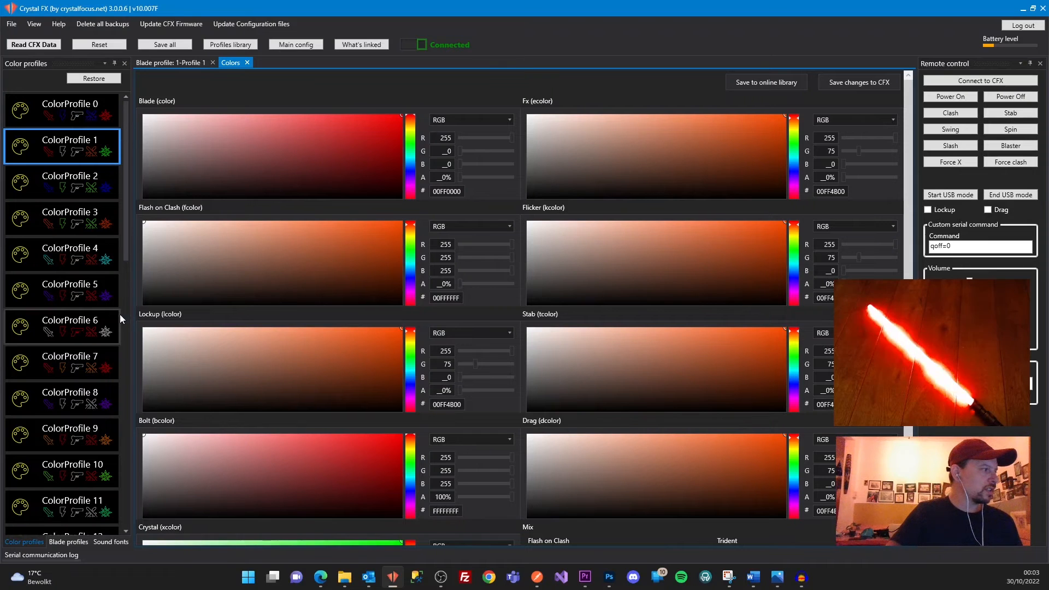
Step: Set the Lockup, Stab, Drag and Flicker colors of ColorProfile 1 to white (255, 255, 255)
{"action": "left_click_drag", "start_coordinate": [221, 369], "coordinate": [126, 325]}
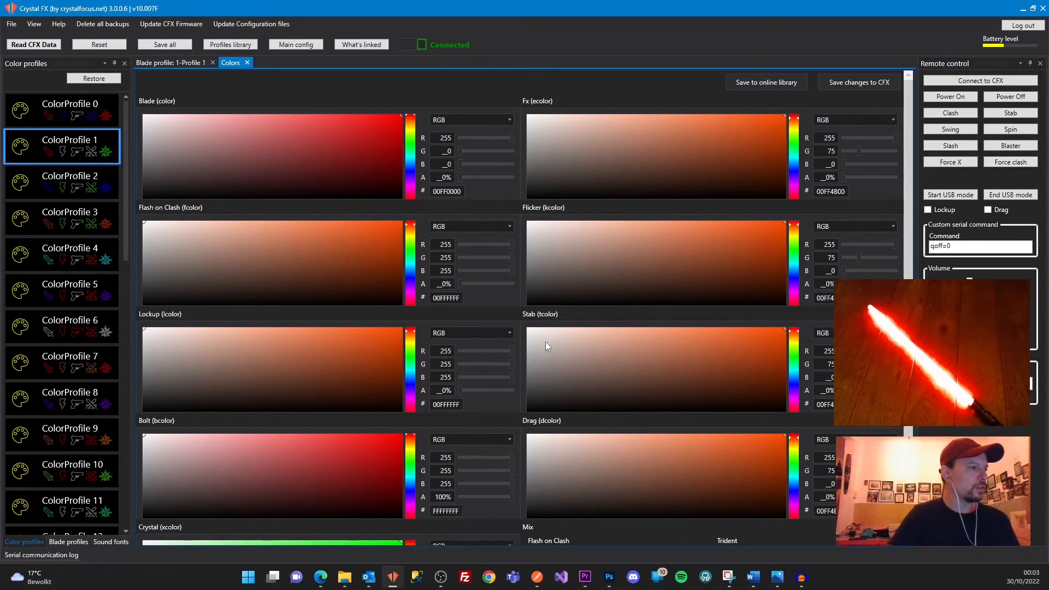
{"action": "left_click_drag", "start_coordinate": [635, 355], "coordinate": [507, 322]}
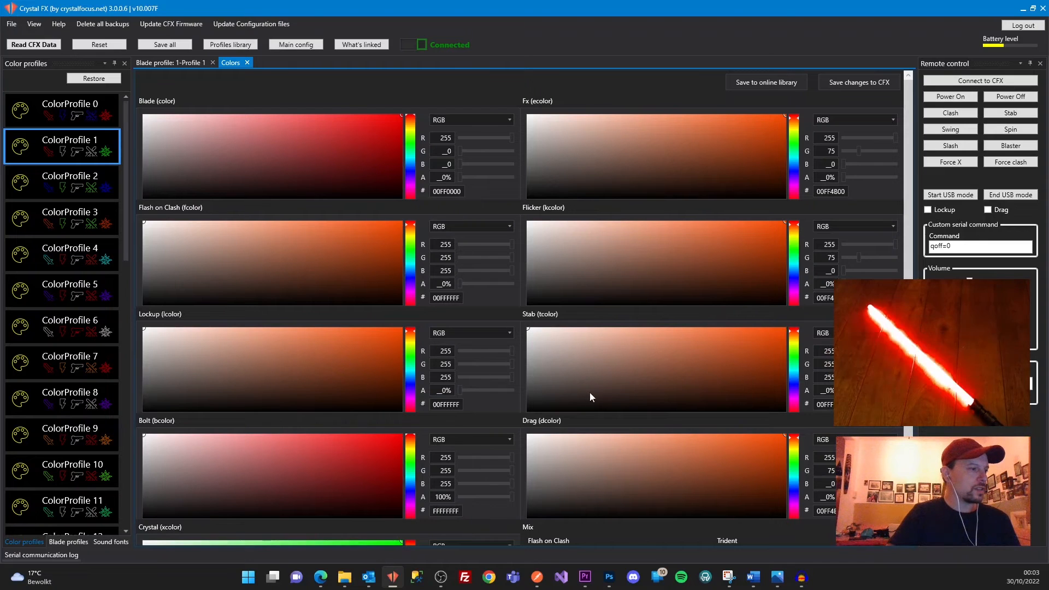
{"action": "left_click_drag", "start_coordinate": [578, 459], "coordinate": [506, 420]}
{"action": "mouse_move", "coordinate": [599, 237]}
{"action": "left_mouse_down"}
{"action": "mouse_move", "coordinate": [536, 227]}
{"action": "mouse_move", "coordinate": [486, 238]}
{"action": "left_mouse_up"}
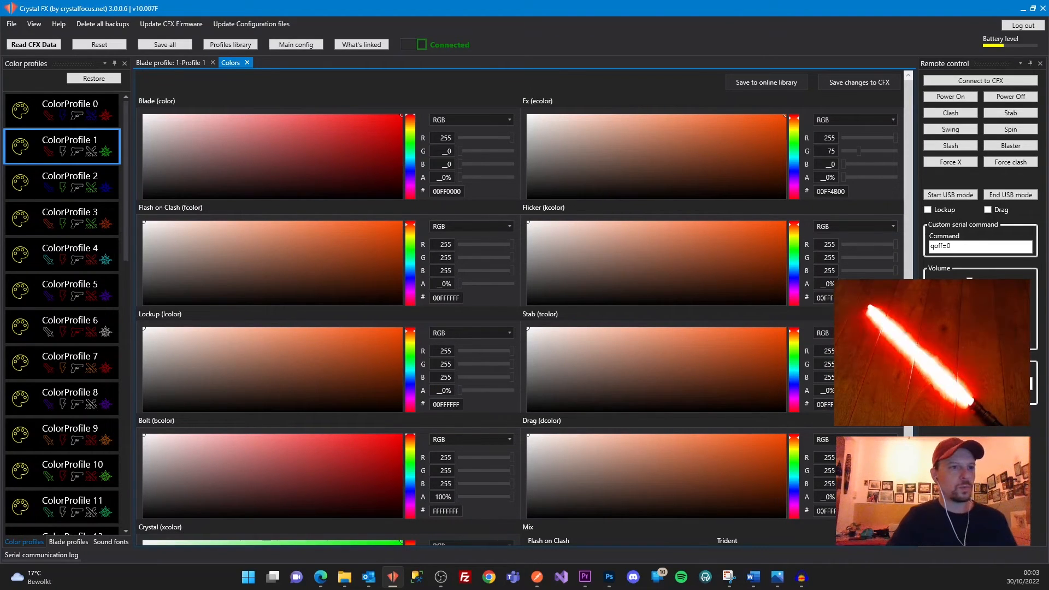
Step: Trigger the clash effect remotely and switch the Lockup effect on and off to test the colors
{"action": "left_click", "coordinate": [961, 115]}
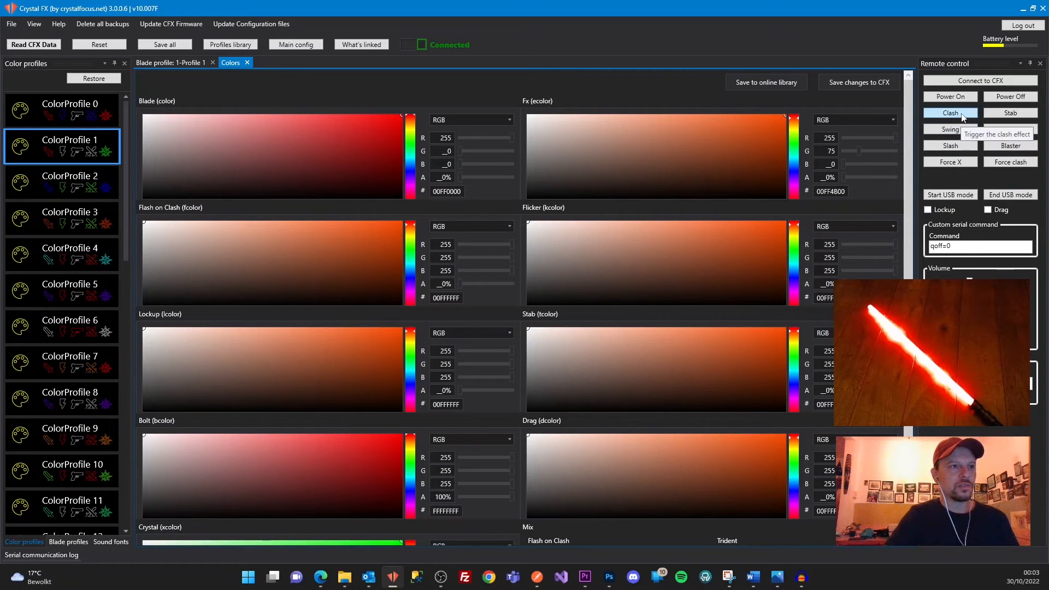
{"action": "left_click", "coordinate": [962, 114]}
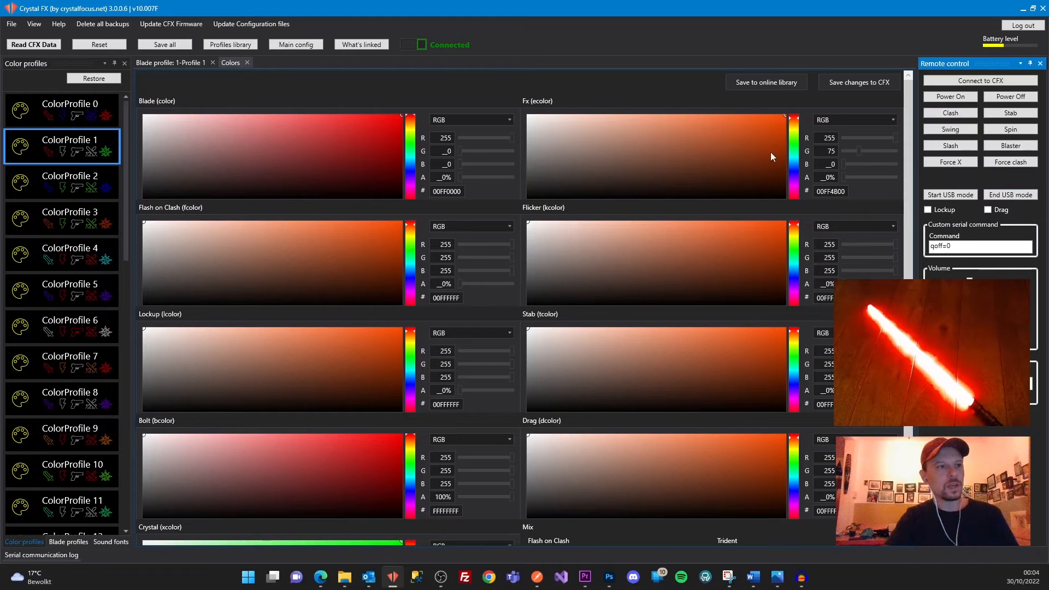
{"action": "left_click", "coordinate": [929, 211]}
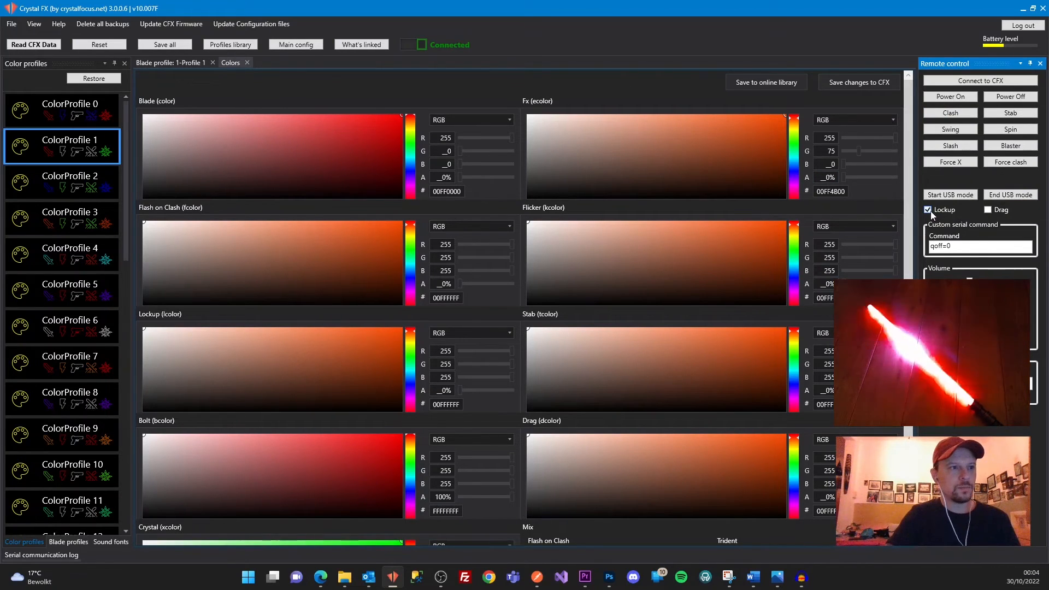
{"action": "left_click", "coordinate": [929, 211]}
Step: Trigger the blaster effect several times to test the bolt impact on the blade
{"action": "left_click", "coordinate": [1004, 146]}
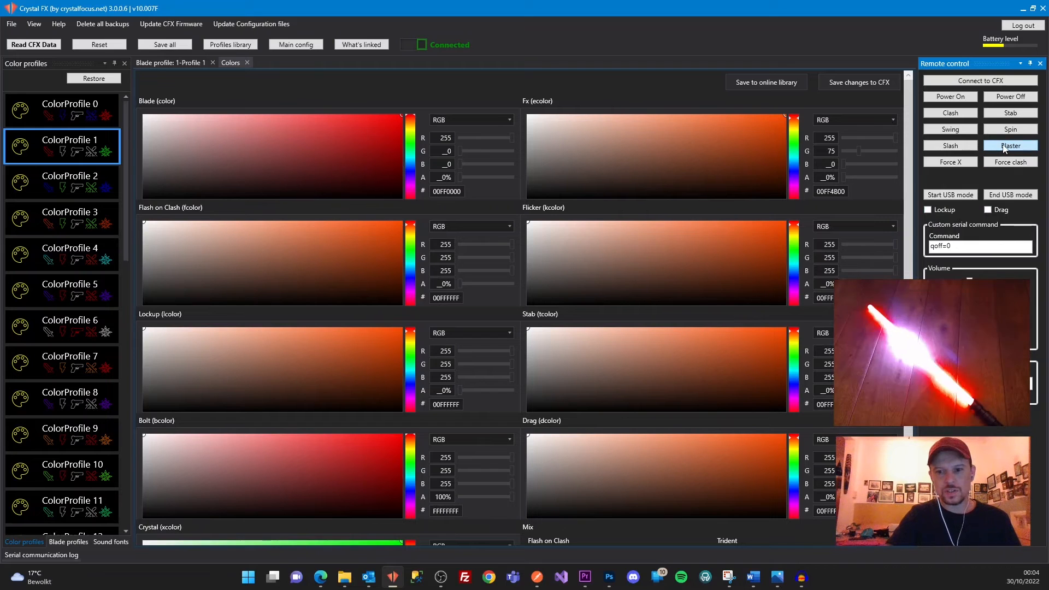
{"action": "left_click", "coordinate": [1004, 148]}
{"action": "left_click", "coordinate": [1004, 146]}
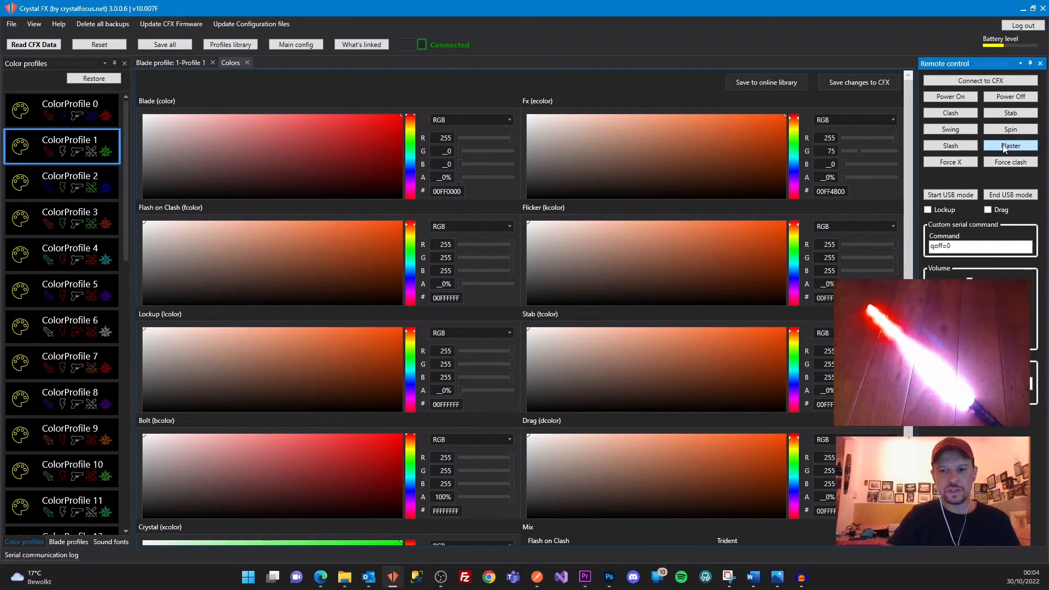
{"action": "left_click", "coordinate": [1004, 147]}
{"action": "left_click", "coordinate": [1004, 148]}
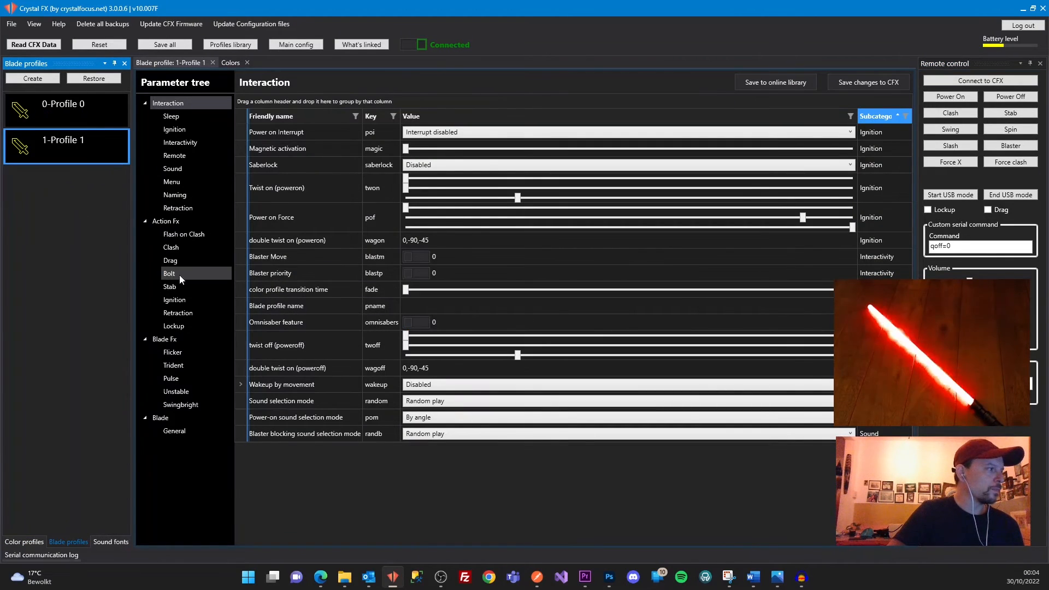
Step: Set Profile 1's bolt impact look and feel to Splitting waves variant with tailing and test the blaster effect
{"action": "left_click", "coordinate": [180, 276]}
{"action": "left_click", "coordinate": [466, 148]}
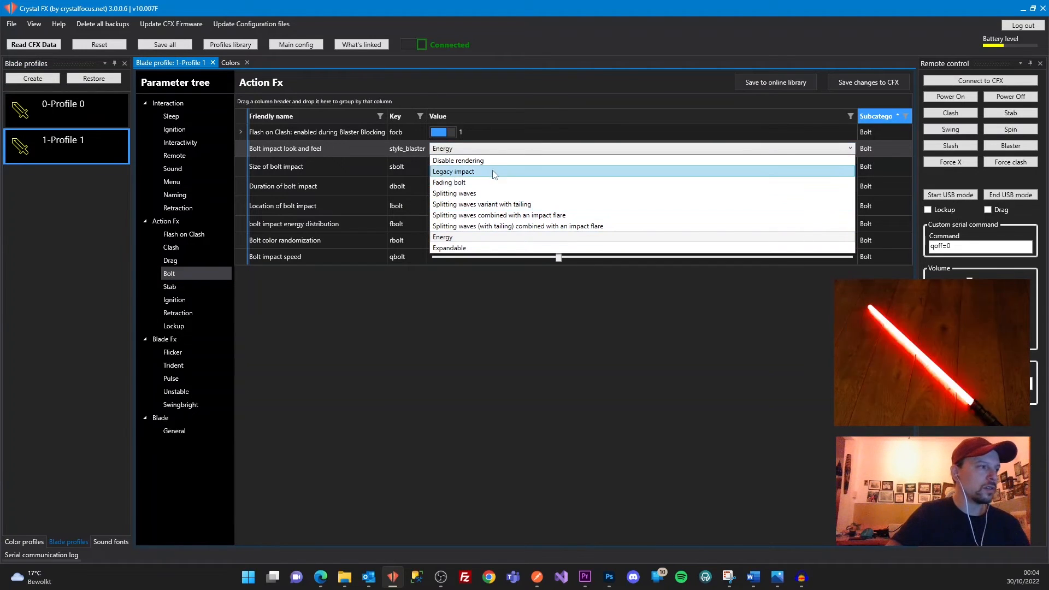
{"action": "left_click", "coordinate": [481, 204]}
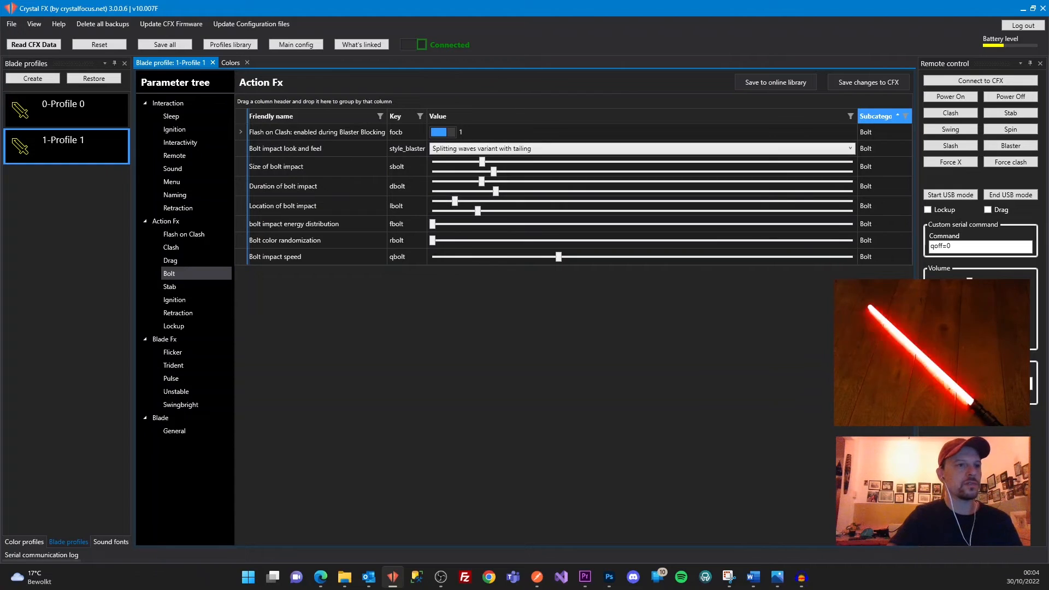
{"action": "left_click", "coordinate": [1005, 148]}
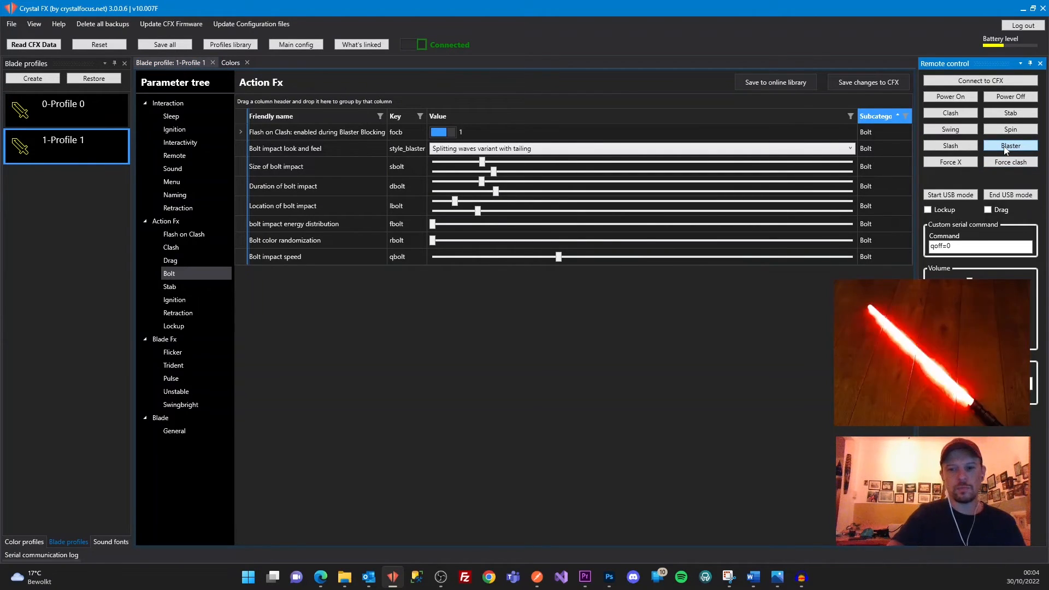
Step: Set the bolt impact look and feel to Energy and test the blaster effect again
{"action": "left_click", "coordinate": [480, 149]}
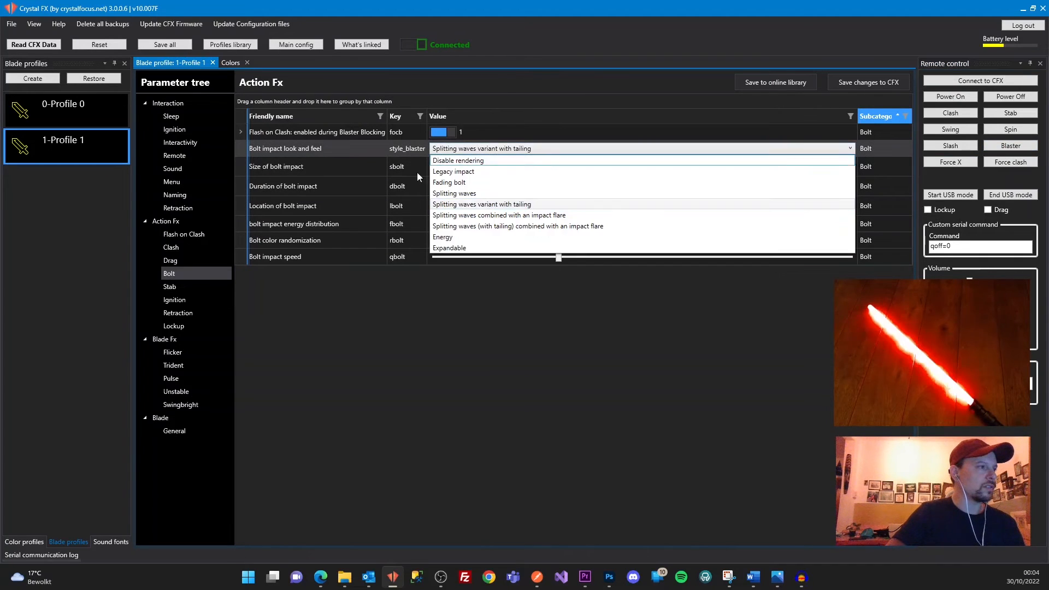
{"action": "left_click", "coordinate": [450, 238]}
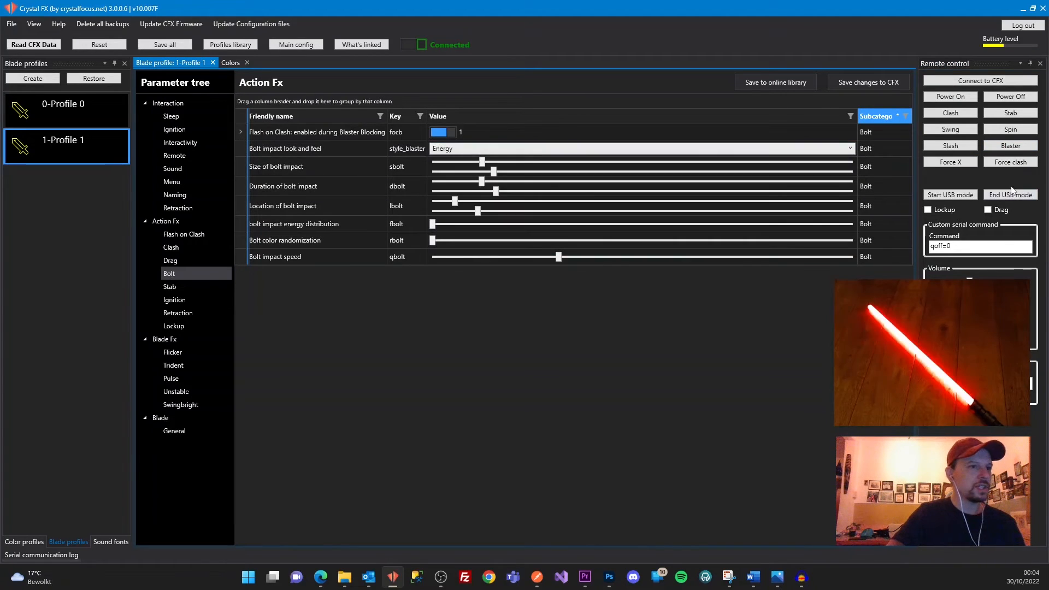
{"action": "left_click", "coordinate": [1008, 151]}
{"action": "left_click", "coordinate": [1009, 152]}
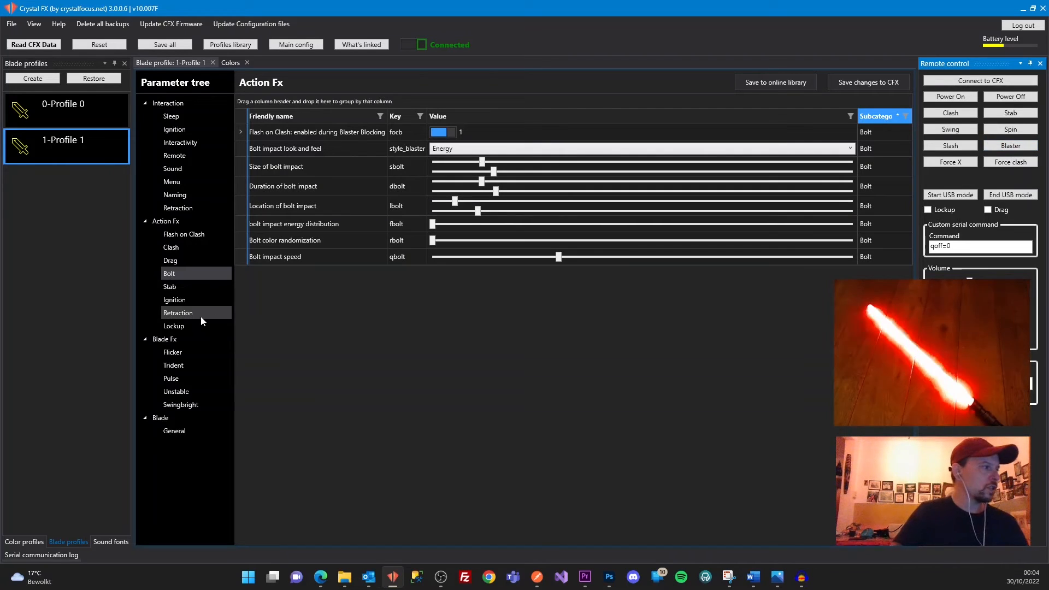
Step: Save the Profile 1 changes to the CFX and power the blade off remotely
{"action": "left_click", "coordinate": [858, 82]}
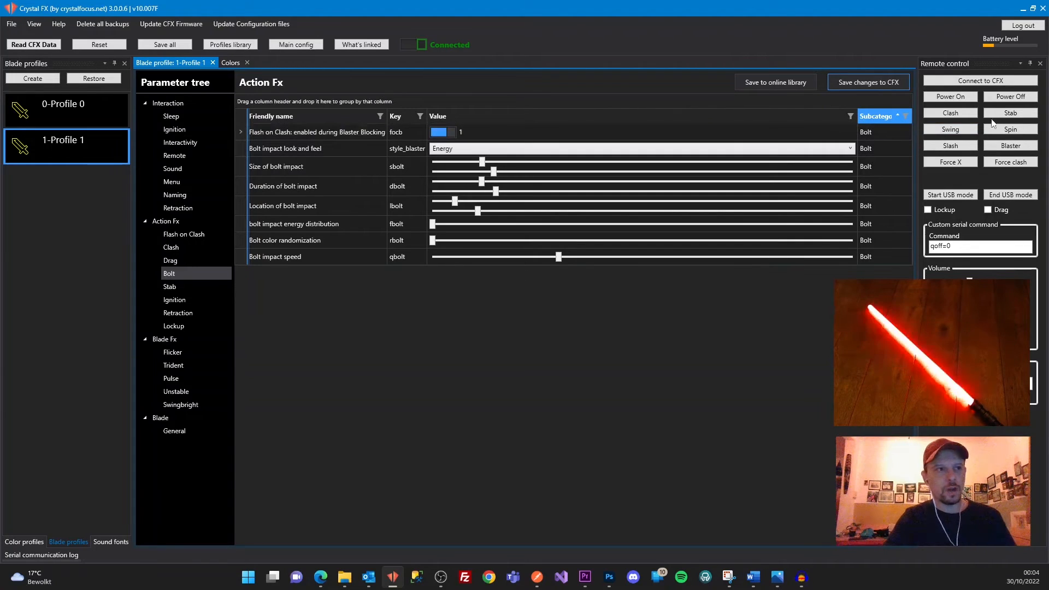
{"action": "left_click", "coordinate": [1010, 97]}
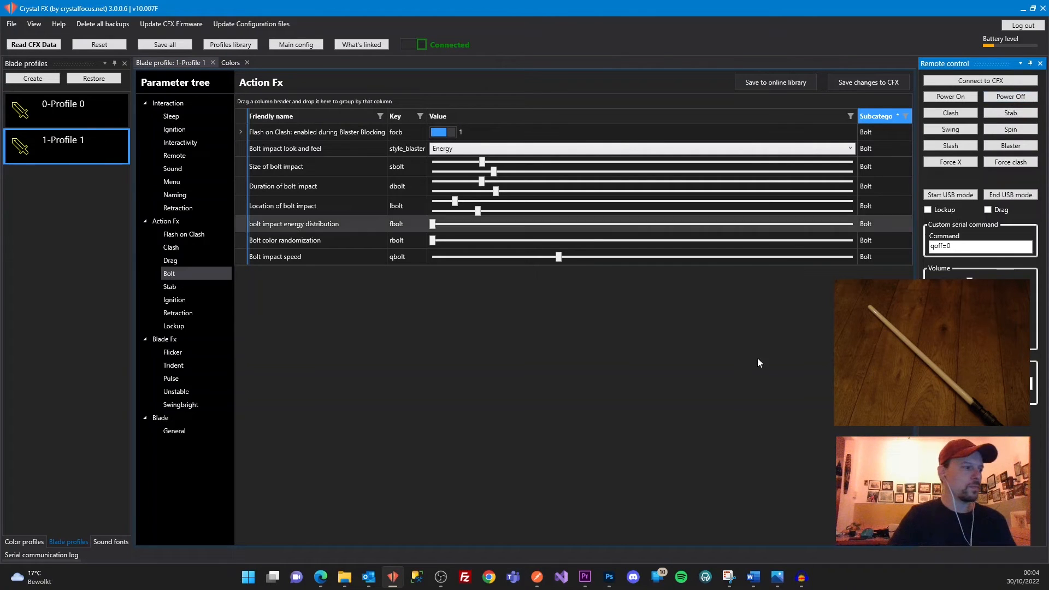
Step: Switch to the GraFx Simulator in the browser and load poweroff.wav from the 2-Omen folder on USB Drive (D:) as the animation audio
{"action": "left_click", "coordinate": [1022, 9]}
{"action": "left_click", "coordinate": [130, 12]}
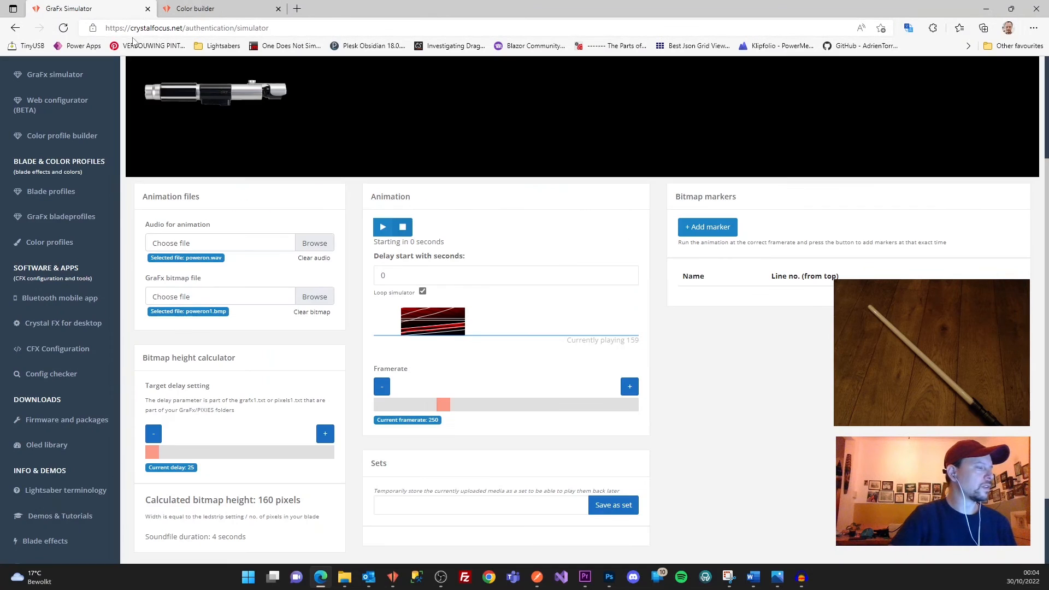
{"action": "left_click", "coordinate": [315, 249]}
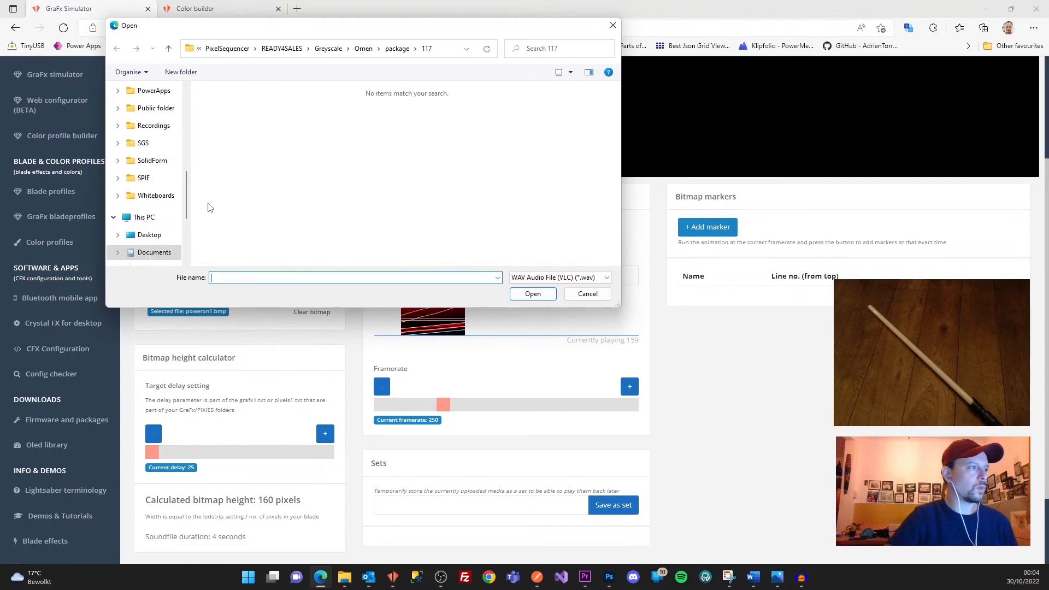
{"action": "scroll", "coordinate": [160, 224], "scroll_direction": "down", "scroll_amount": 3}
{"action": "left_click", "coordinate": [158, 217]}
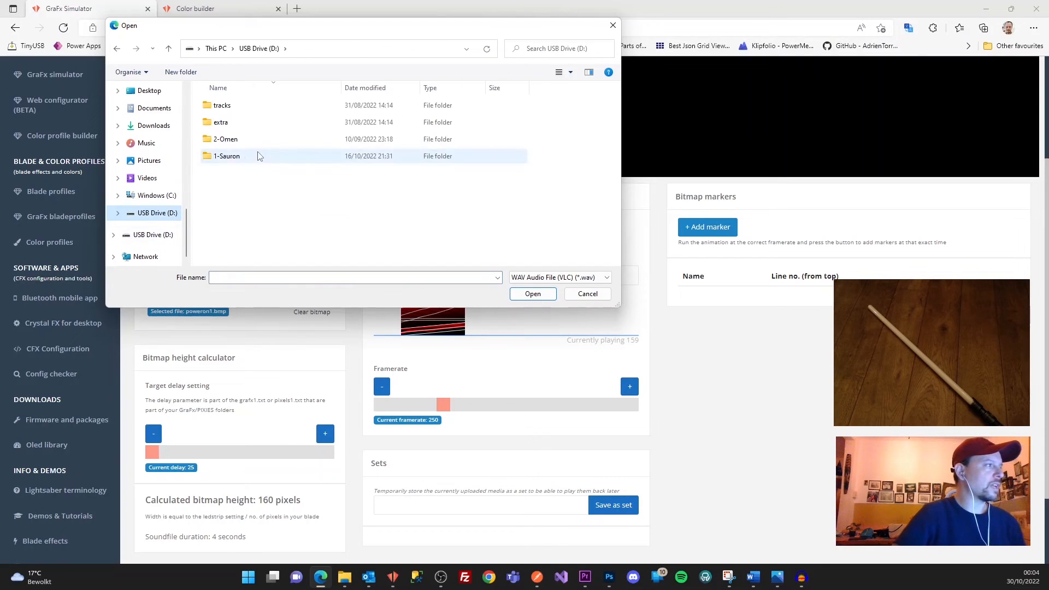
{"action": "double_click", "coordinate": [227, 140]}
{"action": "scroll", "coordinate": [232, 173], "scroll_direction": "down", "scroll_amount": 4}
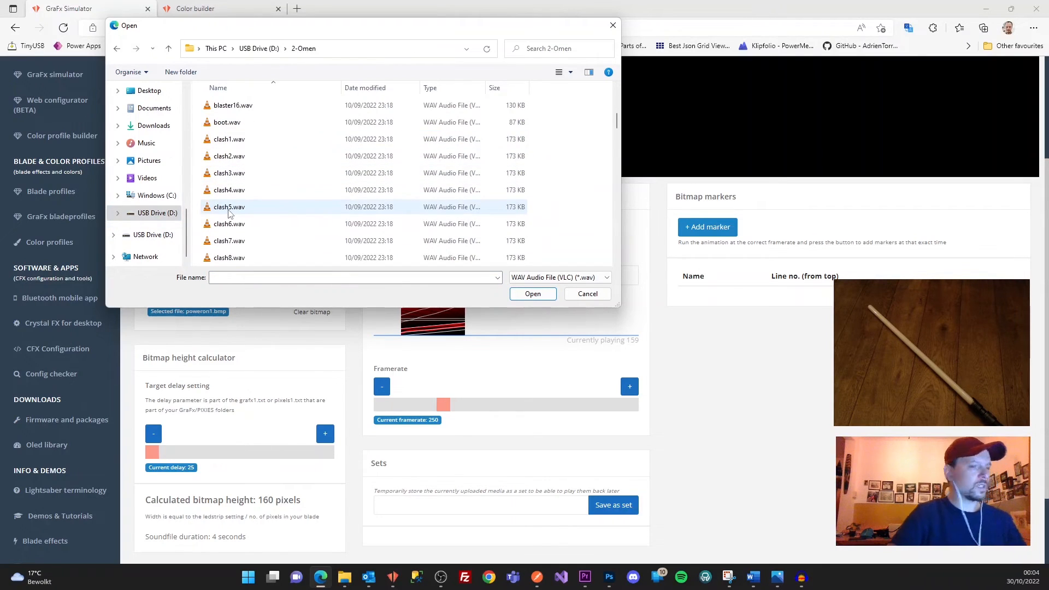
{"action": "left_click", "coordinate": [228, 213]}
{"action": "key", "text": "p"}
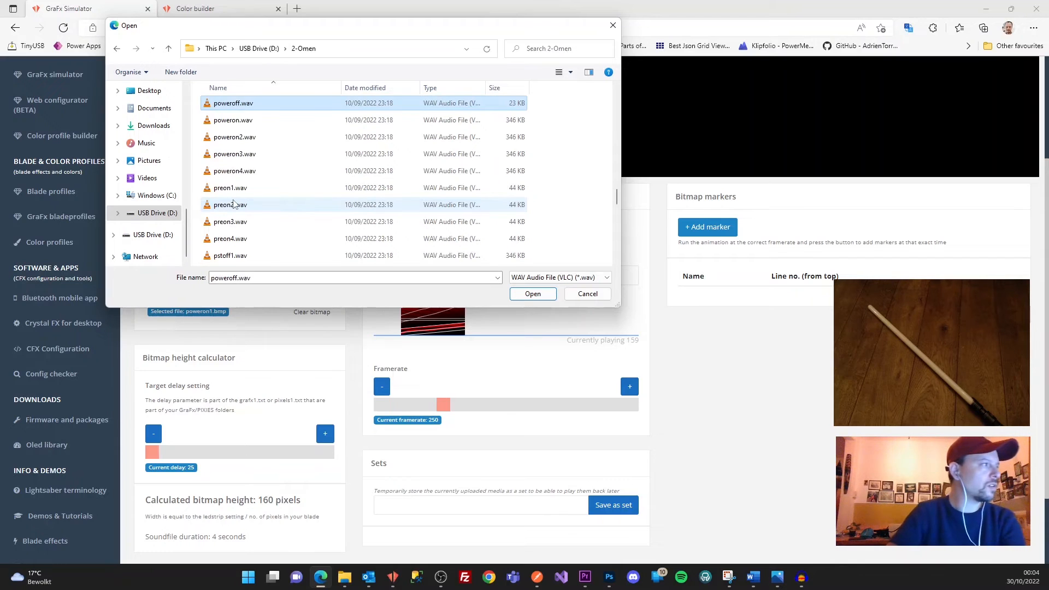
{"action": "double_click", "coordinate": [233, 120]}
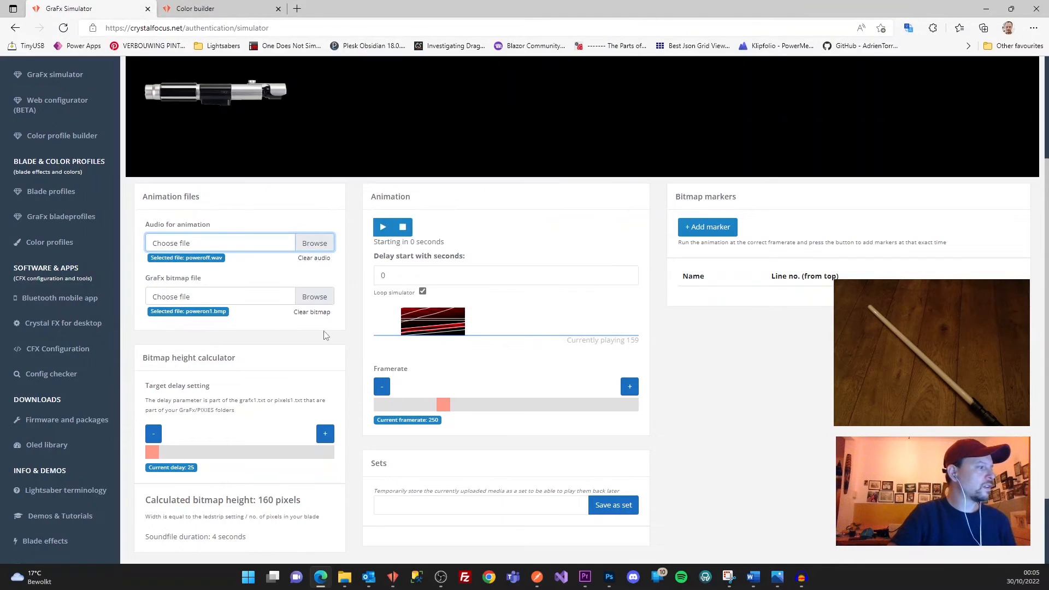
Step: Check the calculated bitmap height and the sound file duration for the loaded power-off audio
{"action": "scroll", "coordinate": [273, 361], "scroll_direction": "down", "scroll_amount": 2}
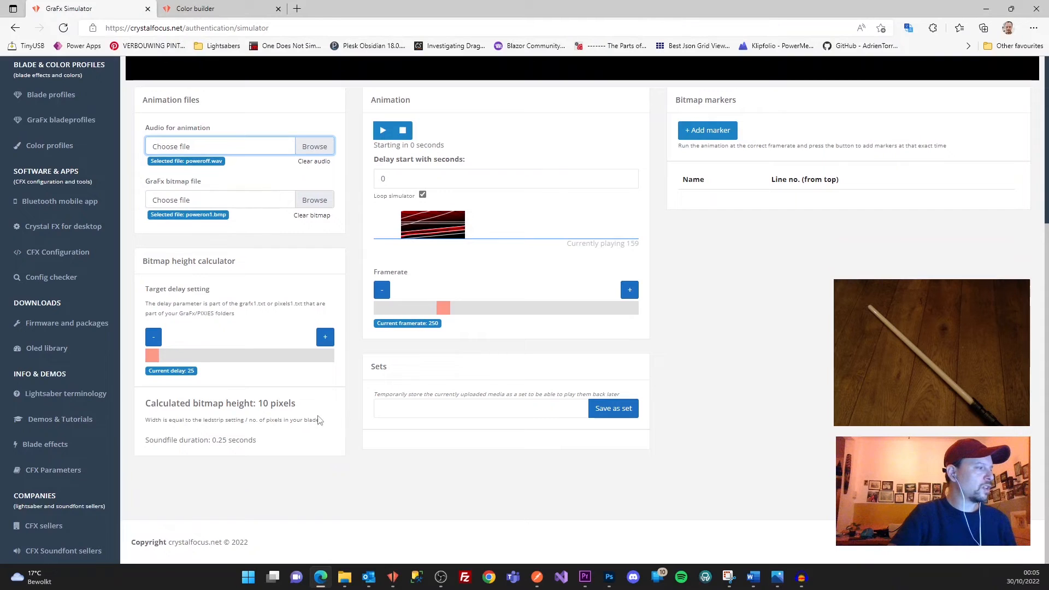
{"action": "double_click", "coordinate": [261, 403]}
{"action": "left_click", "coordinate": [410, 440]}
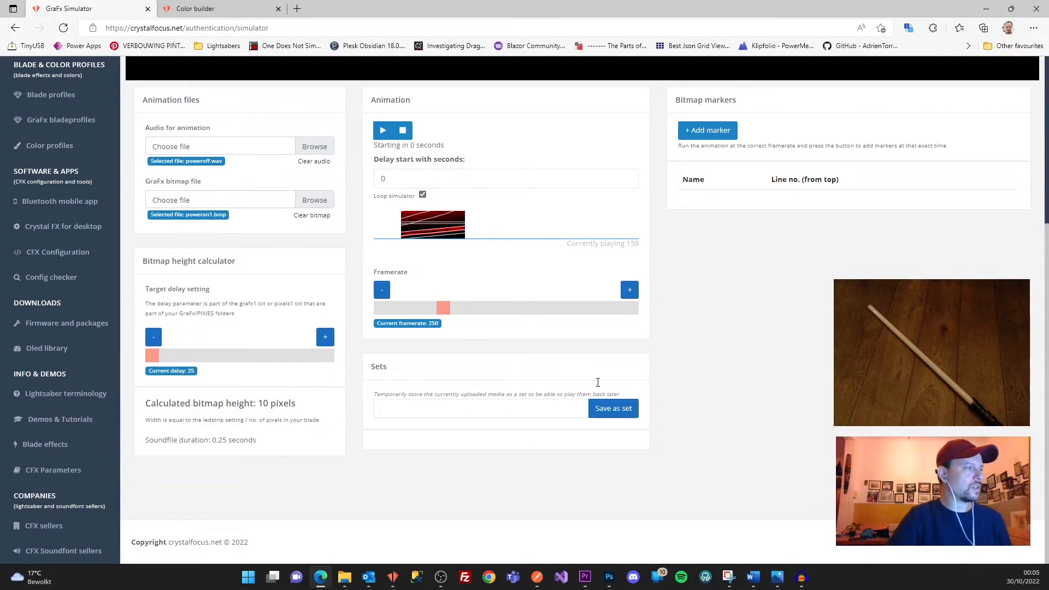
Step: Switch to Photoshop and start saving the Untitled-1 blade bitmap, browsing to Documents > Lightsaber > PixelSequencer as the destination
{"action": "left_click", "coordinate": [609, 577]}
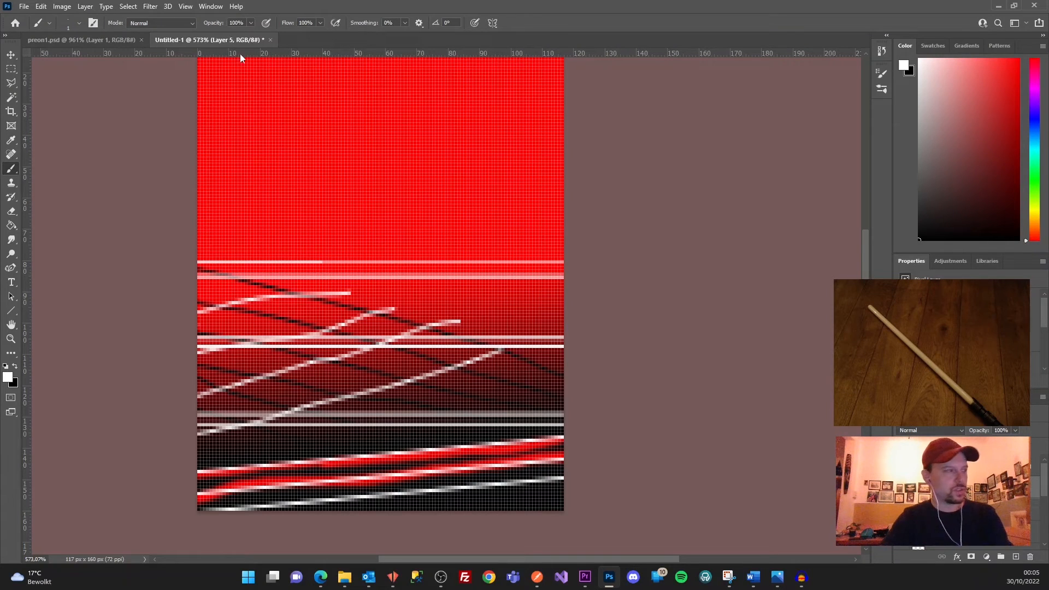
{"action": "key", "text": "ctrl+s"}
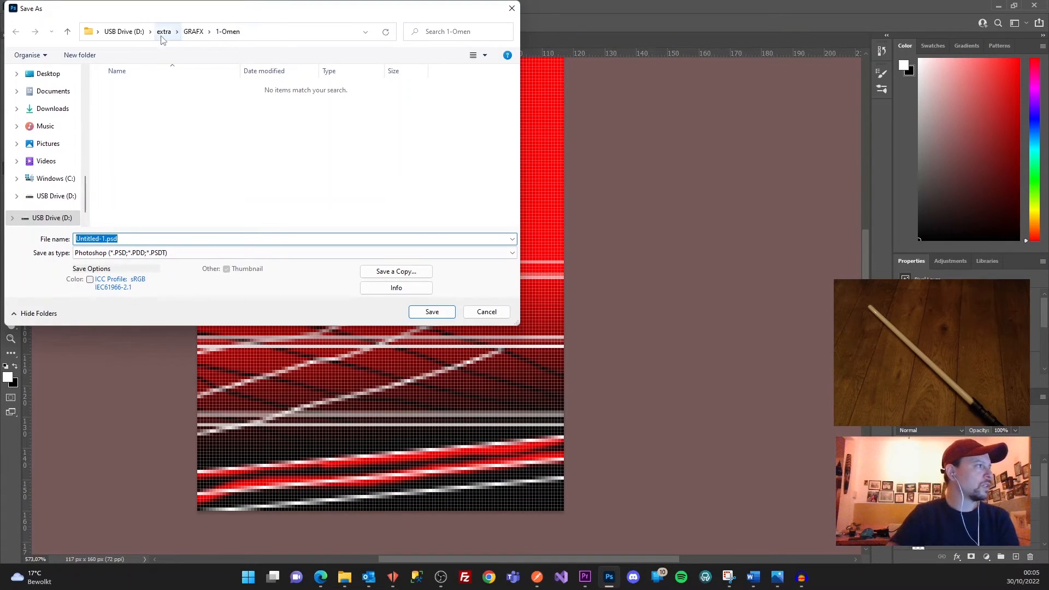
{"action": "scroll", "coordinate": [66, 126], "scroll_direction": "up", "scroll_amount": 3}
{"action": "scroll", "coordinate": [66, 126], "scroll_direction": "up", "scroll_amount": 5}
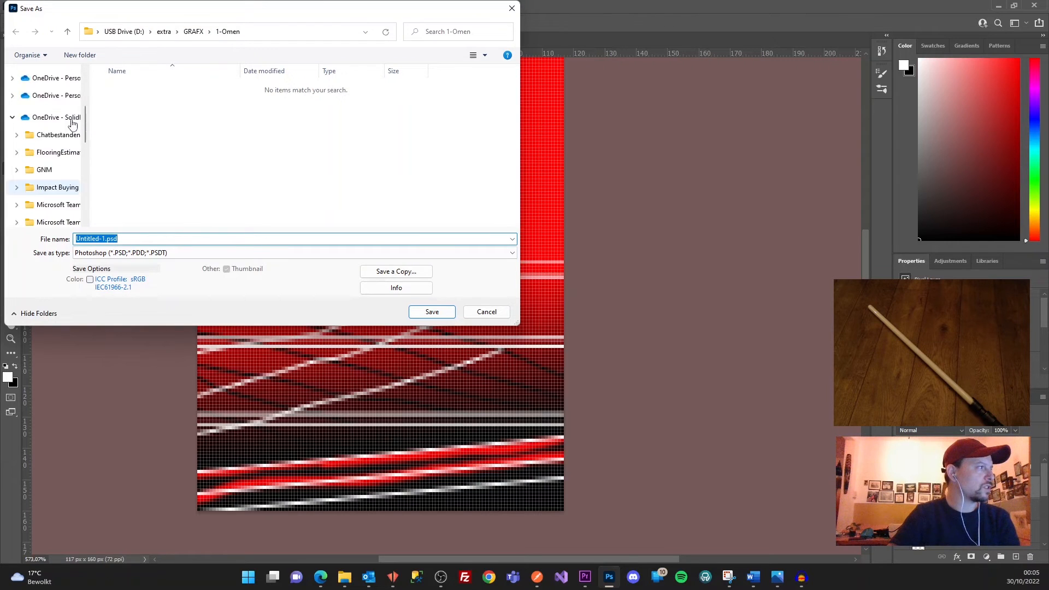
{"action": "left_click", "coordinate": [56, 133]}
{"action": "scroll", "coordinate": [192, 206], "scroll_direction": "down", "scroll_amount": 3}
{"action": "scroll", "coordinate": [134, 147], "scroll_direction": "down", "scroll_amount": 3}
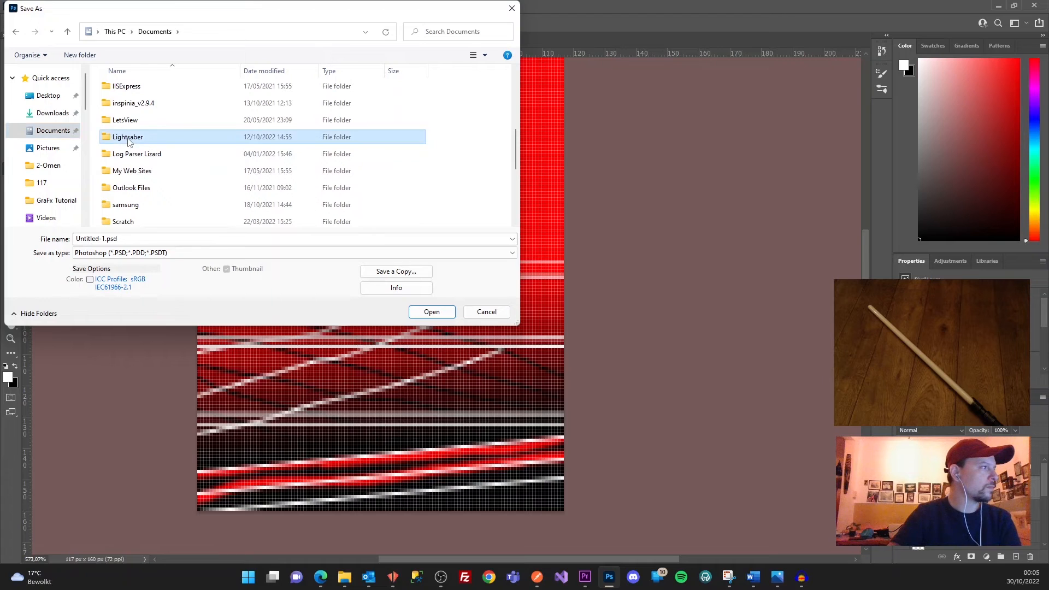
{"action": "double_click", "coordinate": [133, 140]}
{"action": "scroll", "coordinate": [134, 186], "scroll_direction": "down", "scroll_amount": 2}
{"action": "double_click", "coordinate": [134, 169]}
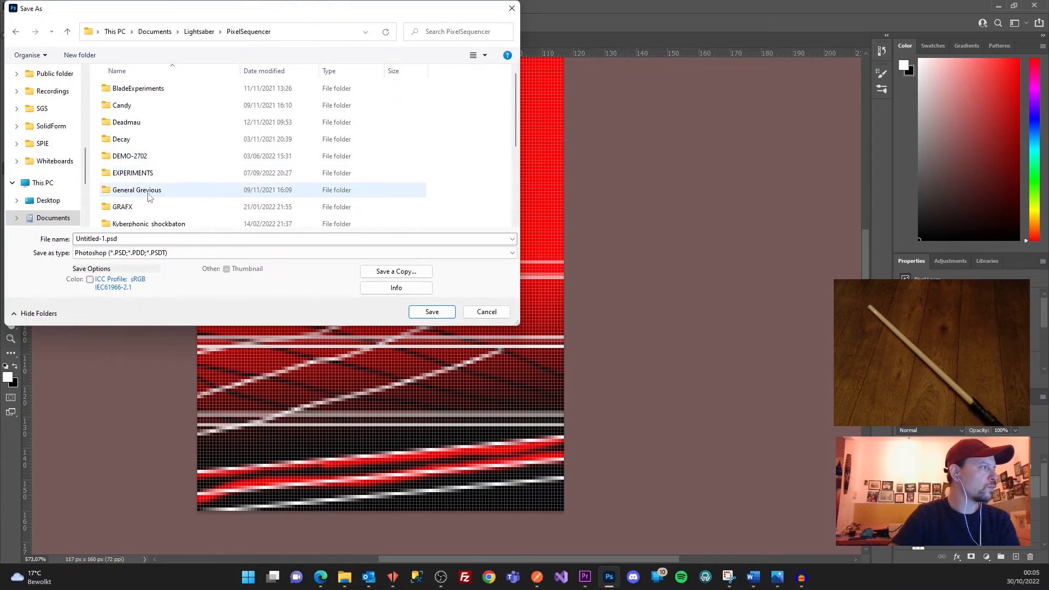
Step: Save the bitmap as the Photoshop file poweron1 in the READY4SALES > Greyscale > Omen folder
{"action": "scroll", "coordinate": [140, 220], "scroll_direction": "down", "scroll_amount": 2}
{"action": "double_click", "coordinate": [131, 188]}
{"action": "left_click", "coordinate": [122, 91]}
{"action": "double_click", "coordinate": [122, 91]}
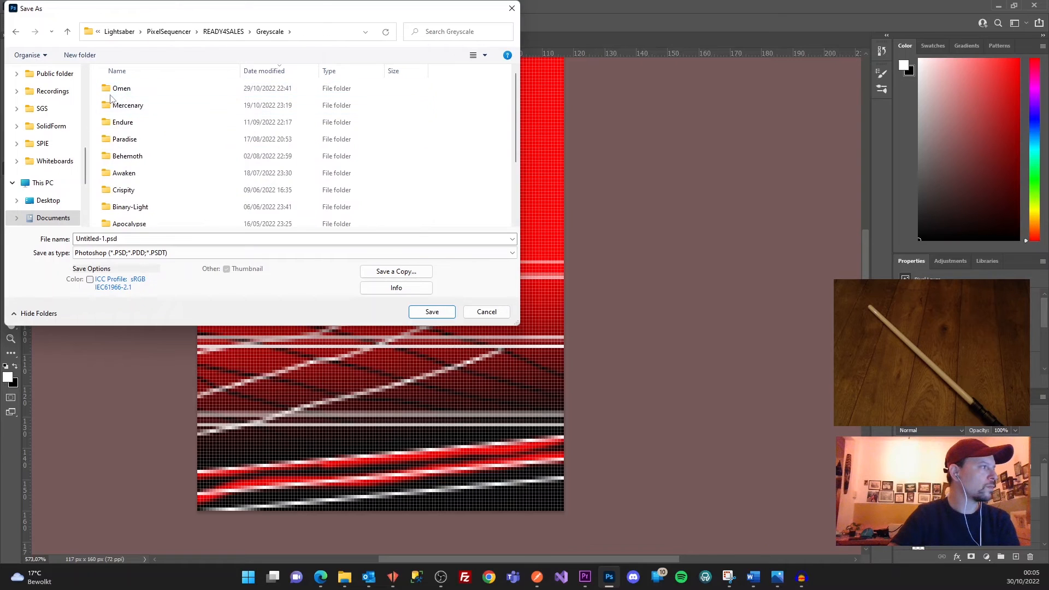
{"action": "double_click", "coordinate": [117, 88]}
{"action": "double_click", "coordinate": [129, 237]}
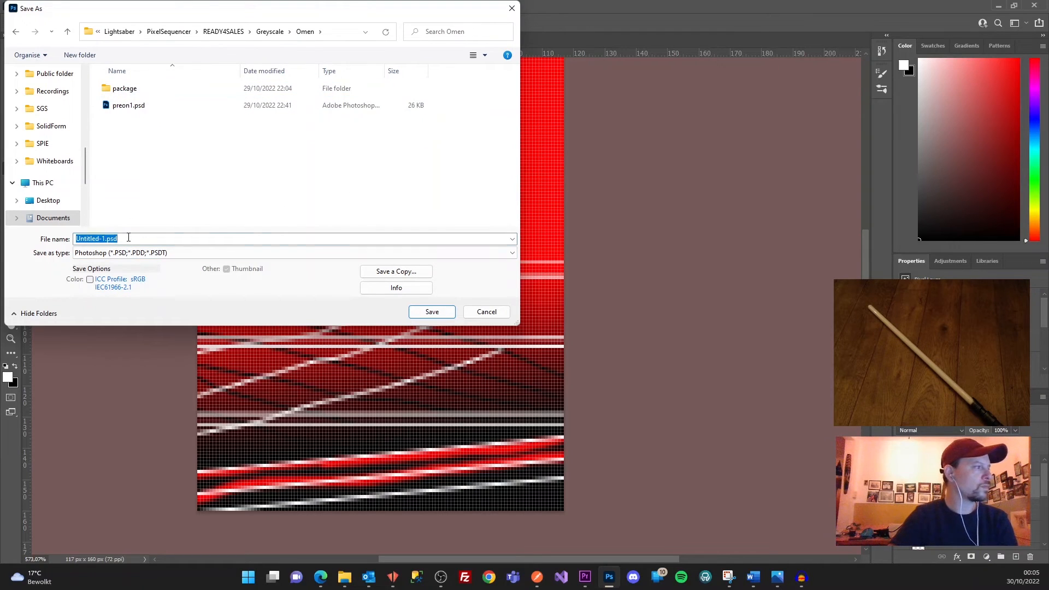
{"action": "type", "text": "poweron1"}
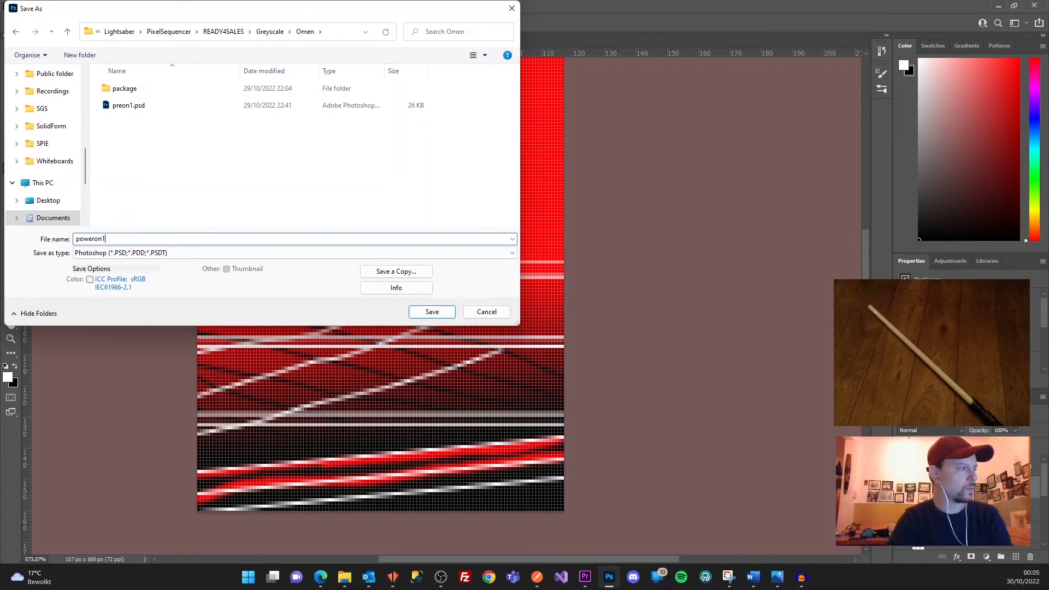
{"action": "key", "text": "Return"}
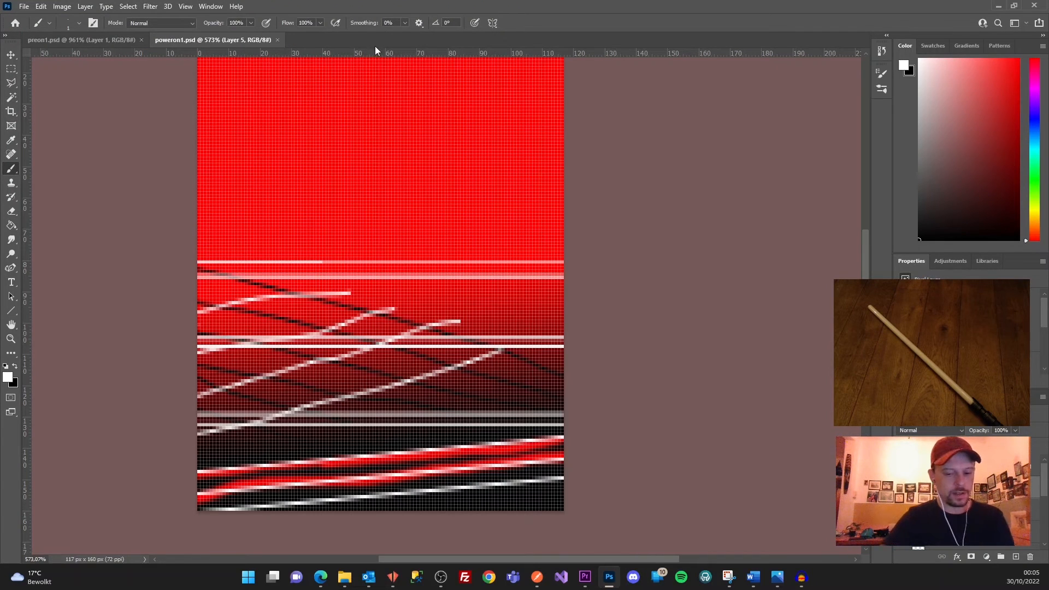
Step: Create a new document 117 pixels wide and 10 pixels high
{"action": "key", "text": "ctrl+n"}
{"action": "left_click", "coordinate": [679, 187]}
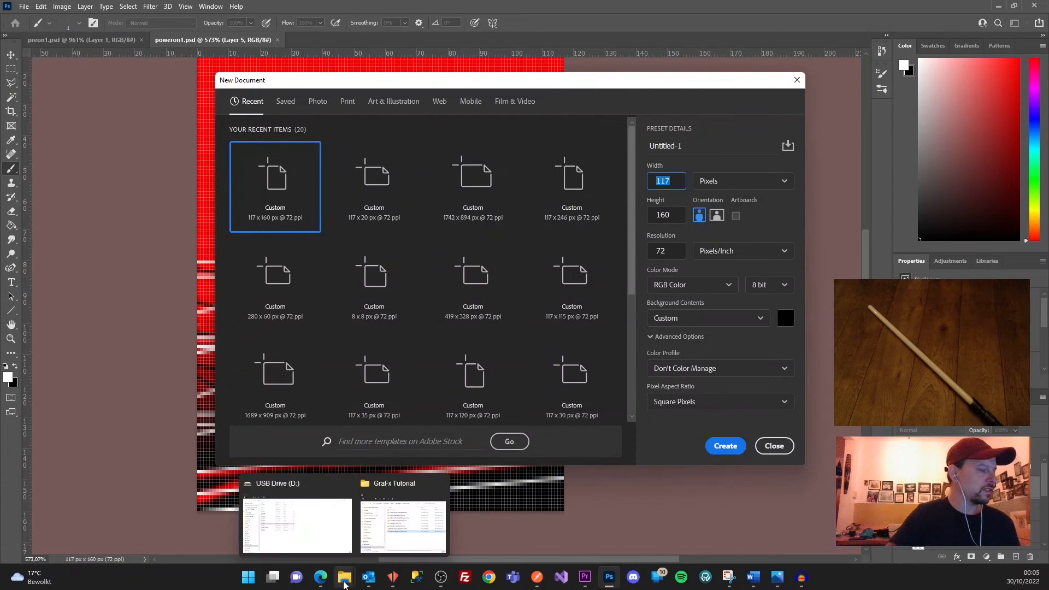
{"action": "left_click", "coordinate": [321, 583]}
{"action": "left_click", "coordinate": [321, 583]}
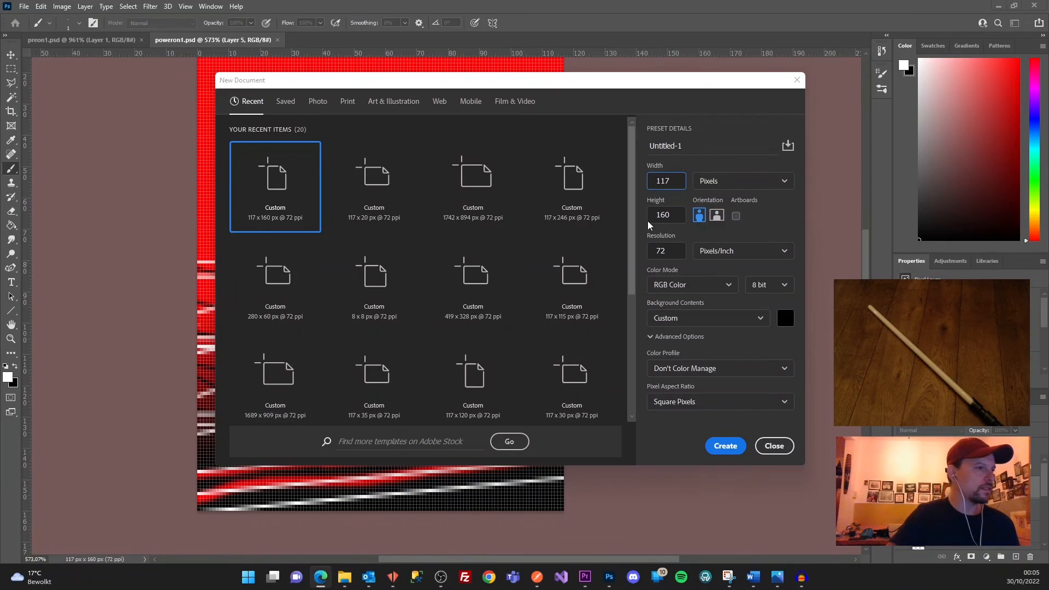
{"action": "type", "text": "10"}
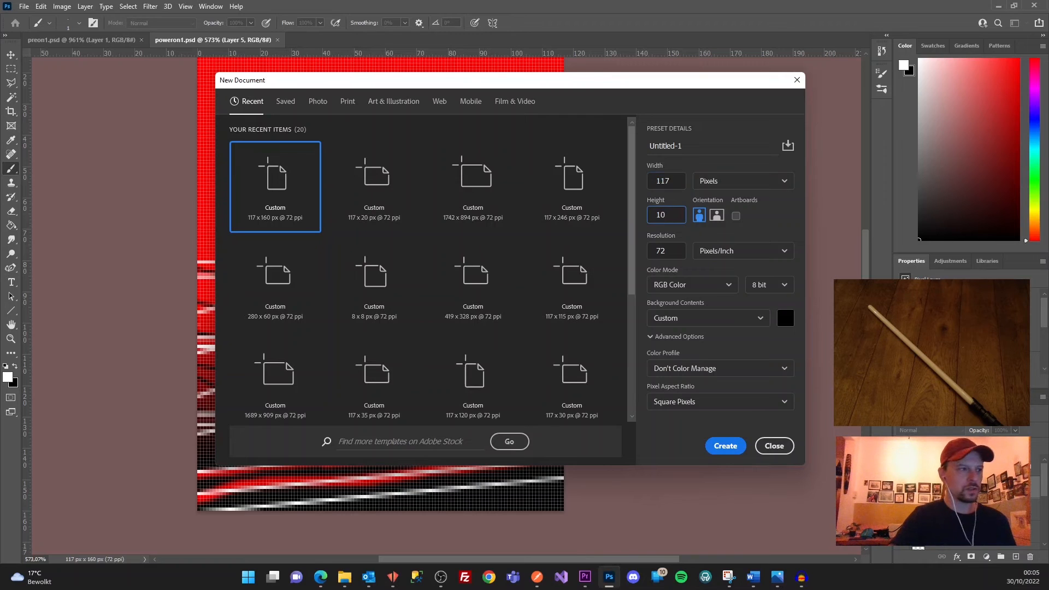
{"action": "left_click", "coordinate": [722, 446]}
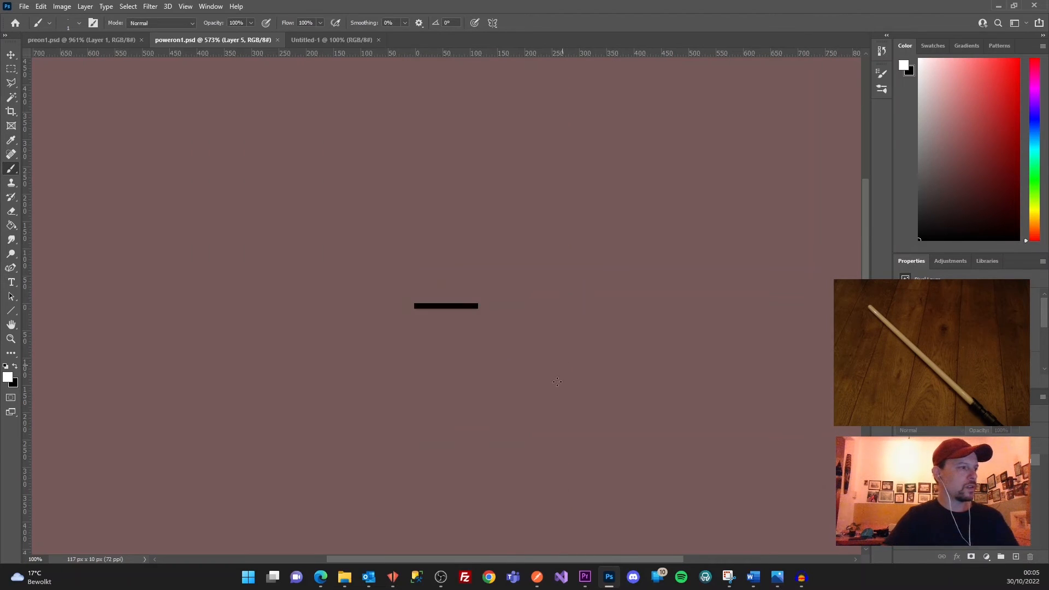
Step: Save a copy of the blank bitmap as BMP file poweroff1 in the Omen > package > 117 folder
{"action": "key", "text": "ctrl+alt+s"}
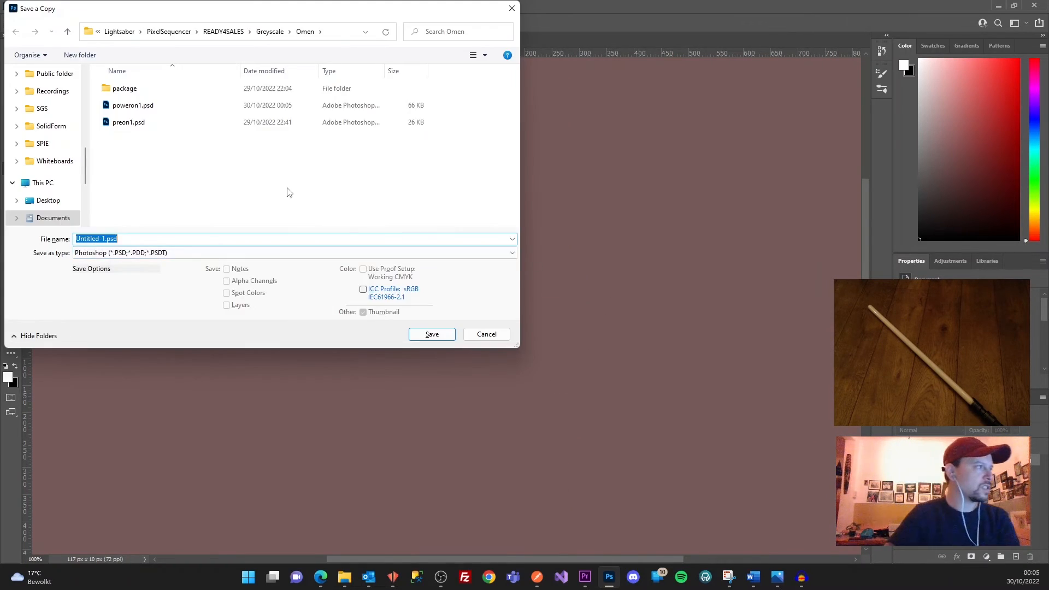
{"action": "double_click", "coordinate": [123, 87]}
{"action": "double_click", "coordinate": [122, 91]}
{"action": "left_click", "coordinate": [123, 253]}
{"action": "key", "text": "Down"}
{"action": "key", "text": "Down"}
{"action": "key", "text": "Return"}
{"action": "left_click", "coordinate": [139, 238]}
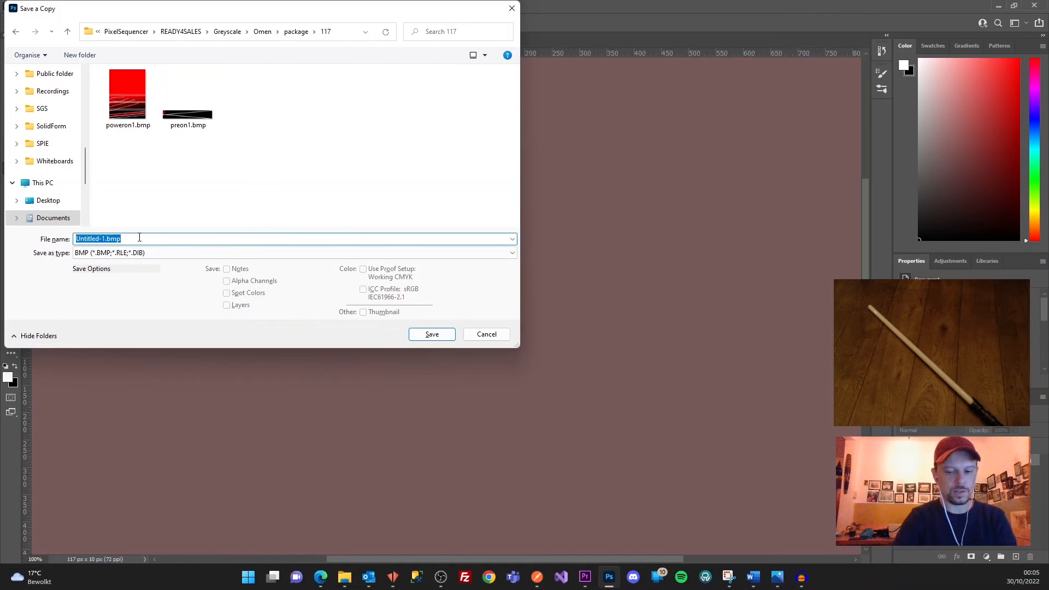
{"action": "type", "text": "poweroff1"}
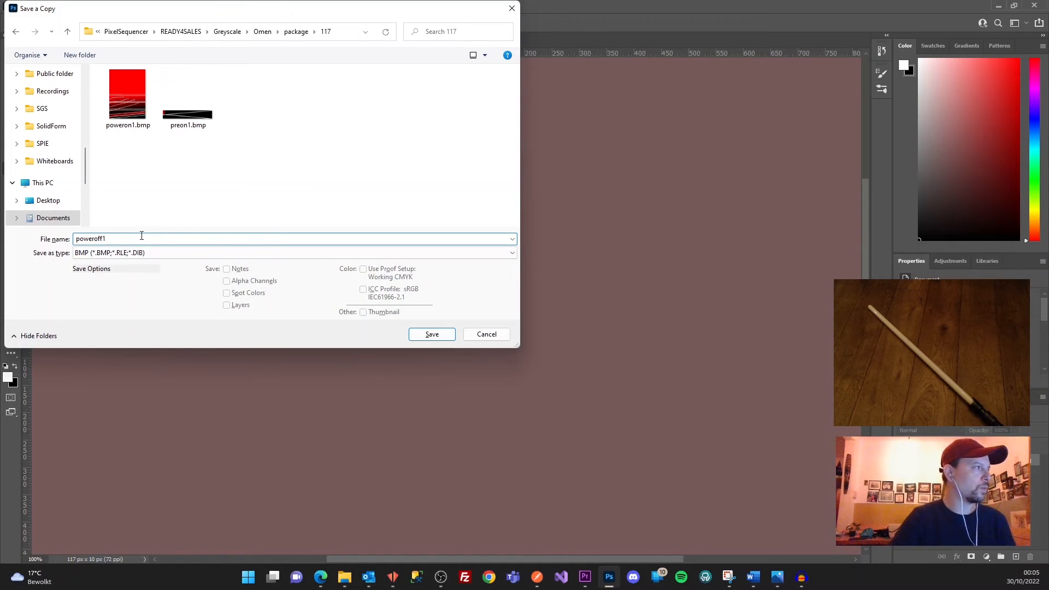
{"action": "left_click", "coordinate": [431, 336]}
{"action": "left_click", "coordinate": [516, 228]}
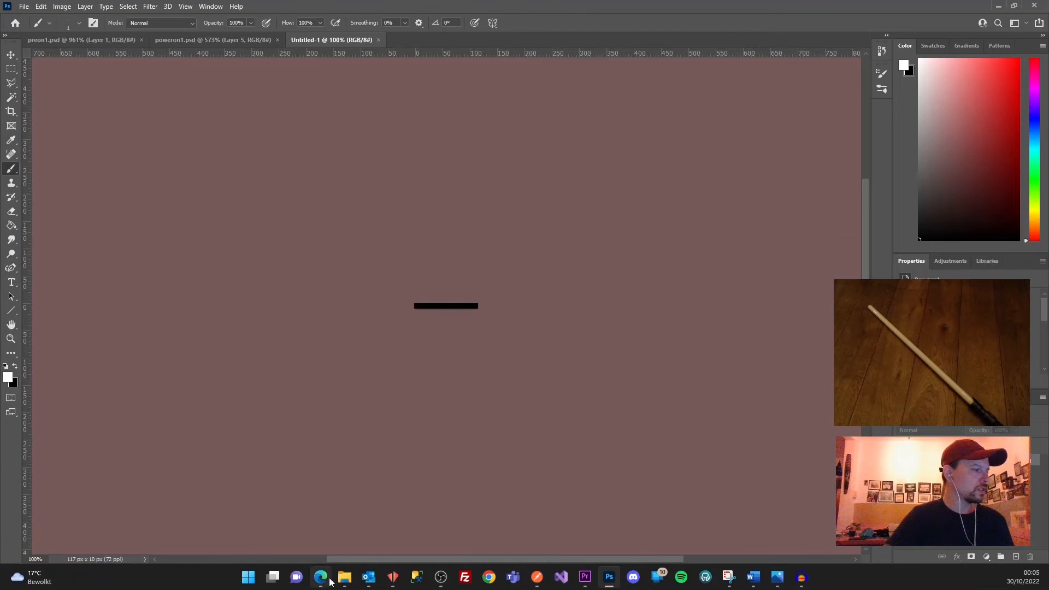
Step: Switch to the GraFx Simulator in the browser, load poweroff1.bmp from the 117 folder as the GraFx bitmap, and stop the animation
{"action": "left_click", "coordinate": [321, 577]}
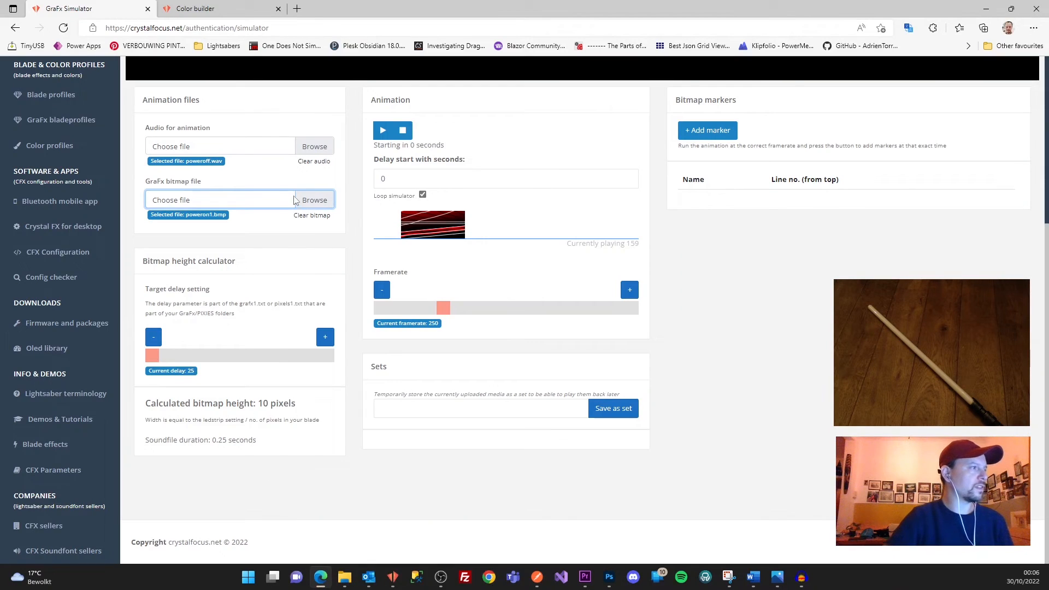
{"action": "left_click", "coordinate": [300, 202]}
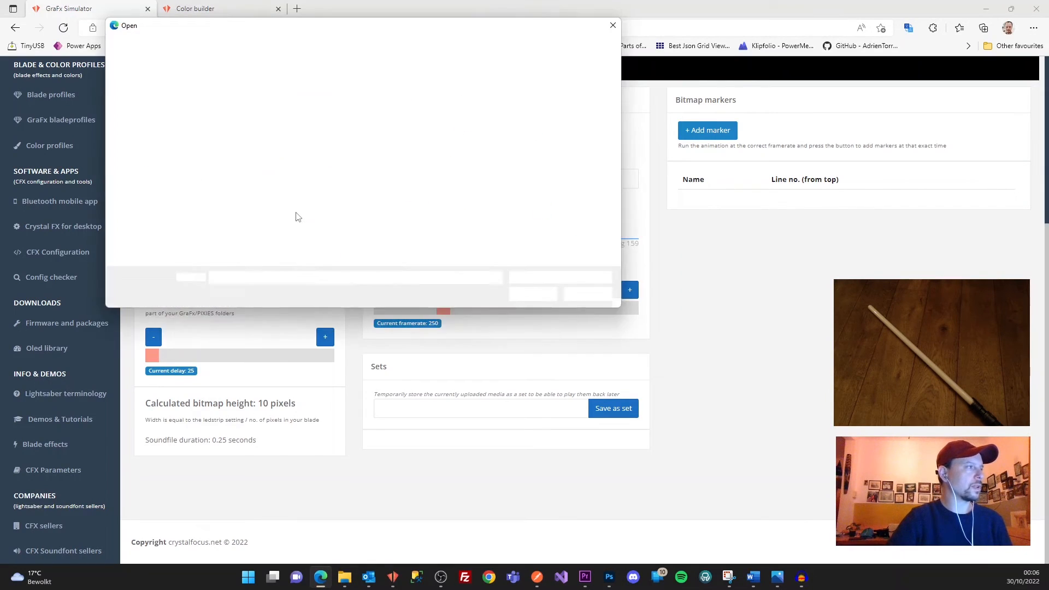
{"action": "scroll", "coordinate": [123, 174], "scroll_direction": "up", "scroll_amount": 10}
{"action": "left_click", "coordinate": [143, 200]}
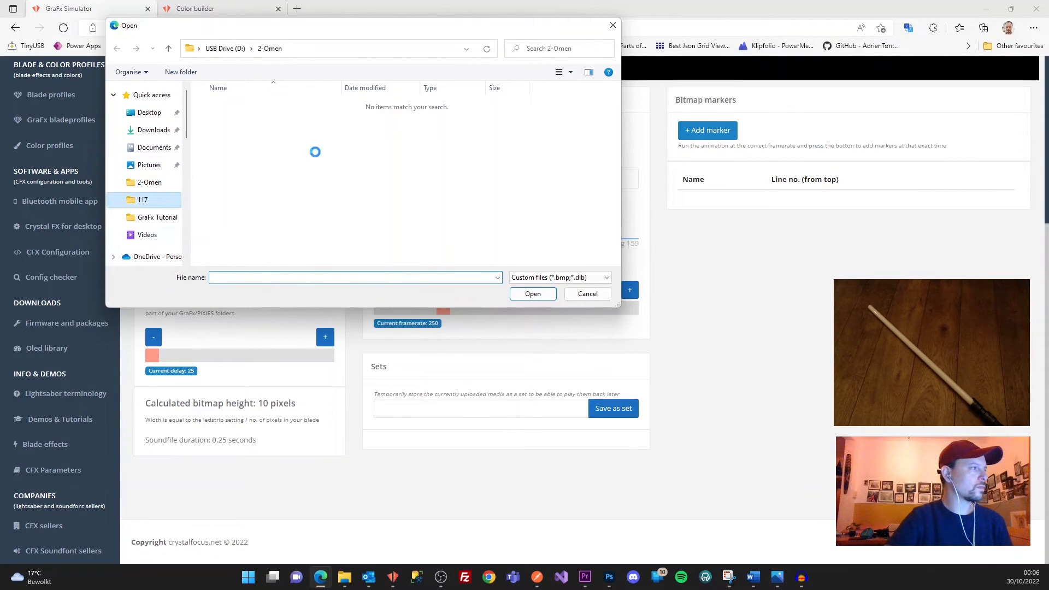
{"action": "double_click", "coordinate": [229, 142]}
{"action": "scroll", "coordinate": [538, 319], "scroll_direction": "up", "scroll_amount": 5}
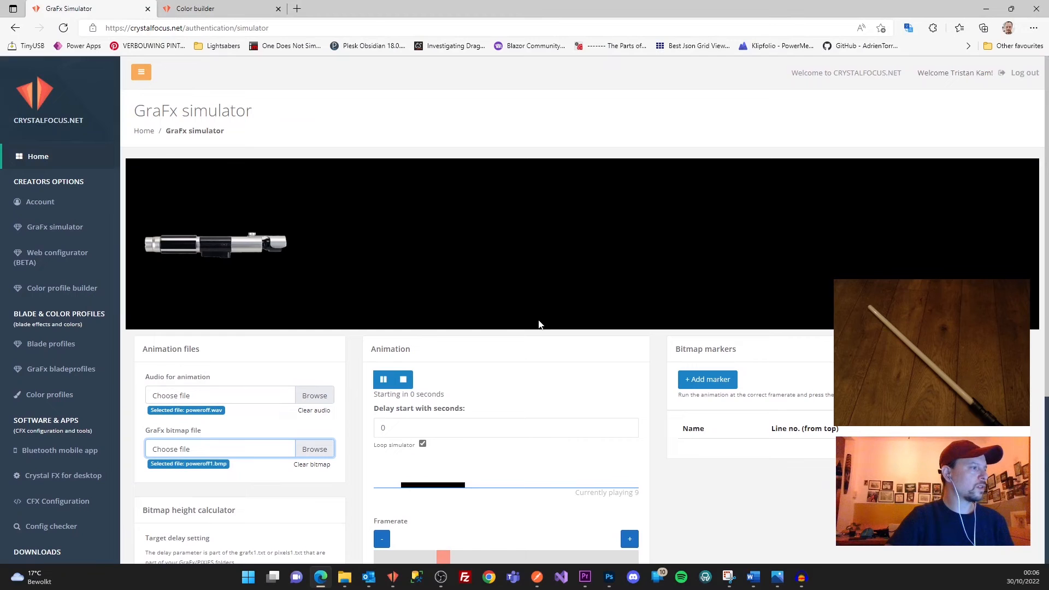
{"action": "left_click", "coordinate": [403, 380]}
{"action": "left_click", "coordinate": [403, 383]}
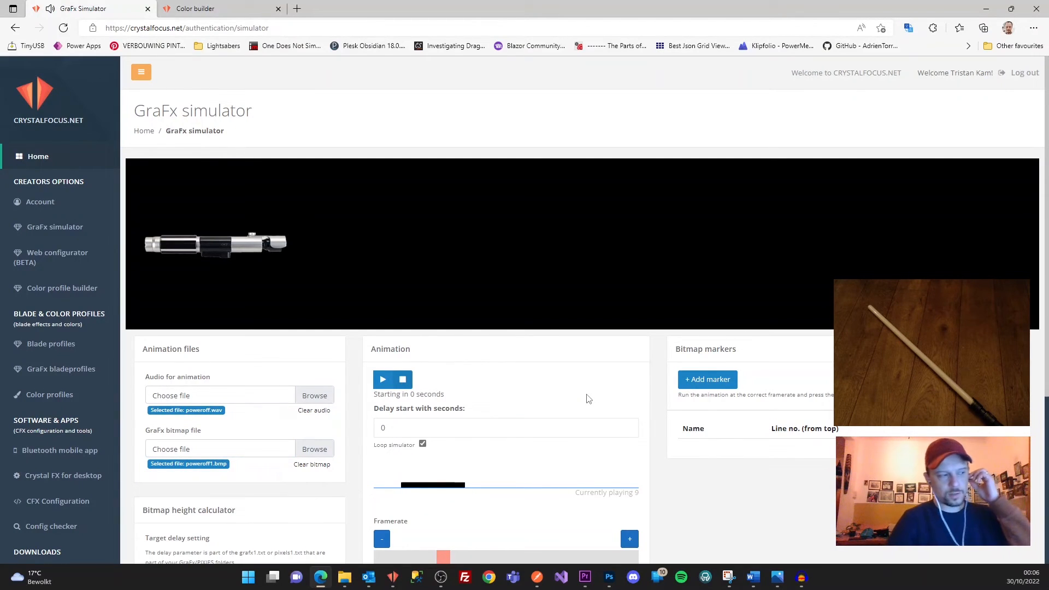
Step: Switch to File Explorer, open the 2-Omen folder on USB Drive (D:), and look through its power-off and post-off sounds
{"action": "left_click", "coordinate": [344, 578]}
{"action": "left_click", "coordinate": [295, 533]}
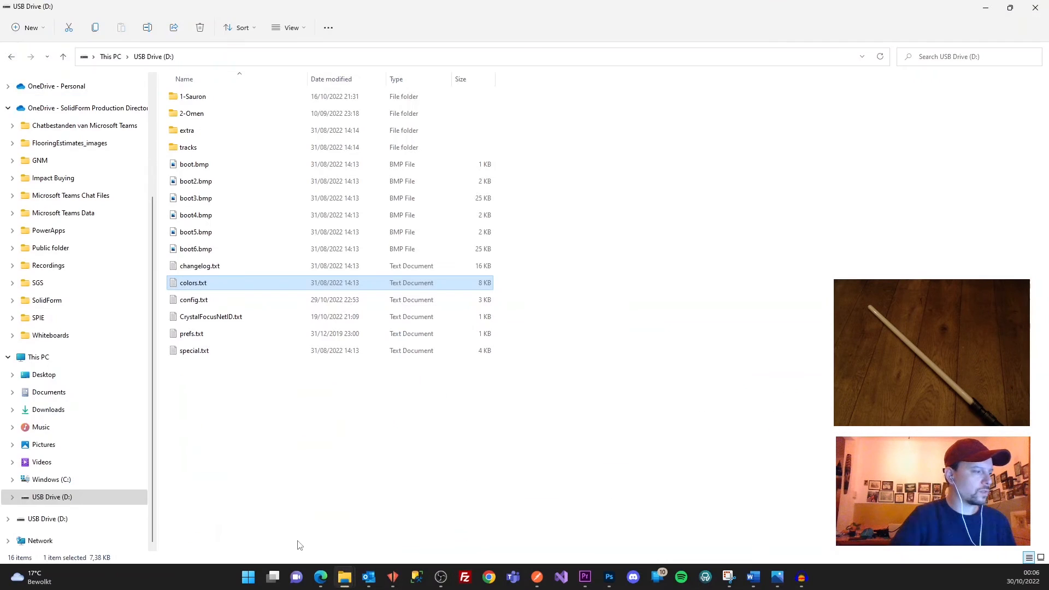
{"action": "left_click", "coordinate": [55, 497]}
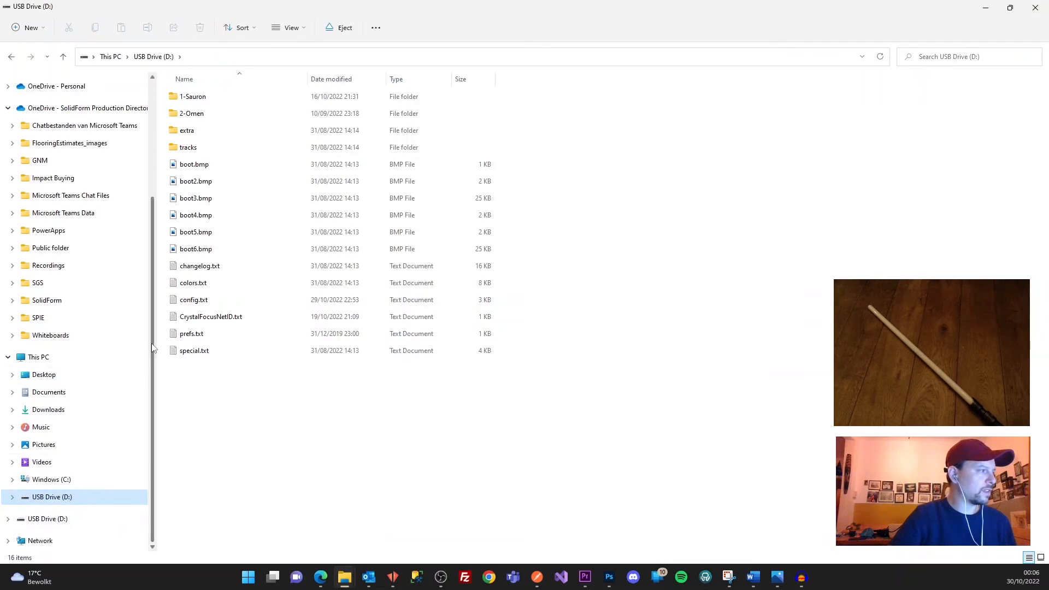
{"action": "double_click", "coordinate": [197, 113]}
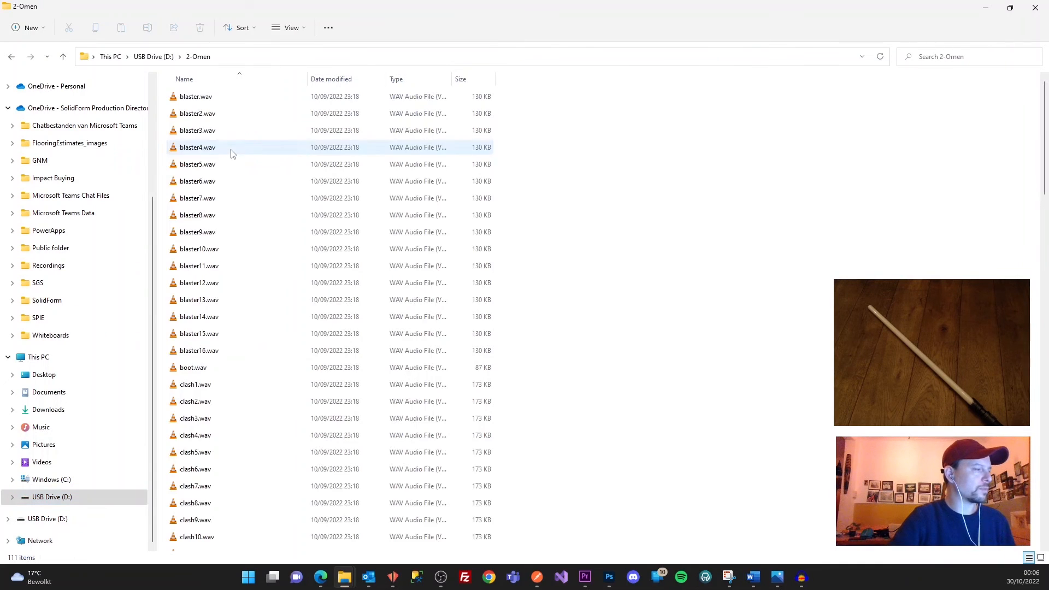
{"action": "scroll", "coordinate": [264, 346], "scroll_direction": "down", "scroll_amount": 15}
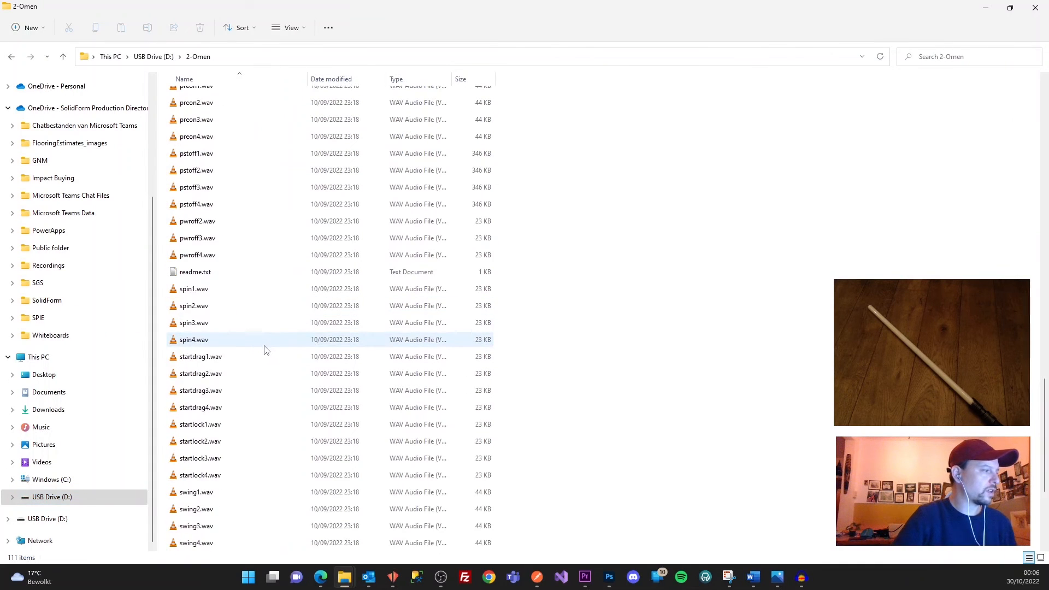
{"action": "scroll", "coordinate": [266, 346], "scroll_direction": "down", "scroll_amount": 2}
{"action": "scroll", "coordinate": [259, 393], "scroll_direction": "up", "scroll_amount": 1}
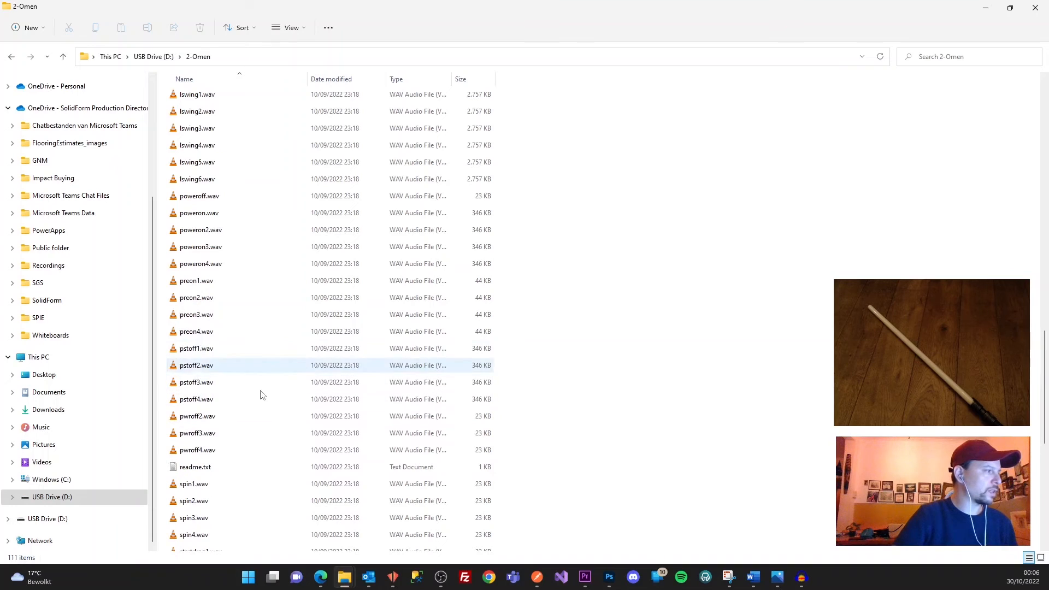
Step: Listen to pstoff1.wav and pstoff2.wav, and minimize File Explorer
{"action": "double_click", "coordinate": [194, 349]}
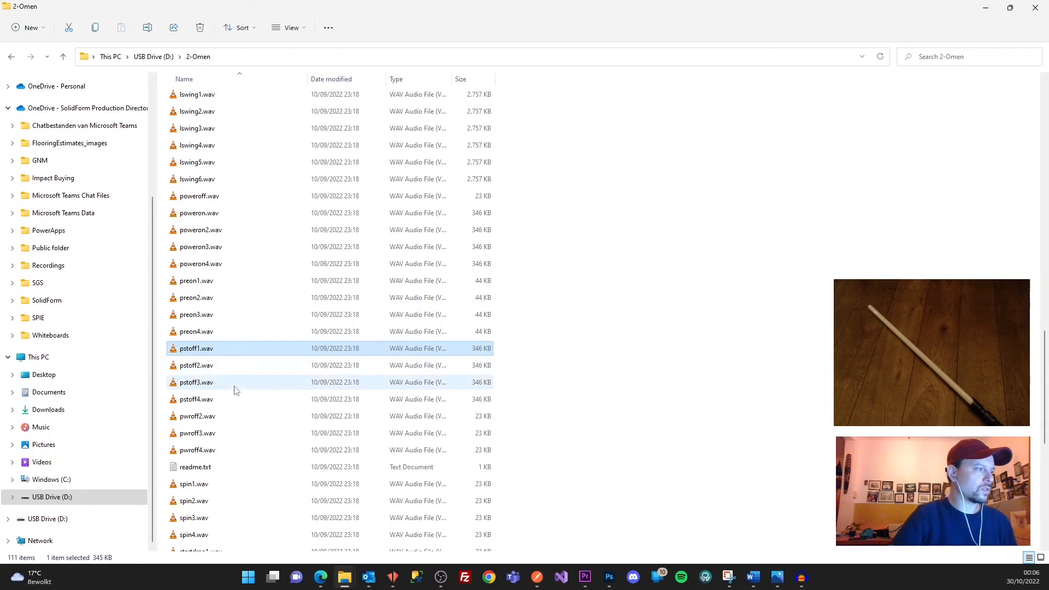
{"action": "double_click", "coordinate": [200, 372]}
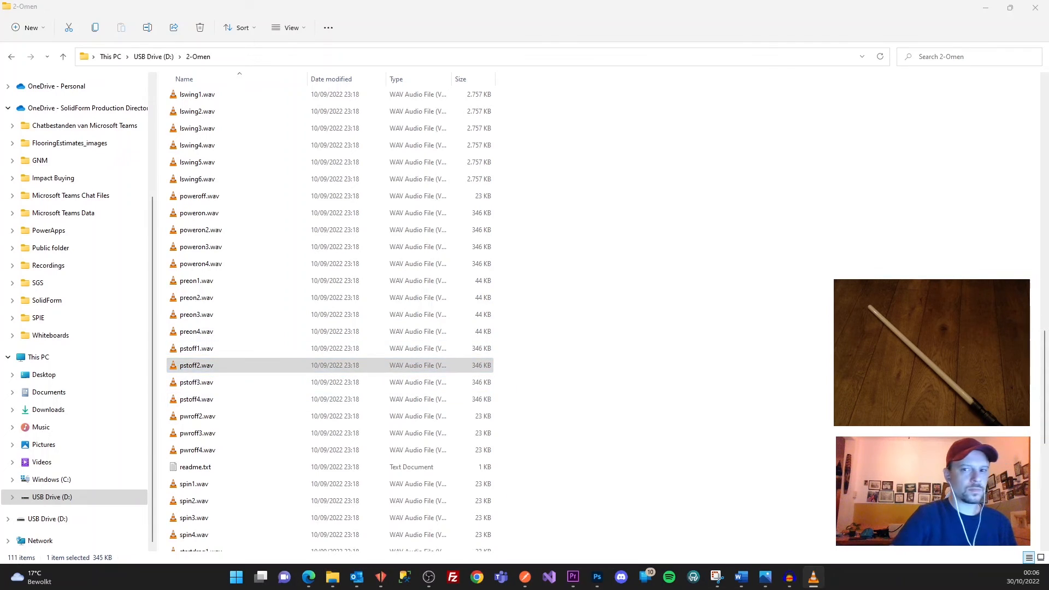
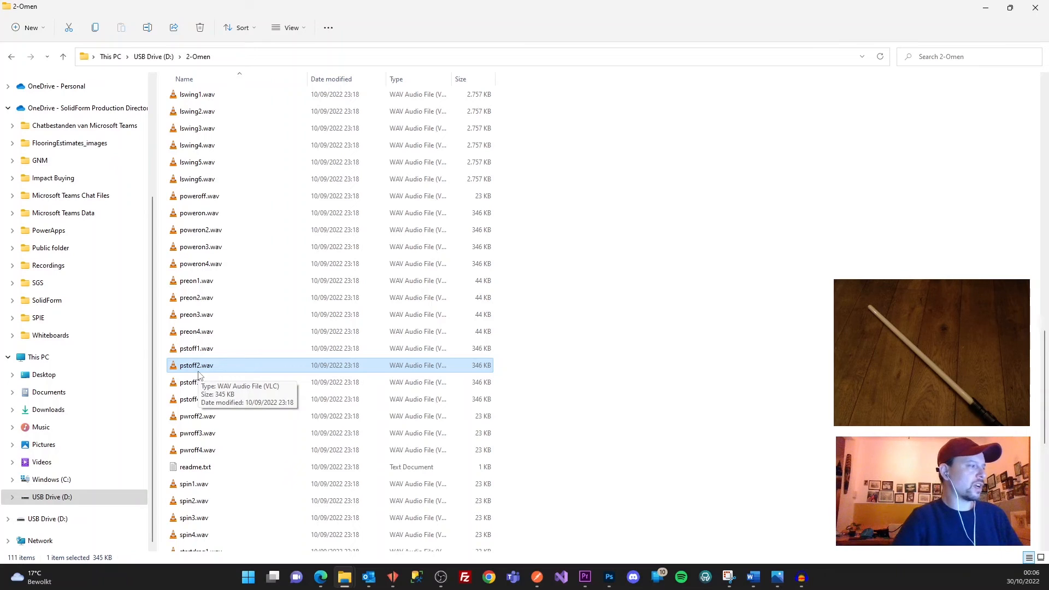
{"action": "left_click", "coordinate": [985, 7]}
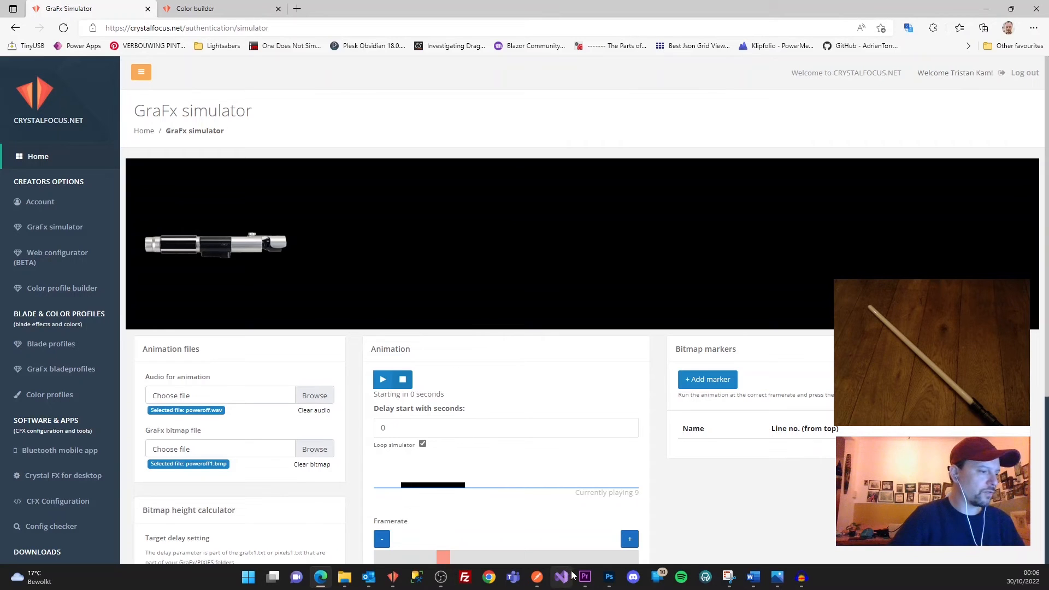
Step: Switch back to Photoshop and add a new layer to the 117 x 10 px bitmap Untitled-1
{"action": "mouse_move", "coordinate": [616, 580]}
{"action": "left_click", "coordinate": [606, 489]}
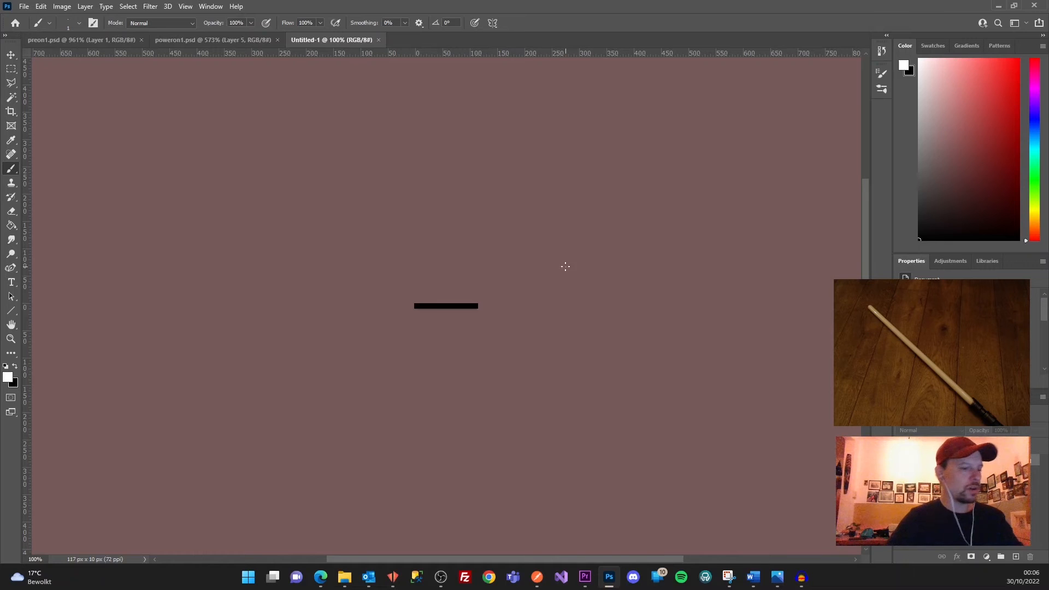
{"action": "scroll", "coordinate": [587, 374], "scroll_direction": "up", "scroll_amount": 10}
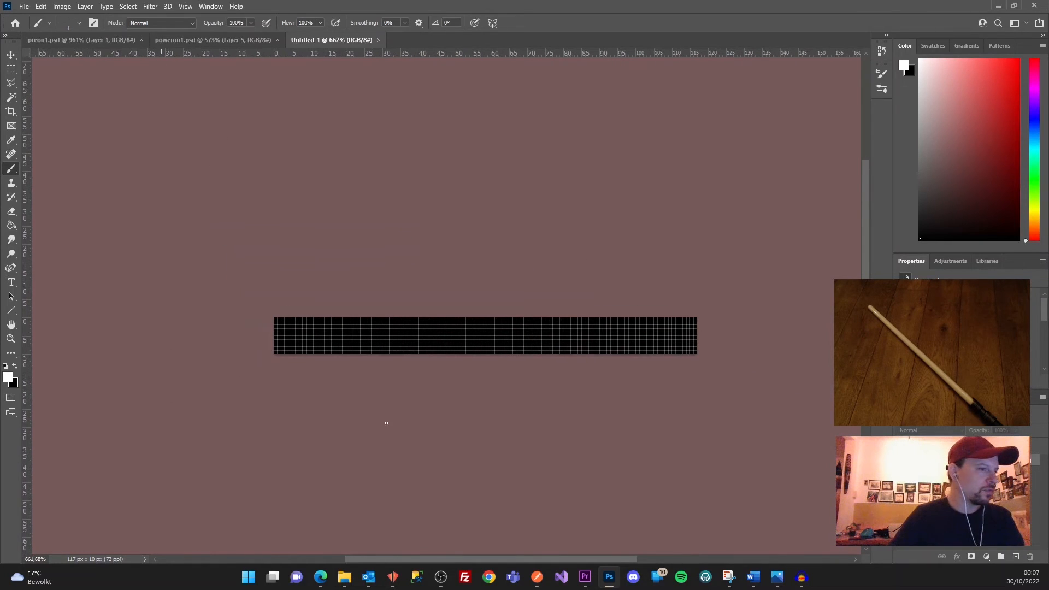
{"action": "left_click", "coordinate": [1015, 557]}
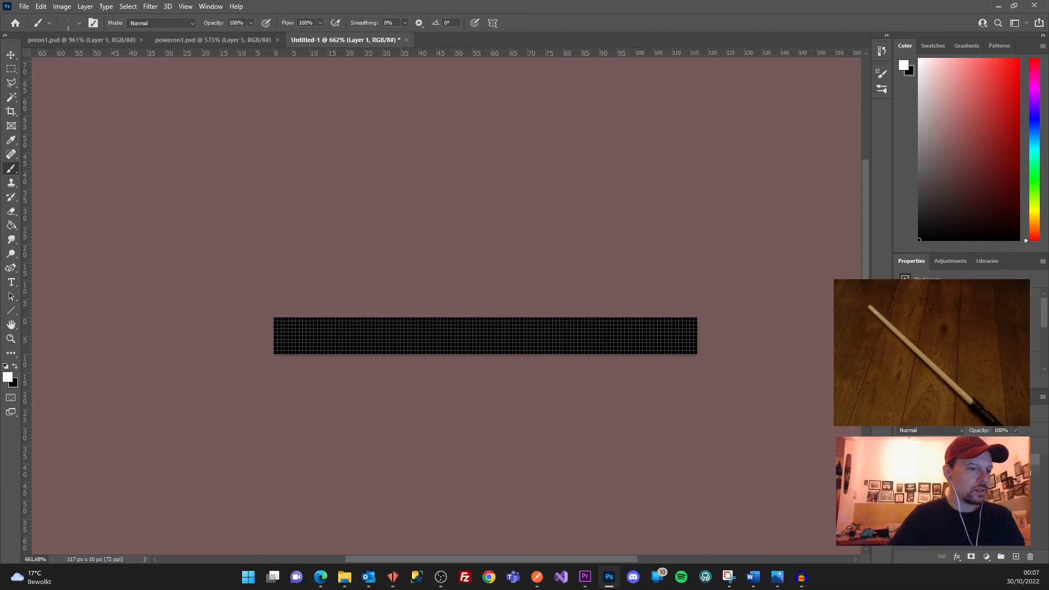
Step: Fill the new layer entirely with pure red using the Paint Bucket, and add another empty layer above it
{"action": "left_click", "coordinate": [14, 377]}
{"action": "left_click", "coordinate": [754, 205]}
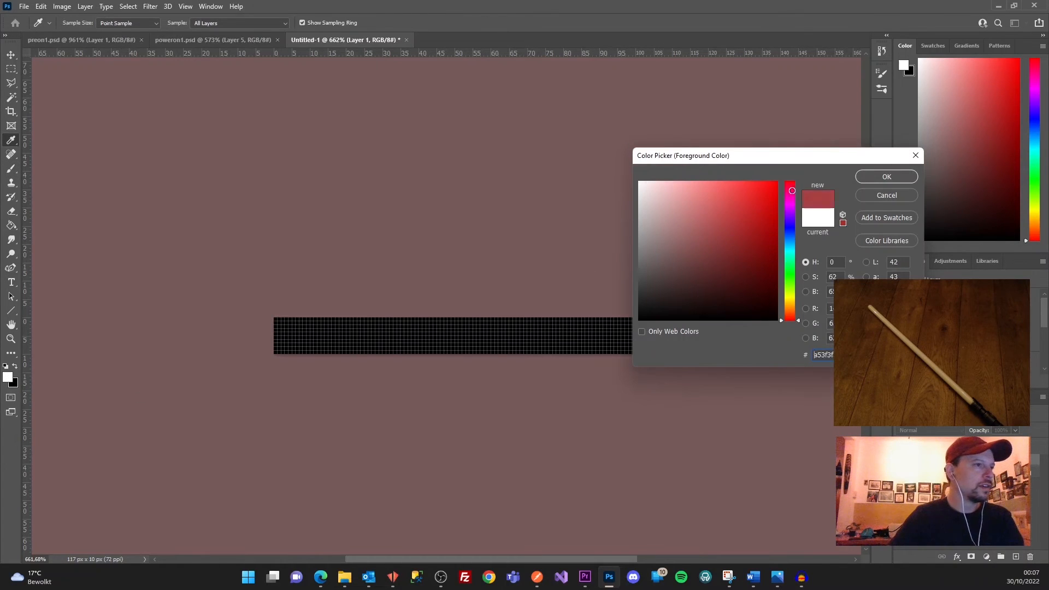
{"action": "left_click", "coordinate": [880, 175]}
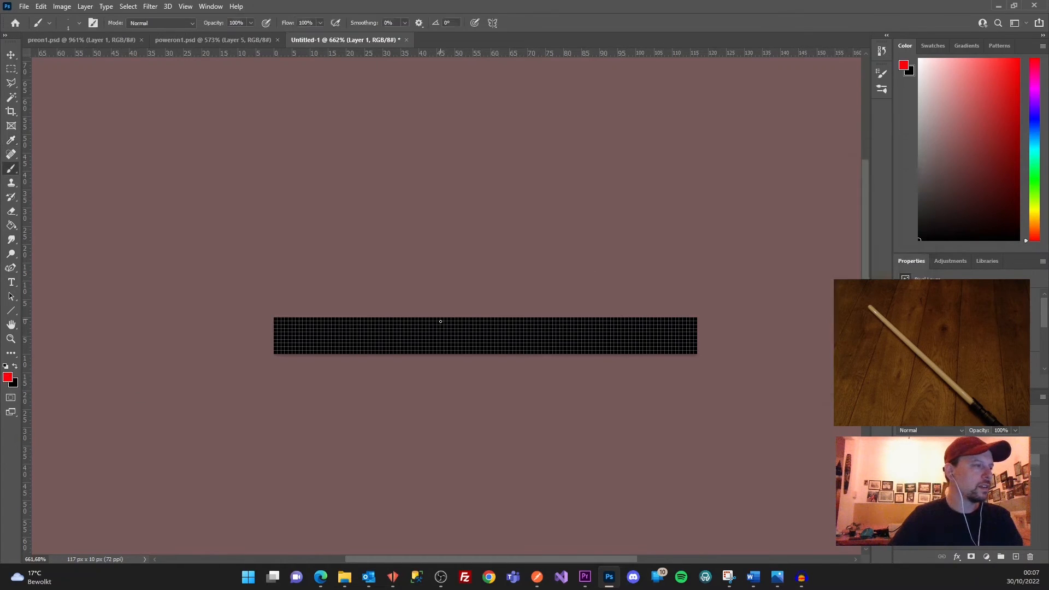
{"action": "left_click", "coordinate": [11, 224]}
{"action": "left_click", "coordinate": [474, 351]}
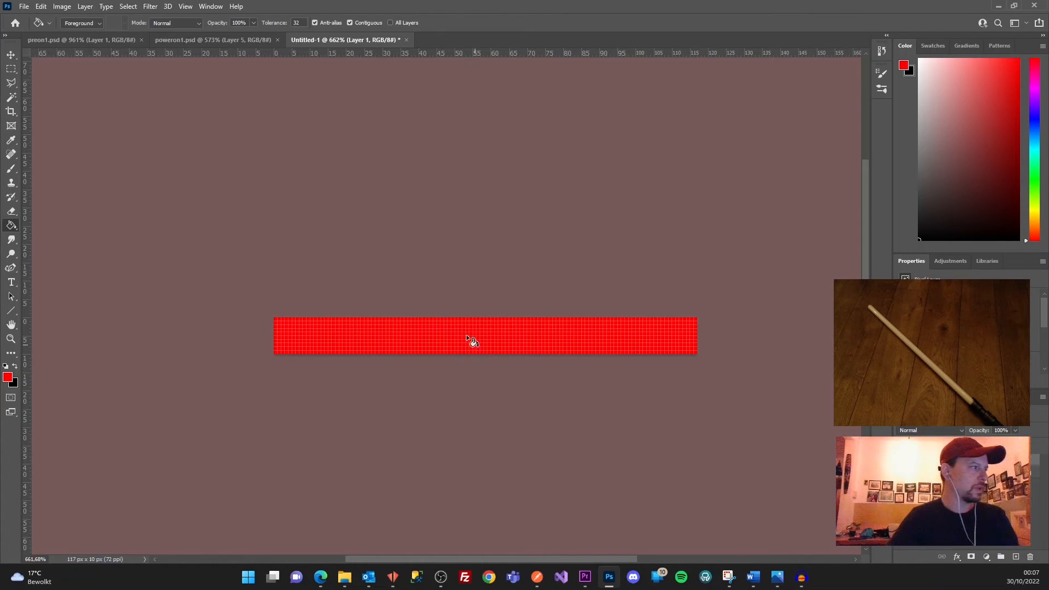
{"action": "left_click", "coordinate": [1014, 557]}
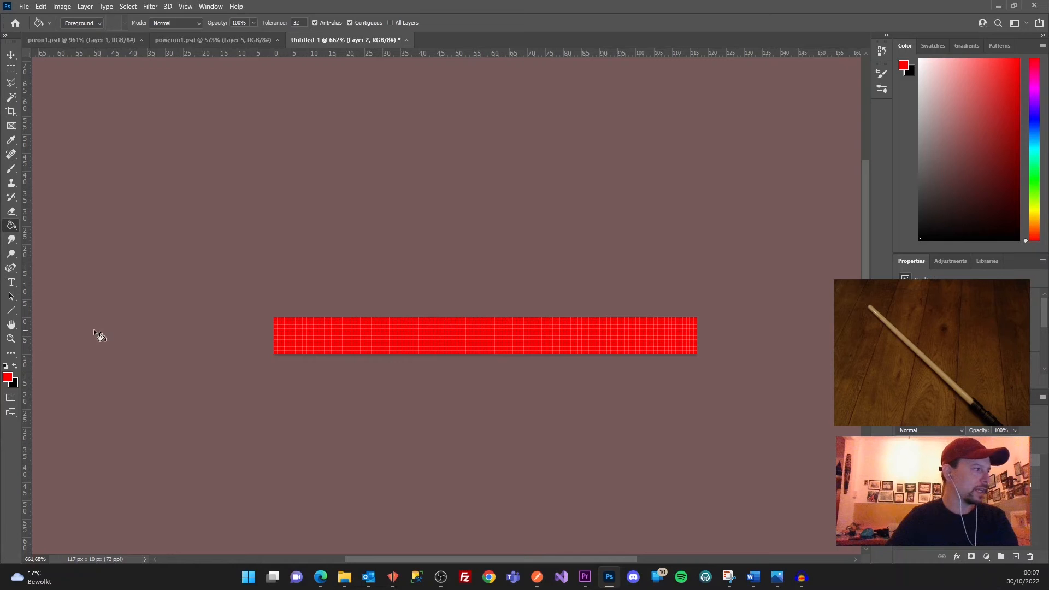
{"action": "left_click", "coordinate": [13, 311]}
{"action": "left_click_drag", "start_coordinate": [696, 353], "coordinate": [271, 320]}
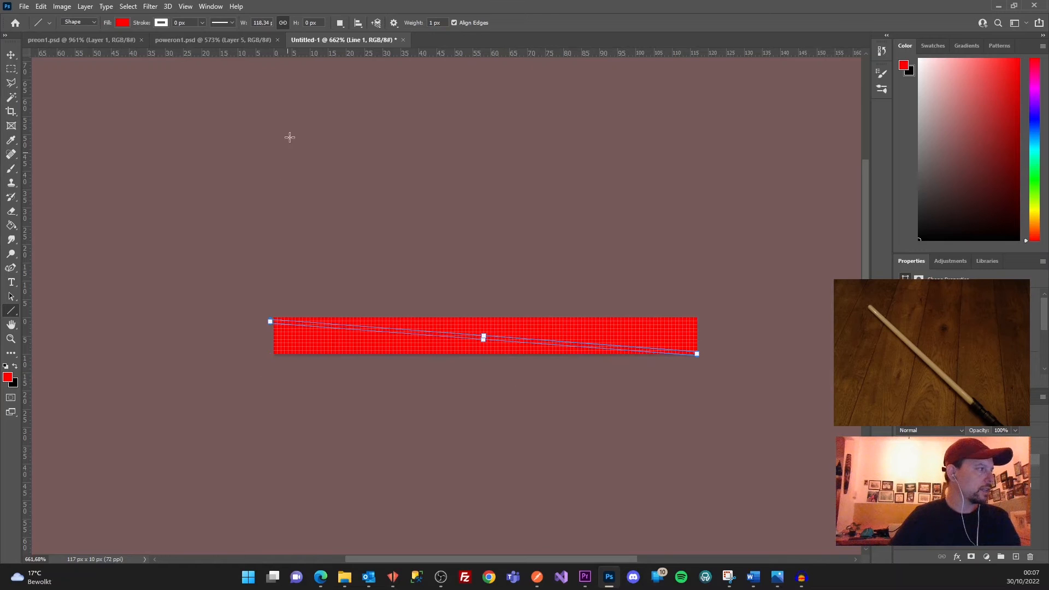
{"action": "left_click", "coordinate": [124, 24]}
{"action": "left_click", "coordinate": [104, 80]}
{"action": "left_click", "coordinate": [443, 161]}
{"action": "left_click", "coordinate": [737, 357]}
{"action": "left_click", "coordinate": [1029, 556]}
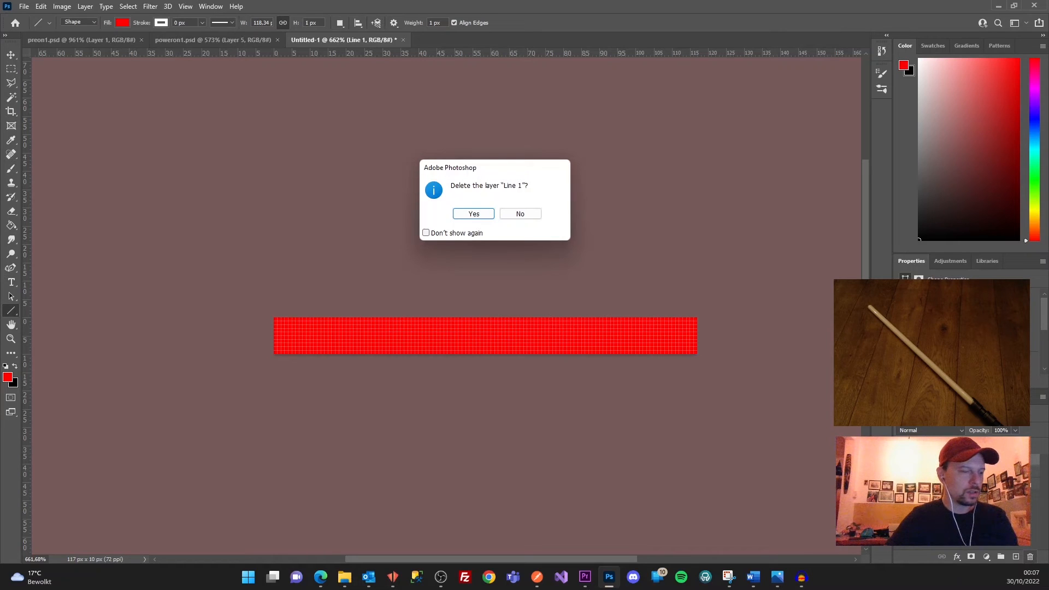
{"action": "left_click", "coordinate": [466, 215]}
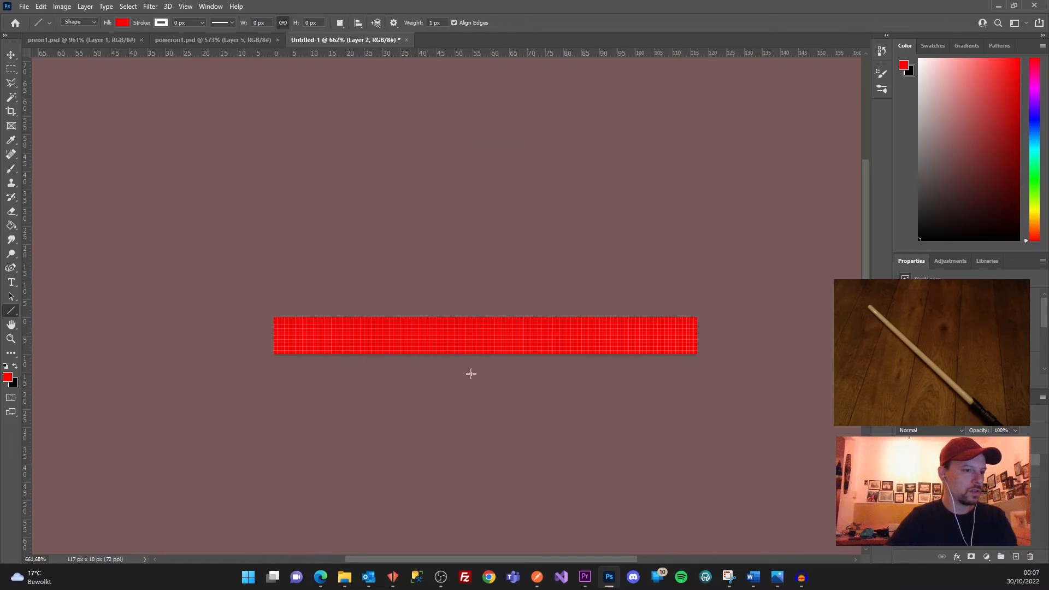
Step: Draw a white 1 px line across the red bitmap, from its bottom-right corner to about 3 px below the top-left corner
{"action": "left_click", "coordinate": [128, 24]}
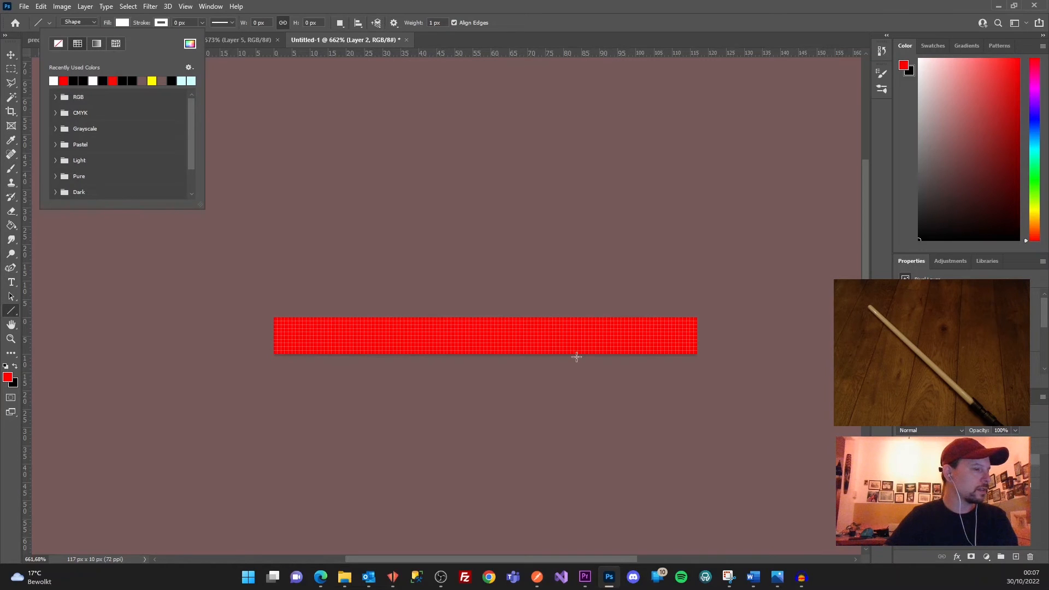
{"action": "left_click_drag", "start_coordinate": [250, 342], "coordinate": [273, 327]}
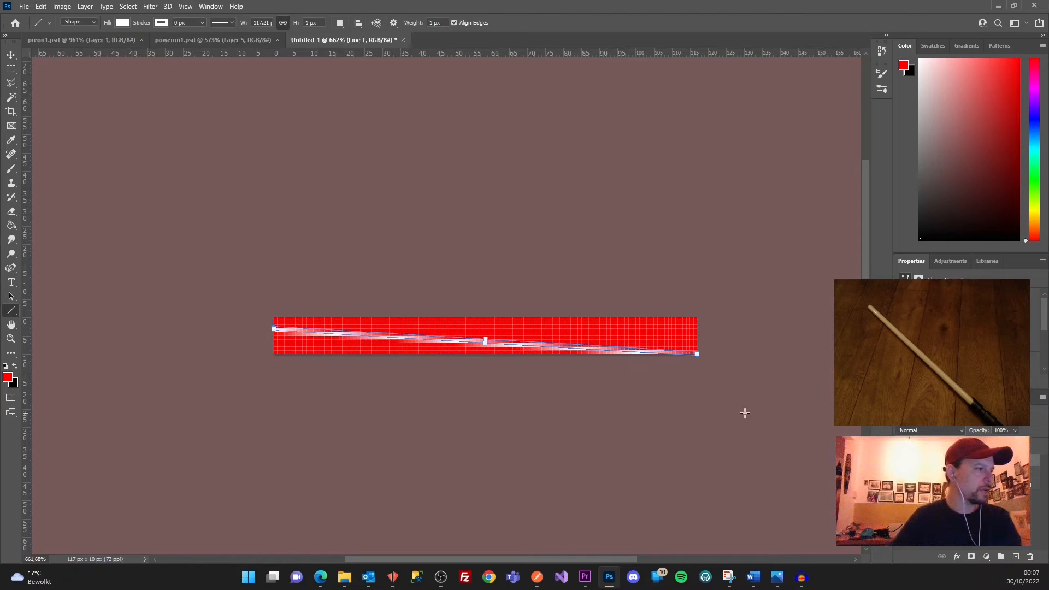
Step: Add a new layer and scatter single white pixels over the red bitmap using the Pencil tool
{"action": "left_click", "coordinate": [11, 170]}
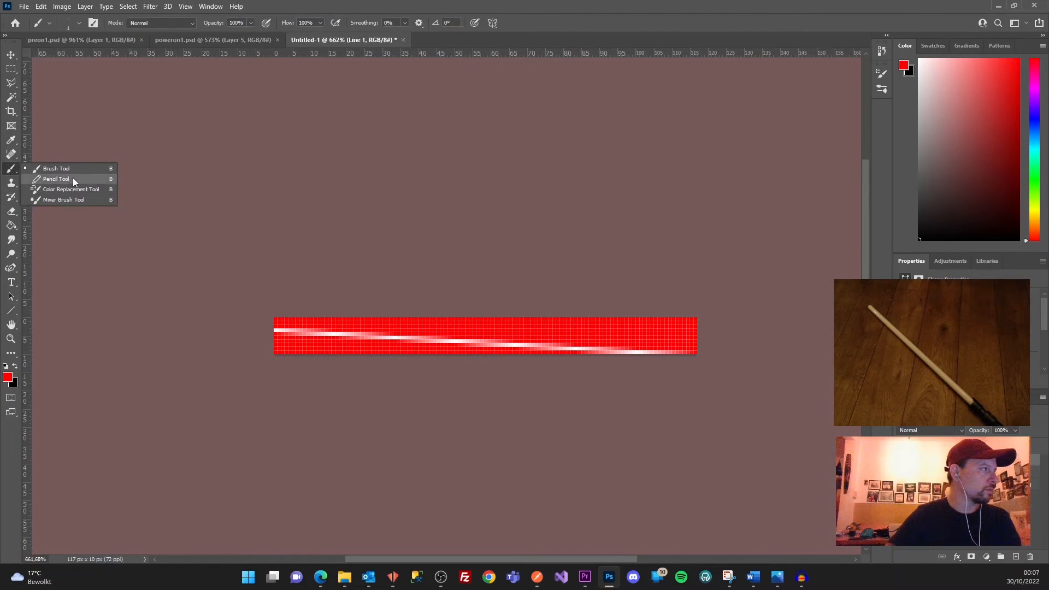
{"action": "left_click", "coordinate": [65, 178]}
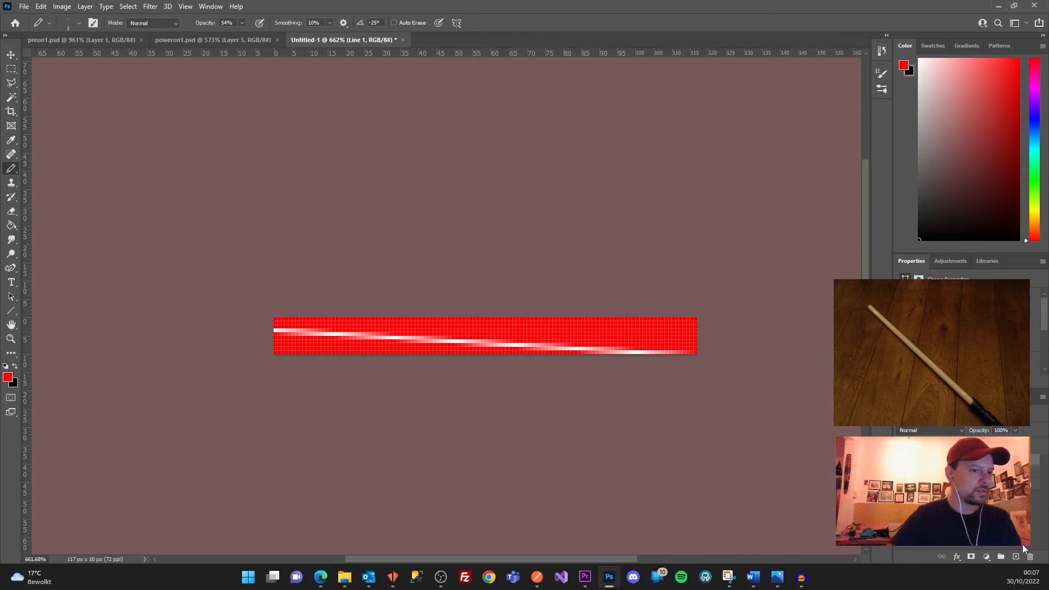
{"action": "left_click", "coordinate": [1014, 556]}
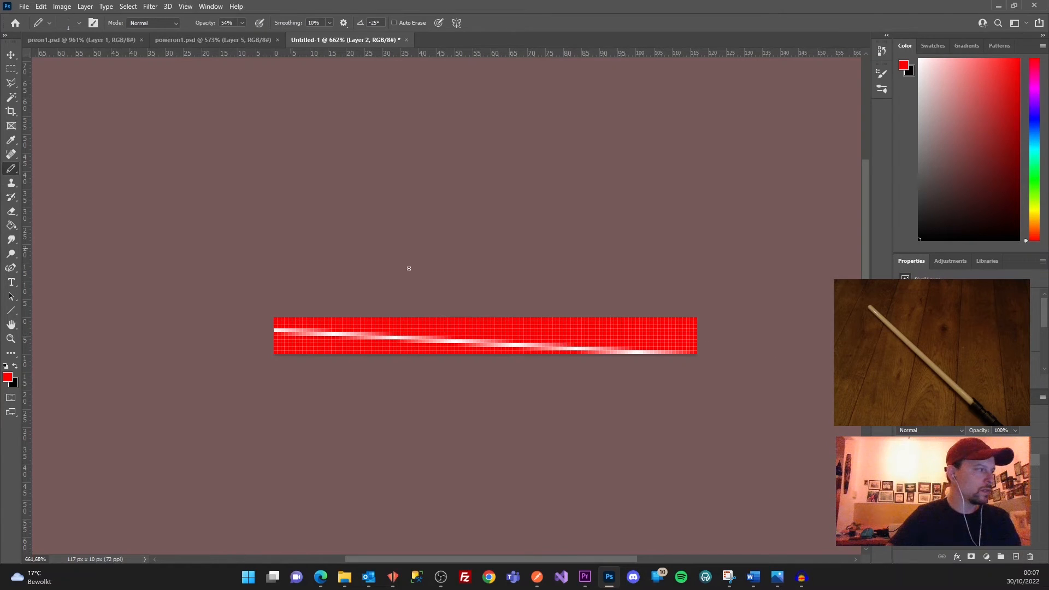
{"action": "left_click", "coordinate": [7, 378]}
{"action": "left_click_drag", "start_coordinate": [665, 295], "coordinate": [599, 146]}
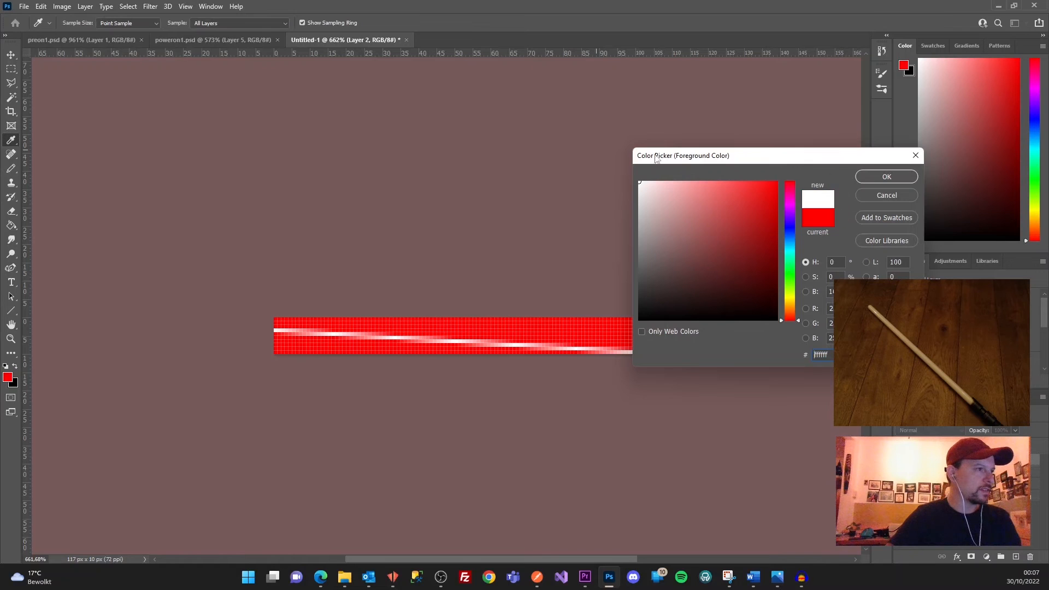
{"action": "left_click", "coordinate": [902, 178]}
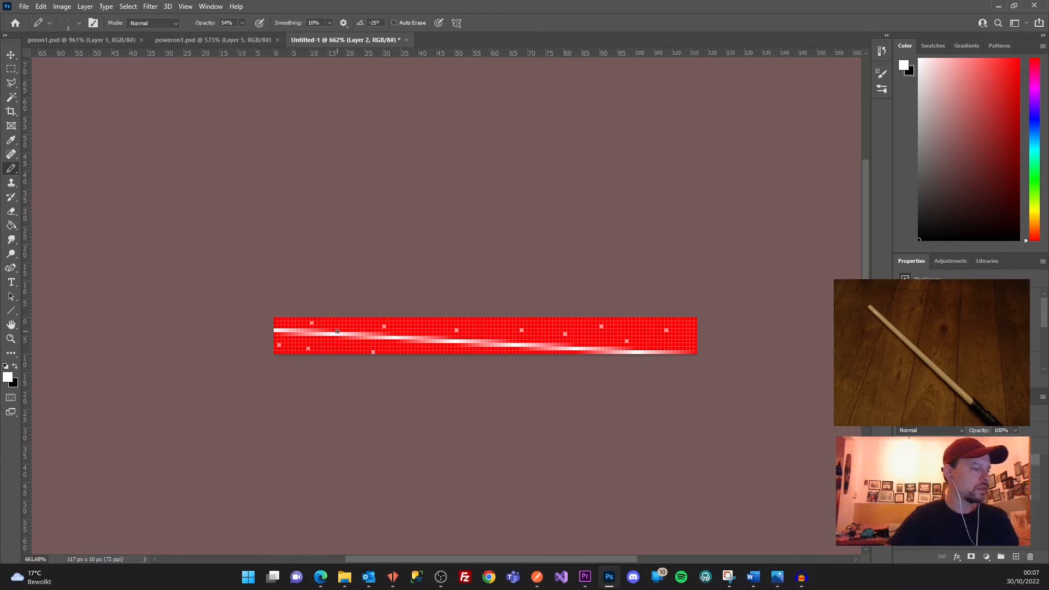
Step: Save a copy of the bitmap as a BMP in the Omen package's 117 folder, replacing poweroff1.bmp
{"action": "key", "text": "ctrl+w"}
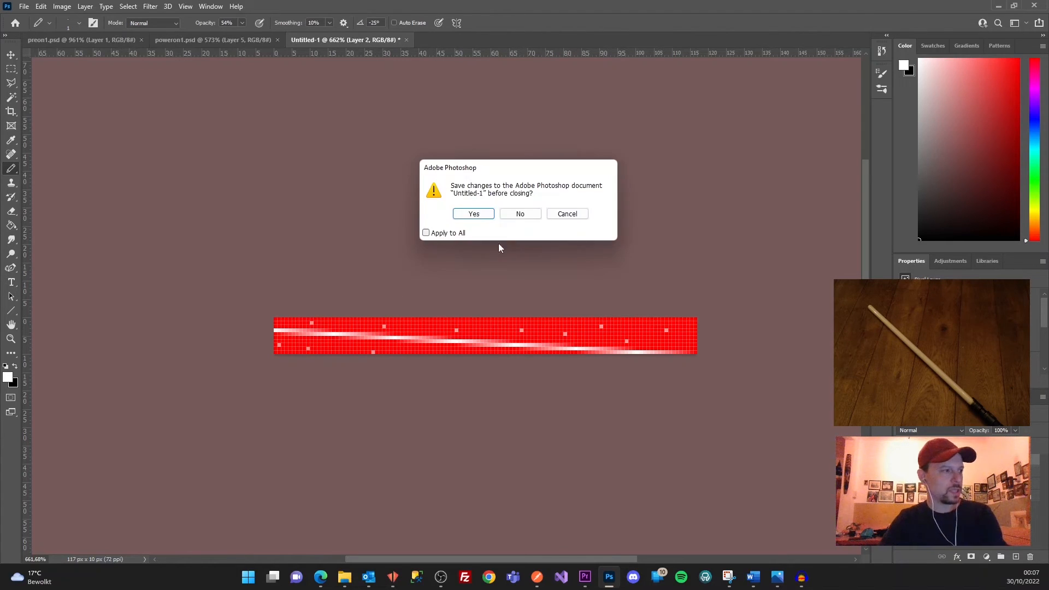
{"action": "left_click", "coordinate": [563, 213]}
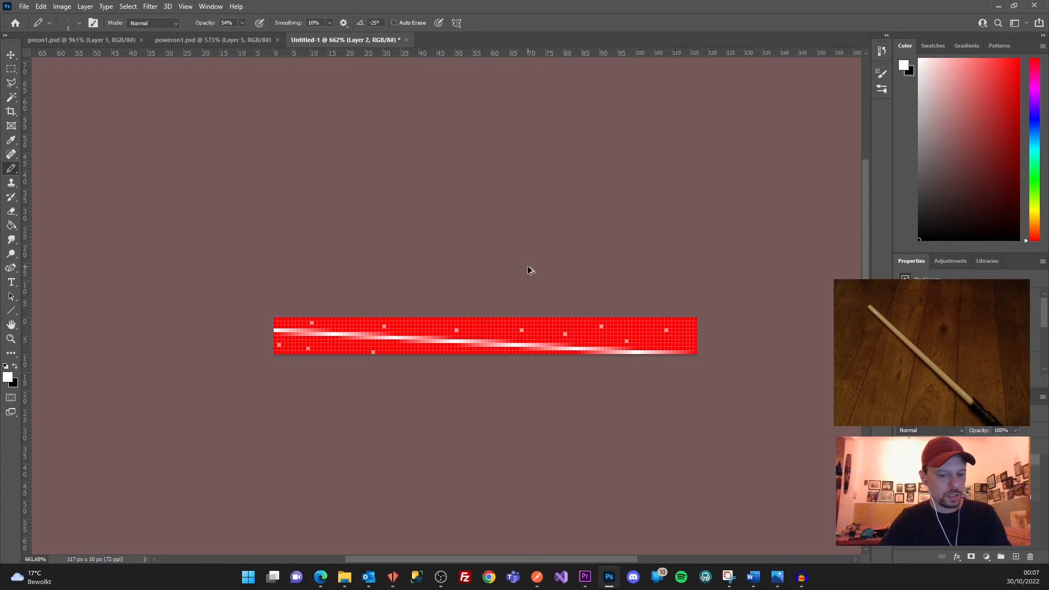
{"action": "key", "text": "ctrl+alt+s"}
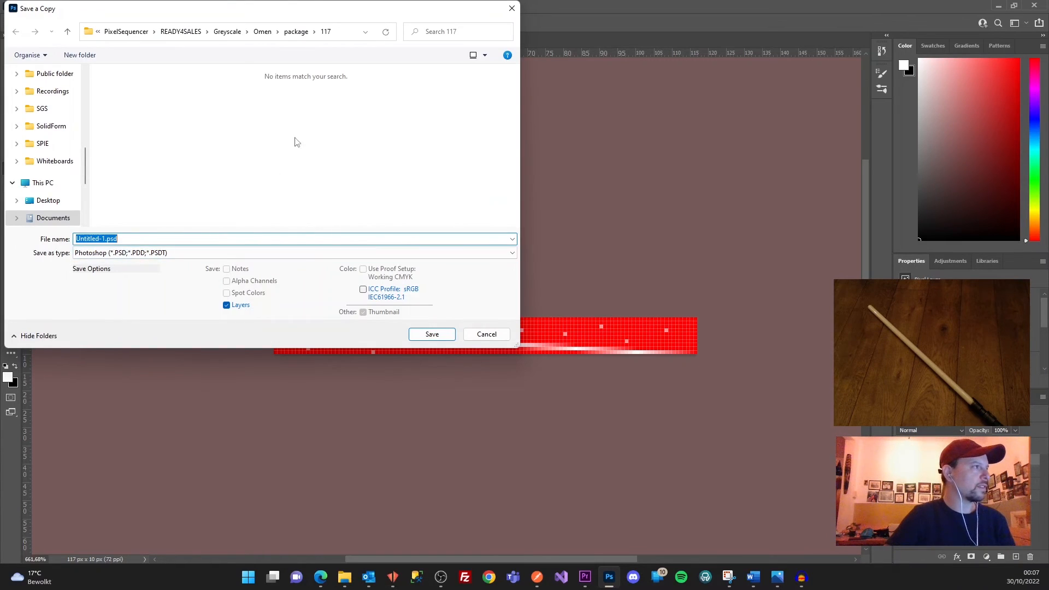
{"action": "left_click", "coordinate": [180, 252]}
{"action": "left_click", "coordinate": [131, 282]}
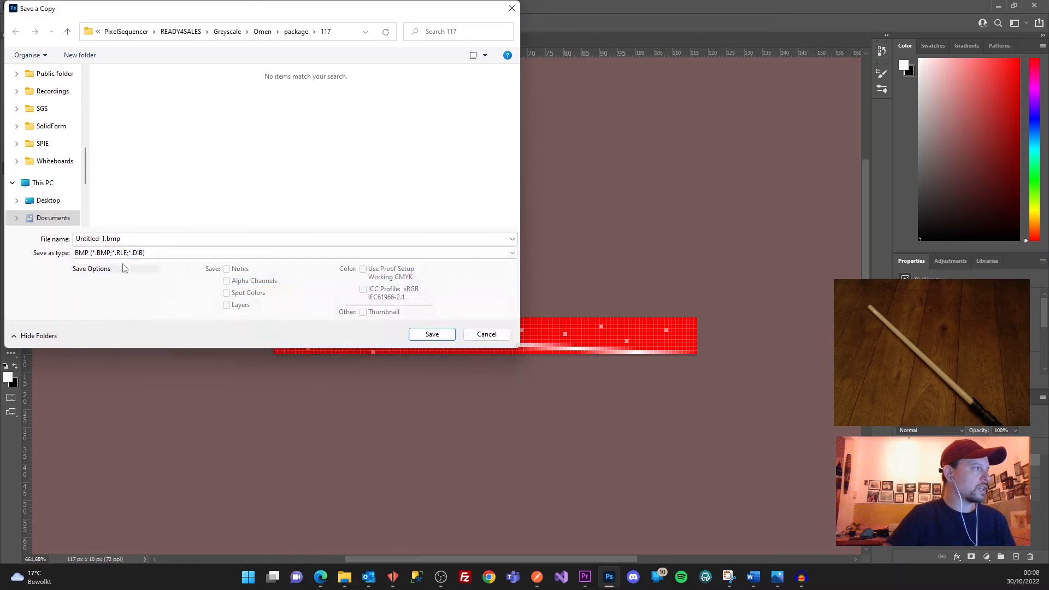
{"action": "double_click", "coordinate": [131, 118]}
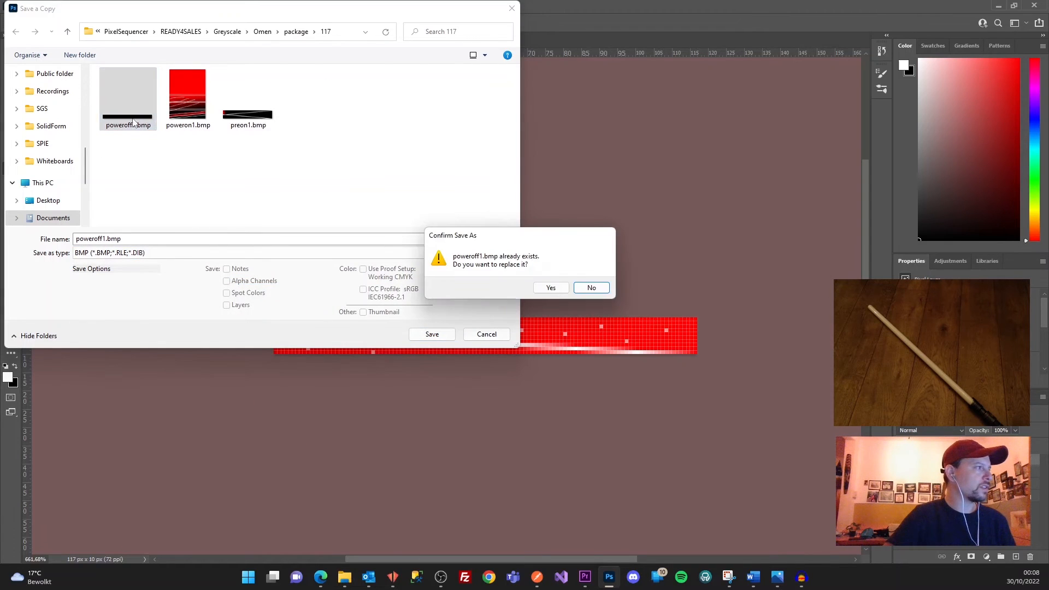
{"action": "left_click", "coordinate": [551, 289]}
{"action": "left_click", "coordinate": [534, 236]}
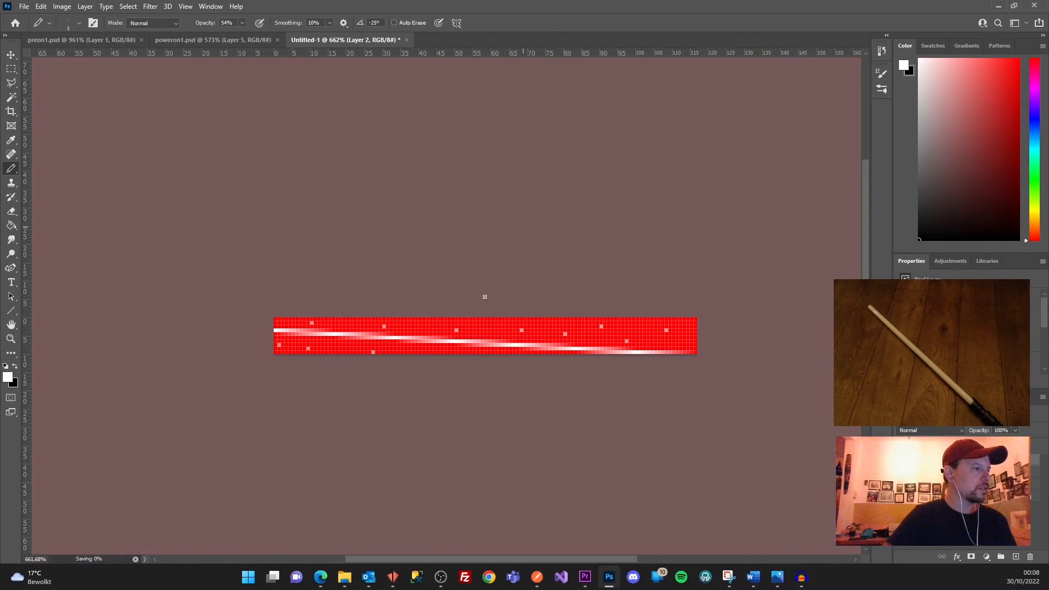
Step: Switch to the GraFx simulator in Edge, reload poweroff1.bmp as the GraFx bitmap, and play the animation with the power-off sound
{"action": "left_click", "coordinate": [320, 579]}
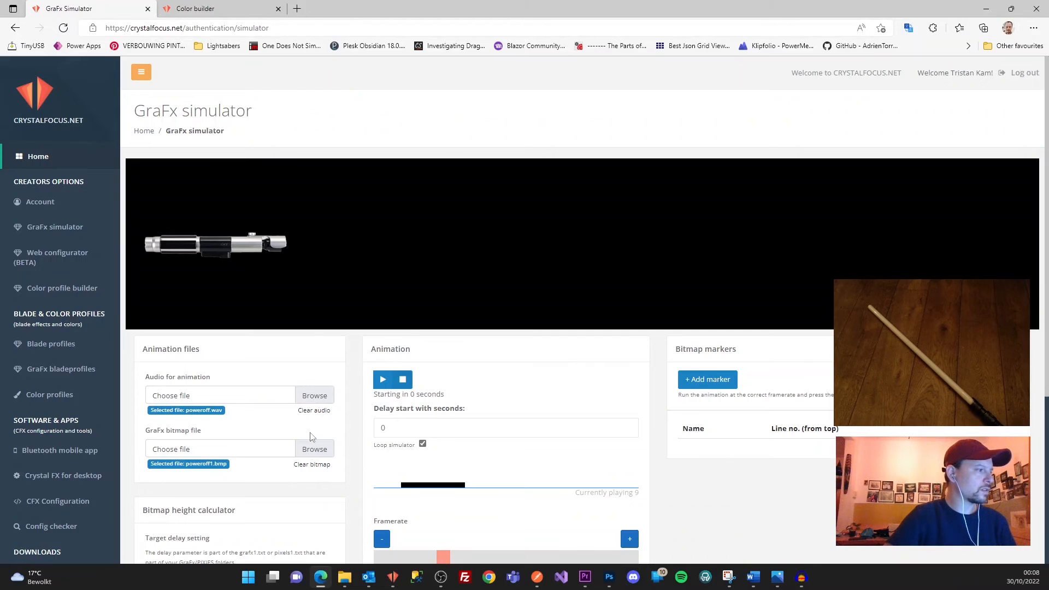
{"action": "left_click", "coordinate": [314, 449]}
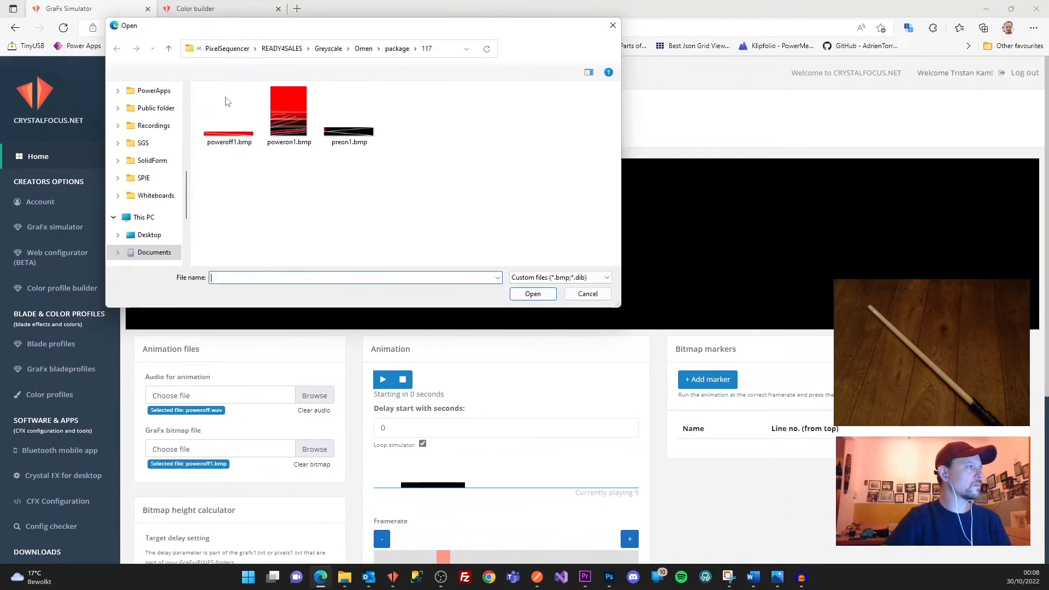
{"action": "double_click", "coordinate": [235, 121]}
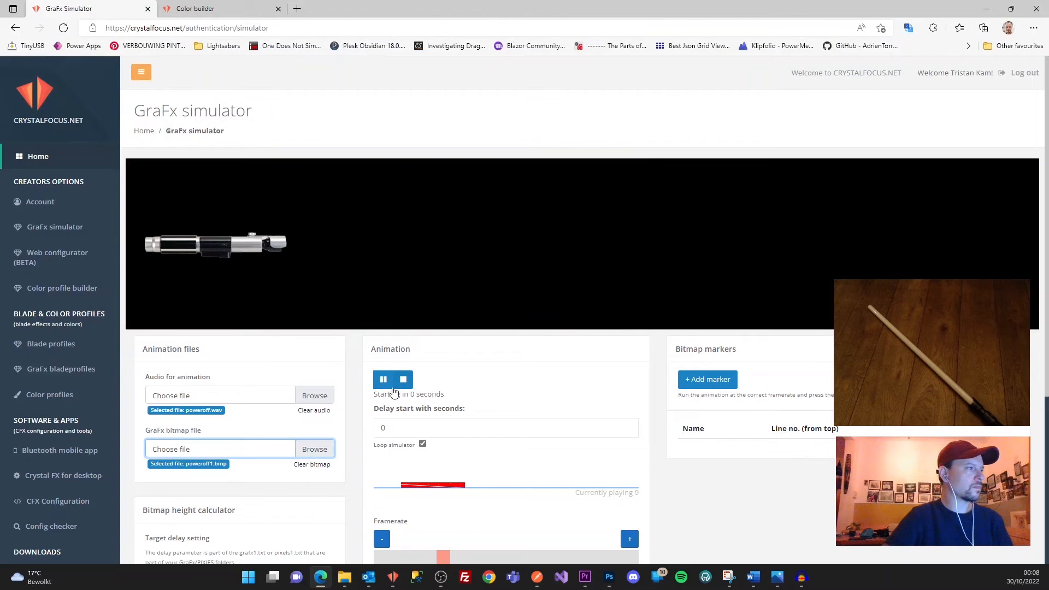
{"action": "left_click", "coordinate": [384, 379]}
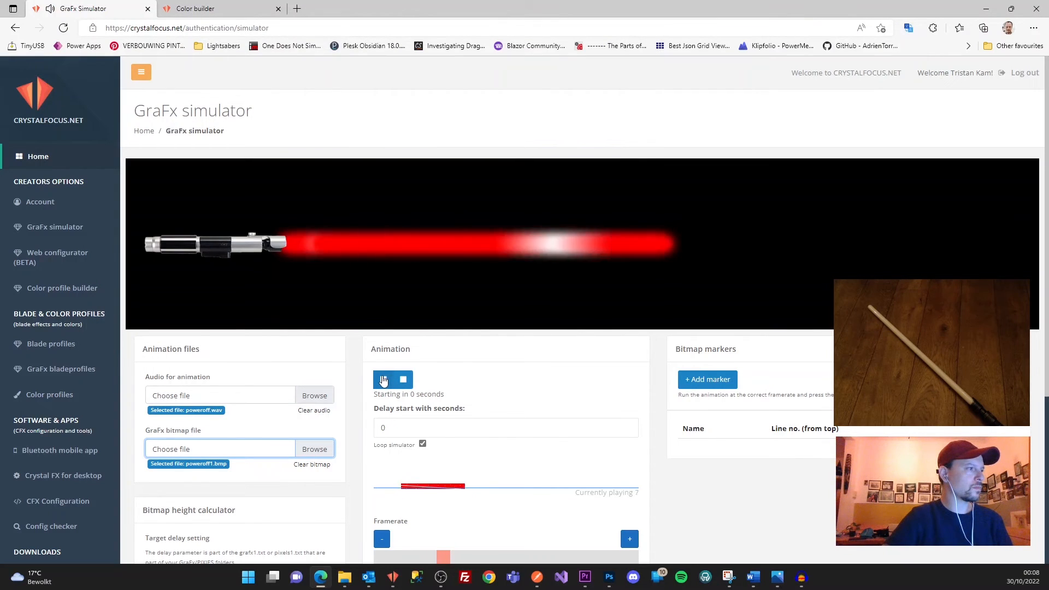
{"action": "left_click", "coordinate": [403, 380]}
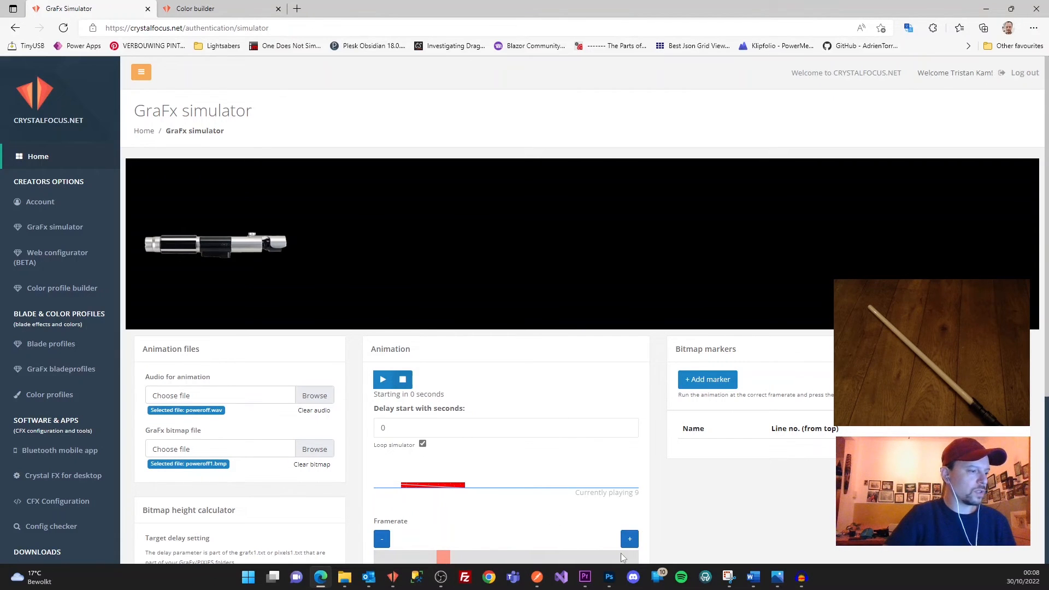
Step: Return to Photoshop and start saving a copy in the extra\GRAFX\1-Omen folder on USB Drive (D:)
{"action": "left_click", "coordinate": [393, 577]}
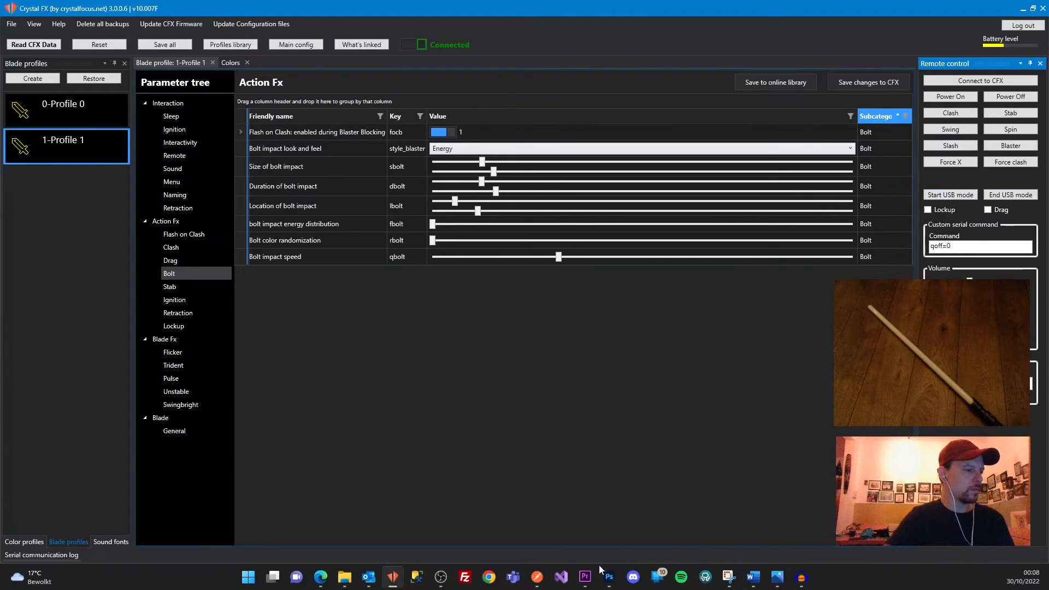
{"action": "left_click", "coordinate": [609, 577]}
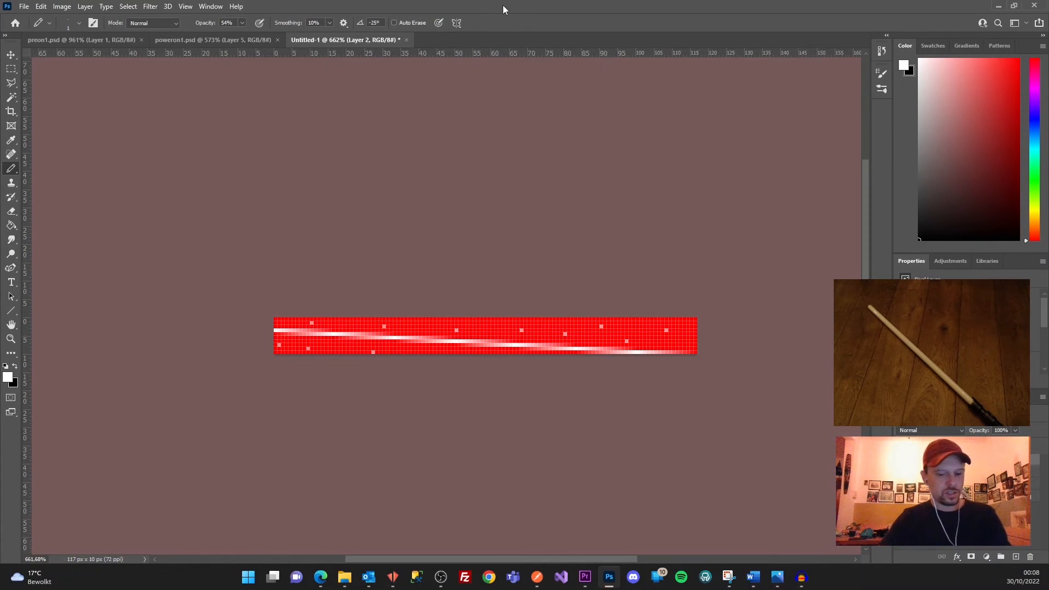
{"action": "key", "text": "alt+ctrl+s"}
{"action": "scroll", "coordinate": [42, 152], "scroll_direction": "down", "scroll_amount": 3}
{"action": "left_click", "coordinate": [46, 184]}
{"action": "double_click", "coordinate": [118, 124]}
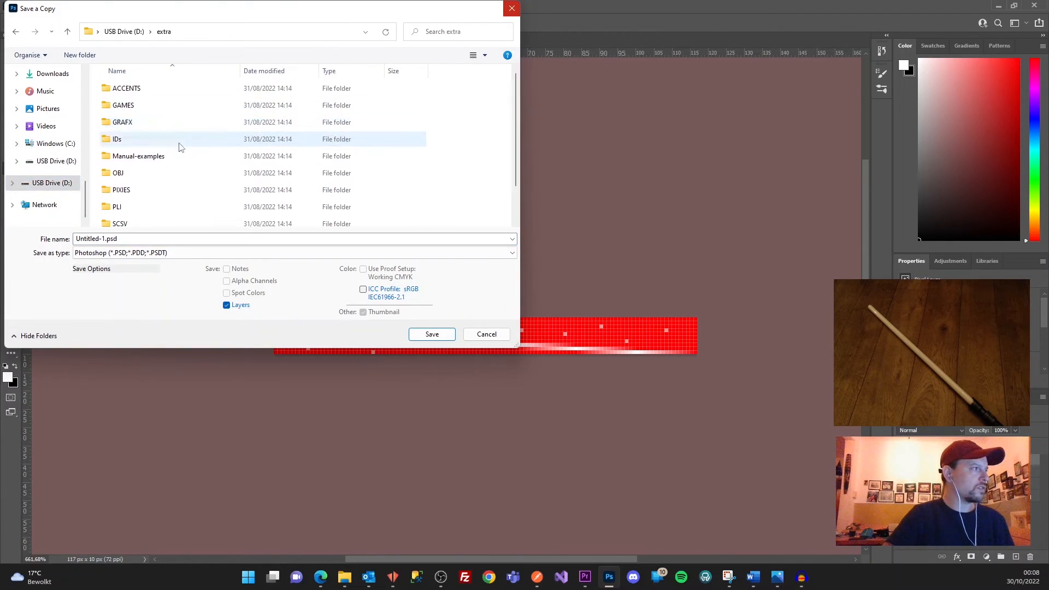
{"action": "double_click", "coordinate": [124, 123]}
{"action": "left_click", "coordinate": [125, 106]}
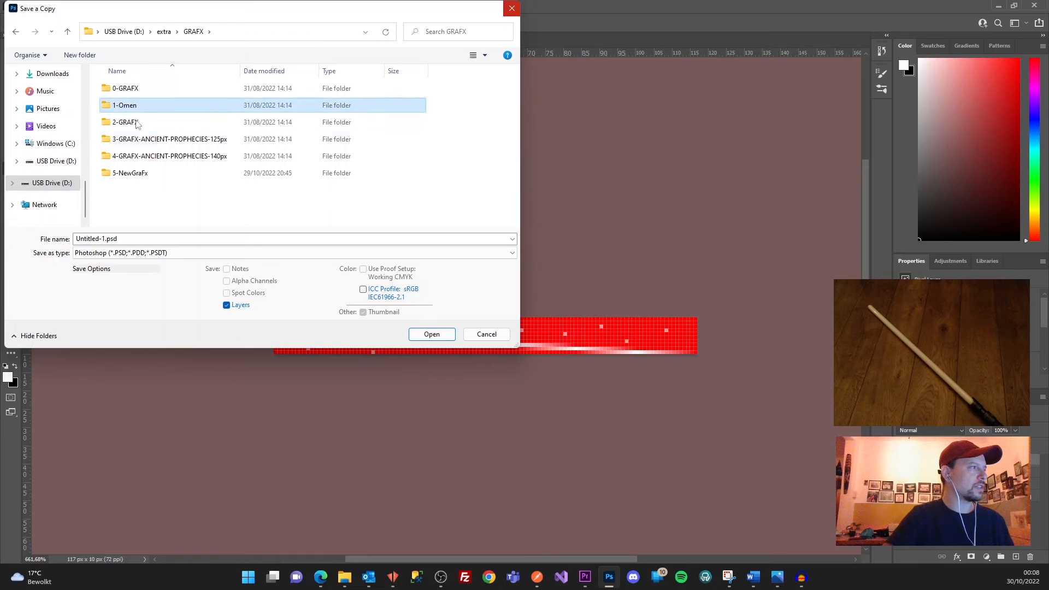
{"action": "double_click", "coordinate": [123, 108]}
Step: Save the copy in BMP format under the file name poweroff1
{"action": "left_click", "coordinate": [137, 252]}
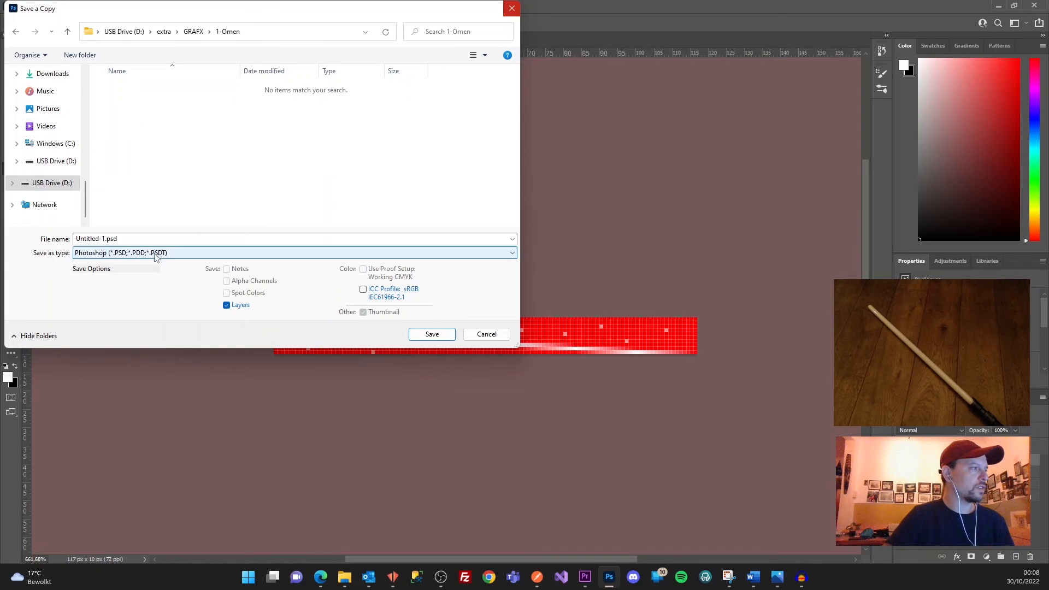
{"action": "left_click", "coordinate": [131, 280]}
{"action": "double_click", "coordinate": [141, 239]}
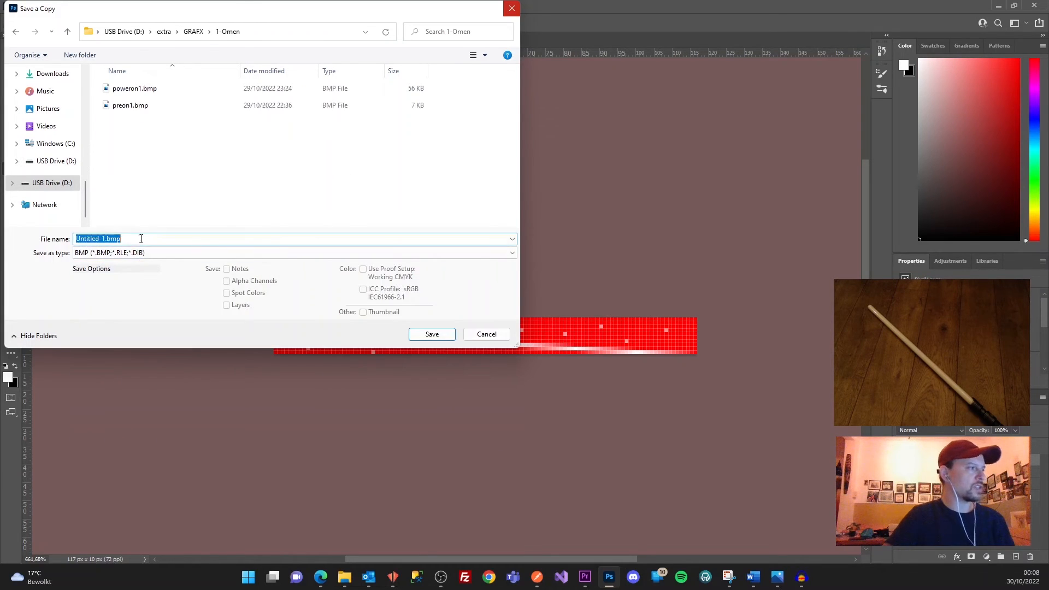
{"action": "type", "text": "poweroff1"}
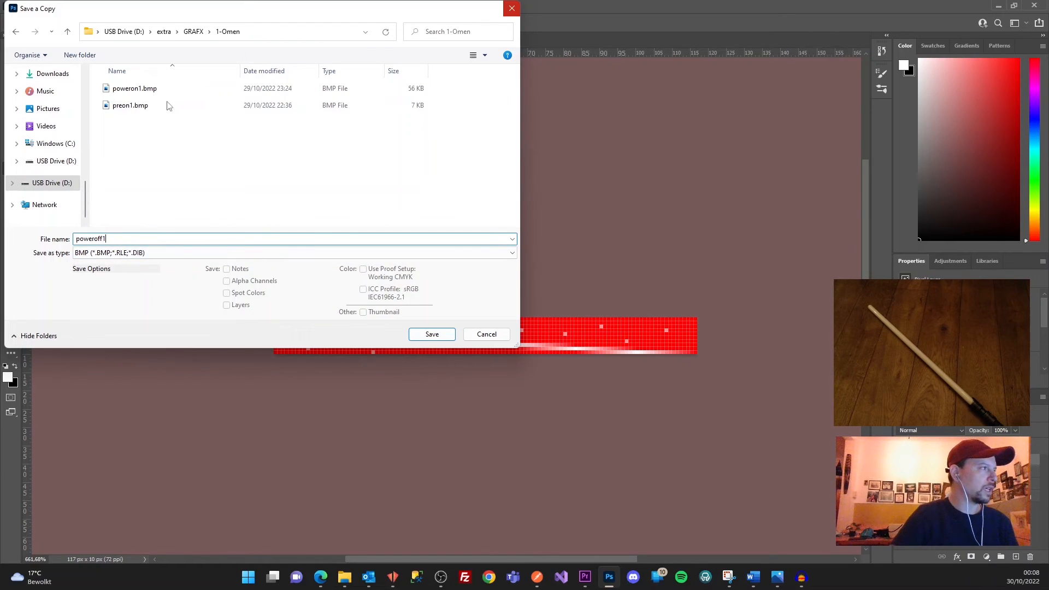
{"action": "left_click", "coordinate": [429, 334]}
{"action": "left_click", "coordinate": [522, 229]}
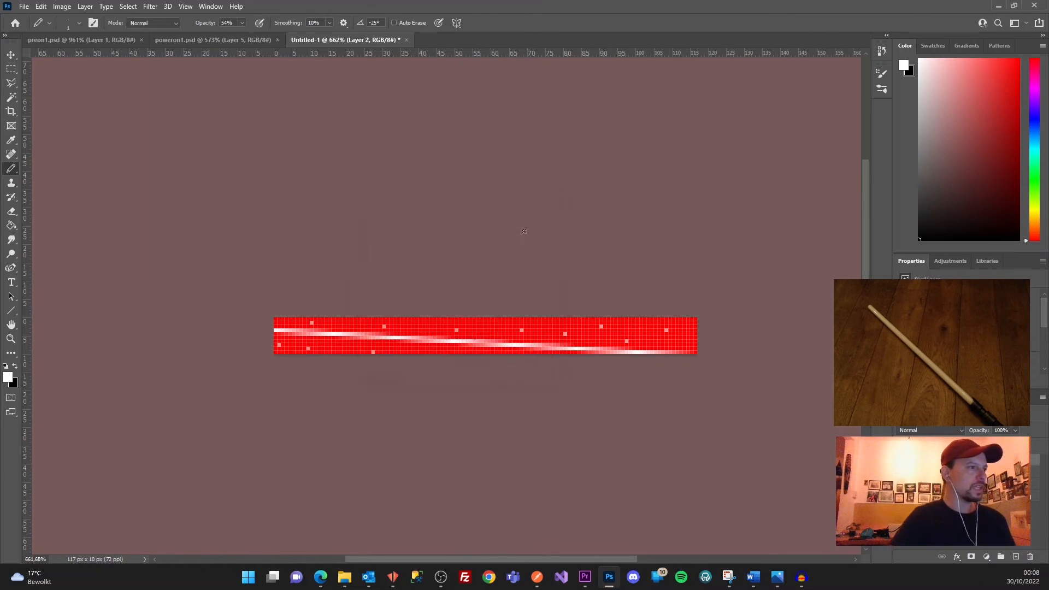
Step: Switch to File Explorer and open config.txt from the root of USB Drive (D:)
{"action": "mouse_move", "coordinate": [344, 576]}
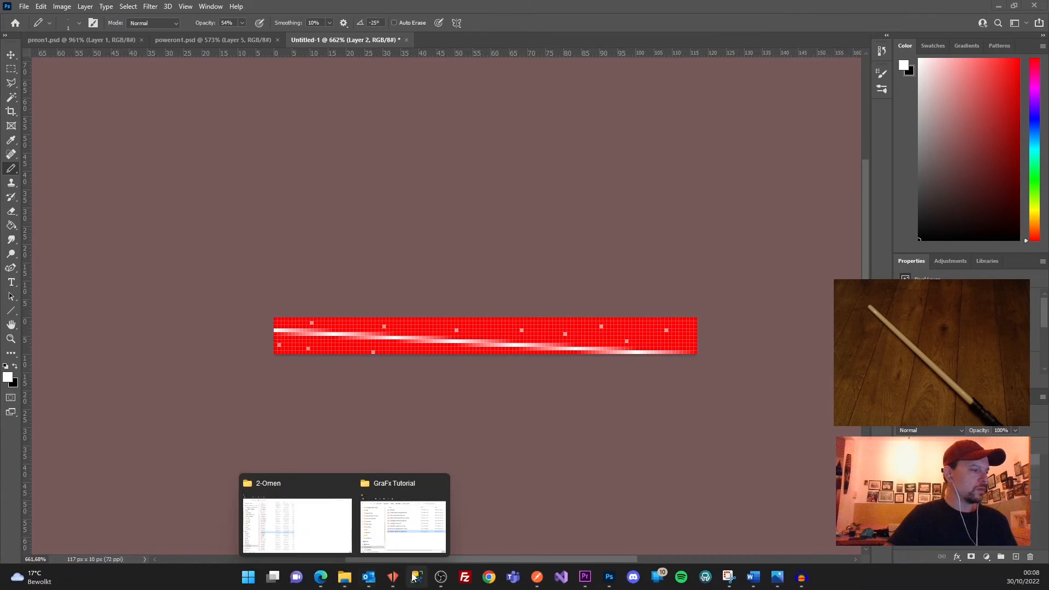
{"action": "left_click", "coordinate": [323, 541]}
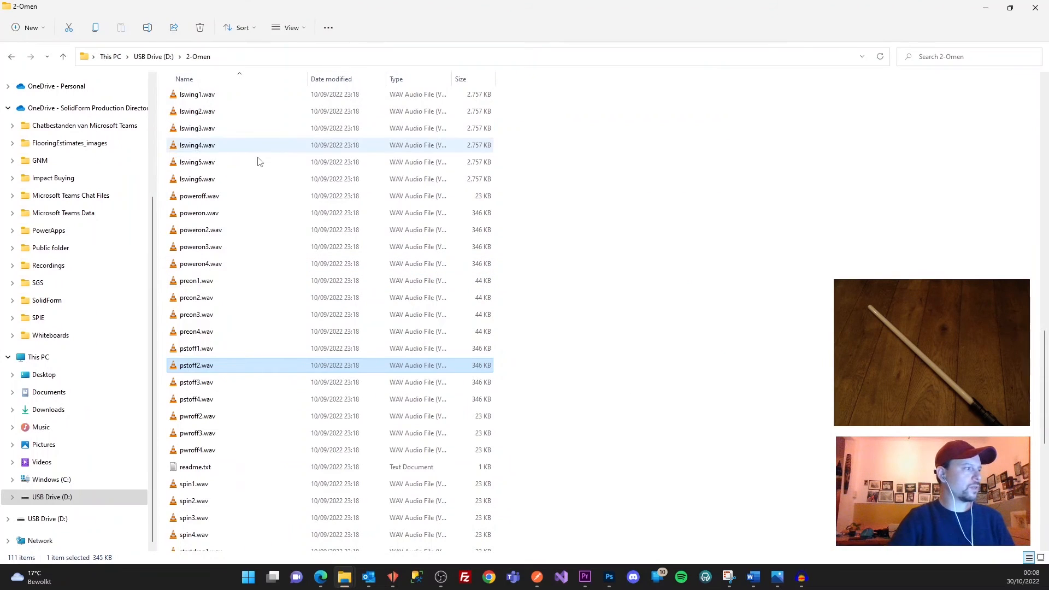
{"action": "scroll", "coordinate": [222, 358], "scroll_direction": "down", "scroll_amount": 5}
{"action": "scroll", "coordinate": [192, 128], "scroll_direction": "up", "scroll_amount": 1}
{"action": "left_click", "coordinate": [154, 57]}
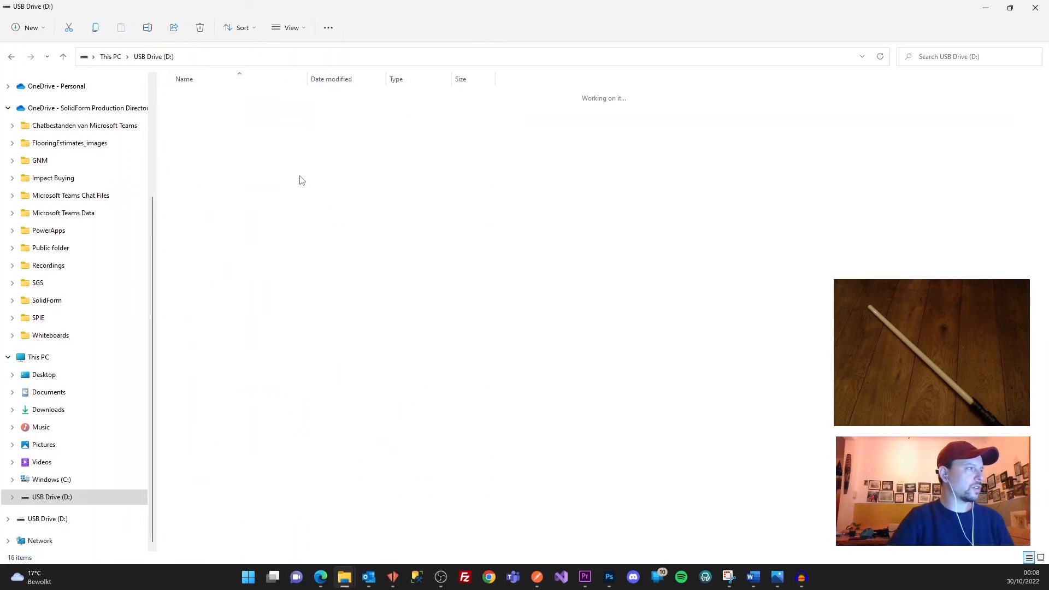
{"action": "double_click", "coordinate": [198, 300]}
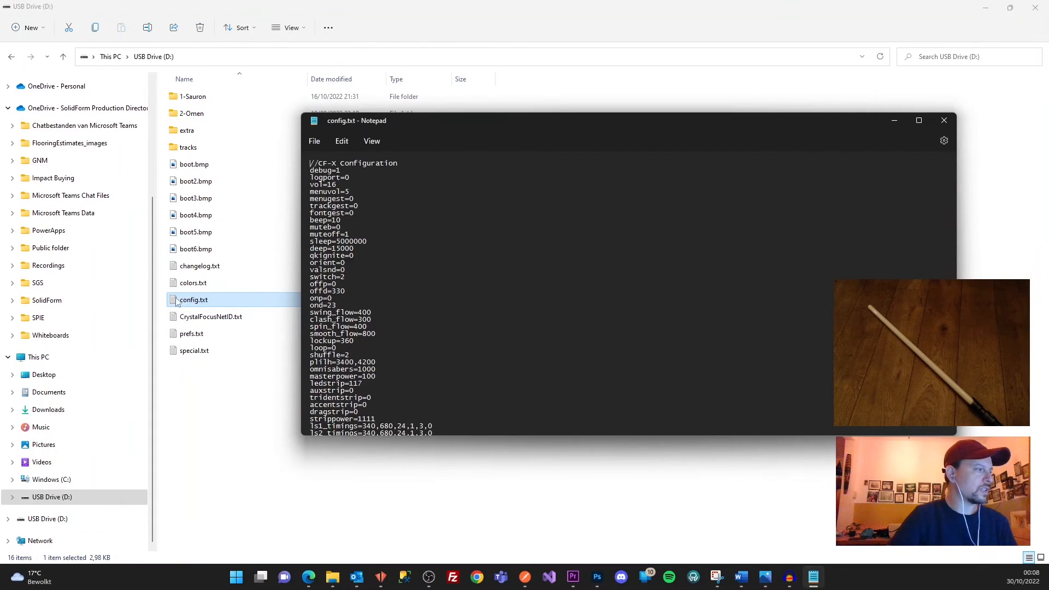
Step: Locate the power-off style setting under [profile=1] in config.txt and copy its key, style_poff
{"action": "scroll", "coordinate": [414, 271], "scroll_direction": "down", "scroll_amount": 15}
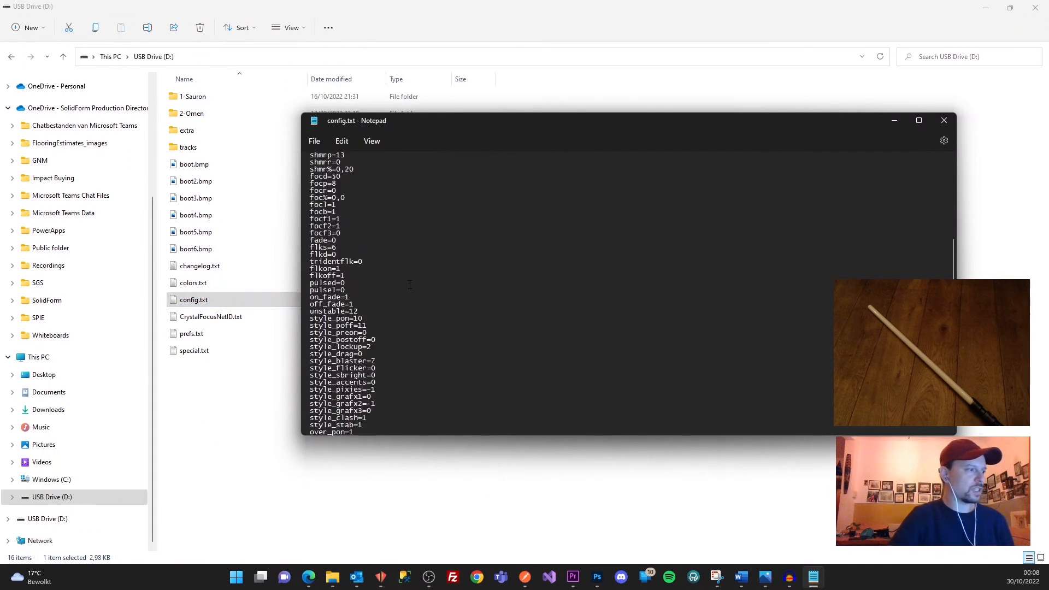
{"action": "scroll", "coordinate": [410, 283], "scroll_direction": "down", "scroll_amount": 6}
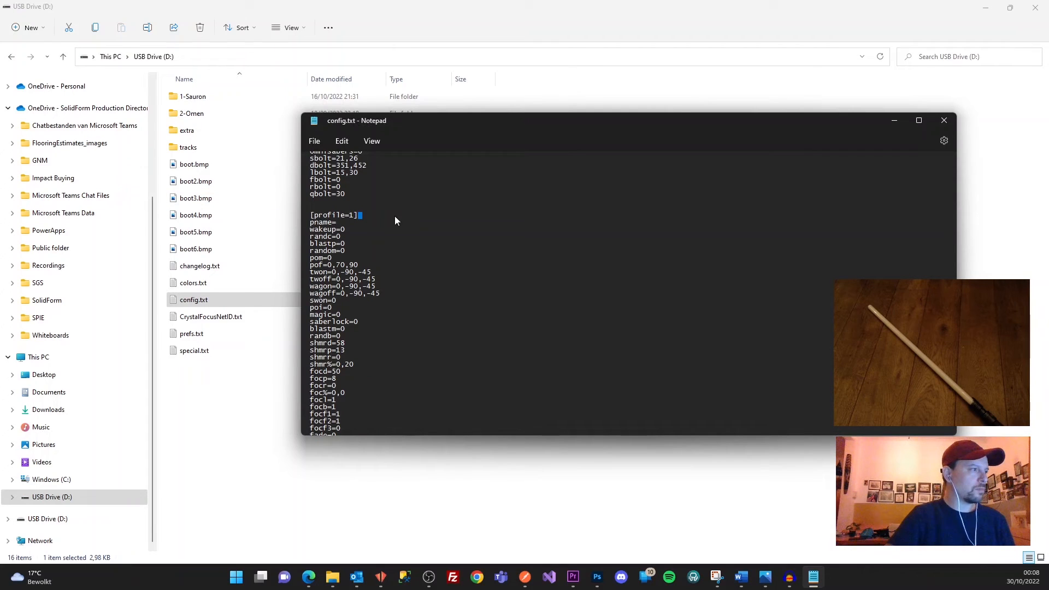
{"action": "left_click_drag", "start_coordinate": [355, 216], "coordinate": [370, 215]}
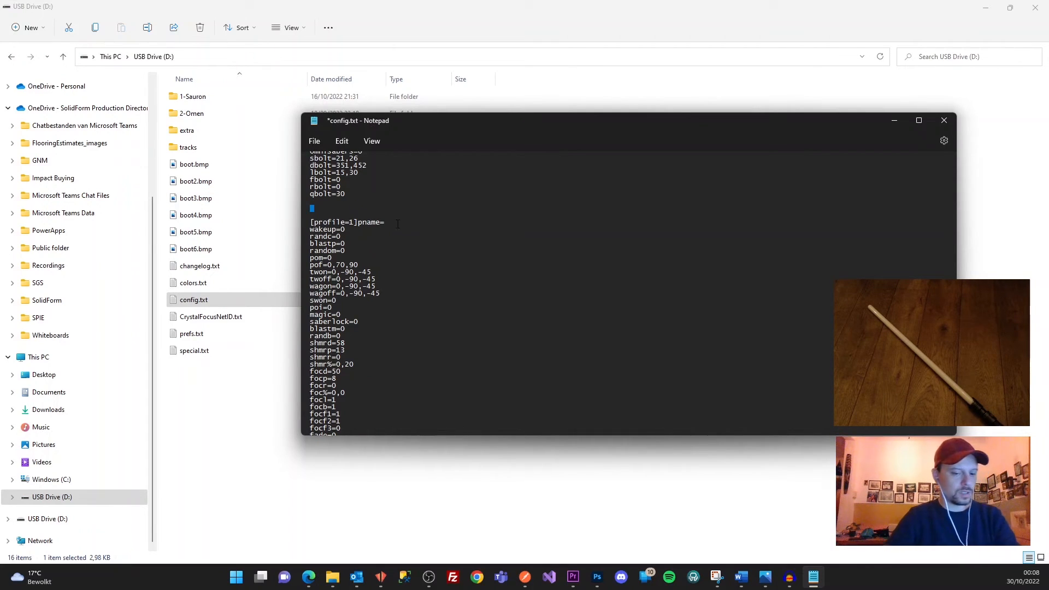
{"action": "key", "text": "ctrl+z"}
{"action": "scroll", "coordinate": [369, 220], "scroll_direction": "up", "scroll_amount": 12}
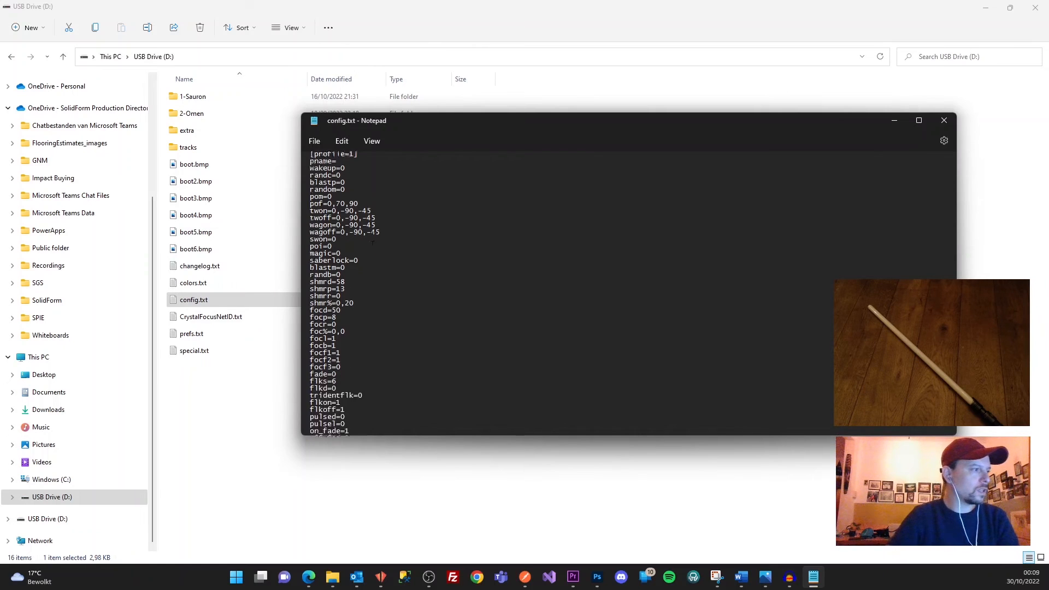
{"action": "scroll", "coordinate": [377, 242], "scroll_direction": "up", "scroll_amount": 3}
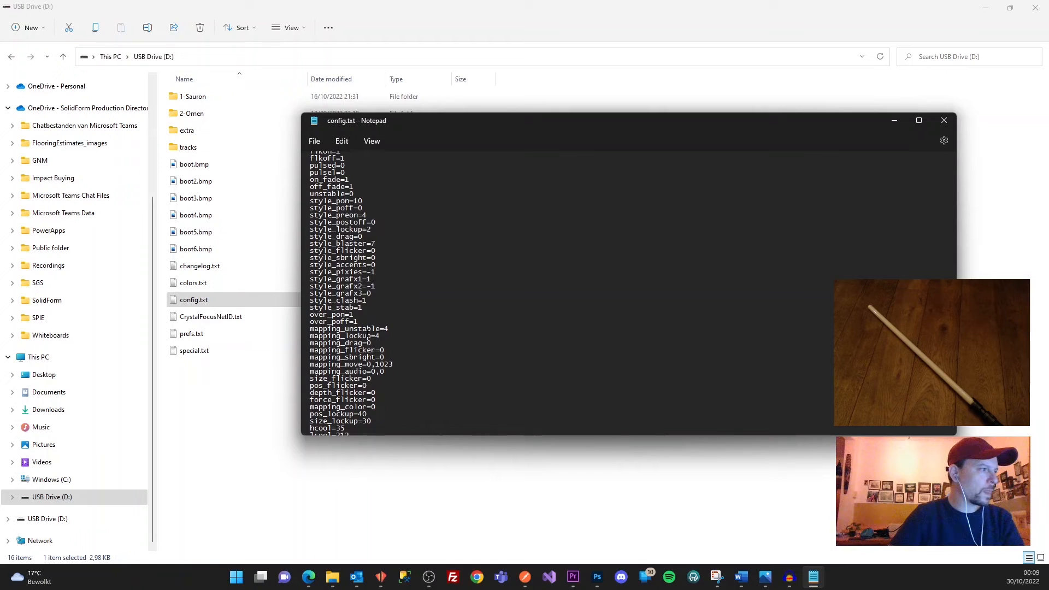
{"action": "left_click_drag", "start_coordinate": [354, 208], "coordinate": [300, 206]}
{"action": "key", "text": "ctrl+c"}
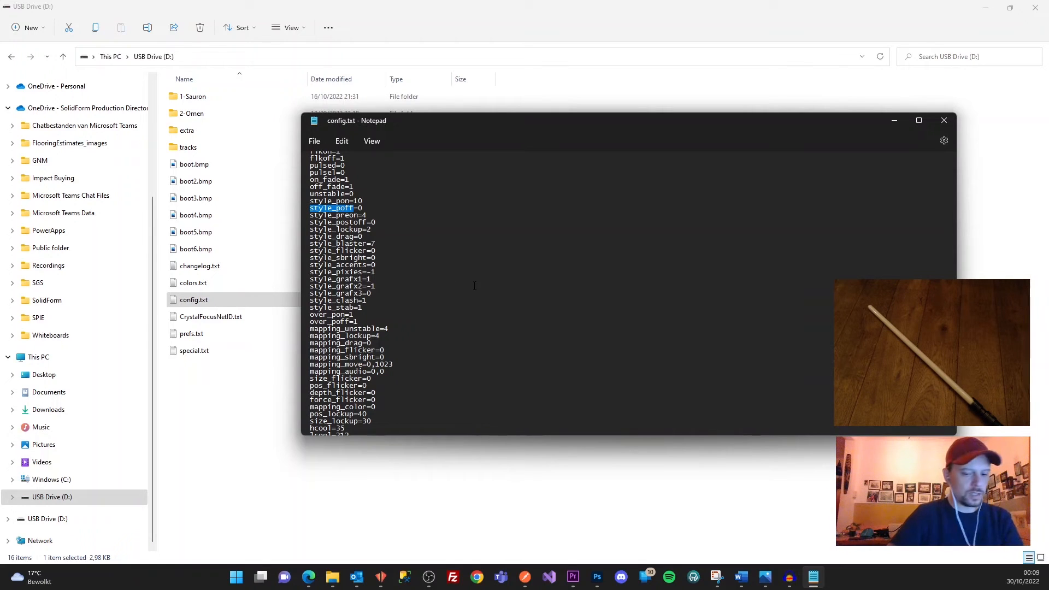
Step: Switch to the browser and open the CFX Parameters reference page on crystalfocus.net
{"action": "left_click", "coordinate": [309, 576]}
{"action": "left_click", "coordinate": [223, 6]}
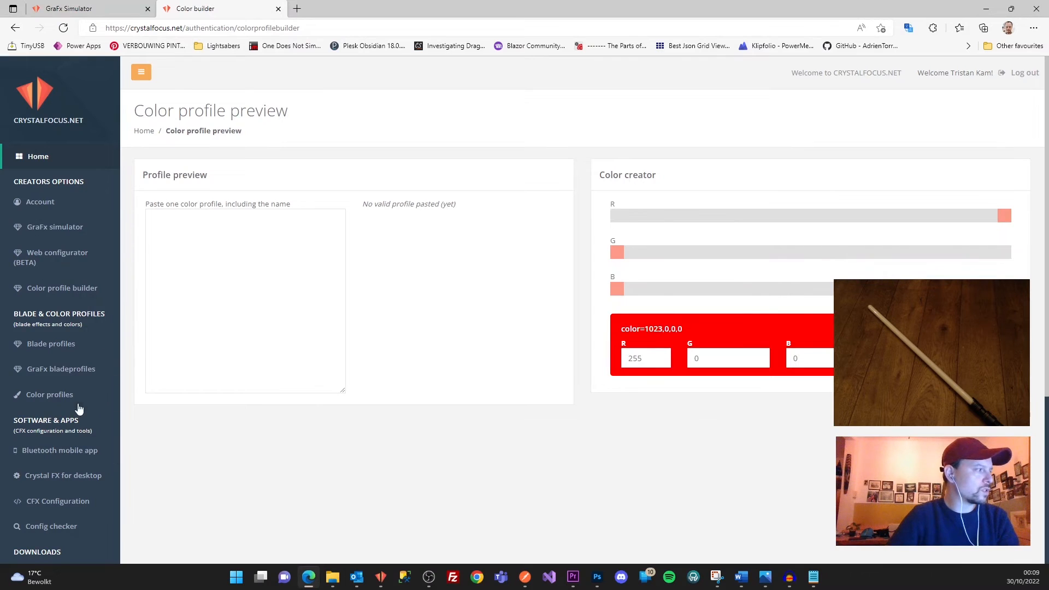
{"action": "scroll", "coordinate": [50, 412], "scroll_direction": "down", "scroll_amount": 3}
{"action": "scroll", "coordinate": [50, 413], "scroll_direction": "down", "scroll_amount": 2}
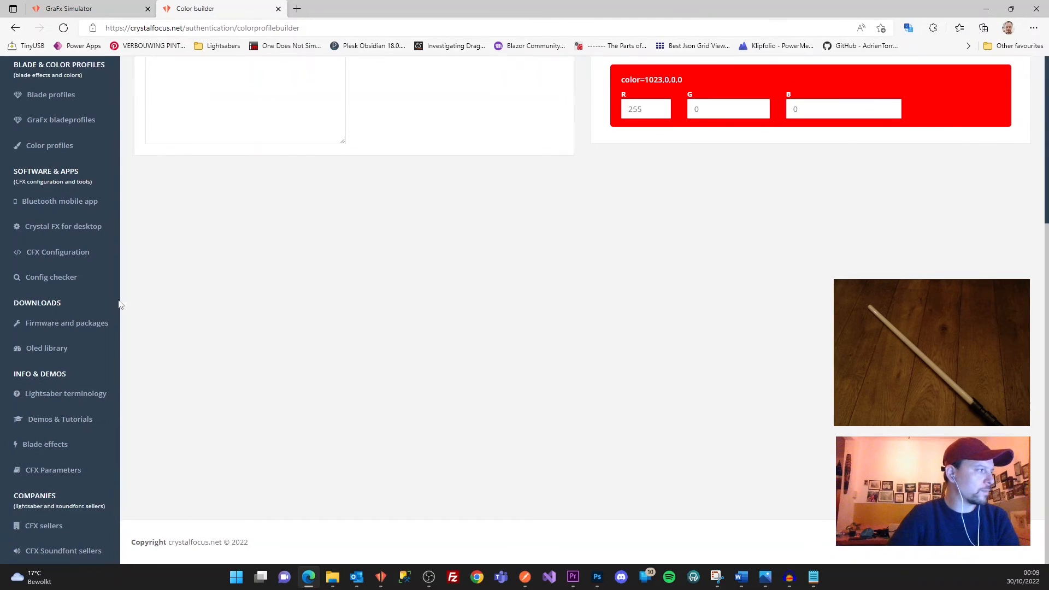
{"action": "left_click", "coordinate": [60, 471]}
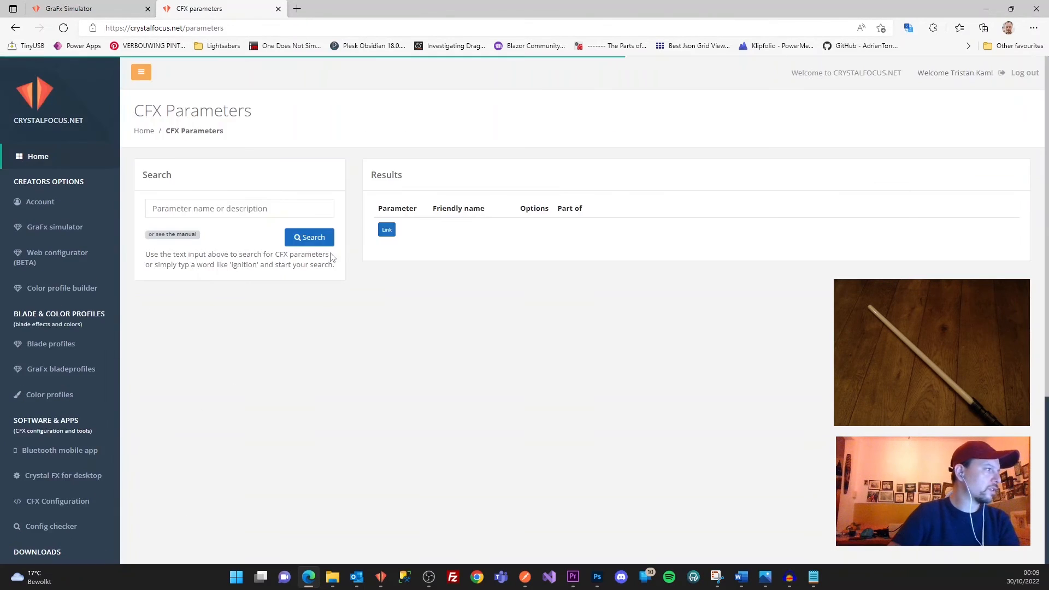
Step: Search the CFX parameters for style_poff and look up the option number for GrafX sequence
{"action": "left_click", "coordinate": [201, 207]}
{"action": "key", "text": "ctrl+v"}
{"action": "left_click", "coordinate": [298, 239]}
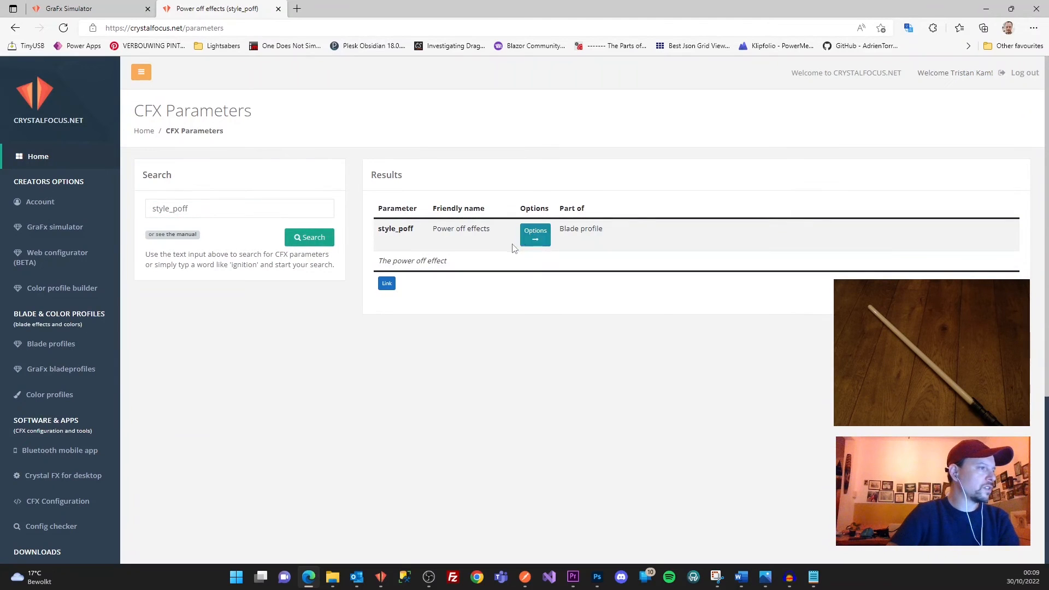
{"action": "left_click", "coordinate": [532, 237]}
{"action": "left_click_drag", "start_coordinate": [523, 406], "coordinate": [605, 407]}
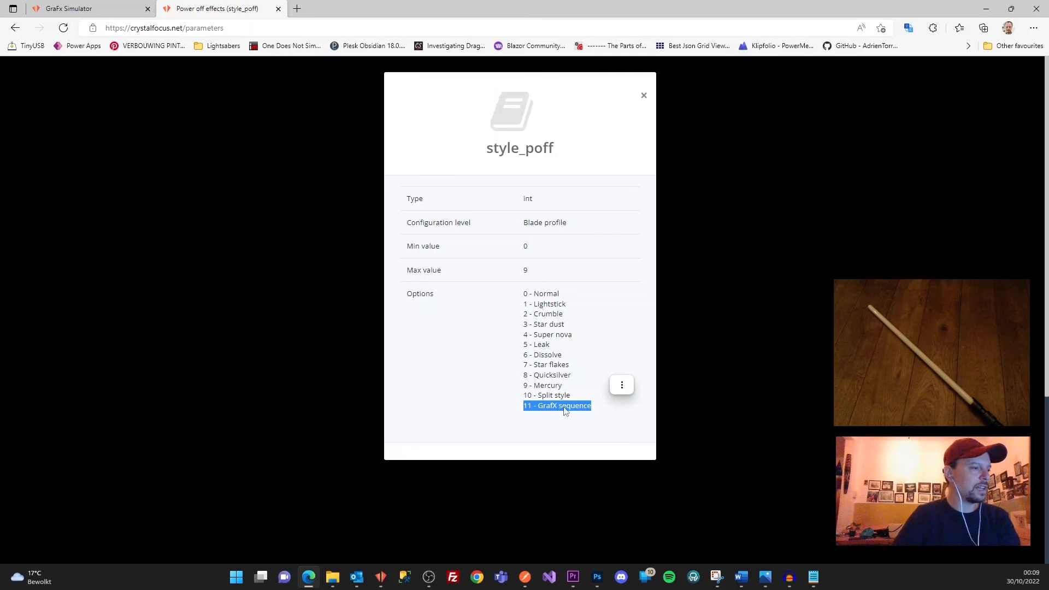
Step: Return to config.txt in Notepad, set style_poff to 11, save the file and close it
{"action": "left_click", "coordinate": [813, 576]}
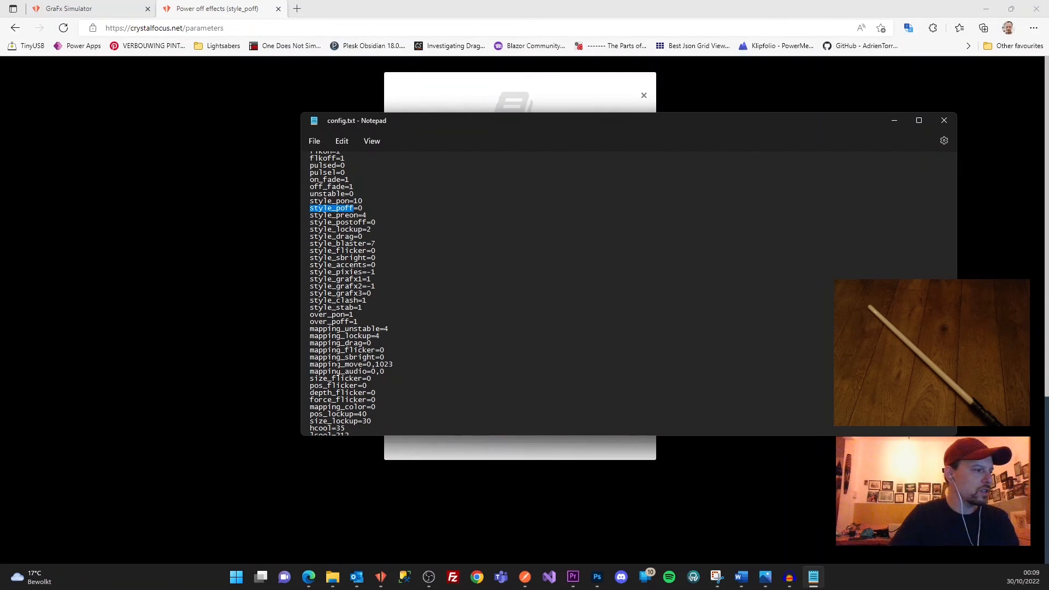
{"action": "left_click", "coordinate": [362, 203]}
{"action": "type", "text": "11"}
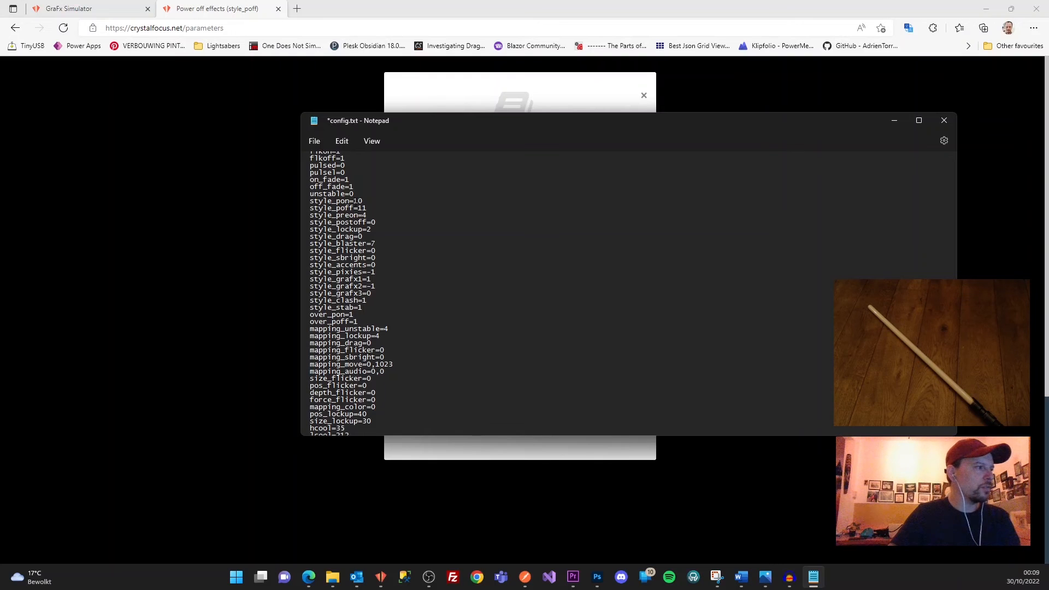
{"action": "key", "text": "ctrl+s"}
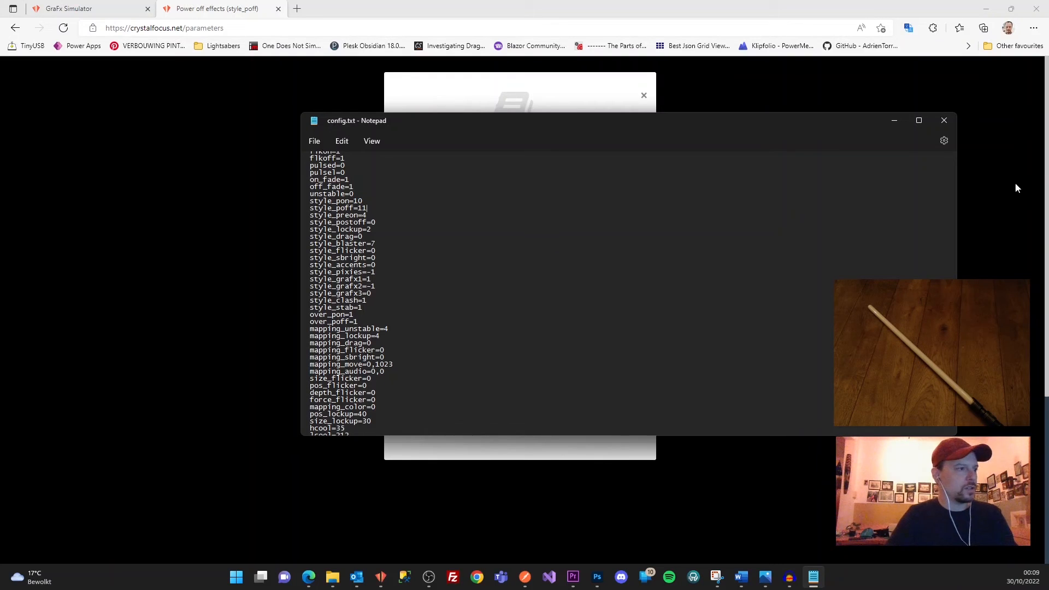
{"action": "left_click", "coordinate": [944, 120]}
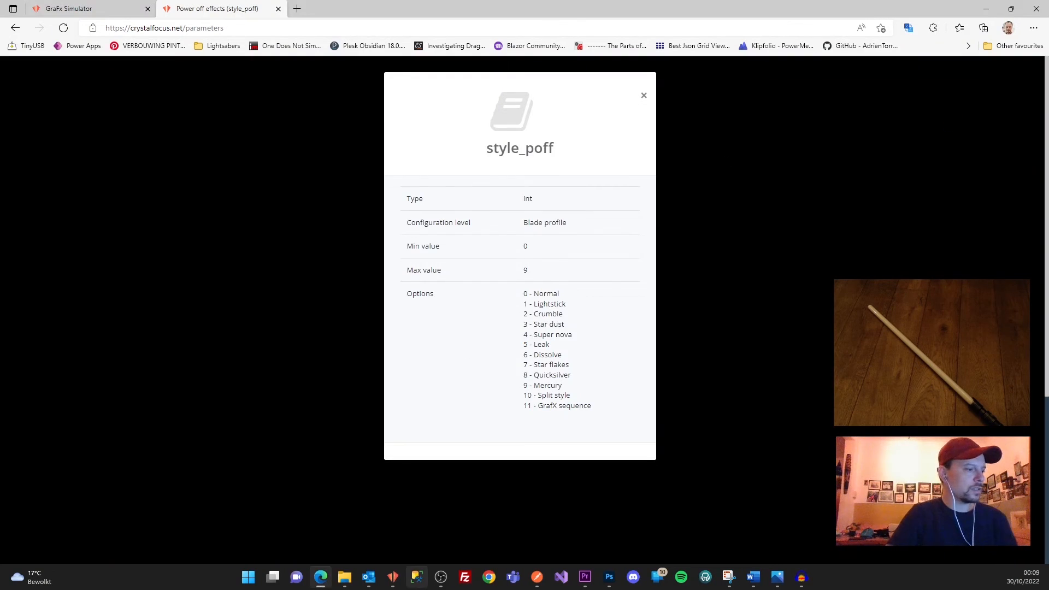
Step: Switch to Crystal FX, end USB mode and accept reconnecting to the CFX with remote control access
{"action": "left_click", "coordinate": [392, 576]}
{"action": "left_click", "coordinate": [693, 408]}
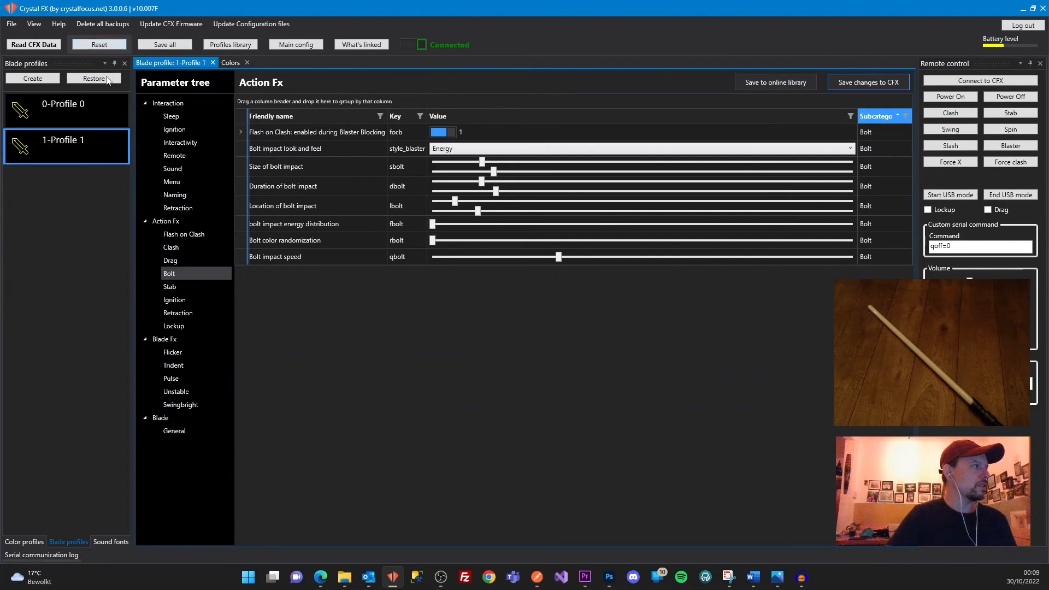
{"action": "left_click", "coordinate": [1023, 195]}
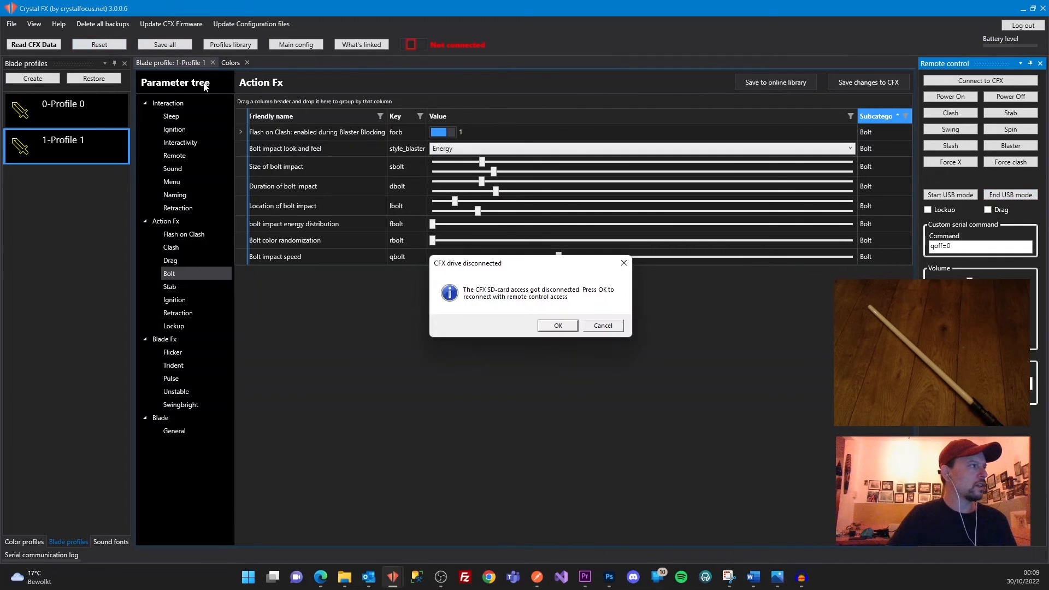
{"action": "left_click", "coordinate": [558, 325]}
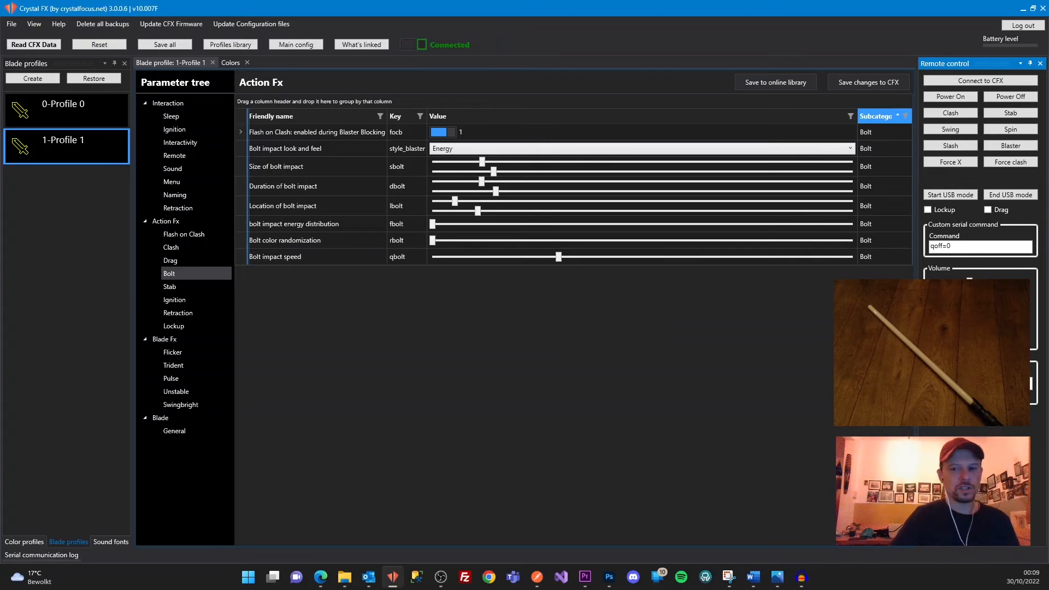
Step: Power the saber on and off twice by remote control to check the blade's power-off effect
{"action": "left_click", "coordinate": [949, 99]}
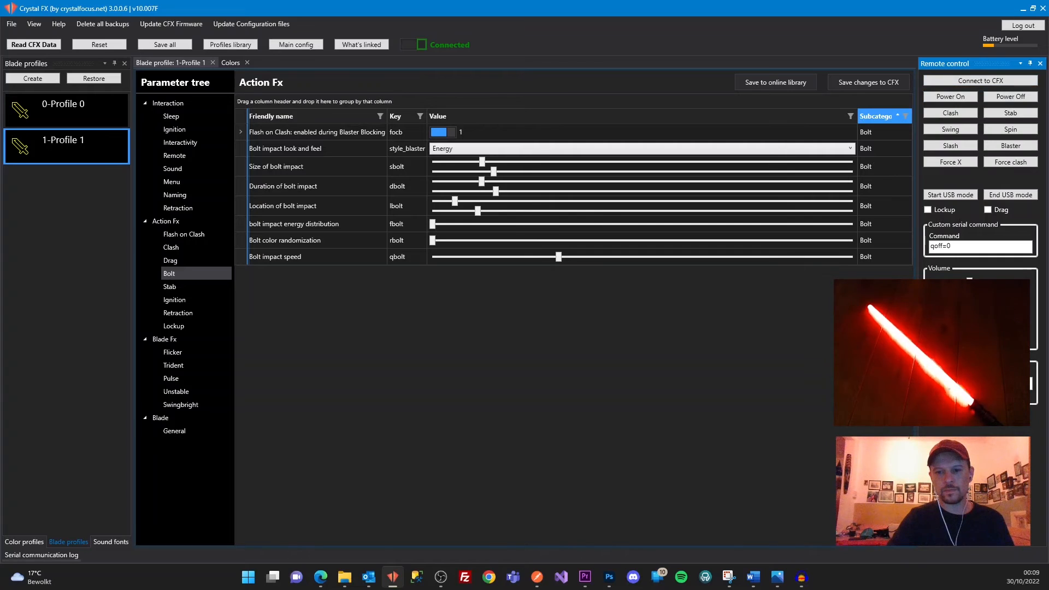
{"action": "left_click", "coordinate": [1010, 99]}
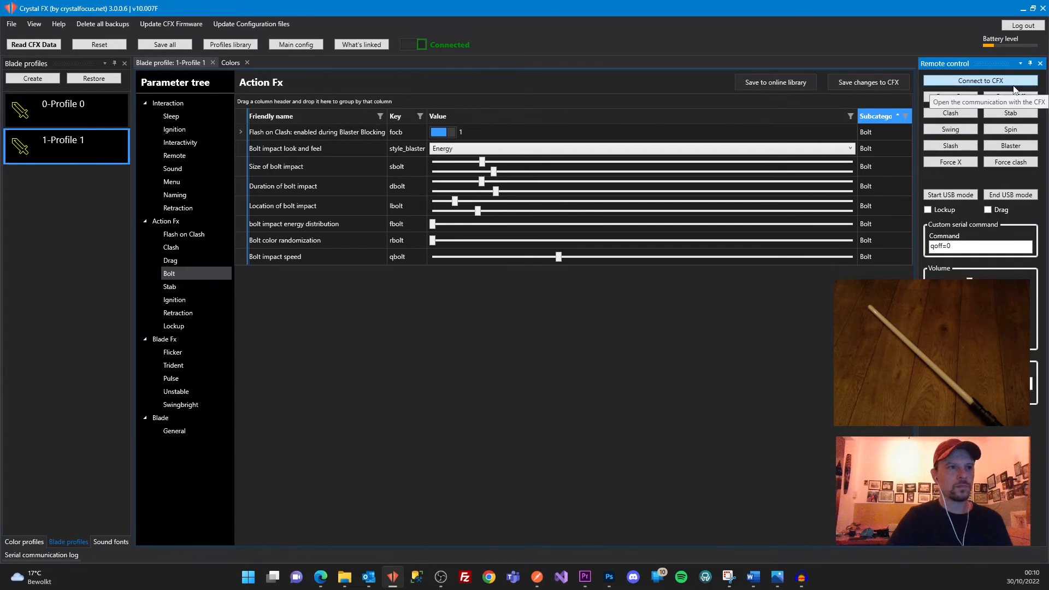
{"action": "left_click", "coordinate": [959, 98]}
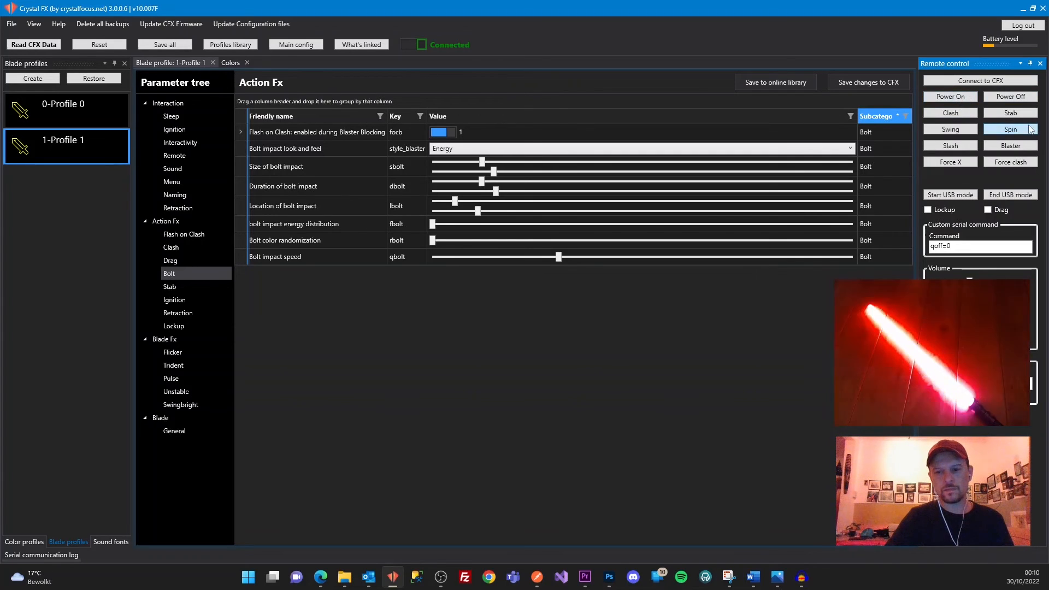
{"action": "left_click", "coordinate": [1011, 97]}
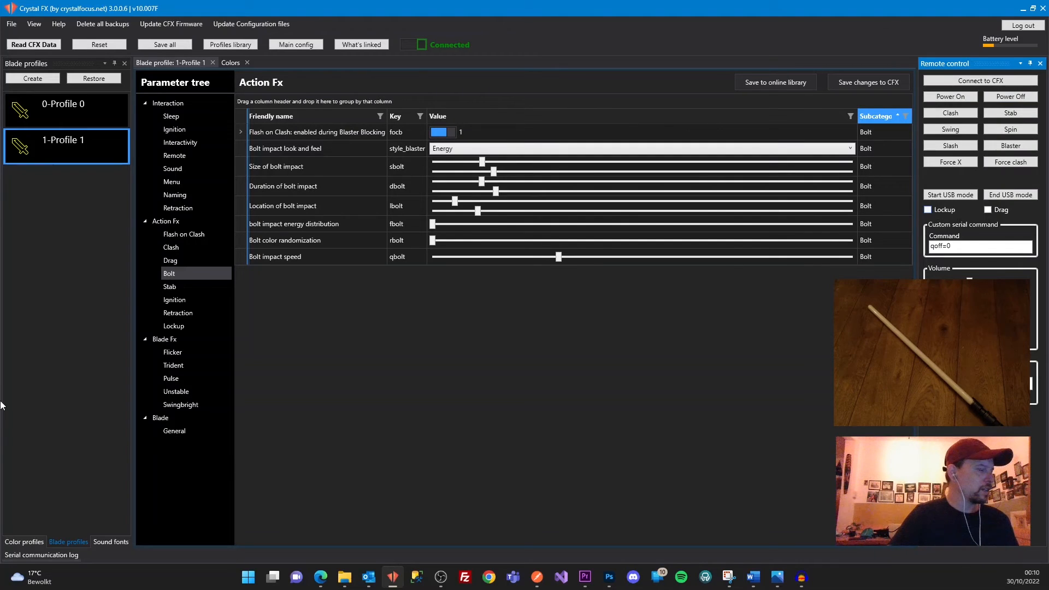
Step: In Profile 1's Action Fx Retraction settings, set Power off effects to GrafX sequence with Overlay blending, and save the changes to CFX
{"action": "left_click", "coordinate": [180, 314]}
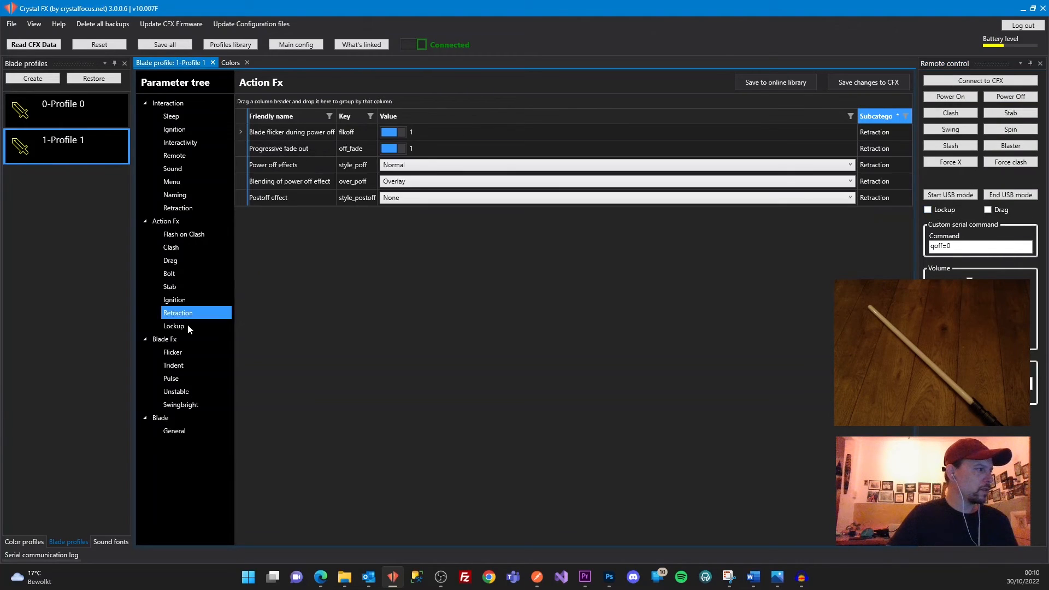
{"action": "left_click", "coordinate": [405, 166]}
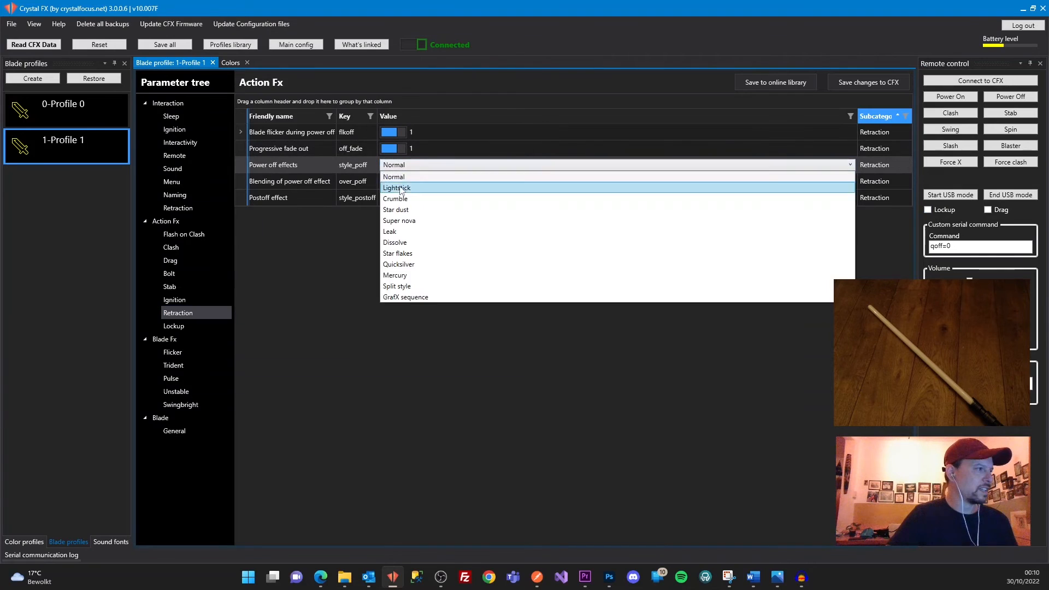
{"action": "left_click", "coordinate": [412, 298]}
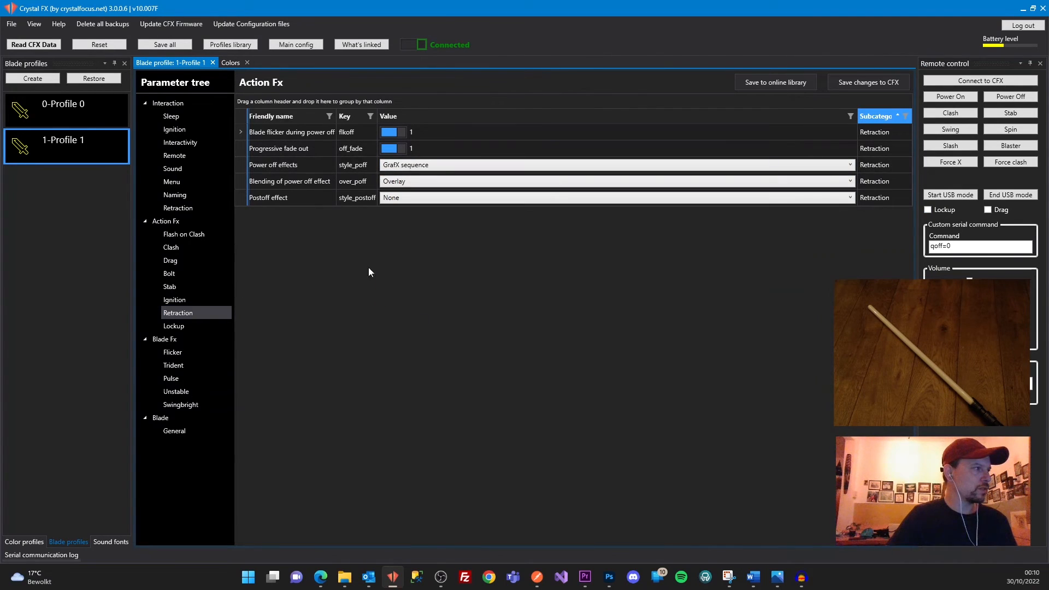
{"action": "left_click", "coordinate": [426, 184]}
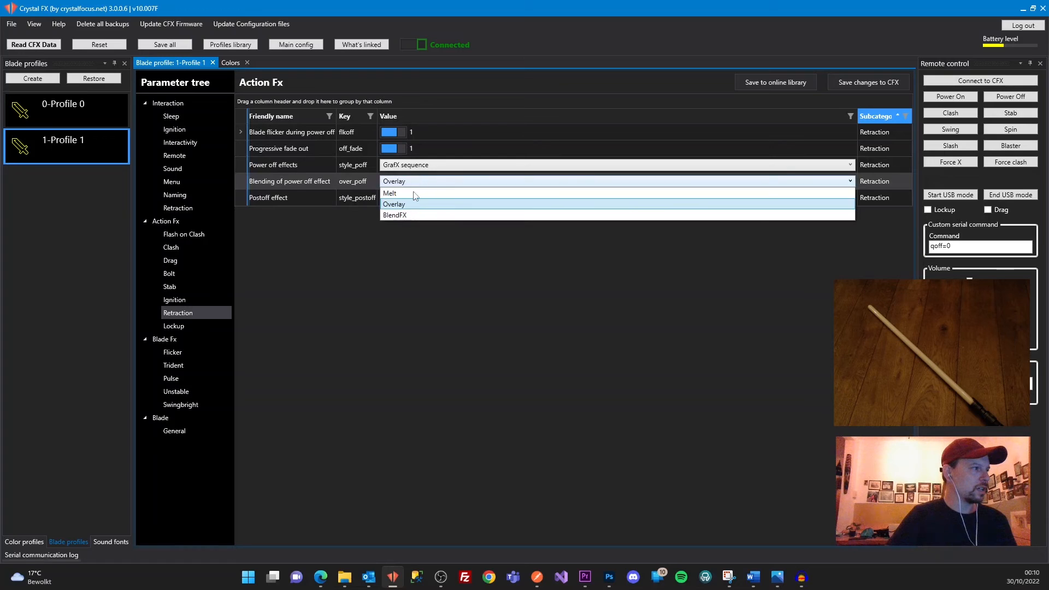
{"action": "left_click", "coordinate": [405, 205]}
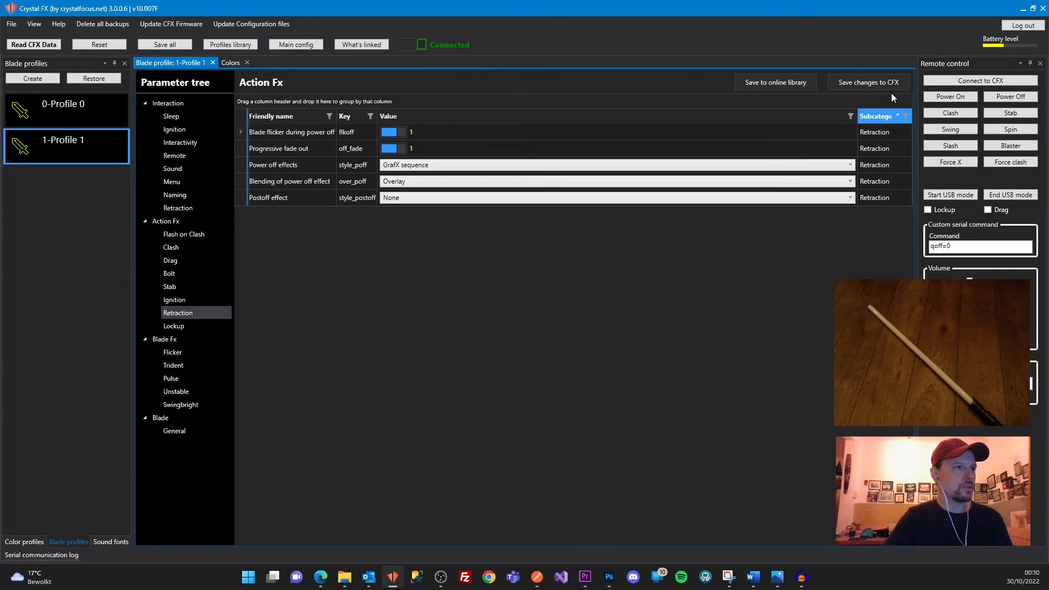
{"action": "left_click", "coordinate": [994, 246]}
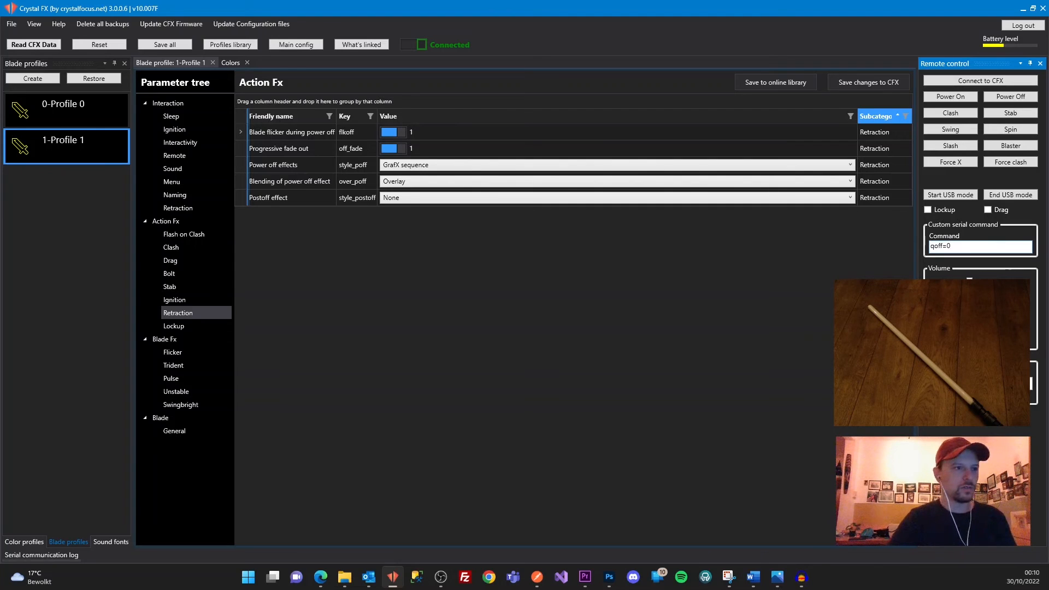
{"action": "left_click", "coordinate": [883, 84]}
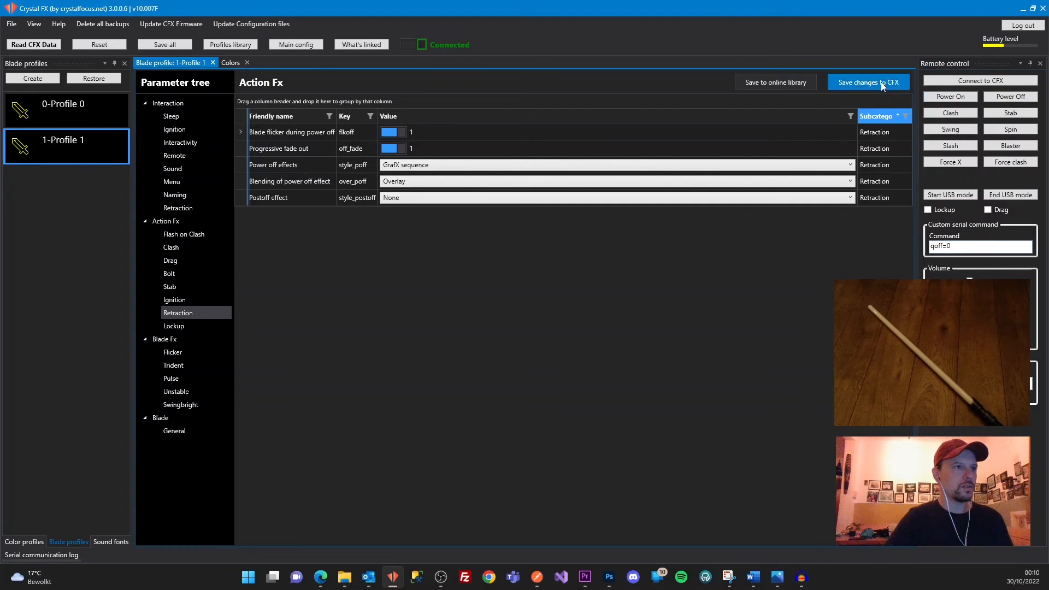
Step: Test the saber's power-on and power-off effects by remote control, and check the power-off bitmap in Photoshop
{"action": "left_click", "coordinate": [949, 98]}
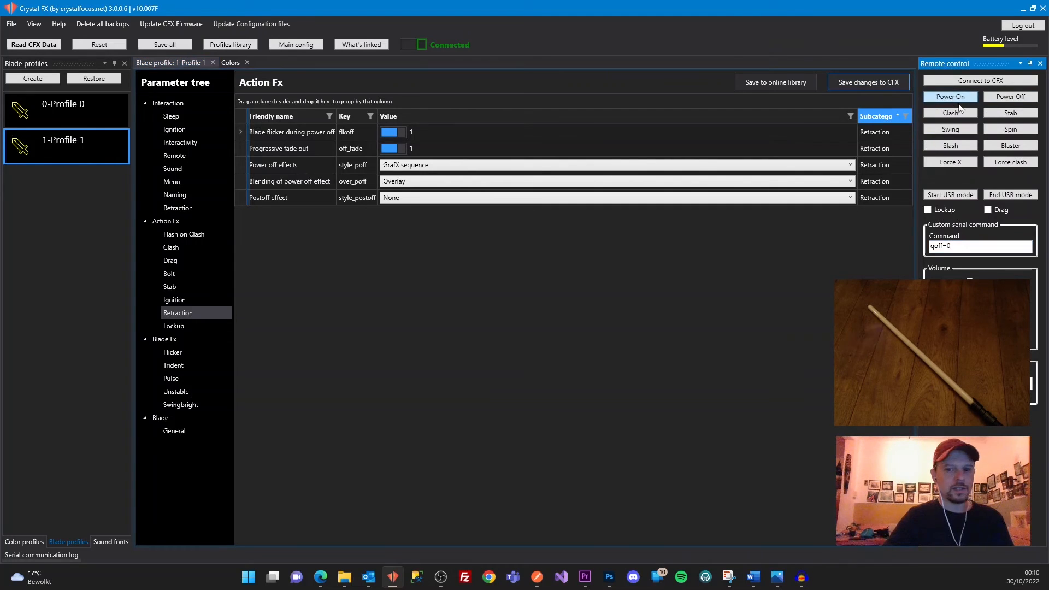
{"action": "left_click", "coordinate": [1012, 102]}
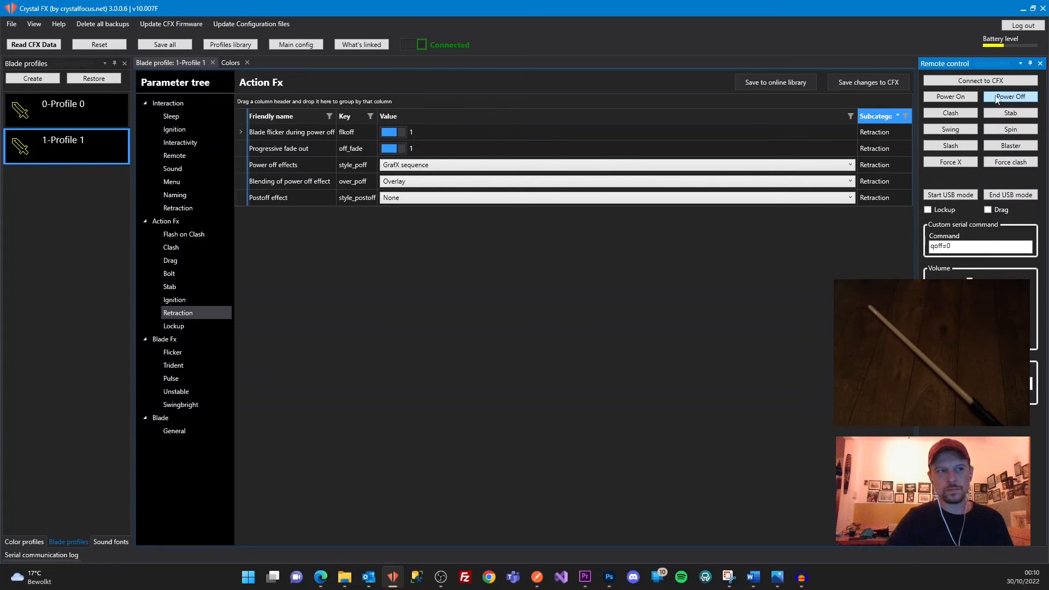
{"action": "left_click", "coordinate": [997, 99]}
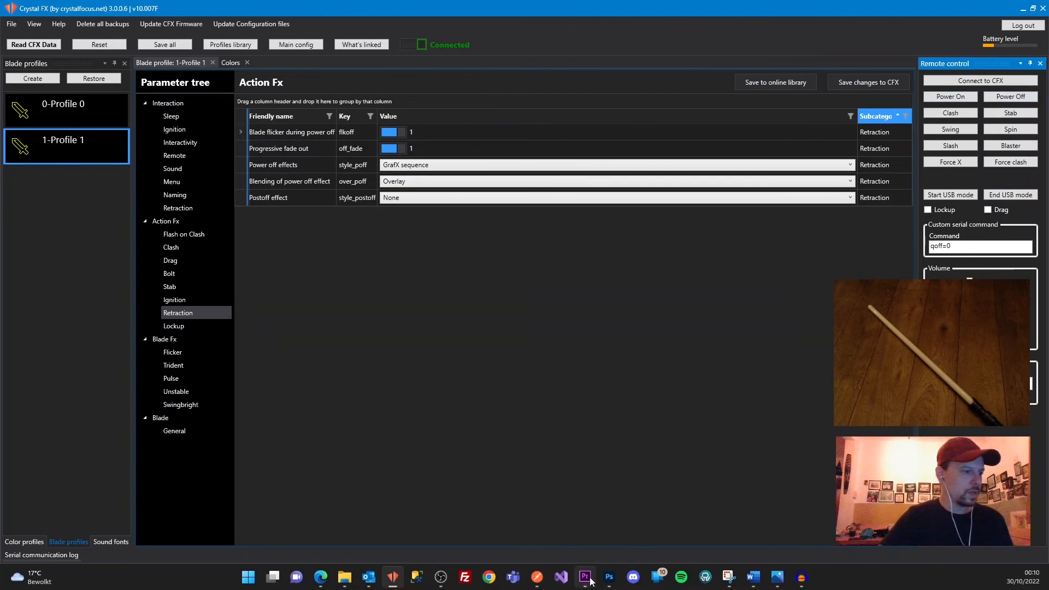
{"action": "left_click", "coordinate": [610, 578]}
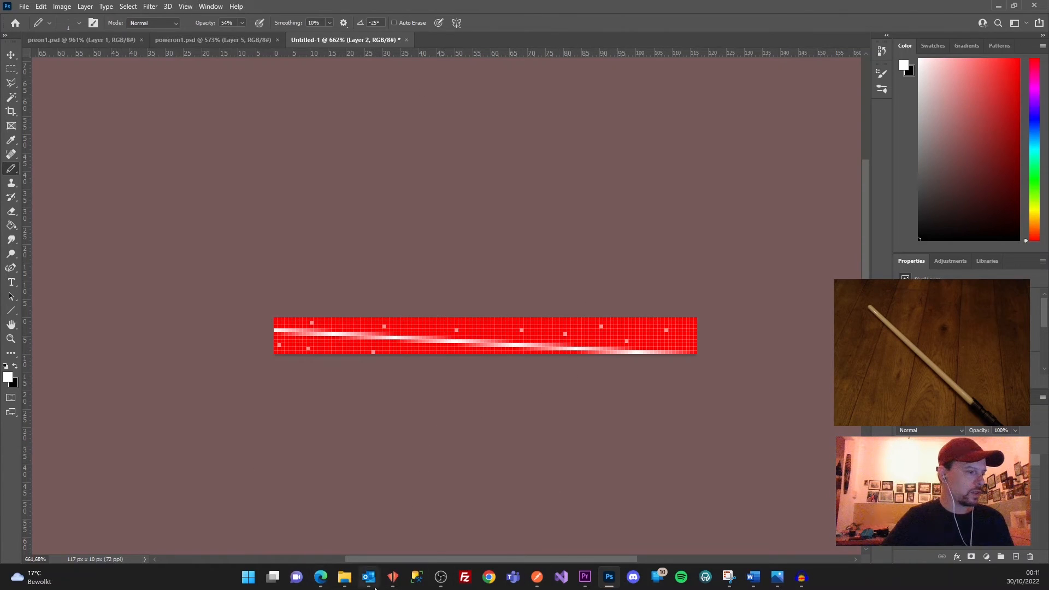
Step: Return to Crystal FX, switch to File Explorer, and open grafx1.txt from the extra\GRAFX\1-Omen folder on USB Drive (D:)
{"action": "left_click", "coordinate": [393, 577]}
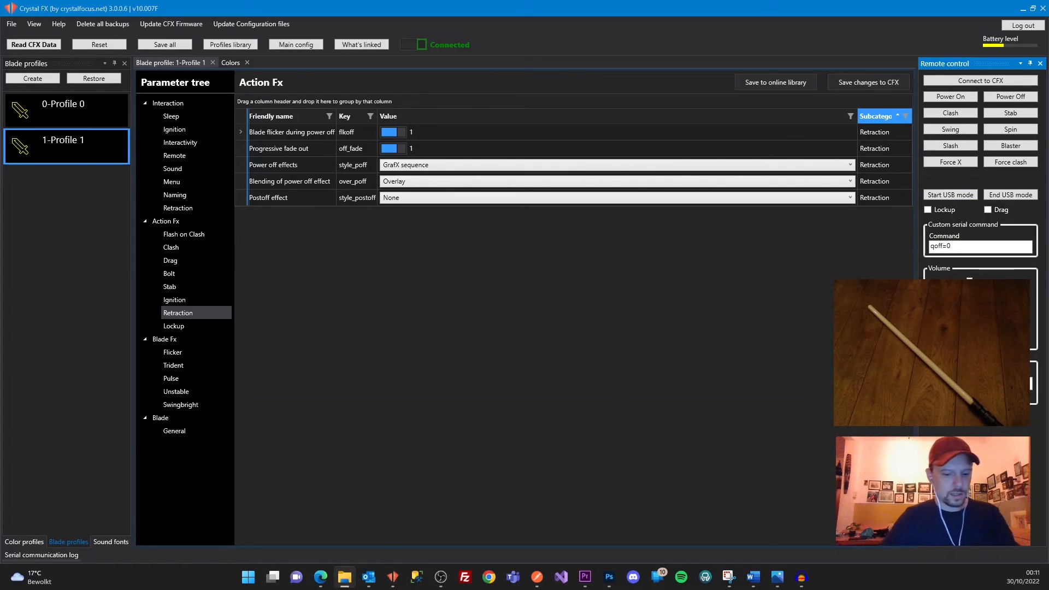
{"action": "key", "text": "super+e"}
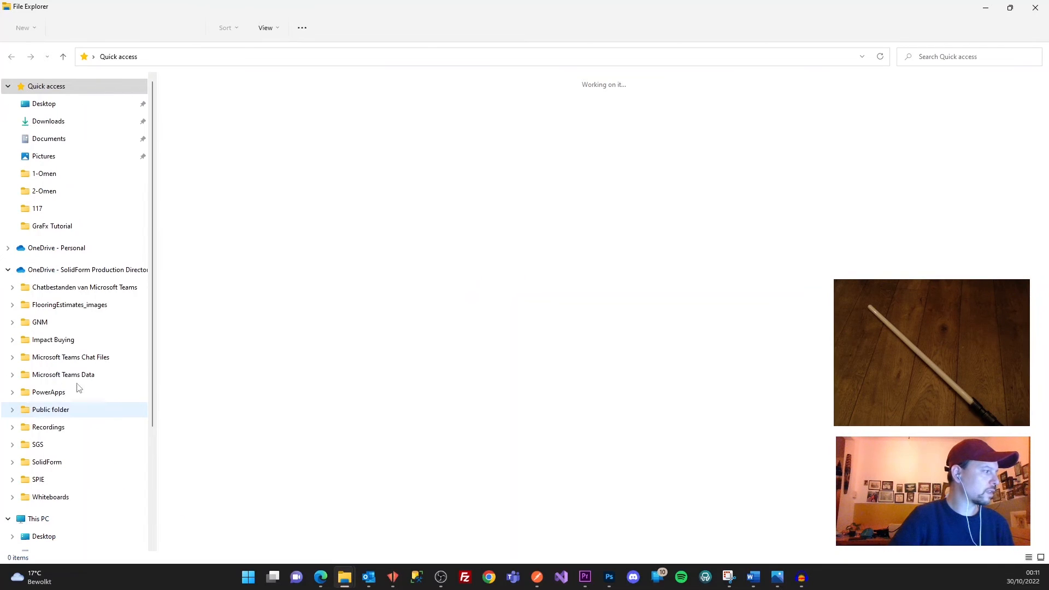
{"action": "scroll", "coordinate": [60, 437], "scroll_direction": "down", "scroll_amount": 3}
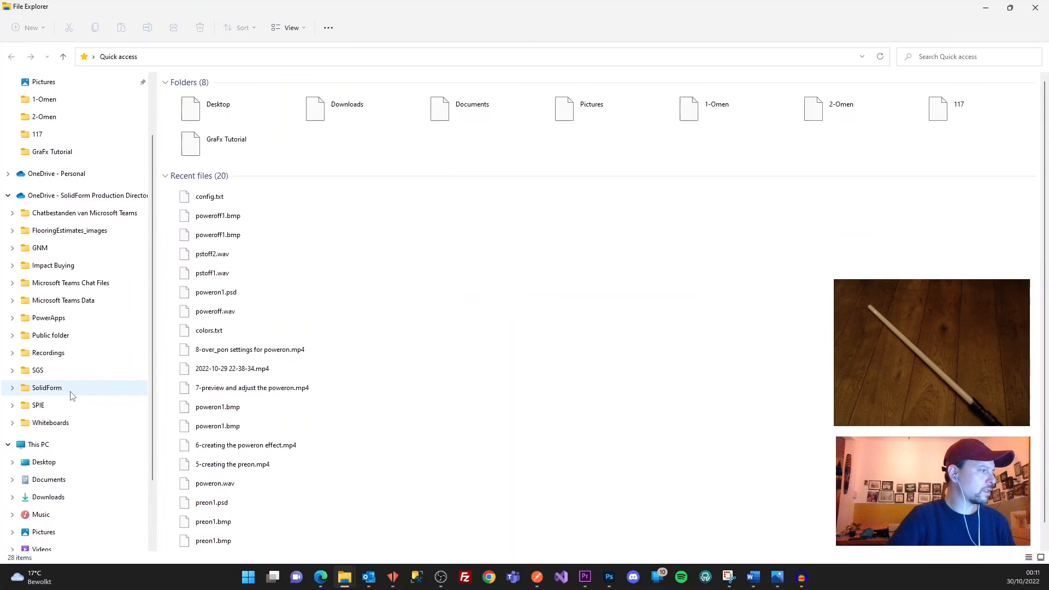
{"action": "left_click", "coordinate": [52, 497]}
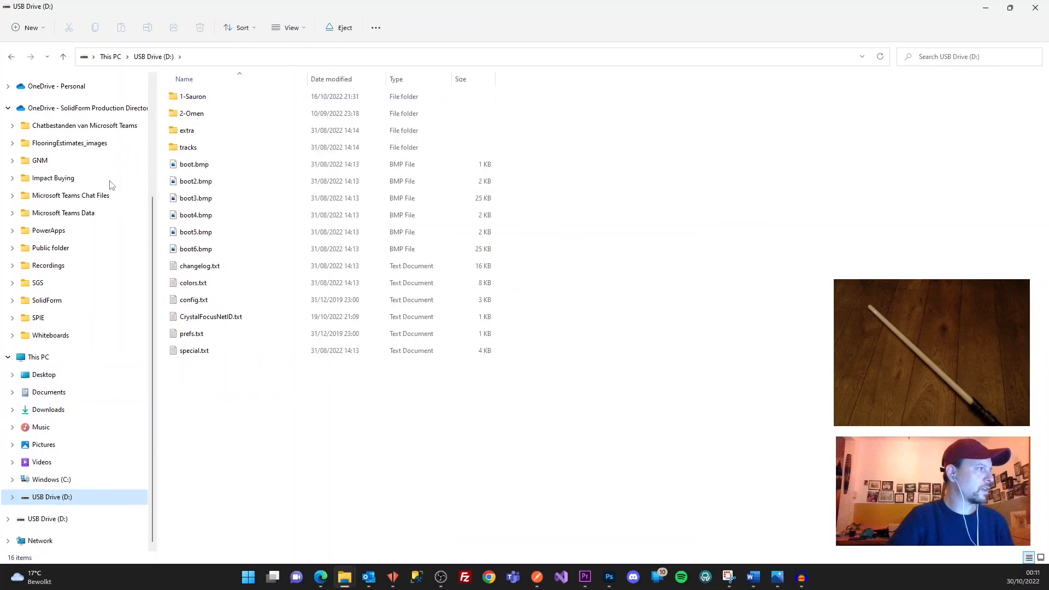
{"action": "left_click", "coordinate": [185, 132]}
{"action": "double_click", "coordinate": [185, 133]}
{"action": "double_click", "coordinate": [192, 130]}
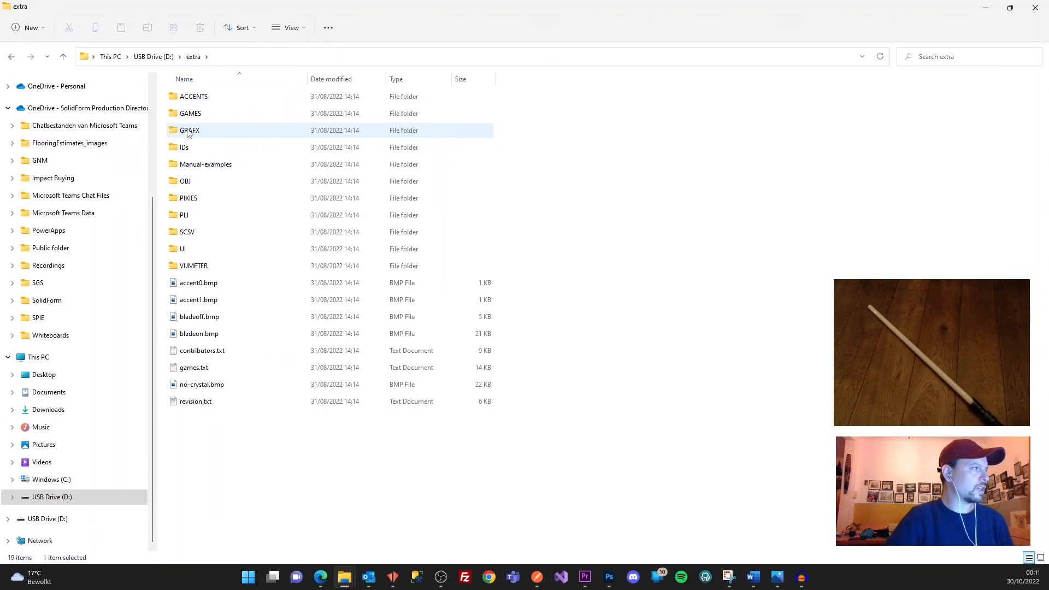
{"action": "double_click", "coordinate": [192, 114]}
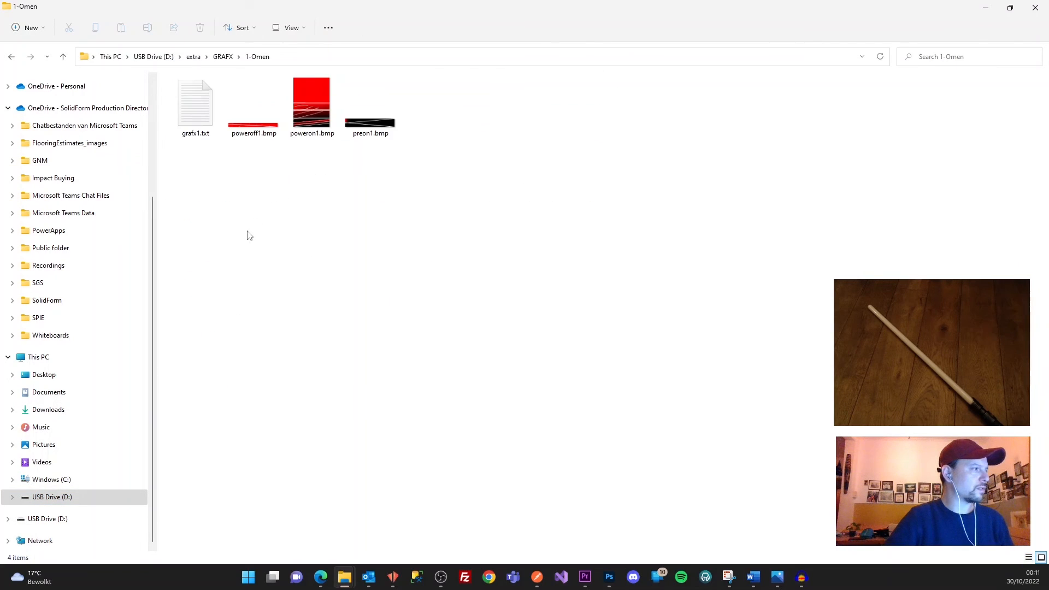
{"action": "left_click", "coordinate": [260, 134]}
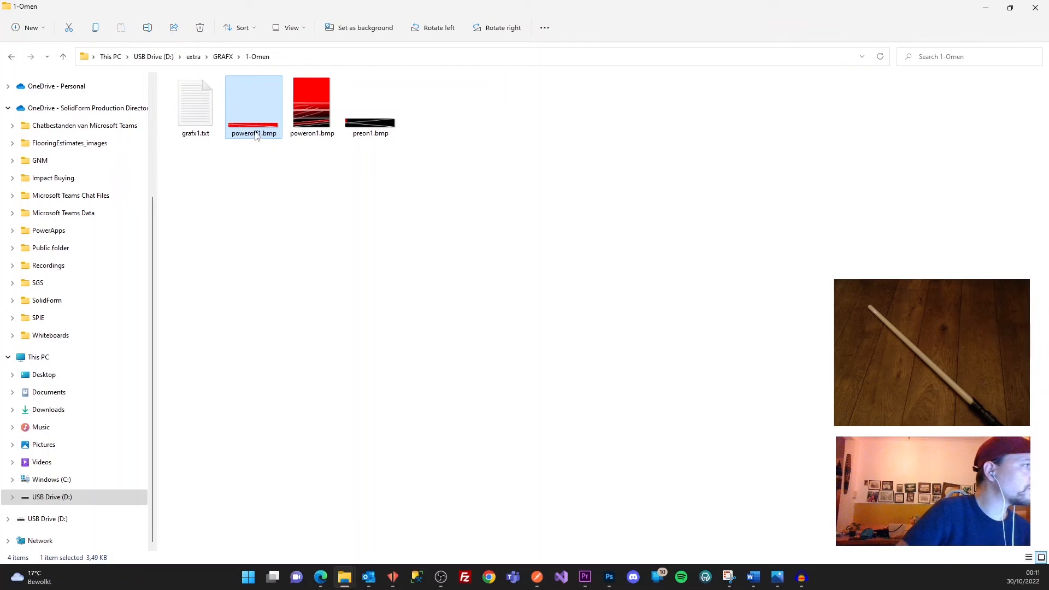
{"action": "double_click", "coordinate": [205, 117]}
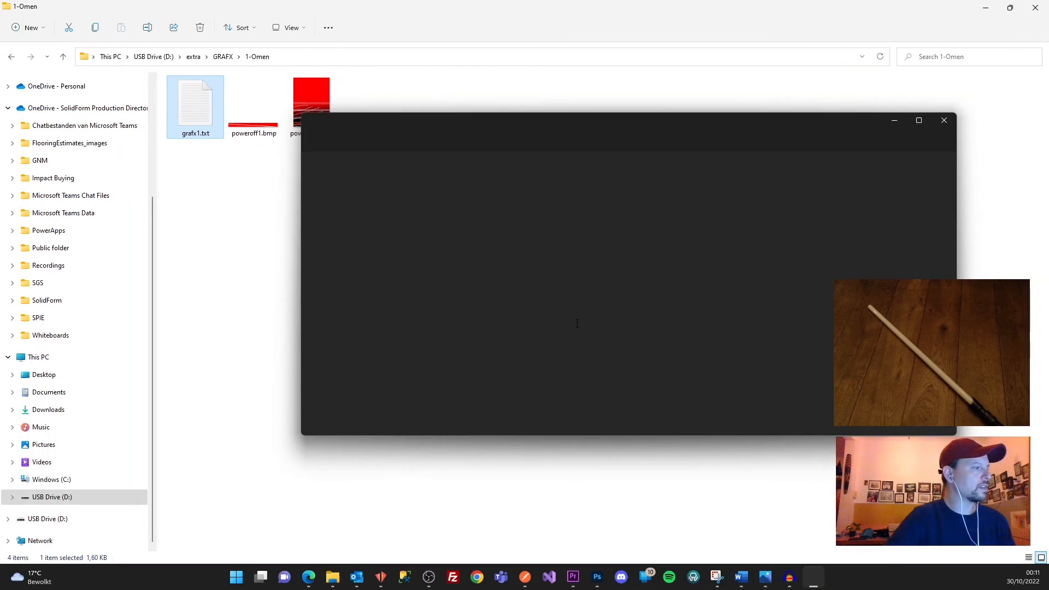
Step: Examine the POWEROFF section of grafx1.txt, close the file, and return to the root of USB Drive (D:)
{"action": "scroll", "coordinate": [398, 340], "scroll_direction": "down", "scroll_amount": 5}
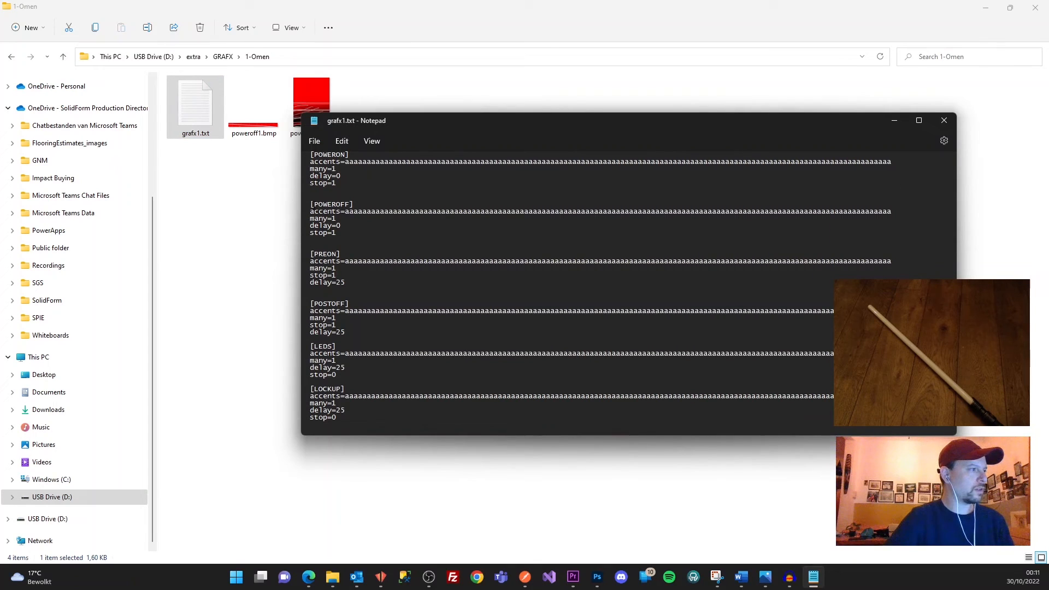
{"action": "left_click_drag", "start_coordinate": [310, 225], "coordinate": [383, 236]}
{"action": "left_click", "coordinate": [365, 227]}
{"action": "left_click", "coordinate": [946, 119]}
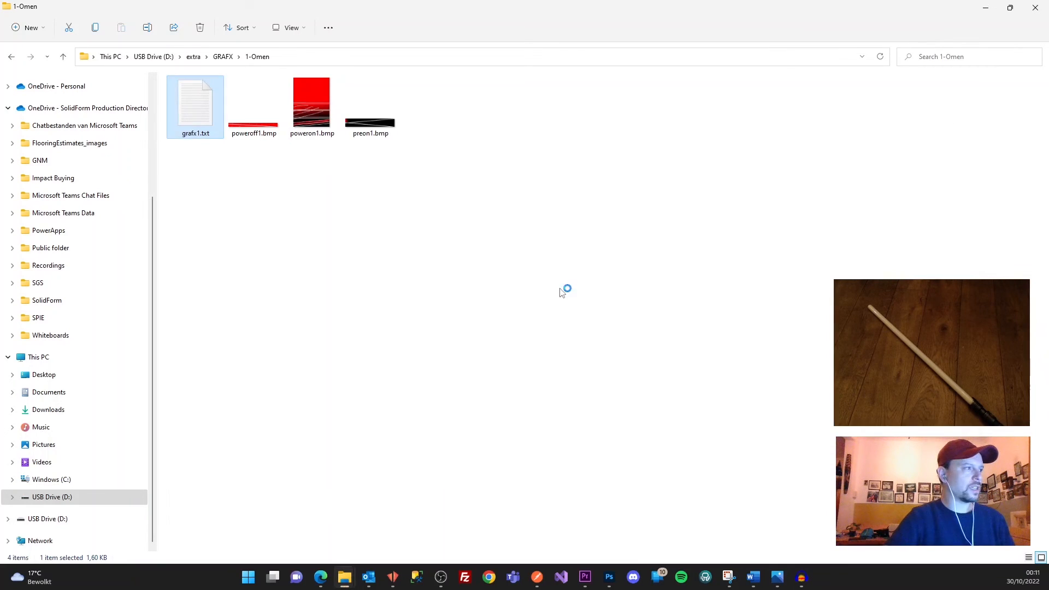
{"action": "left_click", "coordinate": [404, 213]}
{"action": "left_click", "coordinate": [160, 61]}
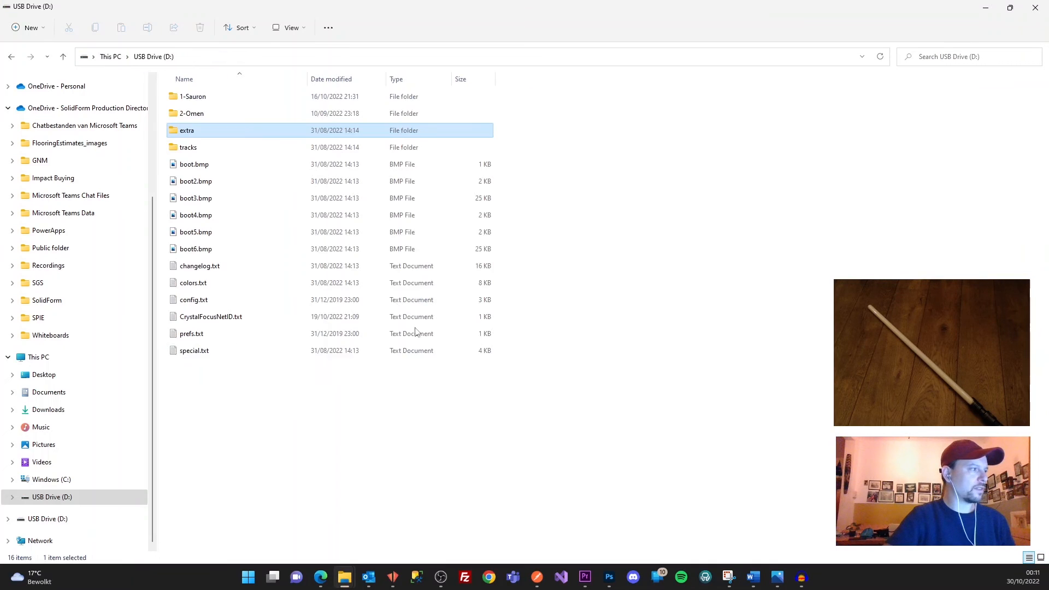
Step: Open config.txt on USB Drive (D:), check the style_poff value, and close the file
{"action": "left_click", "coordinate": [188, 301]}
{"action": "double_click", "coordinate": [188, 301]}
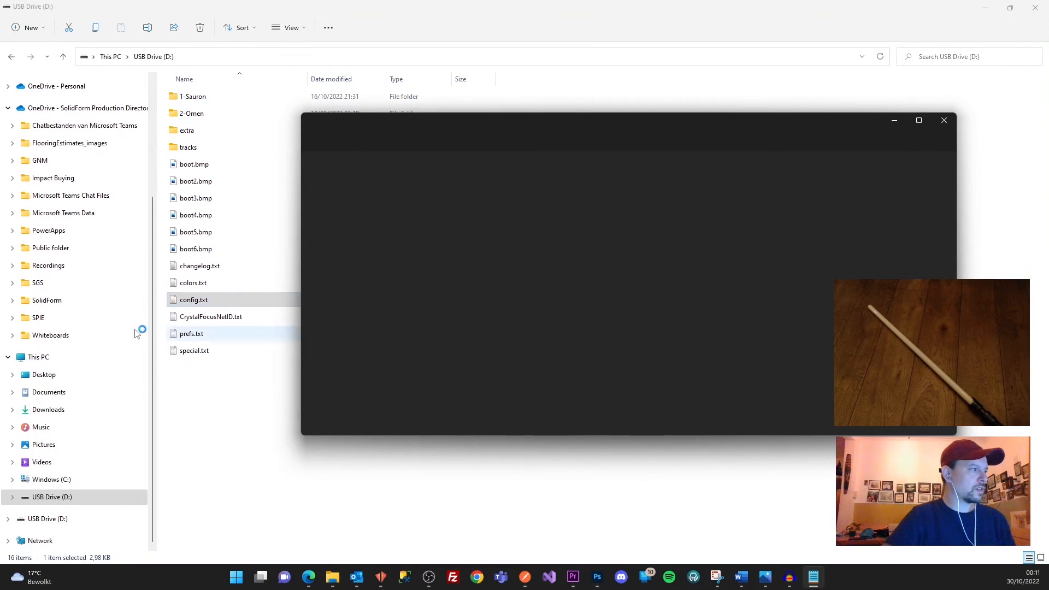
{"action": "scroll", "coordinate": [507, 309], "scroll_direction": "down", "scroll_amount": 10}
{"action": "scroll", "coordinate": [506, 310], "scroll_direction": "up", "scroll_amount": 13}
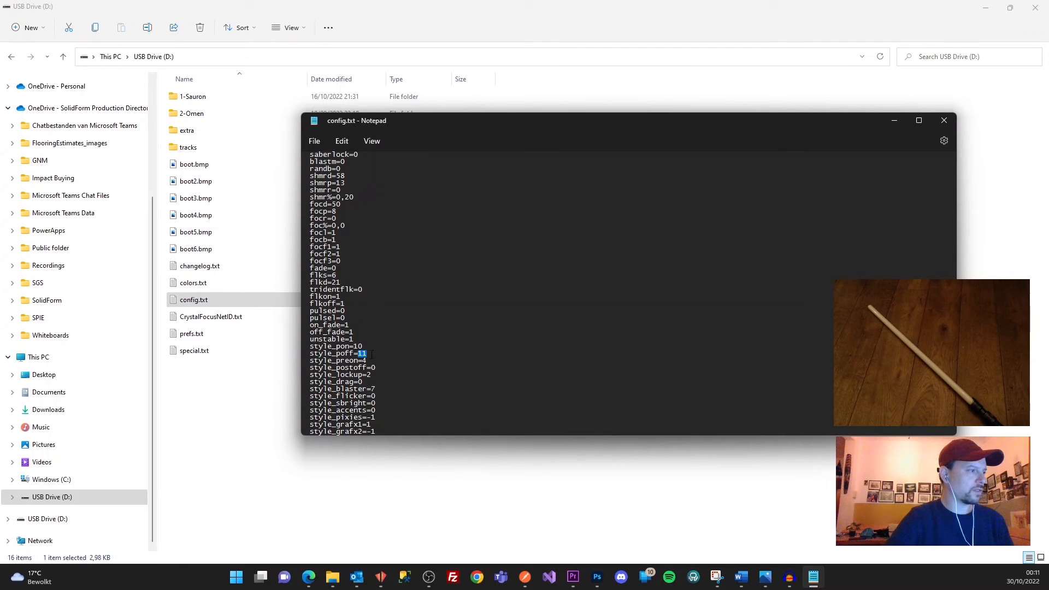
{"action": "left_click", "coordinate": [943, 120]}
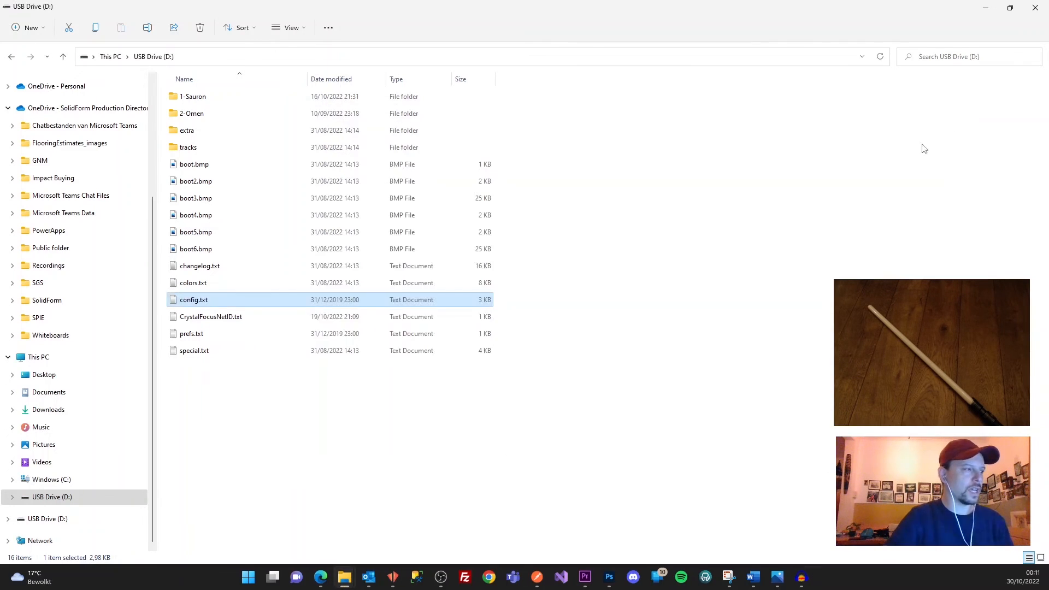
{"action": "left_click", "coordinate": [402, 433]}
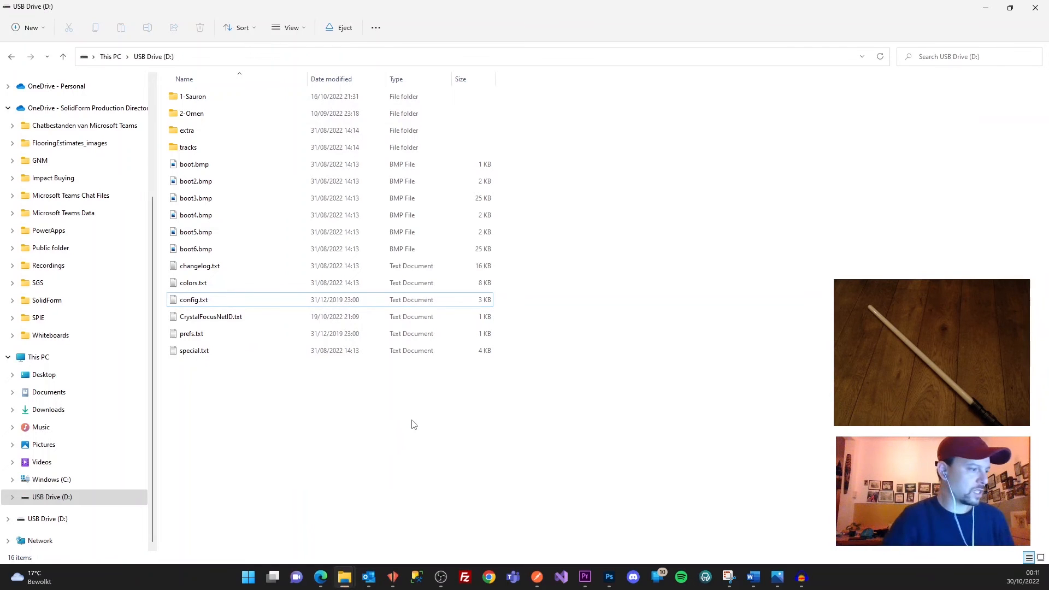
Step: Switch to Photoshop, add a new layer to the Untitled-1 power-off image, and fill it with white
{"action": "left_click", "coordinate": [609, 579]}
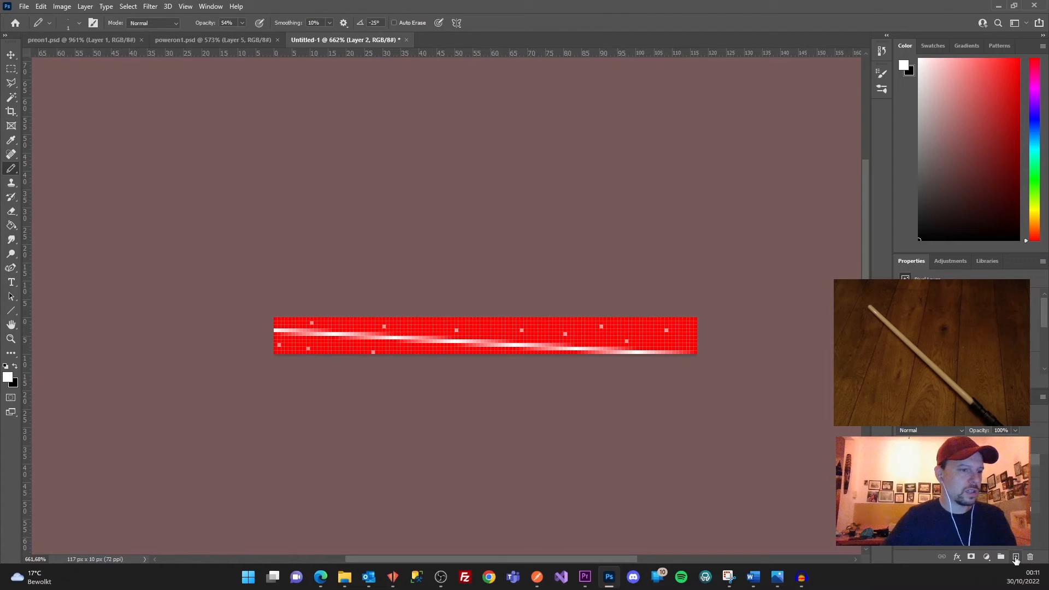
{"action": "left_click", "coordinate": [11, 225]}
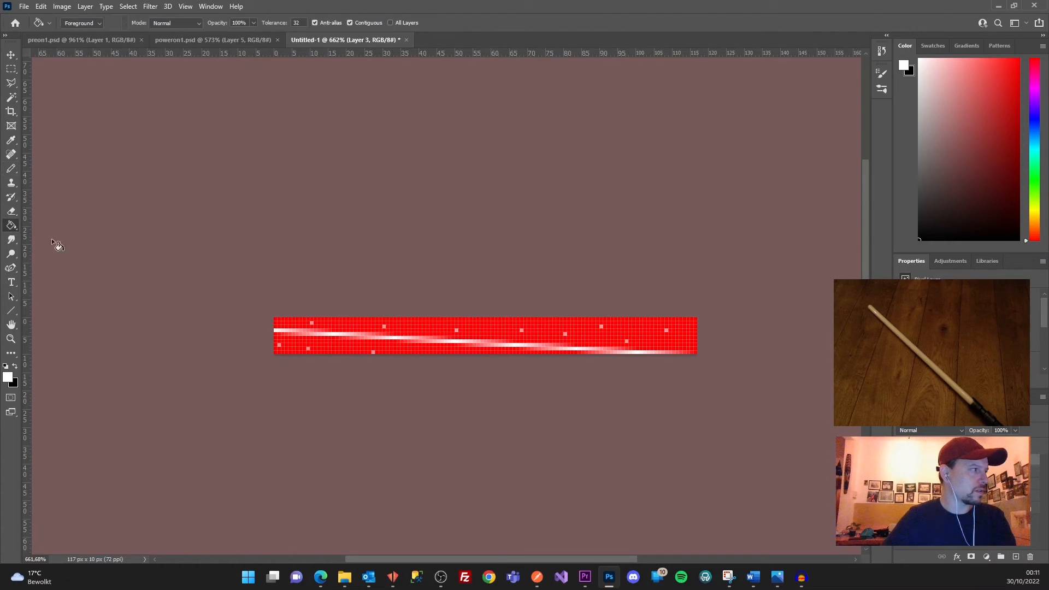
{"action": "left_click", "coordinate": [437, 333]}
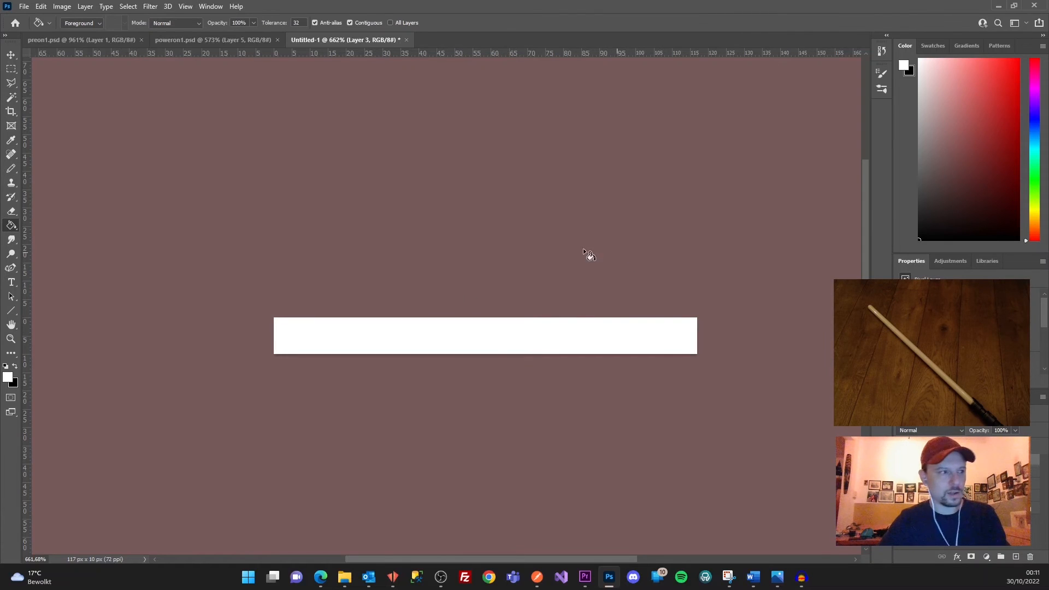
Step: Connect Crystal FX to the CFX, and save a BMP copy of the Photoshop image over poweroff1.bmp in extra\GRAFX\1-Omen
{"action": "left_click", "coordinate": [392, 576]}
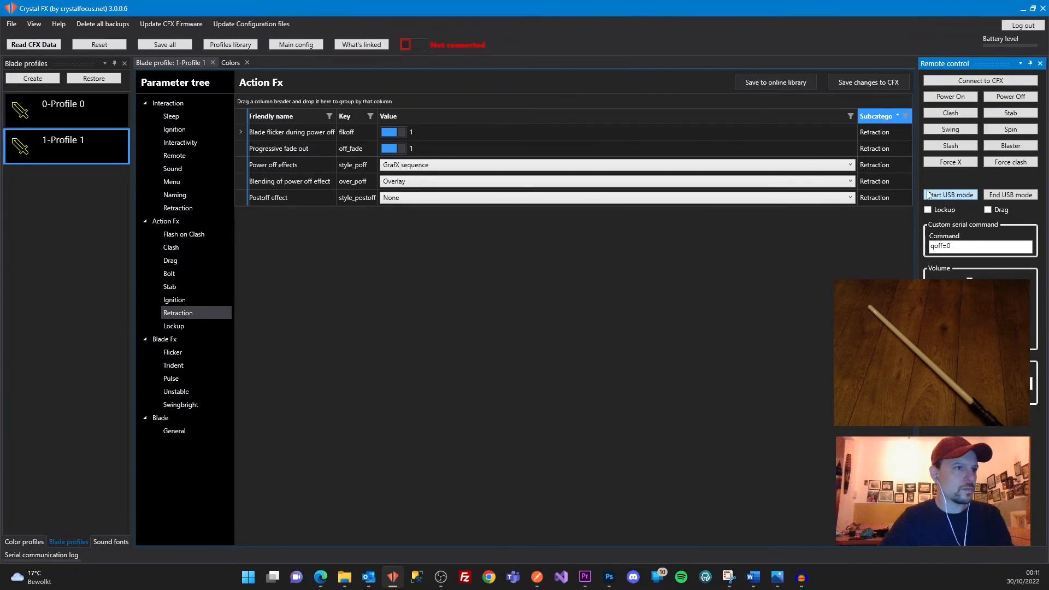
{"action": "left_click", "coordinate": [975, 82]}
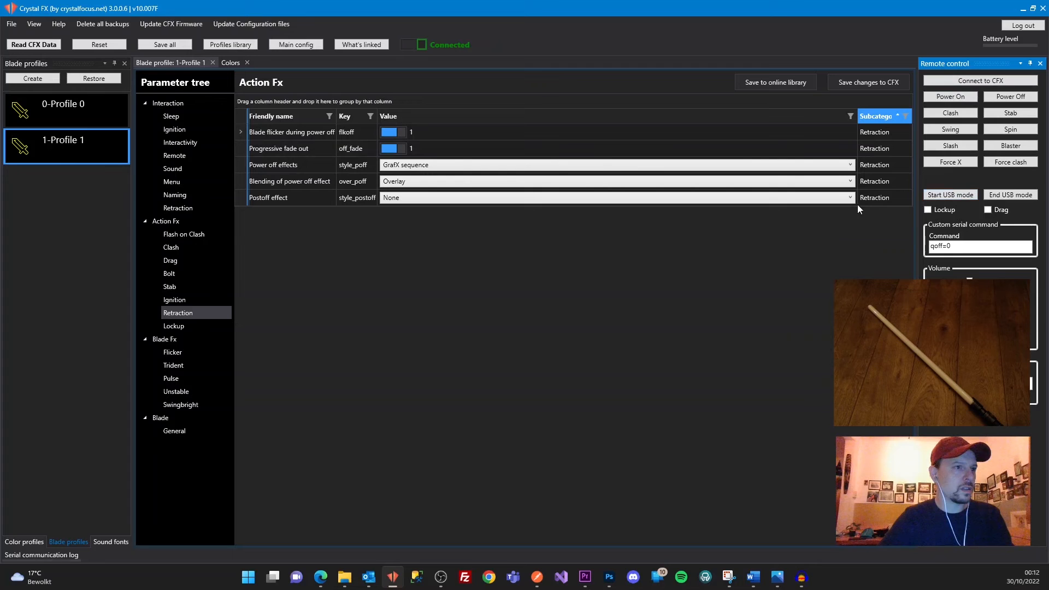
{"action": "left_click", "coordinate": [609, 577]}
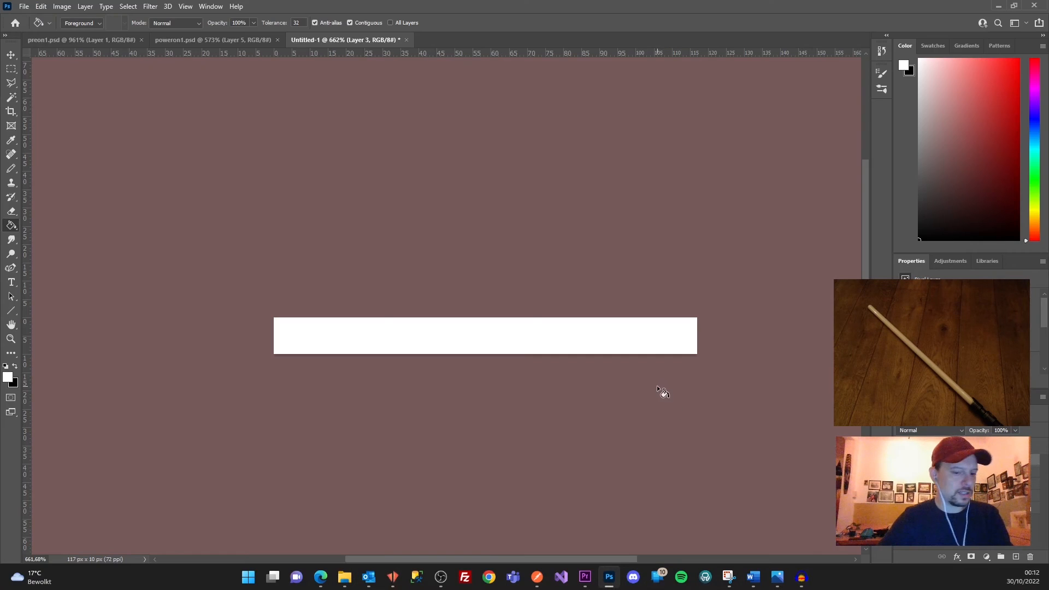
{"action": "key", "text": "ctrl+alt+s"}
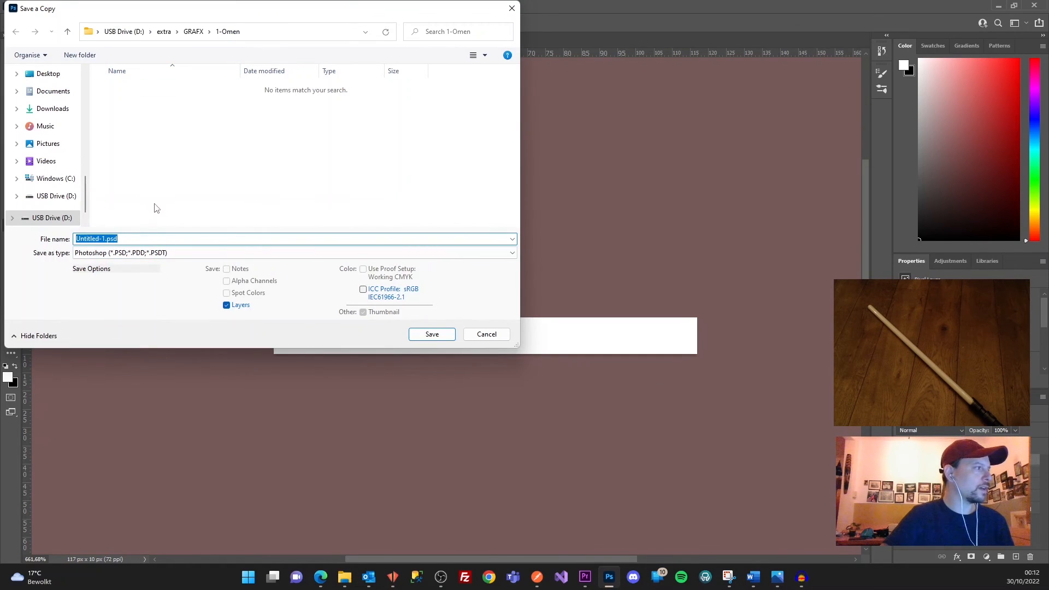
{"action": "left_click", "coordinate": [156, 253]}
{"action": "left_click", "coordinate": [192, 284]}
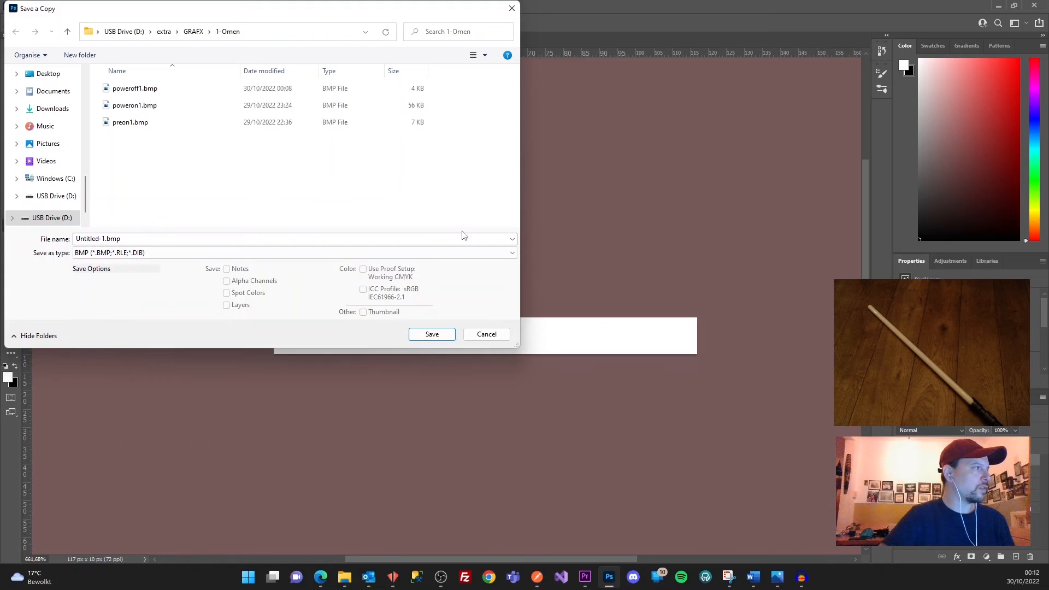
{"action": "double_click", "coordinate": [131, 90]}
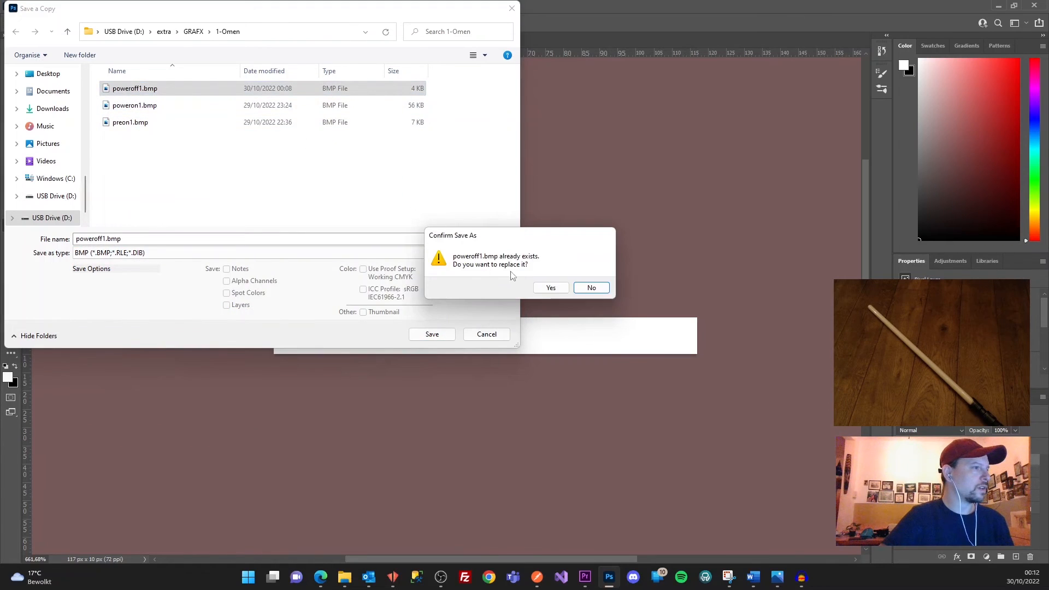
{"action": "left_click", "coordinate": [550, 287]}
{"action": "left_click", "coordinate": [517, 229]}
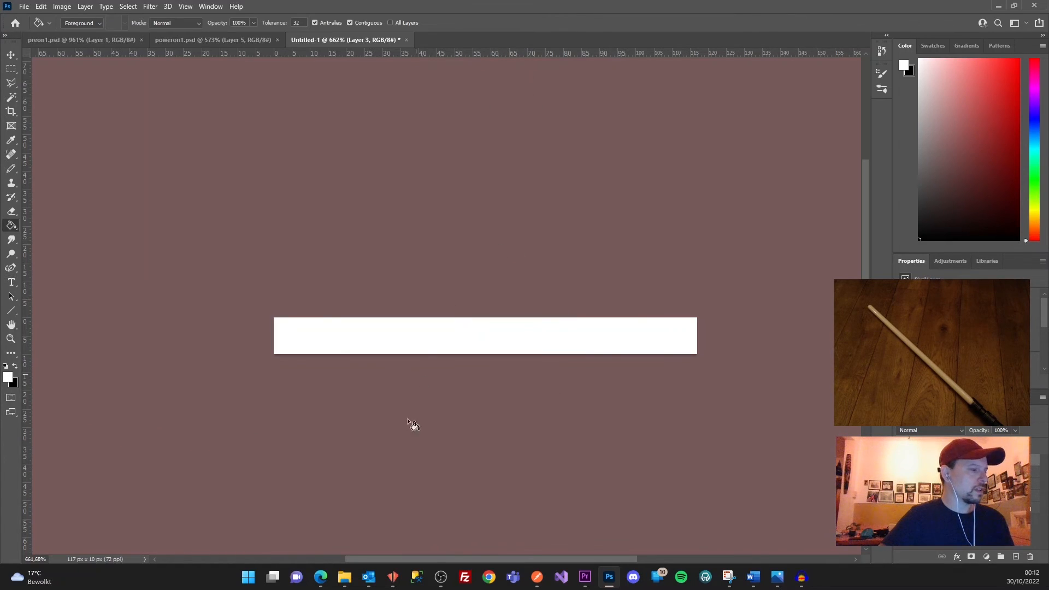
Step: Switch to Crystal FX and power the saber on and off three times by remote control to test the power-off effect
{"action": "left_click", "coordinate": [392, 576]}
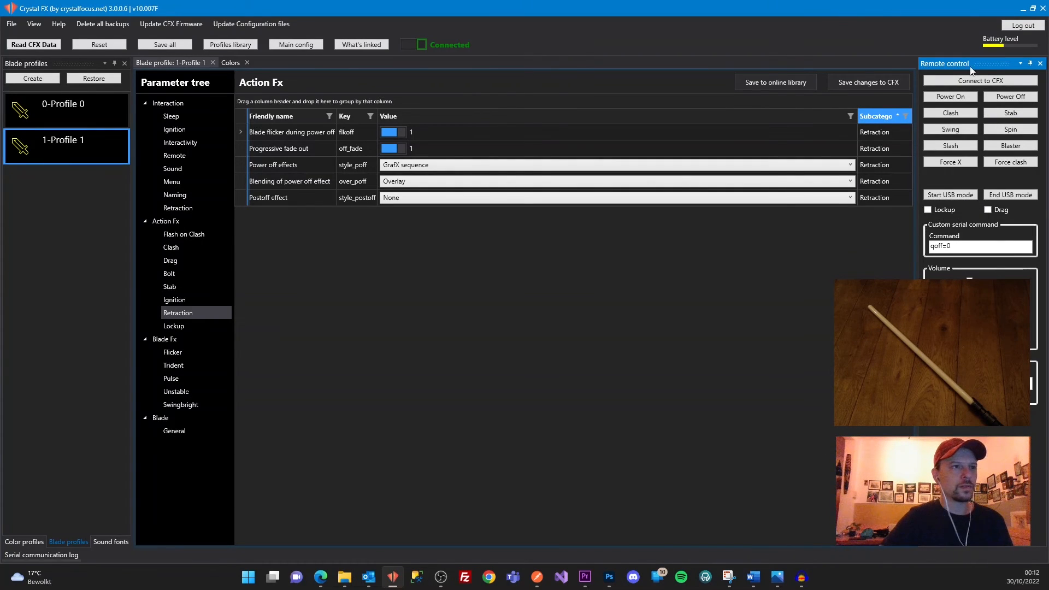
{"action": "left_click", "coordinate": [963, 99]}
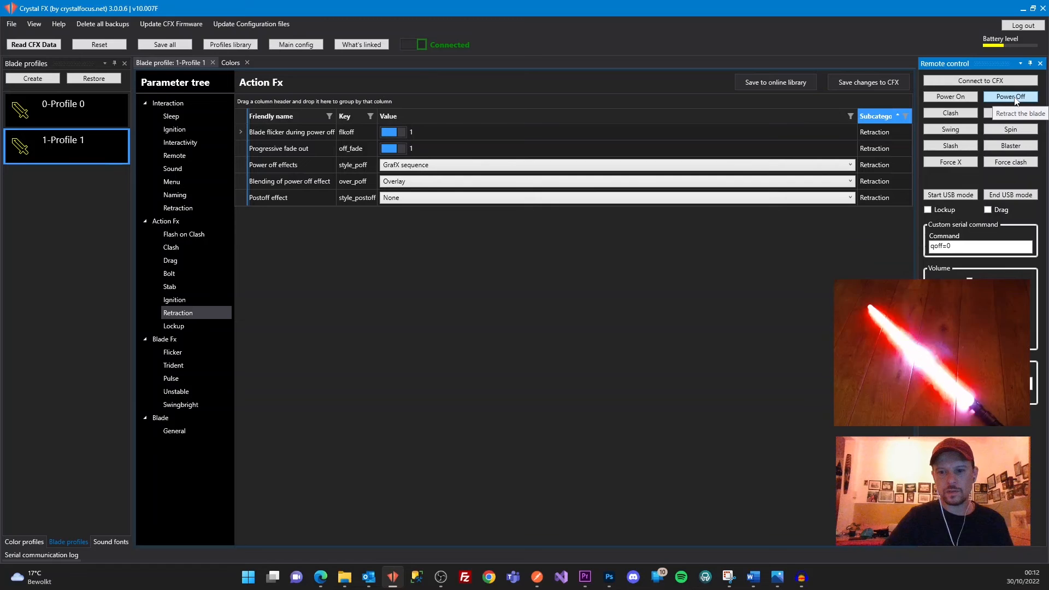
{"action": "left_click", "coordinate": [1014, 98]}
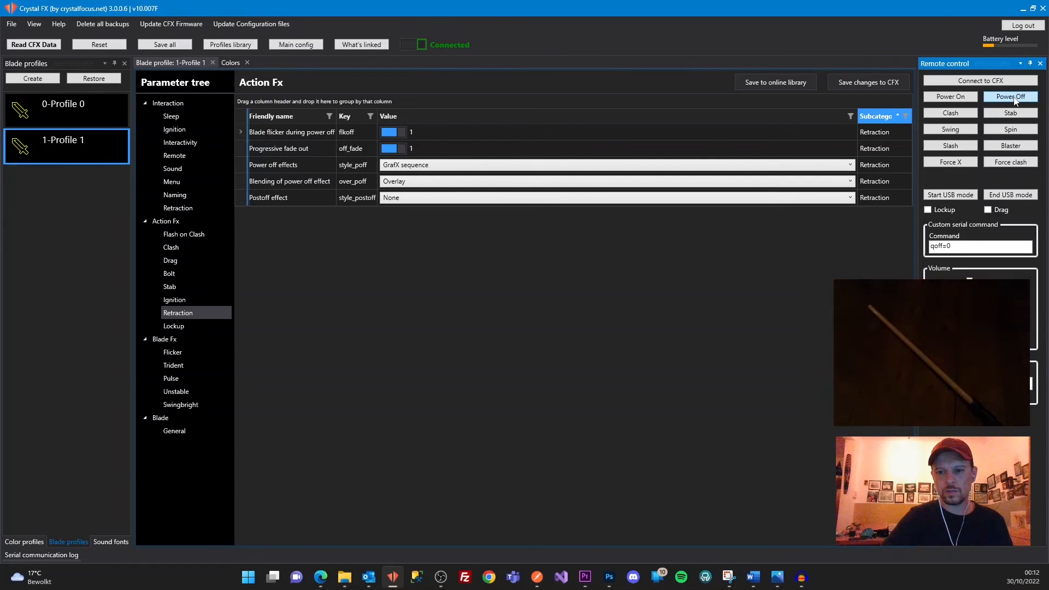
{"action": "left_click", "coordinate": [949, 100]}
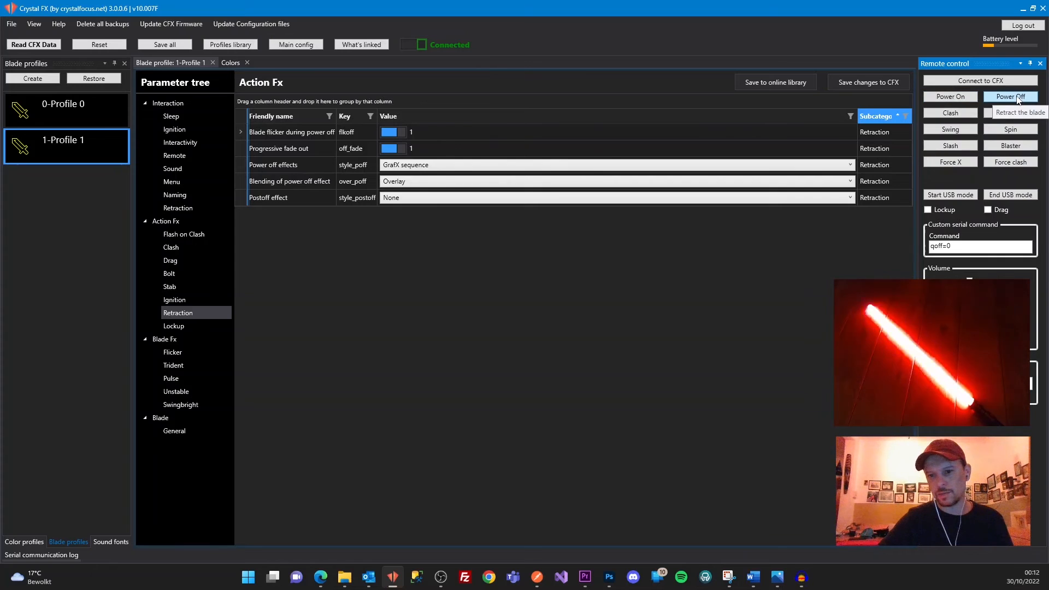
{"action": "left_click", "coordinate": [1016, 99]}
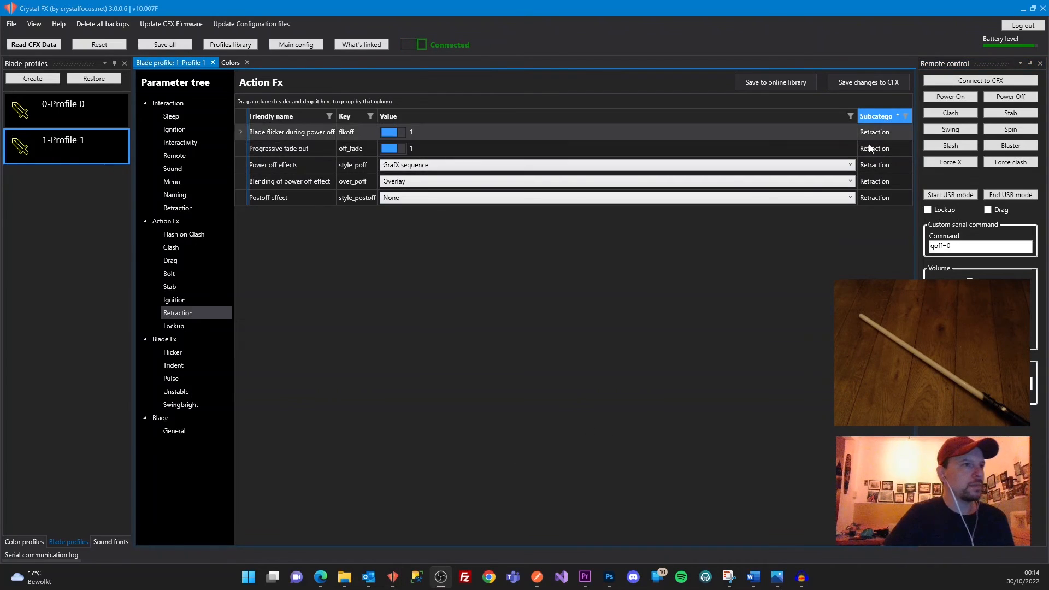
{"action": "left_click", "coordinate": [950, 98]}
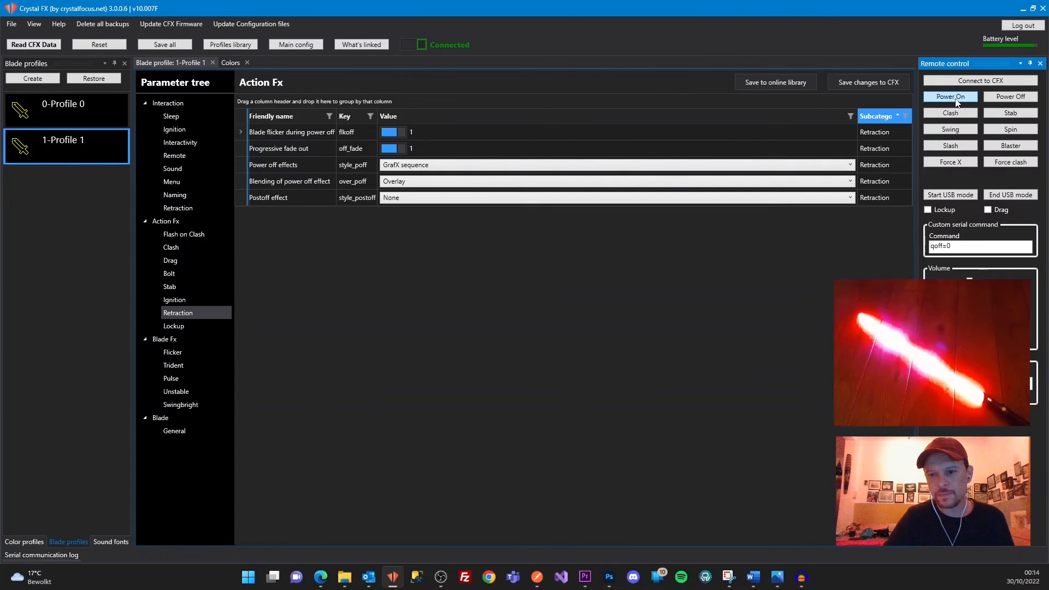
{"action": "left_click", "coordinate": [1015, 98]}
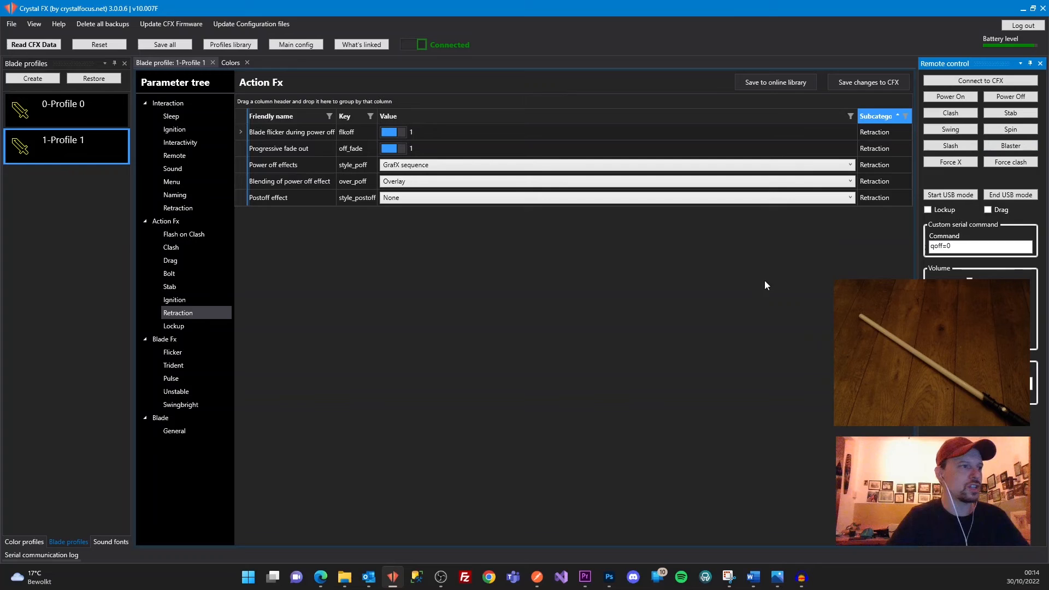
Step: Return to Photoshop and save the power-off image as poweroff1.psd, going through the Lightsaber folder in Documents
{"action": "left_click", "coordinate": [608, 577]}
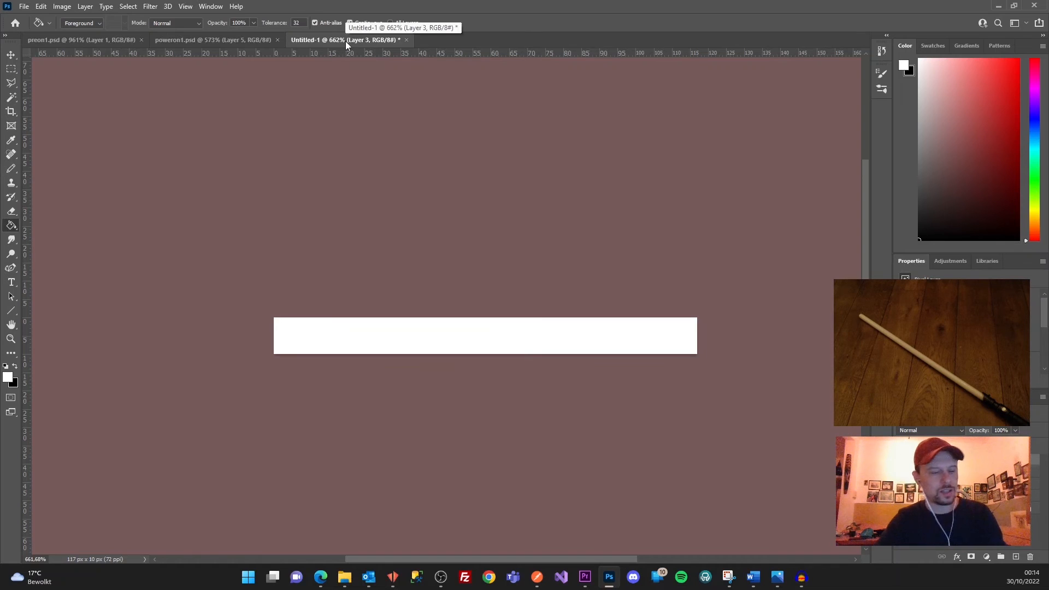
{"action": "key", "text": "ctrl+s"}
{"action": "scroll", "coordinate": [48, 131], "scroll_direction": "up", "scroll_amount": 2}
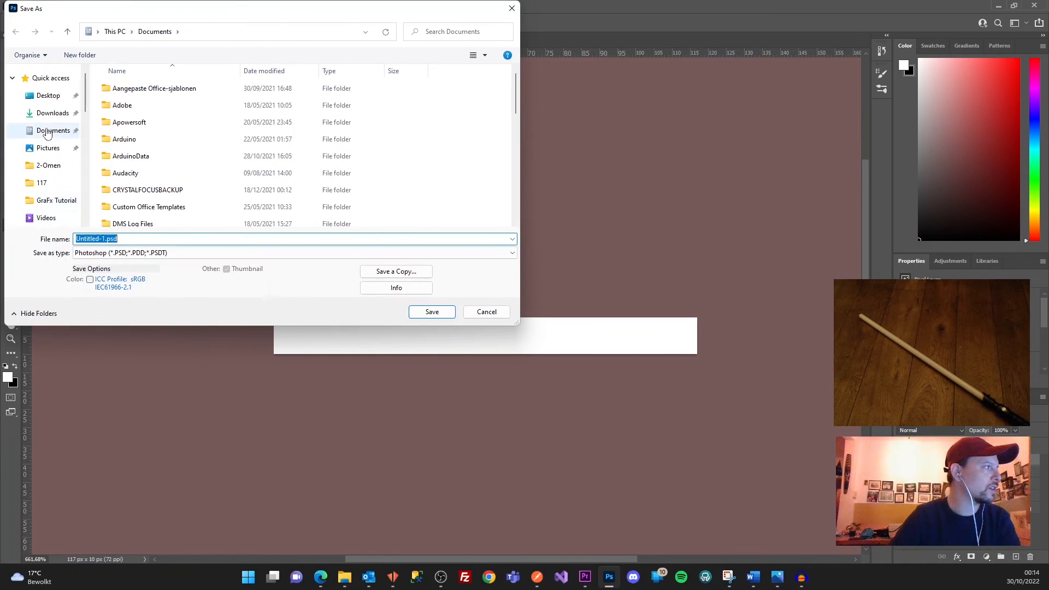
{"action": "left_click", "coordinate": [44, 130]}
{"action": "scroll", "coordinate": [153, 185], "scroll_direction": "down", "scroll_amount": 4}
{"action": "scroll", "coordinate": [153, 184], "scroll_direction": "down", "scroll_amount": 1}
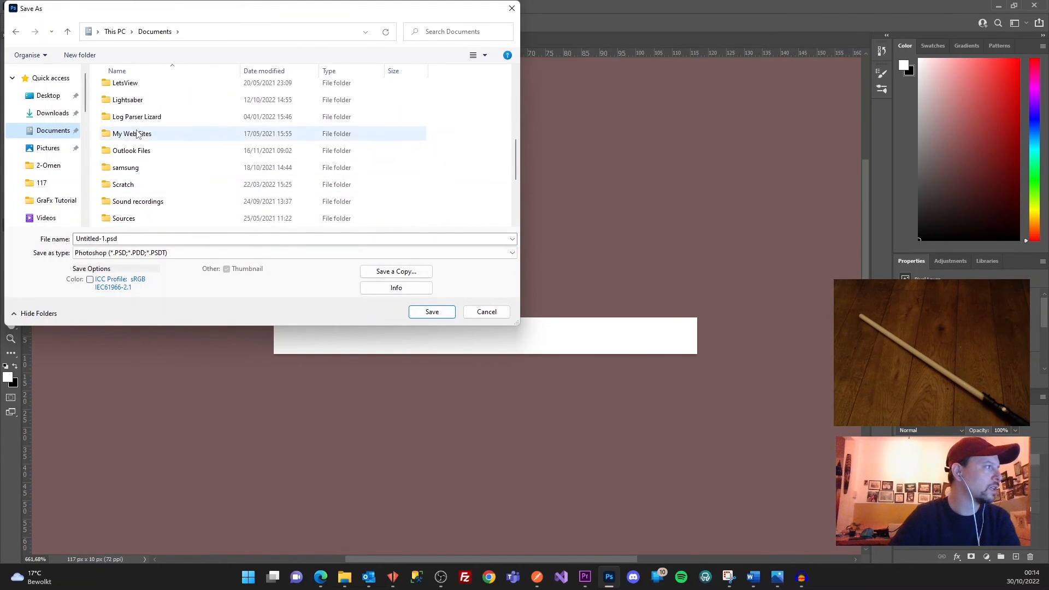
{"action": "double_click", "coordinate": [125, 100]}
{"action": "scroll", "coordinate": [134, 129], "scroll_direction": "down", "scroll_amount": 2}
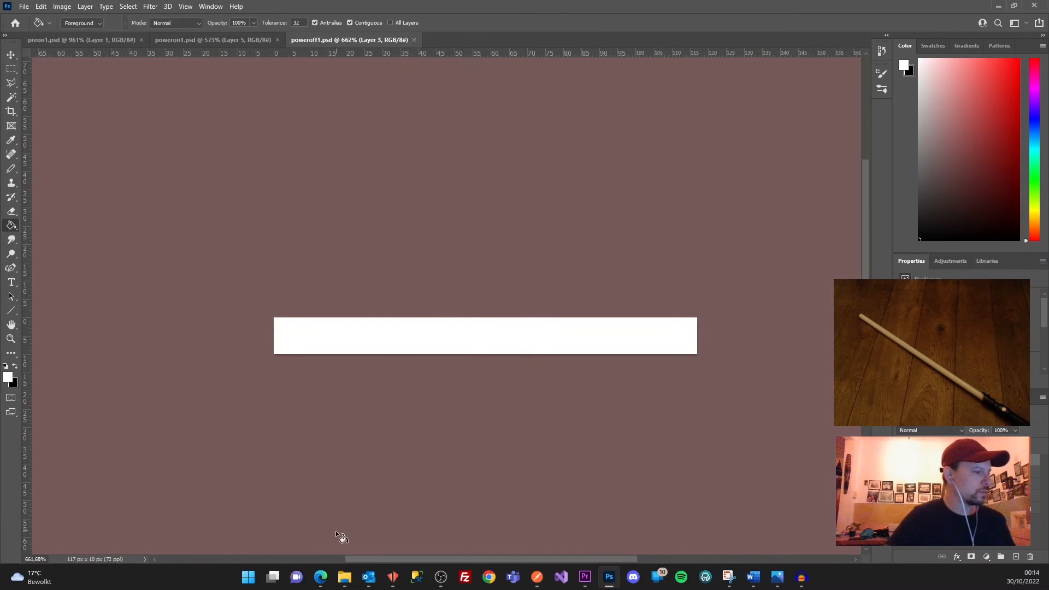
Step: Switch to the Edge browser, close the style_poff parameter page, and go to the GraFx simulator's animation files
{"action": "left_click", "coordinate": [344, 579]}
{"action": "left_click", "coordinate": [318, 584]}
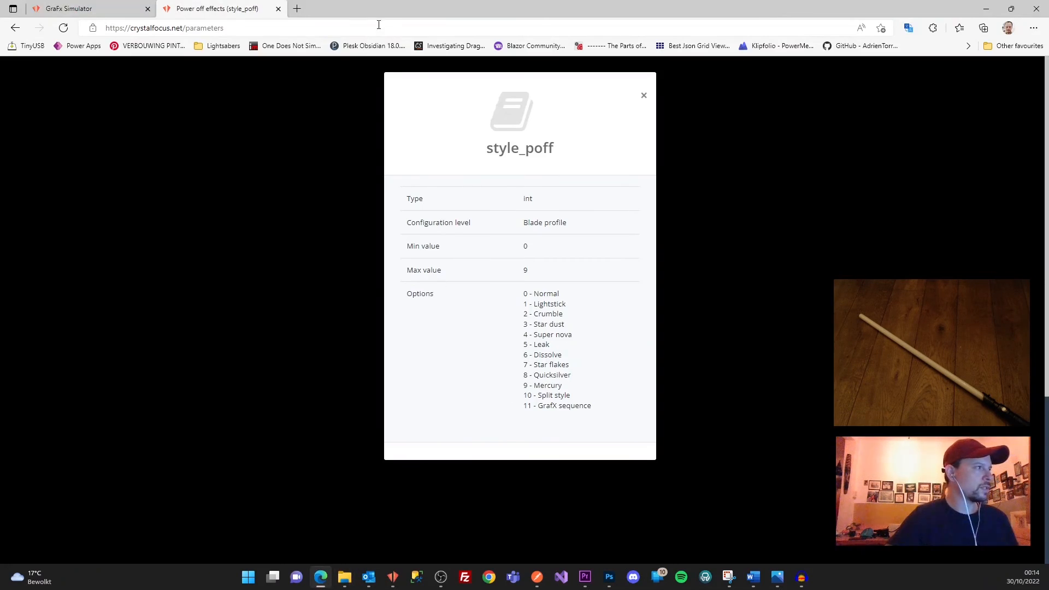
{"action": "left_click", "coordinate": [277, 10]}
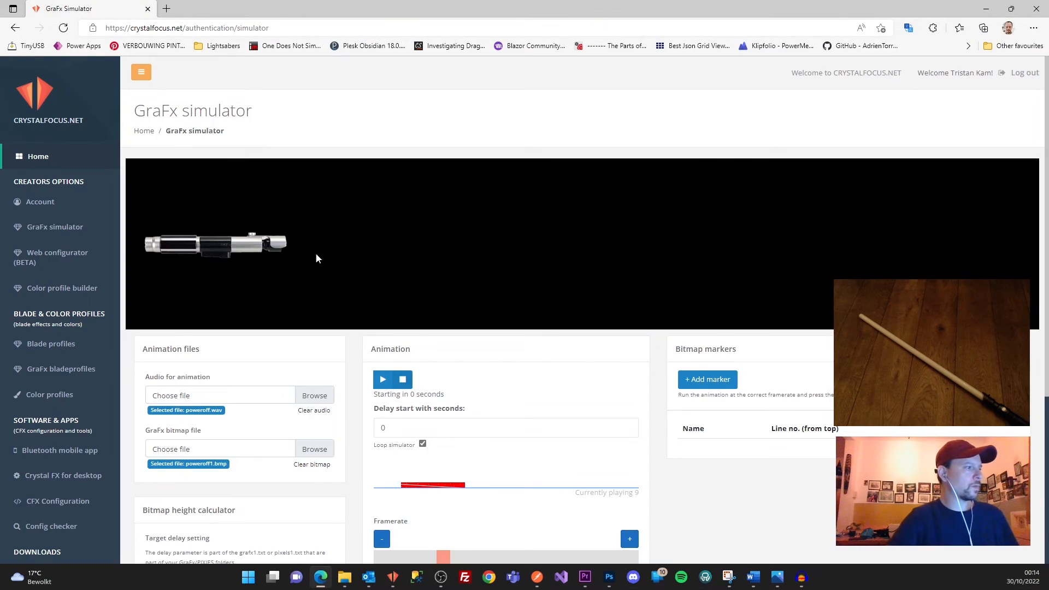
{"action": "scroll", "coordinate": [347, 395], "scroll_direction": "down", "scroll_amount": 3}
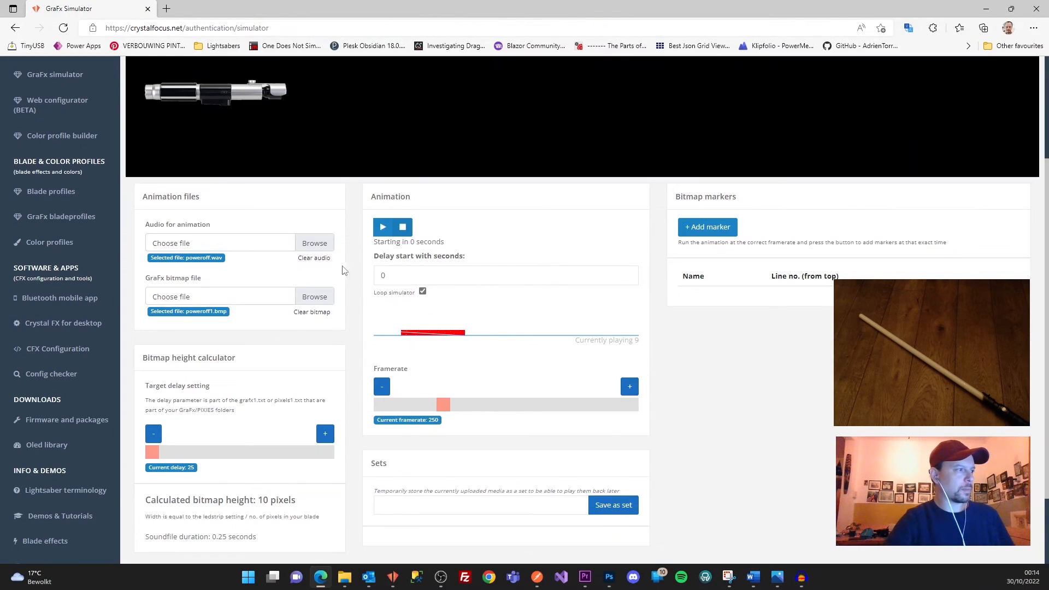
Step: Start choosing new animation audio, and make the saber's USB drive available by starting USB mode in Crystal FX
{"action": "left_click", "coordinate": [314, 243]}
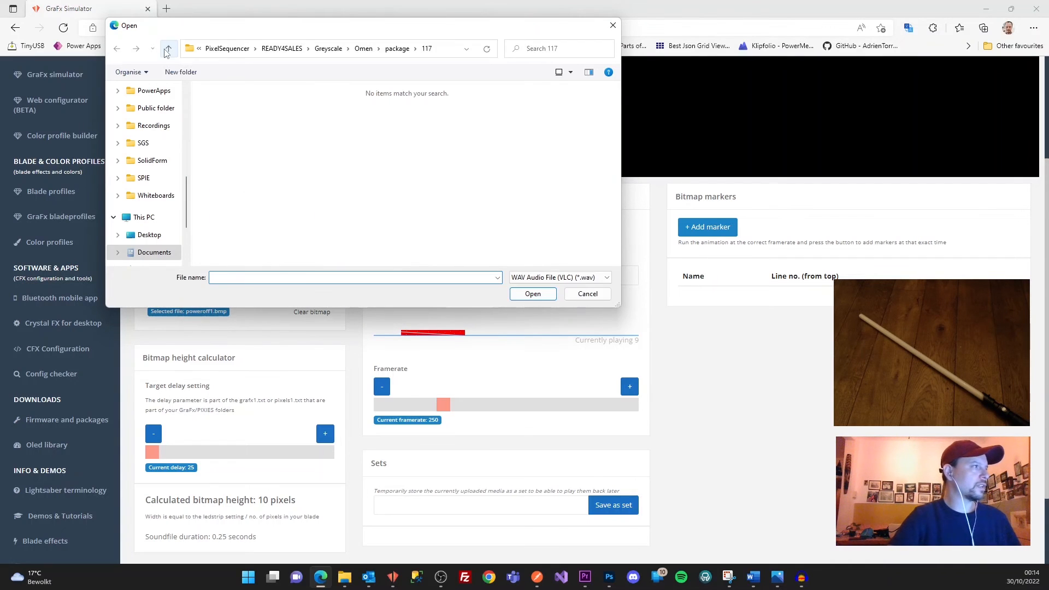
{"action": "scroll", "coordinate": [147, 143], "scroll_direction": "down", "scroll_amount": 2}
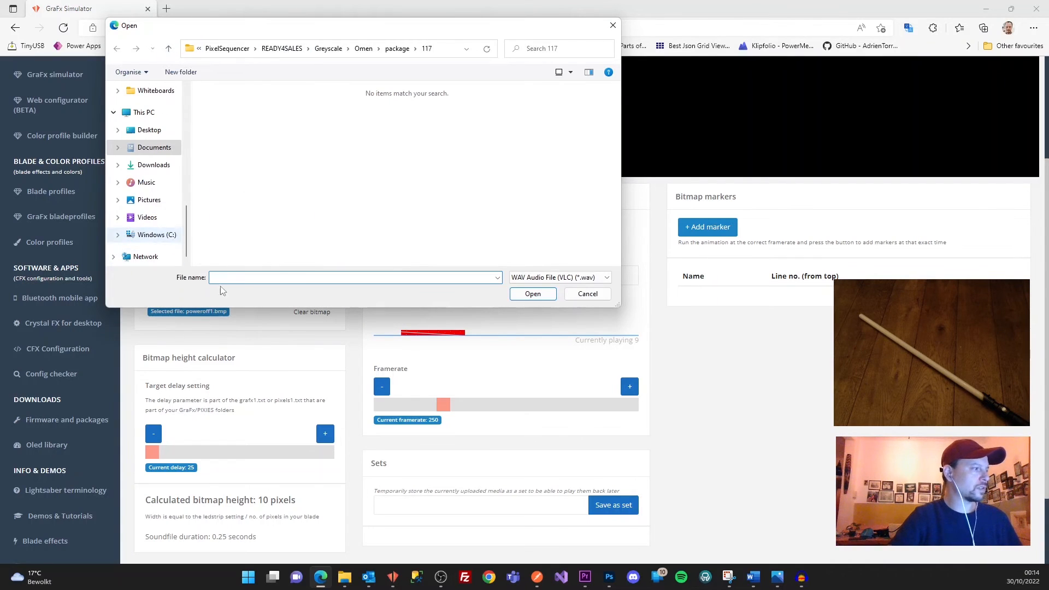
{"action": "left_click", "coordinate": [392, 577]}
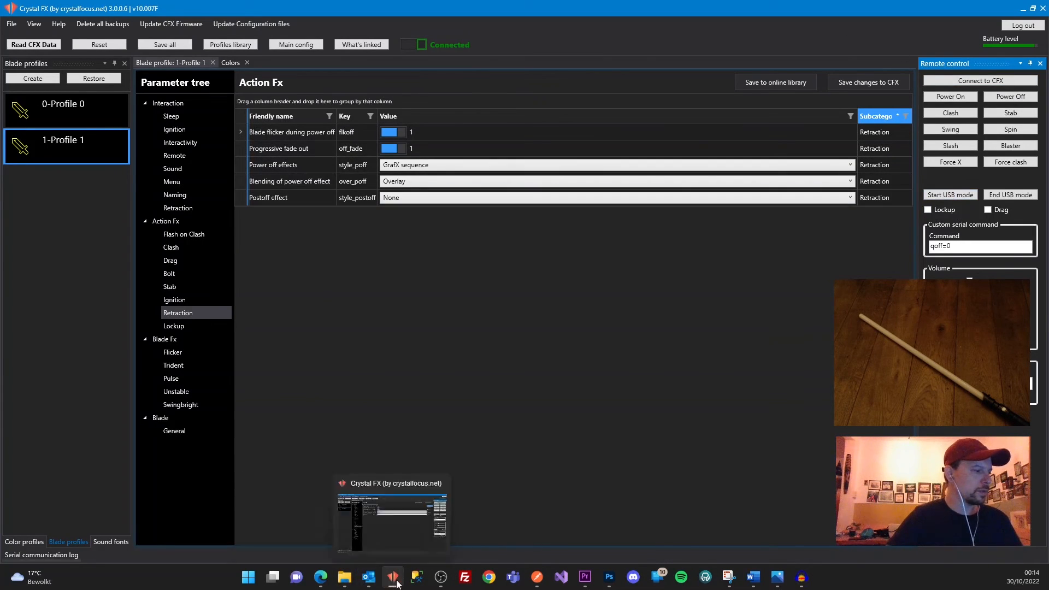
{"action": "left_click", "coordinate": [322, 582]}
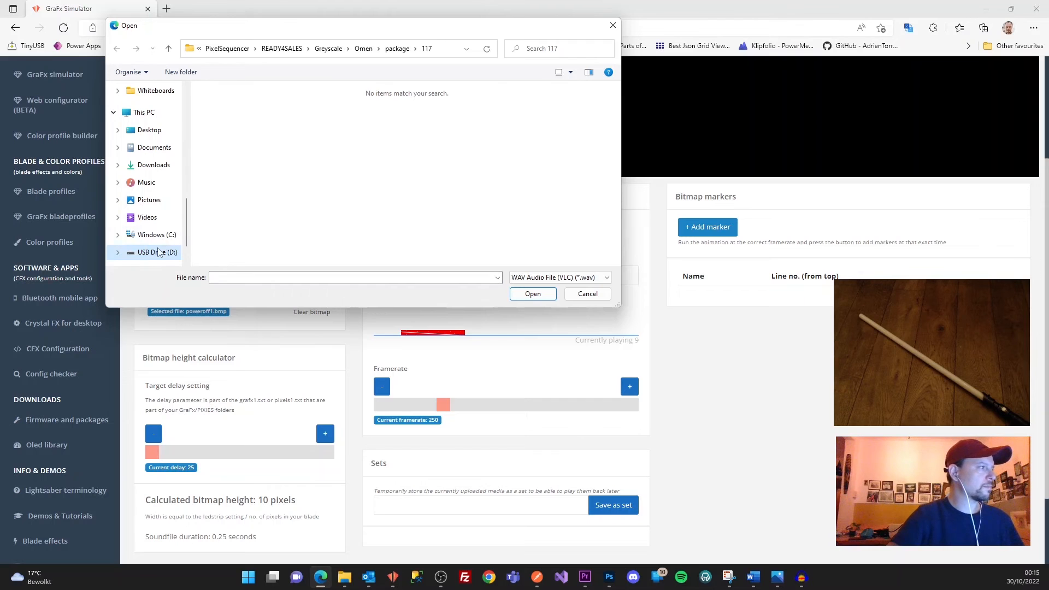
Step: Load pstoff1.wav from the 2-Omen folder on USB Drive (D:) as the simulator's animation audio
{"action": "left_click", "coordinate": [159, 252]}
{"action": "double_click", "coordinate": [229, 138]}
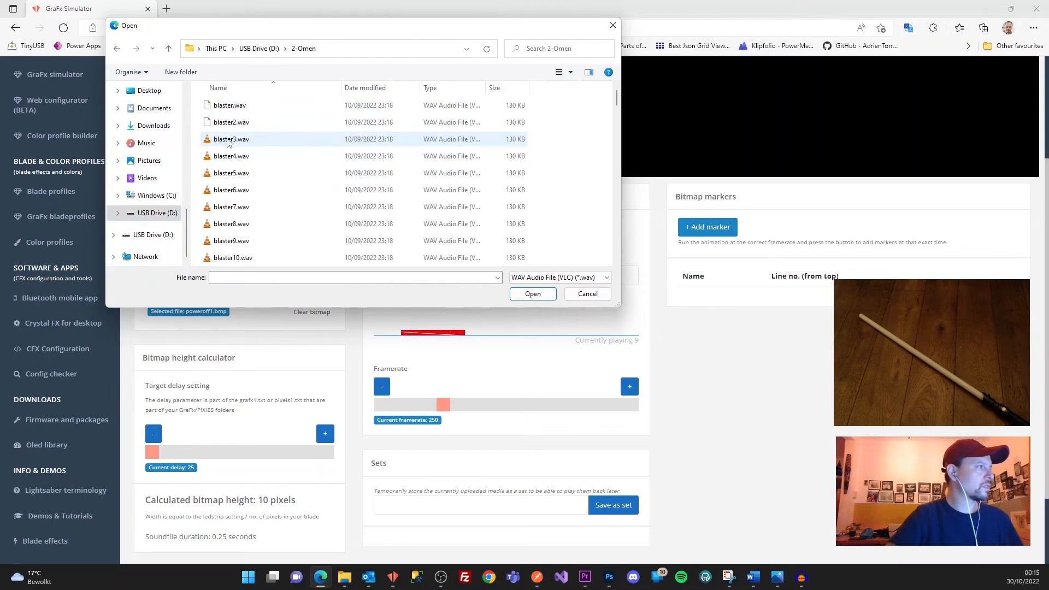
{"action": "left_click", "coordinate": [232, 211]}
{"action": "key", "text": "p"}
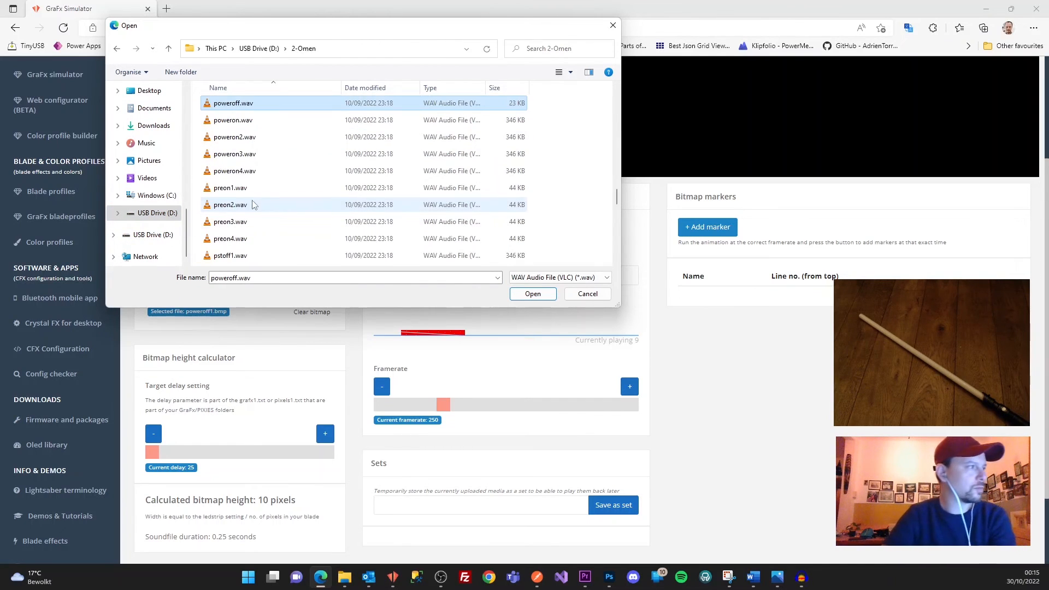
{"action": "scroll", "coordinate": [245, 211], "scroll_direction": "down", "scroll_amount": 1}
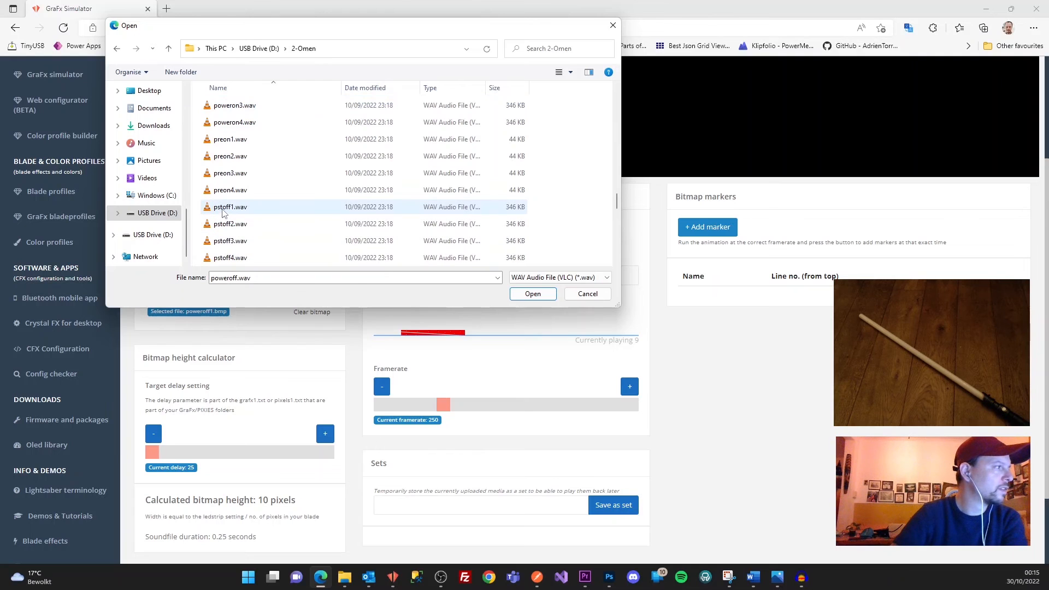
{"action": "key", "text": "Return"}
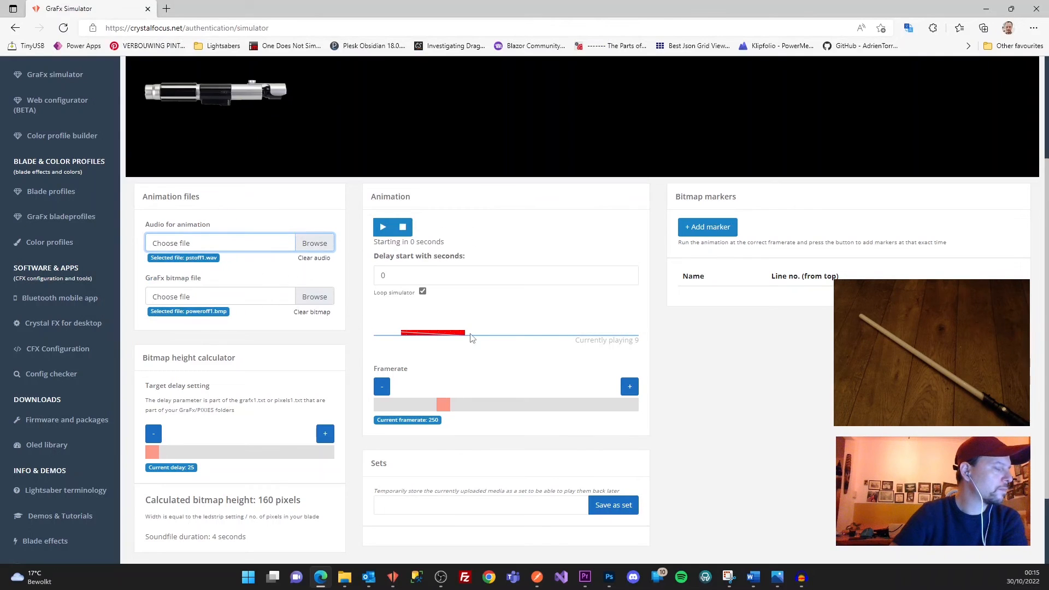
Step: Check the bitmap height calculated for the sound, and create a new Photoshop document of 117 x 160 pixels with a black background
{"action": "left_click", "coordinate": [150, 453]}
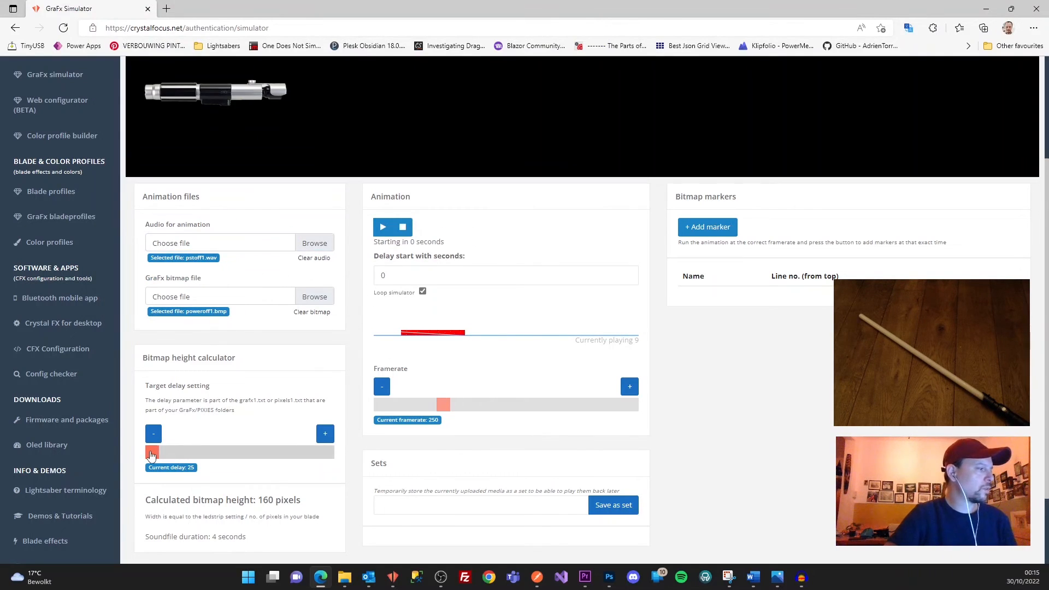
{"action": "left_click_drag", "start_coordinate": [259, 502], "coordinate": [270, 501]}
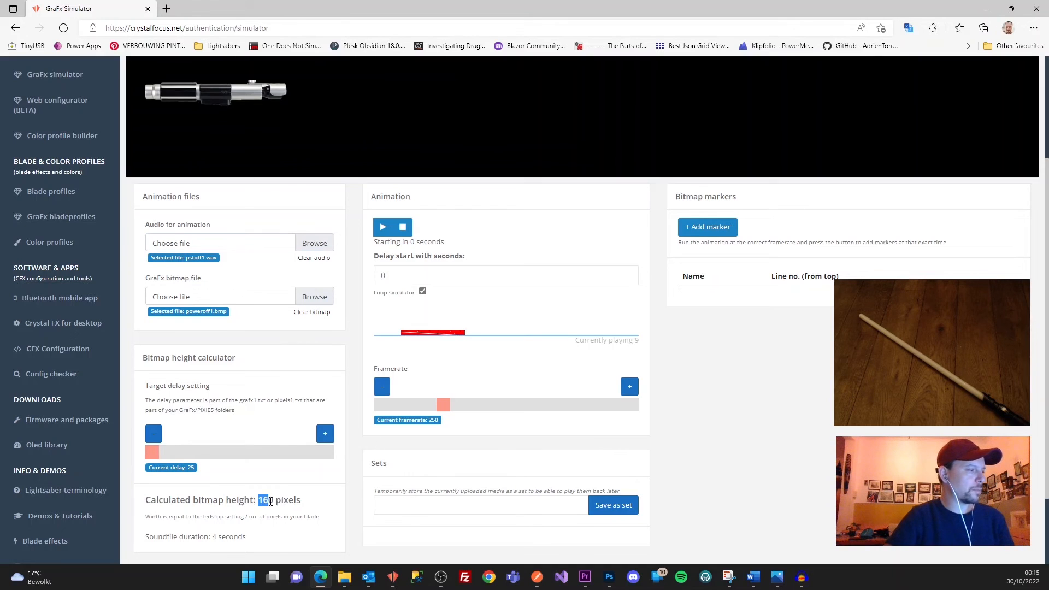
{"action": "left_click", "coordinate": [385, 529]}
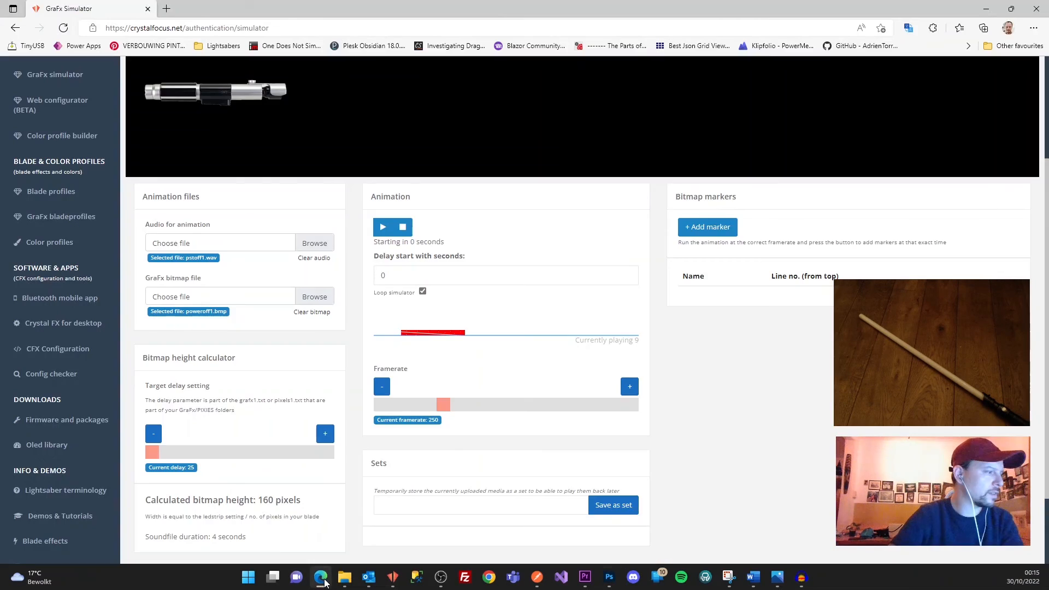
{"action": "left_click", "coordinate": [322, 580]}
{"action": "left_click", "coordinate": [322, 580]}
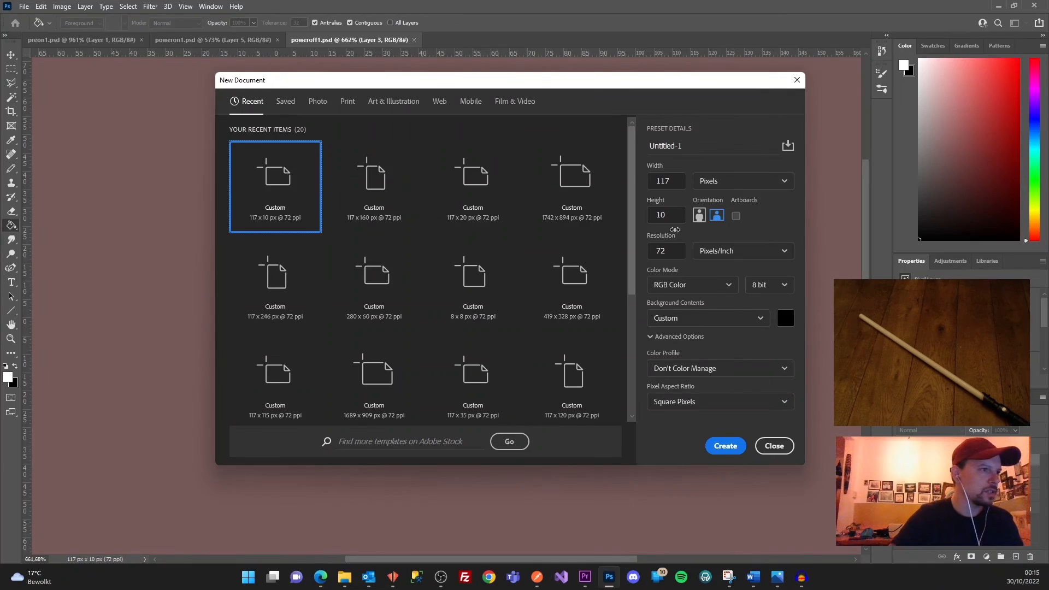
{"action": "double_click", "coordinate": [661, 215]}
{"action": "type", "text": "160"}
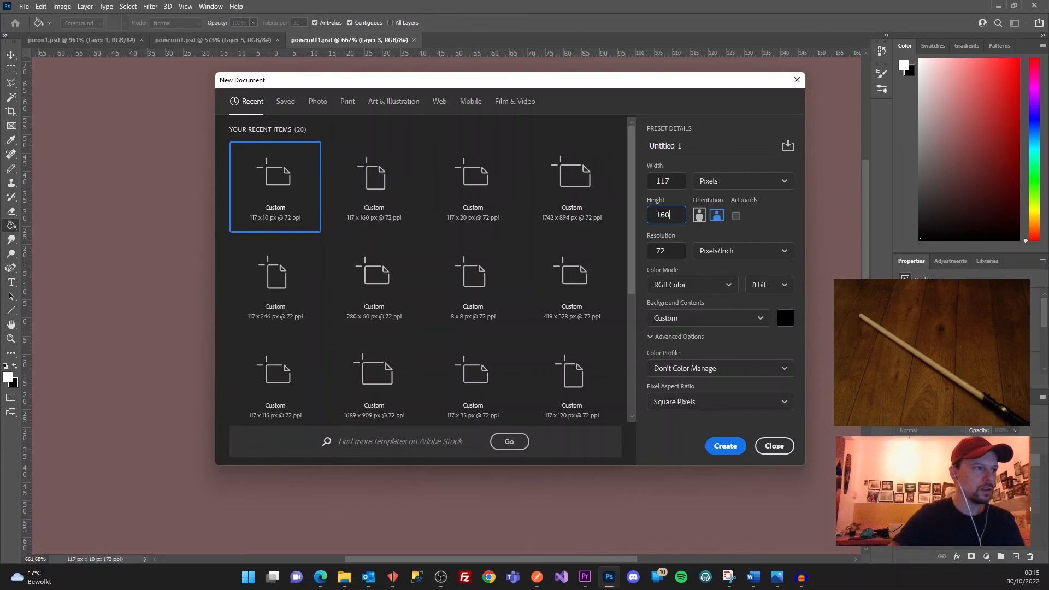
{"action": "left_click", "coordinate": [725, 447]}
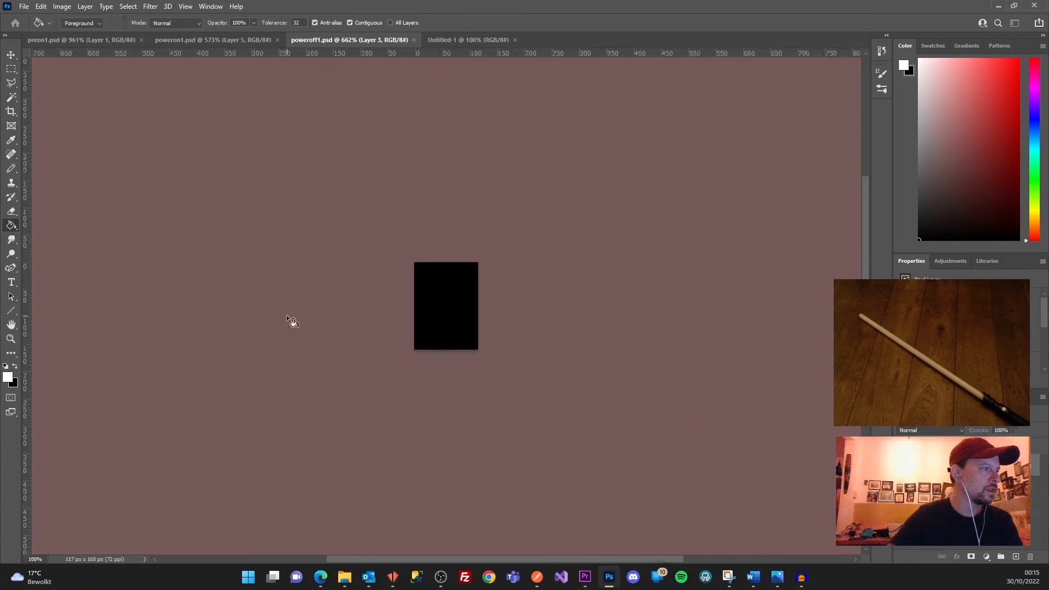
Step: Save a 24-bit BMP copy of the black image as pstoff1 in the Omen package's 117 folder
{"action": "key", "text": "ctrl+alt+s"}
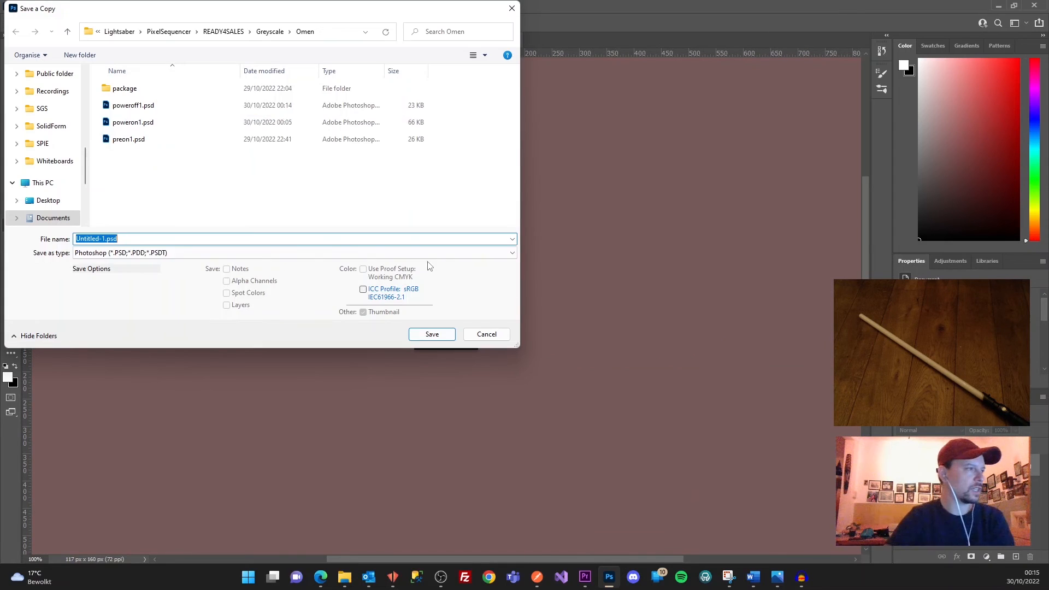
{"action": "double_click", "coordinate": [117, 88]}
{"action": "left_click", "coordinate": [137, 254]}
{"action": "left_click", "coordinate": [122, 280]}
{"action": "left_click", "coordinate": [161, 239]}
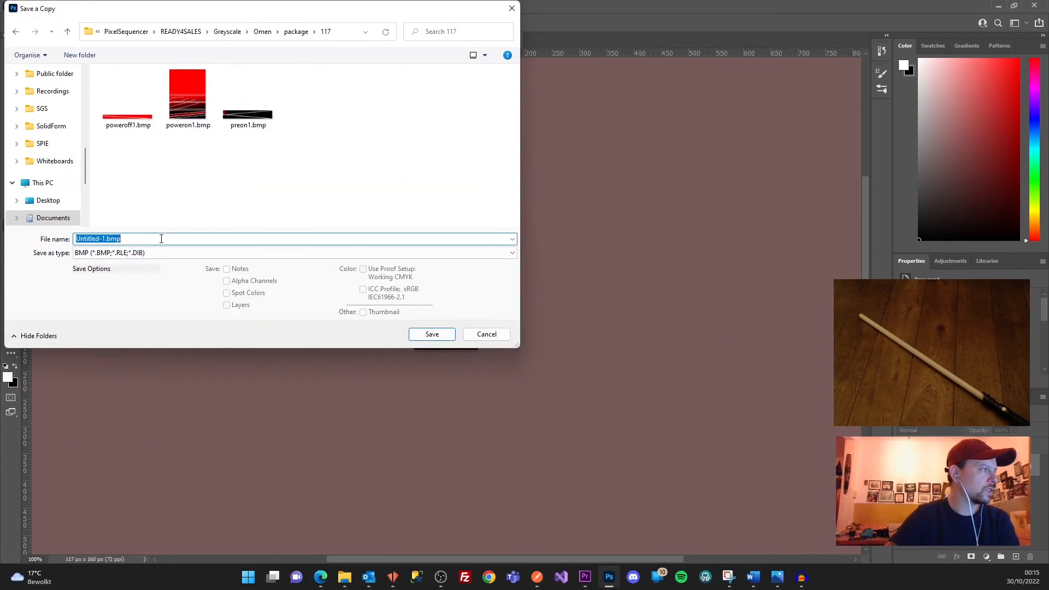
{"action": "type", "text": "pstoff1"}
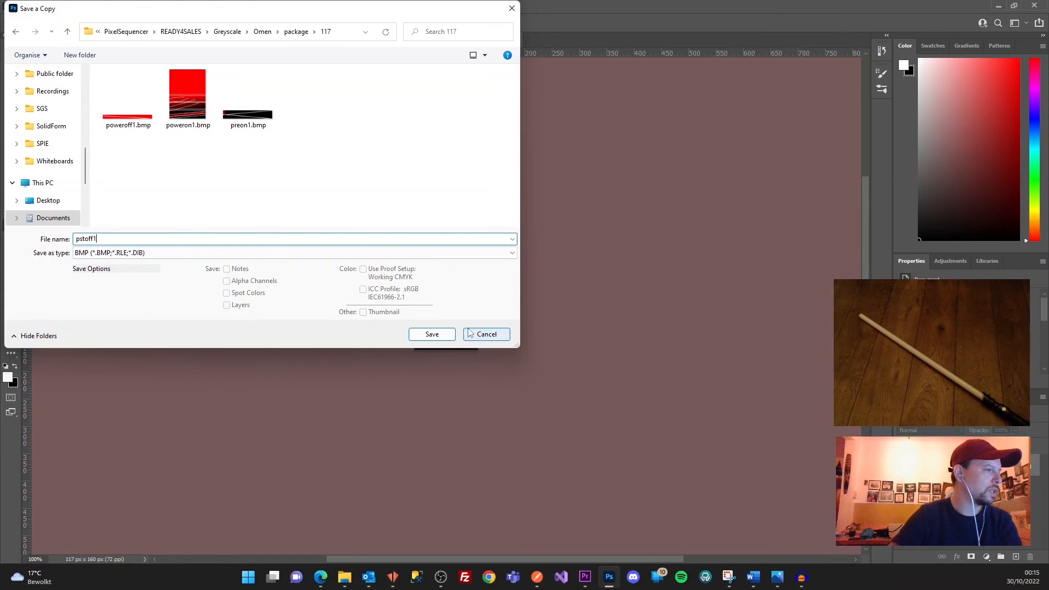
{"action": "left_click", "coordinate": [432, 334]}
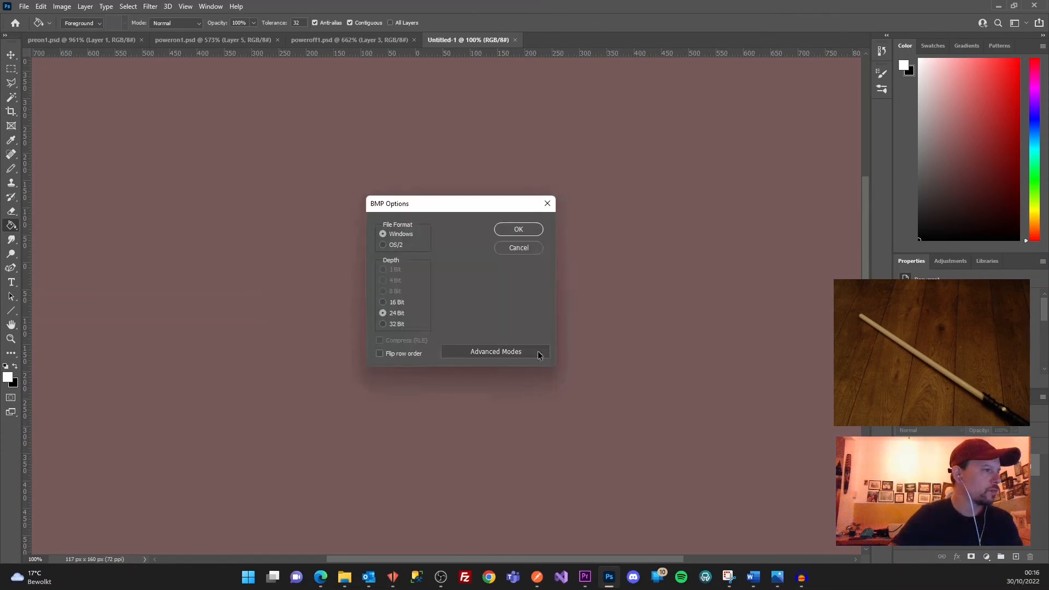
{"action": "left_click", "coordinate": [511, 232]}
Step: Switch to the Edge browser and load pstoff1.bmp from the 117 folder as the simulator's GraFx bitmap
{"action": "left_click", "coordinate": [321, 576]}
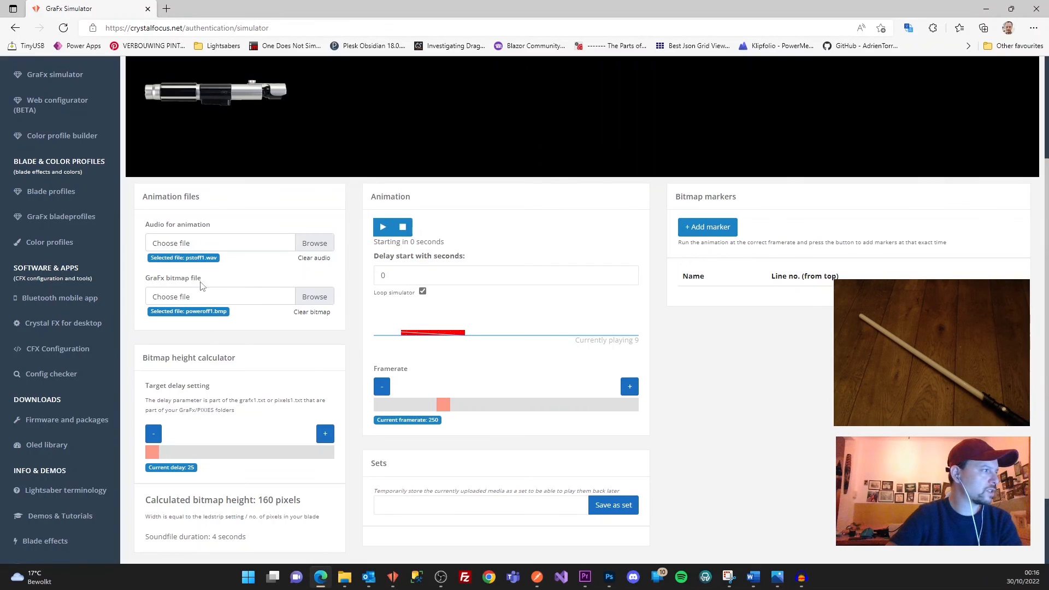
{"action": "left_click", "coordinate": [307, 300]}
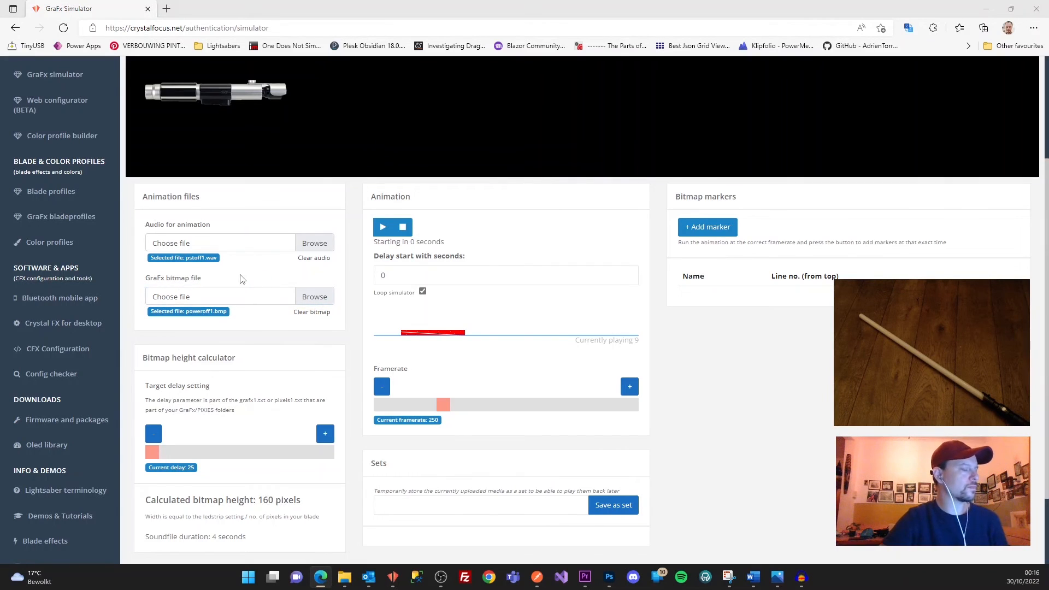
{"action": "scroll", "coordinate": [176, 212], "scroll_direction": "down", "scroll_amount": 2}
{"action": "scroll", "coordinate": [175, 210], "scroll_direction": "up", "scroll_amount": 4}
{"action": "left_click", "coordinate": [145, 217]}
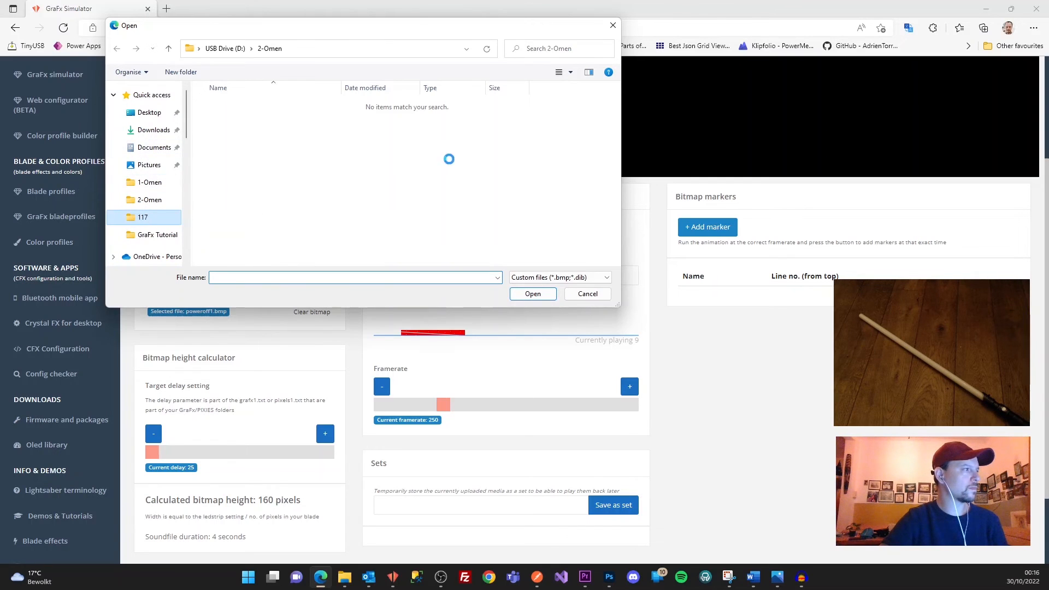
{"action": "double_click", "coordinate": [409, 130]}
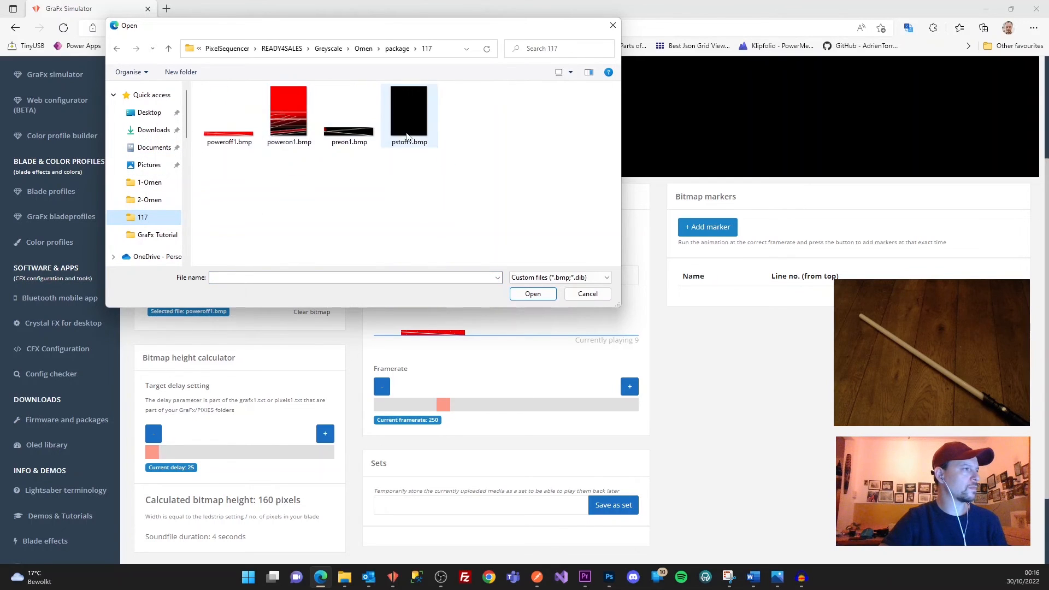
Step: Play the post-off animation with its sound twice in the simulator, stopping it after each run
{"action": "scroll", "coordinate": [633, 255], "scroll_direction": "up", "scroll_amount": 3}
{"action": "left_click", "coordinate": [404, 383]}
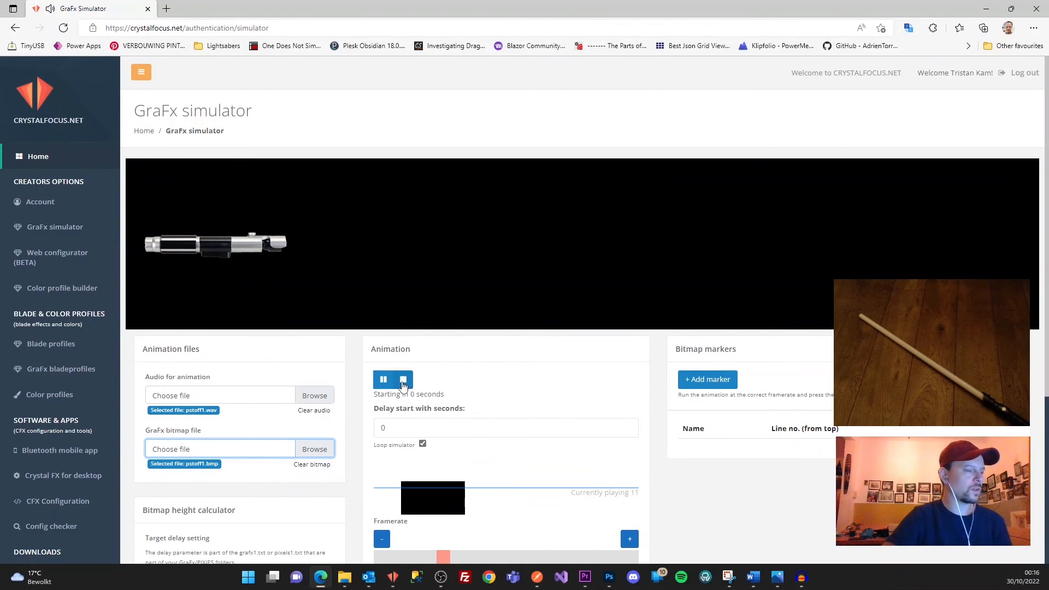
{"action": "left_click", "coordinate": [403, 383]}
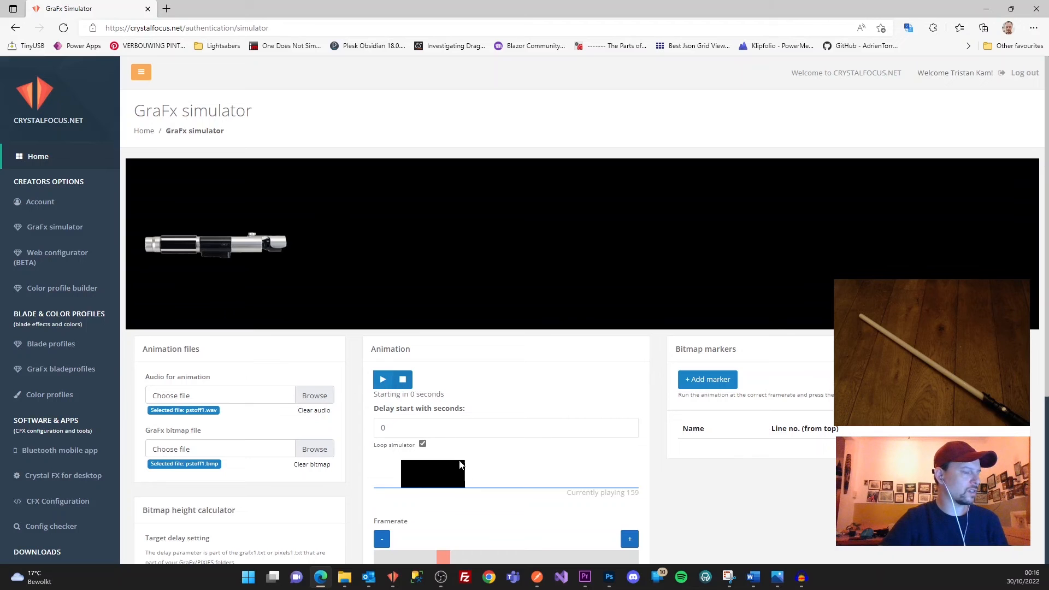
{"action": "left_click", "coordinate": [383, 380]}
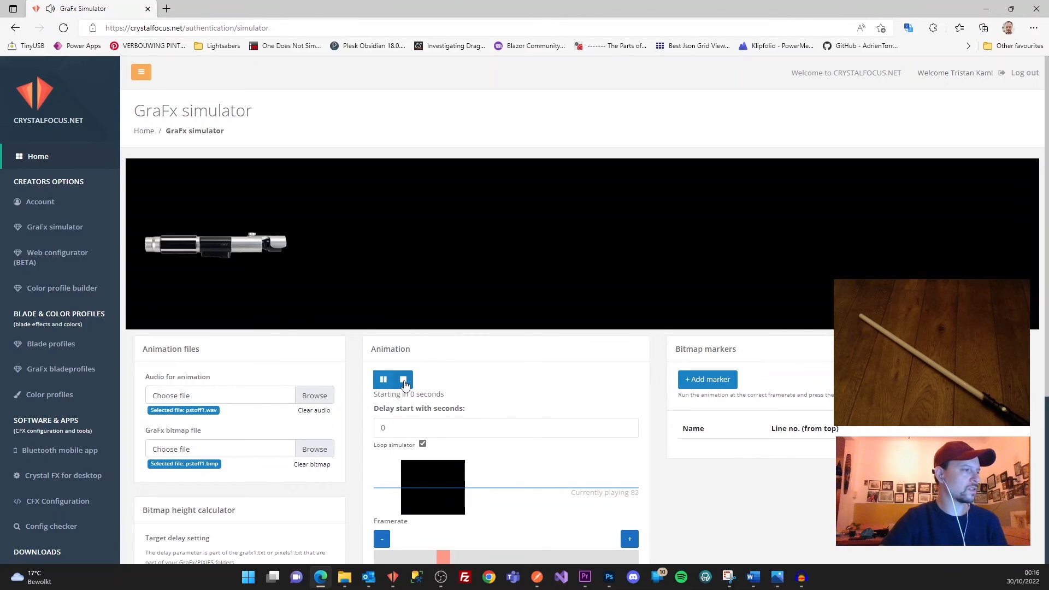
{"action": "left_click", "coordinate": [403, 381]}
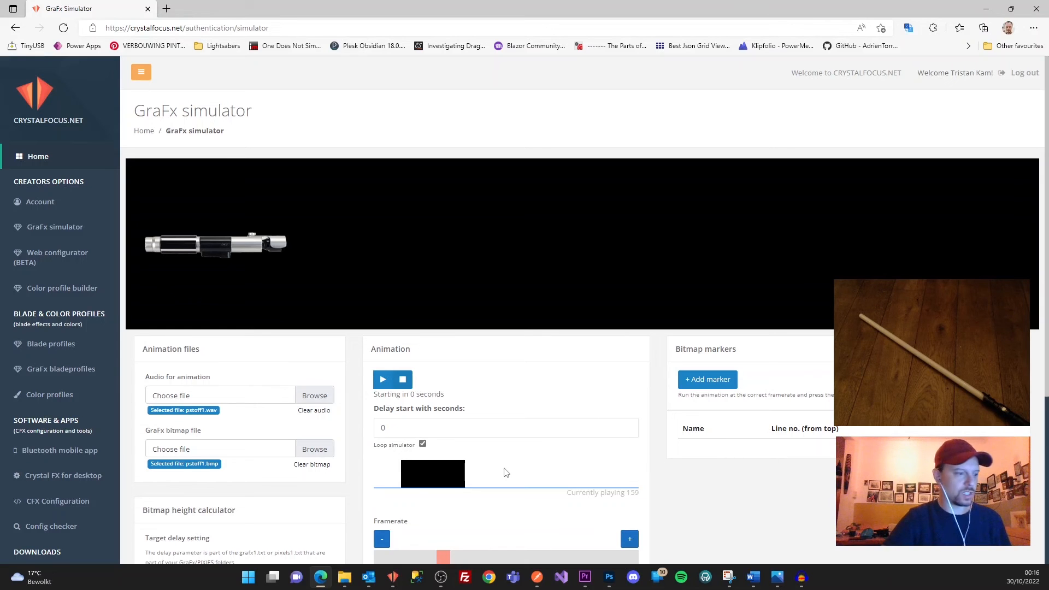
Step: Switch to Crystal FX, connect to the CFX, and power the saber on and off twice to observe its retraction
{"action": "left_click", "coordinate": [393, 577]}
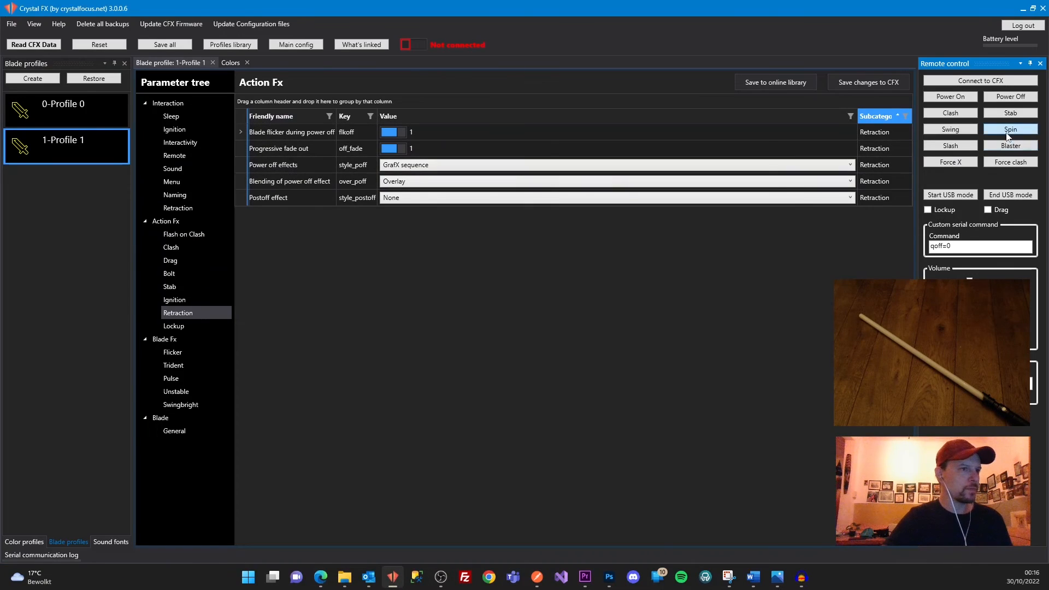
{"action": "left_click", "coordinate": [959, 79]}
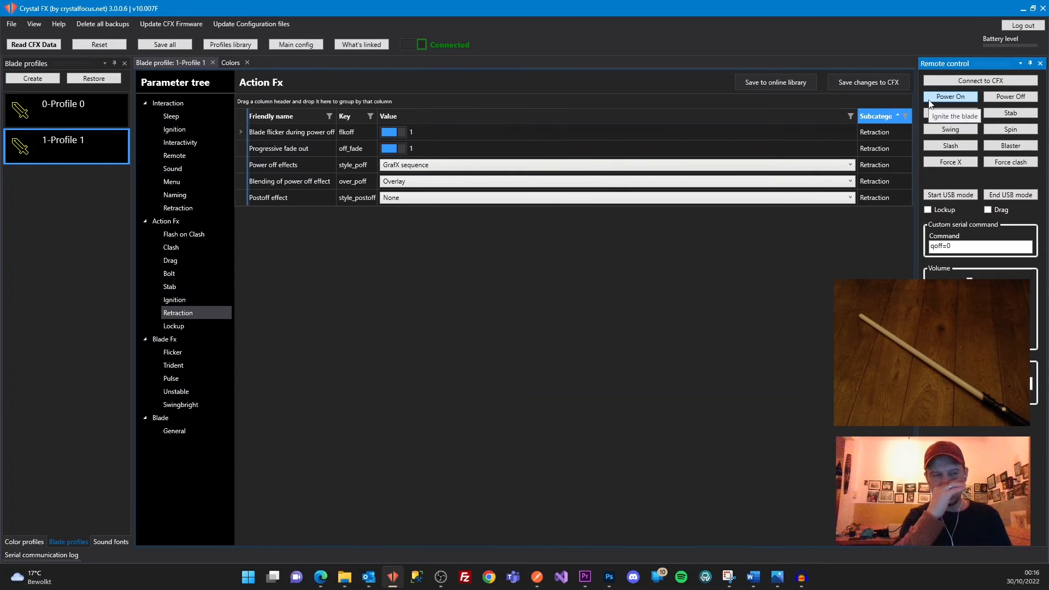
{"action": "left_click", "coordinate": [951, 97]}
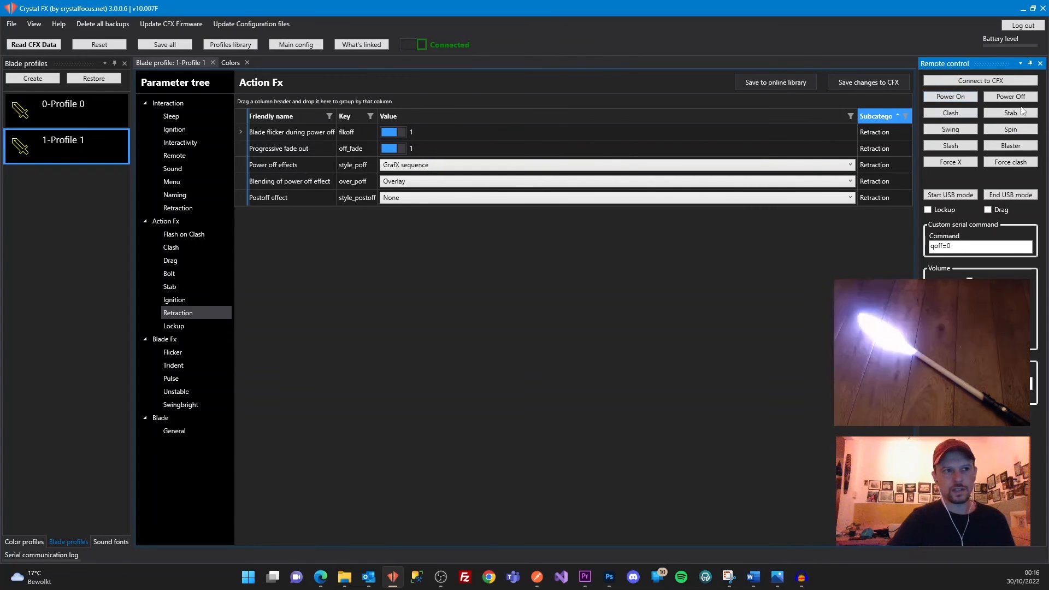
{"action": "left_click", "coordinate": [1011, 98]}
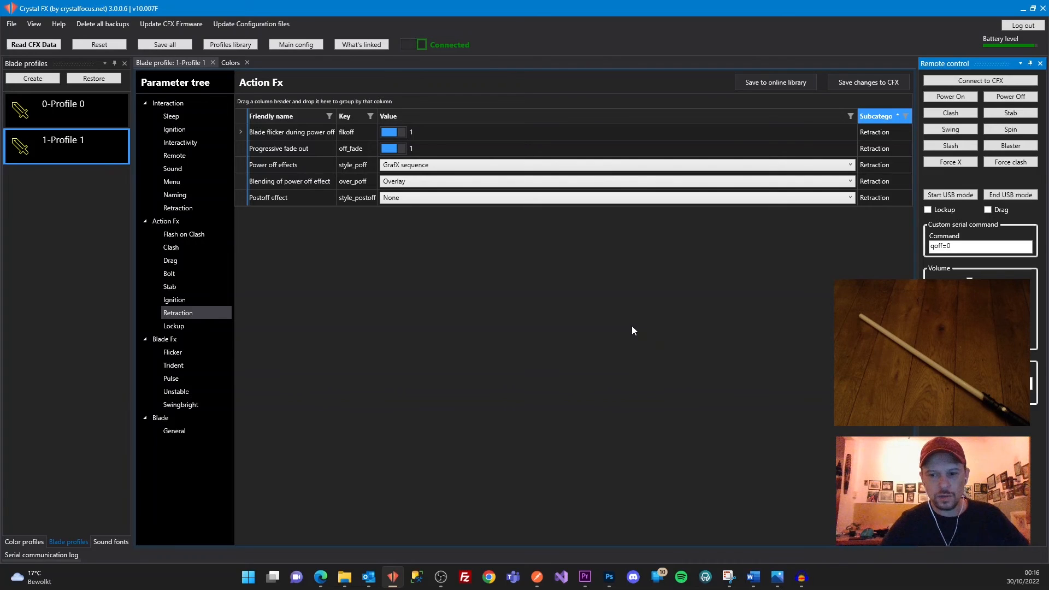
{"action": "left_click", "coordinate": [953, 99]}
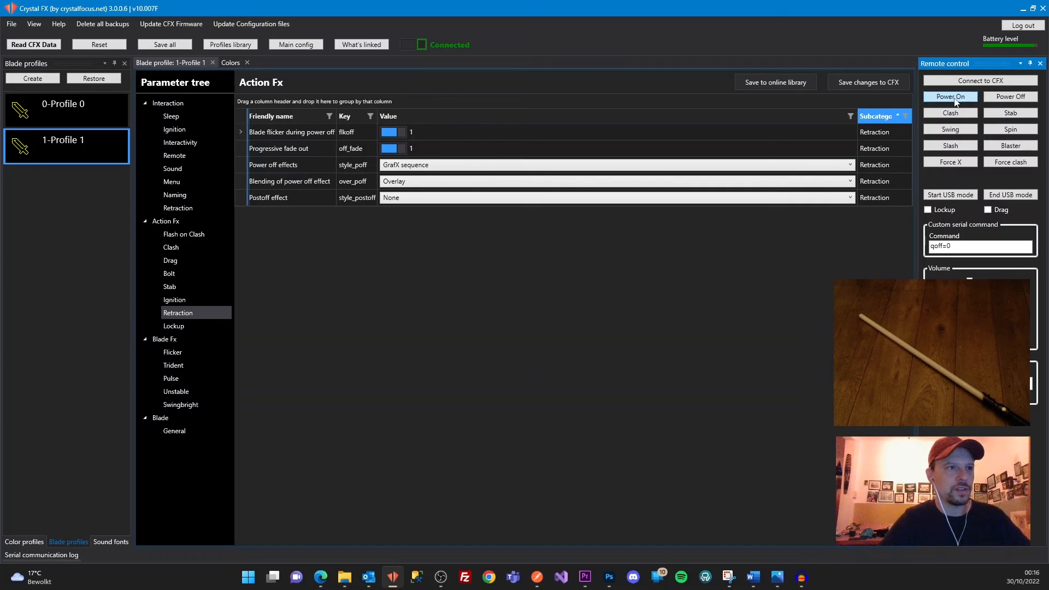
{"action": "left_click", "coordinate": [1015, 99]}
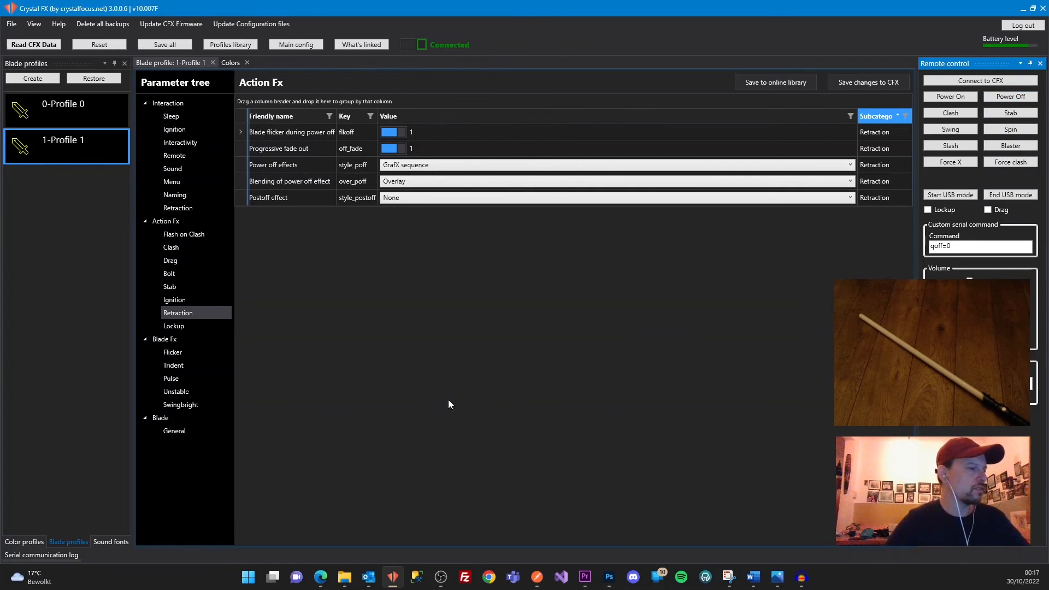
Step: Switch to Photoshop, add a new layer to the black image, and set the foreground colour to red ff0000
{"action": "left_click", "coordinate": [609, 577]}
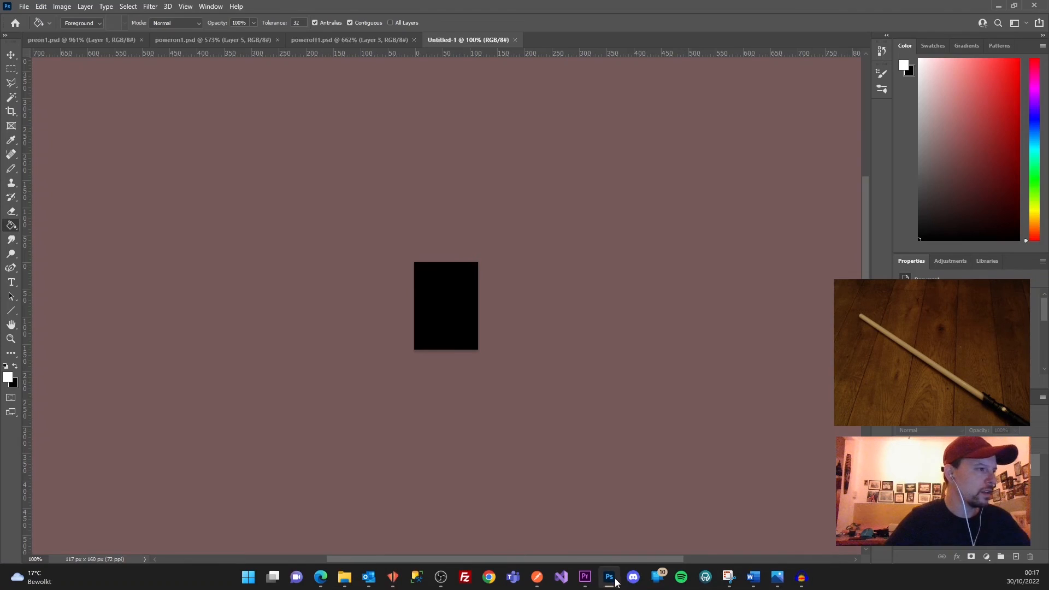
{"action": "scroll", "coordinate": [481, 344], "scroll_direction": "up", "scroll_amount": 5}
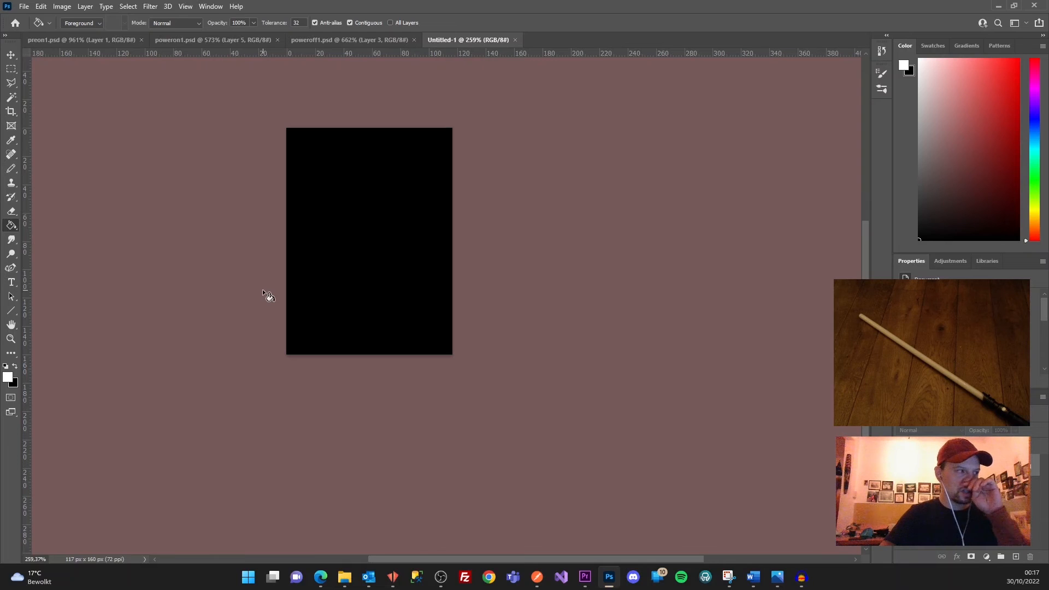
{"action": "scroll", "coordinate": [509, 377], "scroll_direction": "up", "scroll_amount": 4}
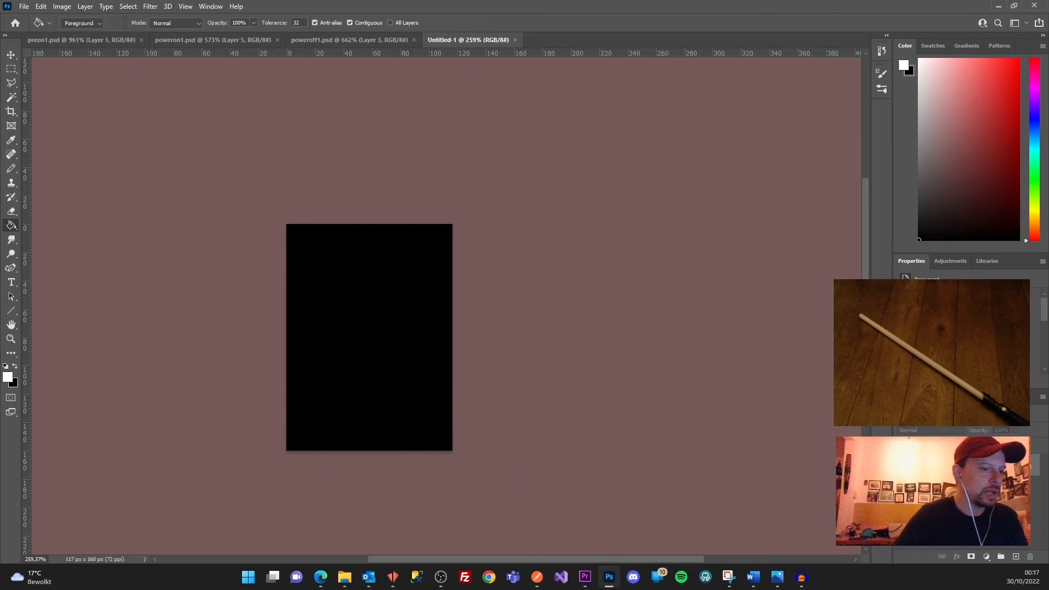
{"action": "left_click", "coordinate": [1015, 557]}
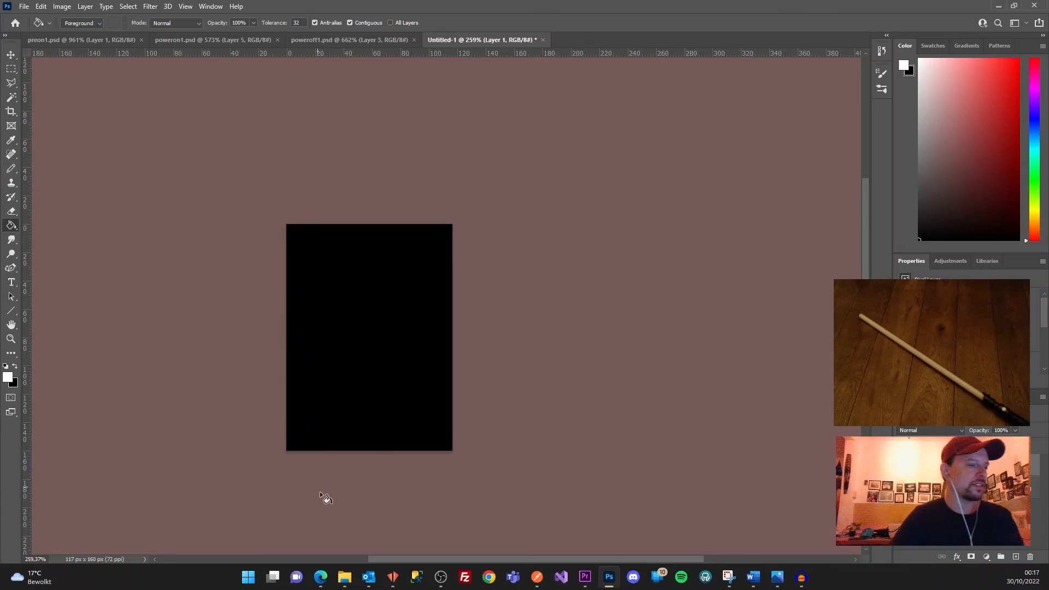
{"action": "left_click", "coordinate": [15, 366]}
{"action": "left_click", "coordinate": [9, 380]}
{"action": "type", "text": "ff0000"}
{"action": "left_click", "coordinate": [885, 177]}
{"action": "key", "text": "g"}
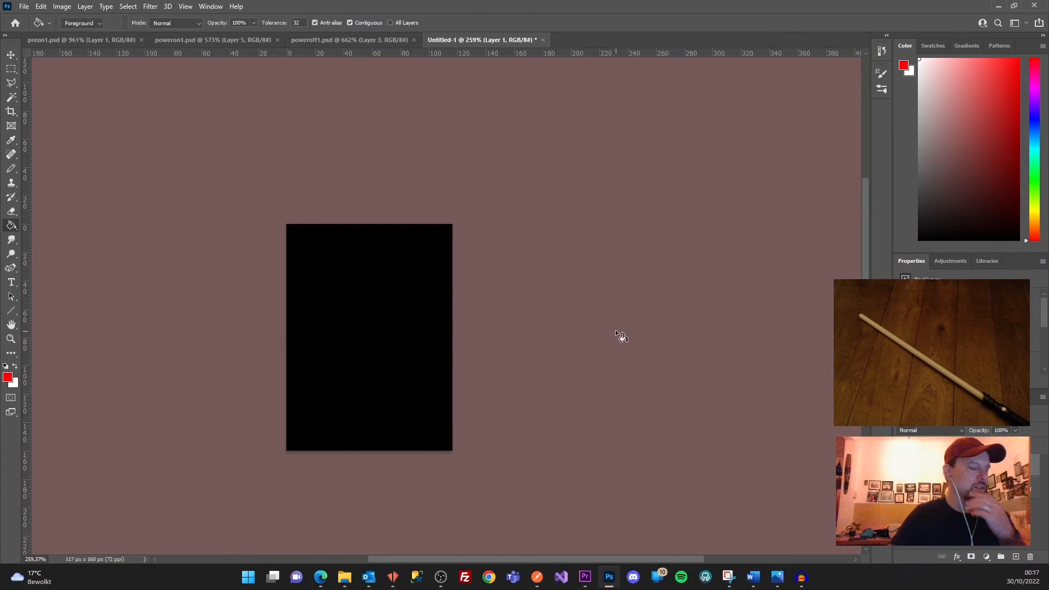
Step: Draw three slanted white lines, 1 px thick and about 118 px long, across the canvas's lower part, rising toward its left edge
{"action": "left_click", "coordinate": [16, 367]}
{"action": "left_click", "coordinate": [10, 310]}
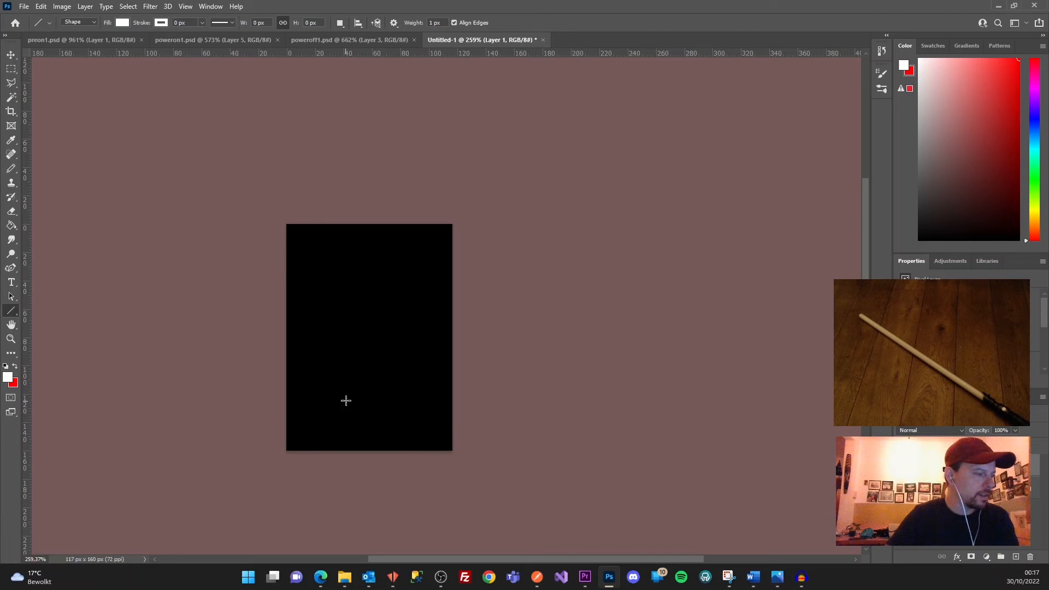
{"action": "scroll", "coordinate": [303, 382], "scroll_direction": "up", "scroll_amount": 2}
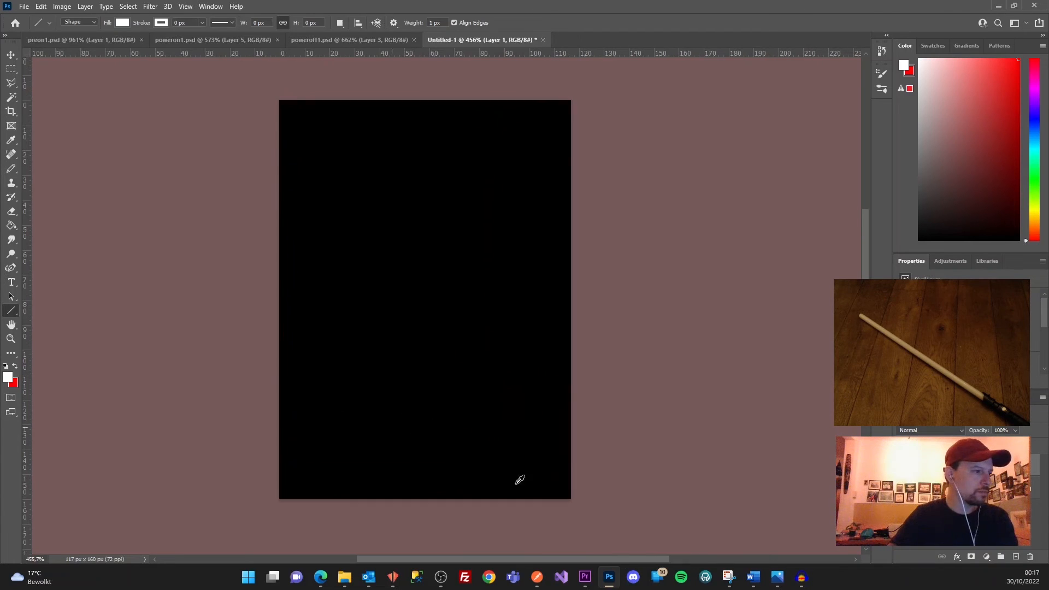
{"action": "left_click_drag", "start_coordinate": [570, 495], "coordinate": [279, 453]}
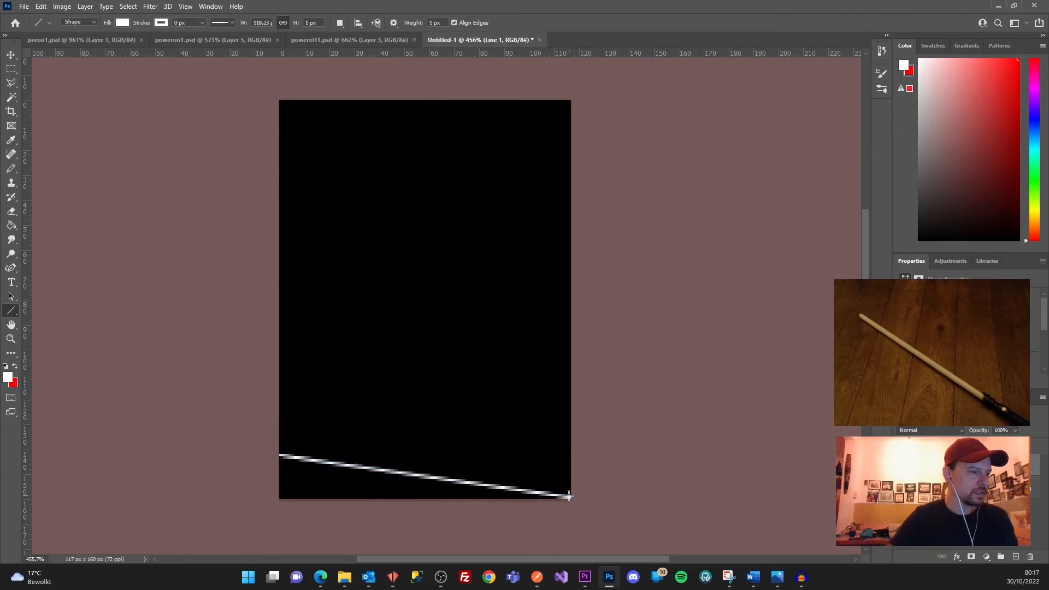
{"action": "left_click_drag", "start_coordinate": [569, 489], "coordinate": [268, 440]}
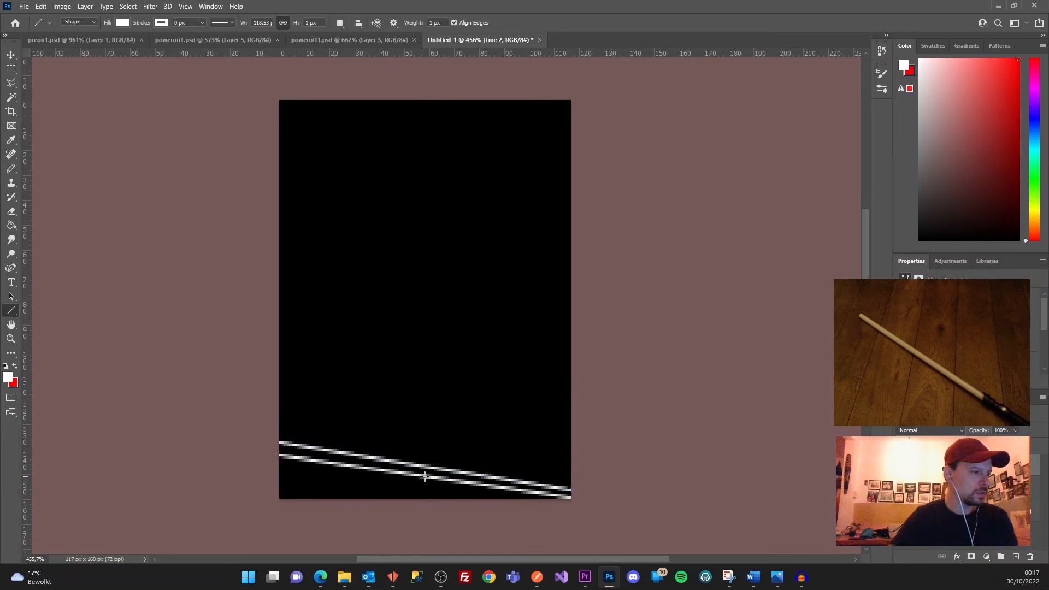
{"action": "left_click_drag", "start_coordinate": [571, 478], "coordinate": [279, 426]}
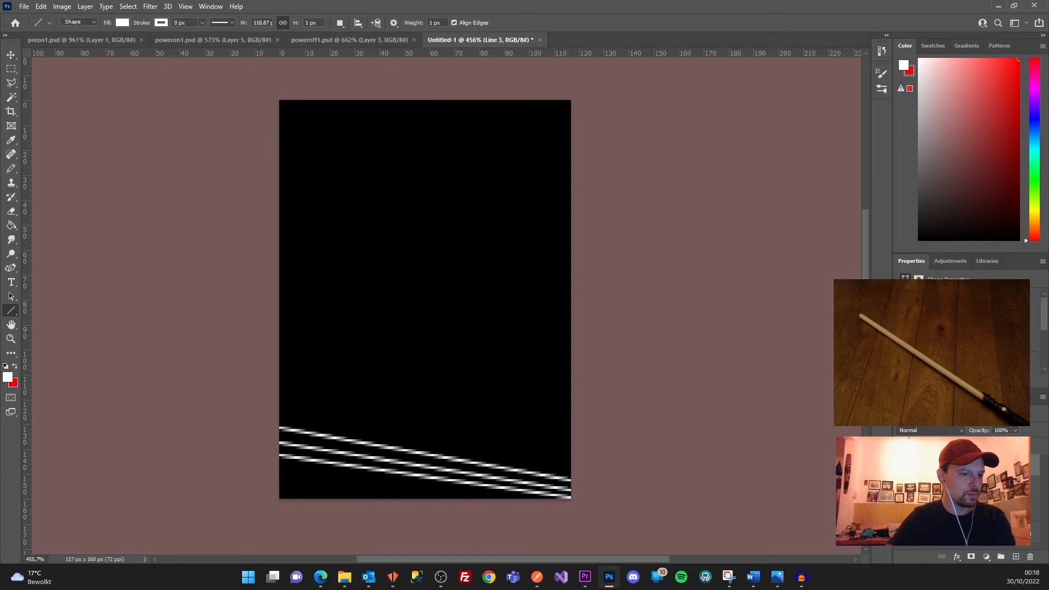
Step: Add a layer just above the background and brush the area around and below the three slanted lines red
{"action": "left_click", "coordinate": [963, 532]}
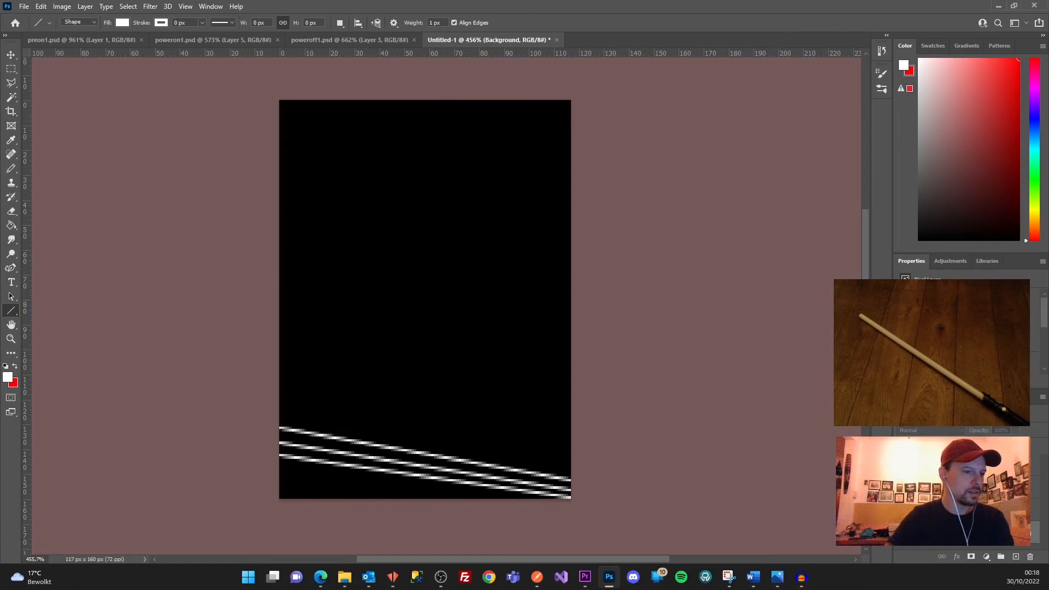
{"action": "left_click", "coordinate": [1016, 557]}
{"action": "left_click", "coordinate": [17, 368]}
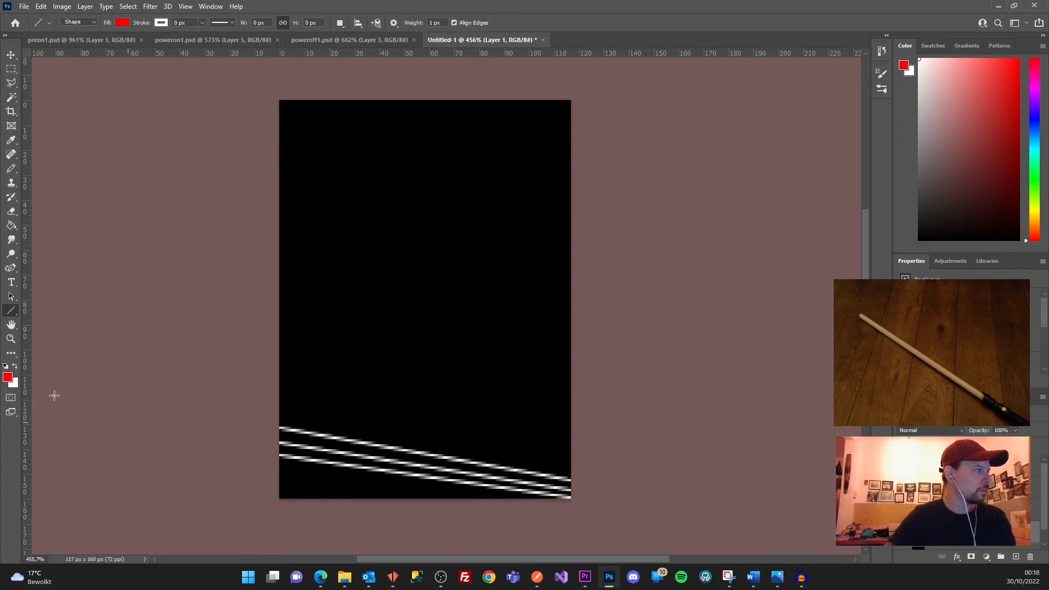
{"action": "left_click", "coordinate": [11, 168]}
{"action": "right_click", "coordinate": [12, 169]}
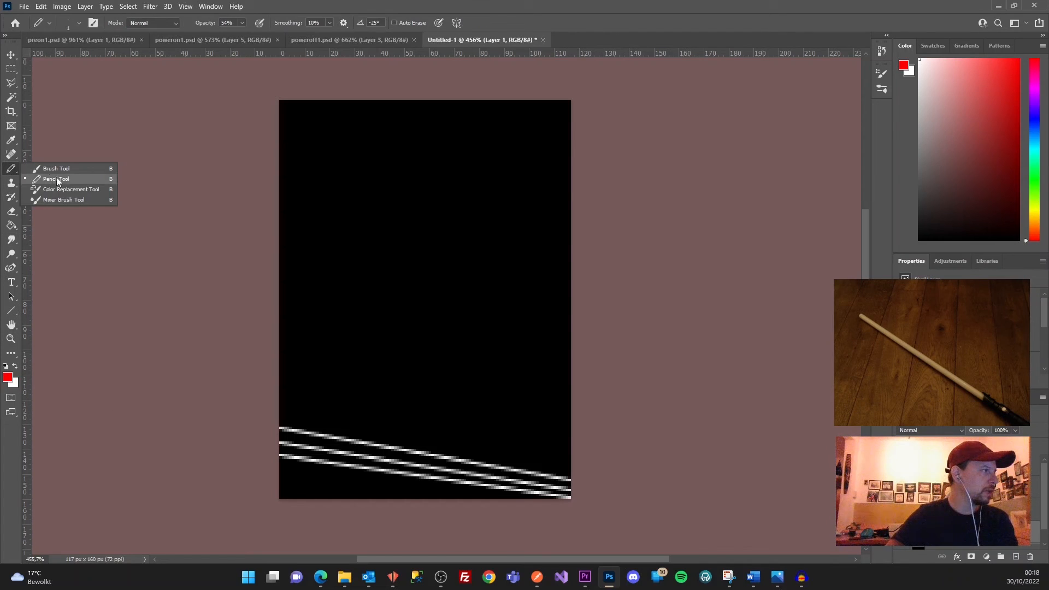
{"action": "left_click", "coordinate": [57, 168]}
{"action": "left_click_drag", "start_coordinate": [327, 480], "coordinate": [345, 484]}
{"action": "mouse_move", "coordinate": [272, 469]}
{"action": "left_mouse_down"}
{"action": "mouse_move", "coordinate": [534, 503]}
{"action": "mouse_move", "coordinate": [227, 484]}
{"action": "mouse_move", "coordinate": [569, 527]}
{"action": "mouse_move", "coordinate": [541, 496]}
{"action": "mouse_move", "coordinate": [241, 440]}
{"action": "mouse_move", "coordinate": [592, 497]}
{"action": "mouse_move", "coordinate": [451, 479]}
{"action": "left_mouse_up"}
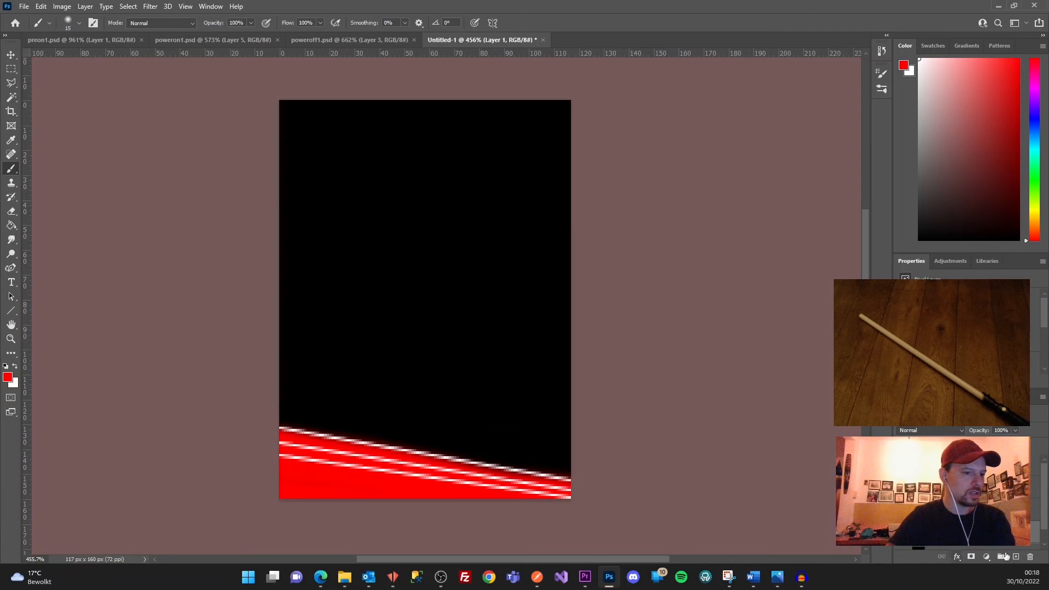
Step: On another new layer, brush a narrow red strip up the canvas's left edge and smudge its inner side into small streaks
{"action": "left_click", "coordinate": [1016, 556]}
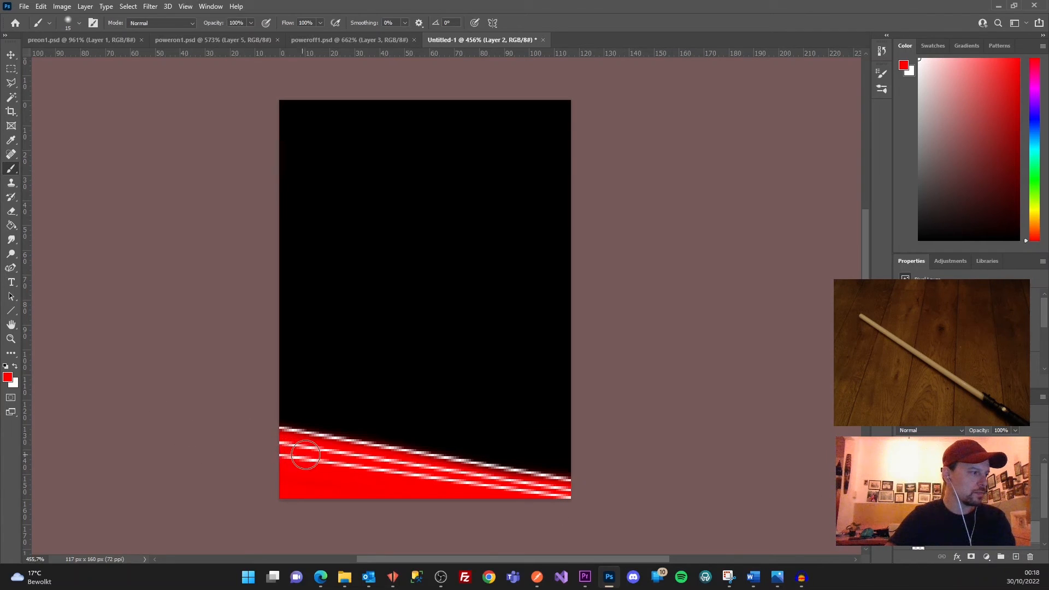
{"action": "mouse_move", "coordinate": [295, 447]}
{"action": "left_mouse_down"}
{"action": "mouse_move", "coordinate": [281, 405]}
{"action": "mouse_move", "coordinate": [277, 175]}
{"action": "mouse_move", "coordinate": [251, 105]}
{"action": "left_mouse_up"}
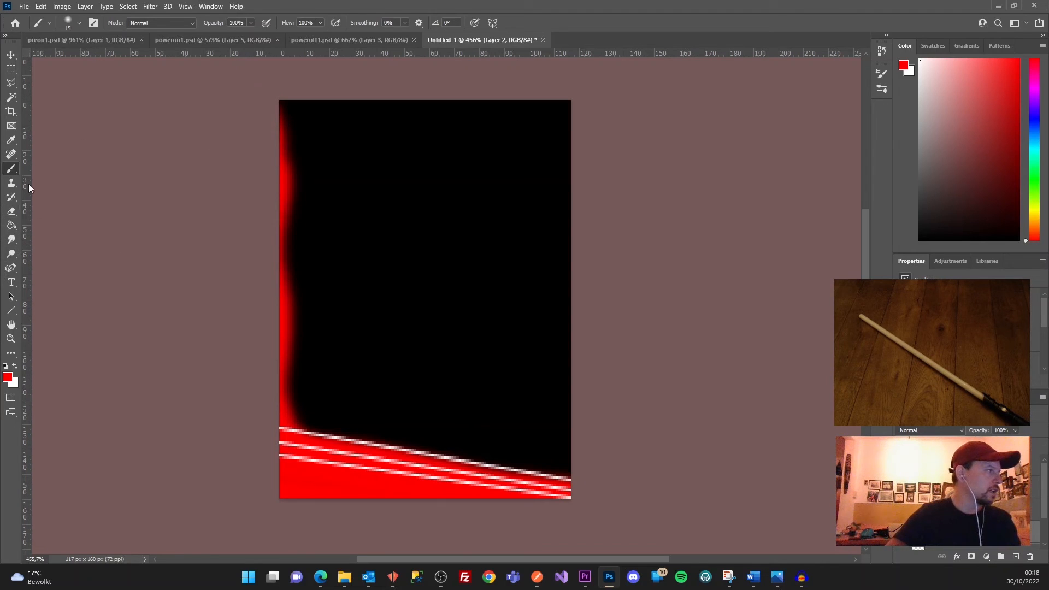
{"action": "left_click", "coordinate": [11, 239]}
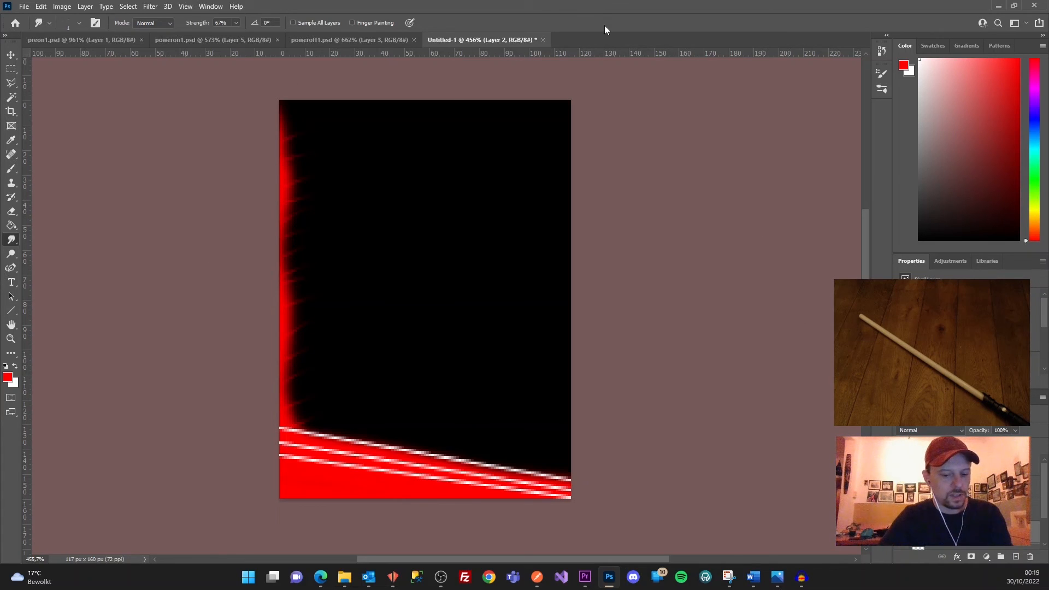
Step: Save a 24-bit BMP copy of the image over pstoff1.bmp in the 117 folder
{"action": "key", "text": "ctrl+alt+s"}
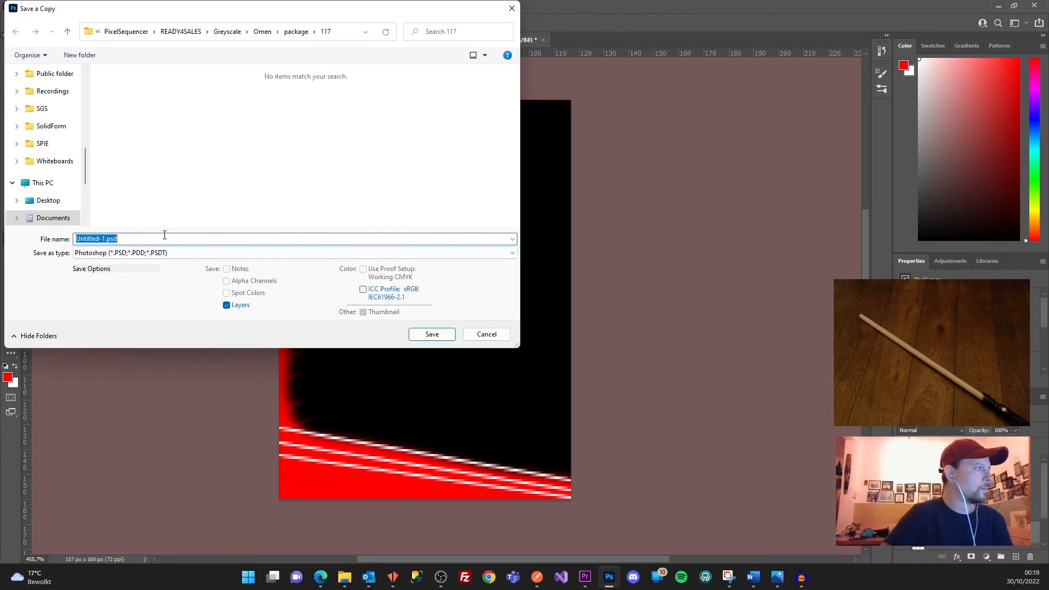
{"action": "left_click", "coordinate": [137, 253]}
{"action": "left_click", "coordinate": [110, 280]}
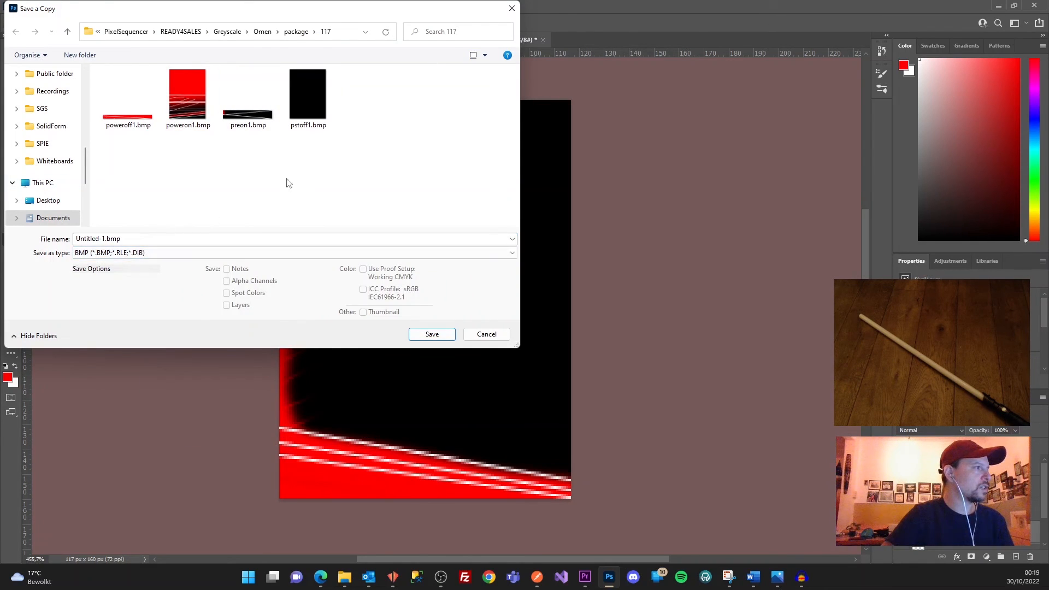
{"action": "double_click", "coordinate": [290, 100]}
{"action": "left_click", "coordinate": [550, 288]}
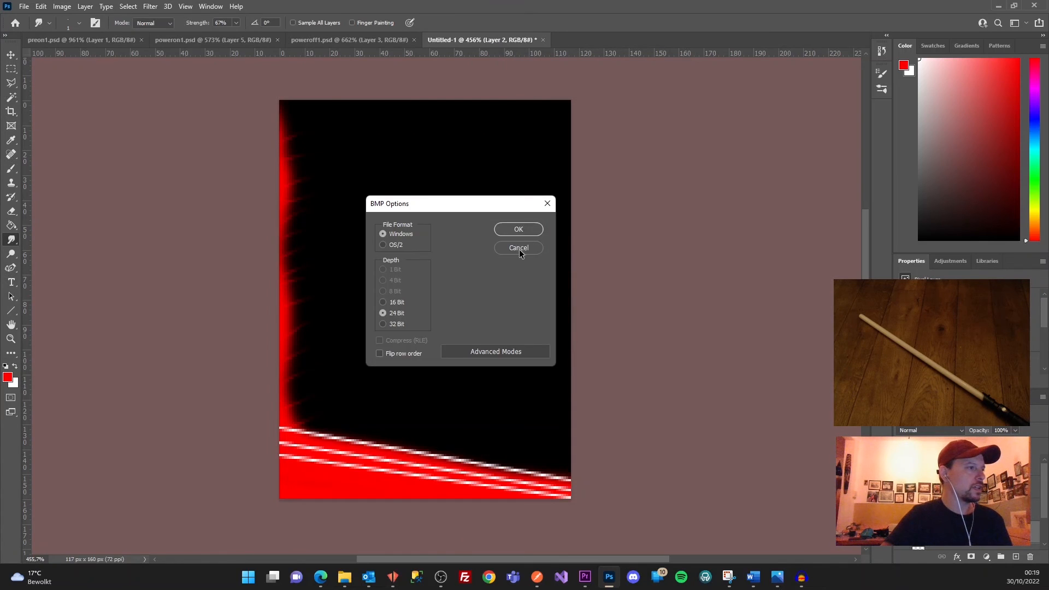
{"action": "left_click", "coordinate": [523, 229]}
Step: Switch to the Edge browser, reload pstoff1.bmp as the simulator's GraFx bitmap, and play the post-off animation before stopping it
{"action": "left_click", "coordinate": [320, 577]}
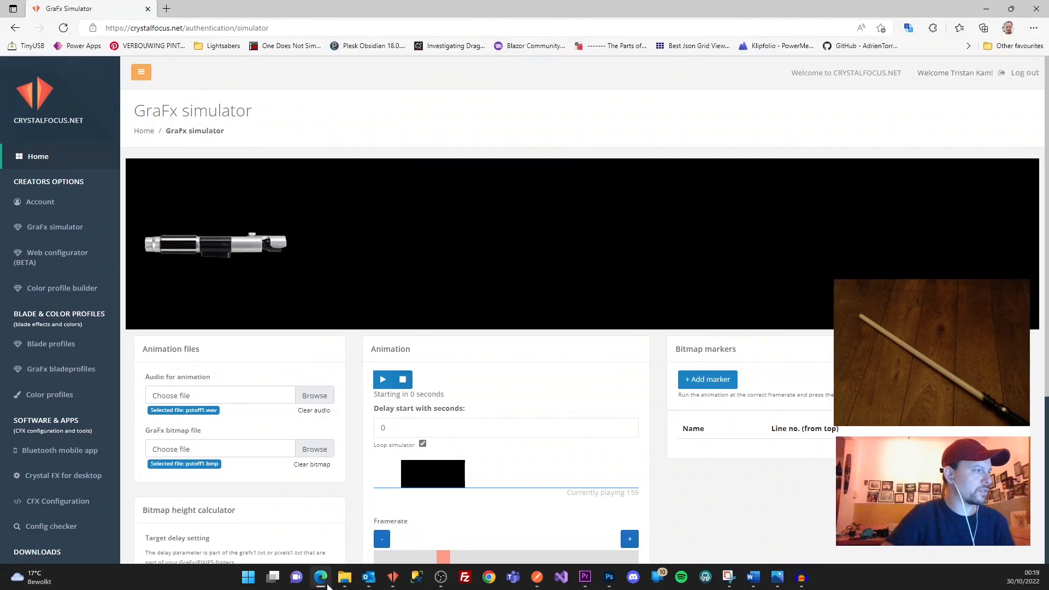
{"action": "left_click", "coordinate": [311, 455]}
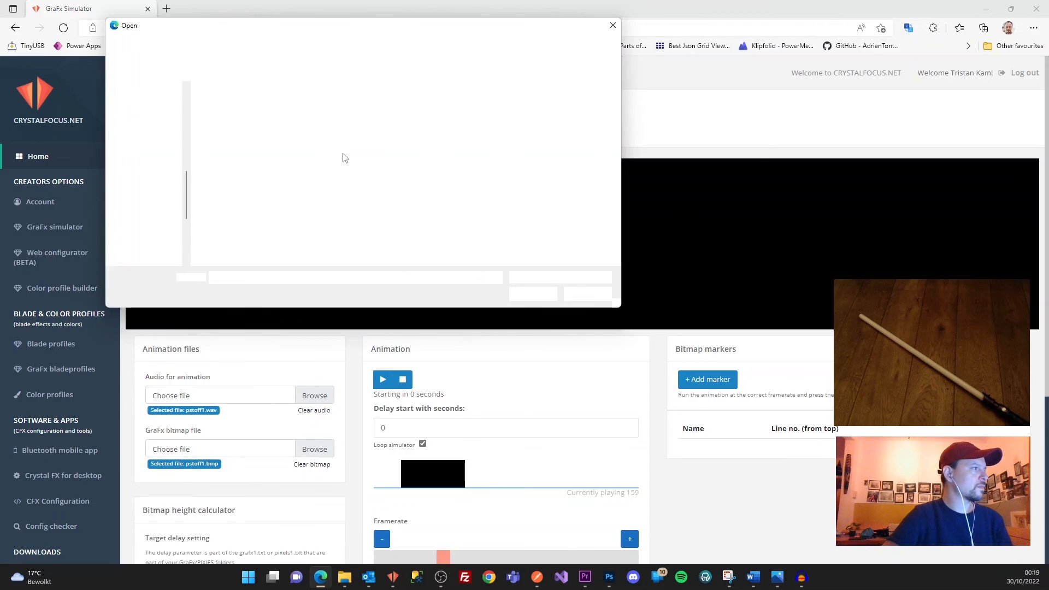
{"action": "double_click", "coordinate": [413, 132]}
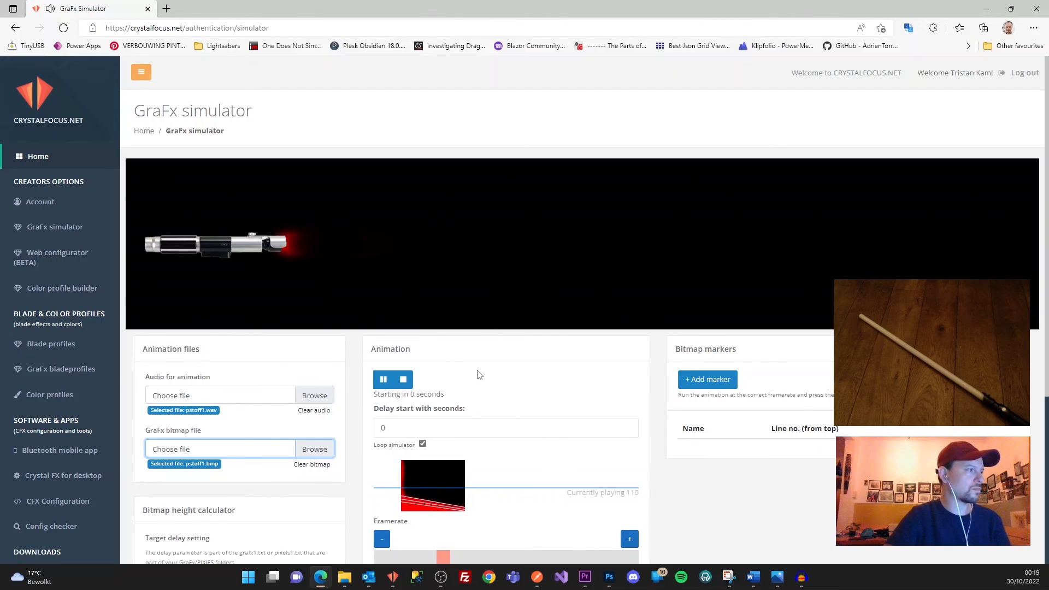
{"action": "left_click", "coordinate": [404, 383]}
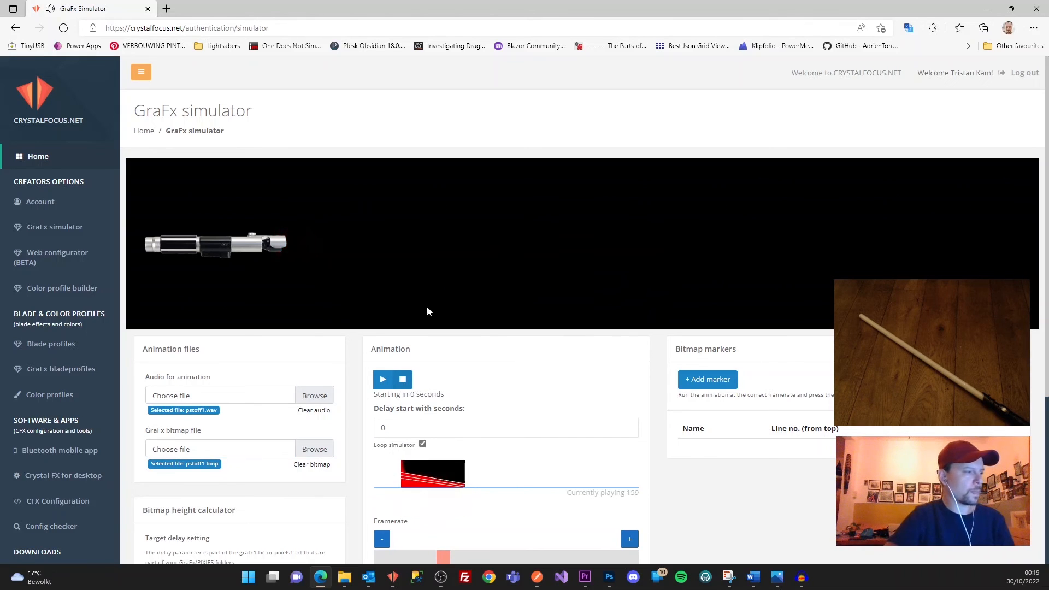
Step: Switch to Photoshop and, on a new layer, draw three horizontal white Pencil lines across the bottom of the red area
{"action": "left_click", "coordinate": [609, 578]}
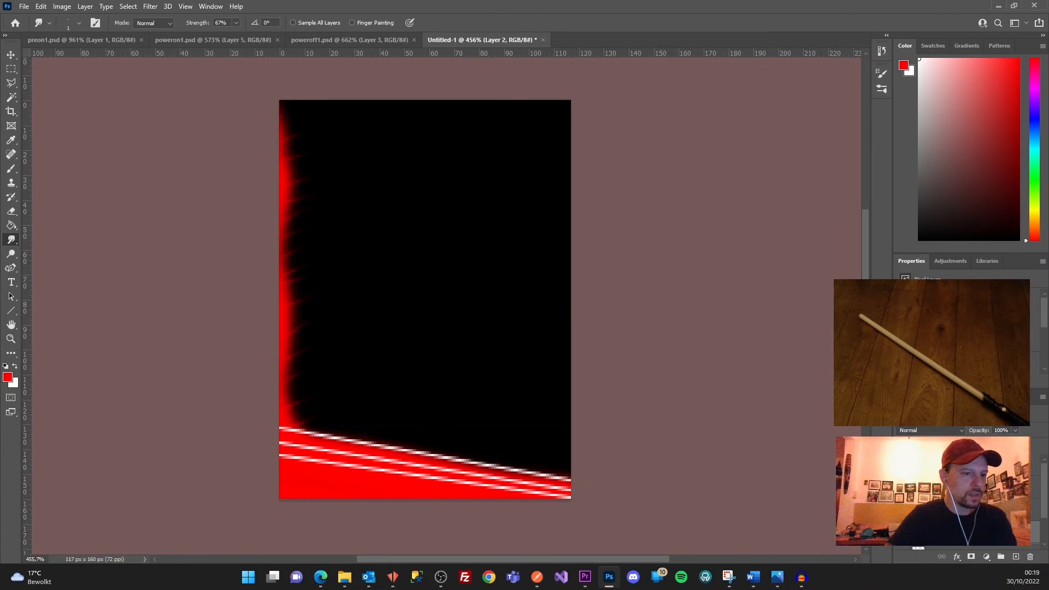
{"action": "left_click", "coordinate": [955, 464]}
{"action": "left_click", "coordinate": [1017, 557]}
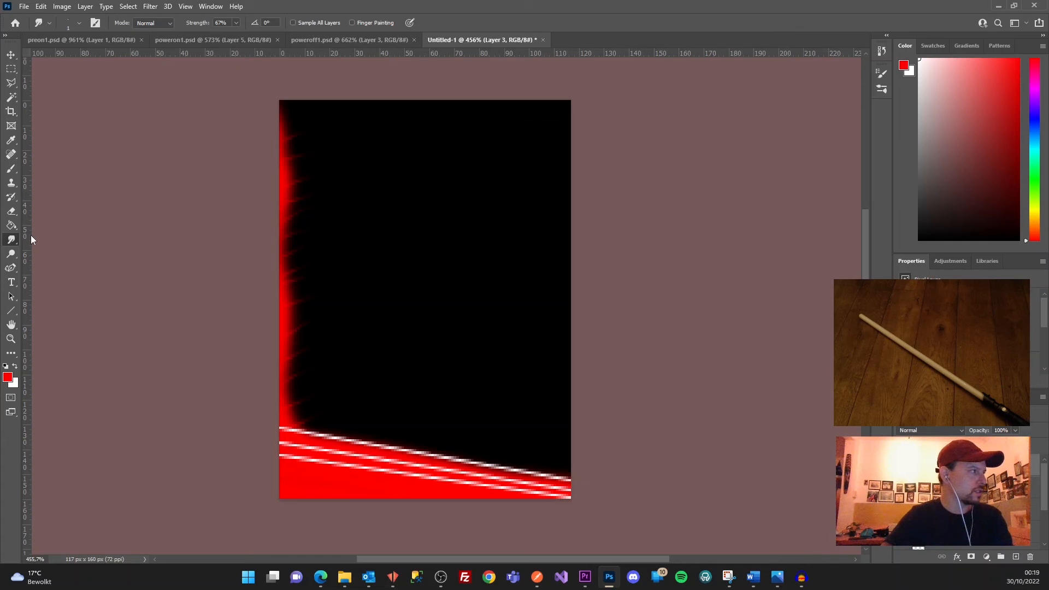
{"action": "right_click", "coordinate": [12, 170]}
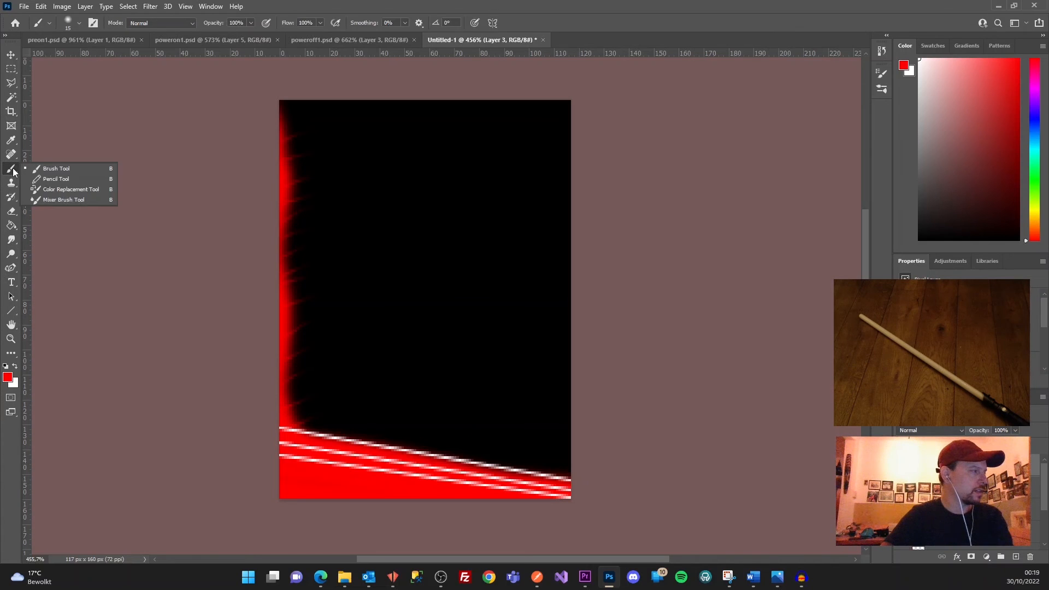
{"action": "left_click", "coordinate": [54, 175]}
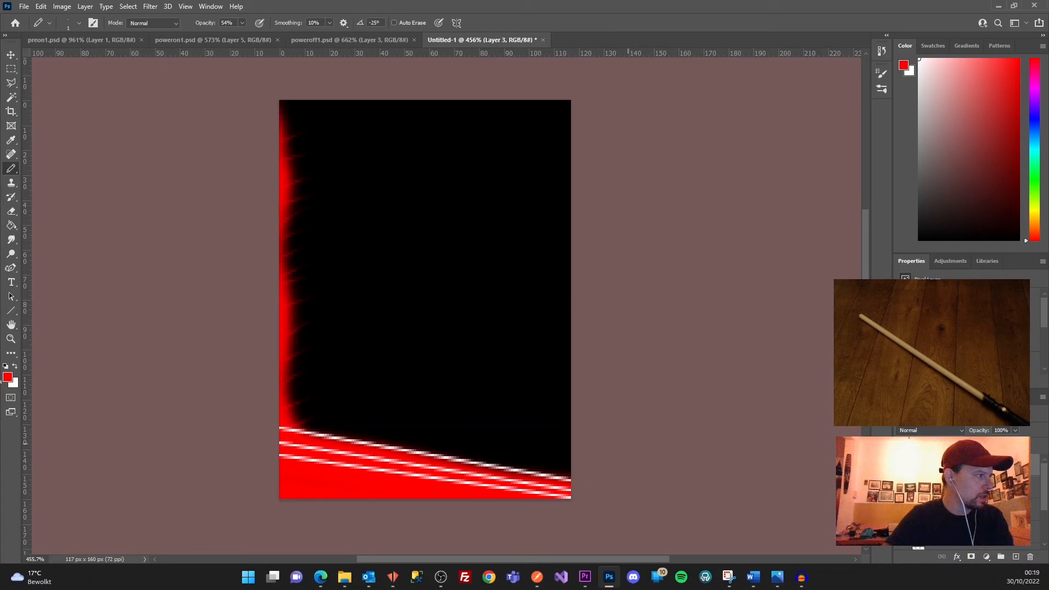
{"action": "left_click", "coordinate": [15, 367]}
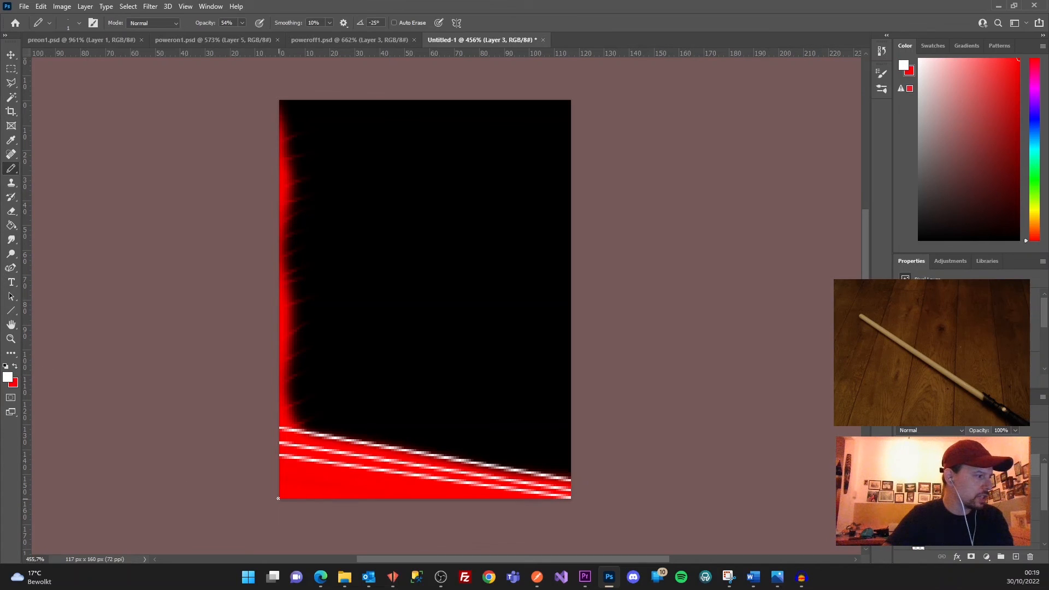
{"action": "left_click_drag", "start_coordinate": [282, 498], "coordinate": [609, 502]}
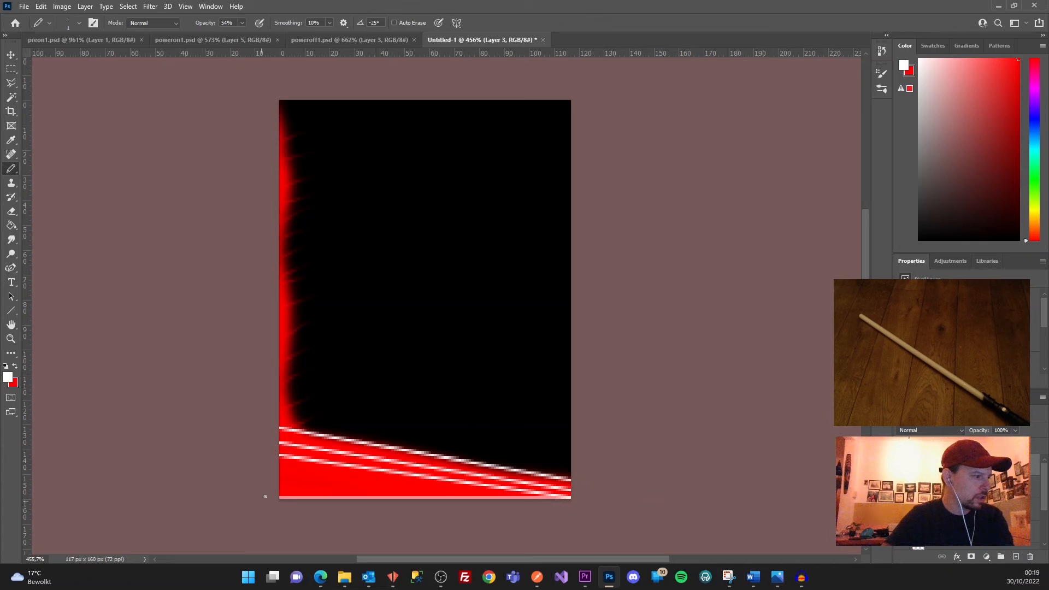
{"action": "left_click_drag", "start_coordinate": [272, 492], "coordinate": [696, 488]}
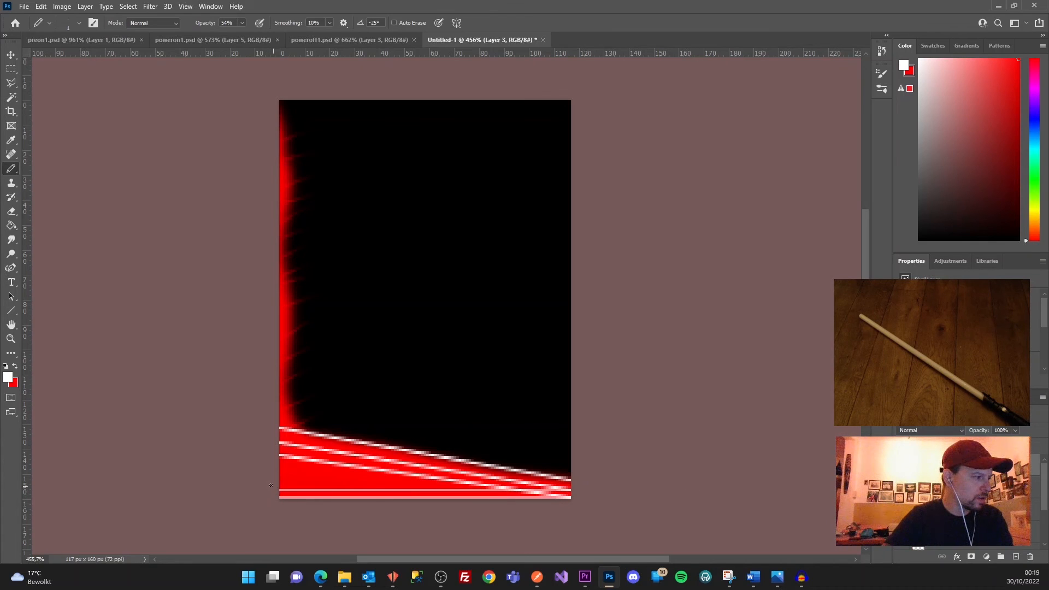
{"action": "left_click_drag", "start_coordinate": [273, 484], "coordinate": [612, 487]}
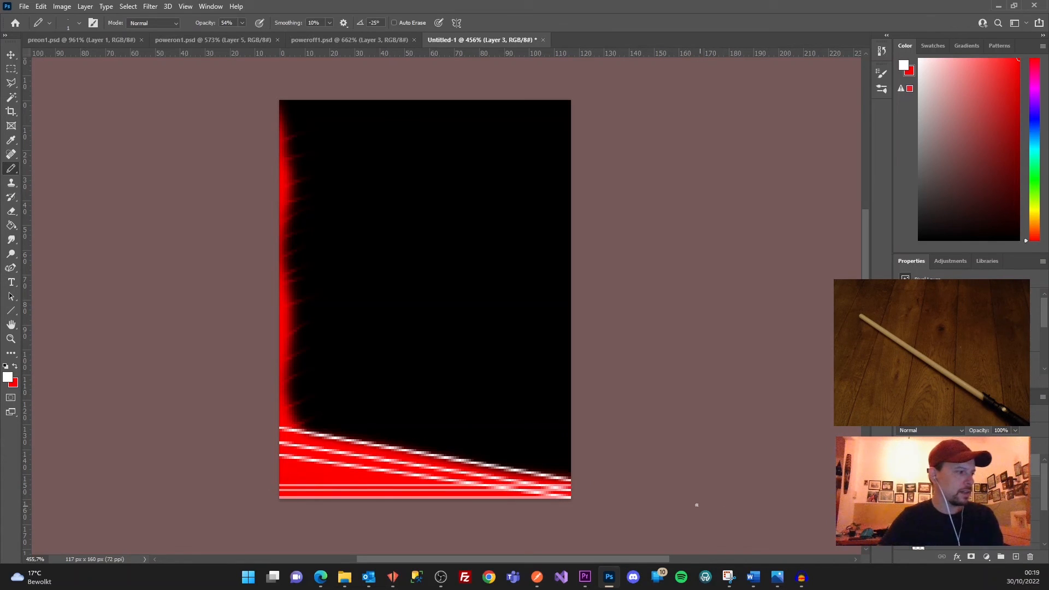
Step: Save a 24-bit BMP copy of the image with the bottom white lines, replacing pstoff1.bmp in the 117 folder
{"action": "key", "text": "ctrl+alt+s"}
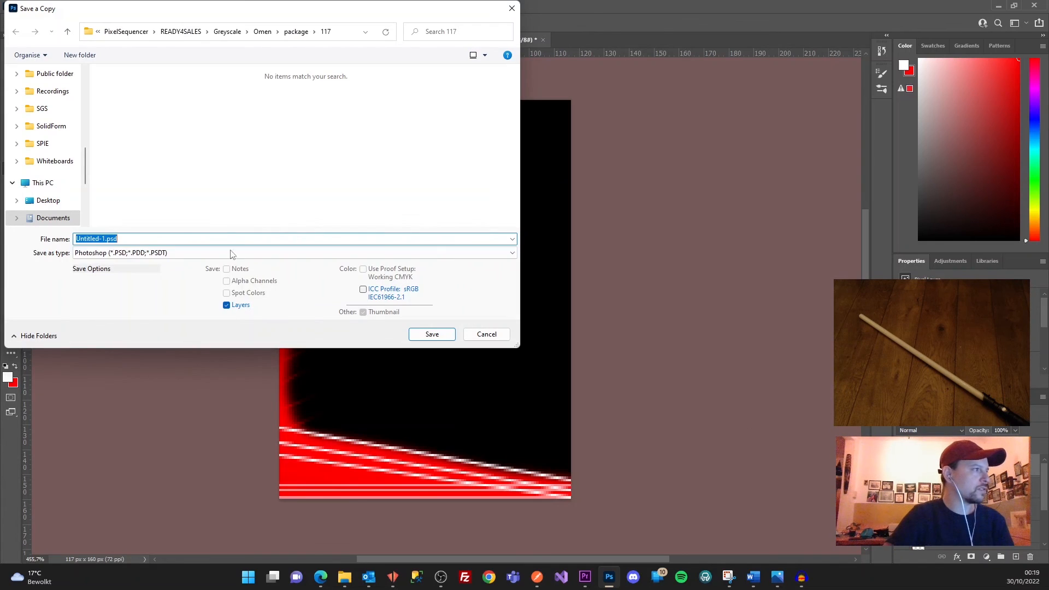
{"action": "left_click", "coordinate": [229, 252]}
{"action": "left_click", "coordinate": [119, 280]}
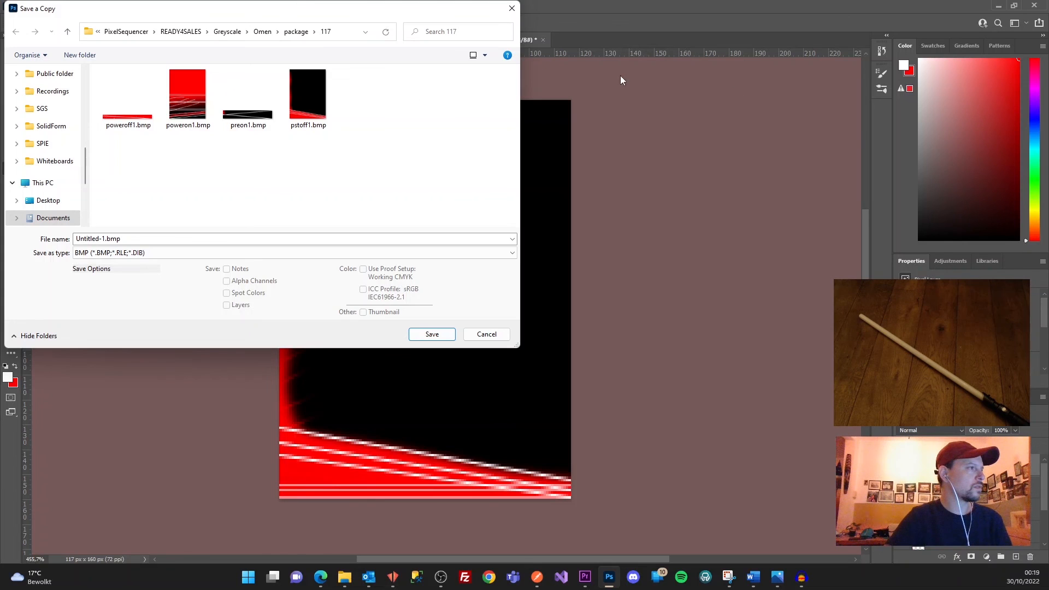
{"action": "left_click", "coordinate": [307, 112]}
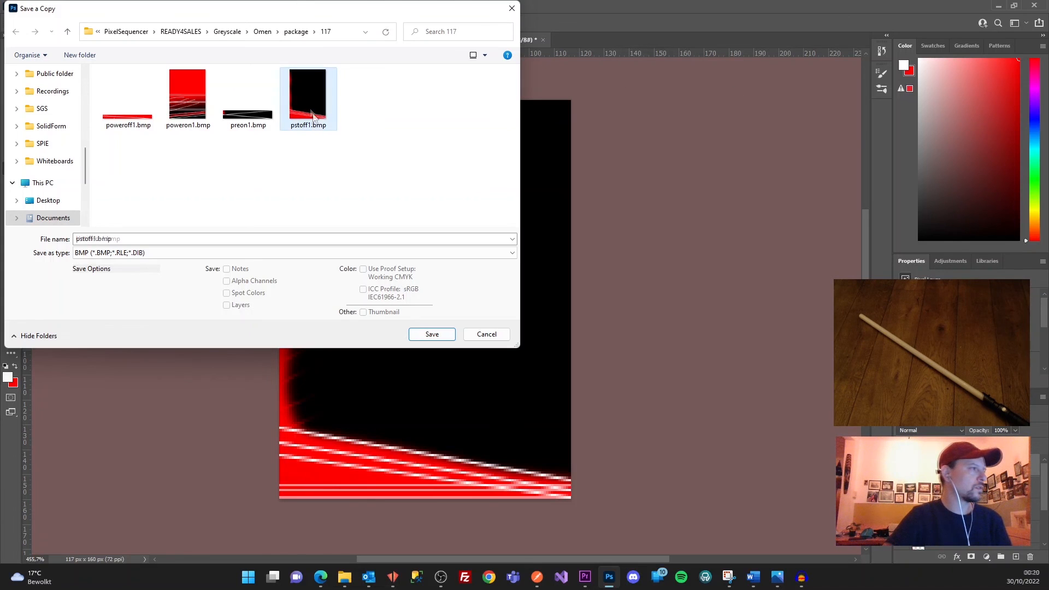
{"action": "left_click", "coordinate": [436, 334]}
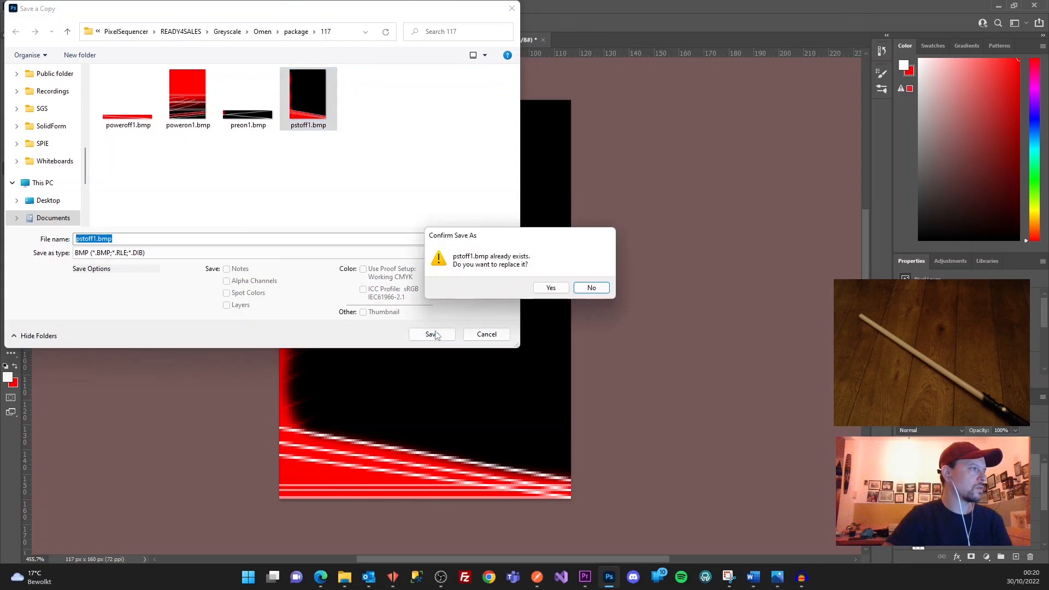
{"action": "left_click", "coordinate": [557, 287]}
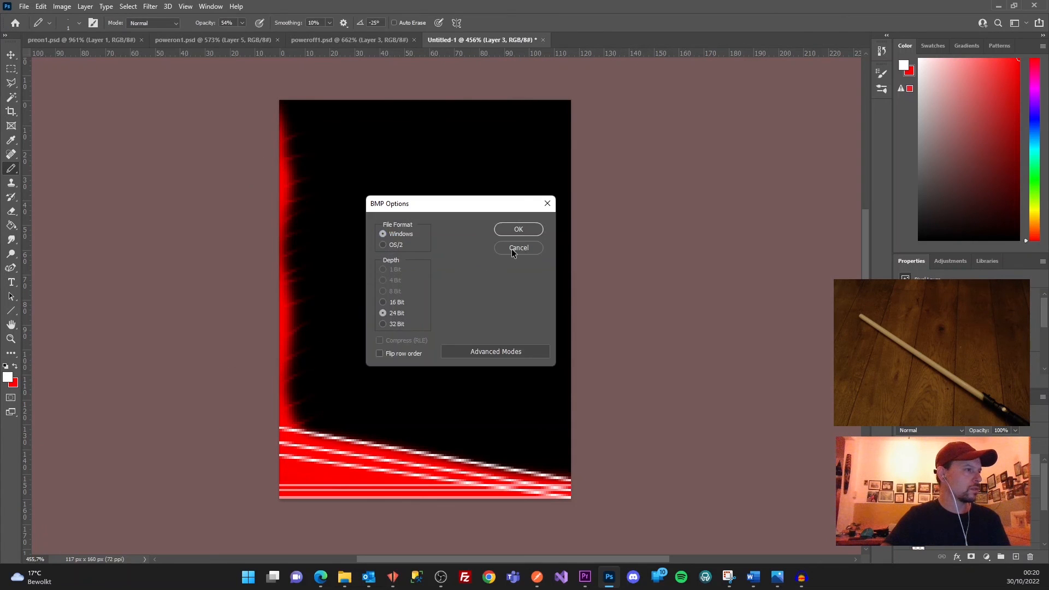
{"action": "left_click", "coordinate": [517, 229]}
Step: Switch to the Edge browser, reload the updated pstoff1.bmp in the GraFx simulator, and play the animation before stopping it
{"action": "left_click", "coordinate": [321, 577]}
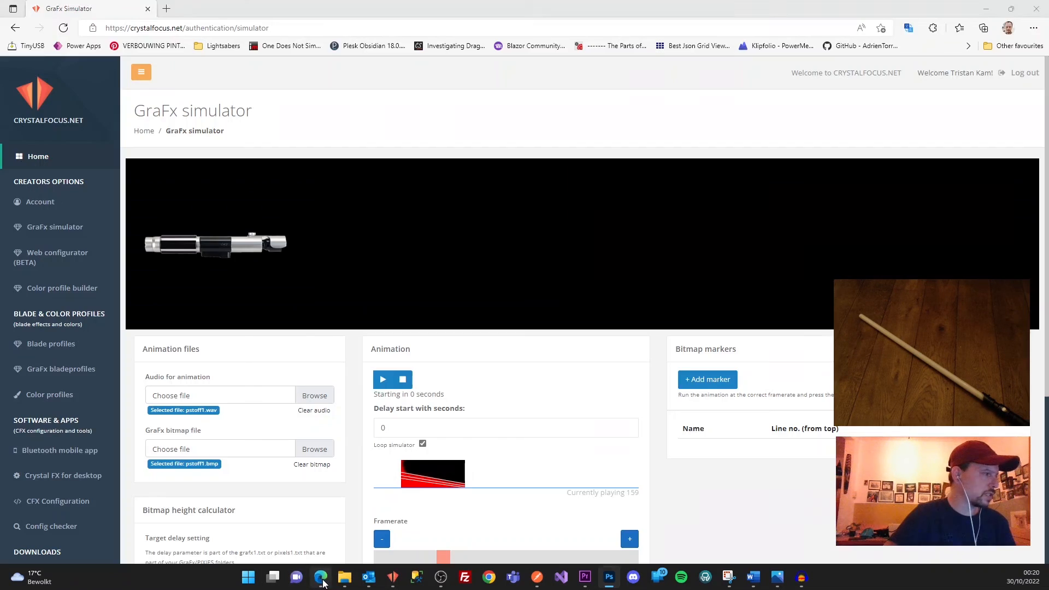
{"action": "left_click", "coordinate": [318, 450]}
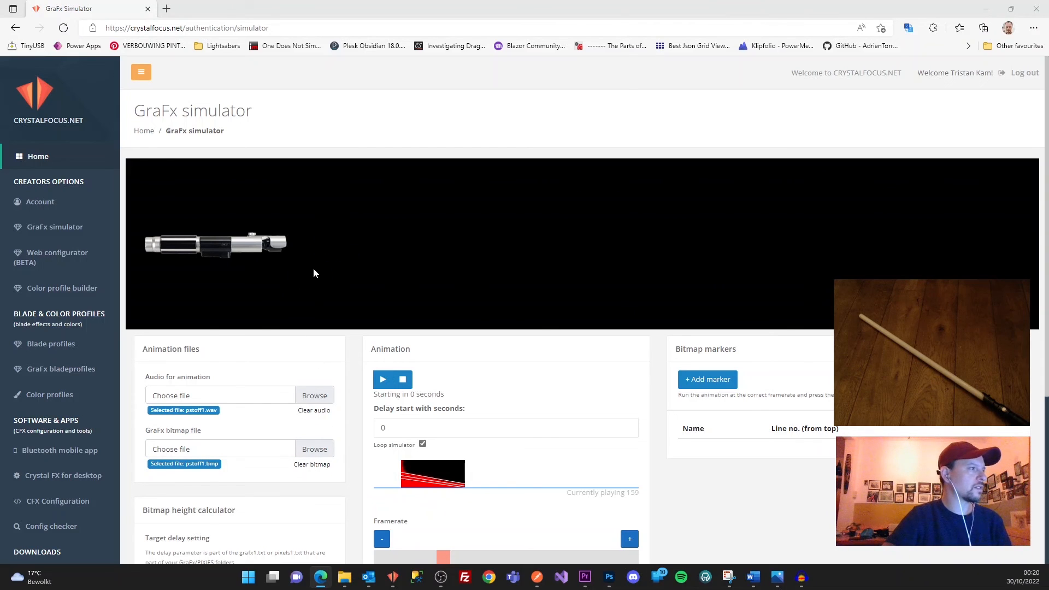
{"action": "double_click", "coordinate": [428, 117]}
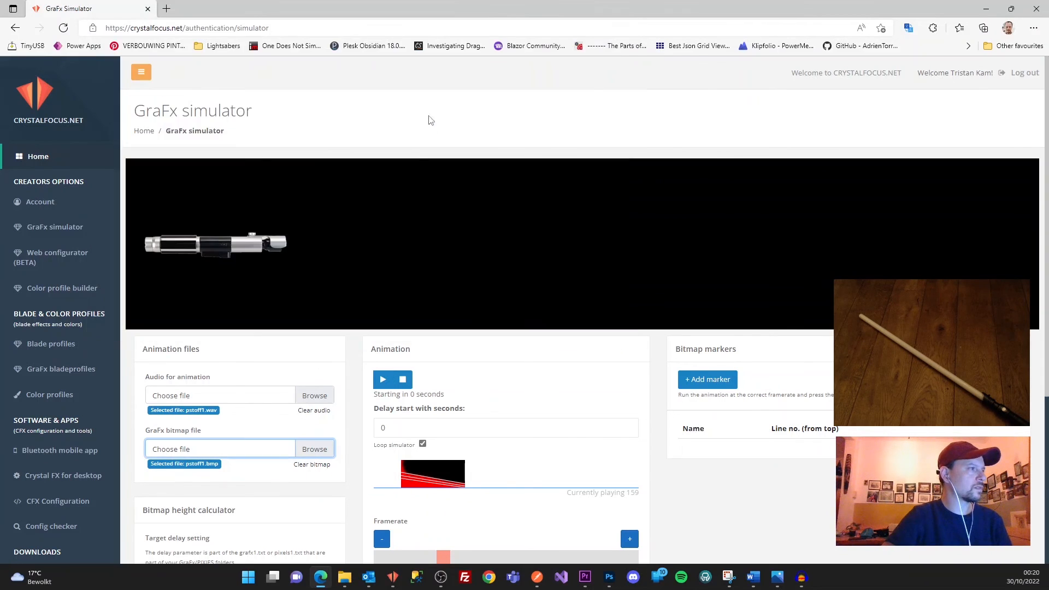
{"action": "left_click", "coordinate": [382, 379]}
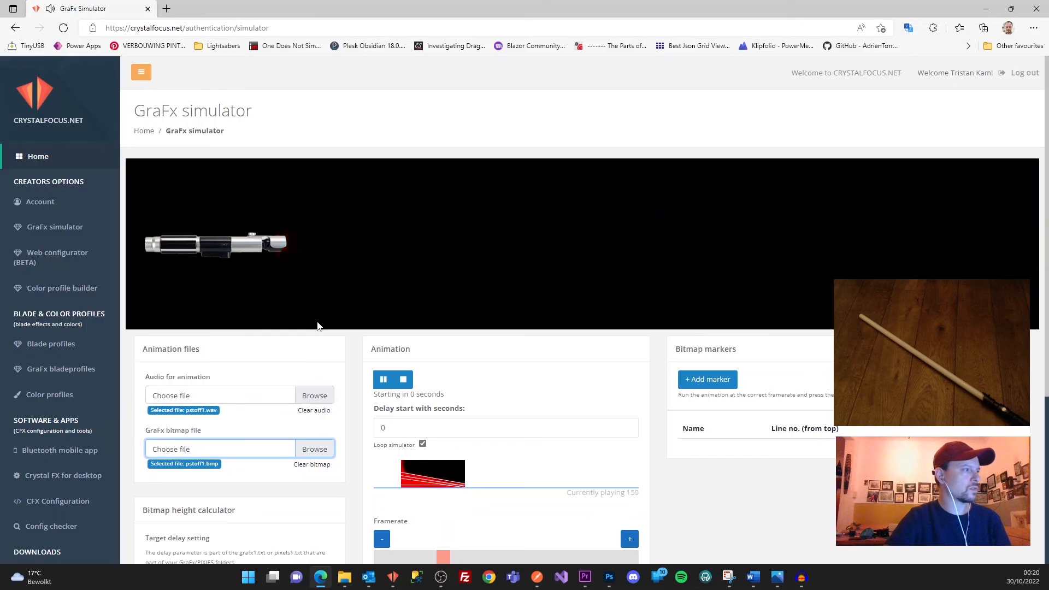
{"action": "left_click", "coordinate": [402, 378]}
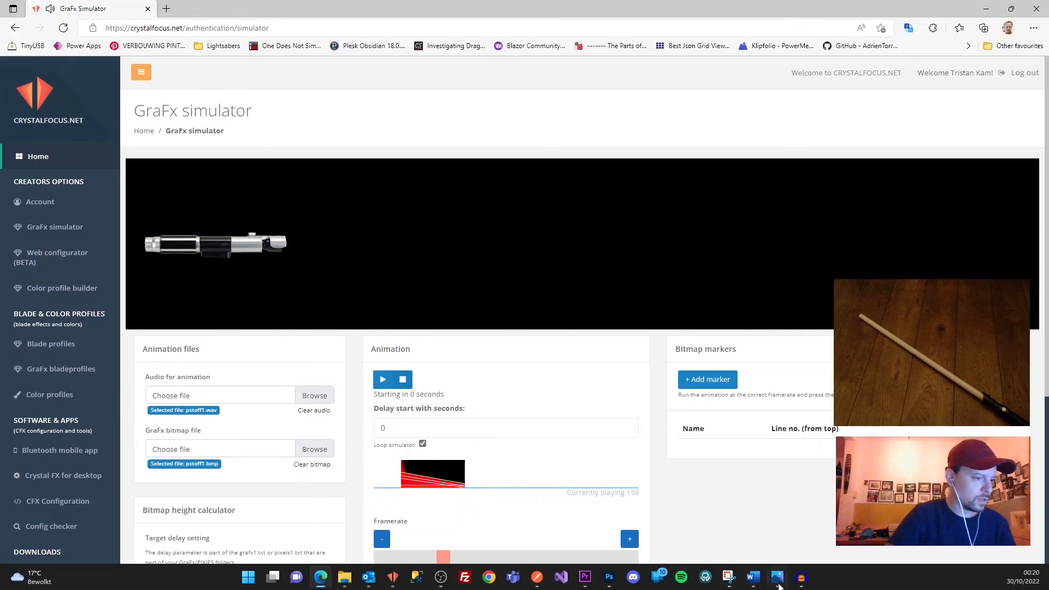
Step: Switch to Photoshop, set the Pencil opacity to 100%, redraw the three bottom horizontal white lines and add a fourth just above them
{"action": "left_click", "coordinate": [609, 578]}
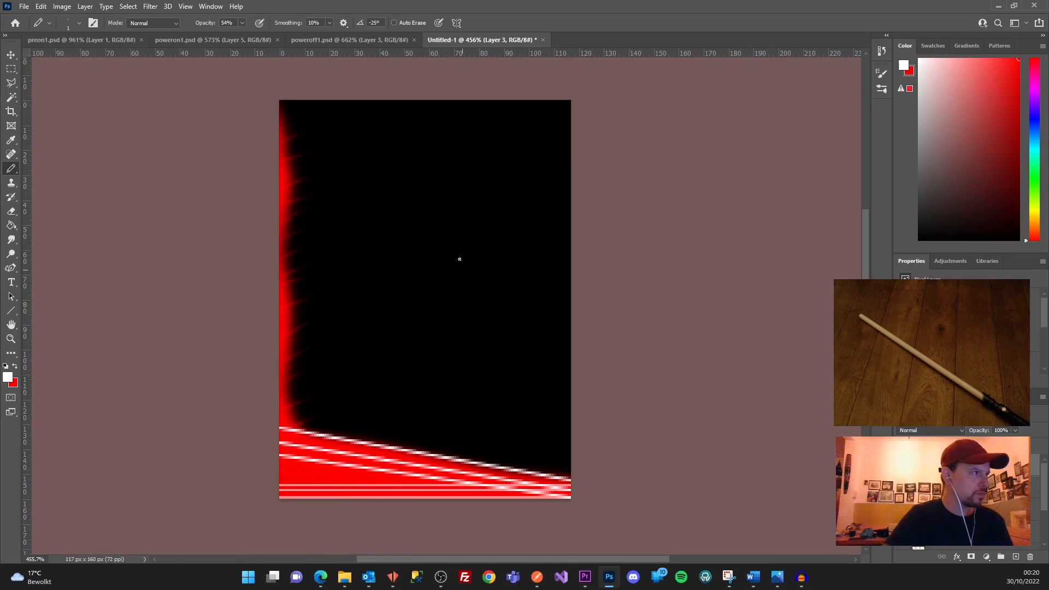
{"action": "left_click", "coordinate": [241, 22]}
{"action": "left_click_drag", "start_coordinate": [244, 35], "coordinate": [320, 43]}
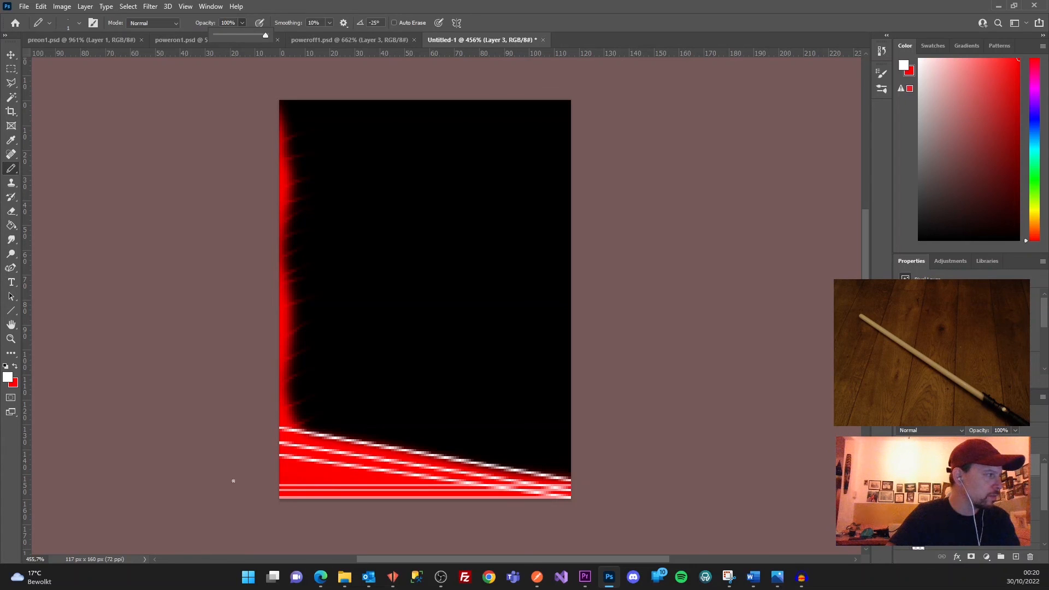
{"action": "left_click", "coordinate": [280, 498]}
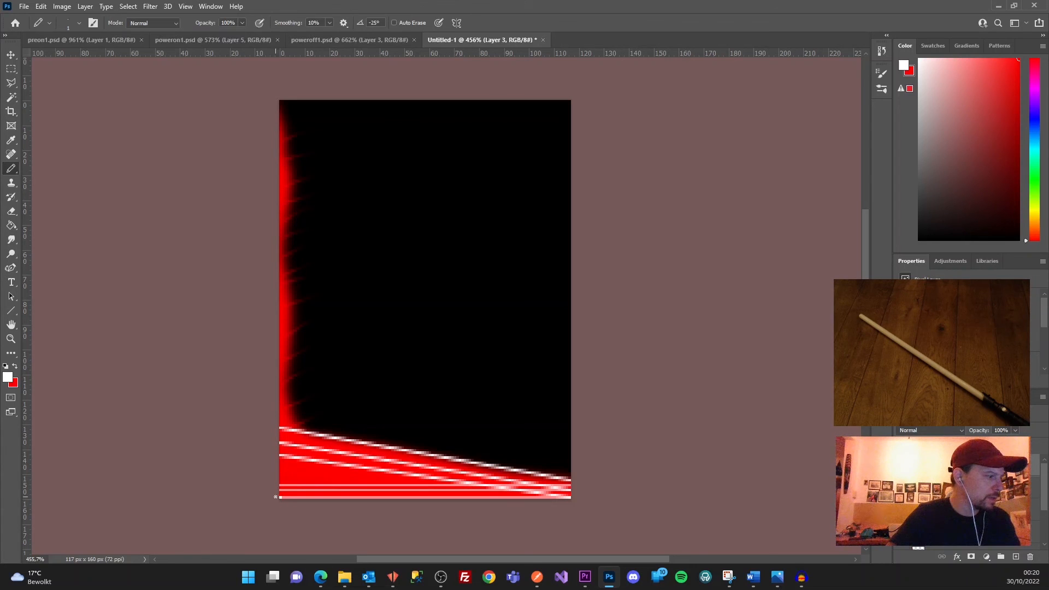
{"action": "left_click_drag", "start_coordinate": [340, 498], "coordinate": [636, 503]}
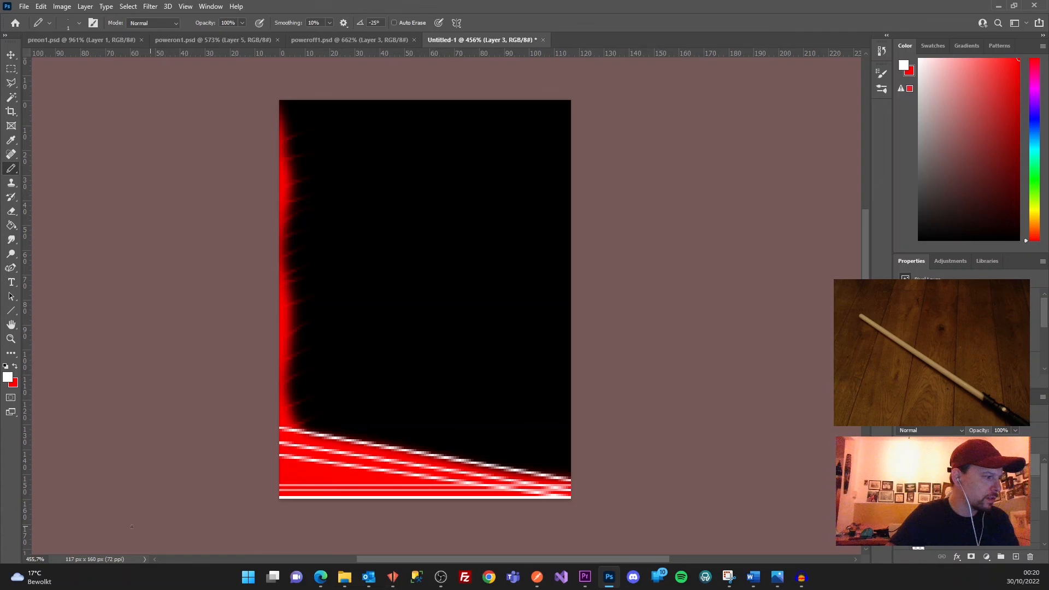
{"action": "left_click_drag", "start_coordinate": [280, 489], "coordinate": [626, 494]}
{"action": "left_click_drag", "start_coordinate": [280, 485], "coordinate": [662, 484]}
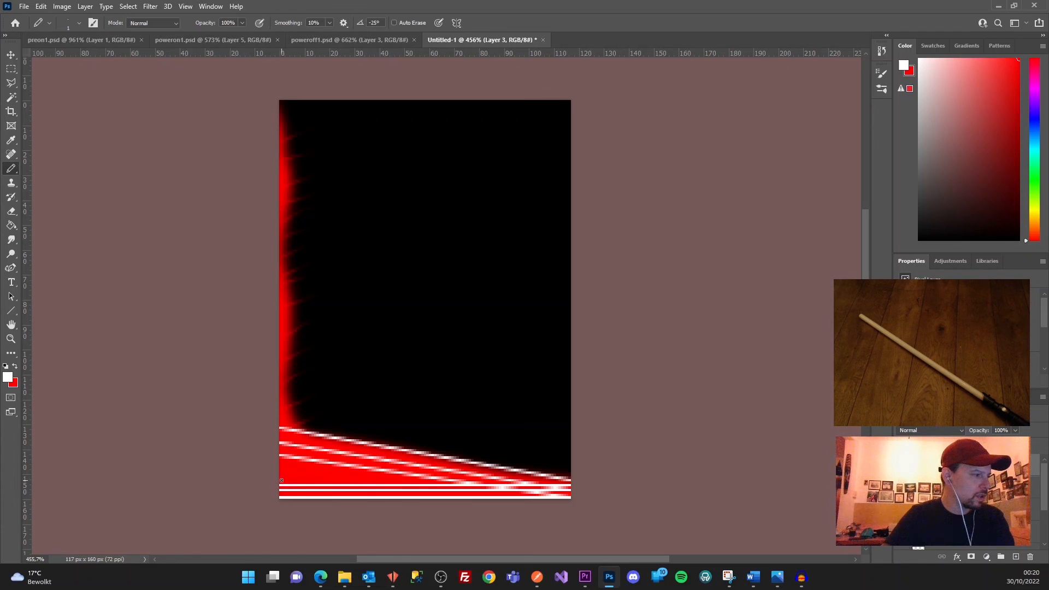
{"action": "left_click_drag", "start_coordinate": [280, 479], "coordinate": [628, 480]}
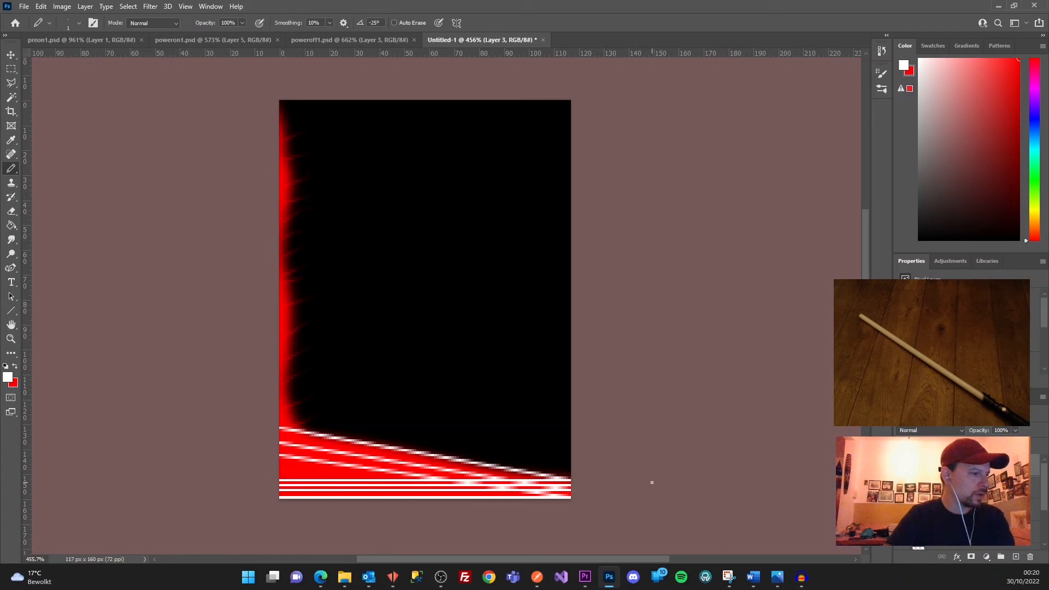
Step: Save a 24-bit BMP copy of the image as pstoff1.bmp in the USB drive's extra/GRAFX/1-Omen folder
{"action": "left_click", "coordinate": [393, 577]}
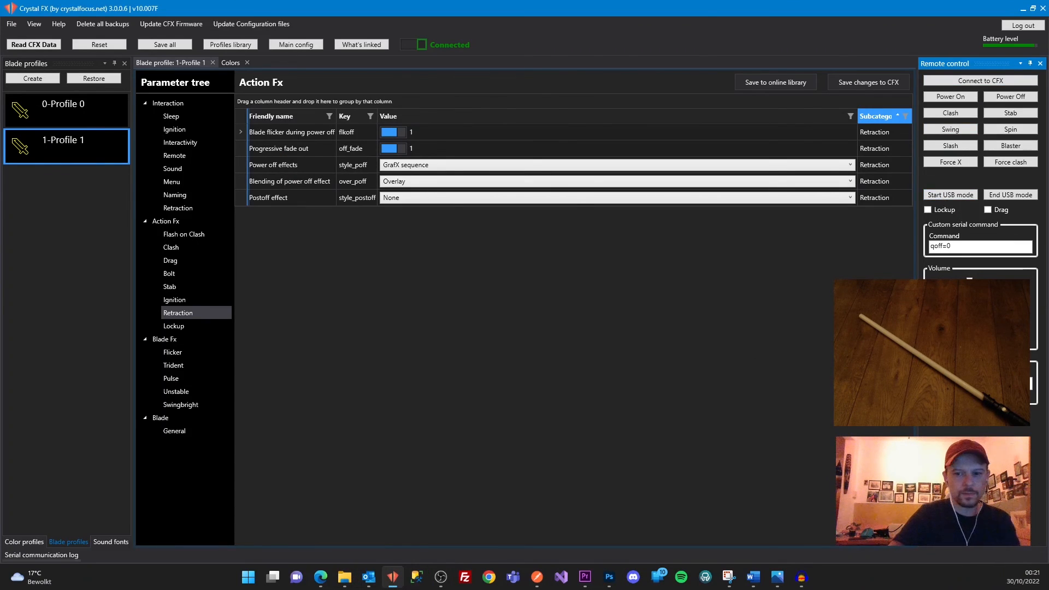
{"action": "left_click", "coordinate": [609, 577]}
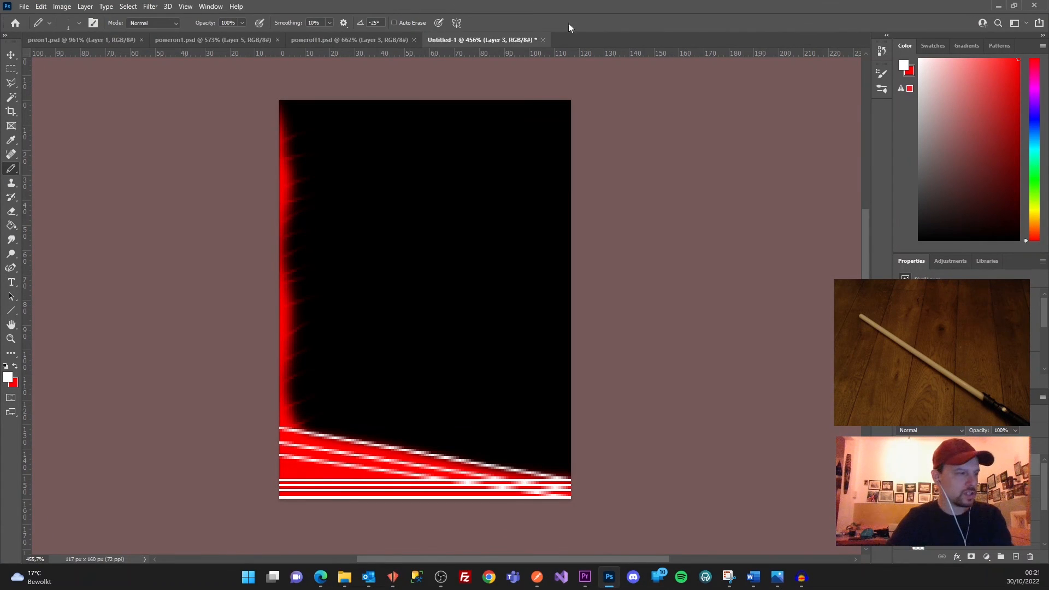
{"action": "key", "text": "ctrl+alt+s"}
{"action": "left_click", "coordinate": [50, 182]}
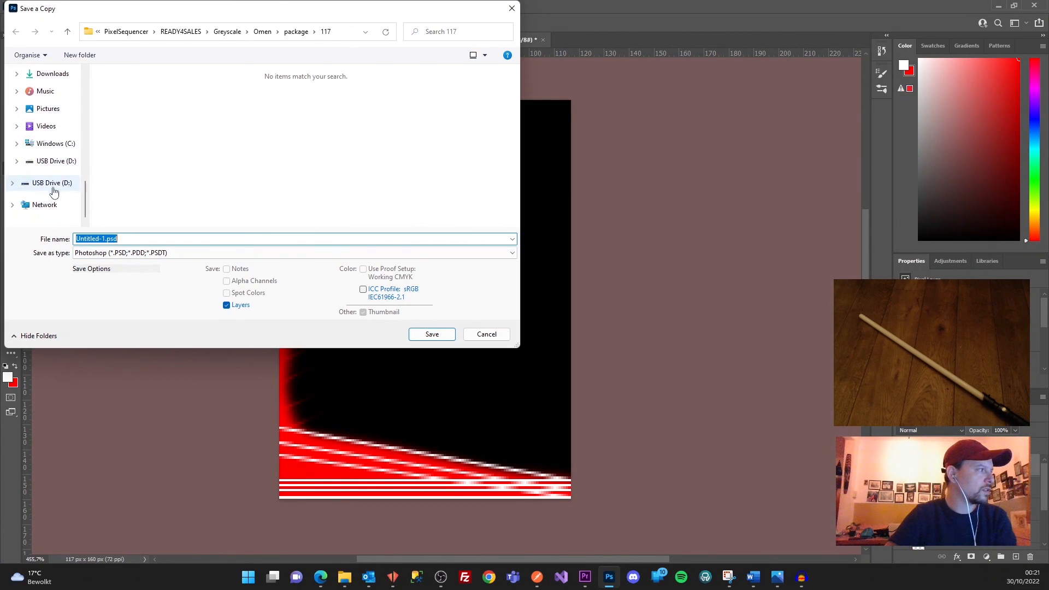
{"action": "double_click", "coordinate": [130, 122]}
{"action": "double_click", "coordinate": [130, 122]}
{"action": "double_click", "coordinate": [130, 105]}
{"action": "left_click", "coordinate": [202, 252]}
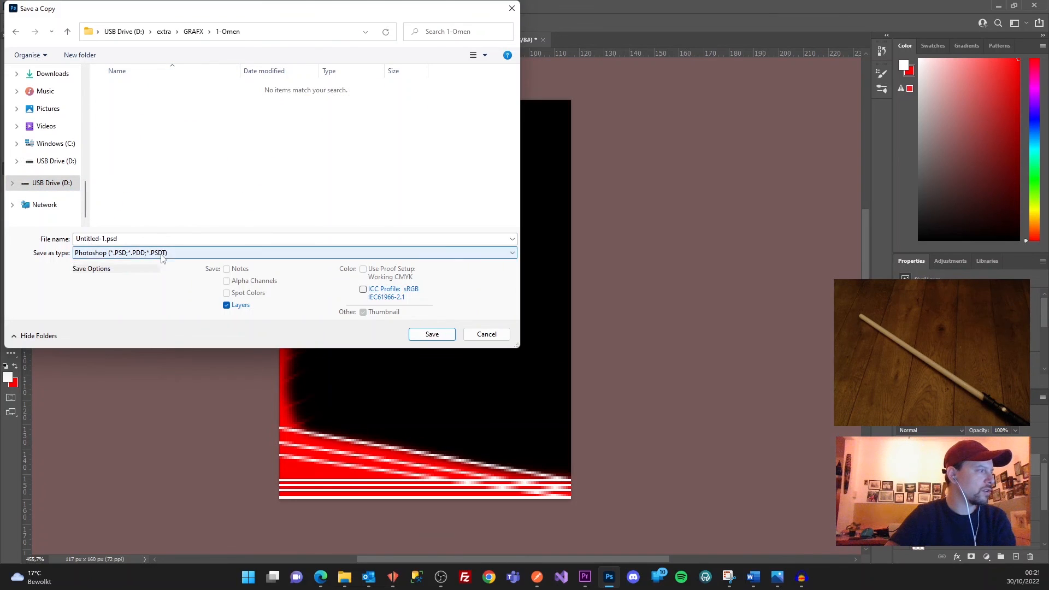
{"action": "left_click", "coordinate": [120, 276]}
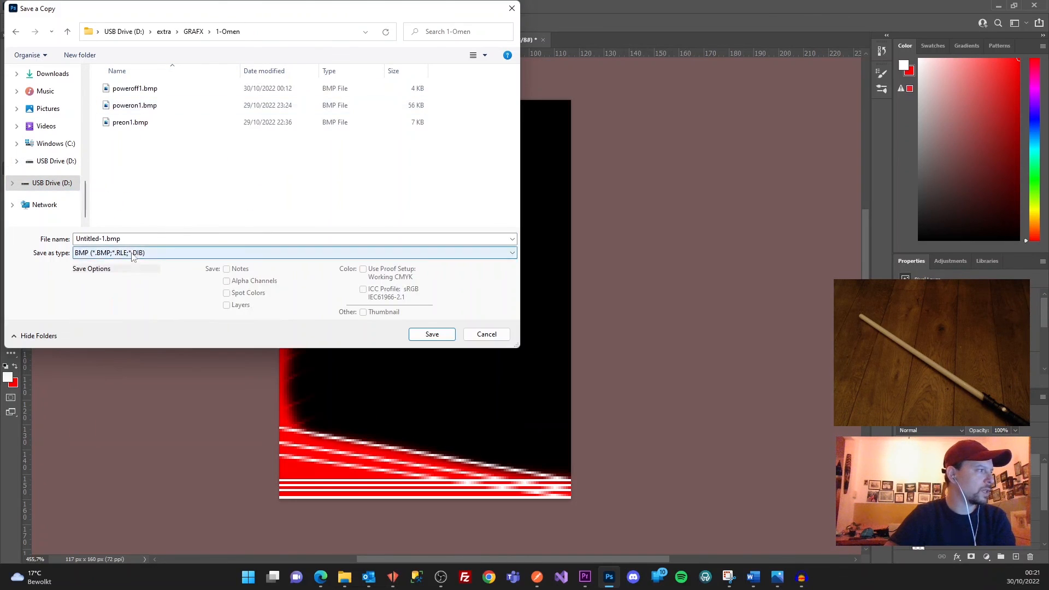
{"action": "left_click", "coordinate": [144, 238]}
{"action": "type", "text": "psto"}
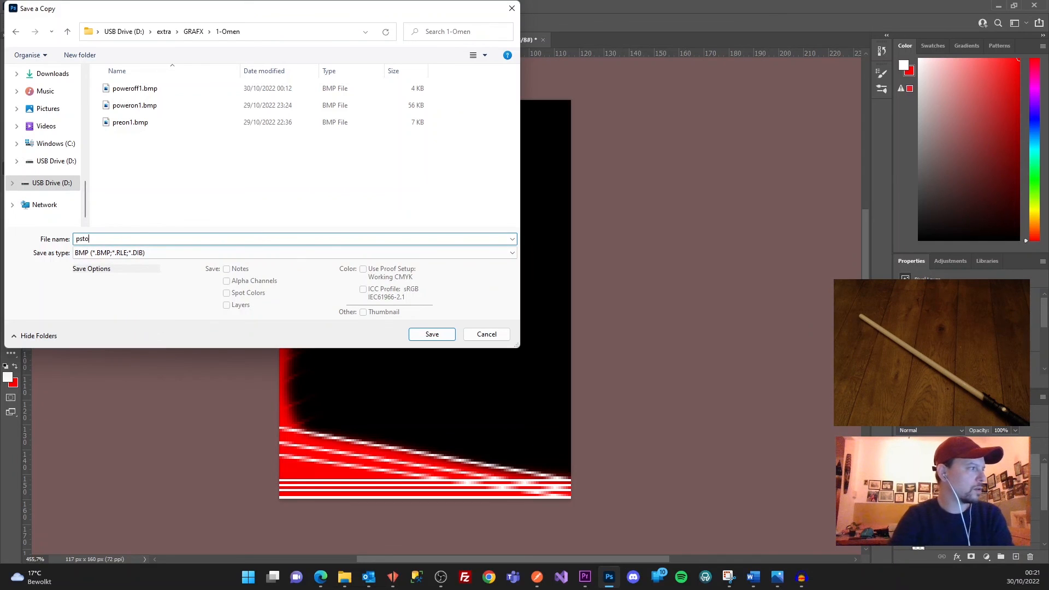
{"action": "type", "text": "ff1"}
{"action": "left_click", "coordinate": [432, 335]}
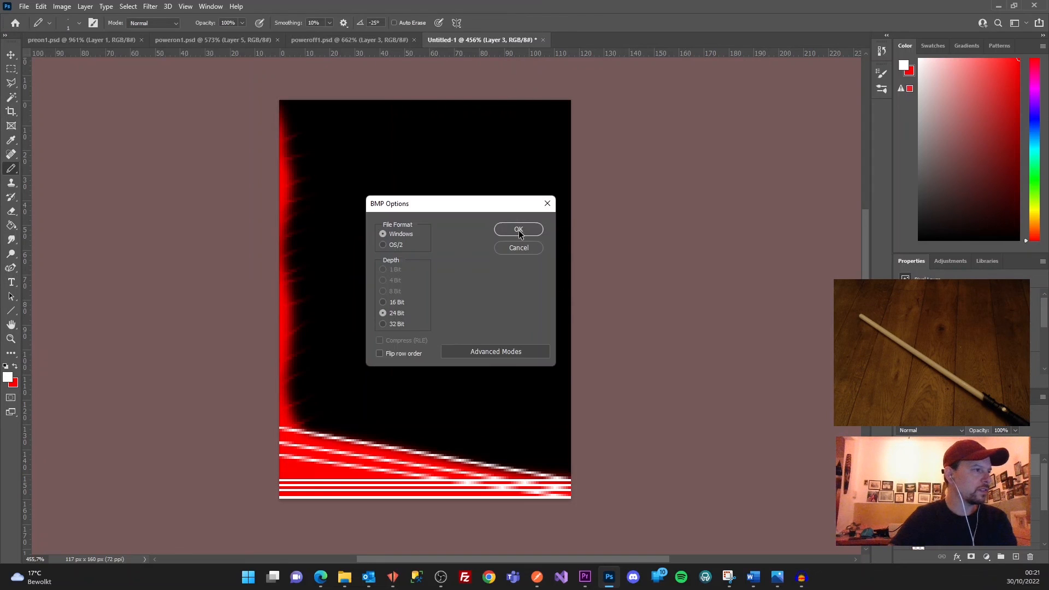
{"action": "left_click", "coordinate": [518, 229]}
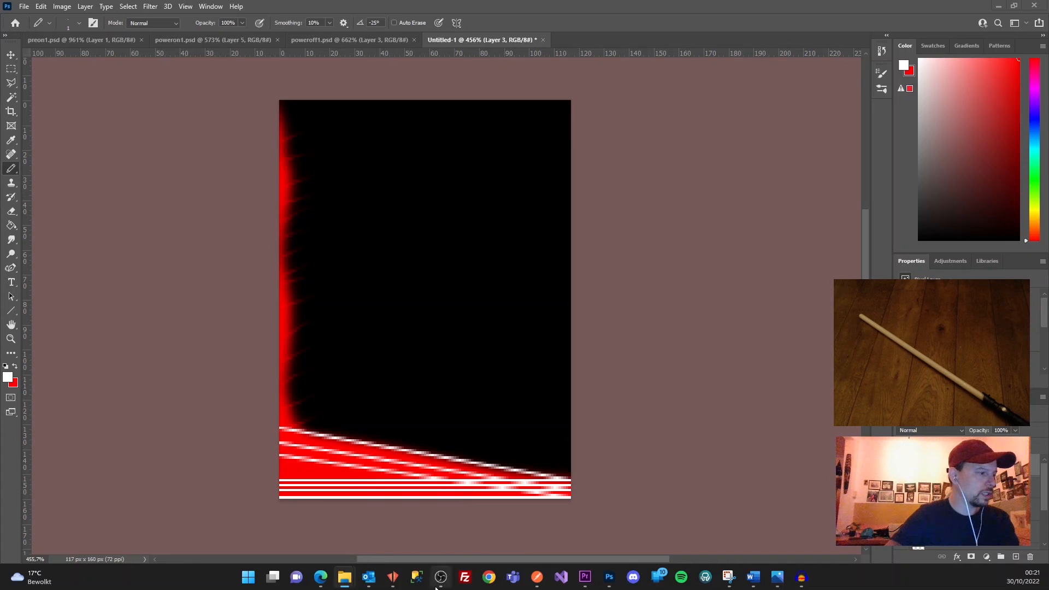
Step: Switch to File Explorer, open config.txt from the USB drive in Notepad, and select the style_postoff parameter name
{"action": "key", "text": "super+e"}
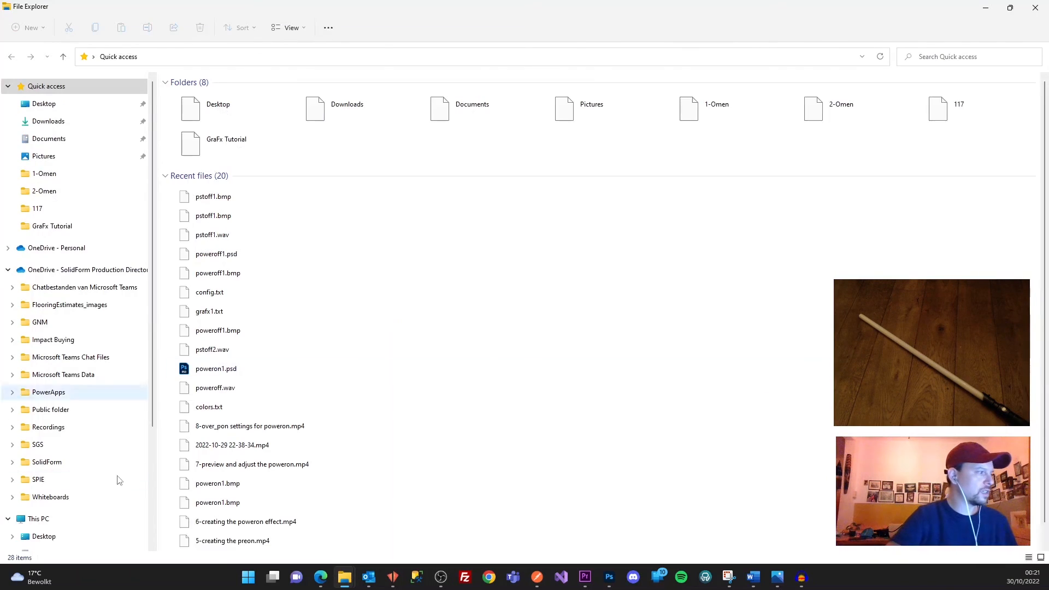
{"action": "scroll", "coordinate": [48, 469], "scroll_direction": "down", "scroll_amount": 1}
{"action": "scroll", "coordinate": [49, 470], "scroll_direction": "down", "scroll_amount": 3}
{"action": "left_click", "coordinate": [50, 496]}
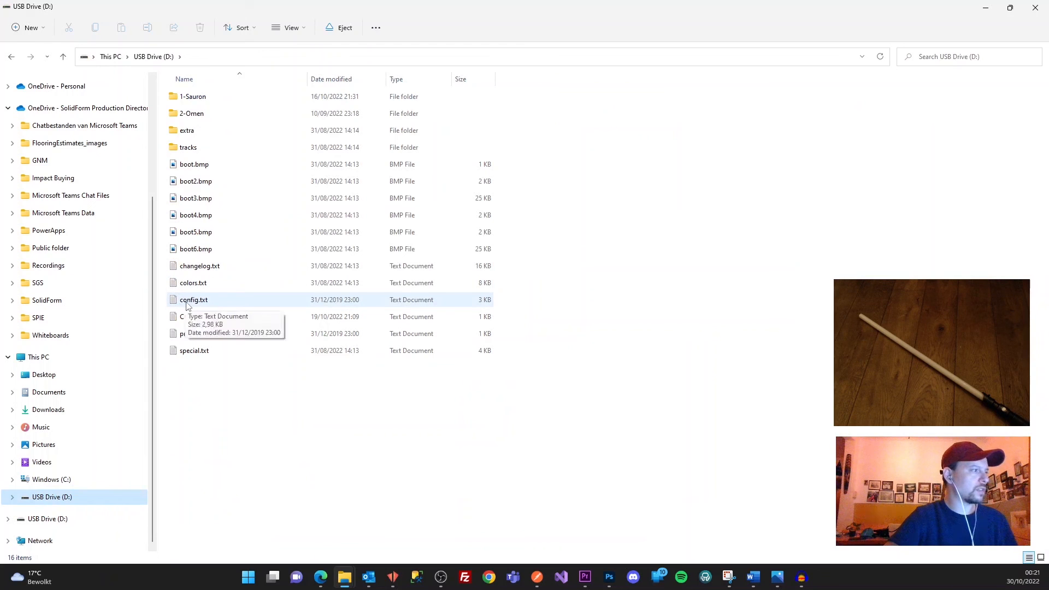
{"action": "double_click", "coordinate": [191, 304]}
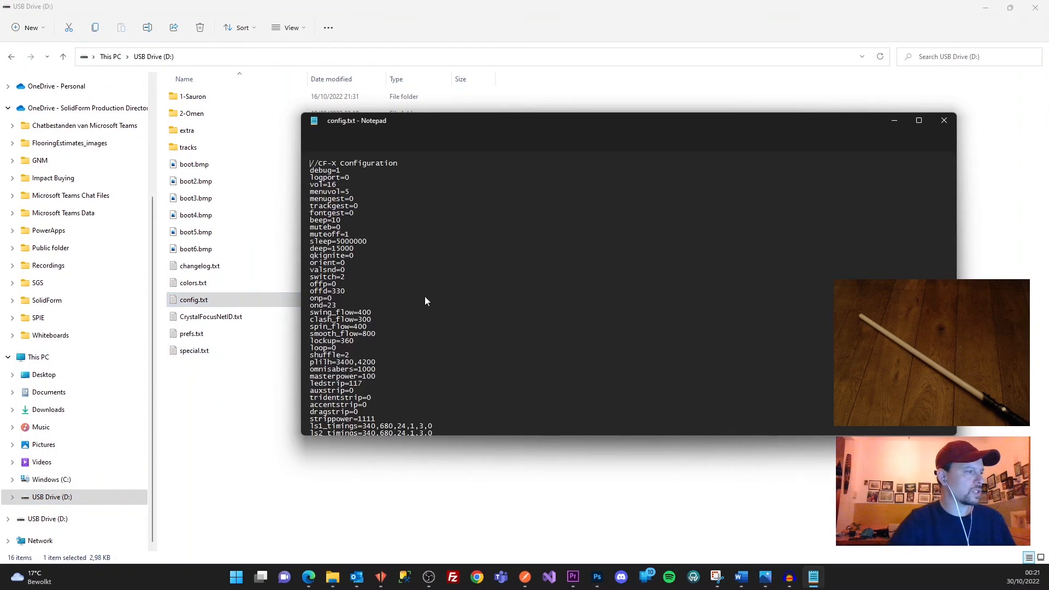
{"action": "scroll", "coordinate": [381, 329], "scroll_direction": "down", "scroll_amount": 15}
{"action": "scroll", "coordinate": [382, 328], "scroll_direction": "up", "scroll_amount": 8}
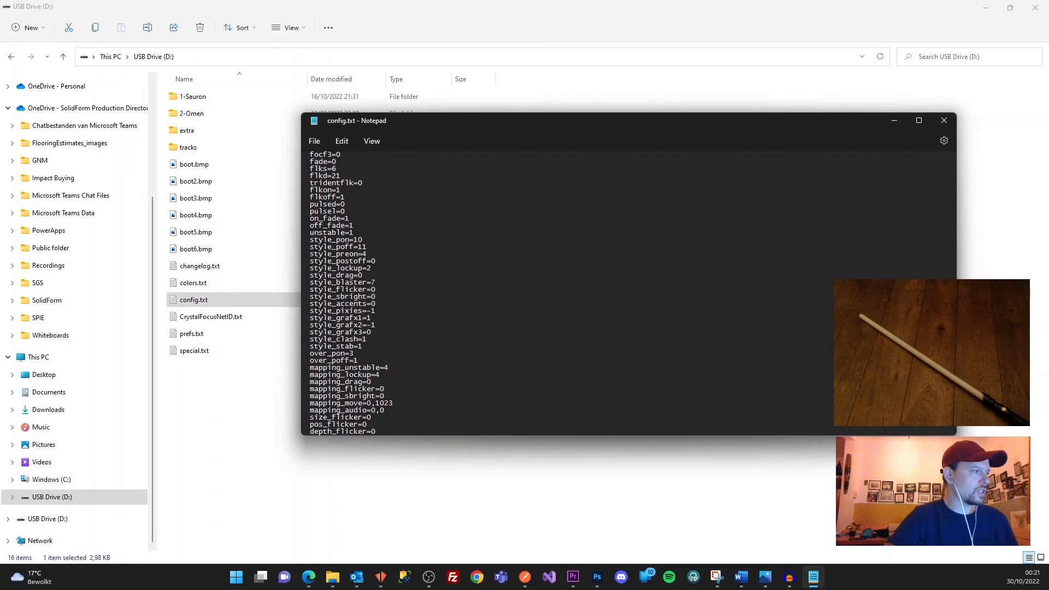
{"action": "left_click_drag", "start_coordinate": [366, 261], "coordinate": [318, 261]}
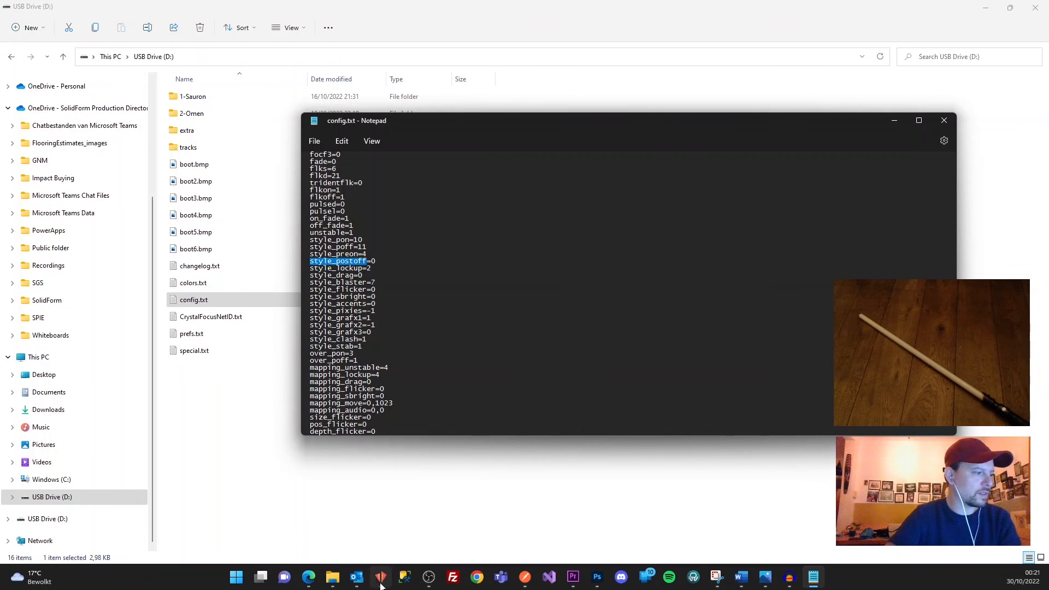
Step: Switch to Edge, open crystalfocus.net in a new tab, and search its CFX Parameters page for style_postoff
{"action": "left_click", "coordinate": [309, 577]}
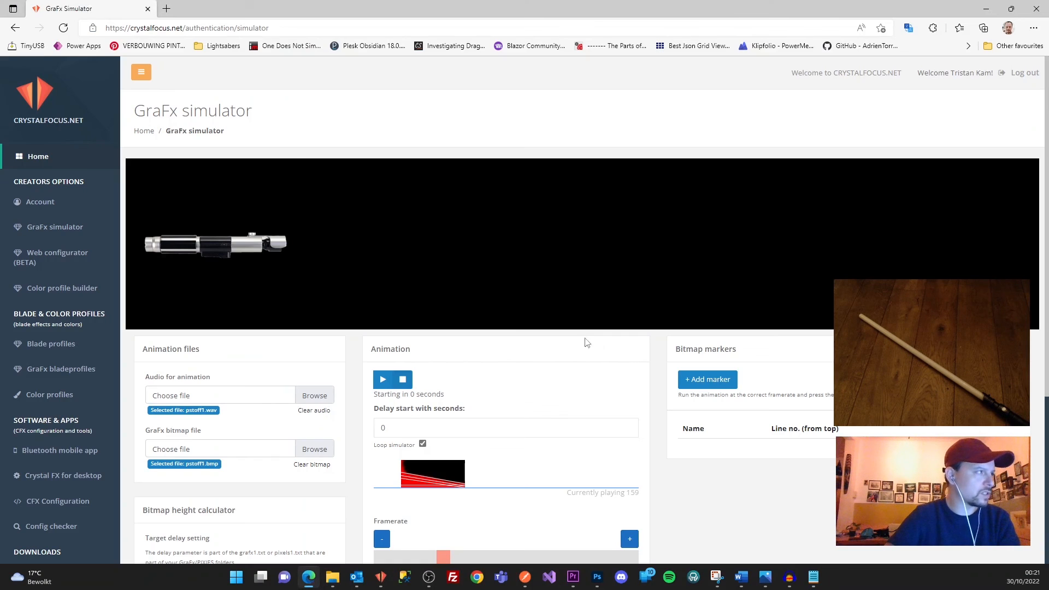
{"action": "left_click", "coordinate": [166, 9]}
{"action": "type", "text": "crys"}
{"action": "key", "text": "Return"}
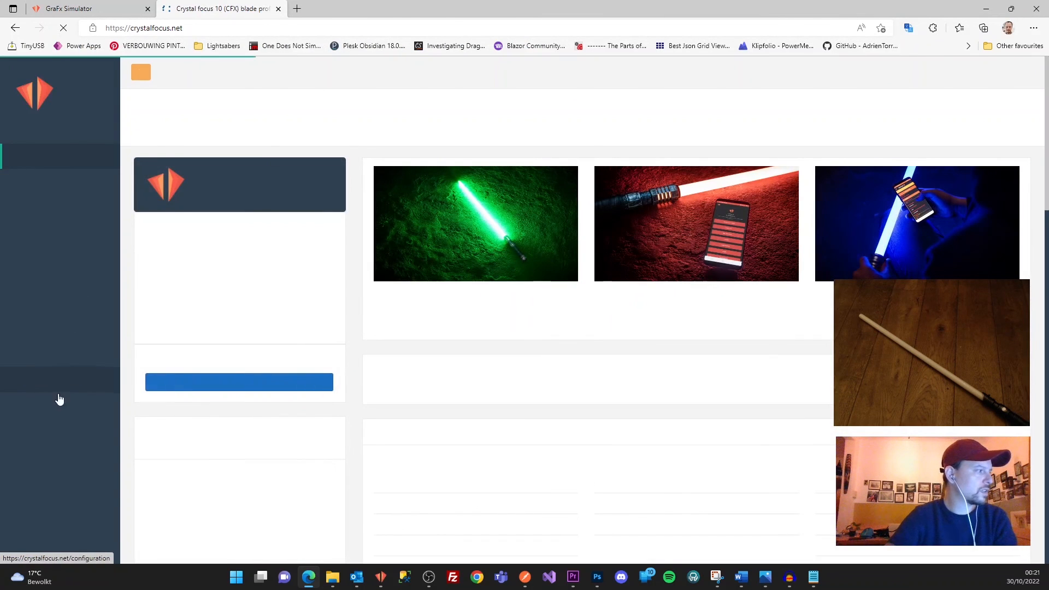
{"action": "scroll", "coordinate": [65, 483], "scroll_direction": "down", "scroll_amount": 3}
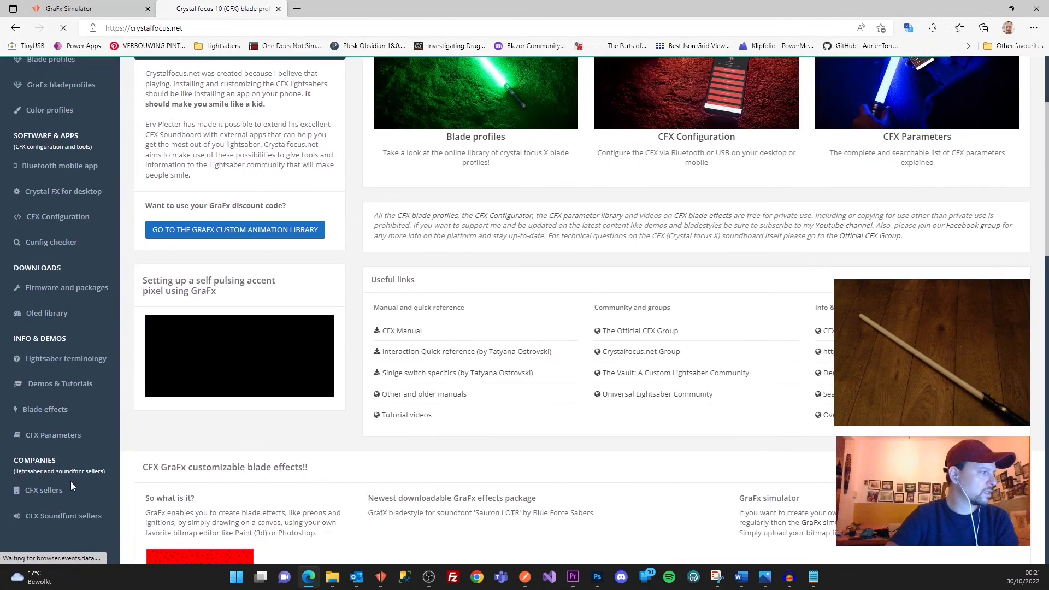
{"action": "left_click", "coordinate": [64, 434]}
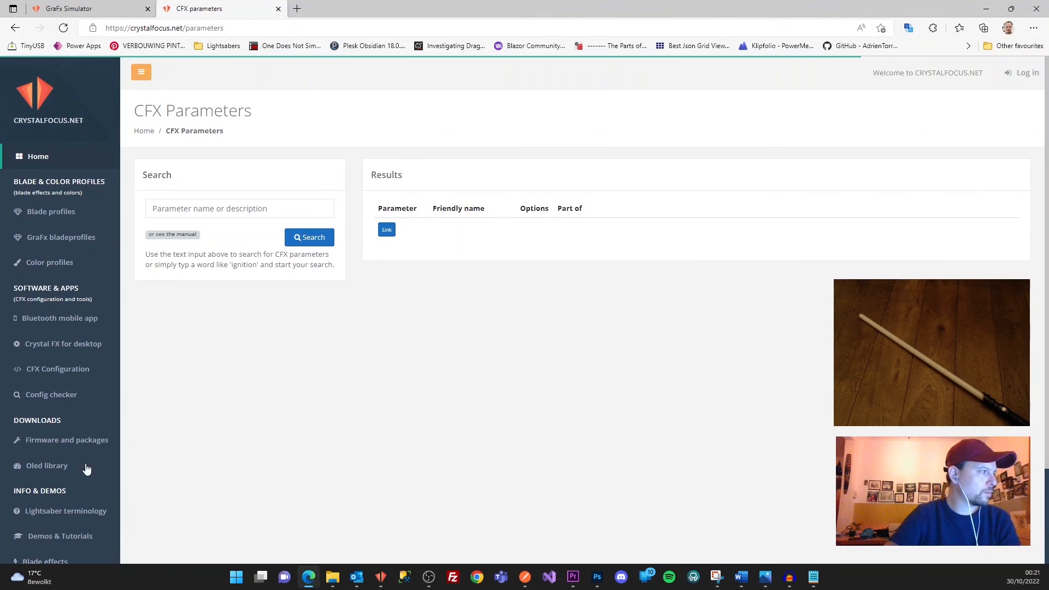
{"action": "left_click", "coordinate": [236, 207]}
{"action": "type", "text": "style_postoff"}
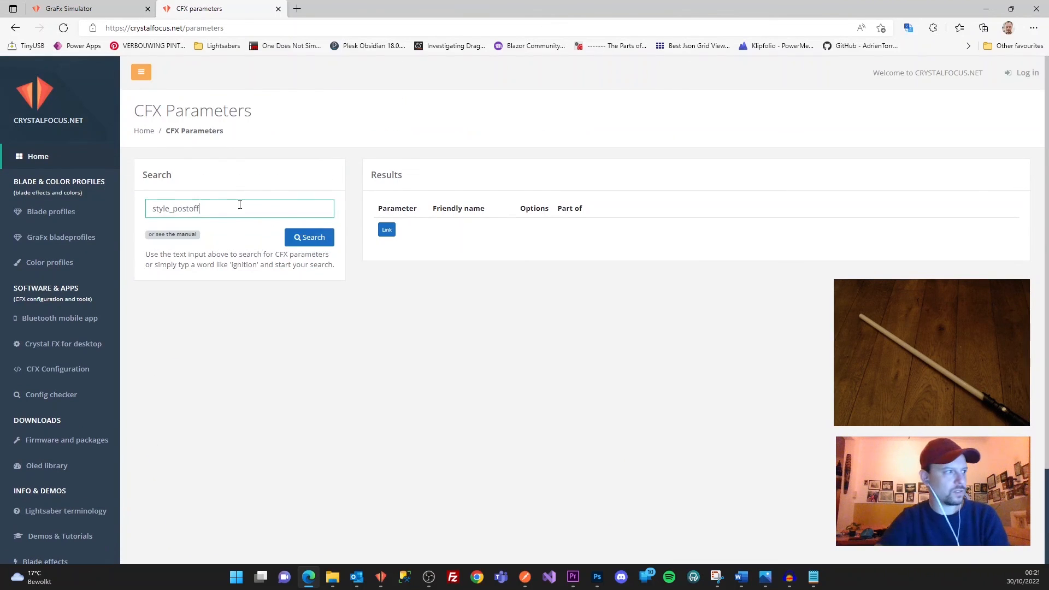
{"action": "left_click", "coordinate": [309, 238]}
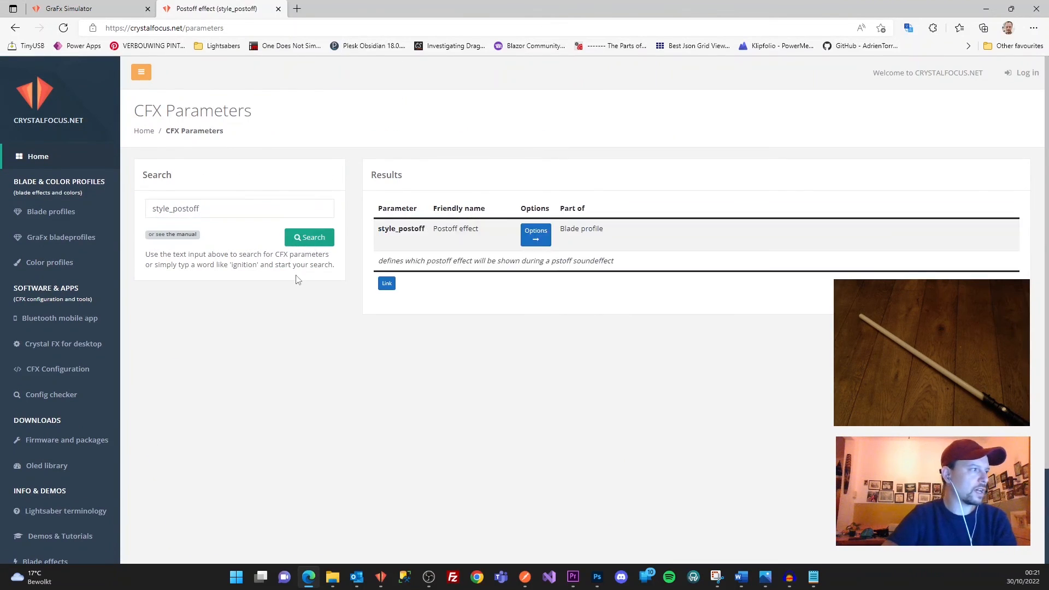
Step: View the options of the style_postoff parameter and copy the value 4 for GraFx post off
{"action": "left_click", "coordinate": [535, 240]}
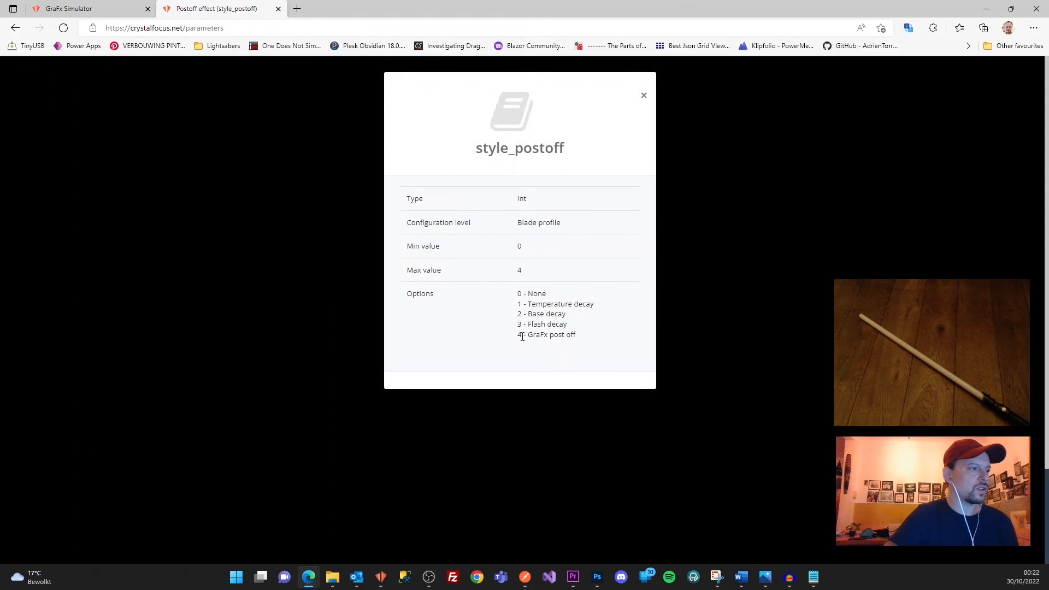
{"action": "left_click_drag", "start_coordinate": [519, 336], "coordinate": [580, 344]}
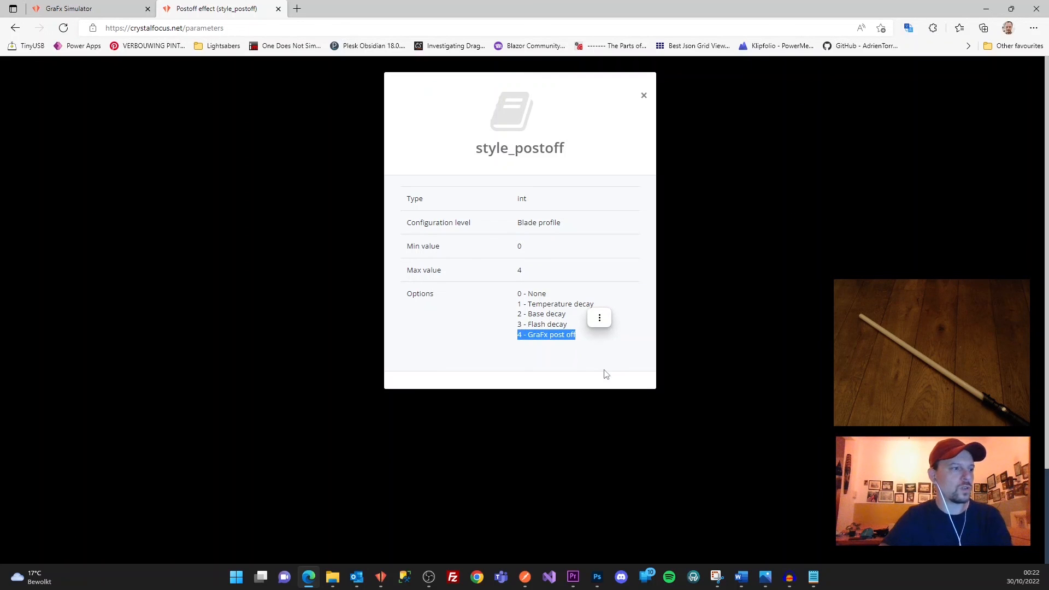
{"action": "left_click", "coordinate": [599, 318]}
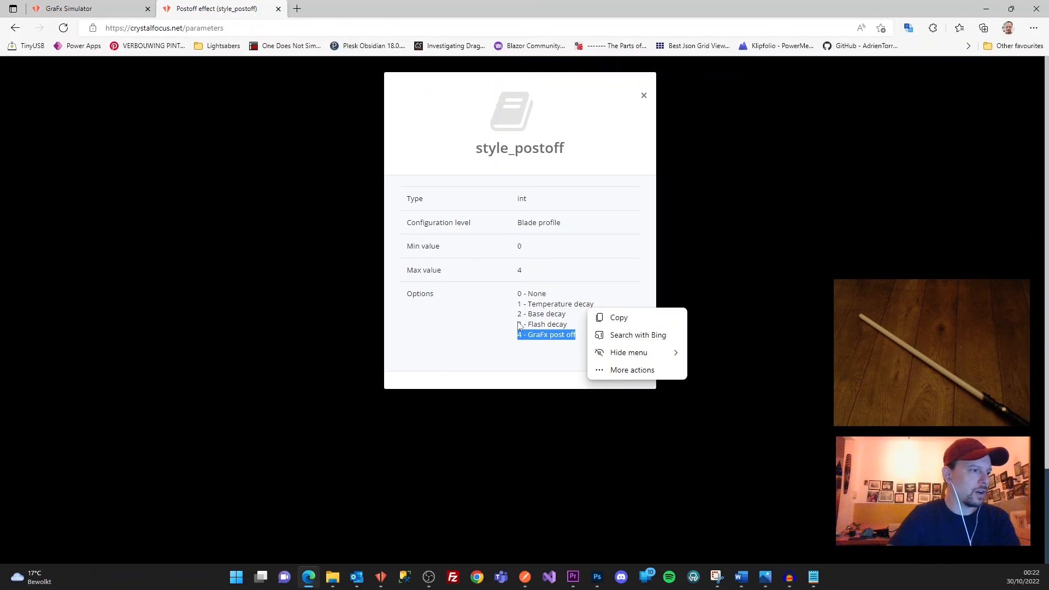
{"action": "left_click", "coordinate": [520, 340]}
{"action": "left_click_drag", "start_coordinate": [518, 337], "coordinate": [579, 339]}
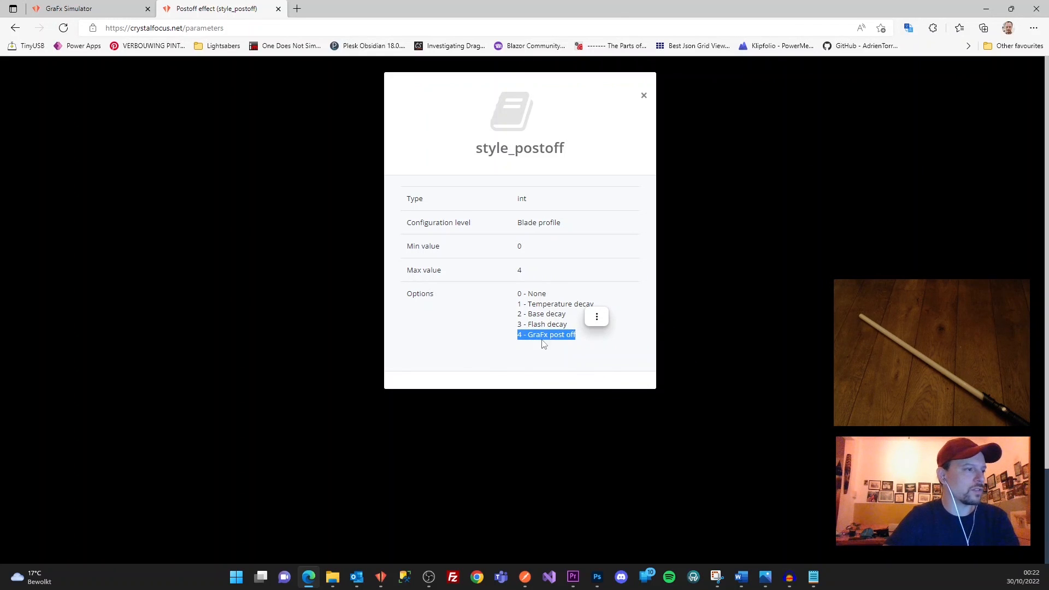
{"action": "left_click", "coordinate": [518, 338]}
{"action": "left_click_drag", "start_coordinate": [518, 336], "coordinate": [577, 340]}
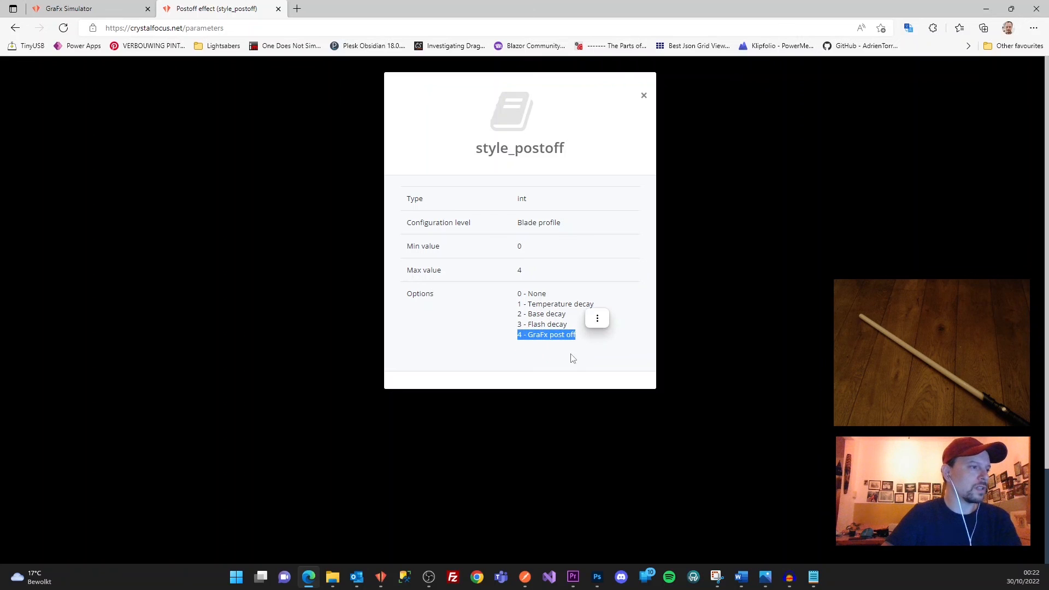
{"action": "left_click", "coordinate": [518, 337]}
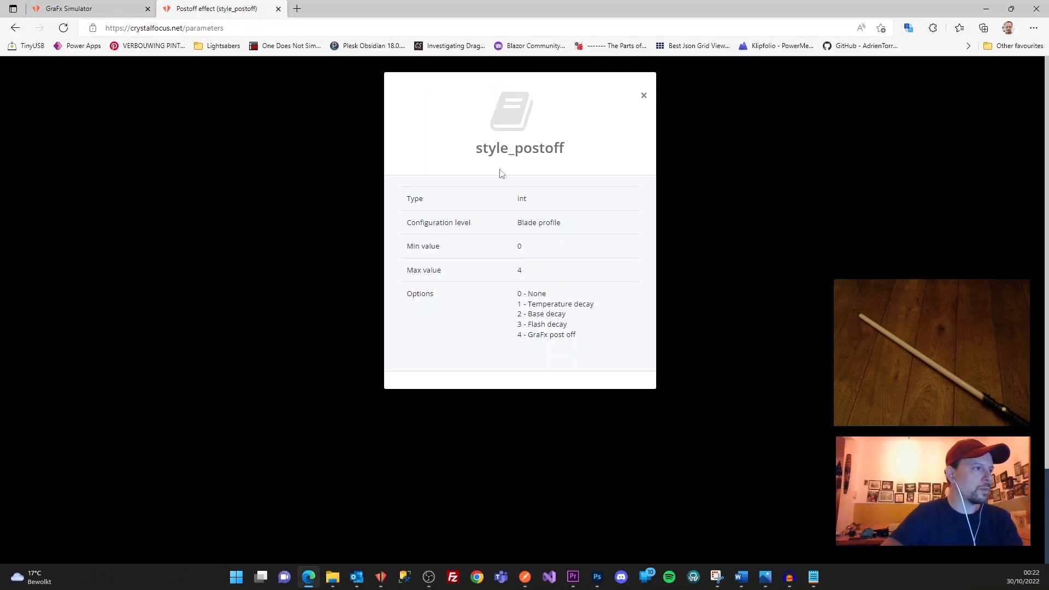
{"action": "double_click", "coordinate": [519, 336]}
{"action": "key", "text": "ctrl+c"}
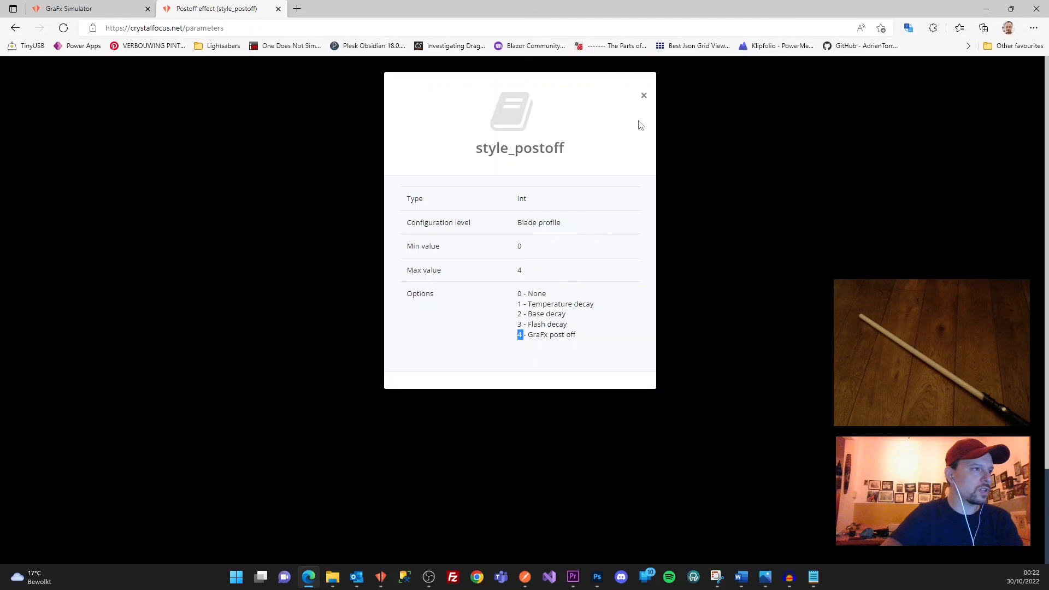
Step: Switch to Notepad, set style_postoff to 4 in config.txt, save the file and close it
{"action": "left_click", "coordinate": [813, 577]}
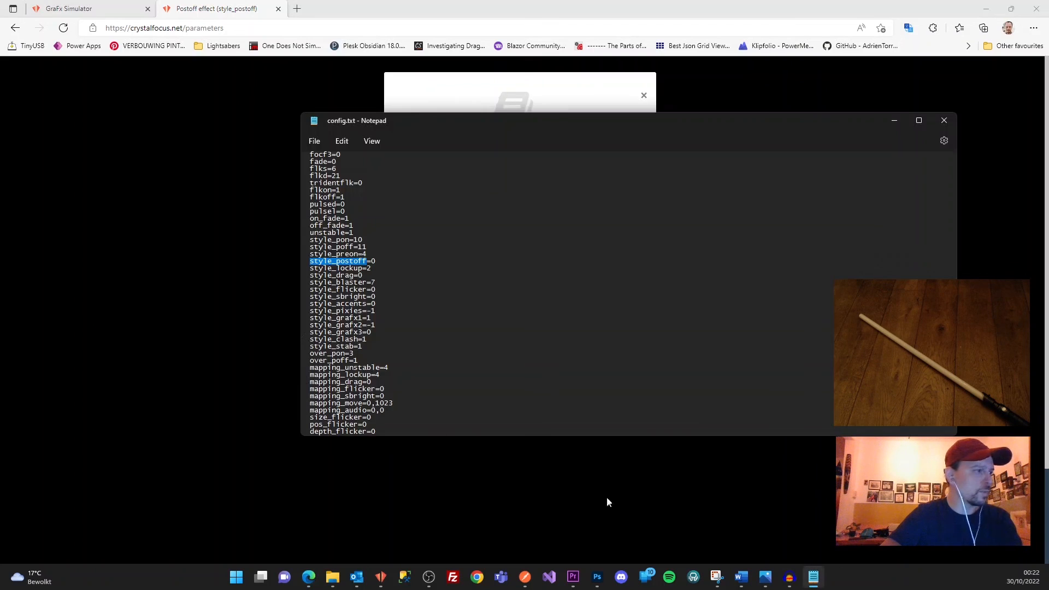
{"action": "left_click", "coordinate": [367, 261]}
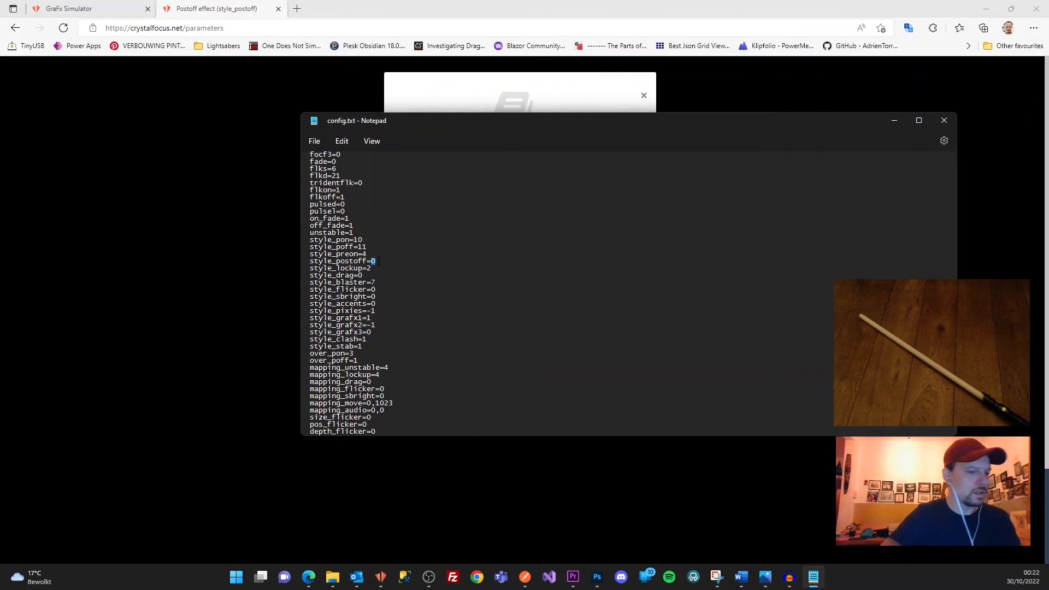
{"action": "key", "text": "ctrl+v"}
{"action": "key", "text": "ctrl+s"}
{"action": "left_click", "coordinate": [943, 120]}
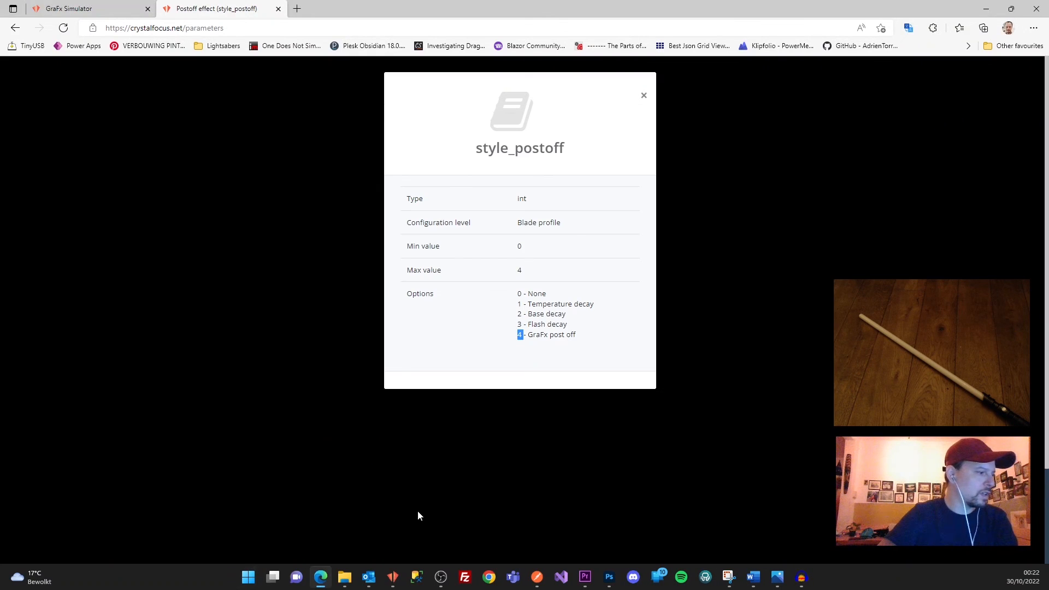
Step: Switch to Crystal FX, disconnect the CFX SD-card access, and reconnect with remote control access
{"action": "left_click", "coordinate": [393, 577]}
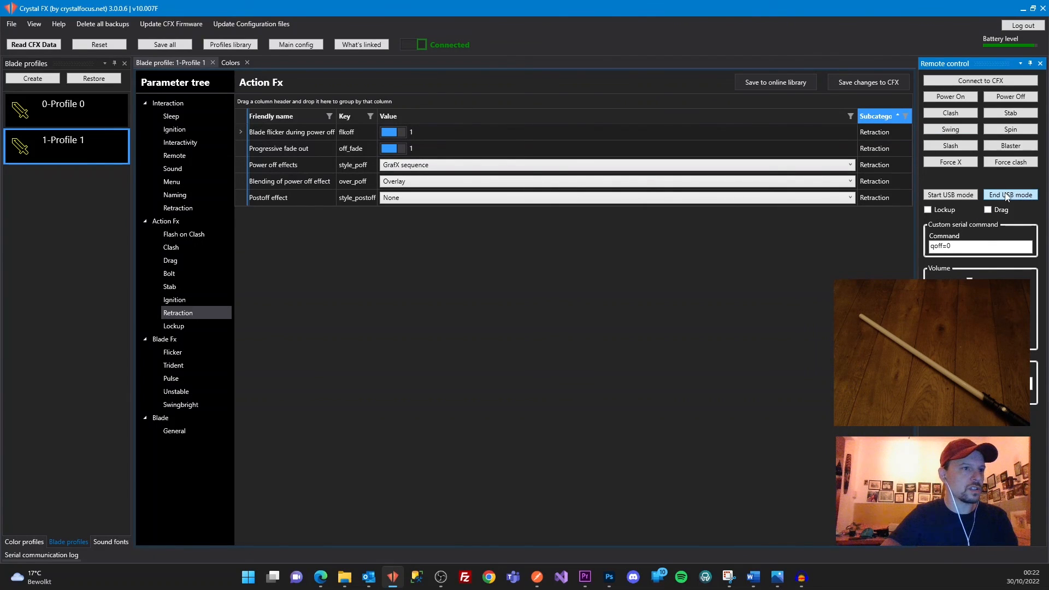
{"action": "left_click", "coordinate": [115, 51]}
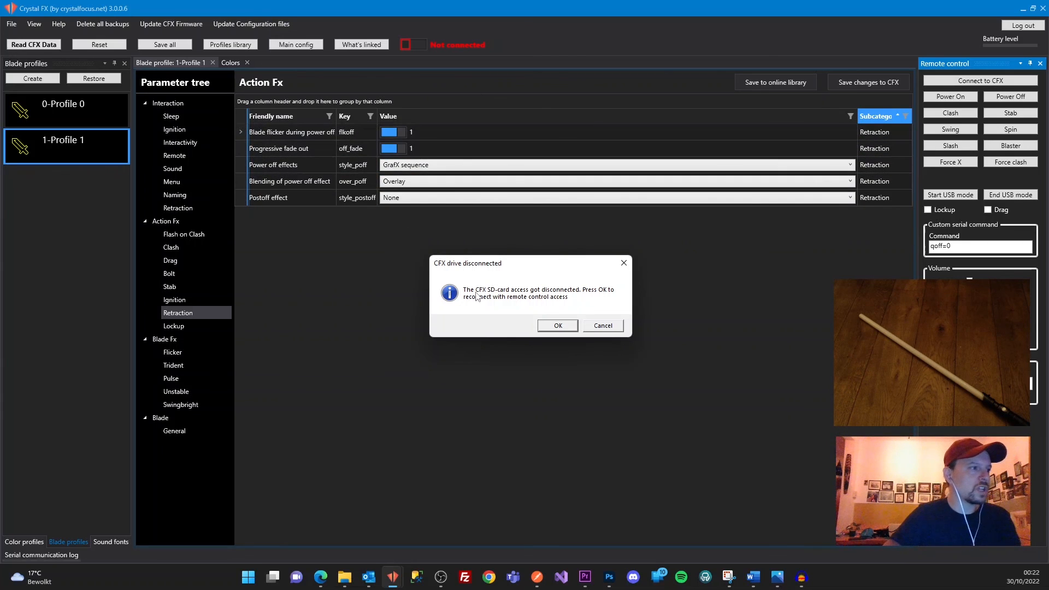
{"action": "left_click", "coordinate": [556, 327]}
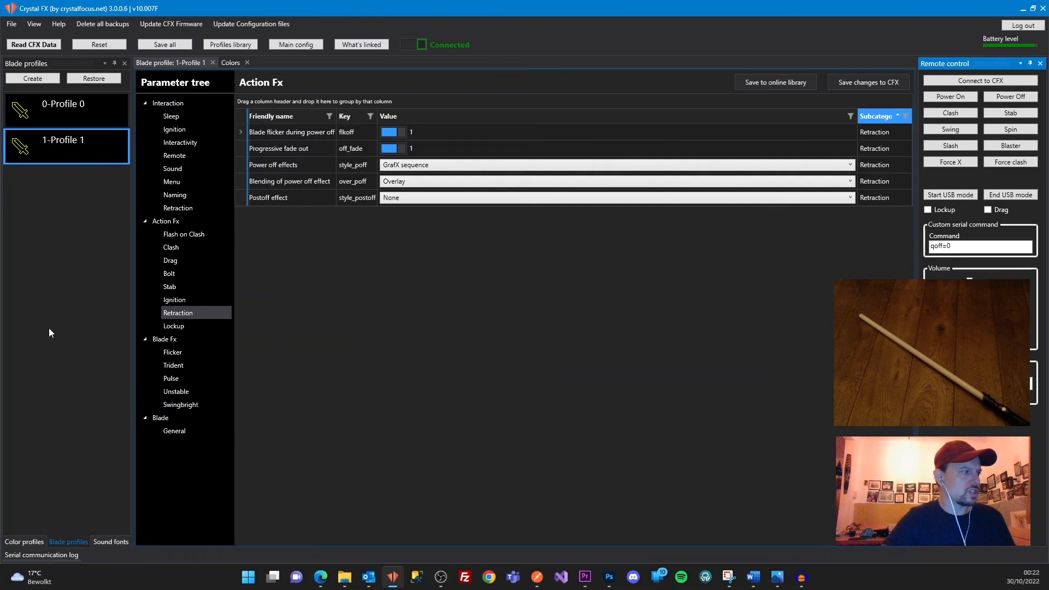
Step: Test the blade effects remotely: power on the saber, trigger Blaster twice, toggle Lockup on and off, and power off
{"action": "left_click", "coordinate": [956, 100]}
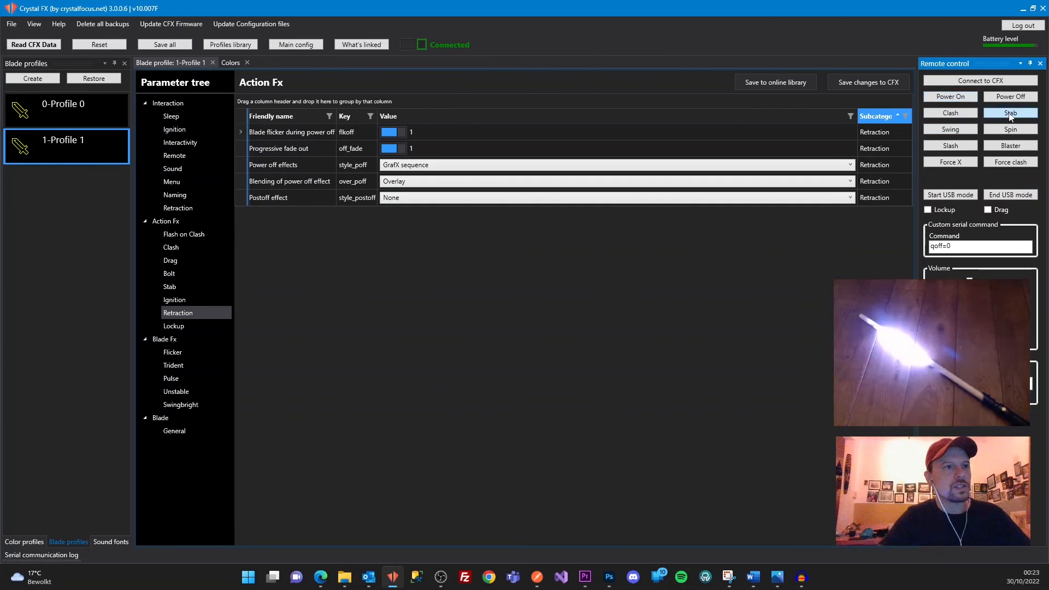
{"action": "left_click", "coordinate": [1011, 146]}
{"action": "left_click", "coordinate": [1011, 147]}
{"action": "left_click", "coordinate": [938, 211]}
{"action": "left_click", "coordinate": [938, 211]}
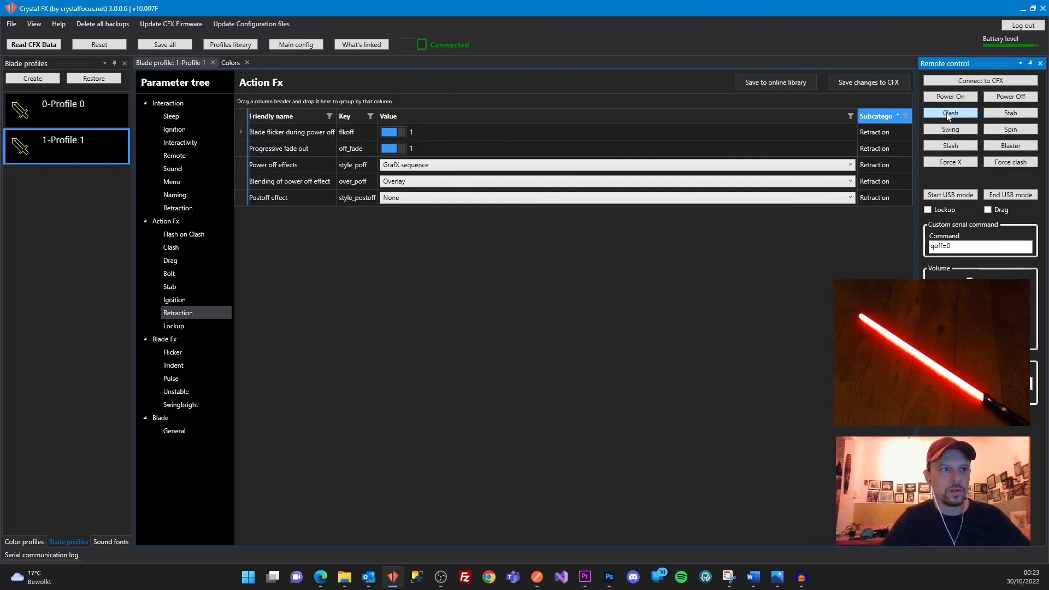
{"action": "left_click", "coordinate": [1011, 98]}
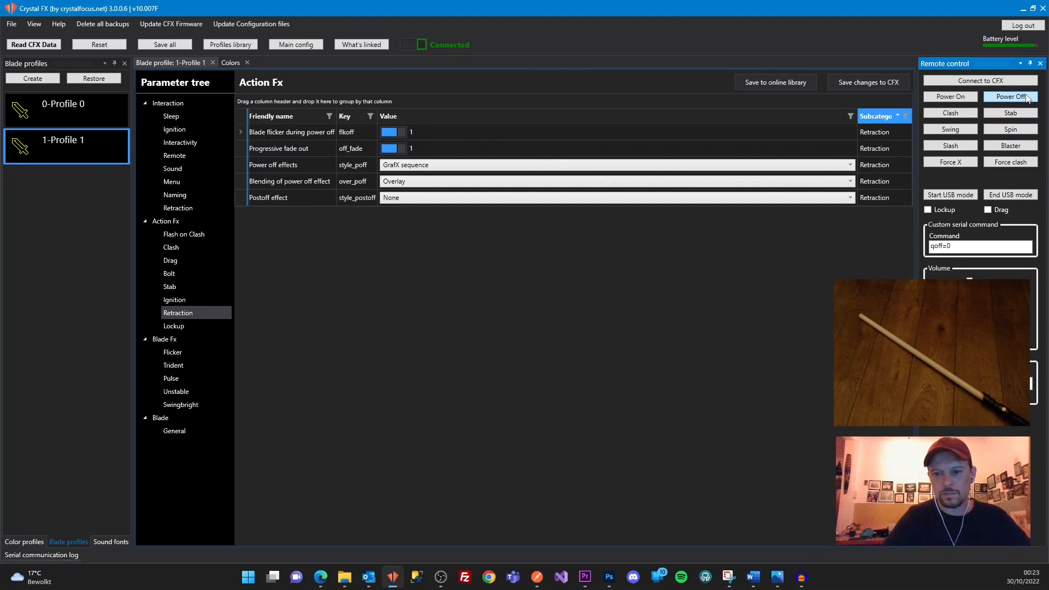
Step: Power the saber on and off once more to watch the ignition, retraction and post-off effects
{"action": "left_click", "coordinate": [955, 101]}
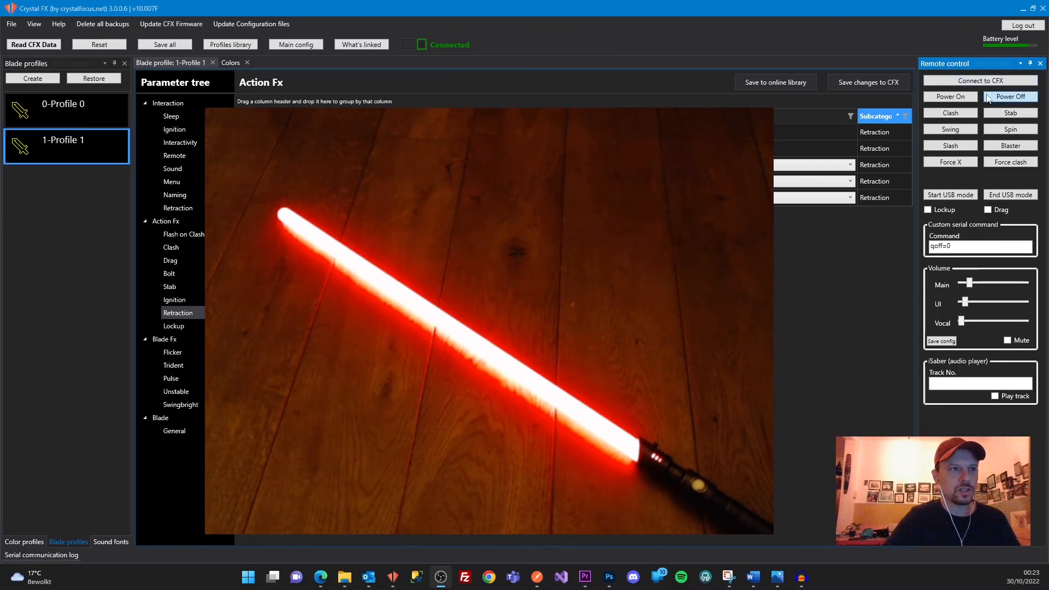
{"action": "left_click", "coordinate": [1024, 96]}
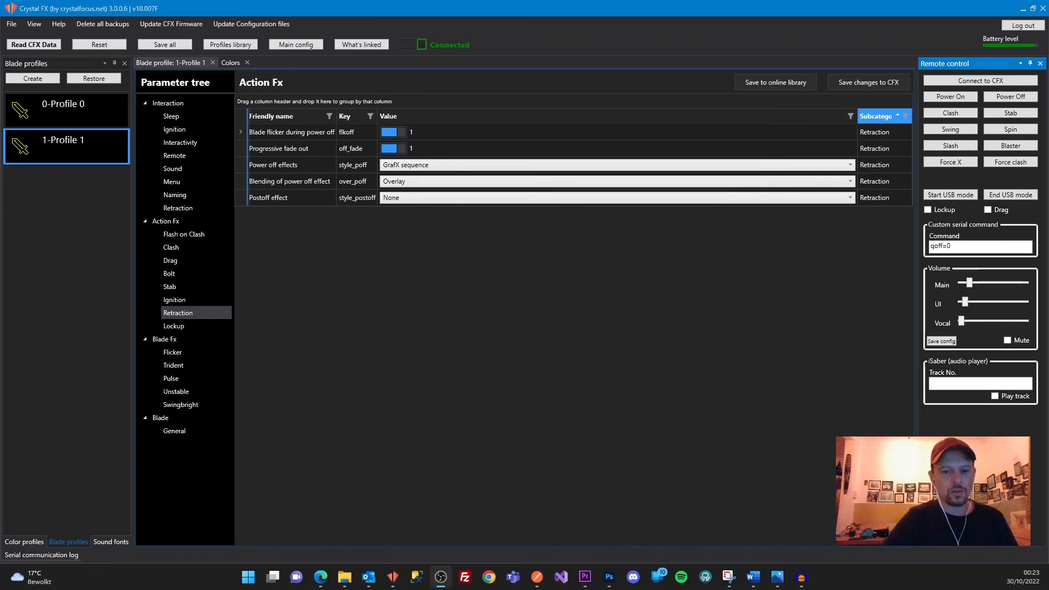
{"action": "left_click", "coordinate": [687, 345]}
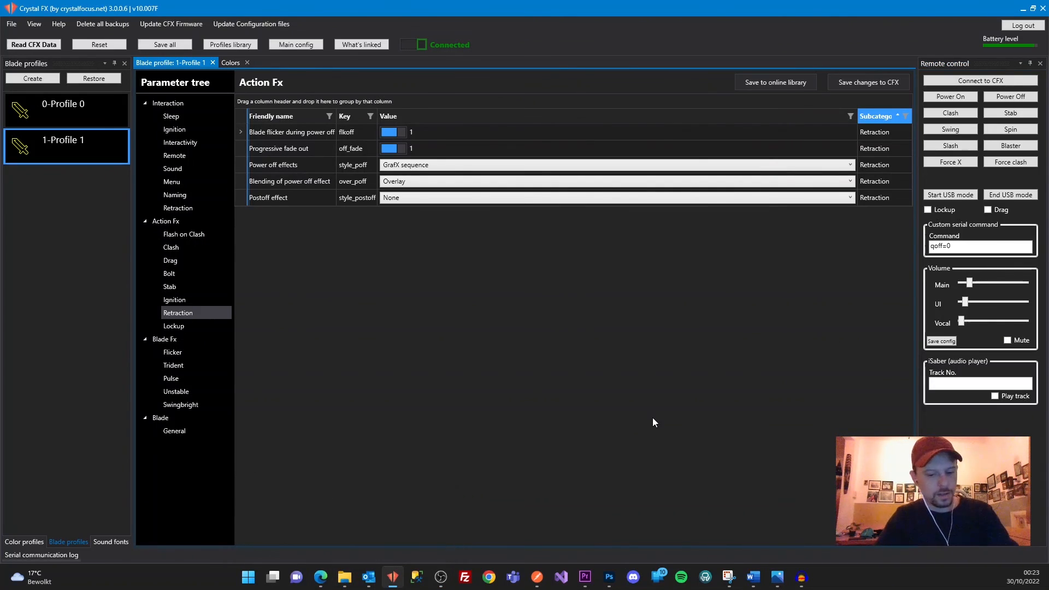
Step: Switch to File Explorer and open the USB drive's extra/GRAFX/1-Omen folder
{"action": "key", "text": "super+e"}
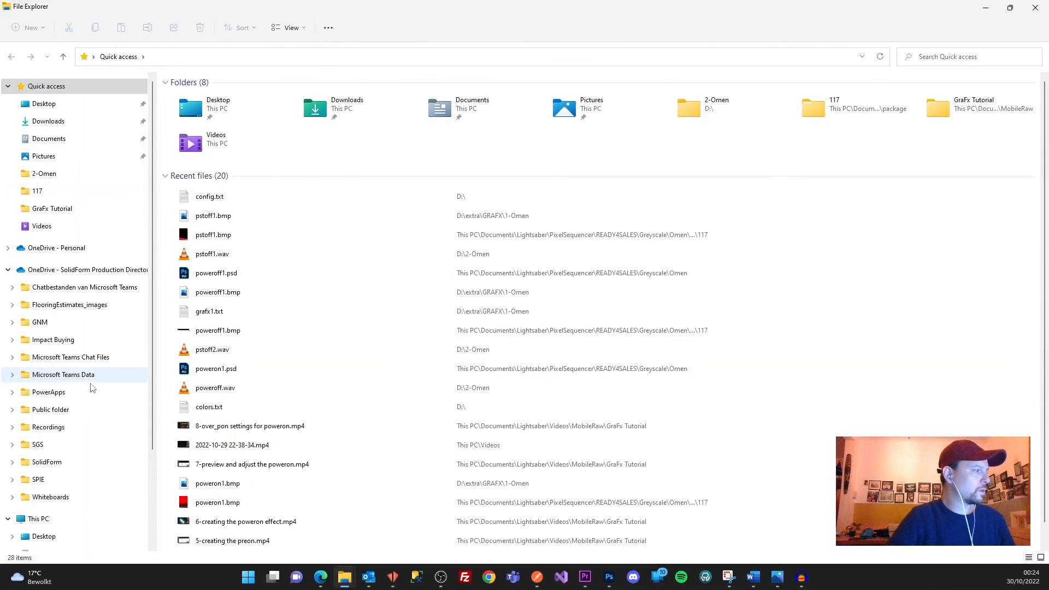
{"action": "scroll", "coordinate": [92, 388], "scroll_direction": "down", "scroll_amount": 3}
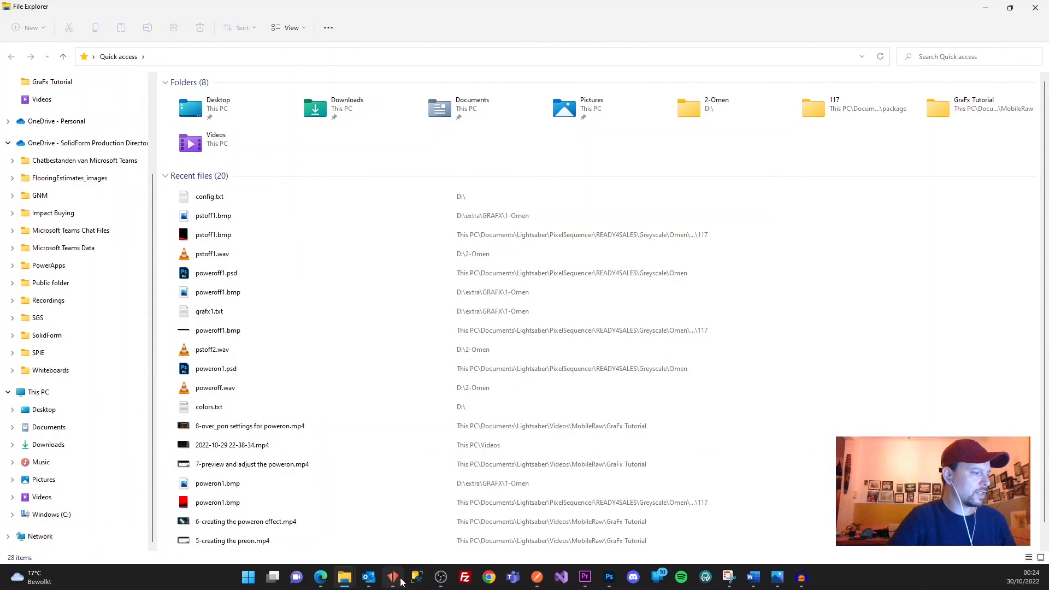
{"action": "left_click", "coordinate": [400, 580]}
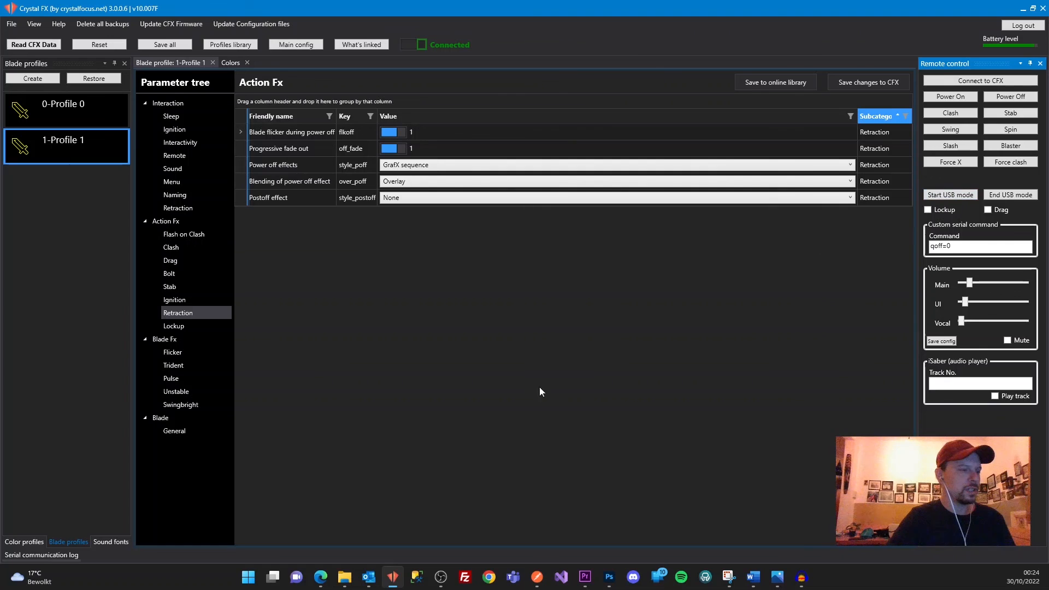
{"action": "mouse_move", "coordinate": [345, 577]}
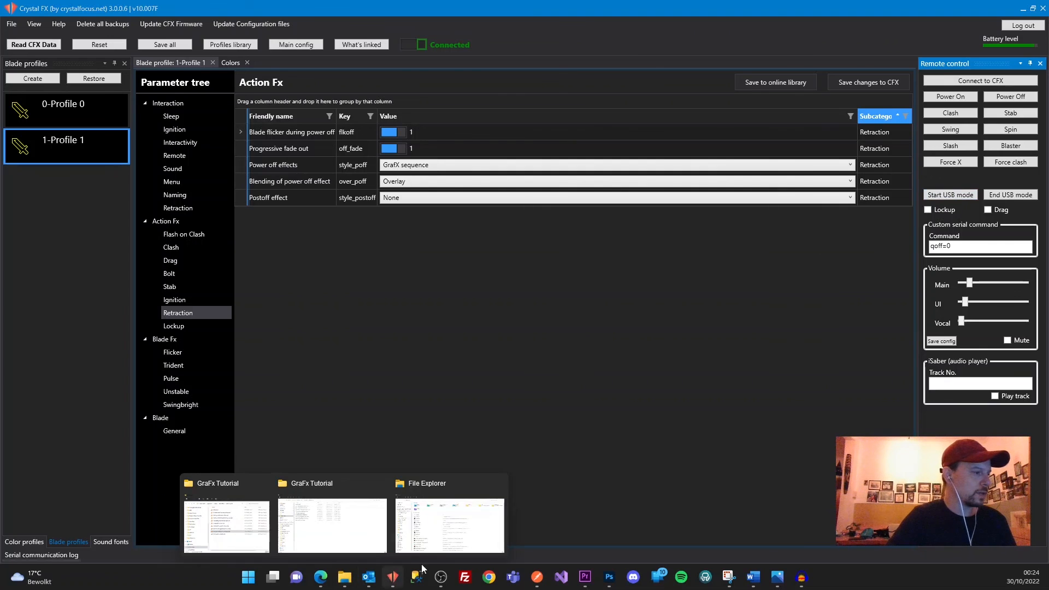
{"action": "left_click", "coordinate": [446, 515]}
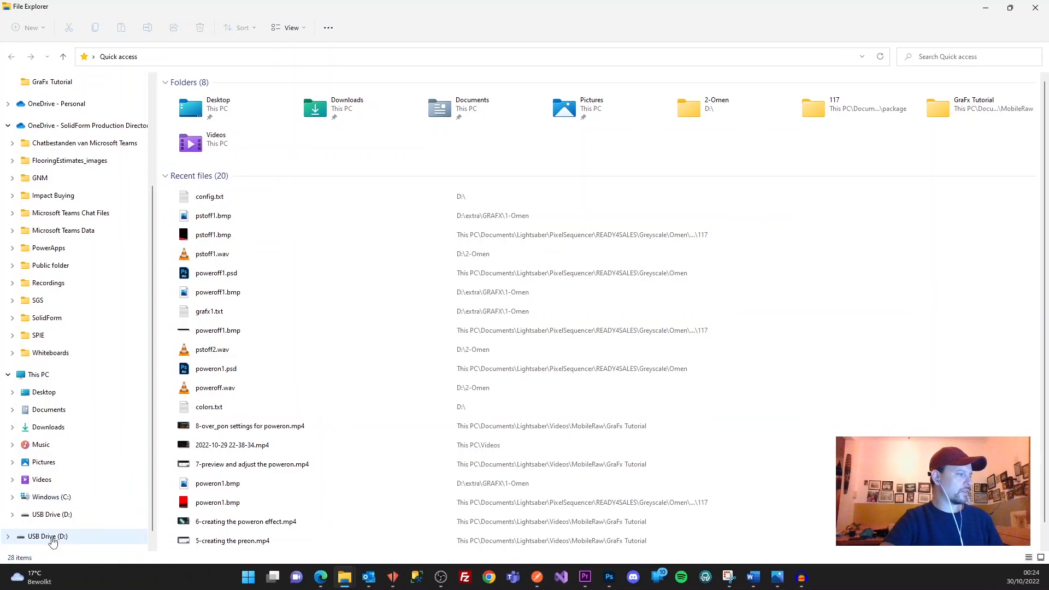
{"action": "left_click", "coordinate": [49, 514]}
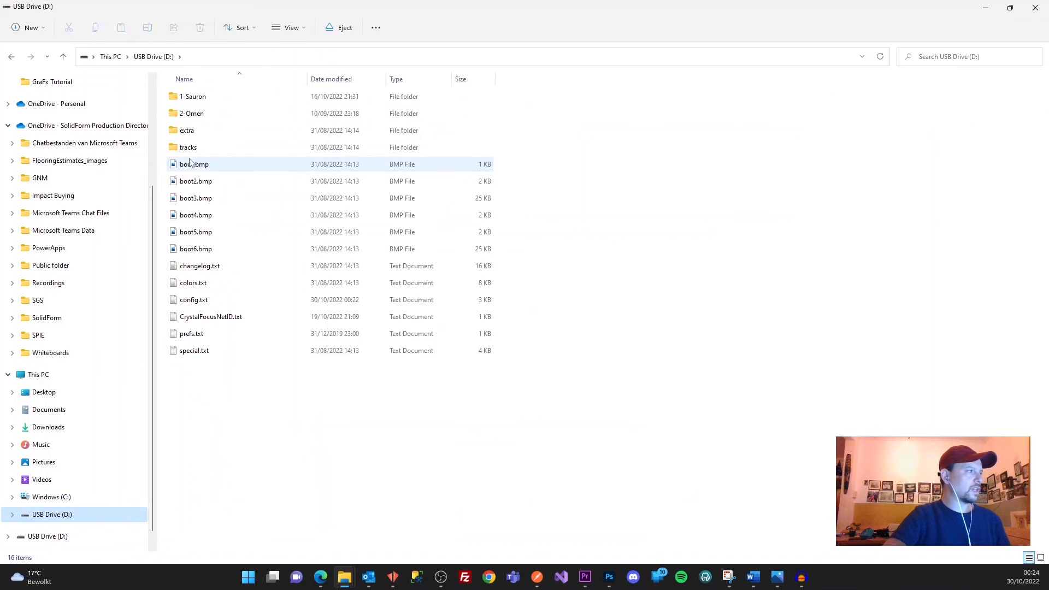
{"action": "double_click", "coordinate": [189, 131]}
{"action": "double_click", "coordinate": [191, 133]}
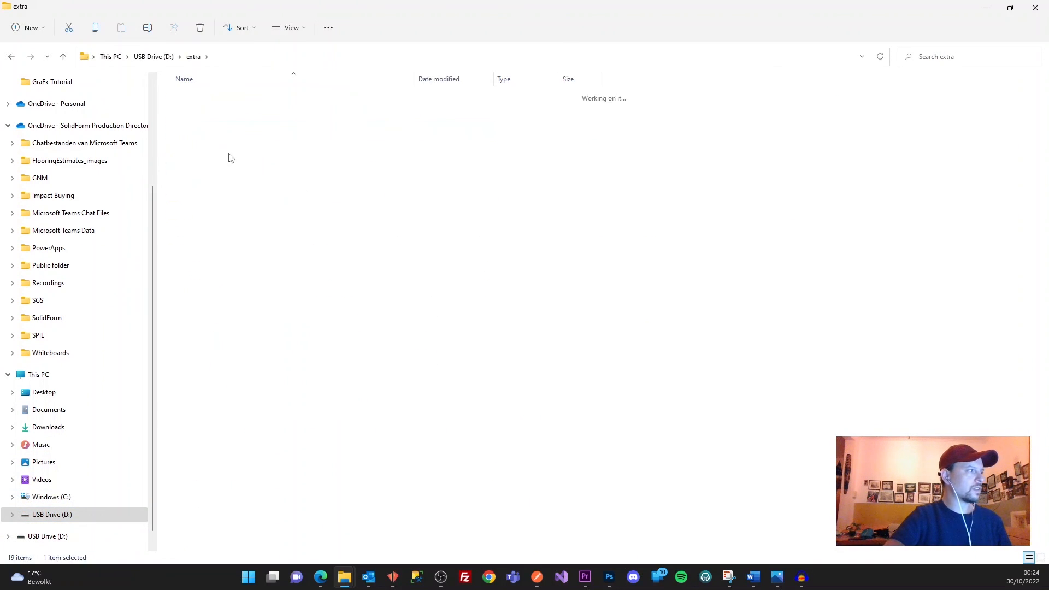
{"action": "double_click", "coordinate": [195, 114]}
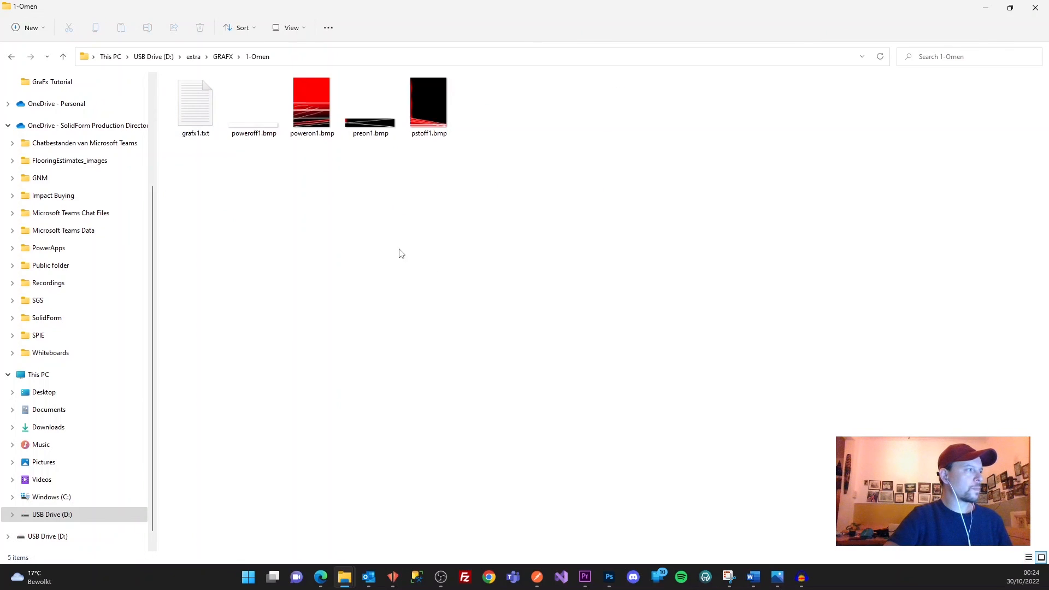
Step: Review the folder's files one by one: grafx1.txt, poweroff1.bmp, poweron1.bmp, preon1.bmp and pstoff1.bmp
{"action": "left_click", "coordinate": [197, 120]}
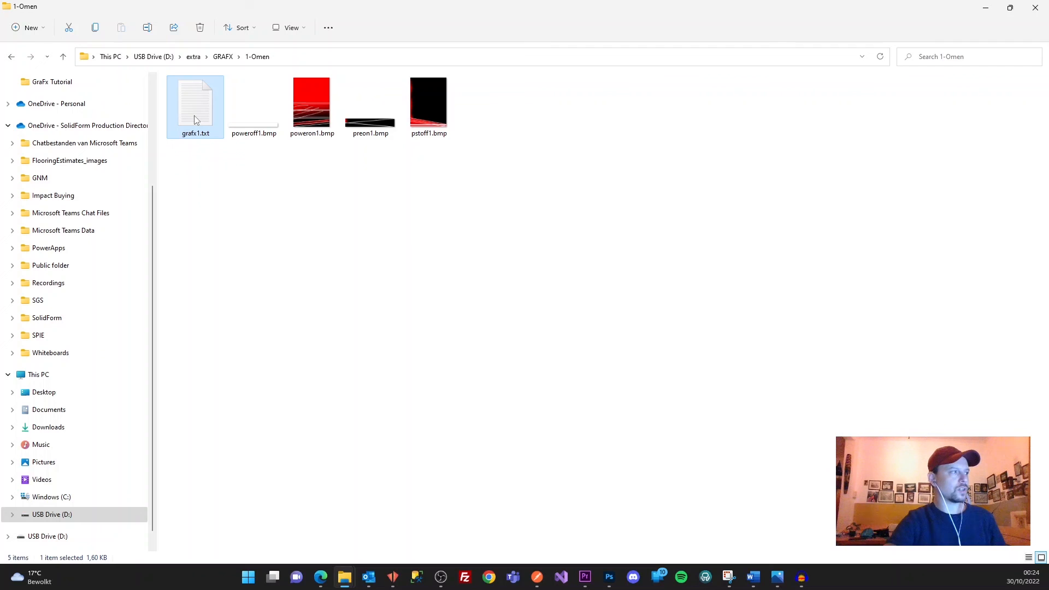
{"action": "left_click", "coordinate": [254, 135]}
{"action": "left_click", "coordinate": [319, 134]}
{"action": "left_click", "coordinate": [368, 131]}
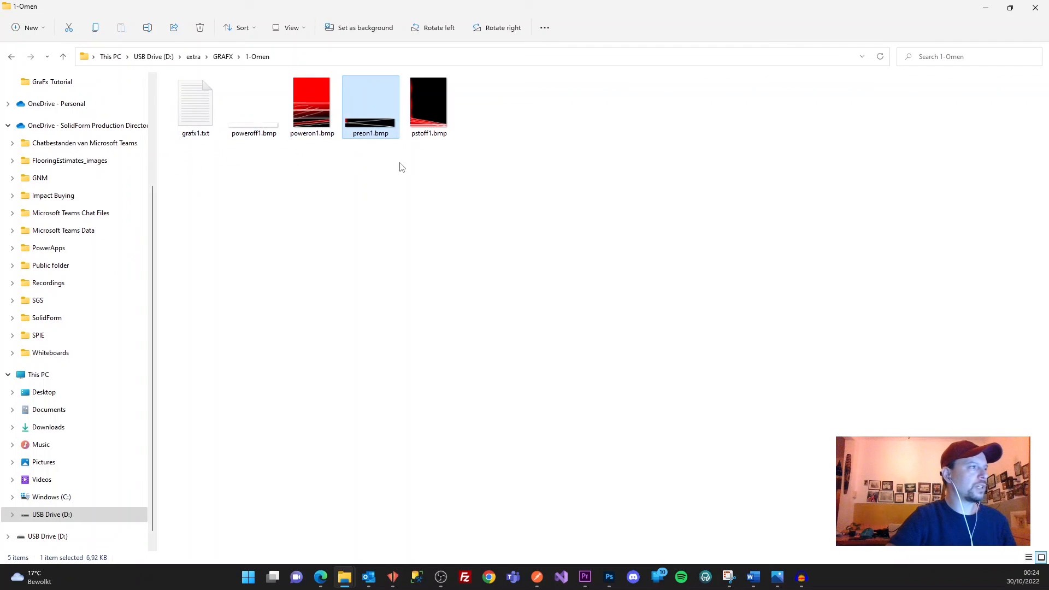
{"action": "left_click", "coordinate": [434, 133]}
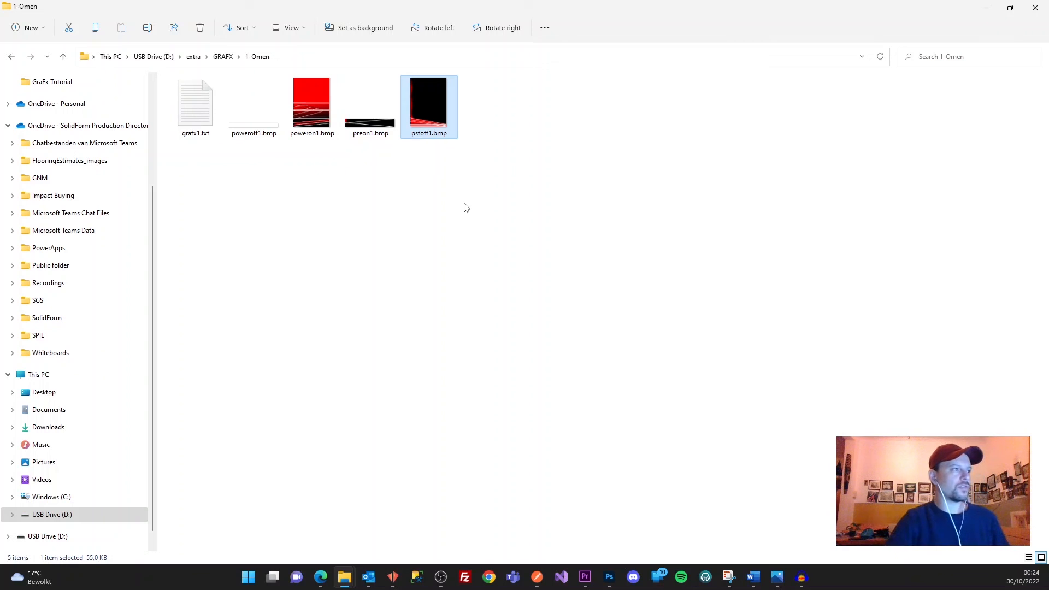
{"action": "left_click", "coordinate": [466, 208]}
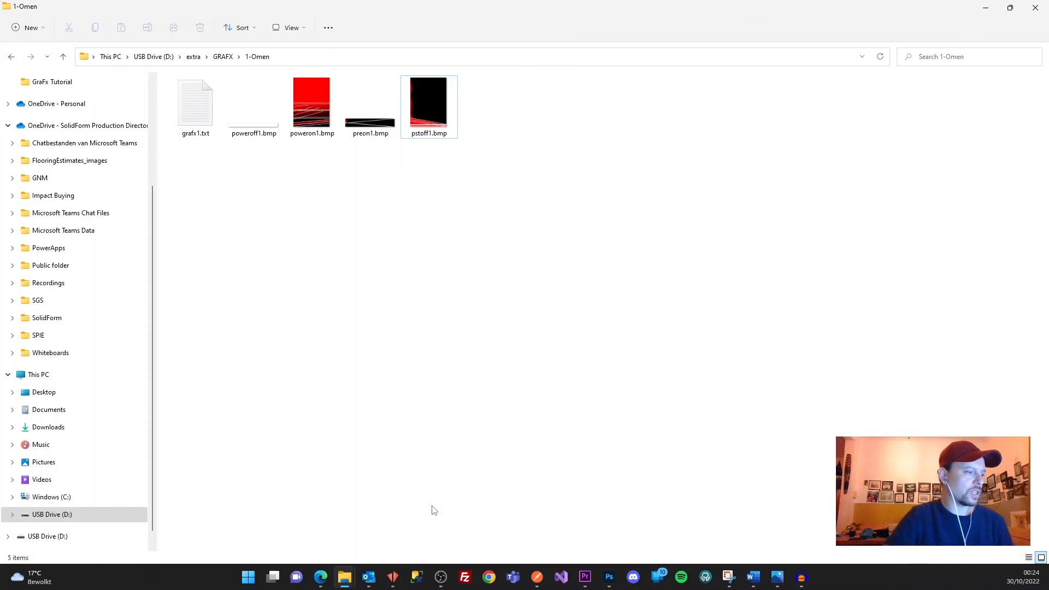
Step: Switch to Crystal FX to view the color profile settings, check the post-off artwork in Photoshop, and return to Crystal FX
{"action": "left_click", "coordinate": [393, 577]}
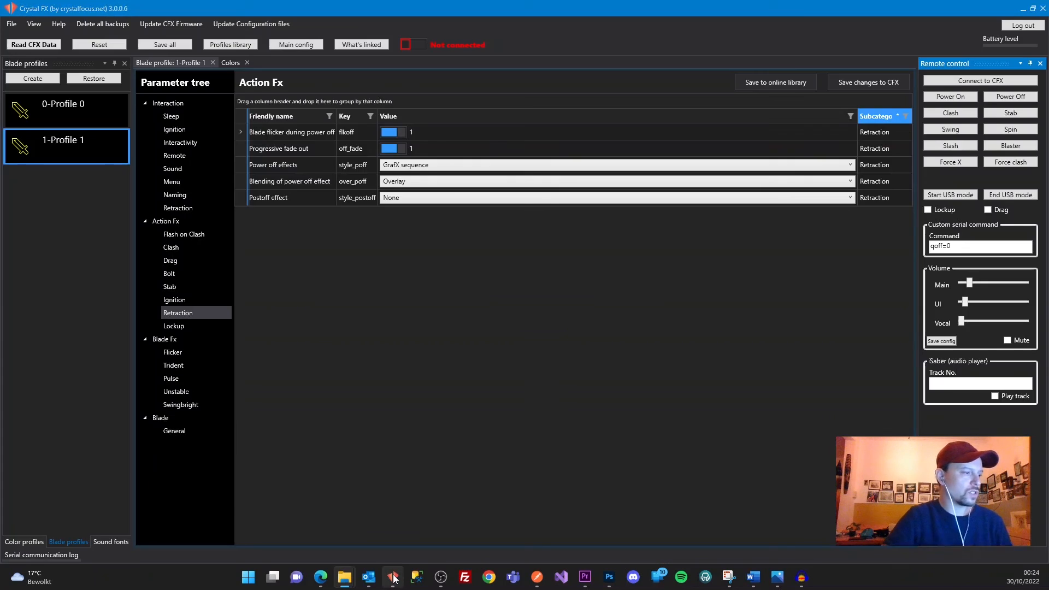
{"action": "left_click", "coordinate": [230, 63]}
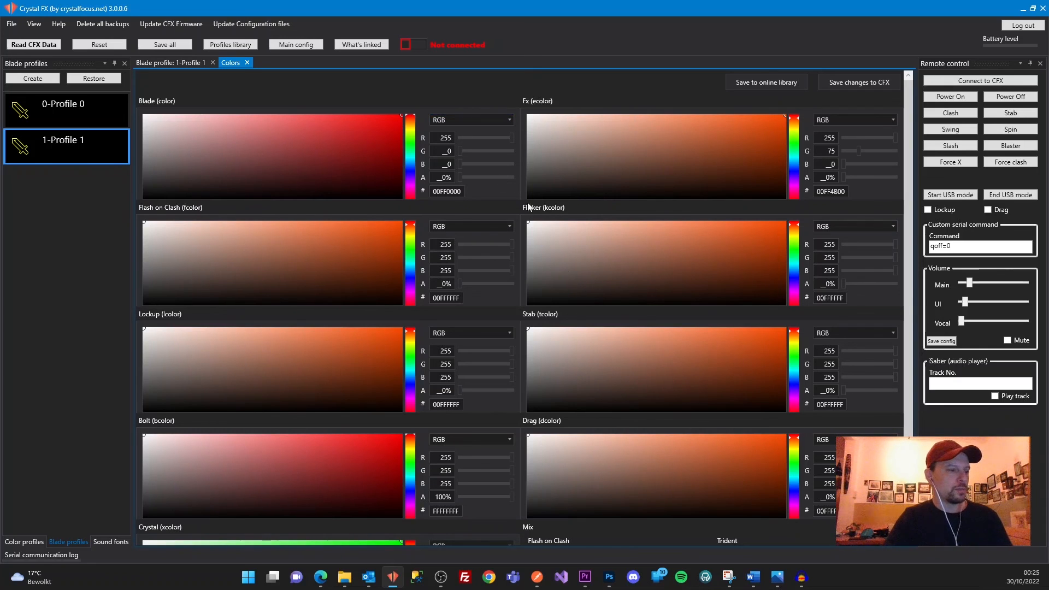
{"action": "left_click", "coordinate": [608, 582]}
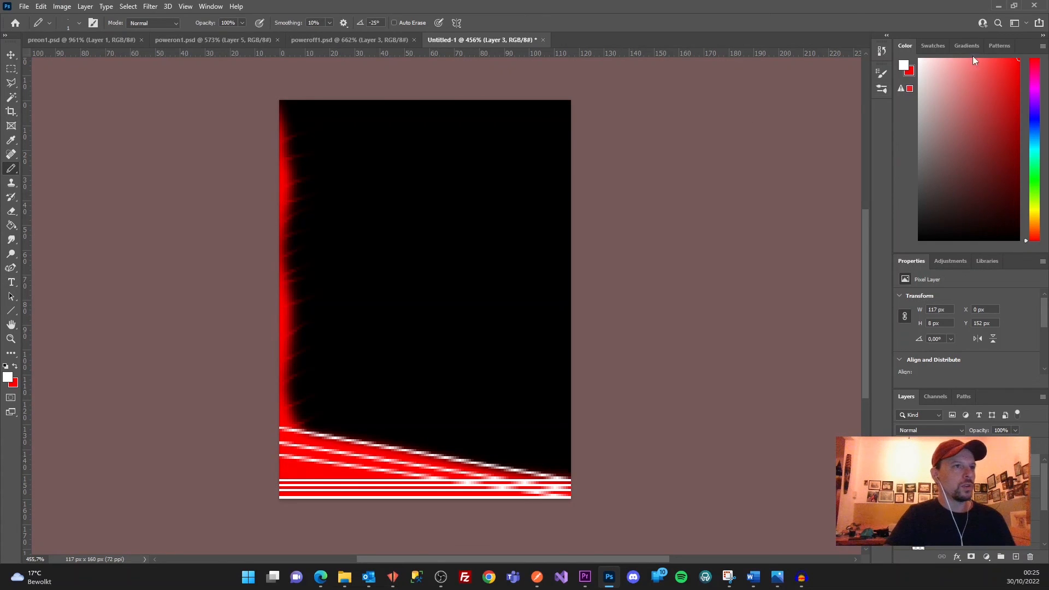
{"action": "left_click", "coordinate": [1003, 5]}
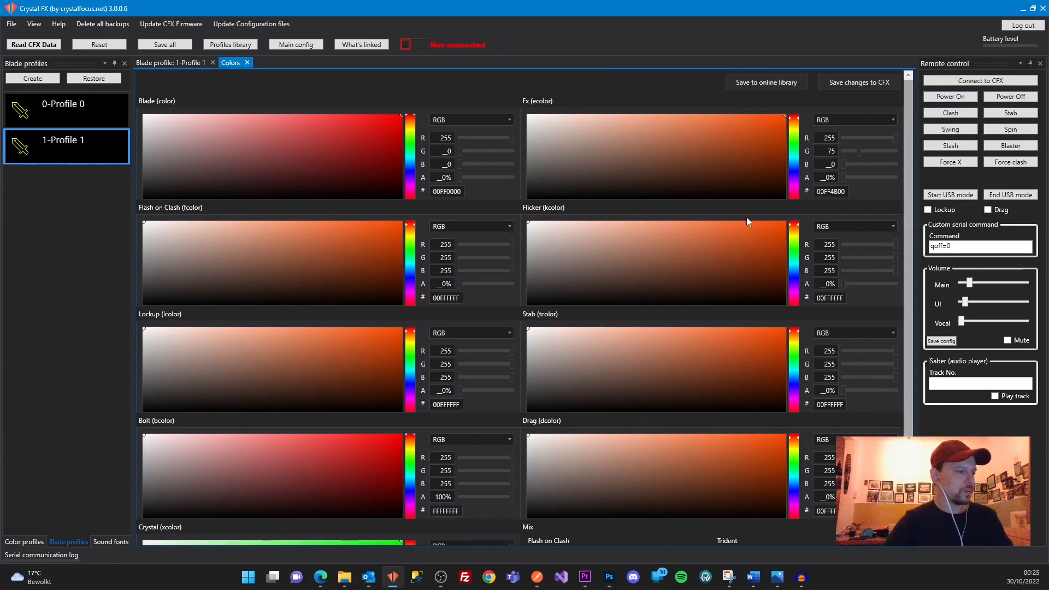
Step: Switch to the File Explorer window with the 1-Omen folder, return to the USB drive root, and select colors.txt and config.txt in turn
{"action": "mouse_move", "coordinate": [344, 577]}
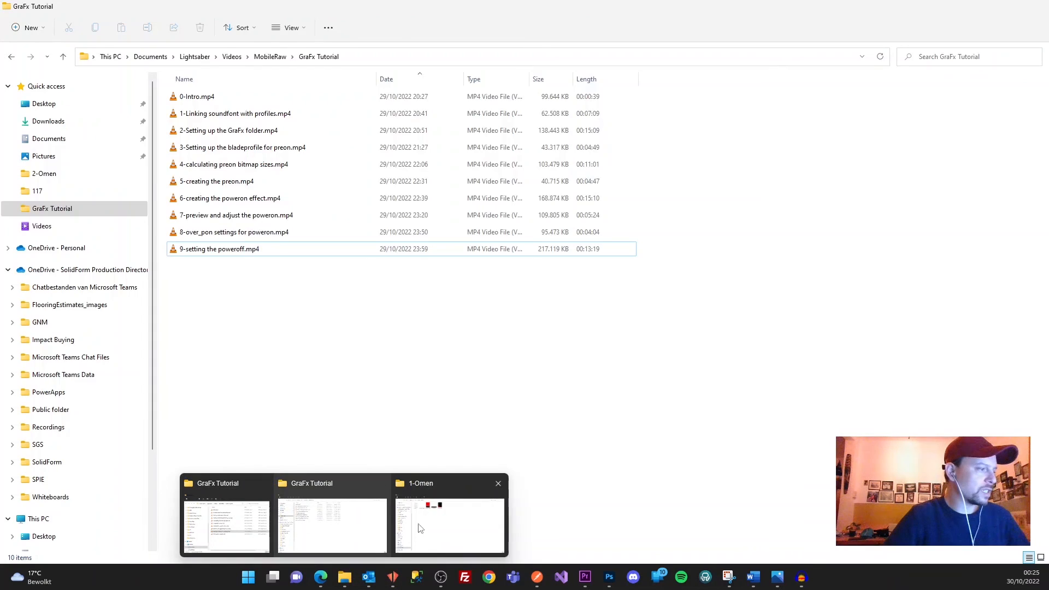
{"action": "left_click", "coordinate": [420, 527]}
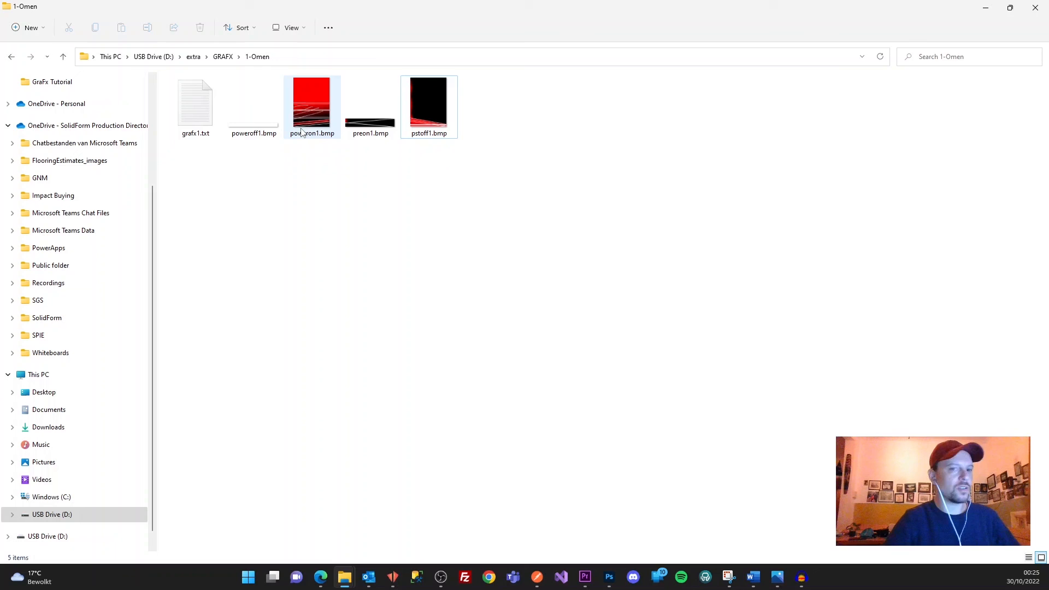
{"action": "left_click", "coordinate": [163, 58]}
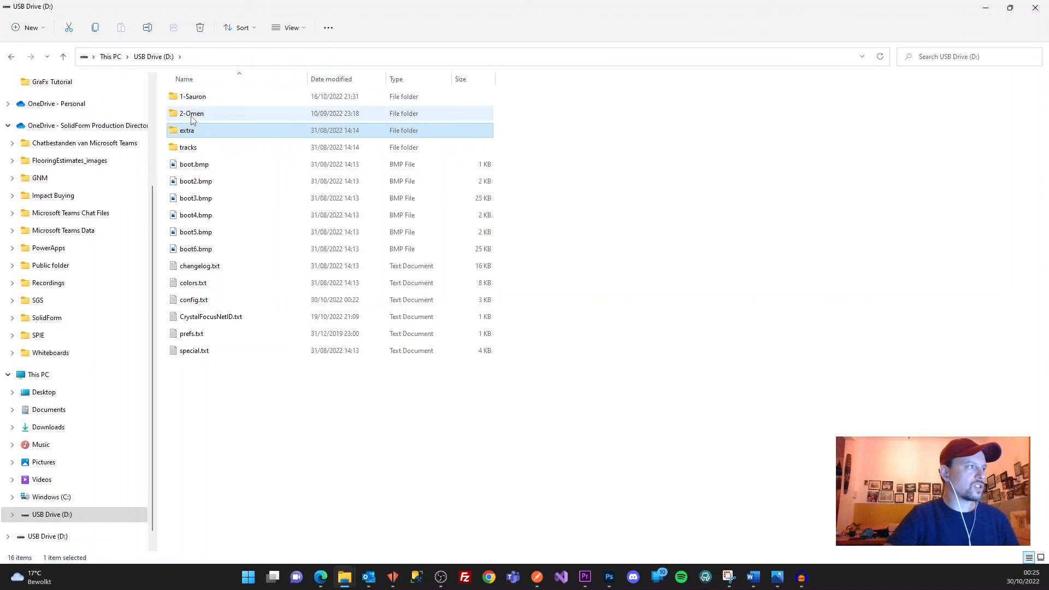
{"action": "left_click", "coordinate": [183, 288]}
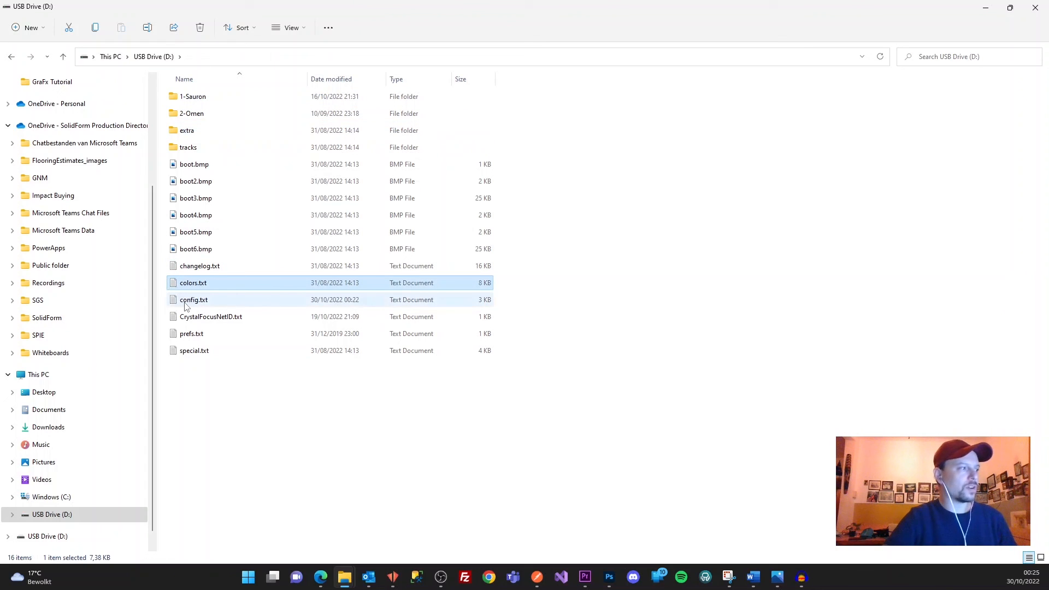
{"action": "left_click", "coordinate": [185, 305]}
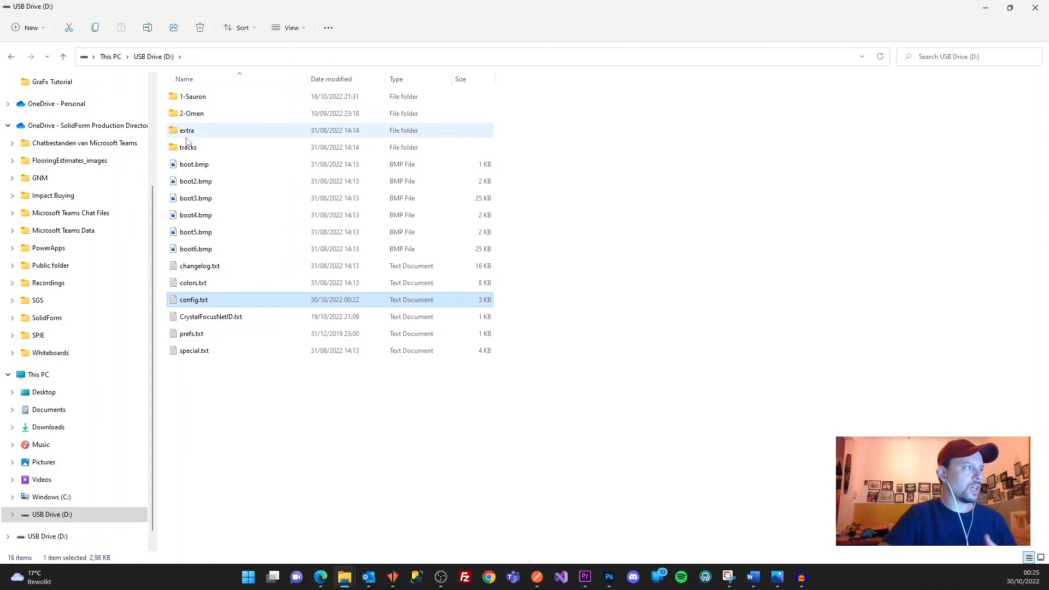
Step: View font_config.txt in the 2-Omen folder, highlight its start_blade and start_color lines, close it, and return to the USB drive root
{"action": "double_click", "coordinate": [187, 113]}
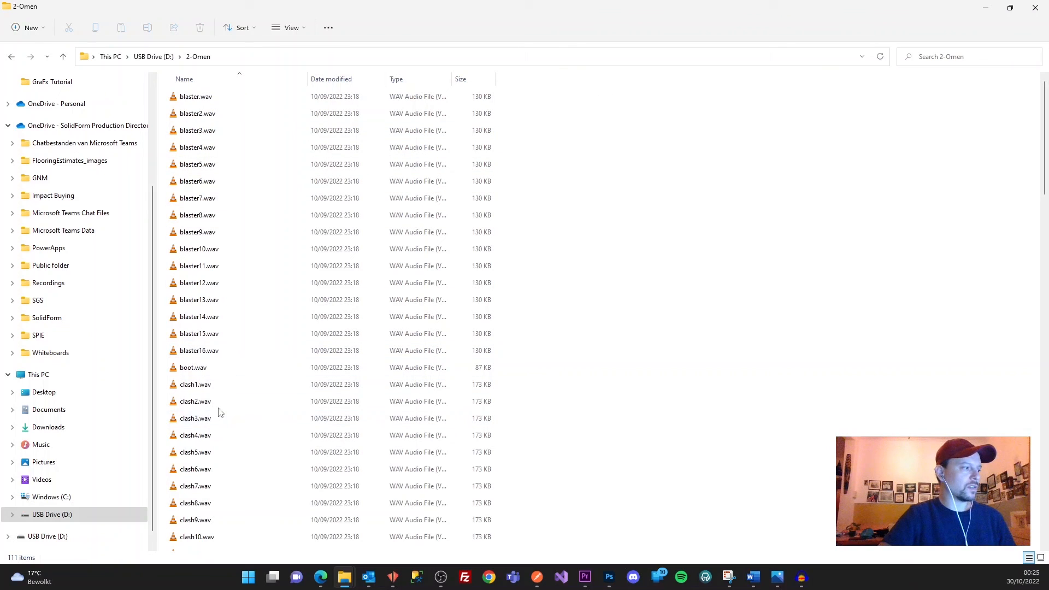
{"action": "scroll", "coordinate": [208, 409], "scroll_direction": "down", "scroll_amount": 10}
{"action": "double_click", "coordinate": [195, 282]}
{"action": "left_click_drag", "start_coordinate": [370, 191], "coordinate": [300, 184]}
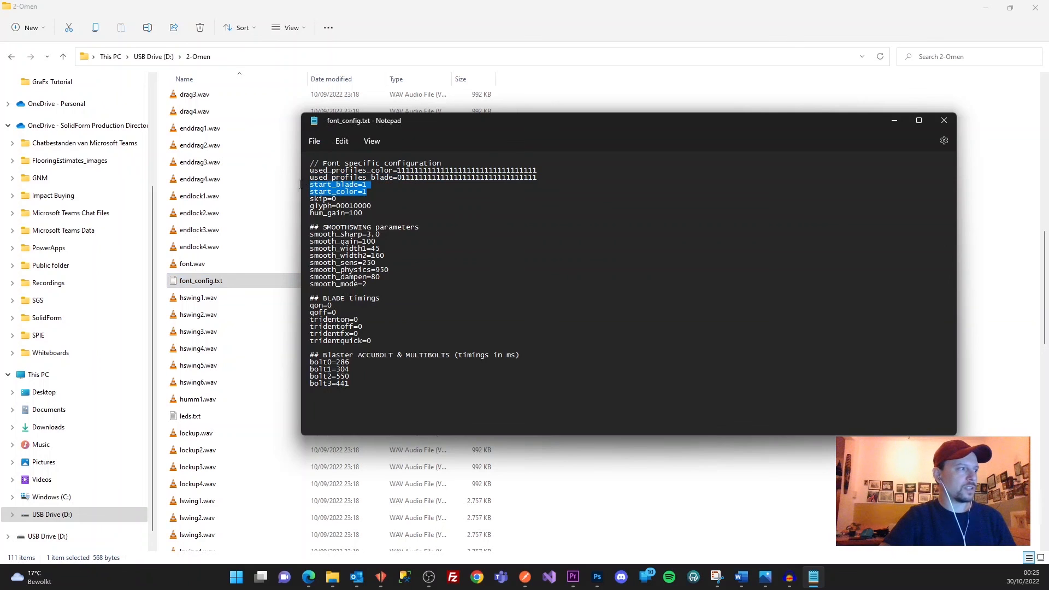
{"action": "left_click", "coordinate": [943, 121]}
{"action": "left_click", "coordinate": [153, 56]}
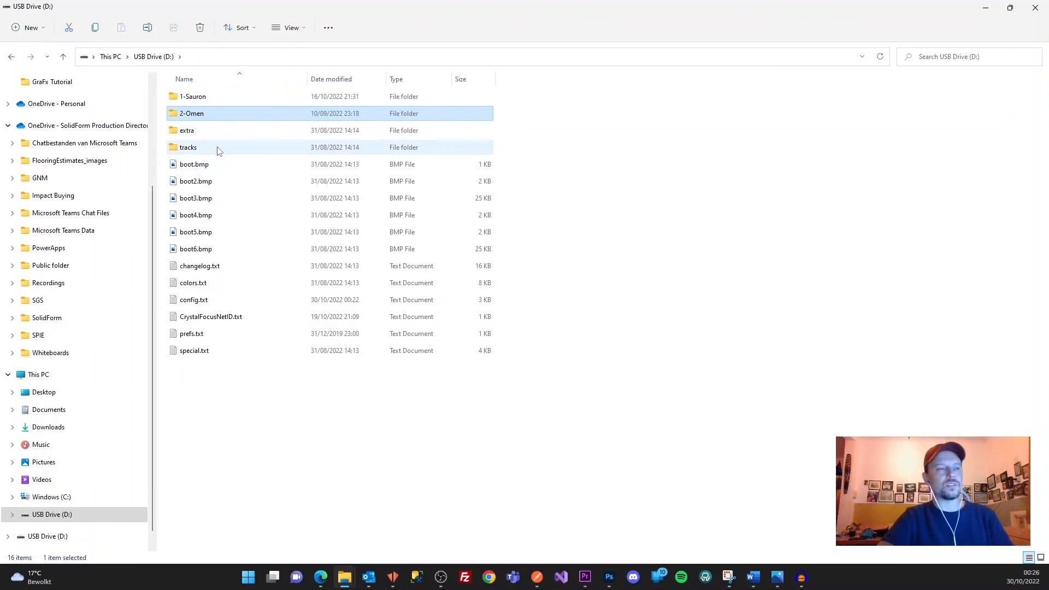
Step: Deselect the 2-Omen folder and minimize the USB drive window to return to Crystal FX
{"action": "left_click", "coordinate": [366, 439]}
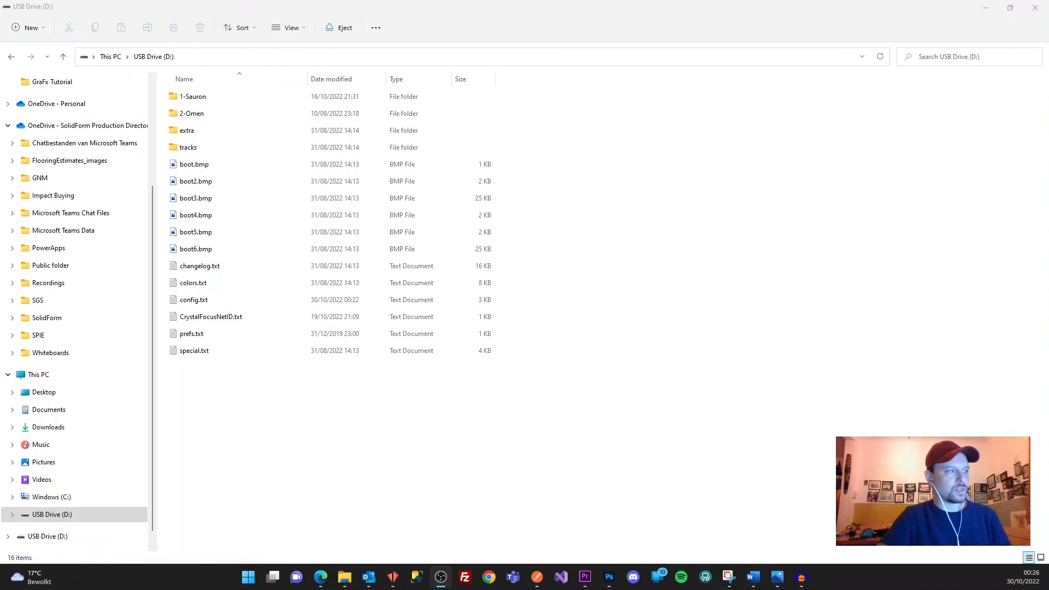
{"action": "left_click", "coordinate": [773, 385]}
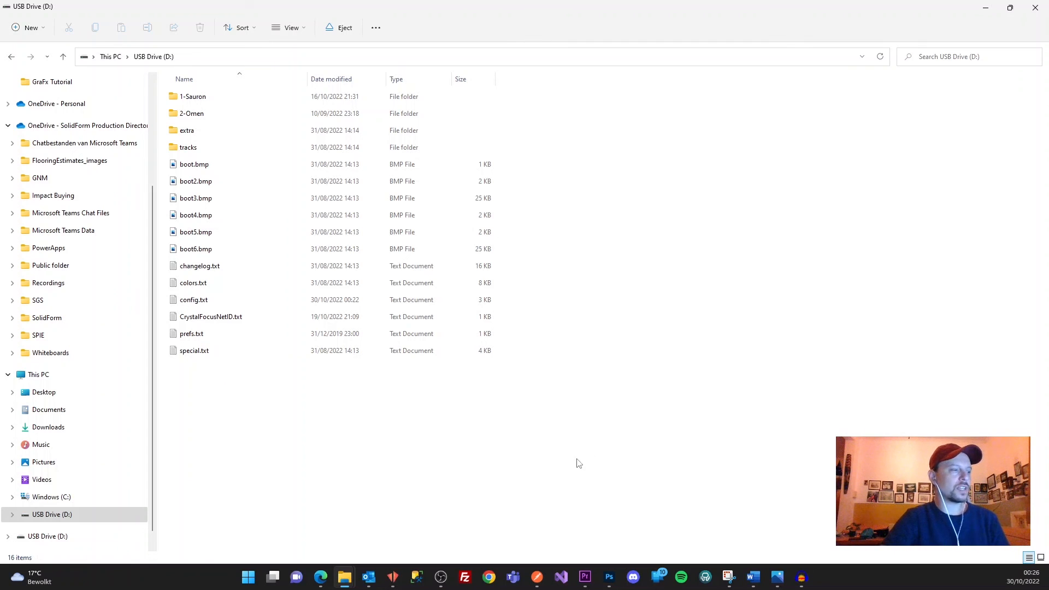
{"action": "left_click", "coordinate": [984, 8]}
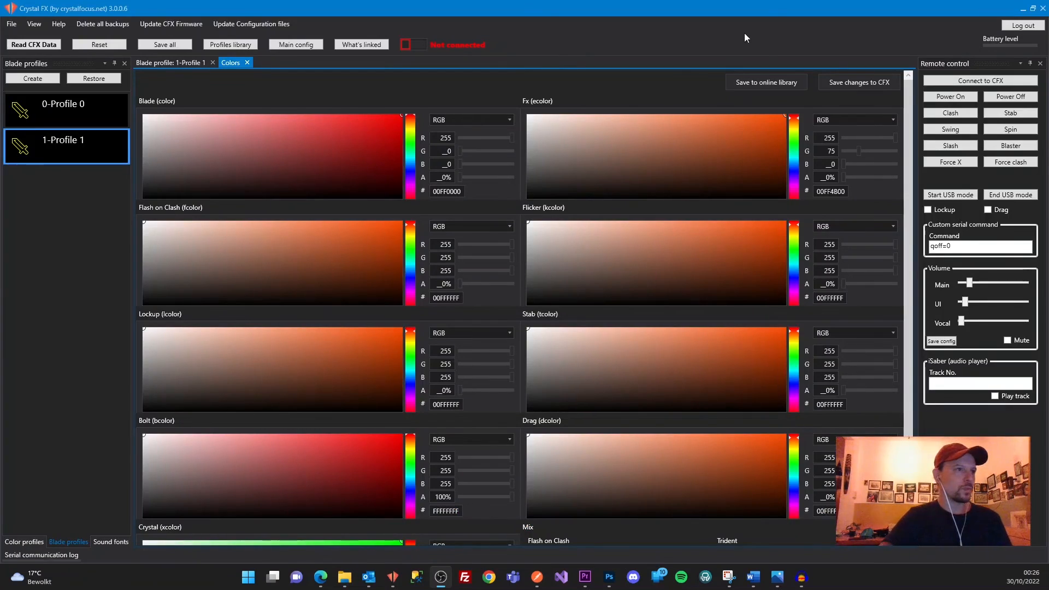